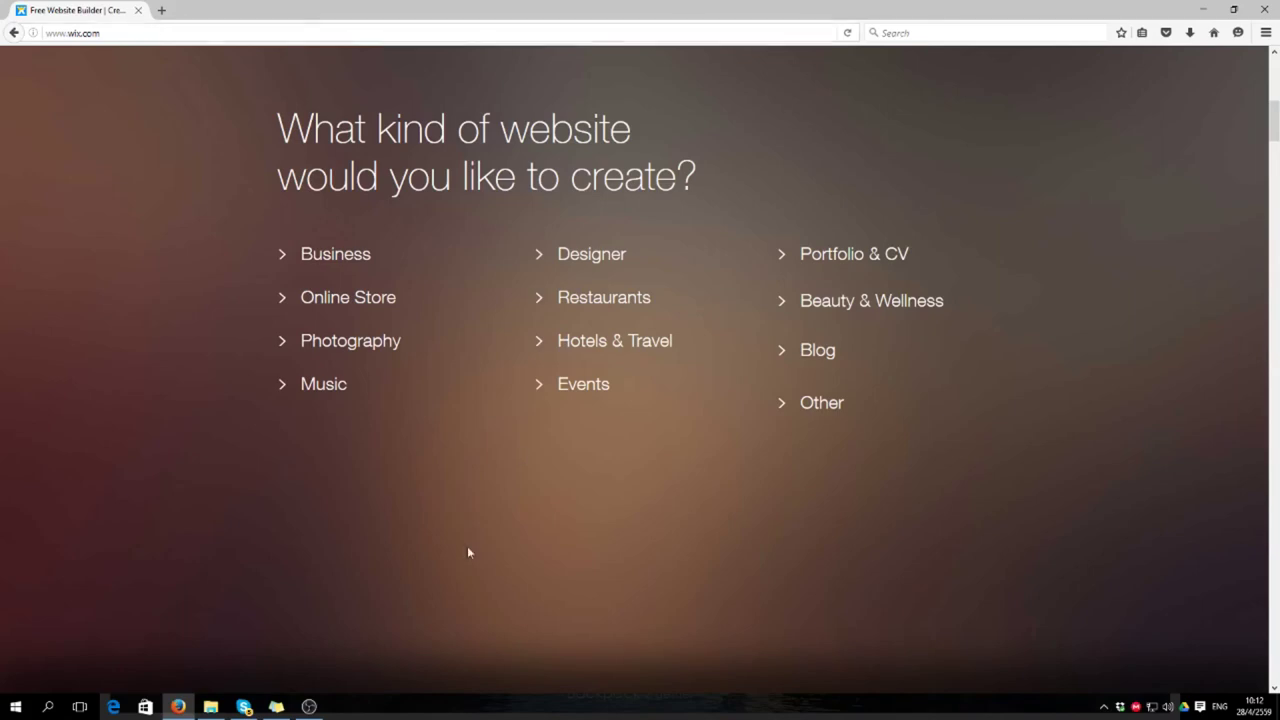
# Step: Sign in to Wix with the Google account, verify it with the Wix account password, and dismiss the browser's offer to remember it
pyautogui.scroll(7, 465, 545)
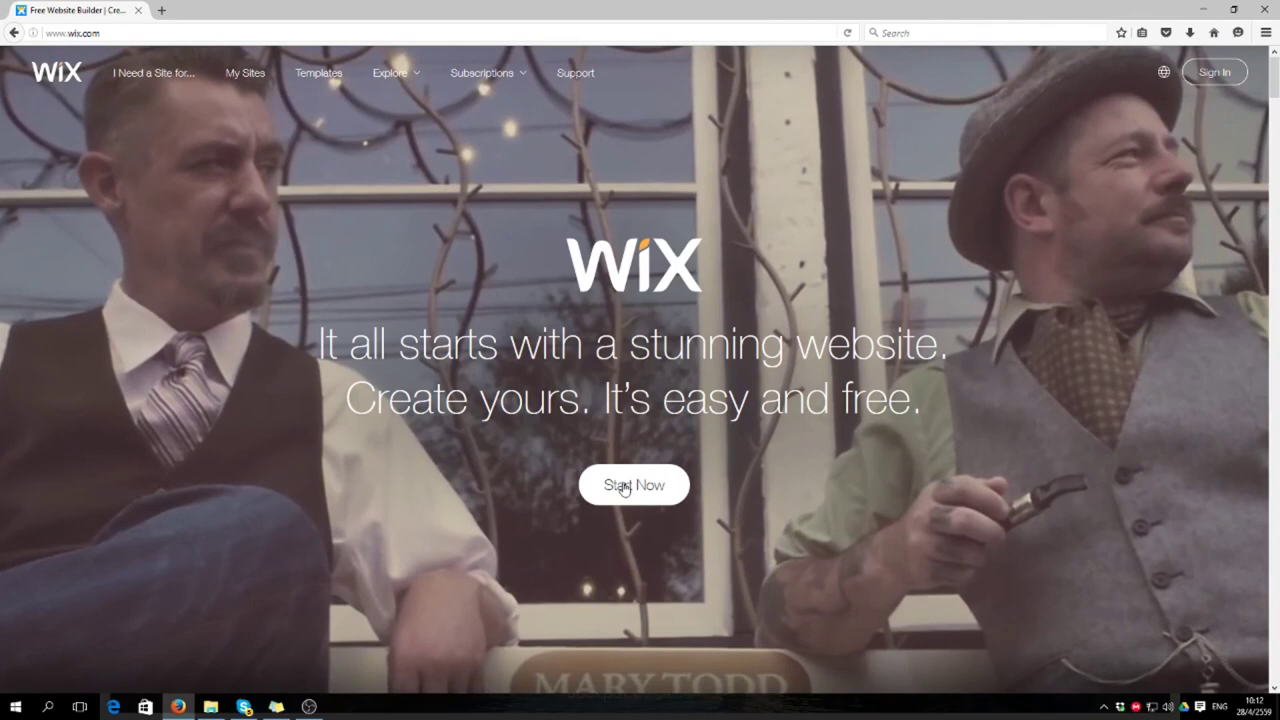
pyautogui.click(1207, 82)
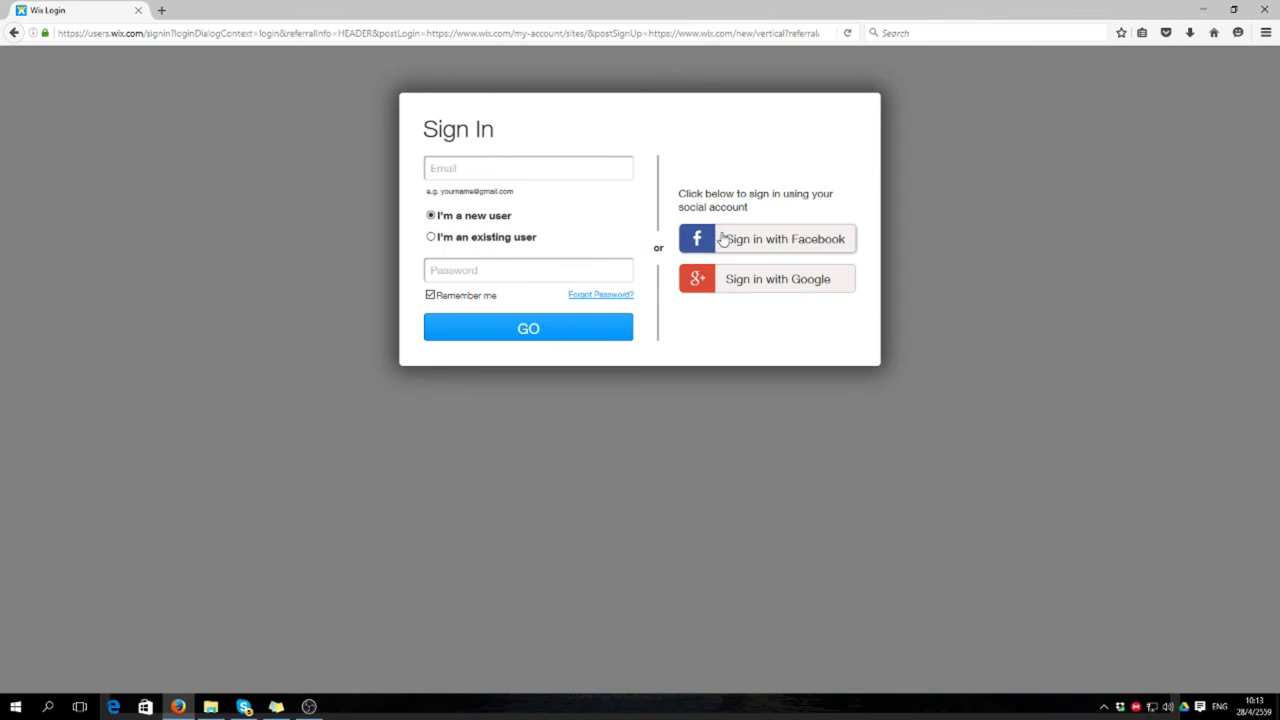
pyautogui.click(740, 285)
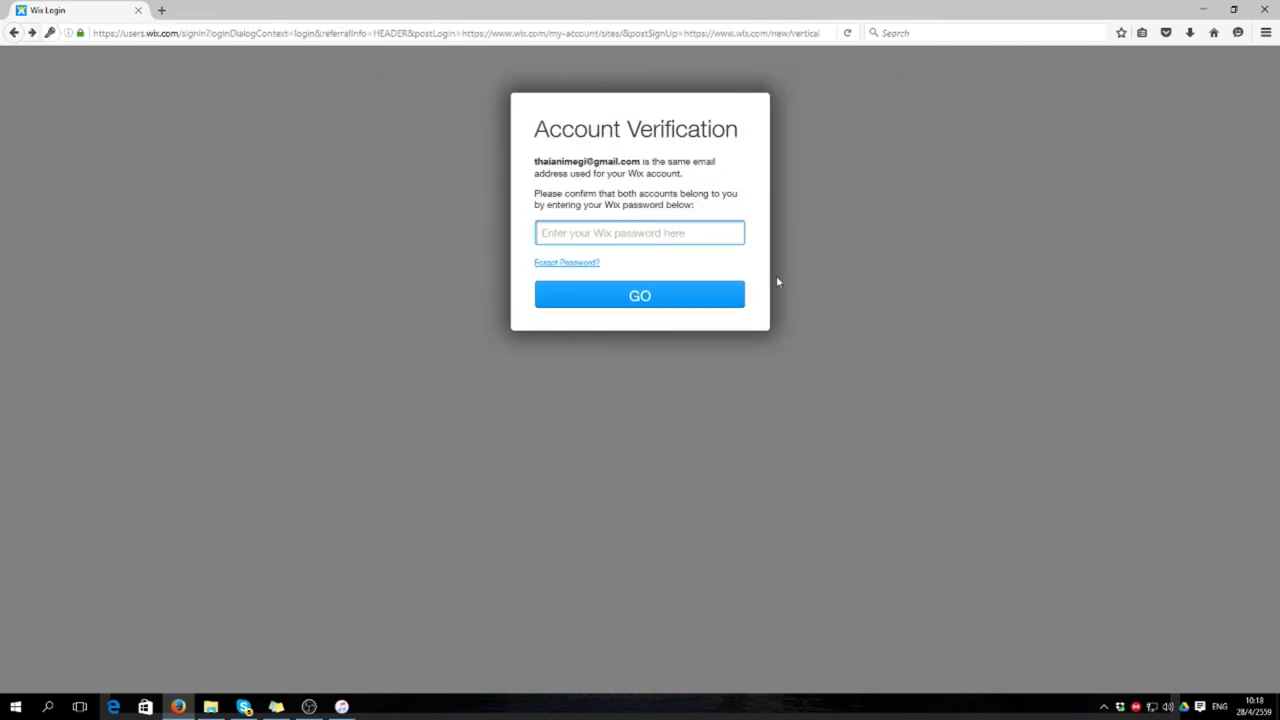
pyautogui.write('********')
pyautogui.press('Return')
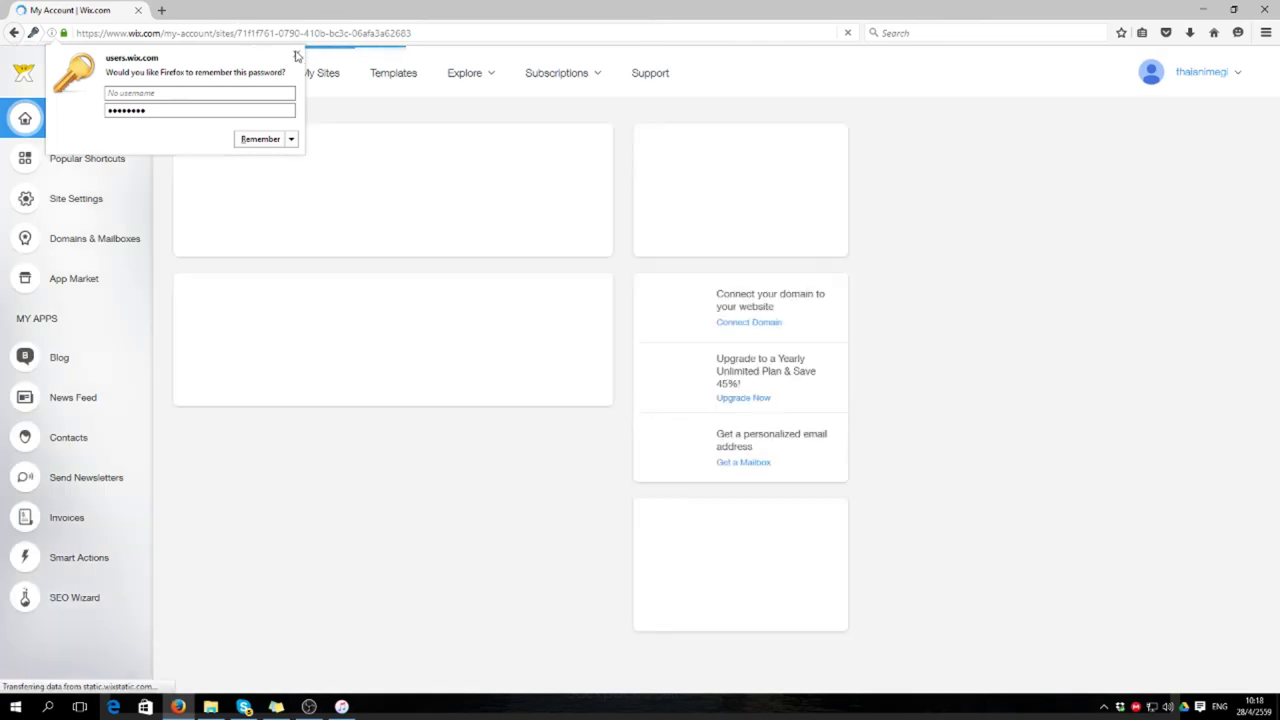
pyautogui.click(296, 55)
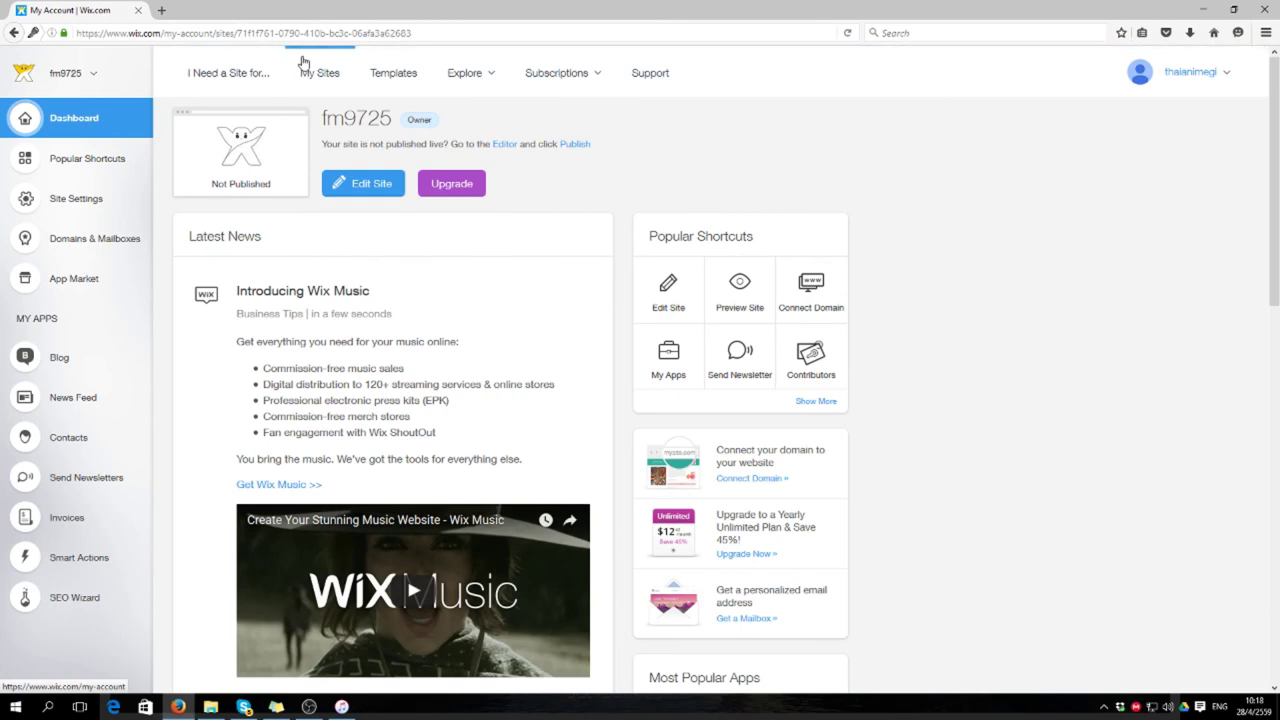
# Step: Look through the My Sites dashboard and visit the Business template page before returning to the dashboard
pyautogui.scroll(-5, 441, 322)
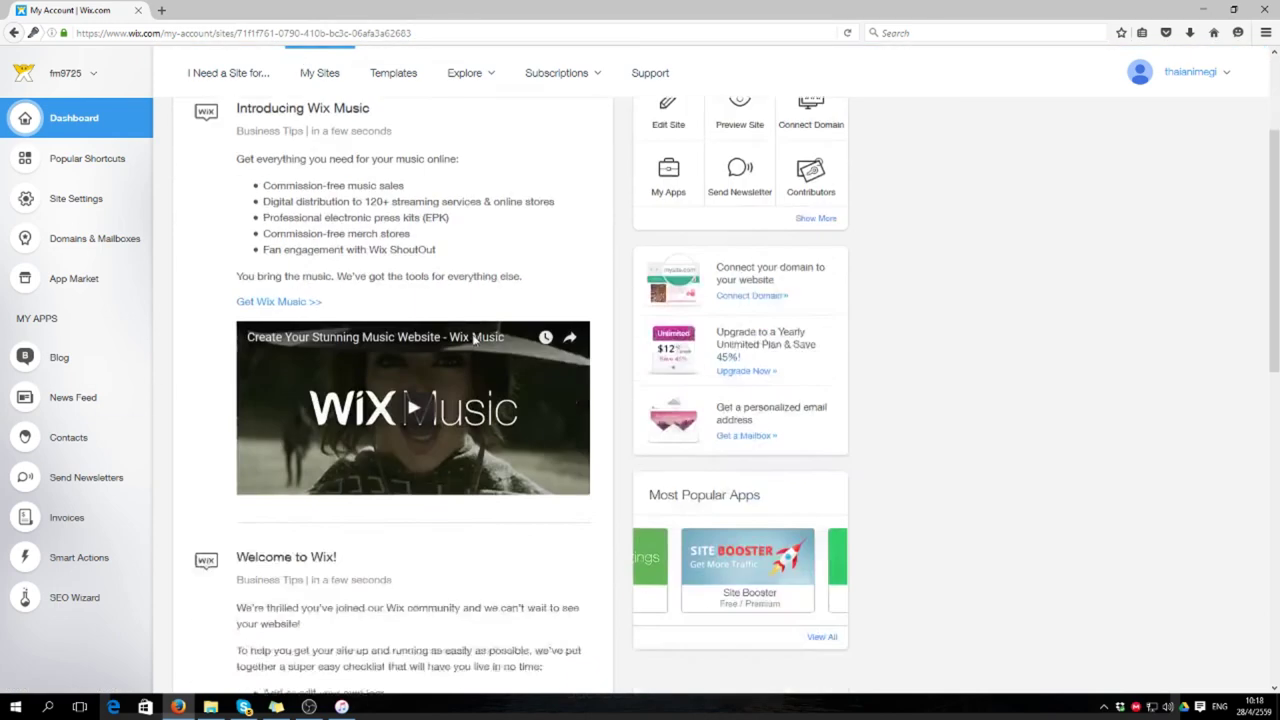
pyautogui.scroll(5, 476, 343)
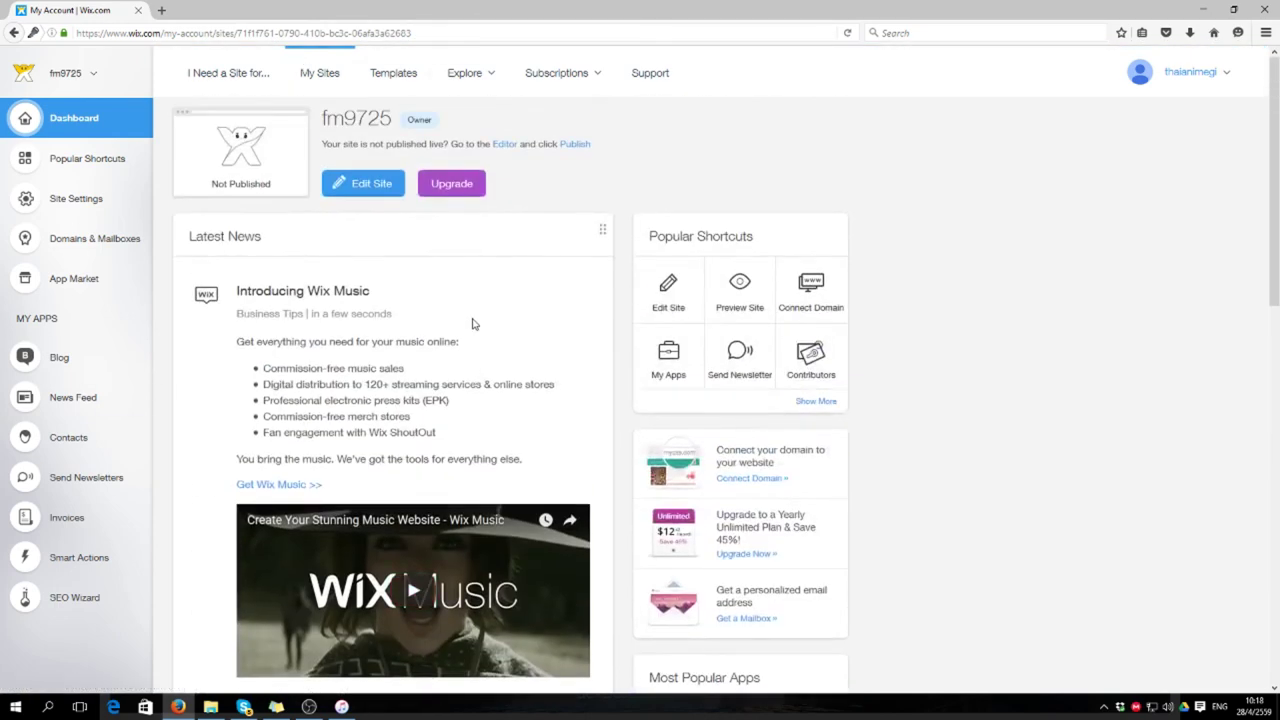
pyautogui.scroll(-15, 474, 323)
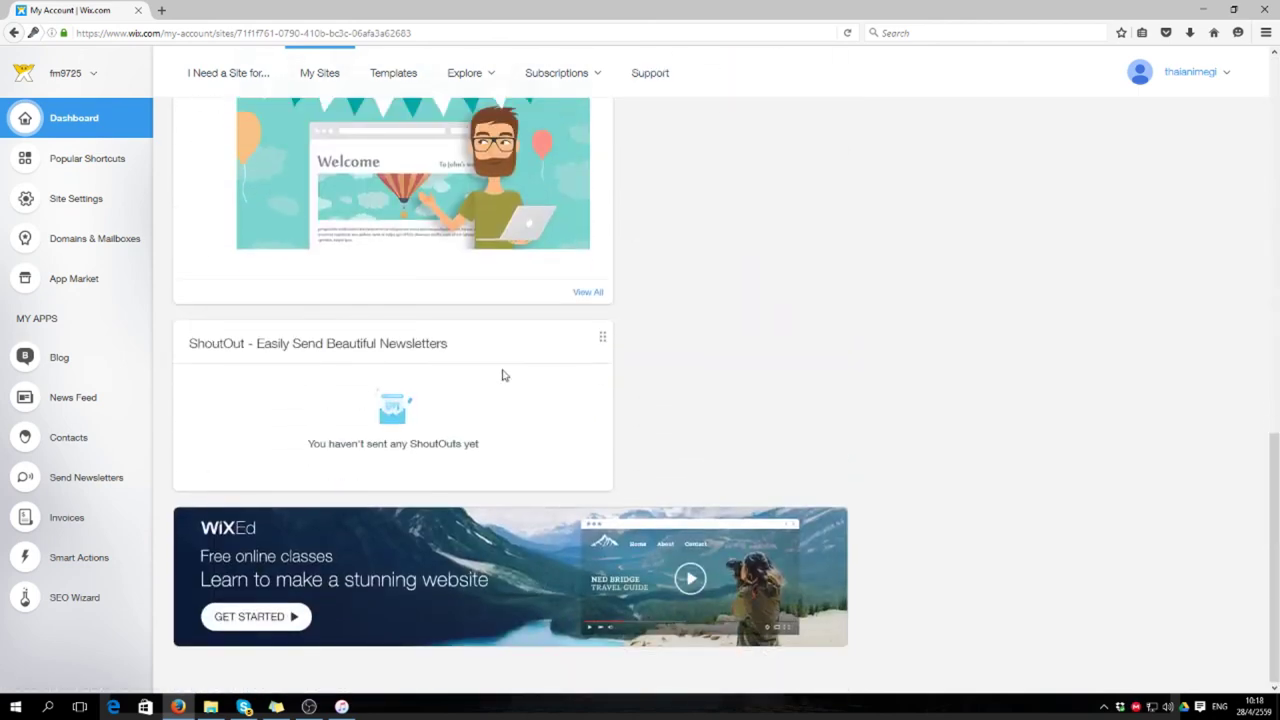
pyautogui.scroll(2, 503, 375)
pyautogui.click(283, 80)
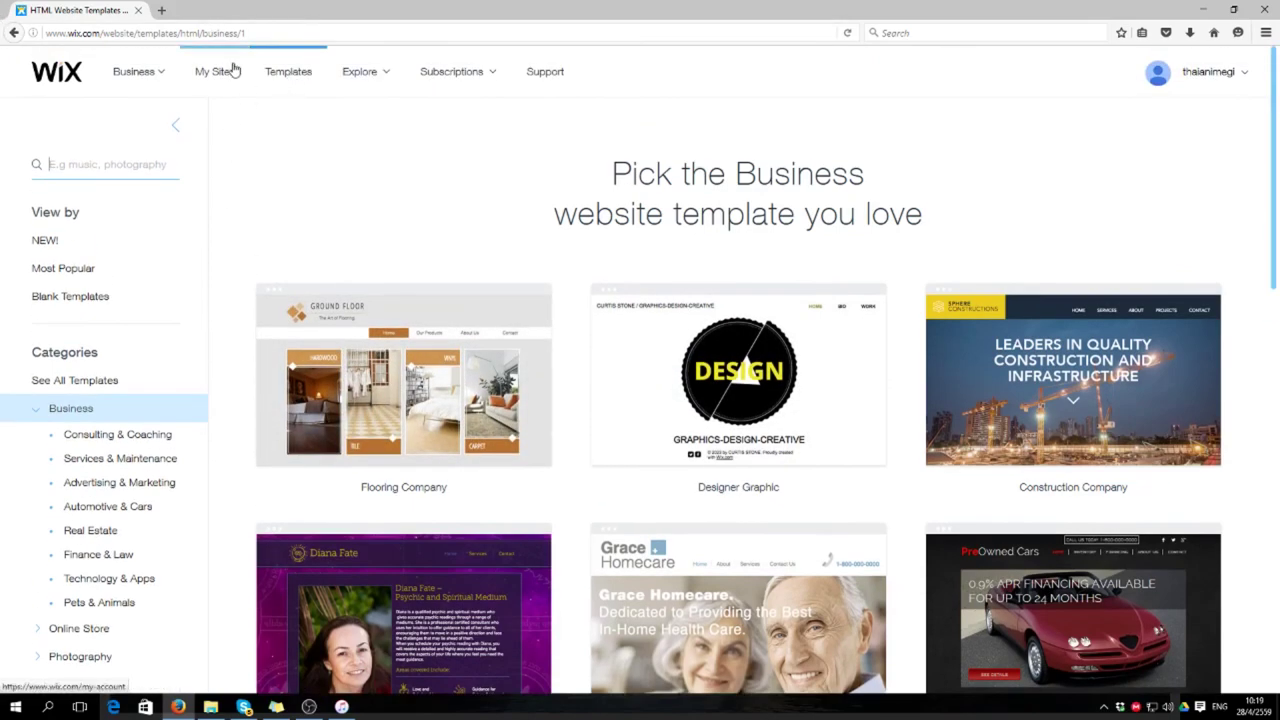
pyautogui.click(206, 78)
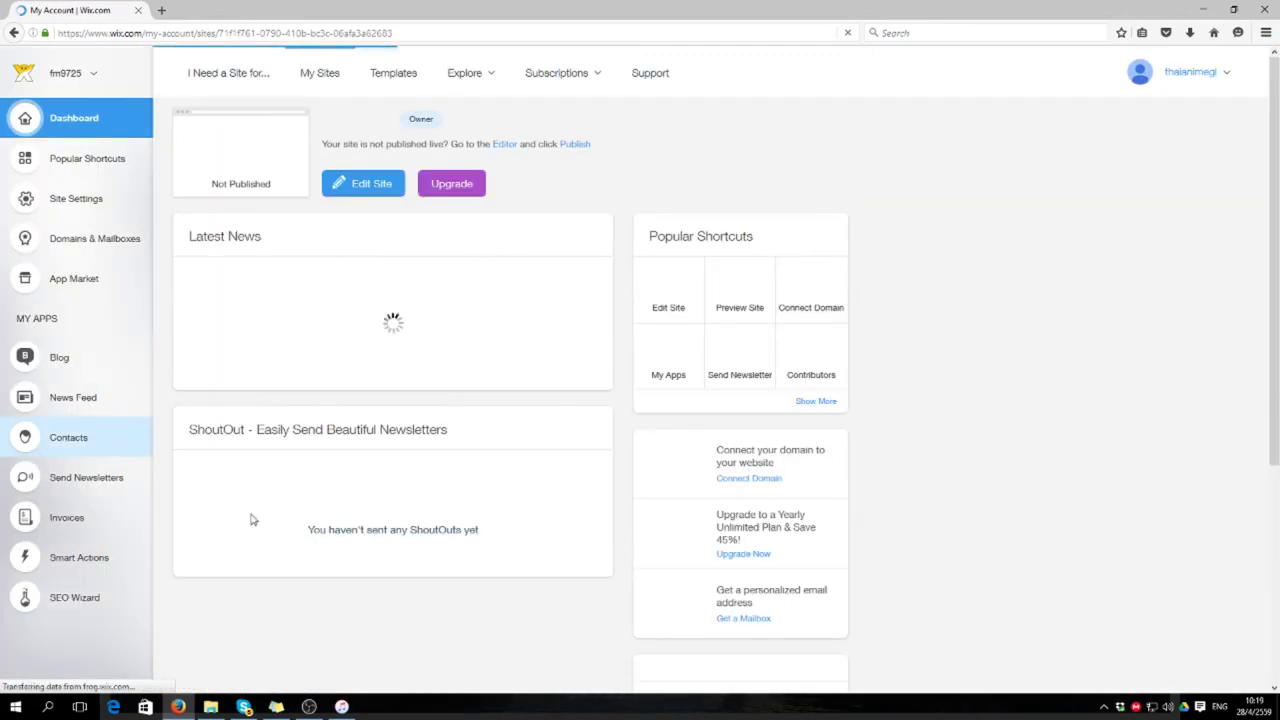
pyautogui.scroll(-3, 769, 418)
pyautogui.scroll(-3, 226, 360)
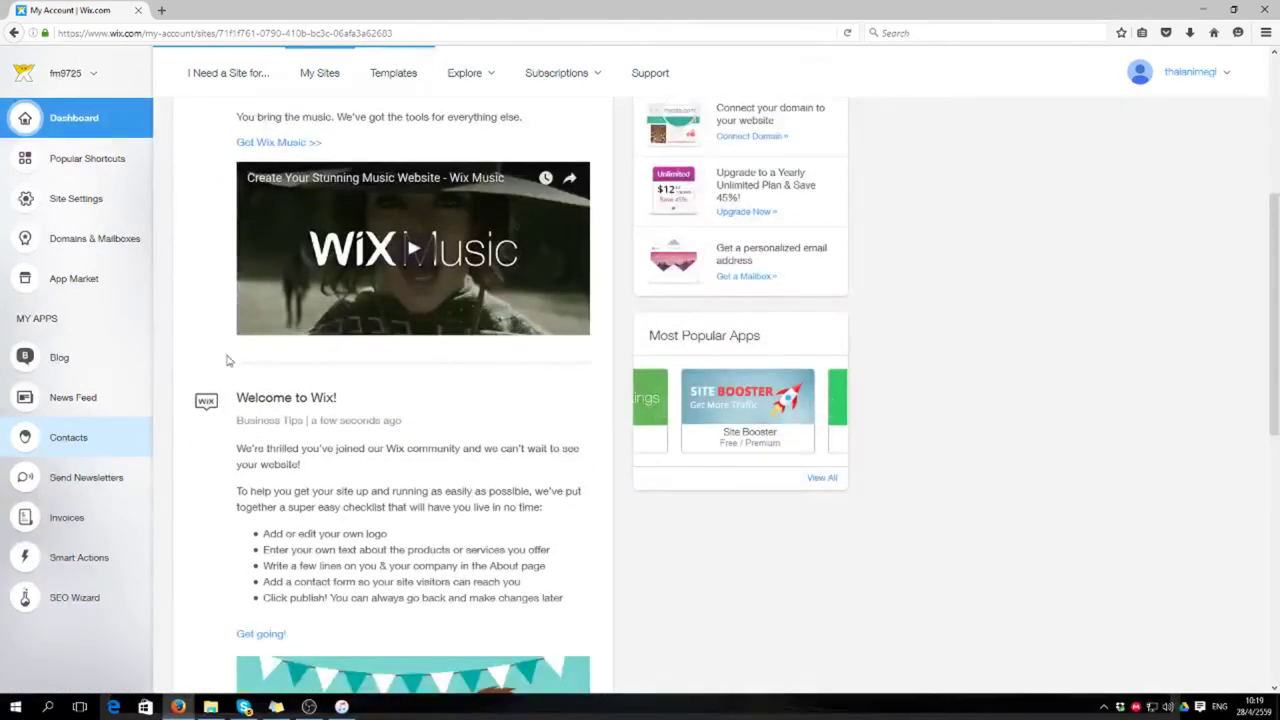
pyautogui.scroll(6, 443, 260)
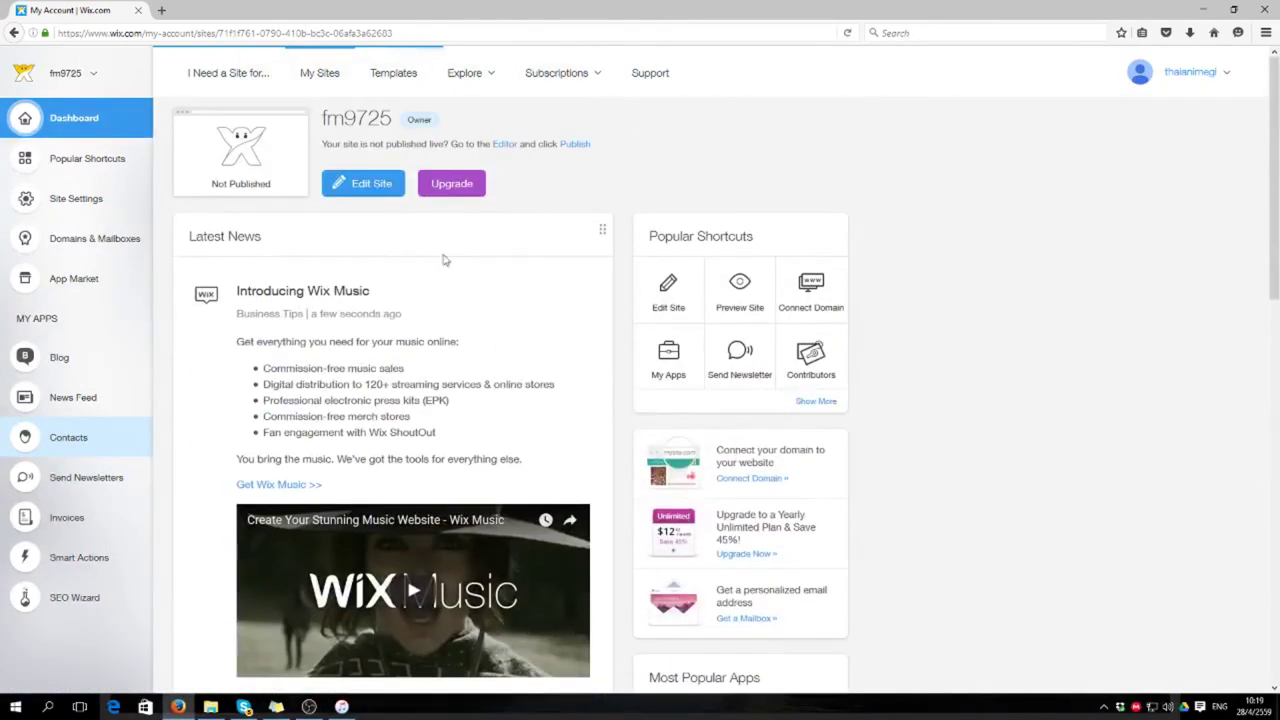
# Step: Open the full website template gallery, skim its first page, and close the popular-template suggestion
pyautogui.click(408, 75)
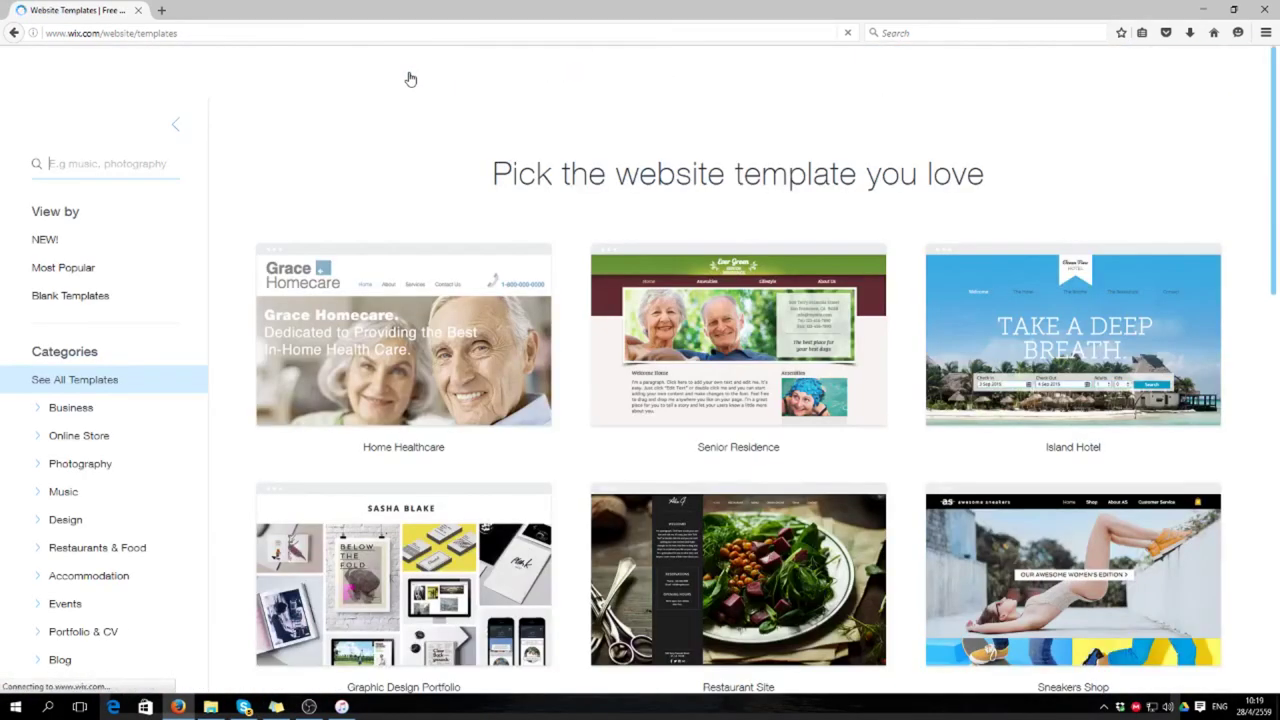
pyautogui.moveTo(410, 78)
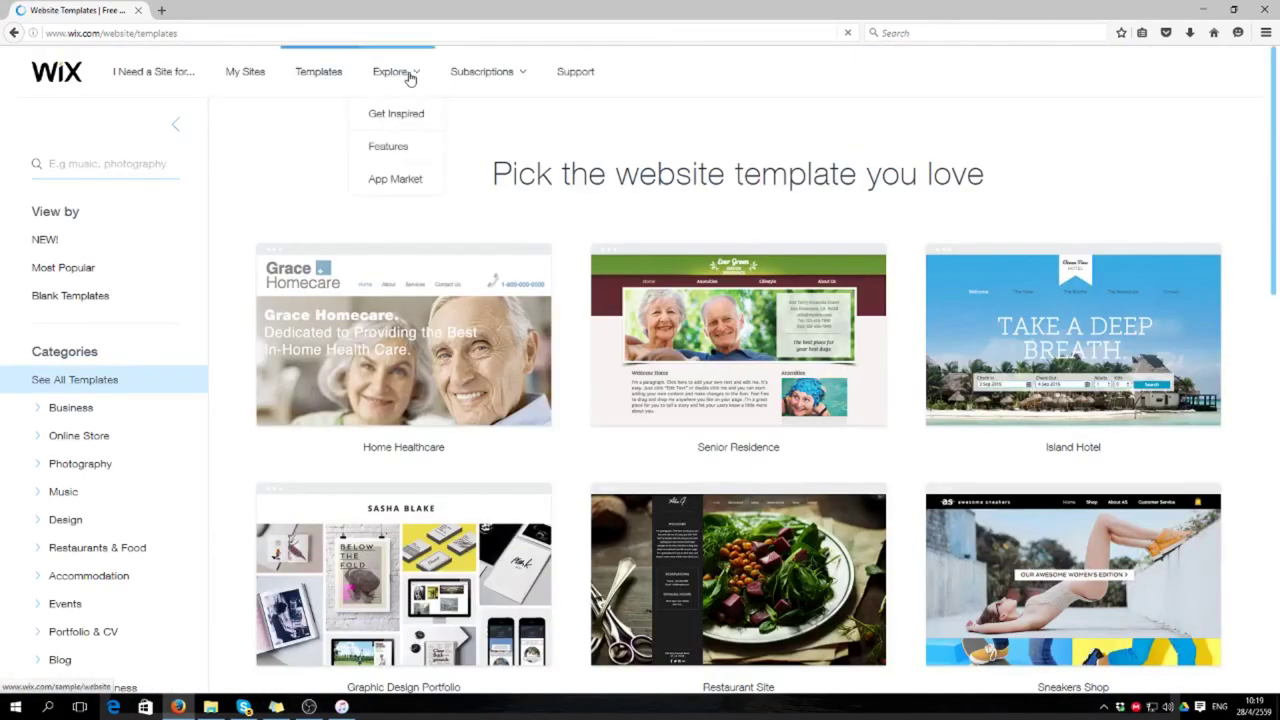
pyautogui.scroll(-1, 410, 79)
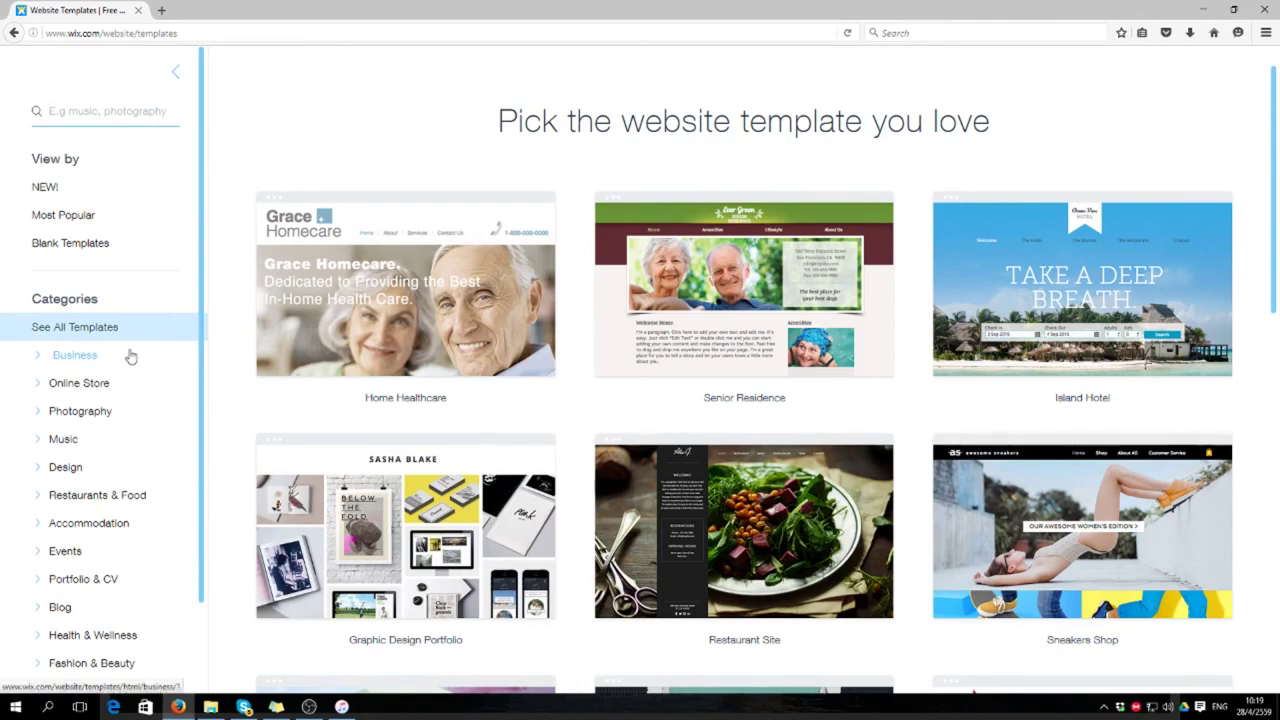
pyautogui.moveTo(810, 500)
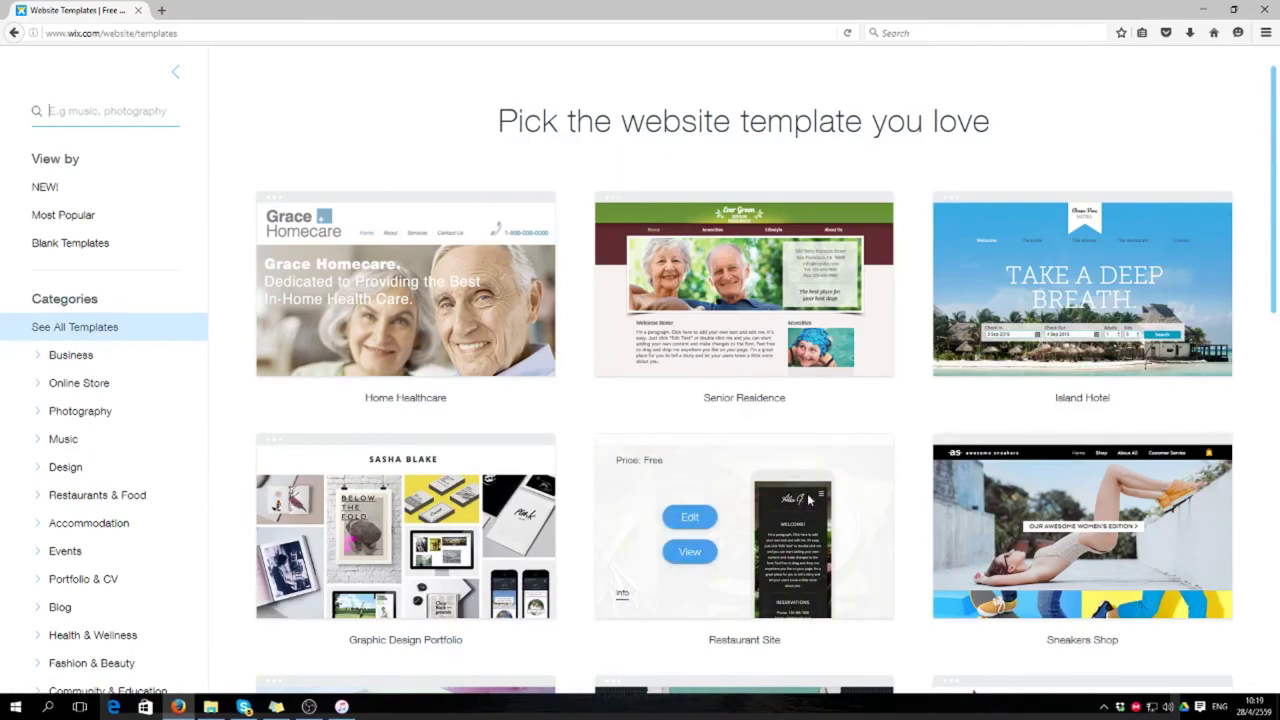
pyautogui.scroll(-5, 470, 357)
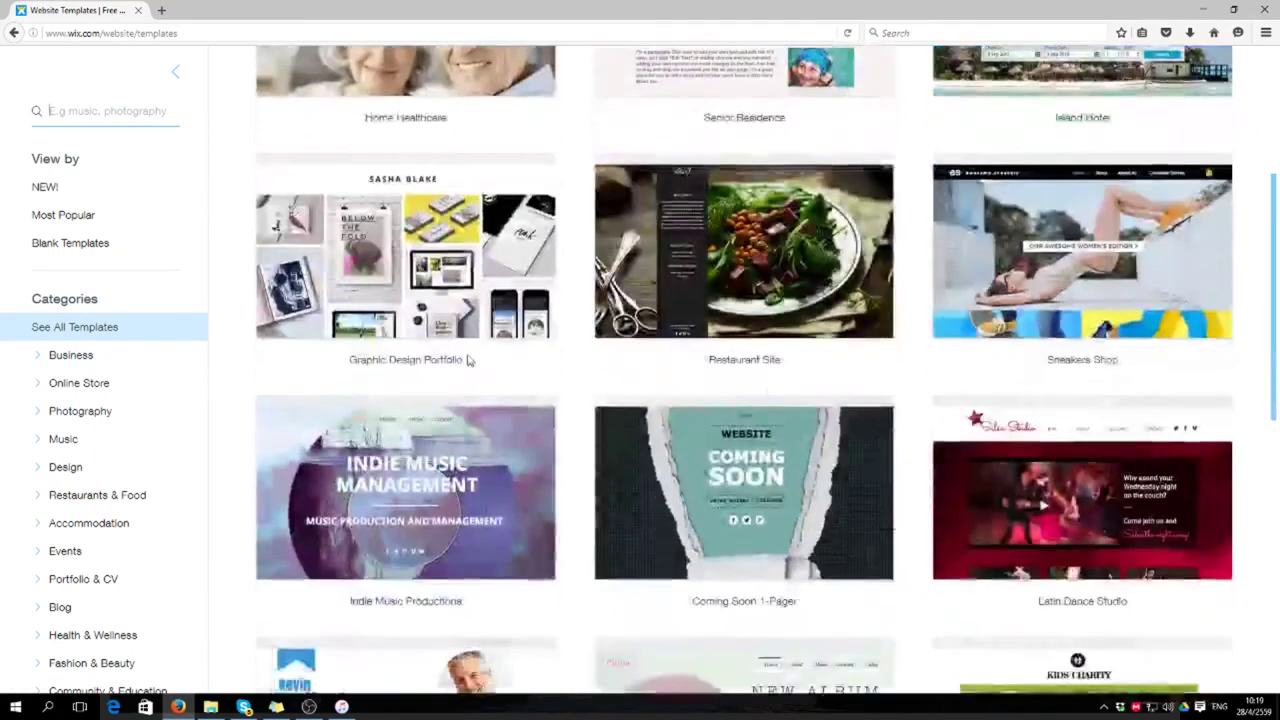
pyautogui.scroll(-4, 918, 346)
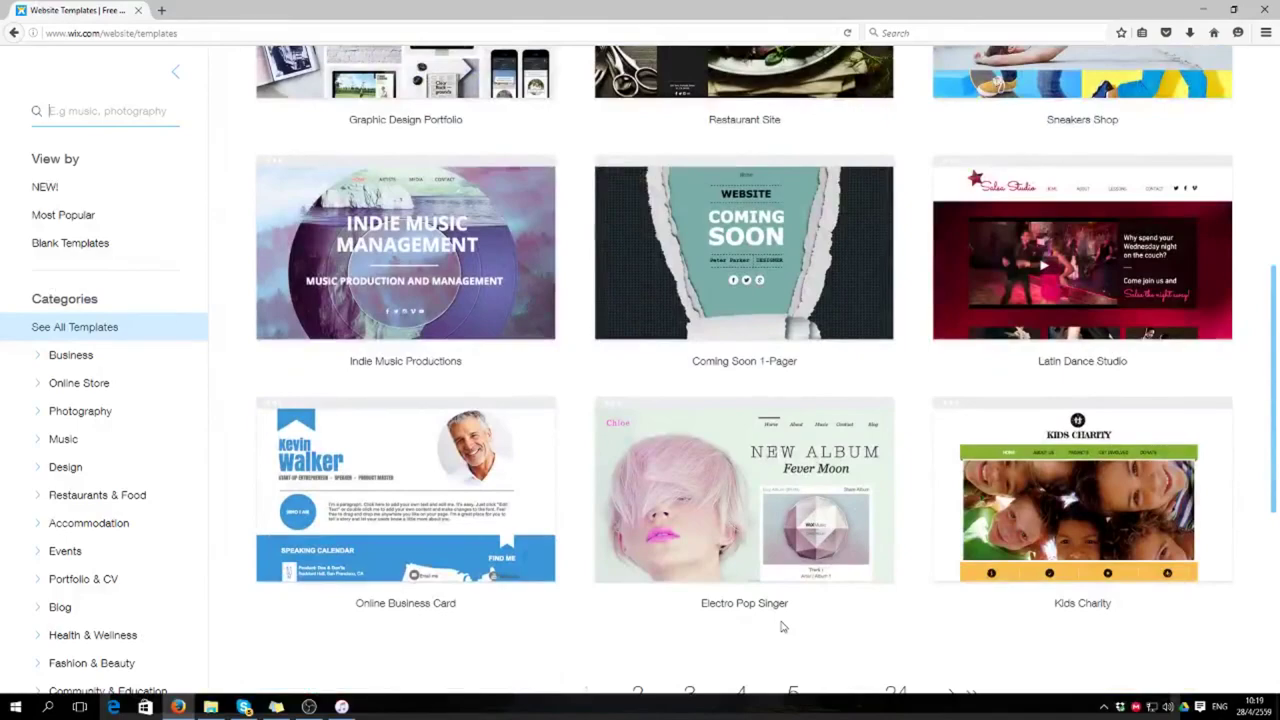
pyautogui.scroll(5, 783, 627)
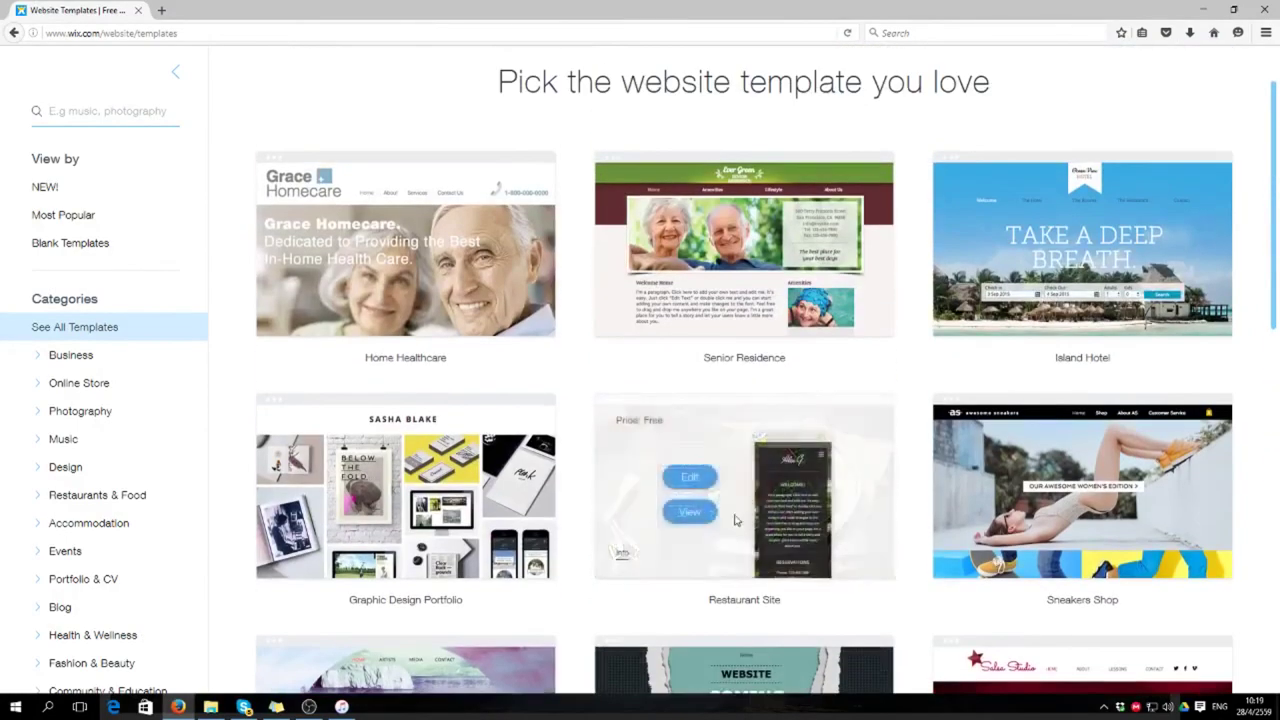
pyautogui.moveTo(812, 476)
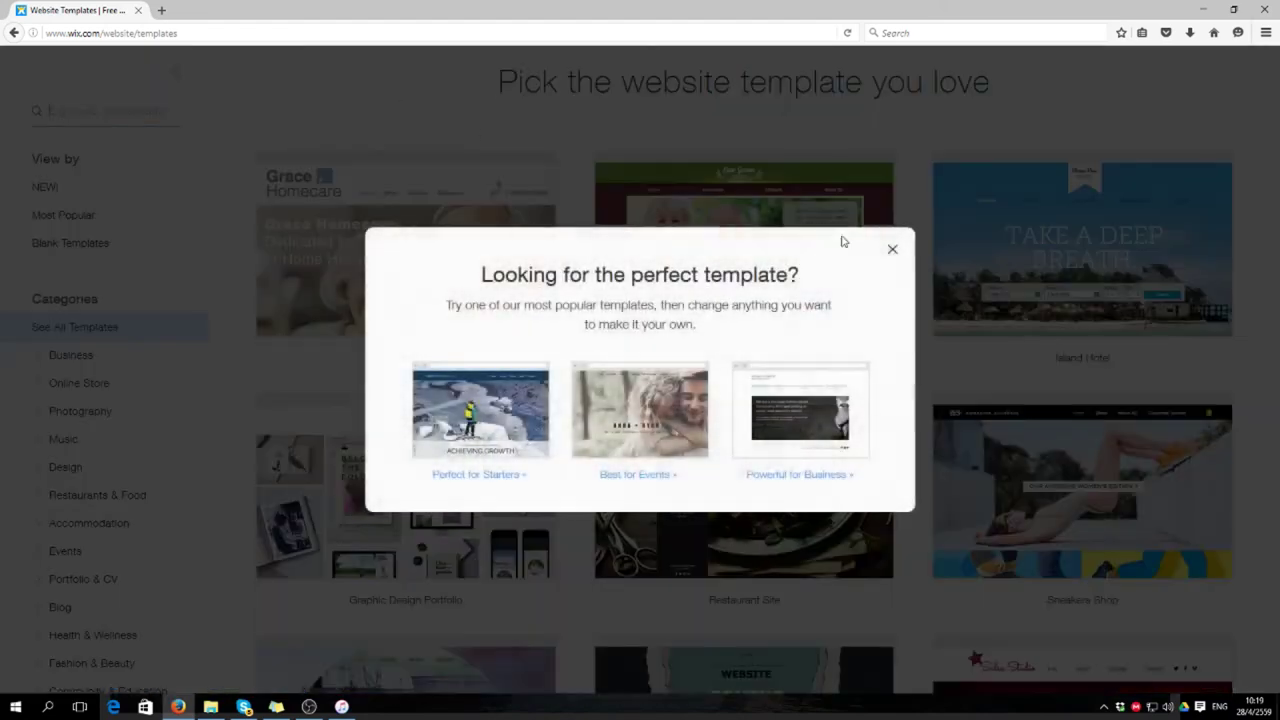
pyautogui.click(893, 252)
pyautogui.moveTo(443, 254)
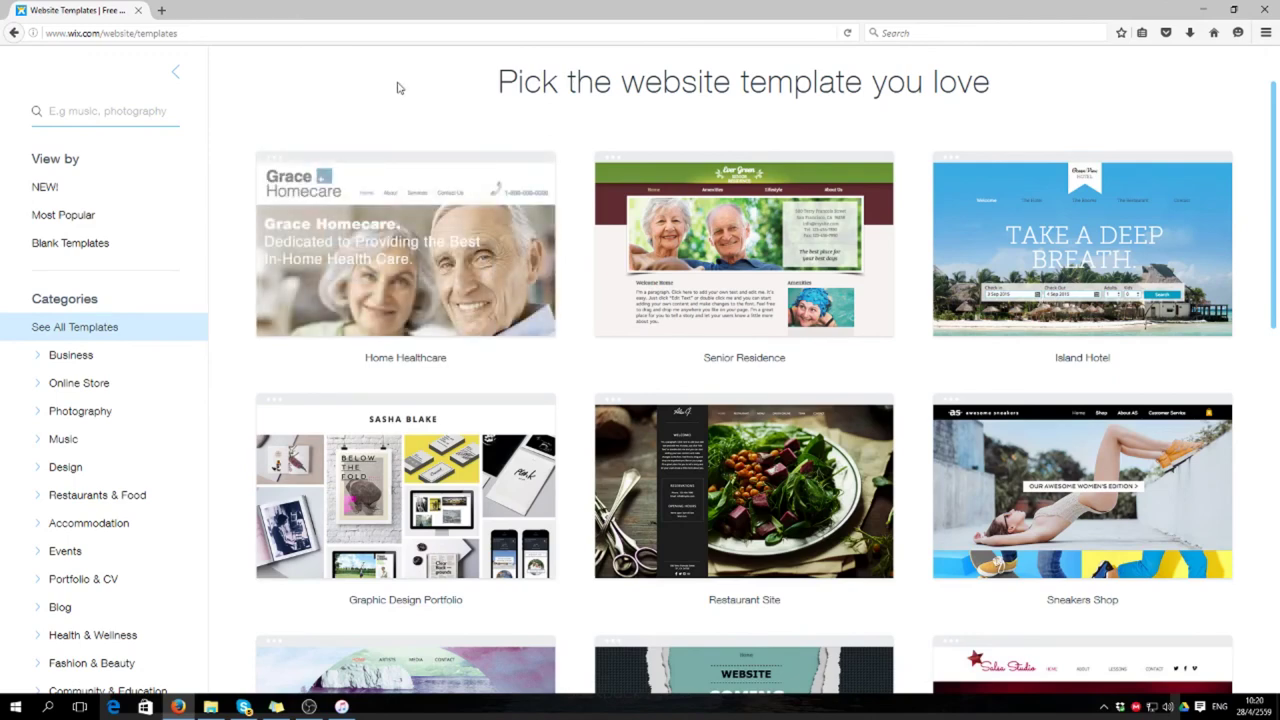
# Step: Examine the free templates on the first page of the gallery, from Home Healthcare down to Kids Charity
pyautogui.scroll(-2, 396, 93)
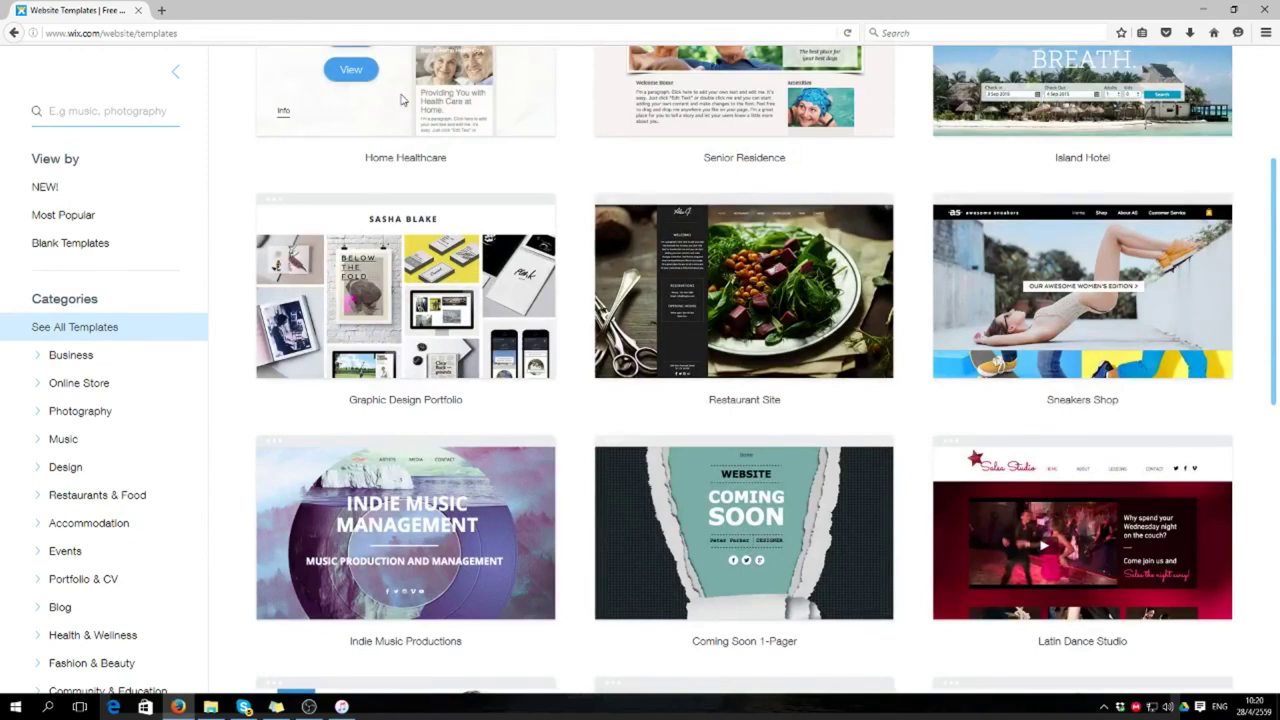
pyautogui.scroll(-4, 555, 255)
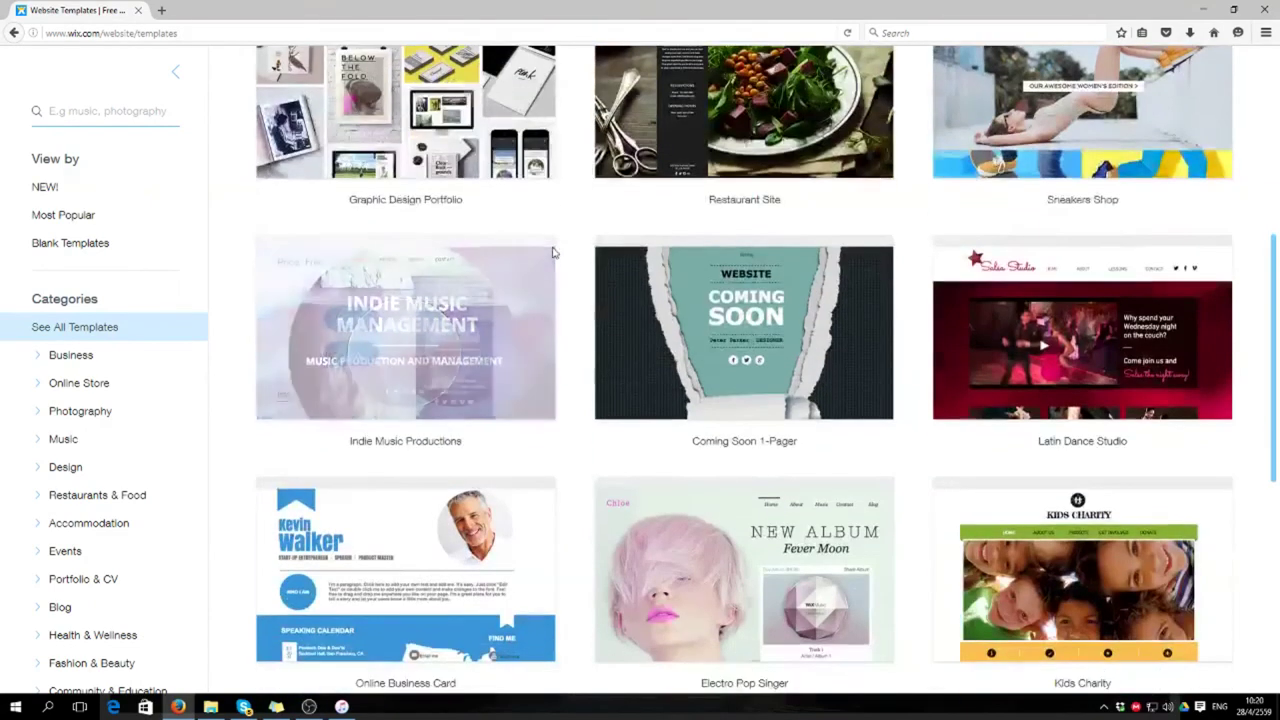
pyautogui.scroll(-1, 551, 244)
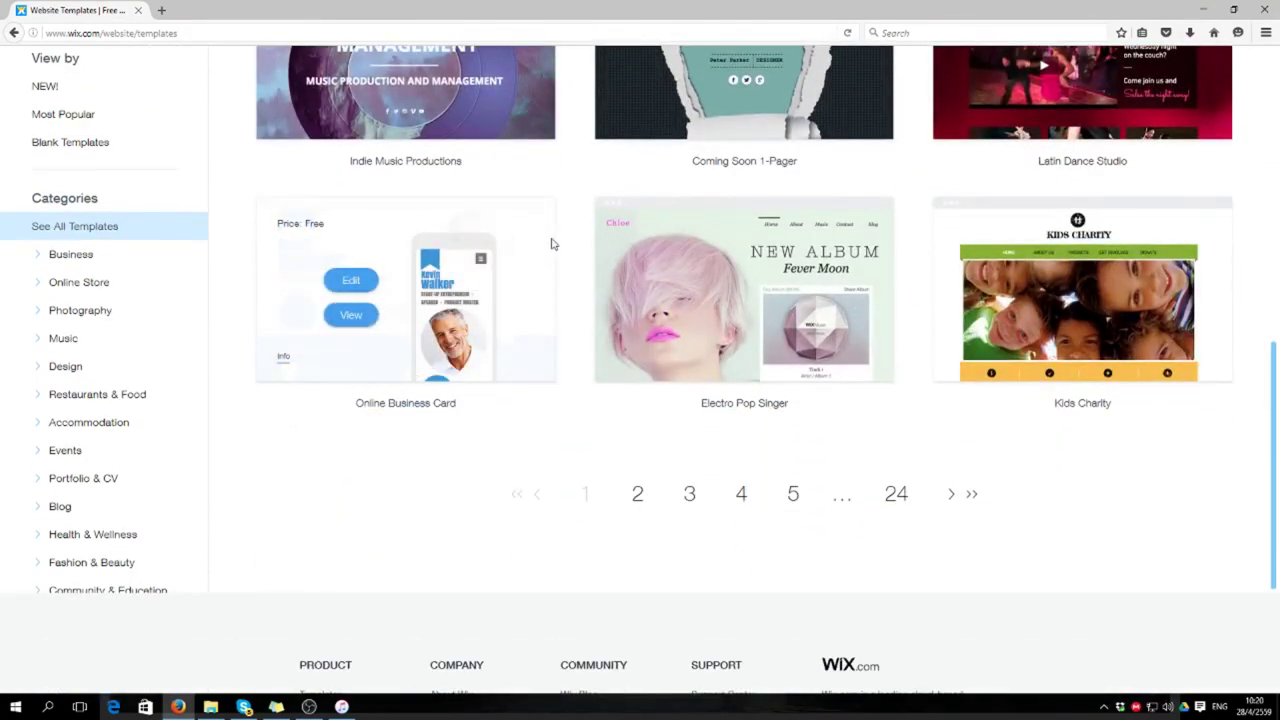
pyautogui.scroll(6, 551, 244)
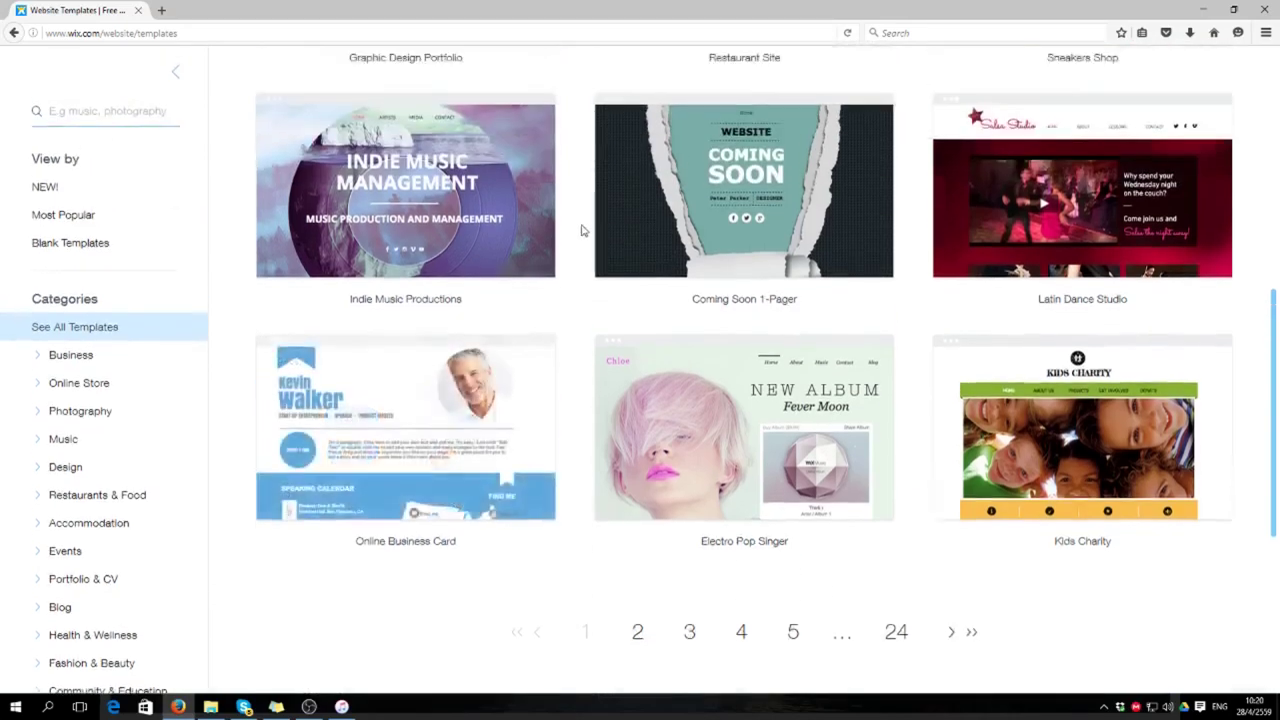
pyautogui.scroll(2, 368, 246)
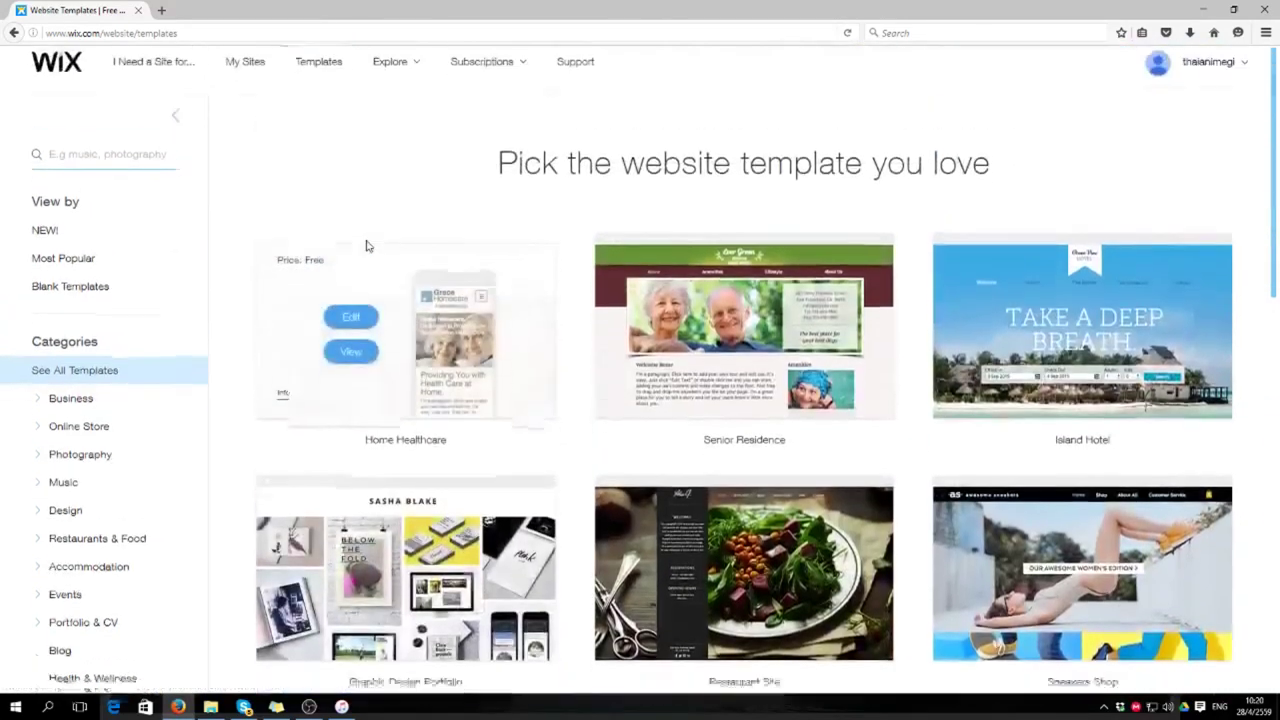
pyautogui.scroll(-7, 366, 246)
pyautogui.moveTo(731, 380)
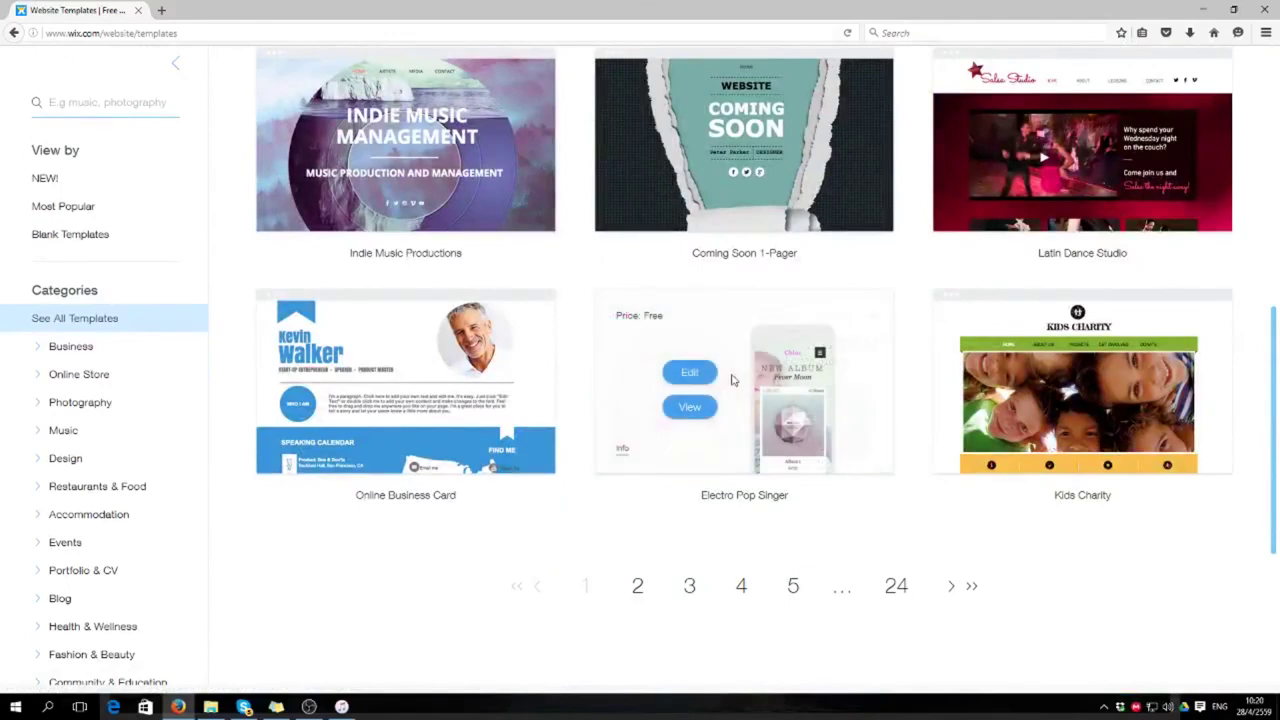
pyautogui.scroll(3, 663, 374)
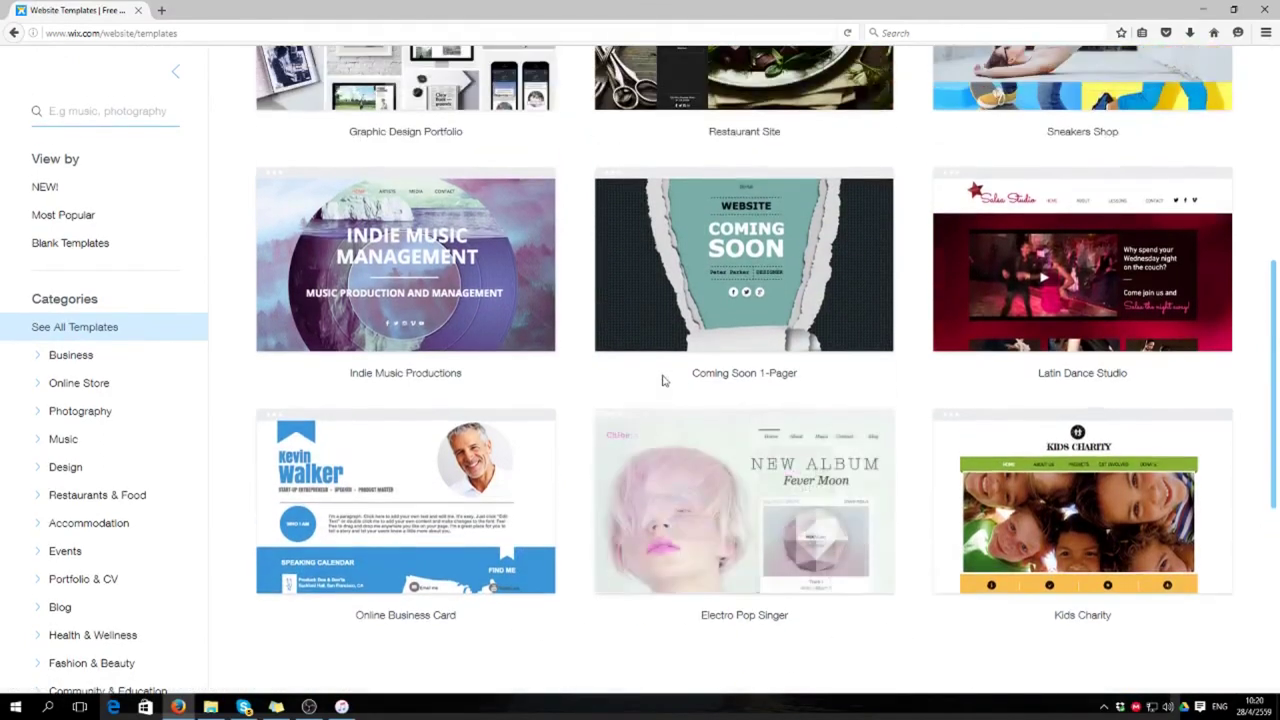
pyautogui.moveTo(672, 216)
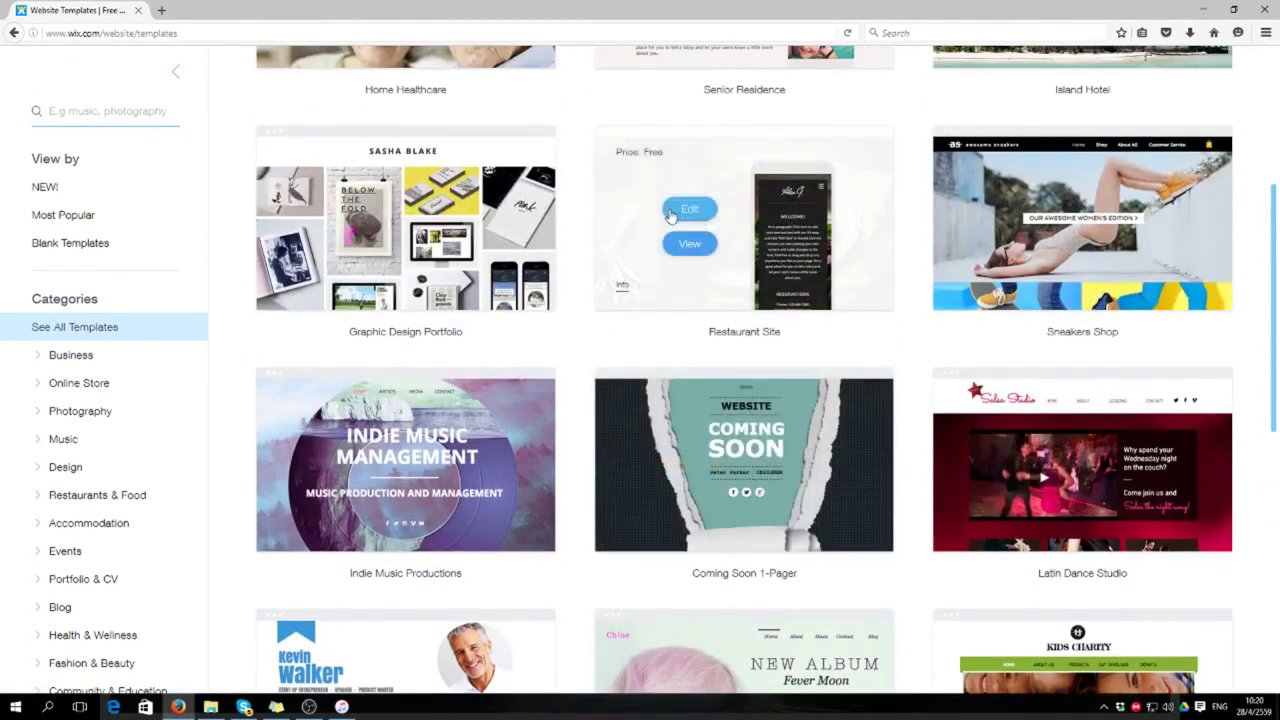
pyautogui.scroll(-4, 670, 215)
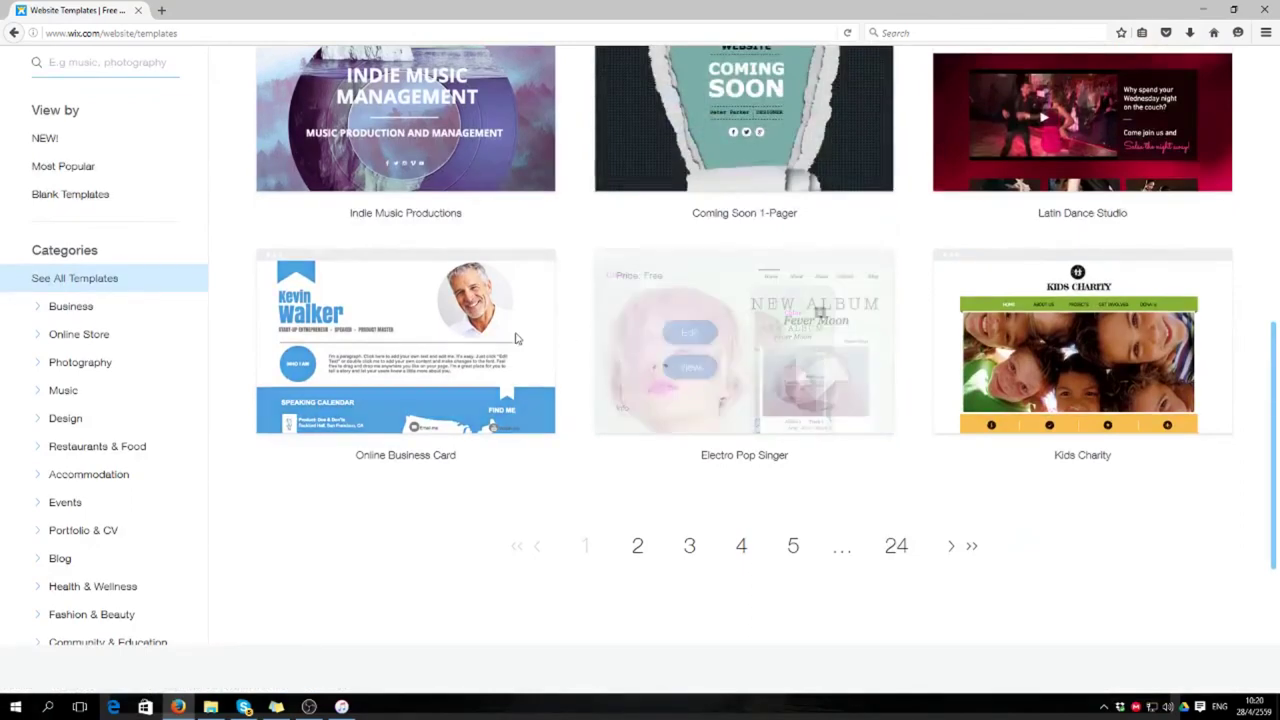
pyautogui.moveTo(823, 334)
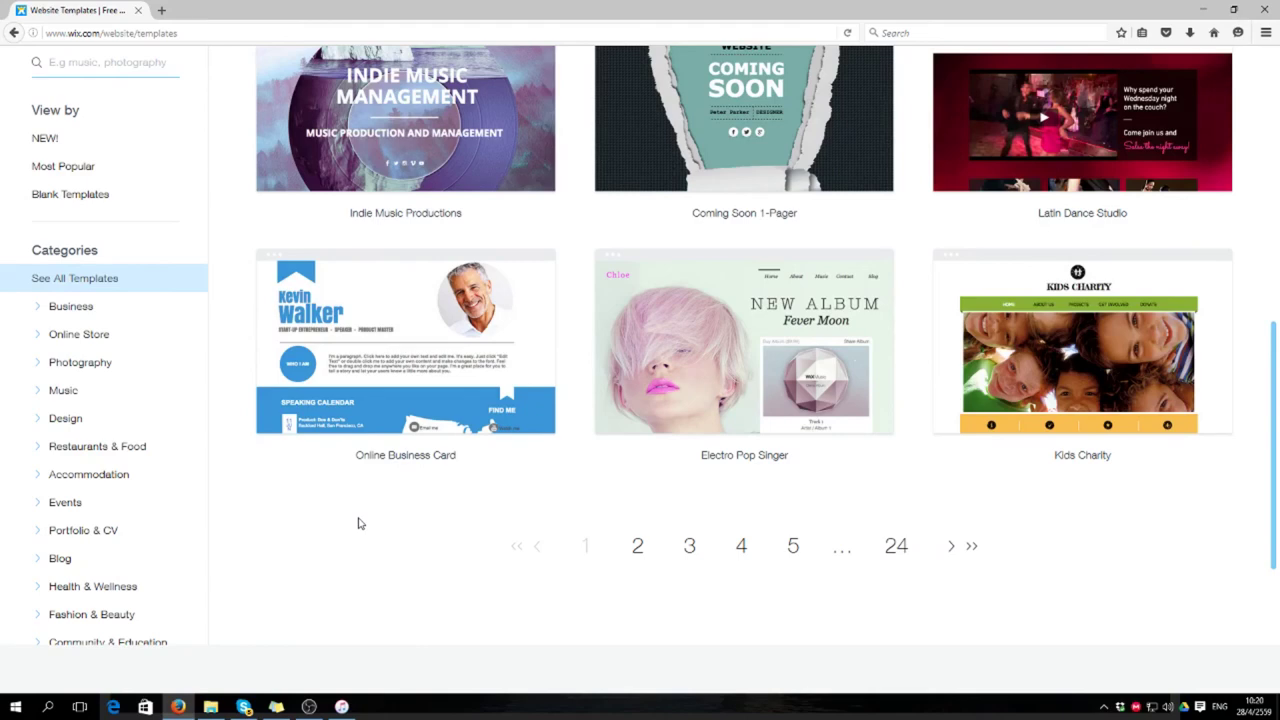
# Step: Open the Electro Pop Singer template for editing in the website editor
pyautogui.scroll(5, 360, 522)
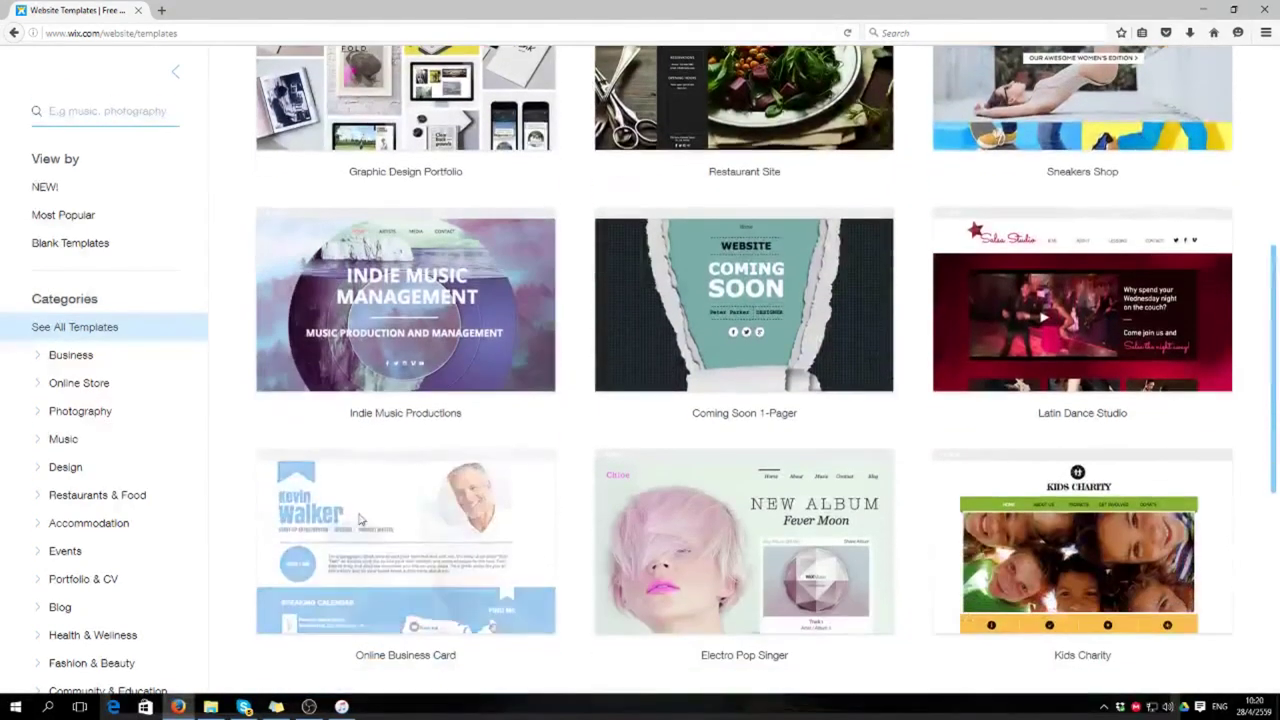
pyautogui.moveTo(703, 507)
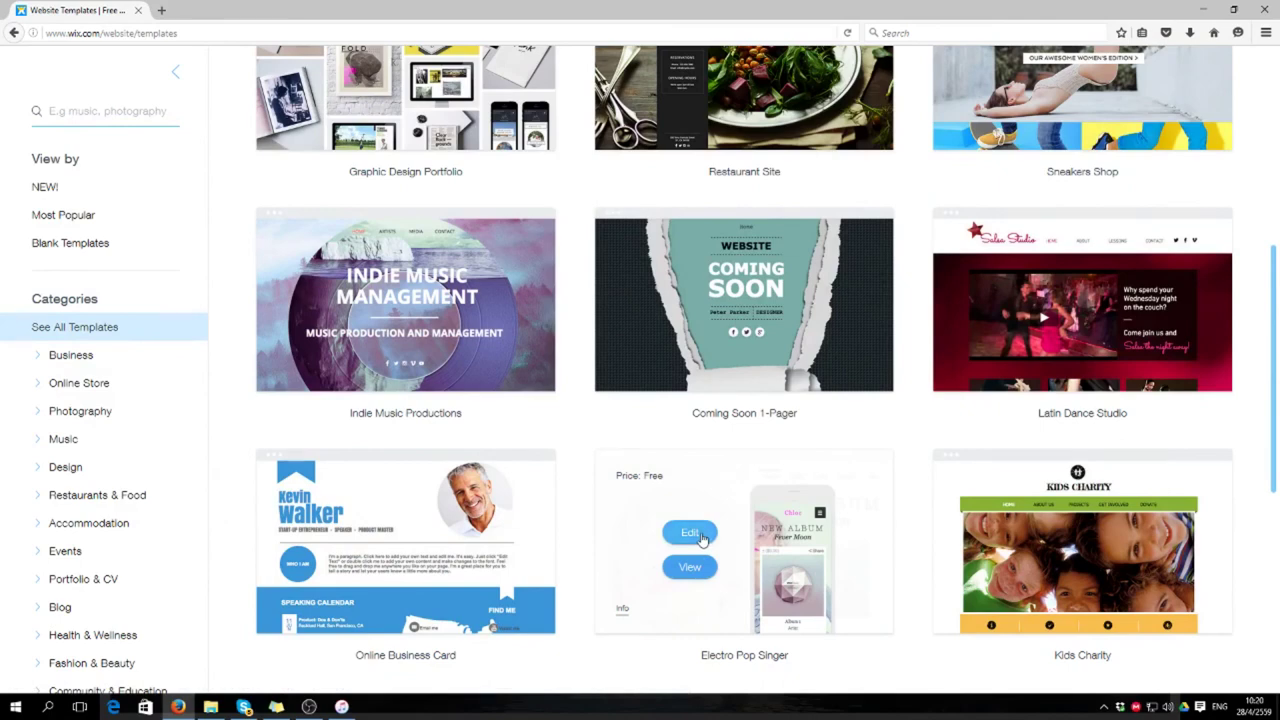
pyautogui.click(691, 536)
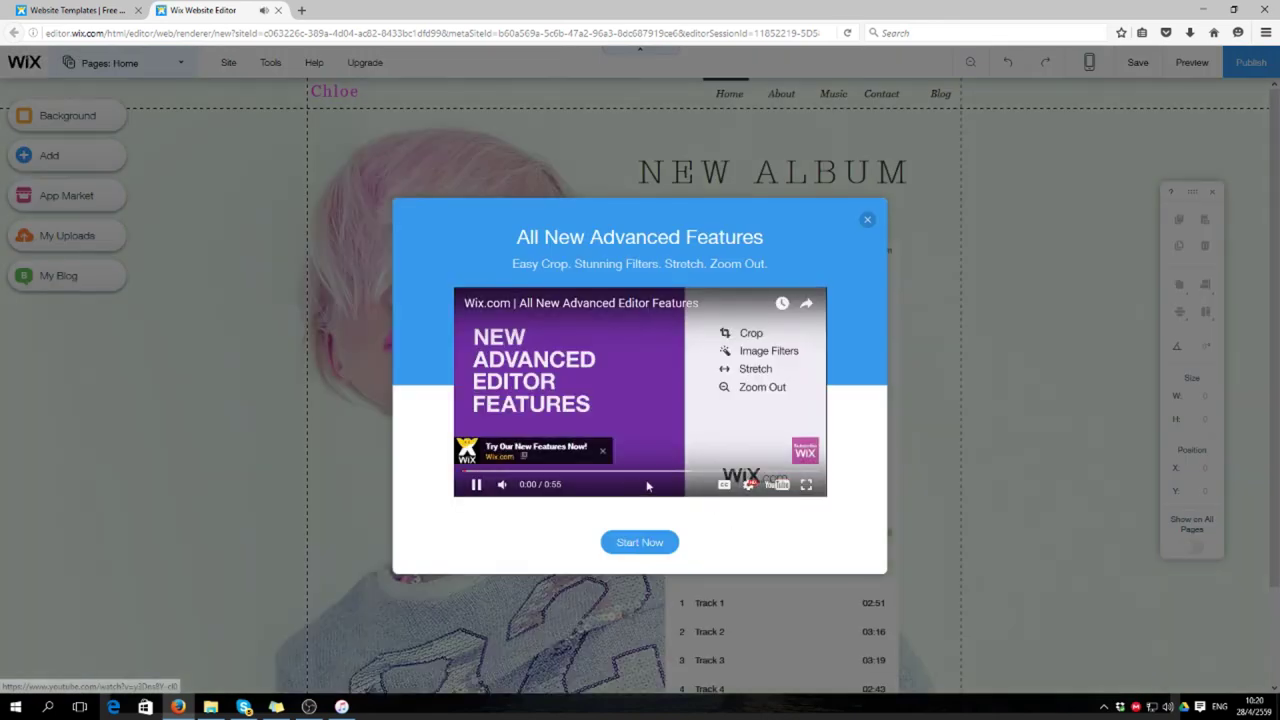
pyautogui.moveTo(506, 487)
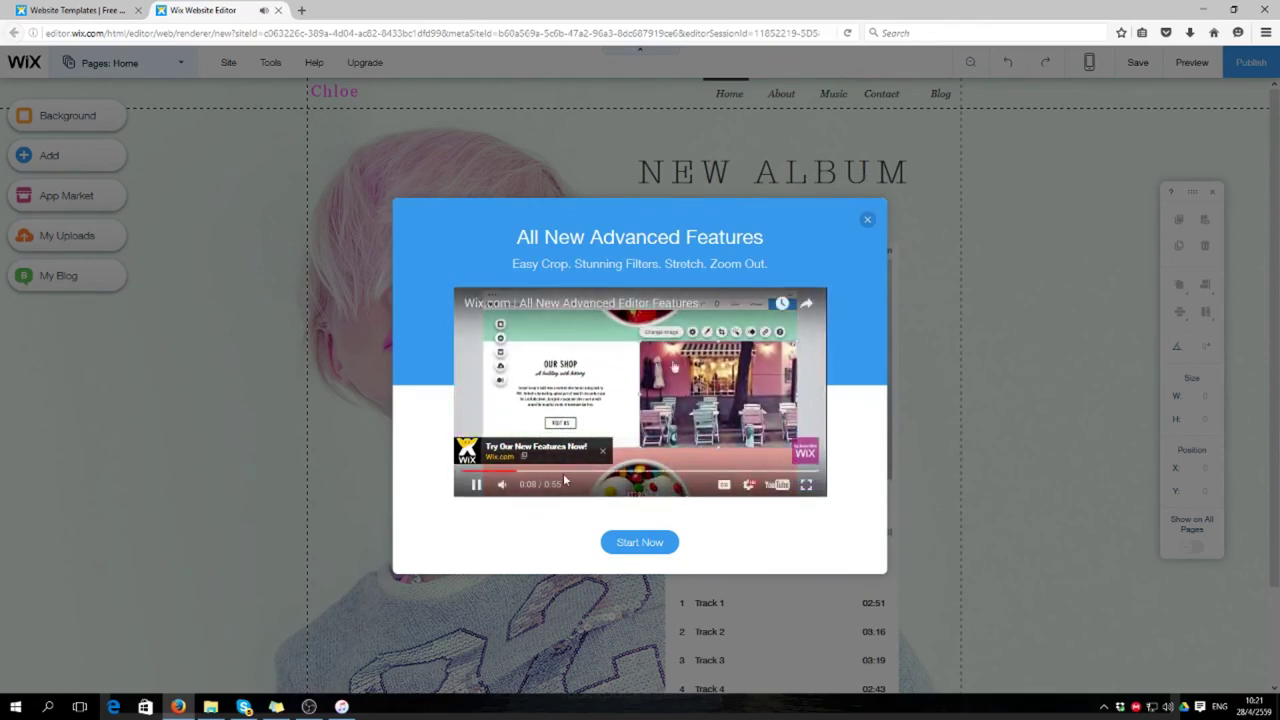
# Step: Dismiss the advanced features introduction and look over the template's home page
pyautogui.click(866, 220)
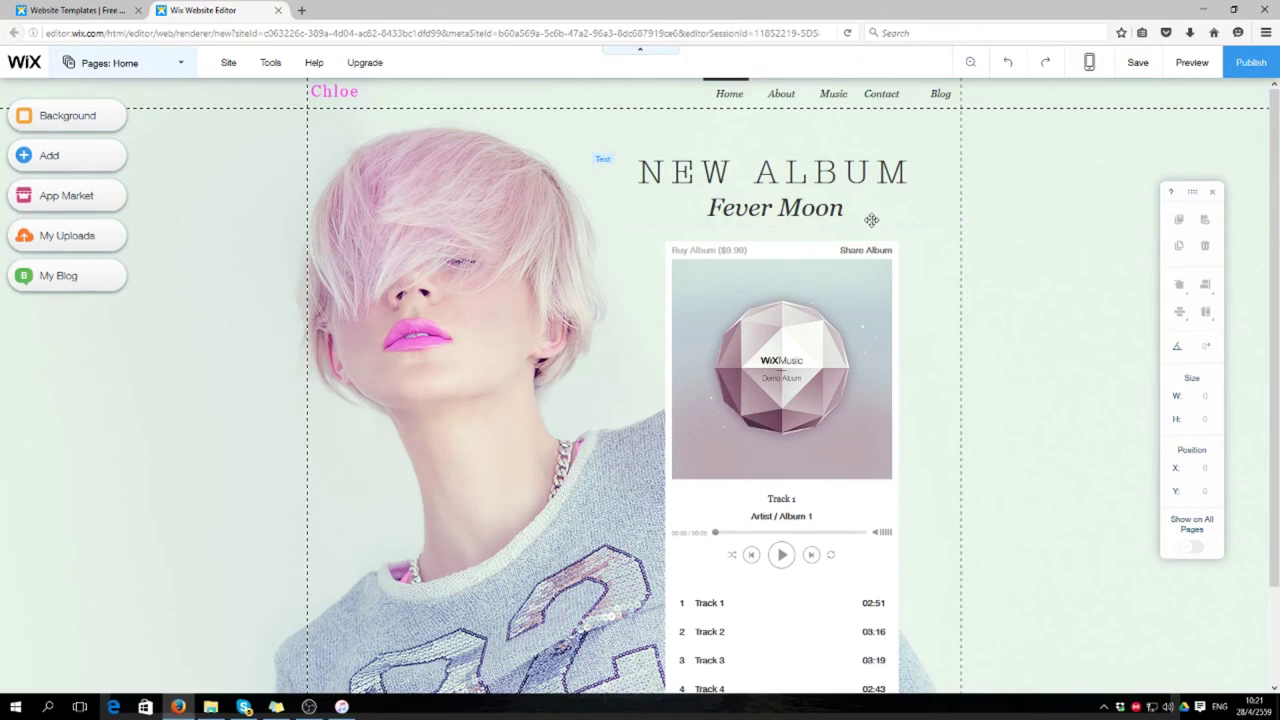
pyautogui.scroll(-2, 718, 356)
pyautogui.scroll(2, 705, 355)
# Step: Replace the site title text in the page header with "NAME..."
pyautogui.click(335, 92)
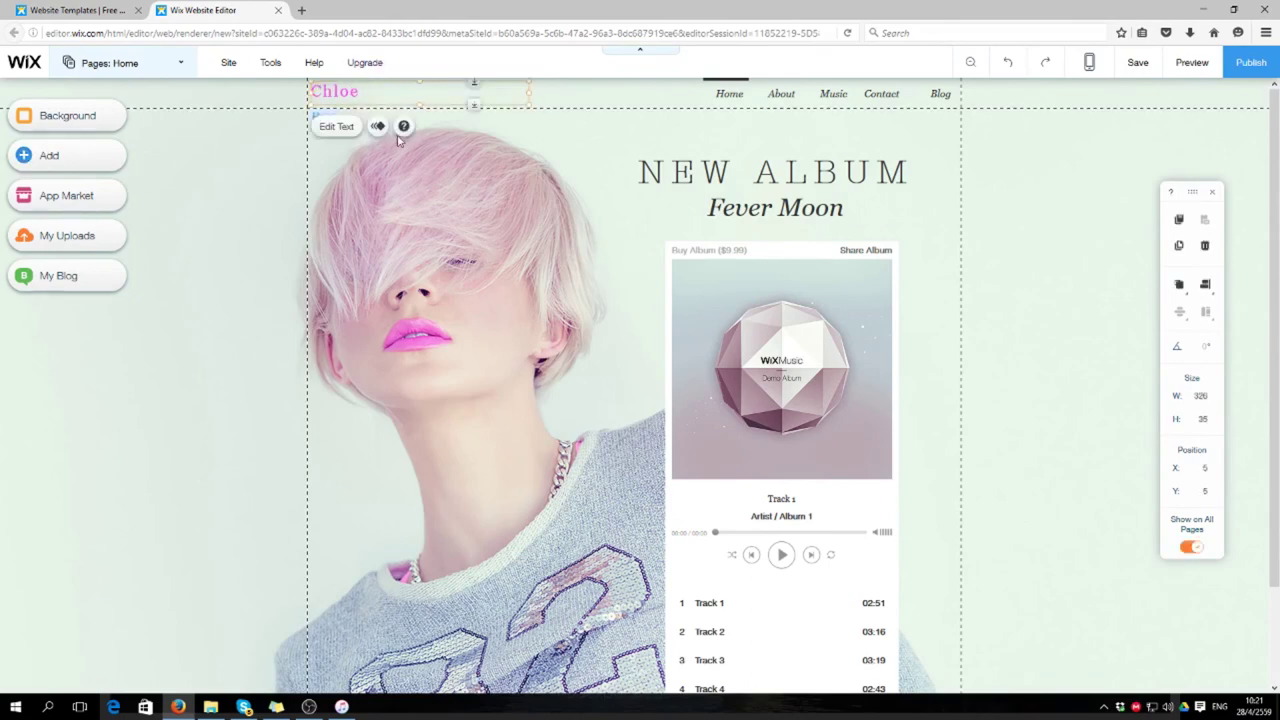
pyautogui.click(338, 126)
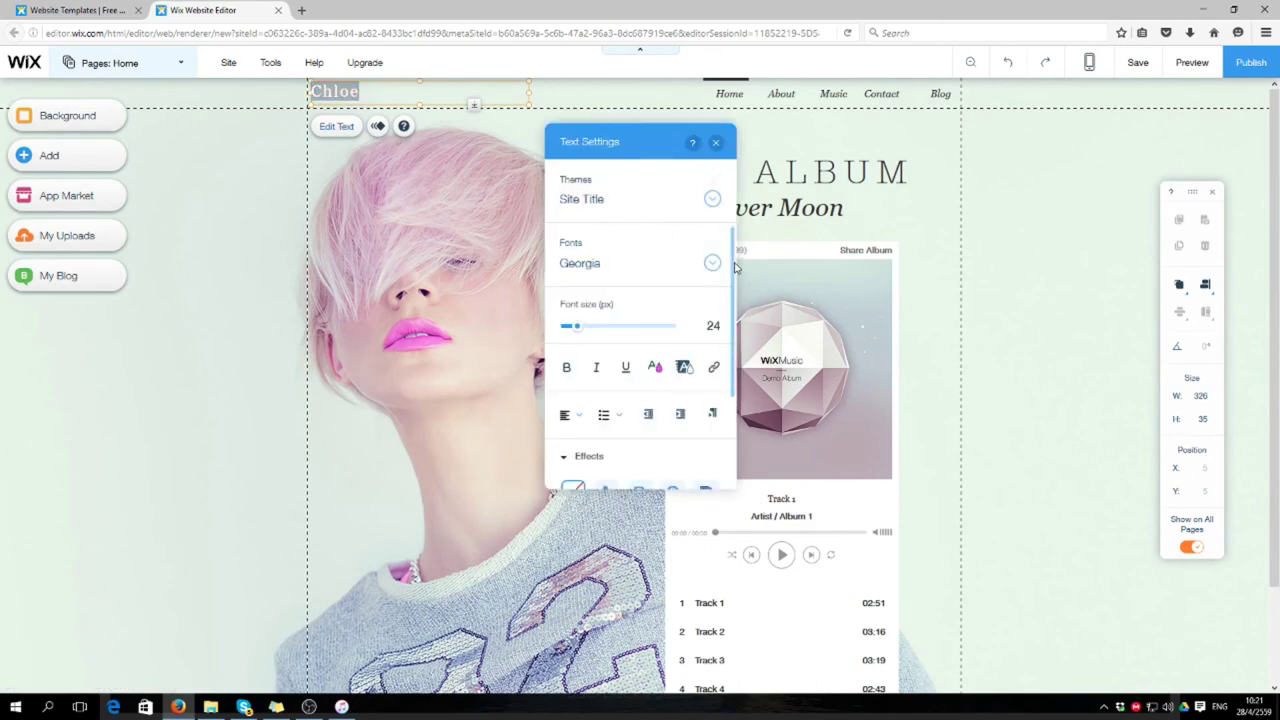
pyautogui.moveTo(738, 265); pyautogui.dragTo(733, 355)
pyautogui.scroll(3, 728, 392)
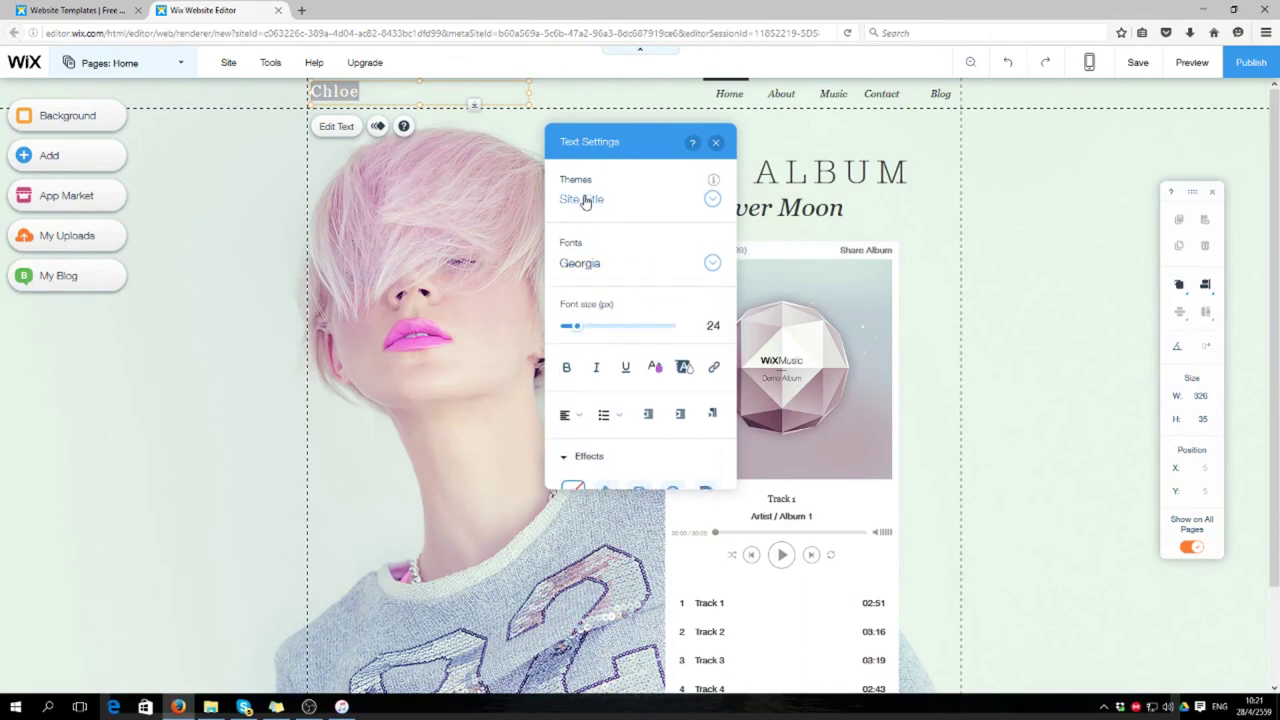
pyautogui.click(713, 204)
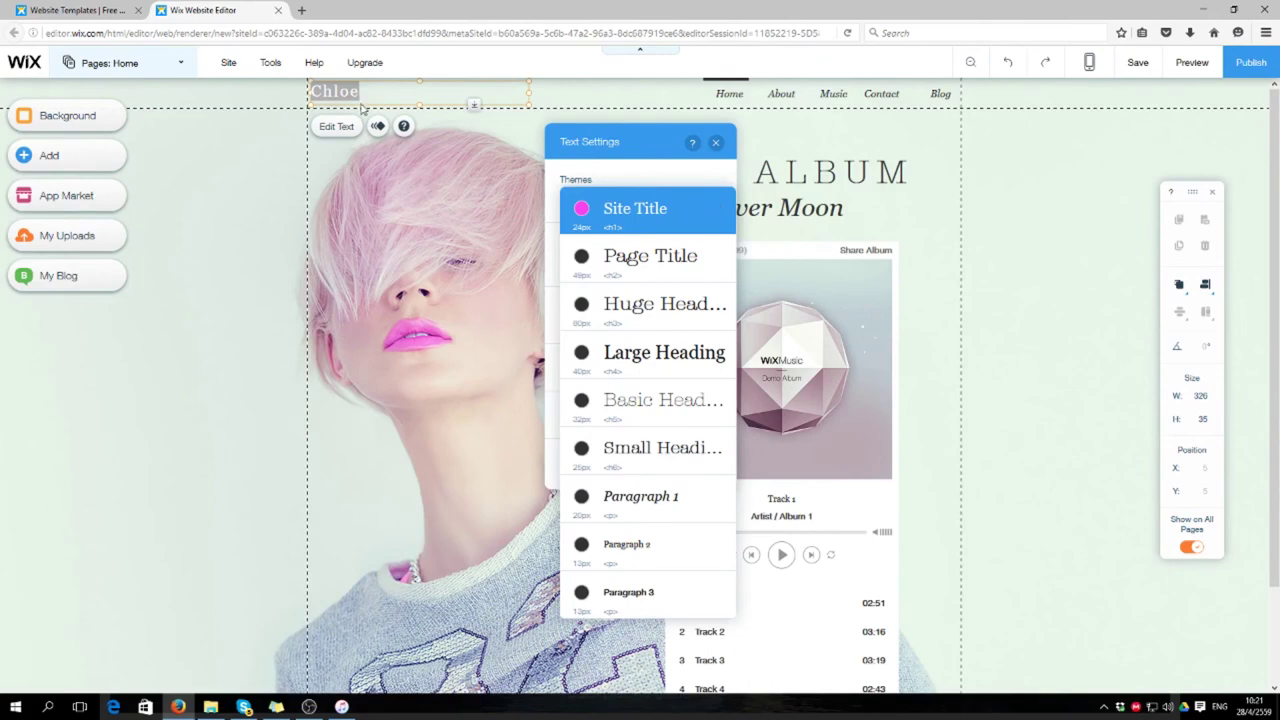
pyautogui.click(714, 206)
pyautogui.moveTo(352, 91); pyautogui.dragTo(300, 97)
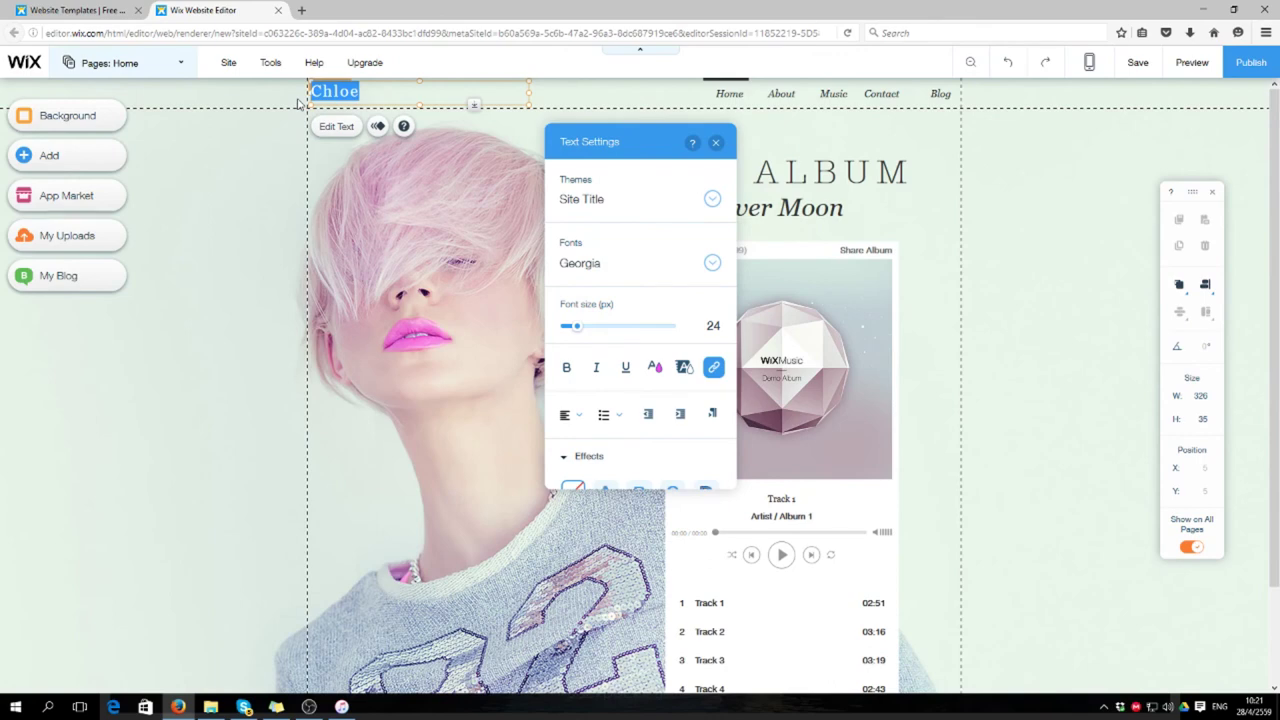
pyautogui.press('BackSpace')
pyautogui.write('NAME...')
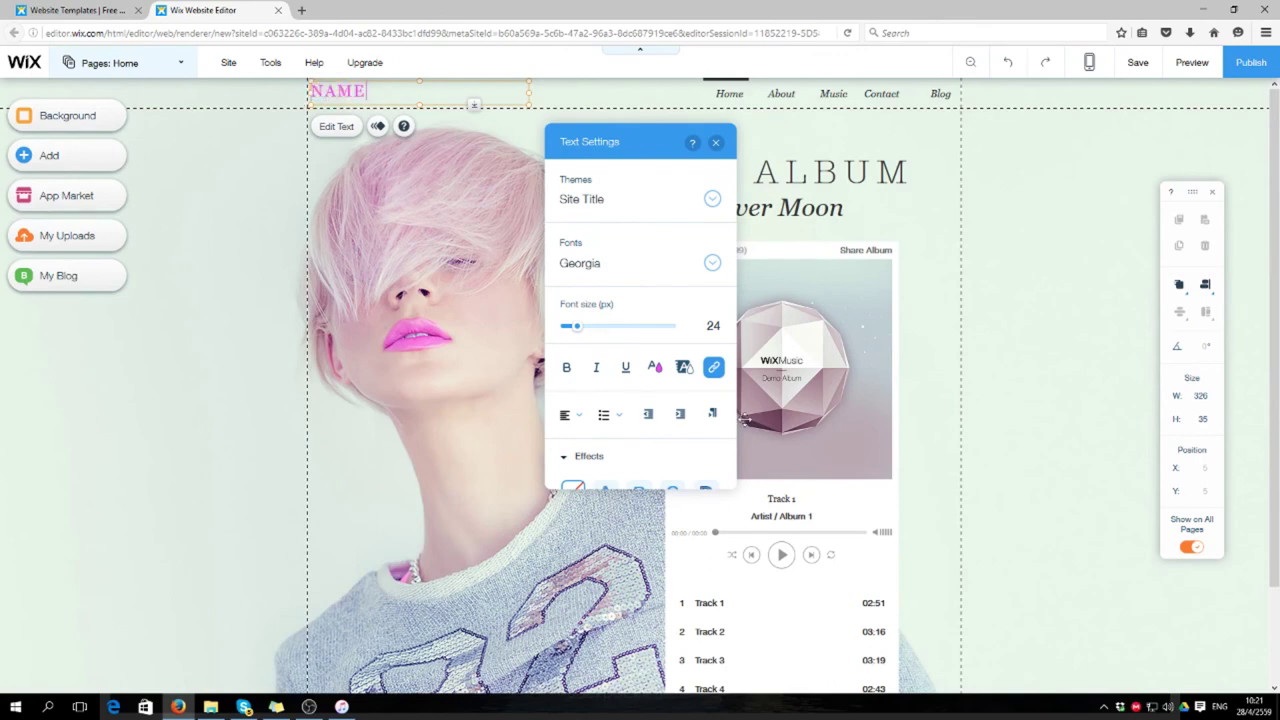
pyautogui.click(204, 268)
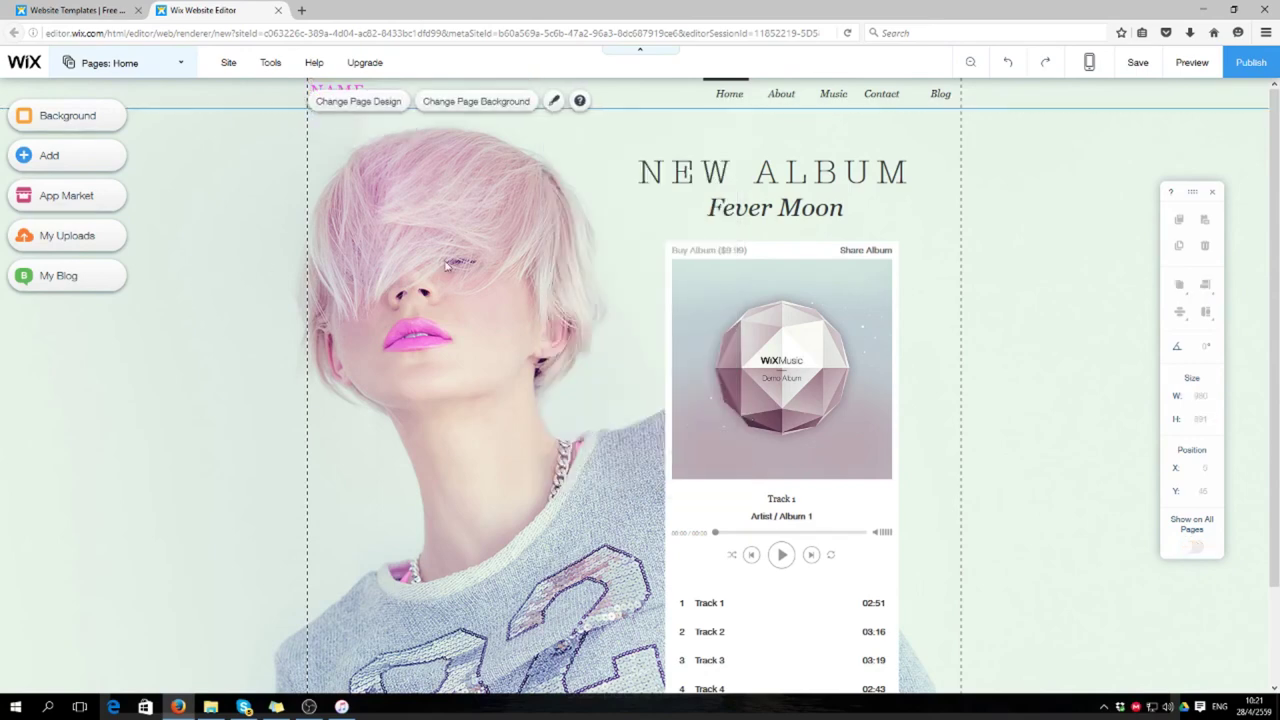
# Step: Move the header title to the page's left margin at X 0, Y 5, and dismiss the header notice
pyautogui.click(358, 100)
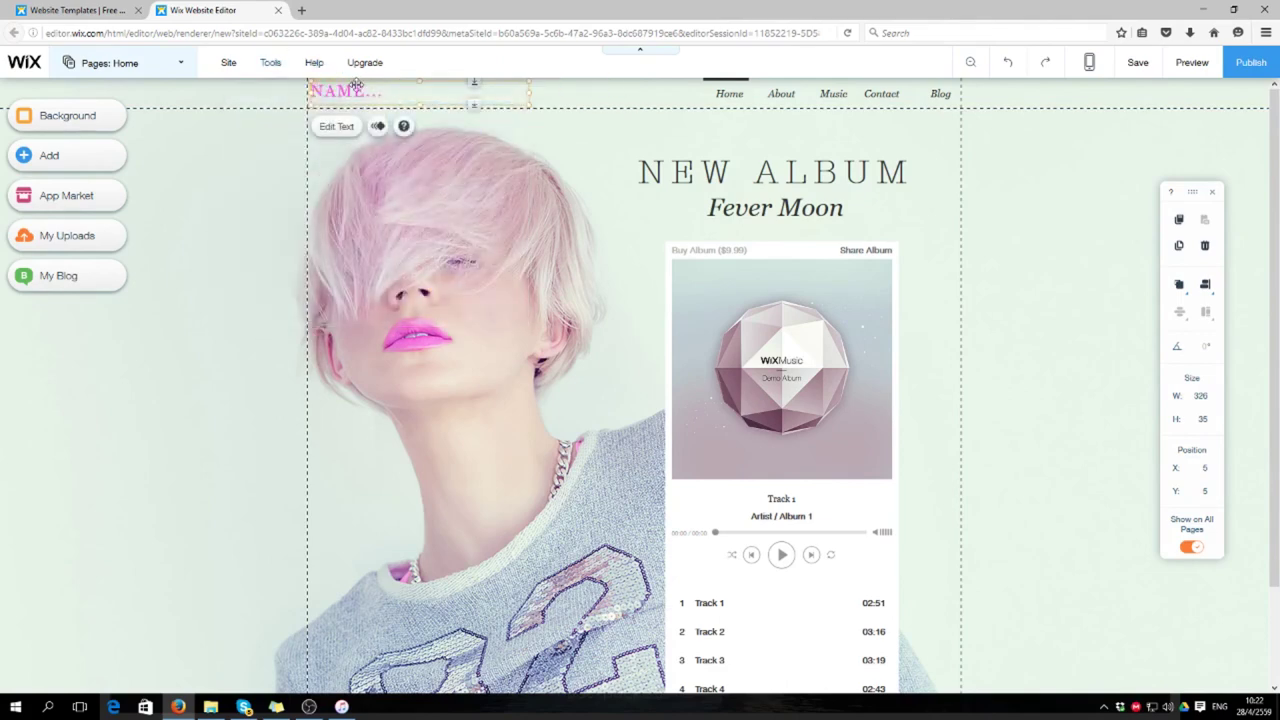
pyautogui.moveTo(350, 90)
pyautogui.mouseDown()
pyautogui.moveTo(360, 118)
pyautogui.moveTo(359, 106)
pyautogui.moveTo(228, 186)
pyautogui.moveTo(226, 200)
pyautogui.moveTo(352, 95)
pyautogui.moveTo(346, 107)
pyautogui.mouseUp()
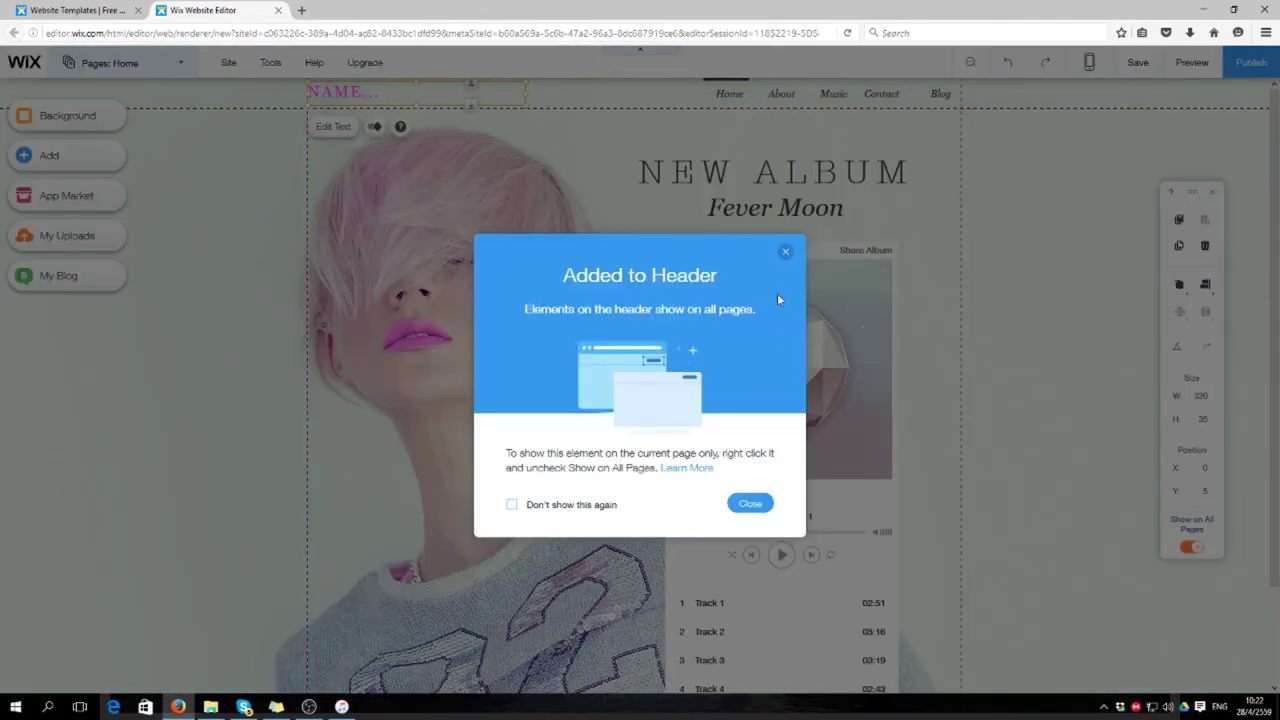
pyautogui.click(752, 504)
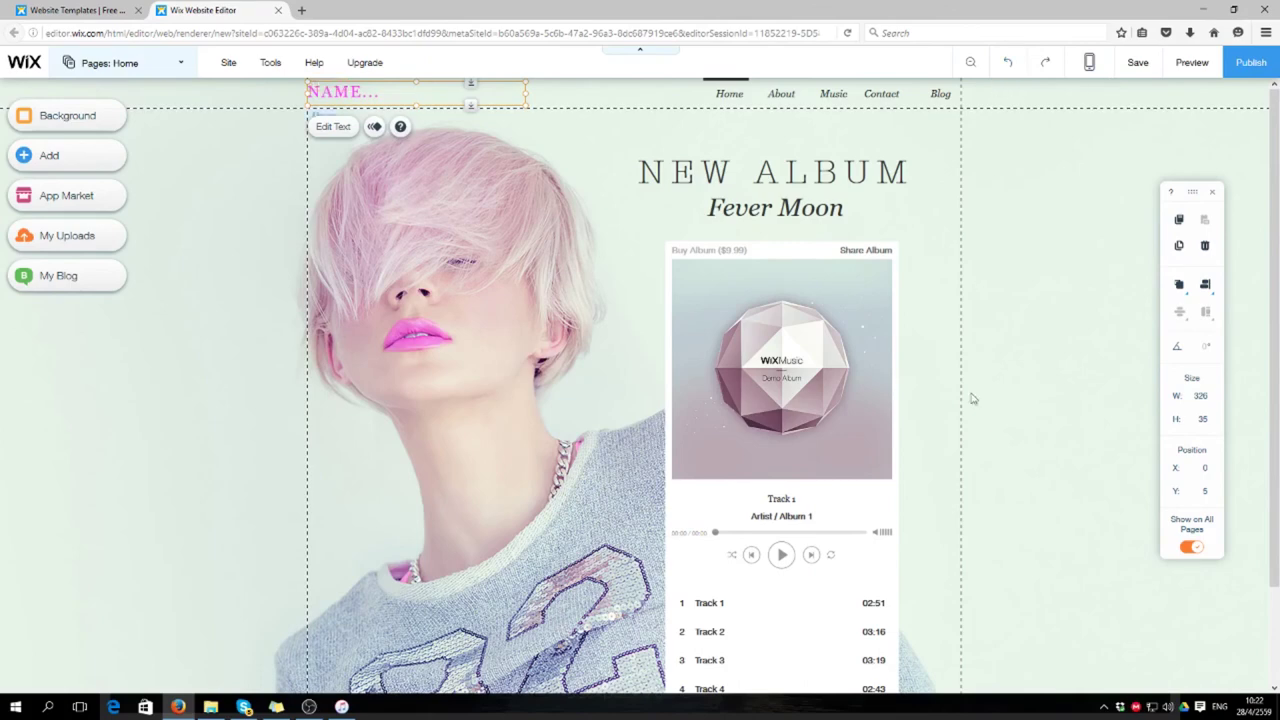
# Step: Delete the "NEW ALBUM" heading text and the music player from the home page
pyautogui.scroll(-3, 415, 338)
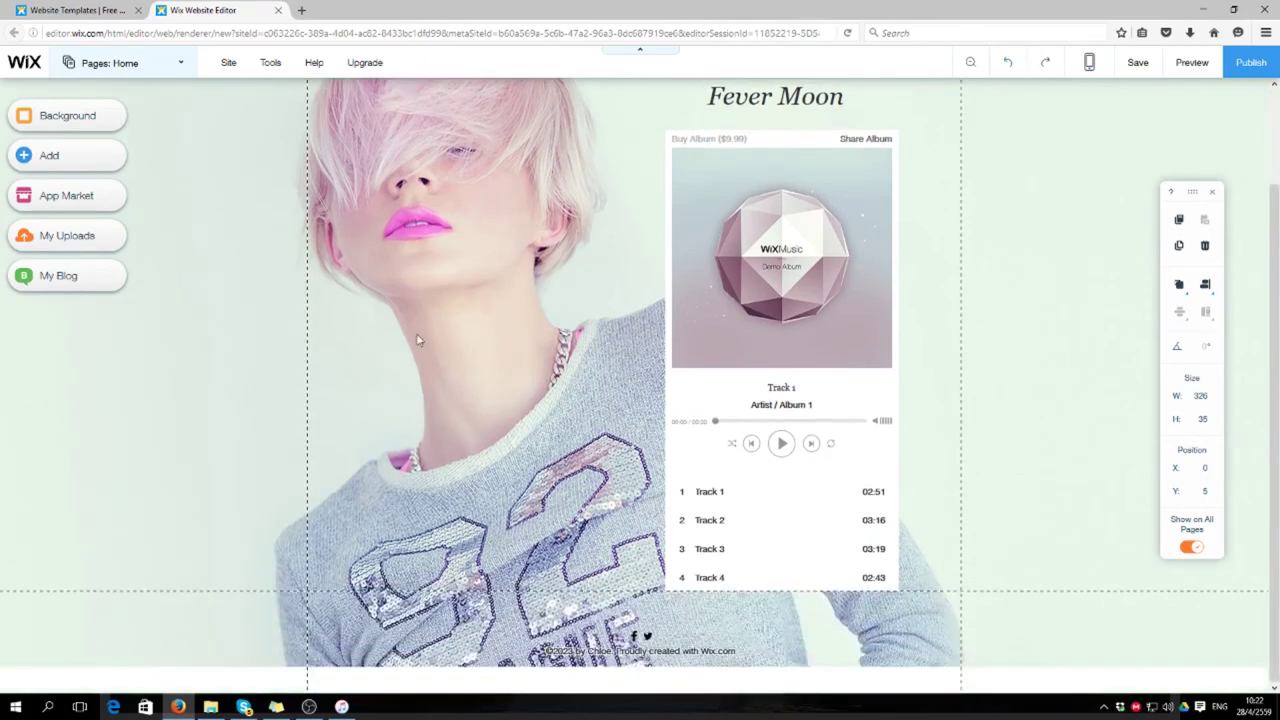
pyautogui.scroll(3, 372, 480)
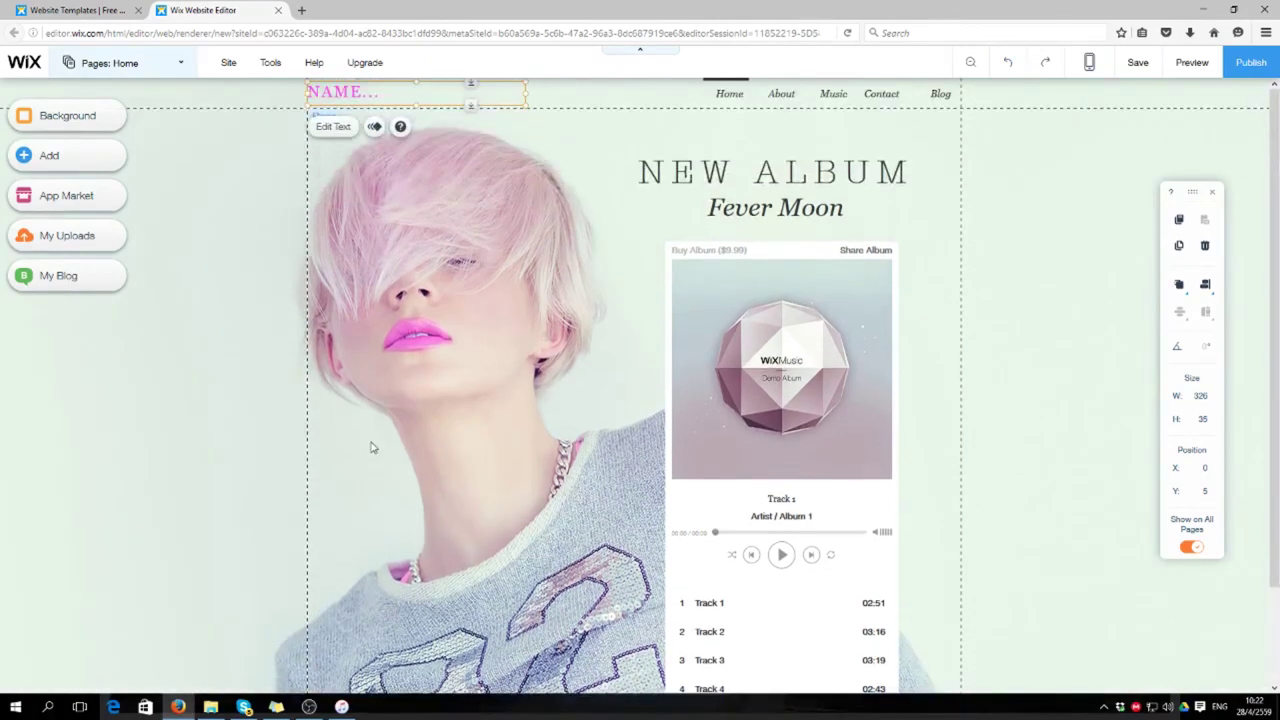
pyautogui.click(771, 256)
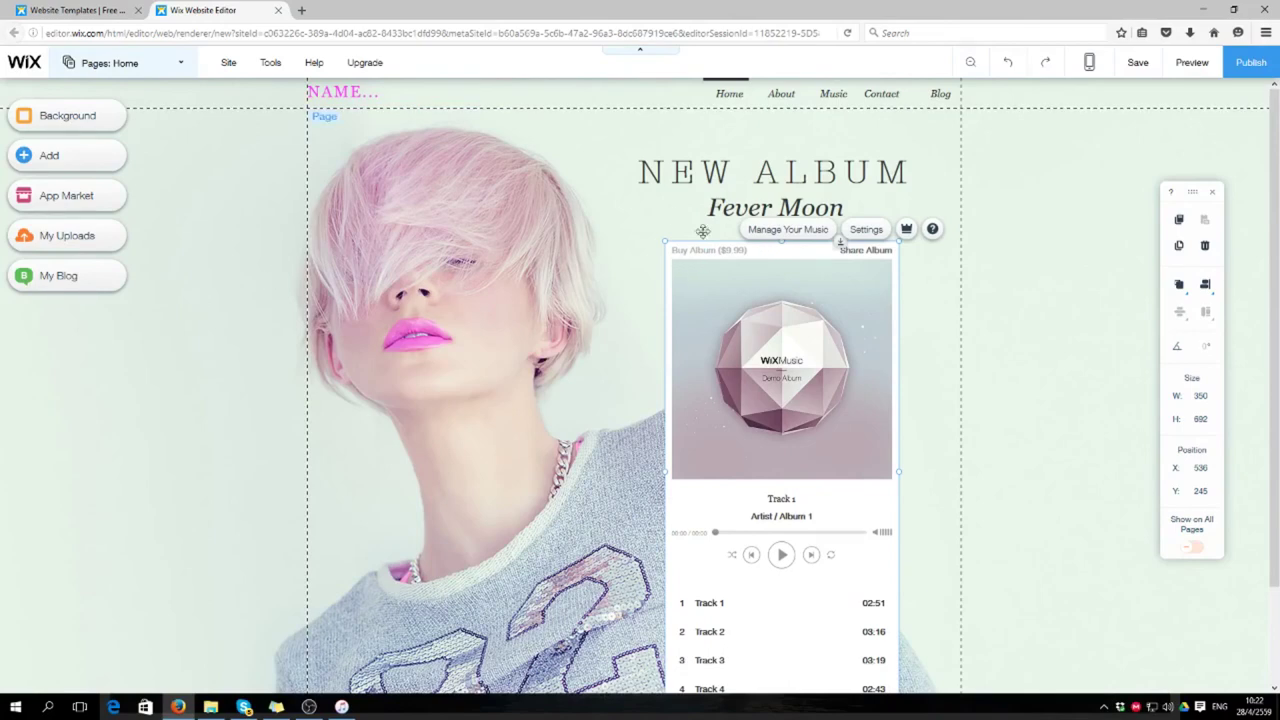
pyautogui.scroll(-1, 924, 497)
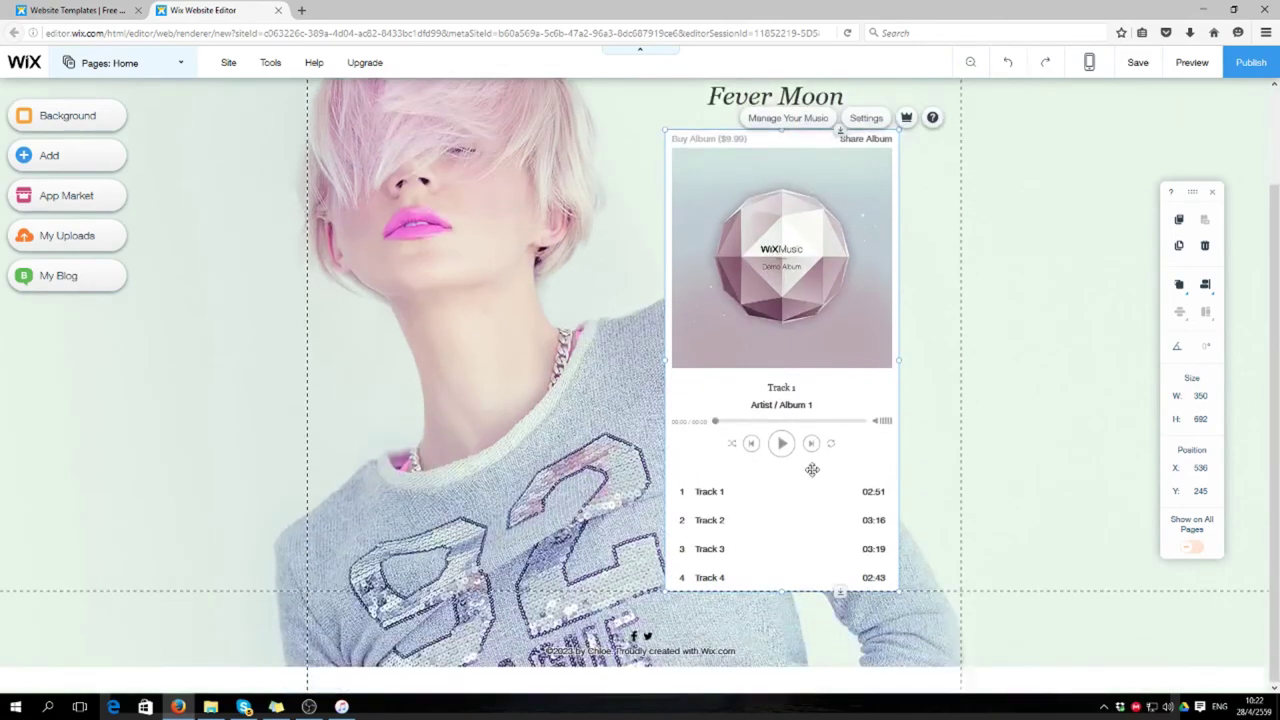
pyautogui.scroll(1, 800, 398)
pyautogui.click(729, 212)
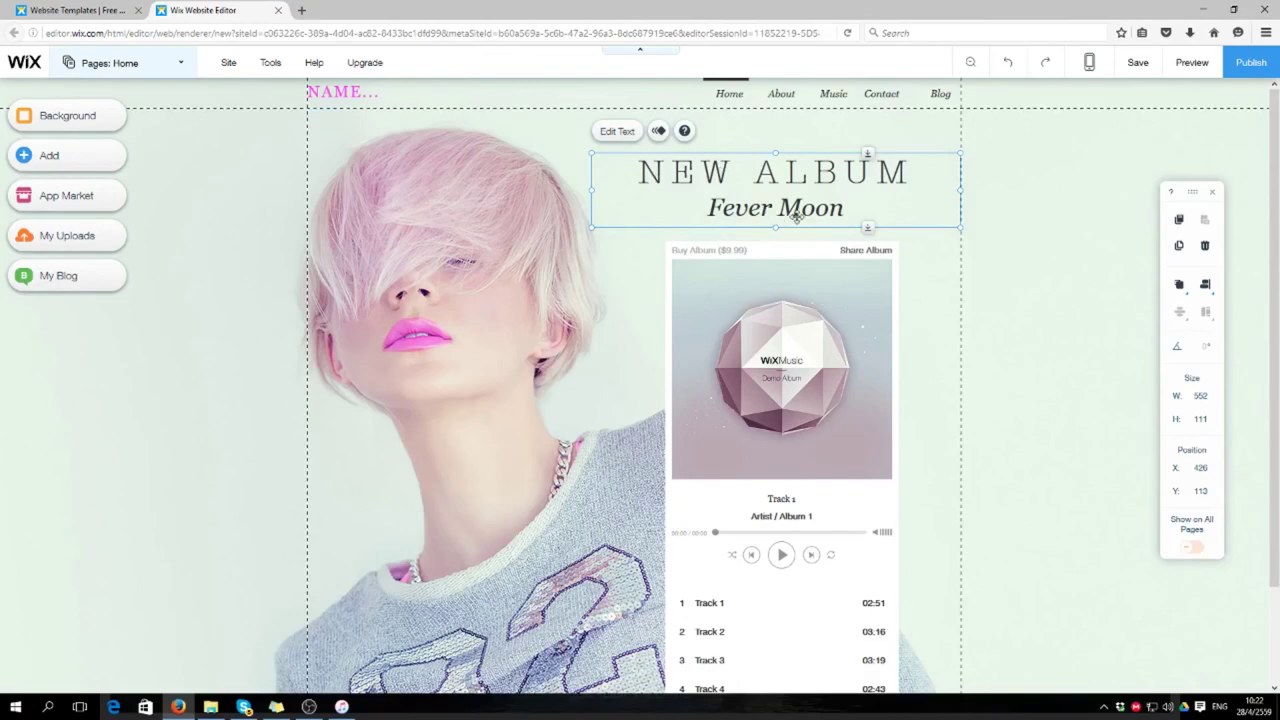
pyautogui.press('Delete')
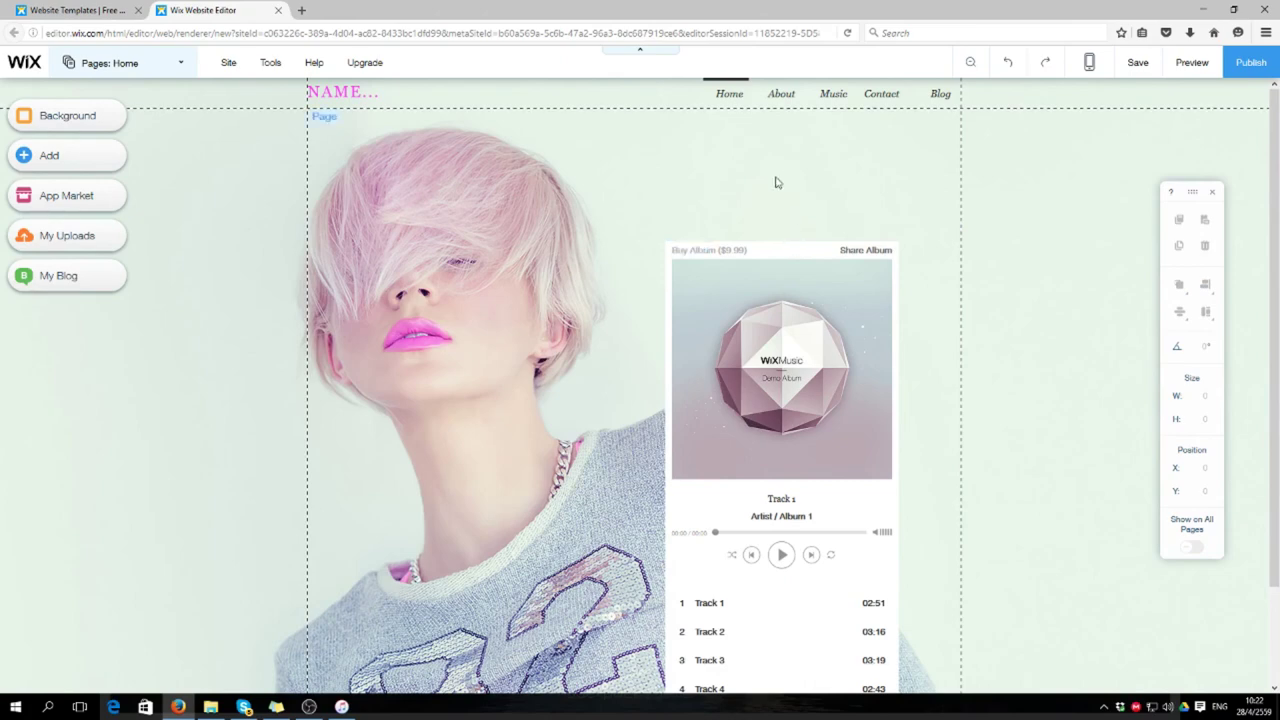
pyautogui.click(764, 252)
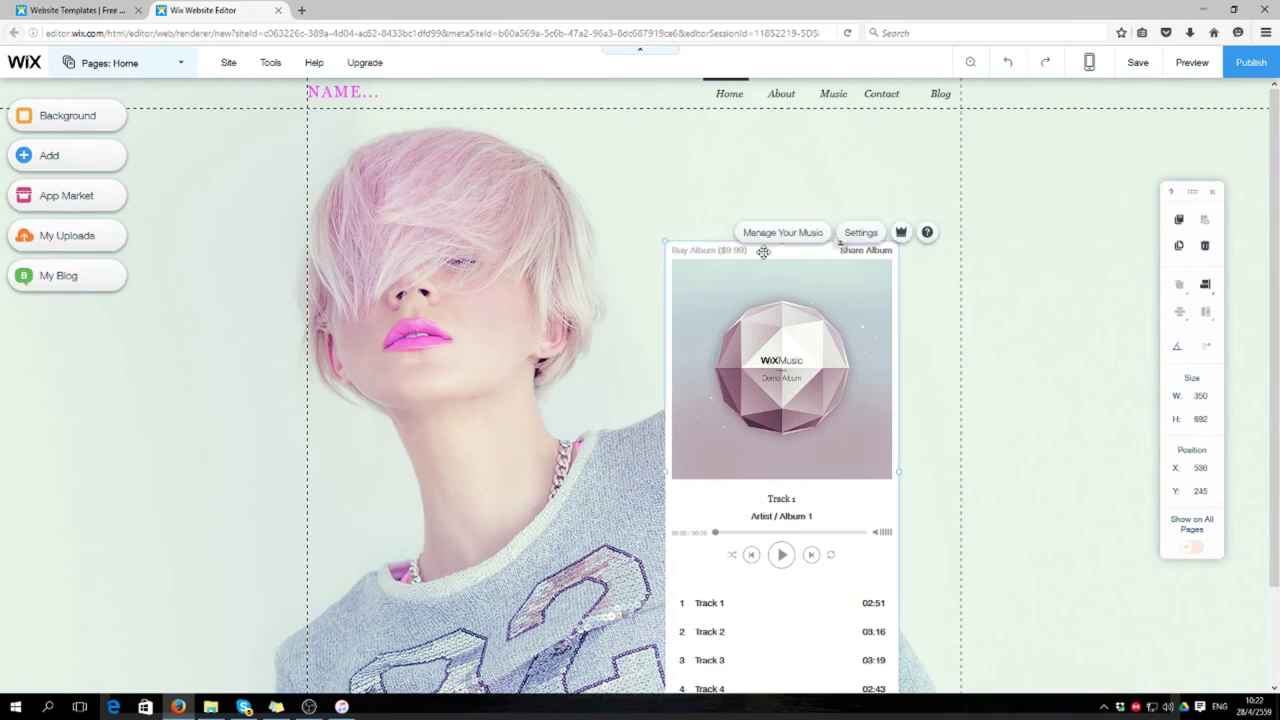
pyautogui.press('Delete')
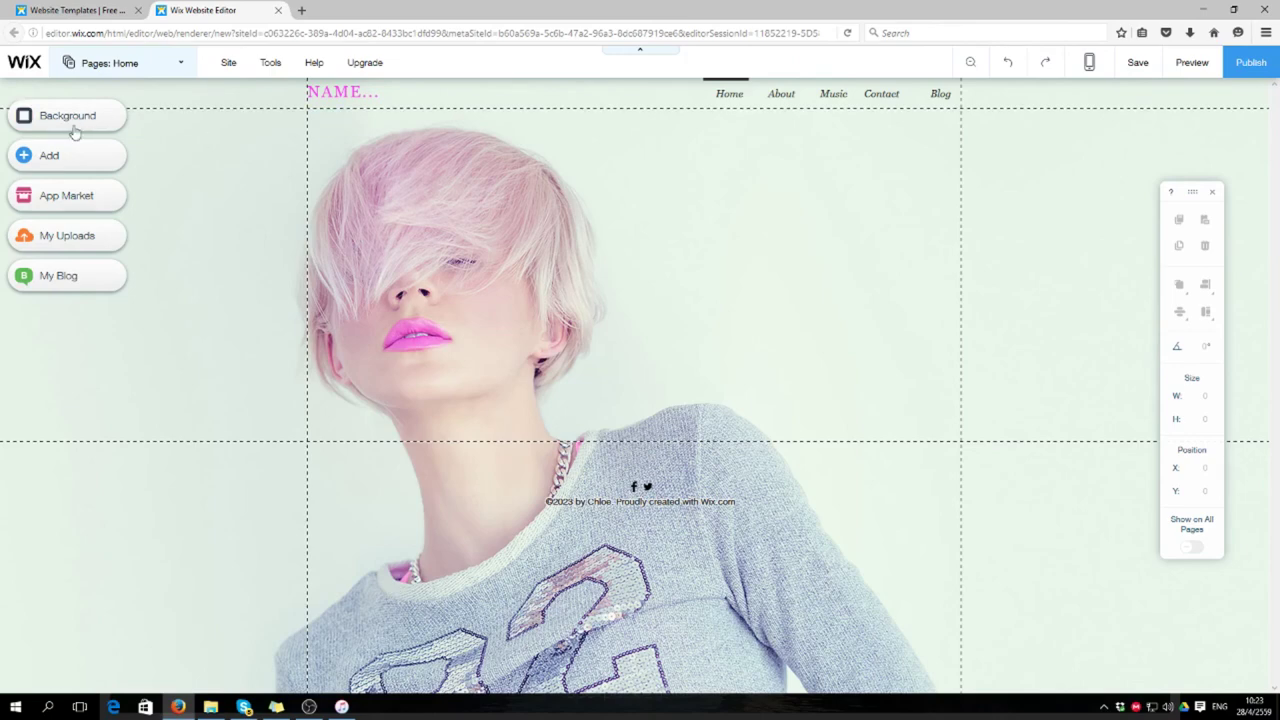
# Step: Add the bold all-caps "HUGE TITLE" text element just below the navigation menu, at about X 674, Y 46
pyautogui.click(88, 160)
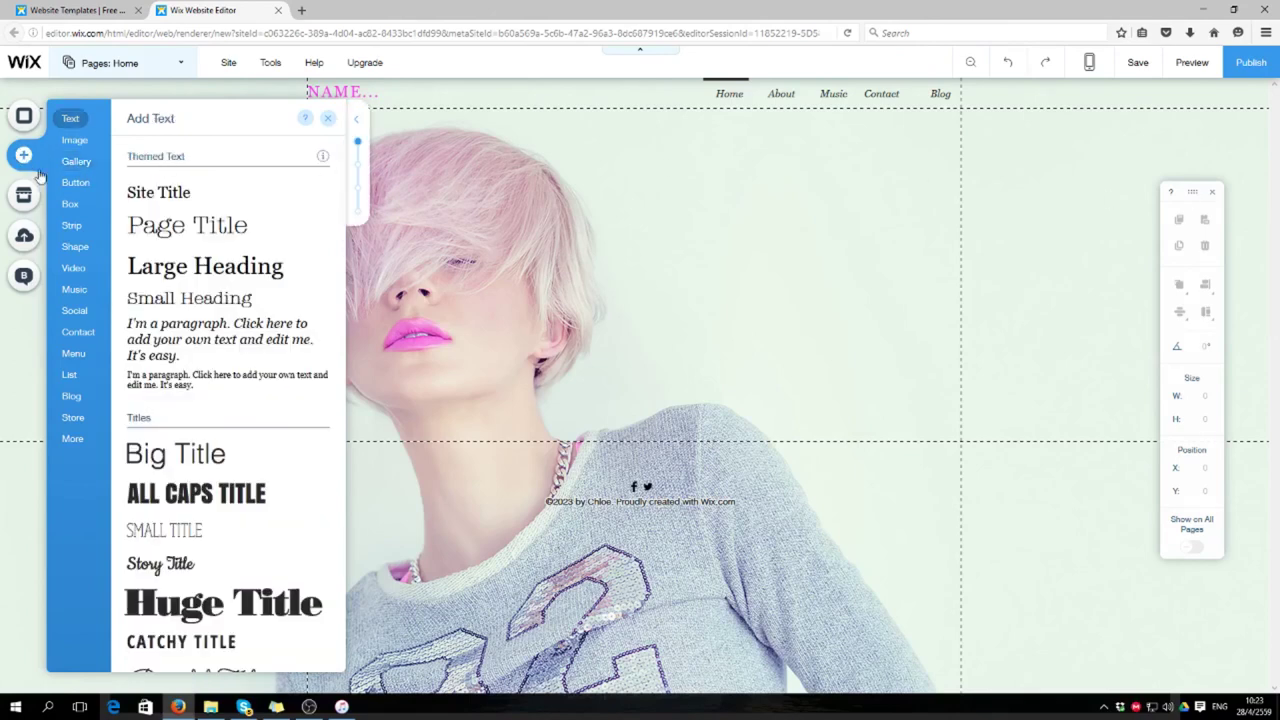
pyautogui.click(23, 120)
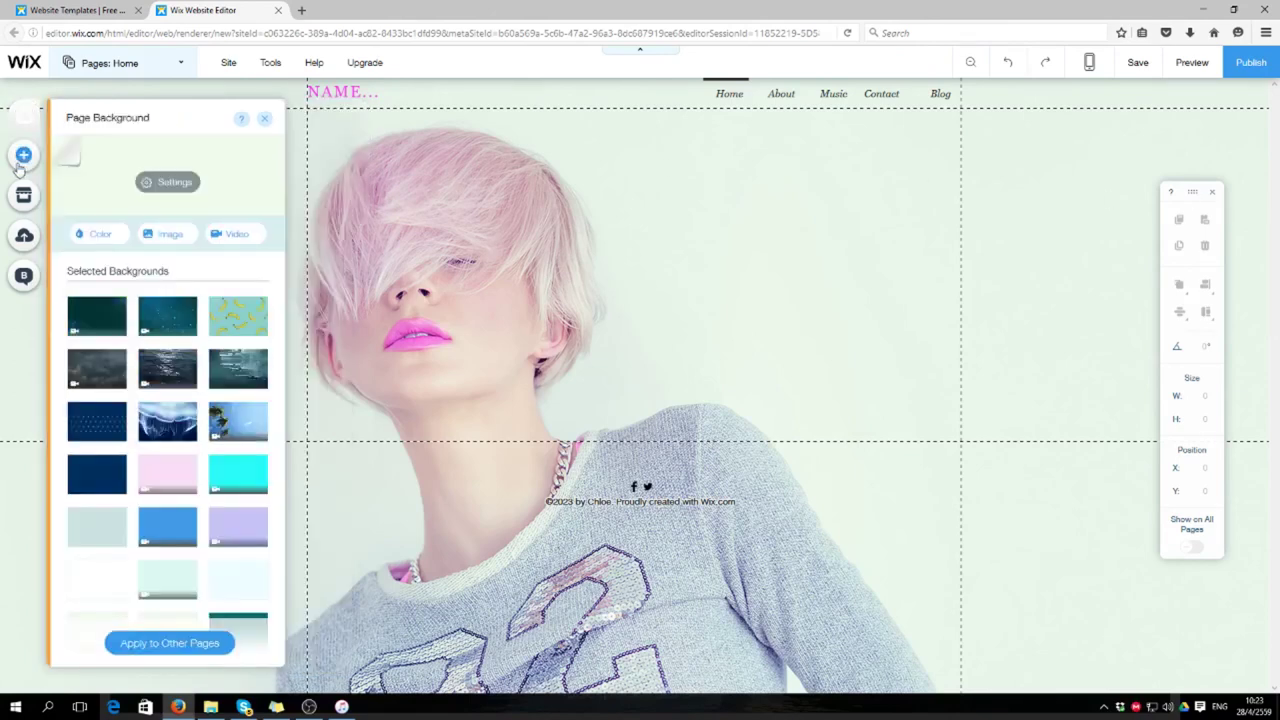
pyautogui.click(23, 157)
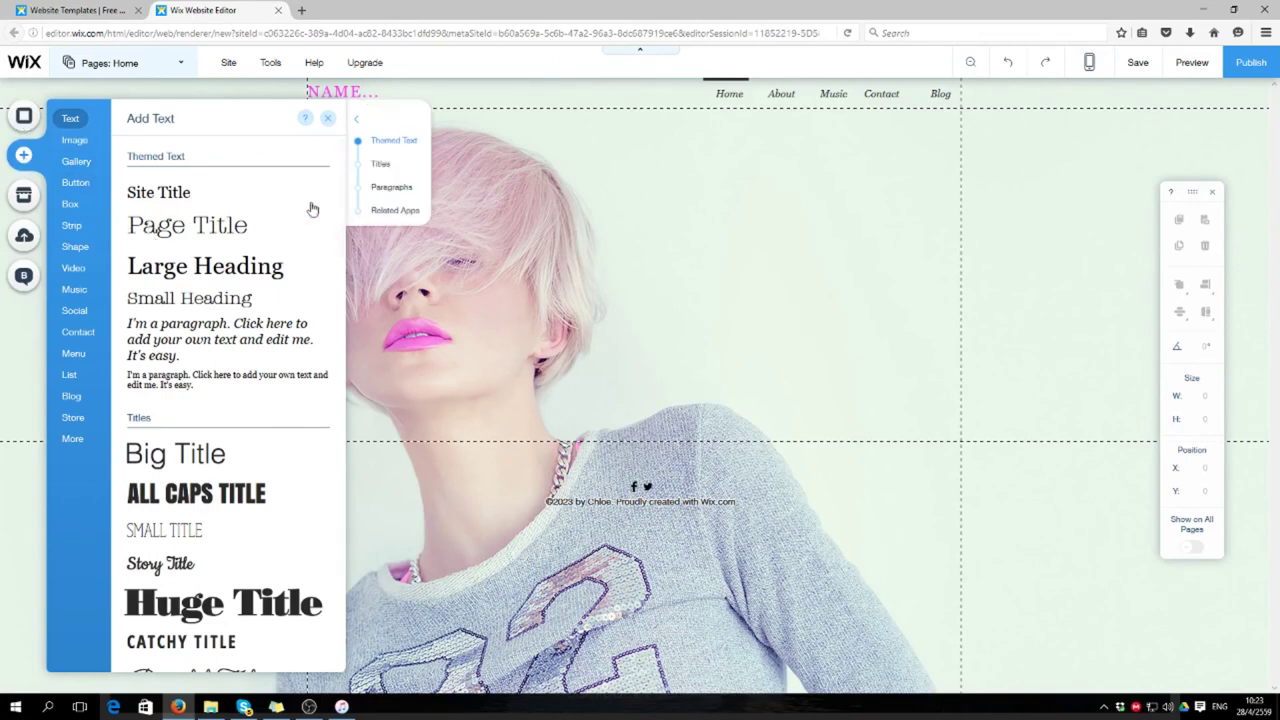
pyautogui.click(70, 163)
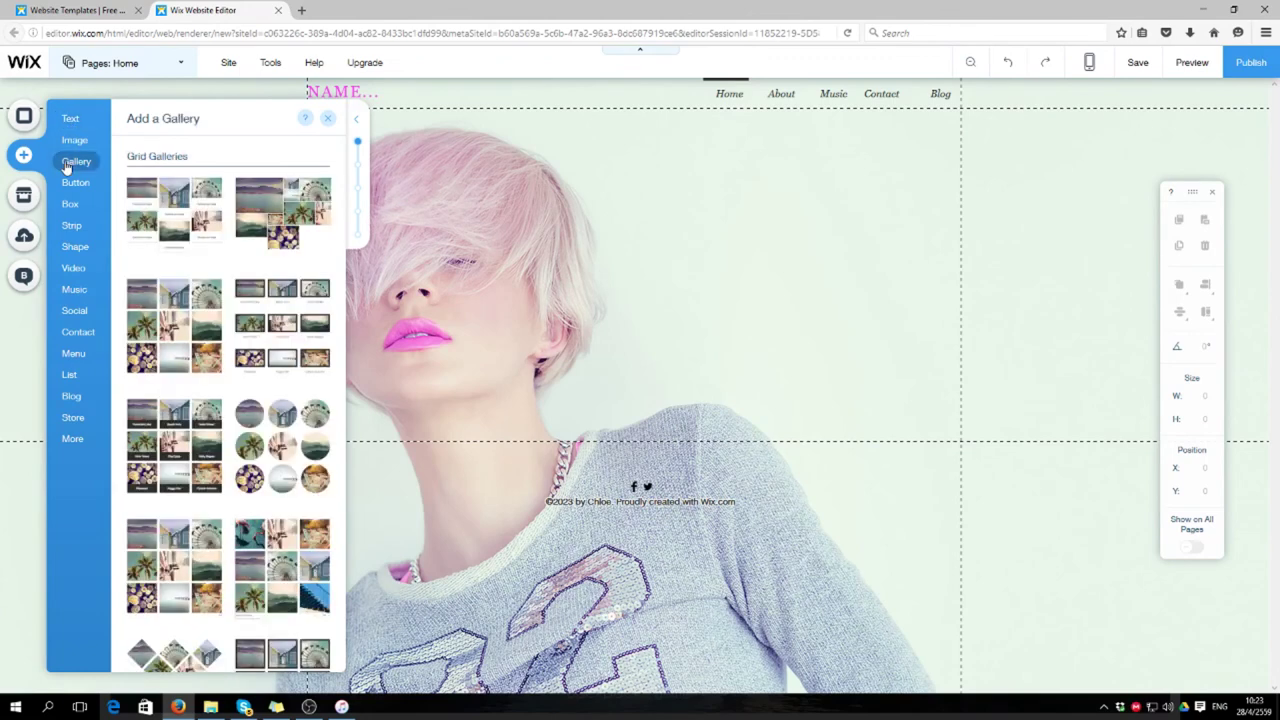
pyautogui.moveTo(86, 122)
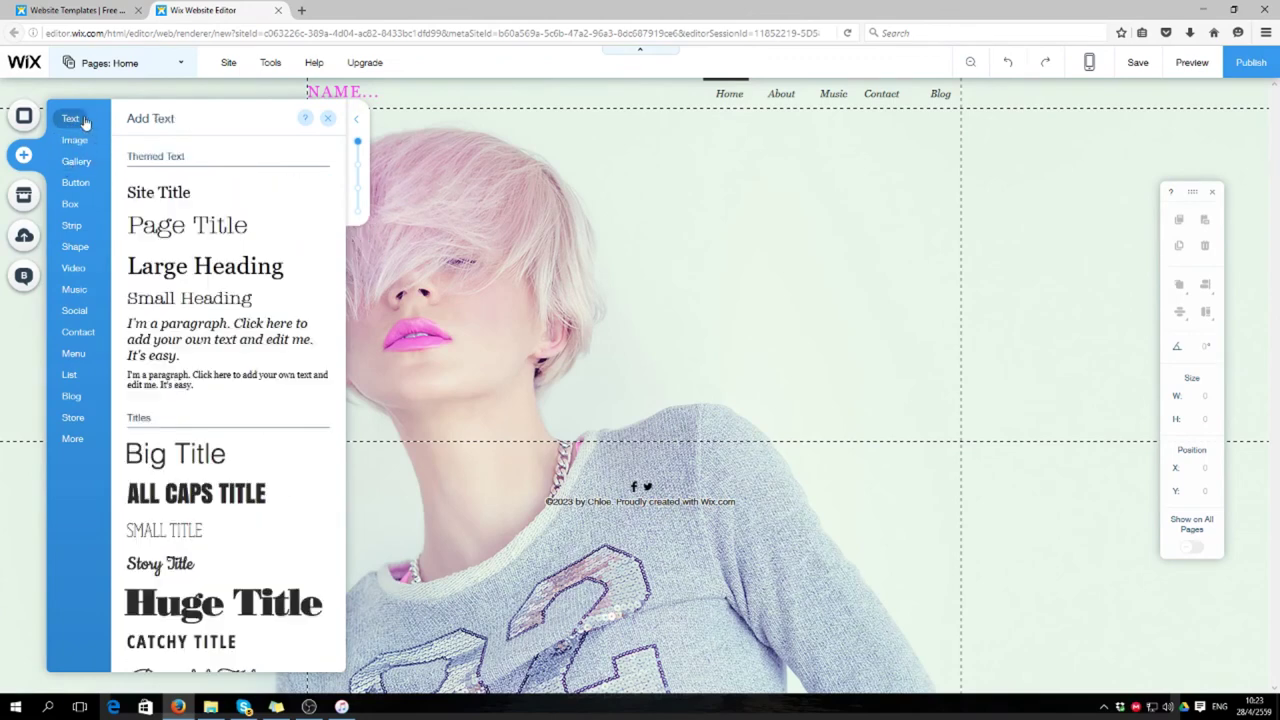
pyautogui.scroll(-8, 250, 420)
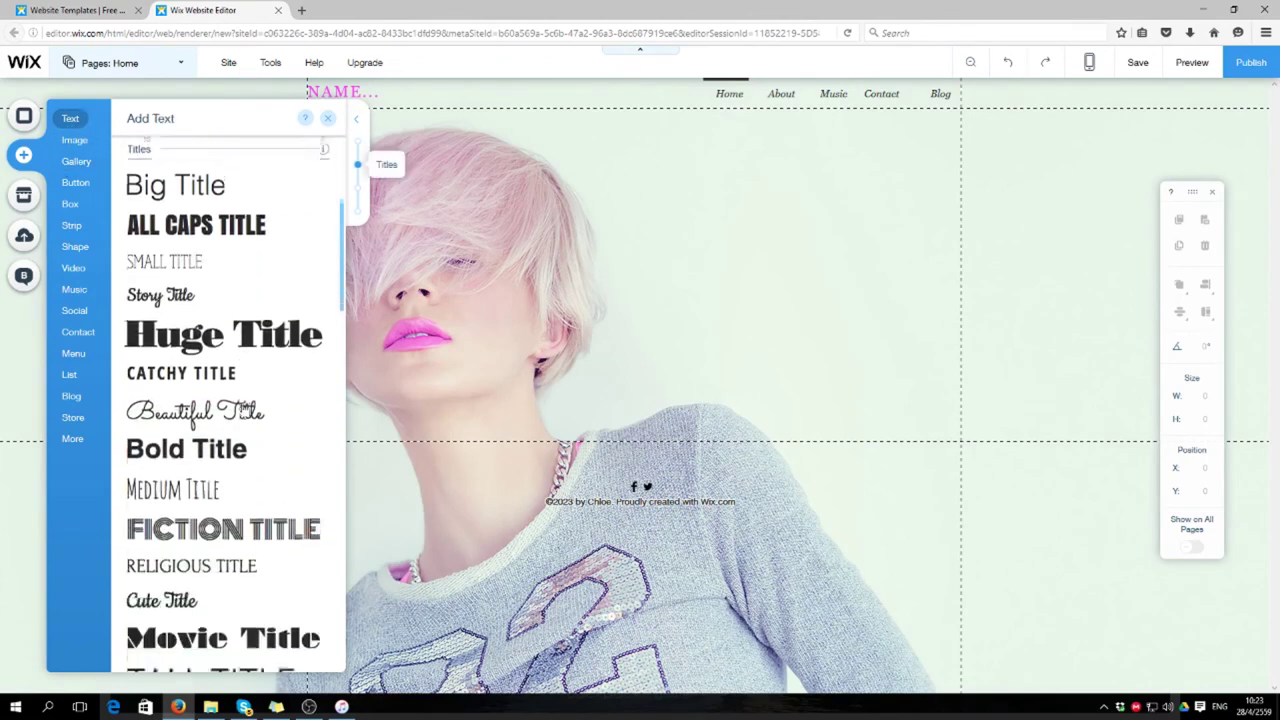
pyautogui.scroll(-6, 252, 432)
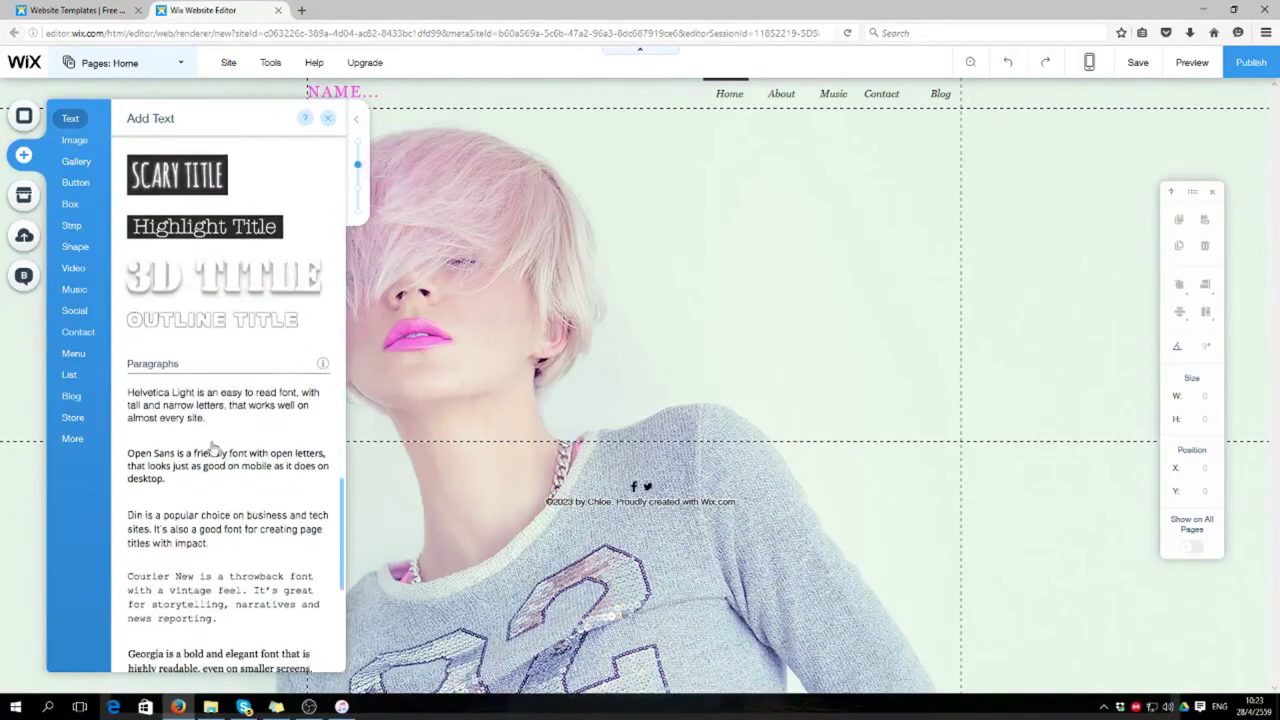
pyautogui.scroll(6, 209, 446)
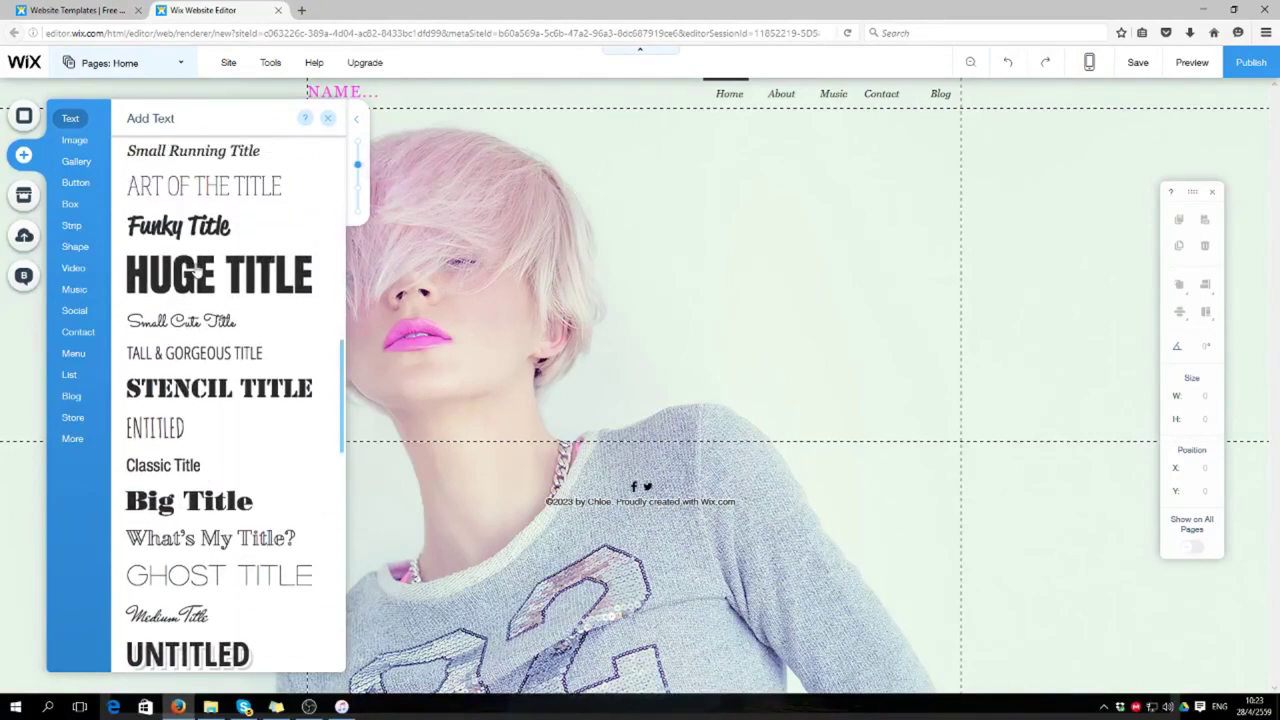
pyautogui.moveTo(196, 272); pyautogui.dragTo(818, 148)
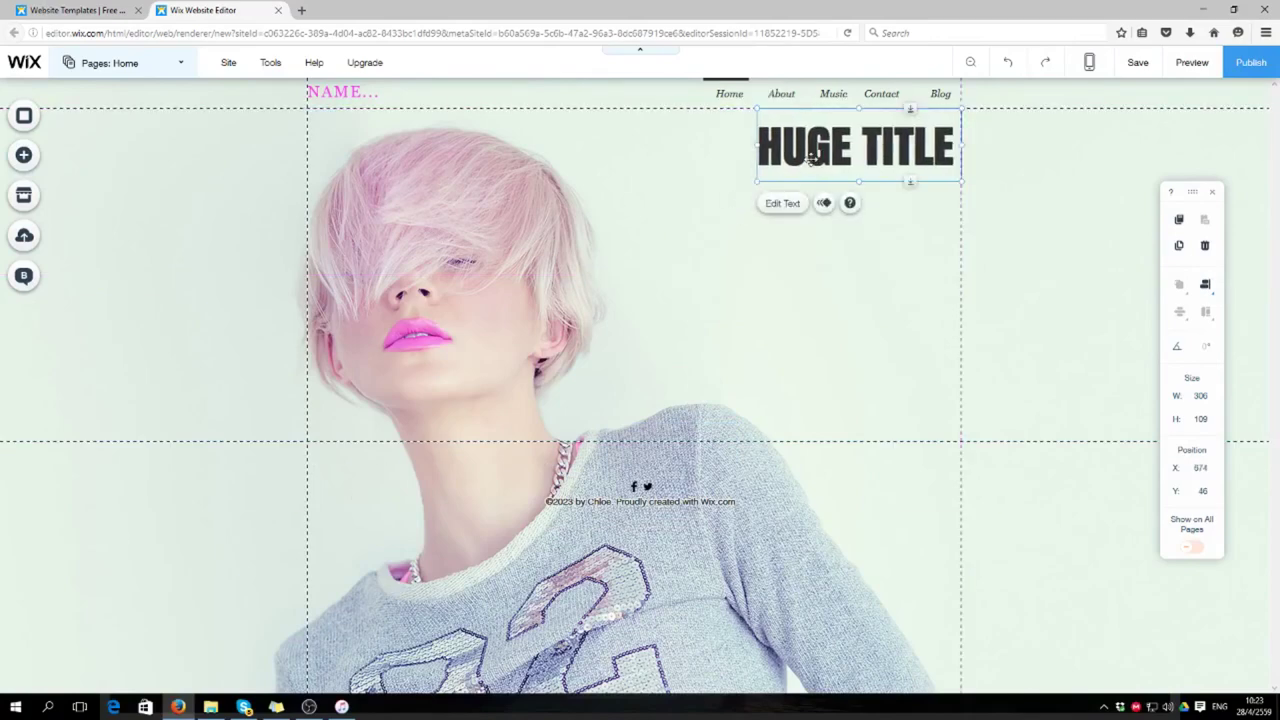
# Step: Set the font size of the "HUGE TITLE" text to 80 px
pyautogui.click(790, 205)
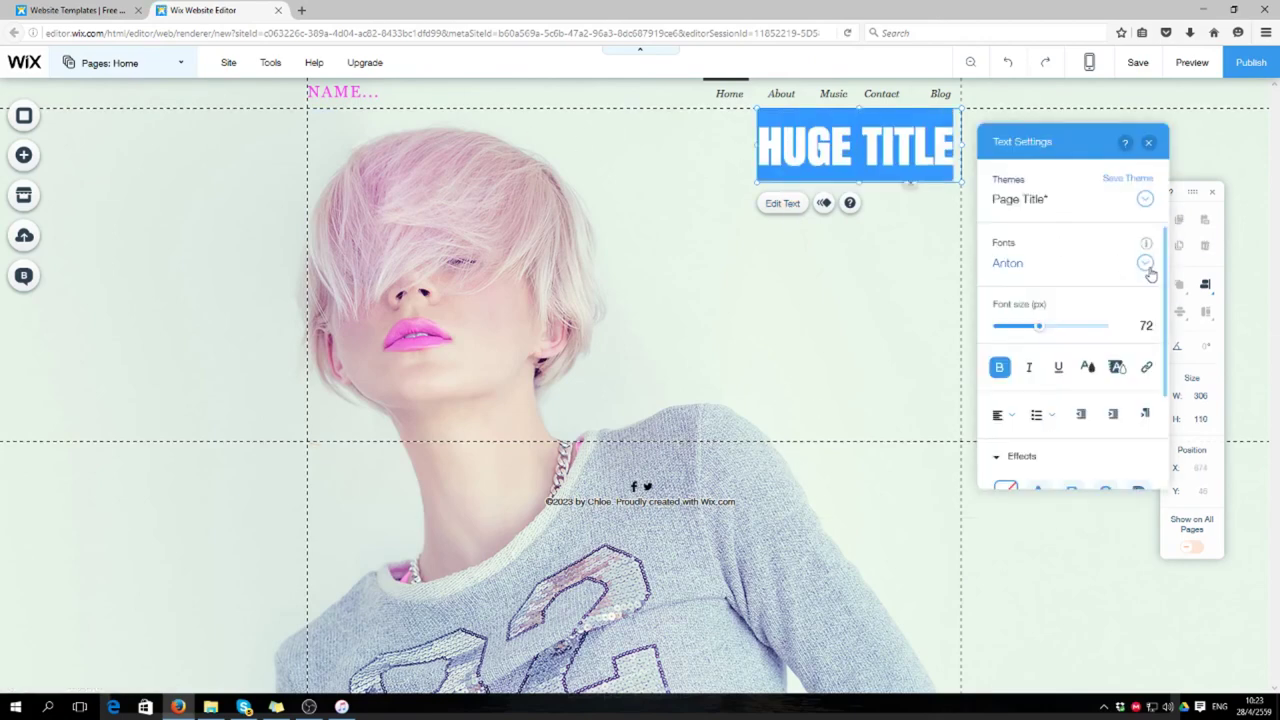
pyautogui.click(1036, 330)
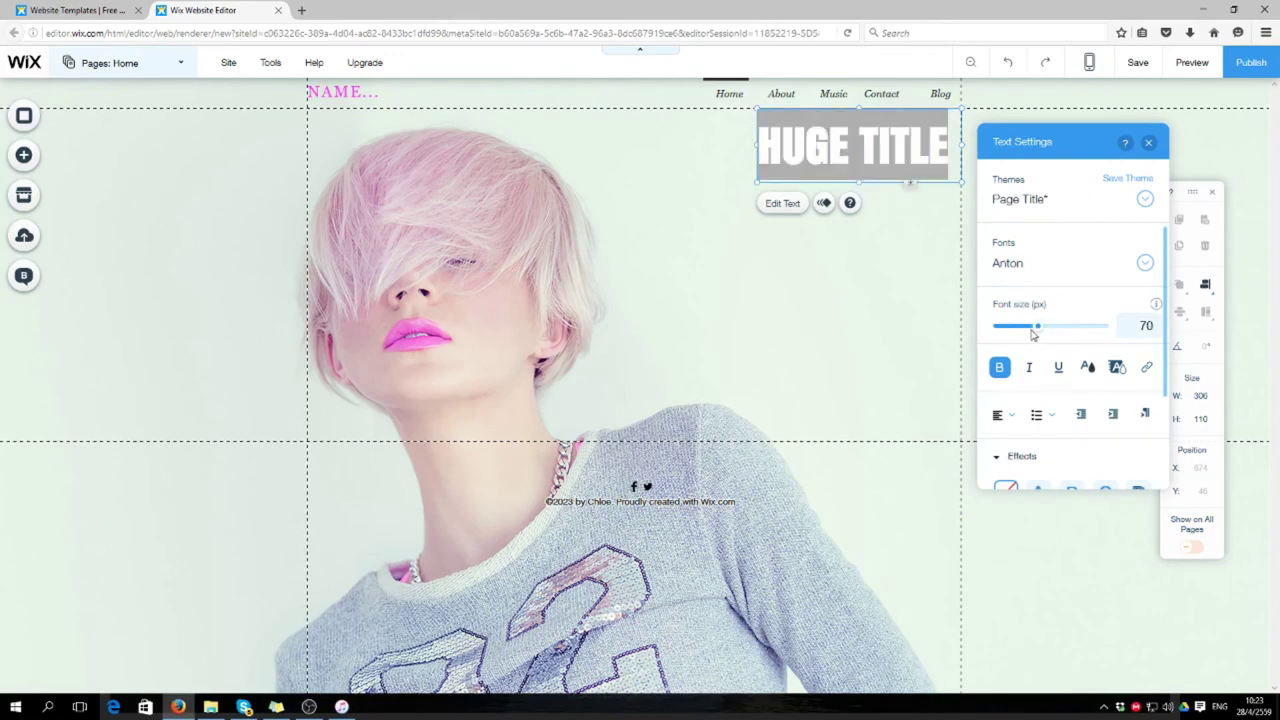
pyautogui.click(1045, 333)
# Step: Try several text effects on the "HUGE TITLE" text and apply effect I
pyautogui.scroll(-3, 1078, 400)
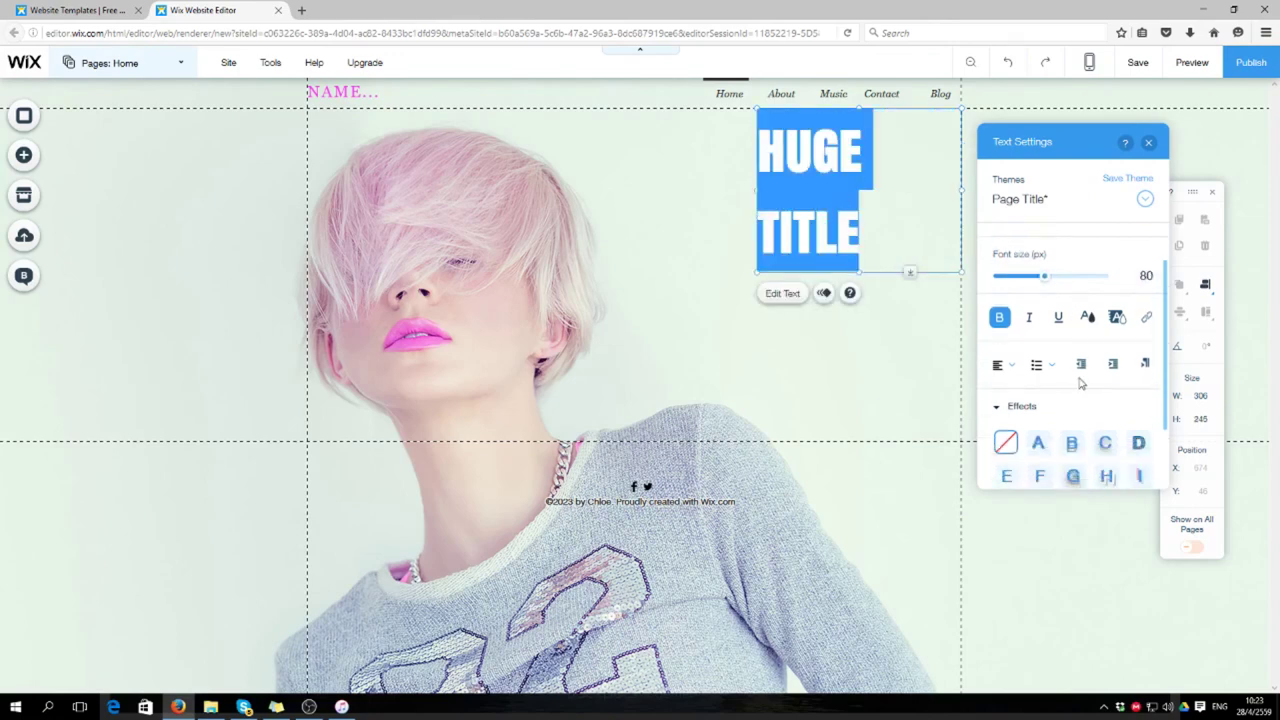
pyautogui.scroll(3, 1078, 400)
pyautogui.scroll(-3, 1077, 404)
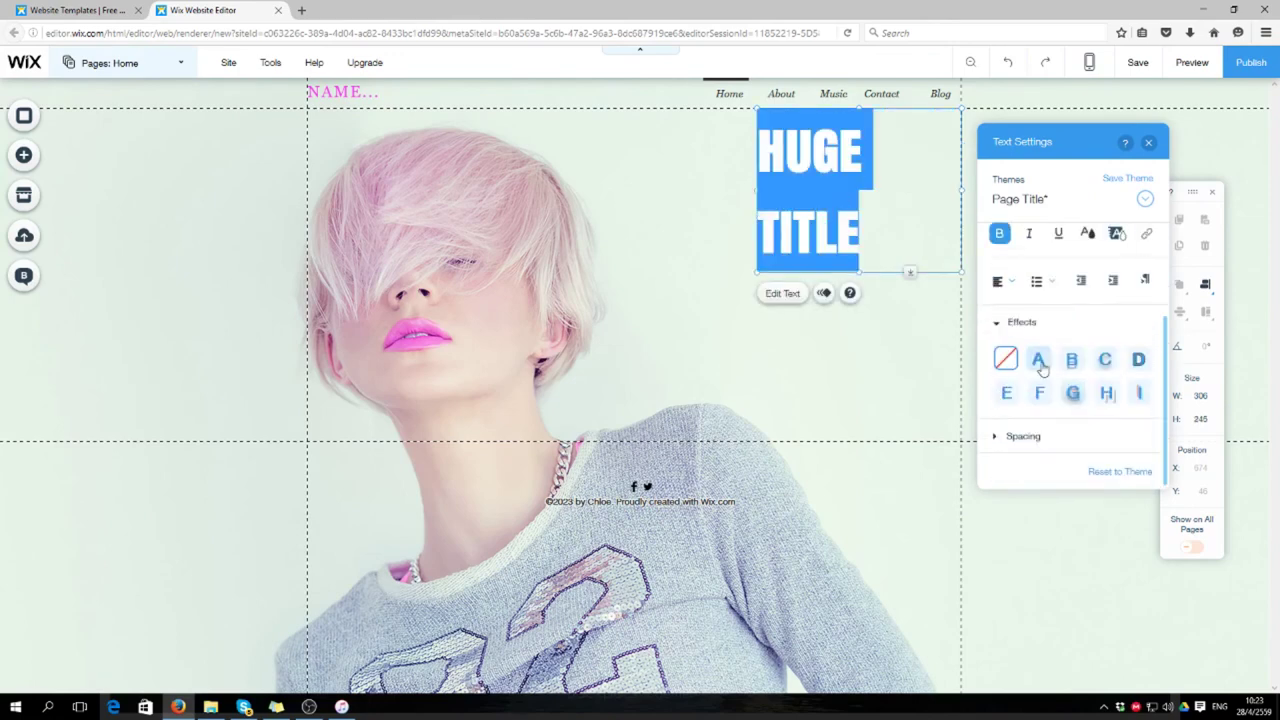
pyautogui.click(1039, 361)
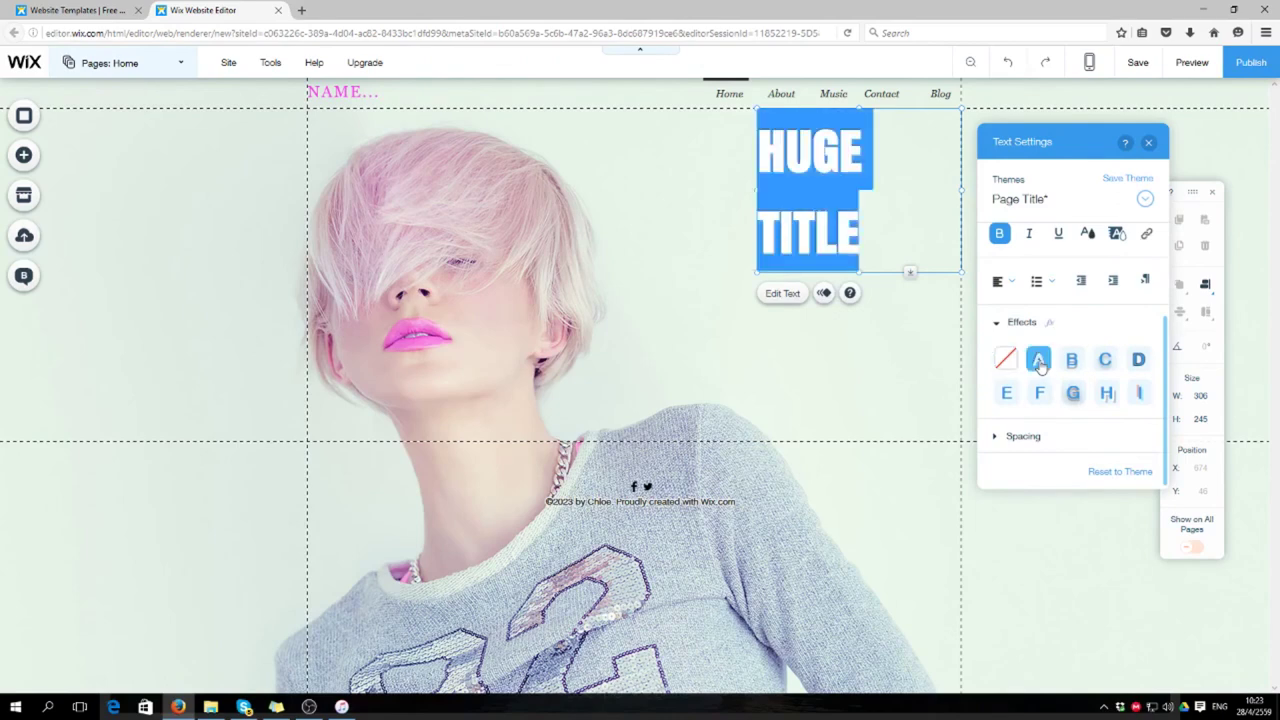
pyautogui.click(1071, 360)
pyautogui.click(1104, 360)
pyautogui.click(1138, 360)
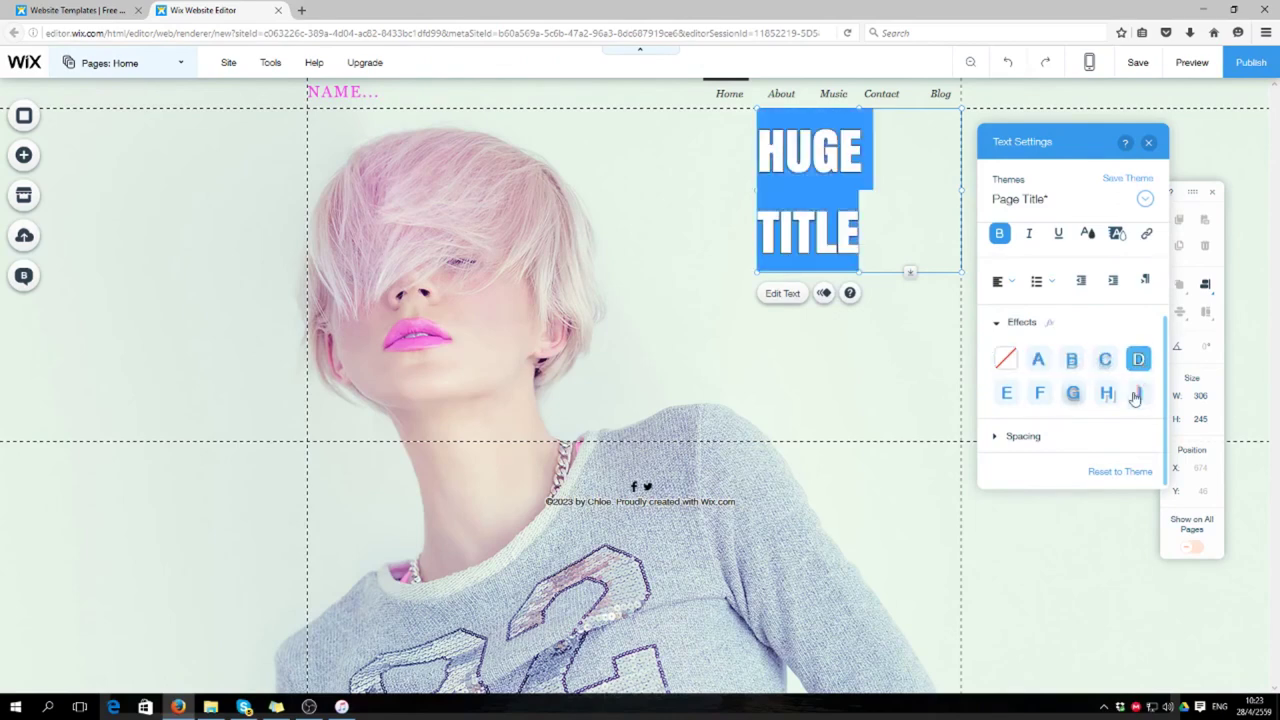
pyautogui.click(1106, 393)
pyautogui.click(1039, 393)
pyautogui.click(1016, 394)
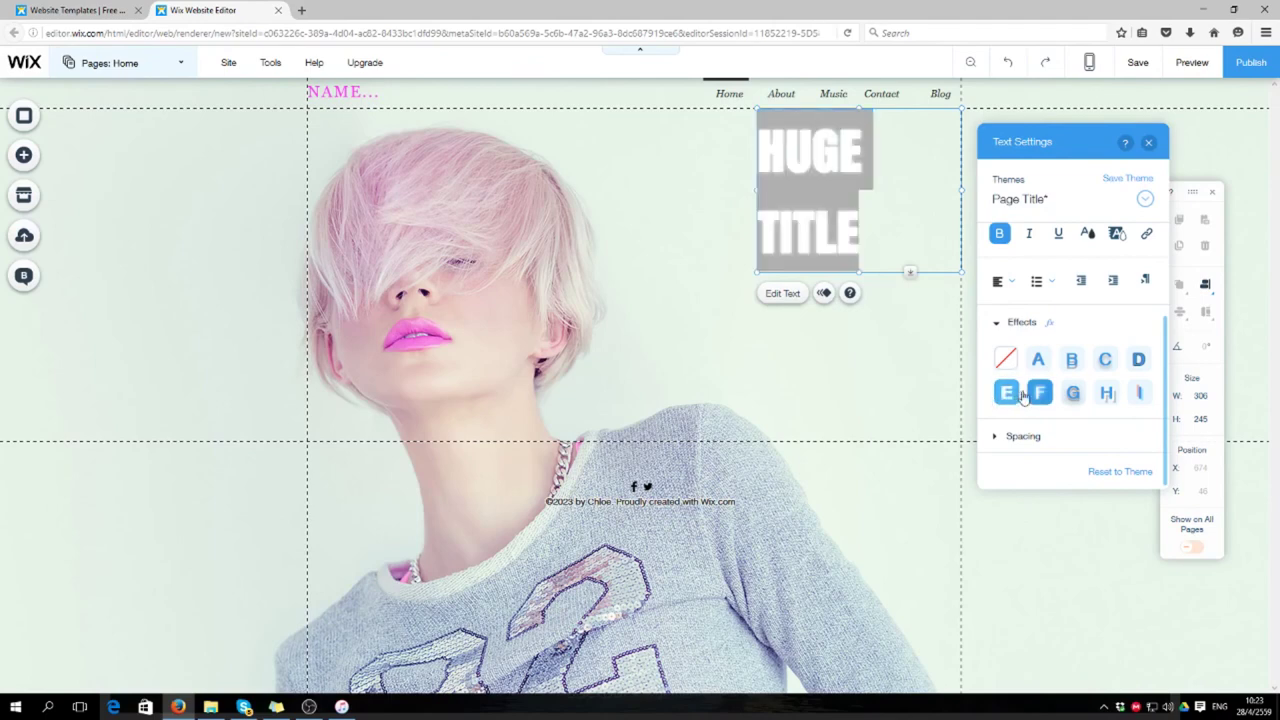
pyautogui.click(1039, 393)
pyautogui.click(1139, 392)
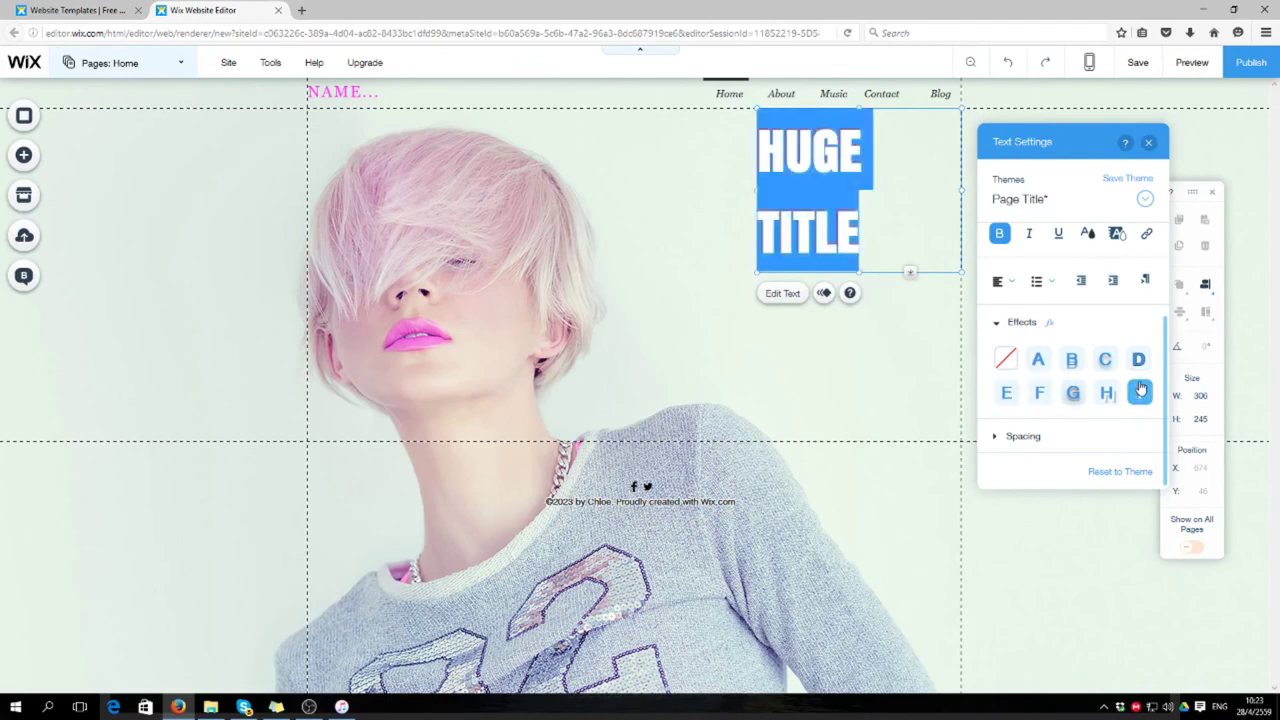
# Step: Try a character spacing of 0.05 on the "HUGE TITLE" text and set it back to 0
pyautogui.click(997, 438)
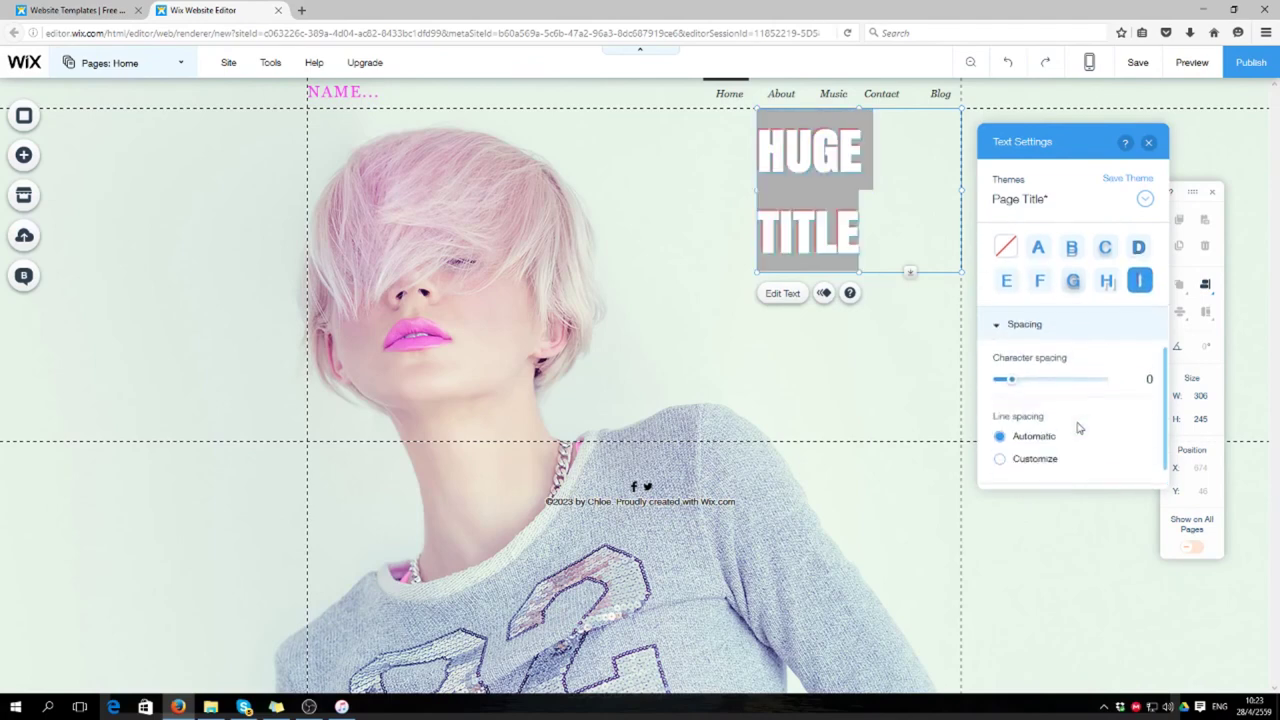
pyautogui.moveTo(1011, 350)
pyautogui.mouseDown()
pyautogui.moveTo(1034, 350)
pyautogui.moveTo(1018, 355)
pyautogui.mouseUp()
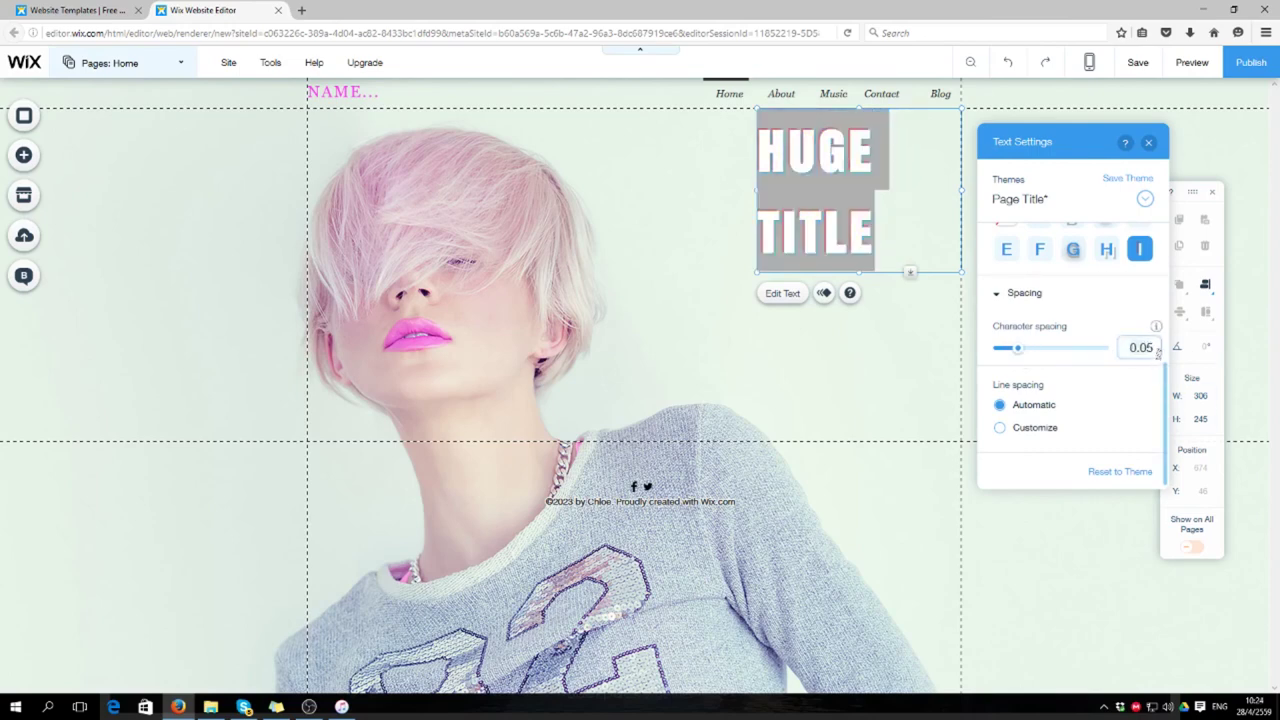
pyautogui.press('BackSpace')
pyautogui.press('BackSpace')
pyautogui.press('BackSpace')
pyautogui.press('BackSpace')
pyautogui.write('0')
# Step: Try a custom line spacing of 1.8 on the "HUGE TITLE" text and return it to Automatic
pyautogui.click(1004, 433)
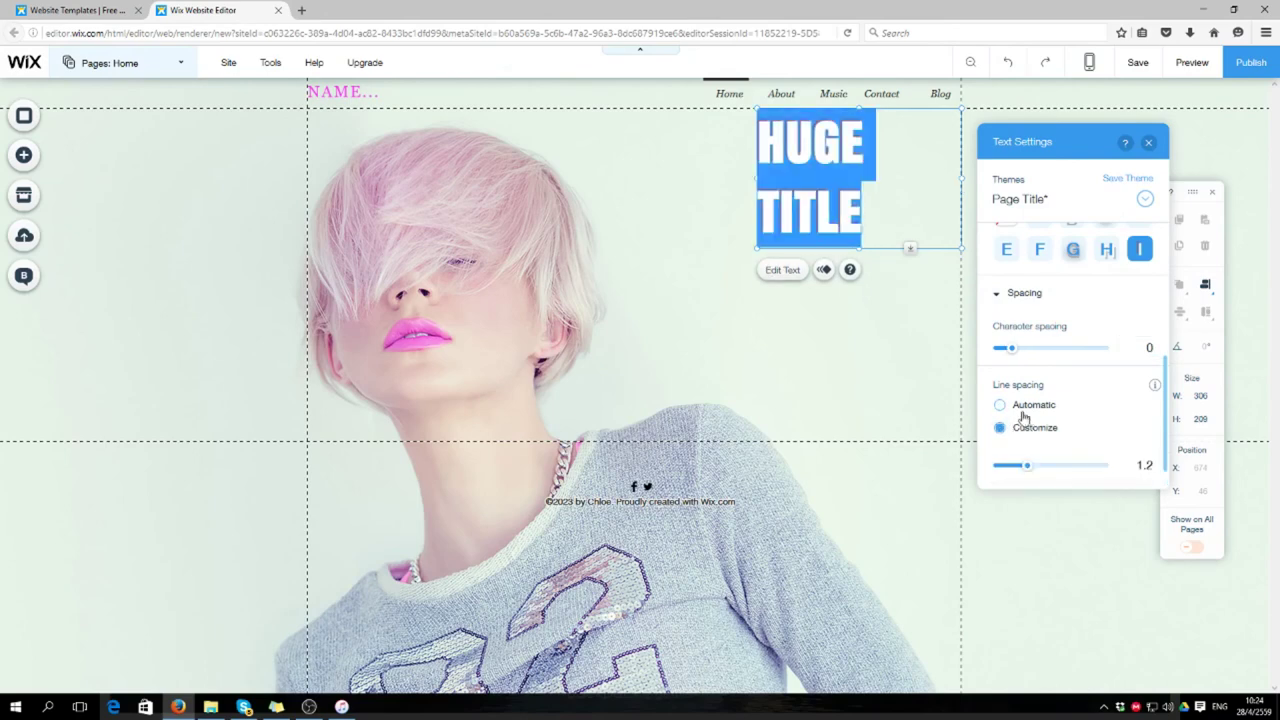
pyautogui.click(1001, 405)
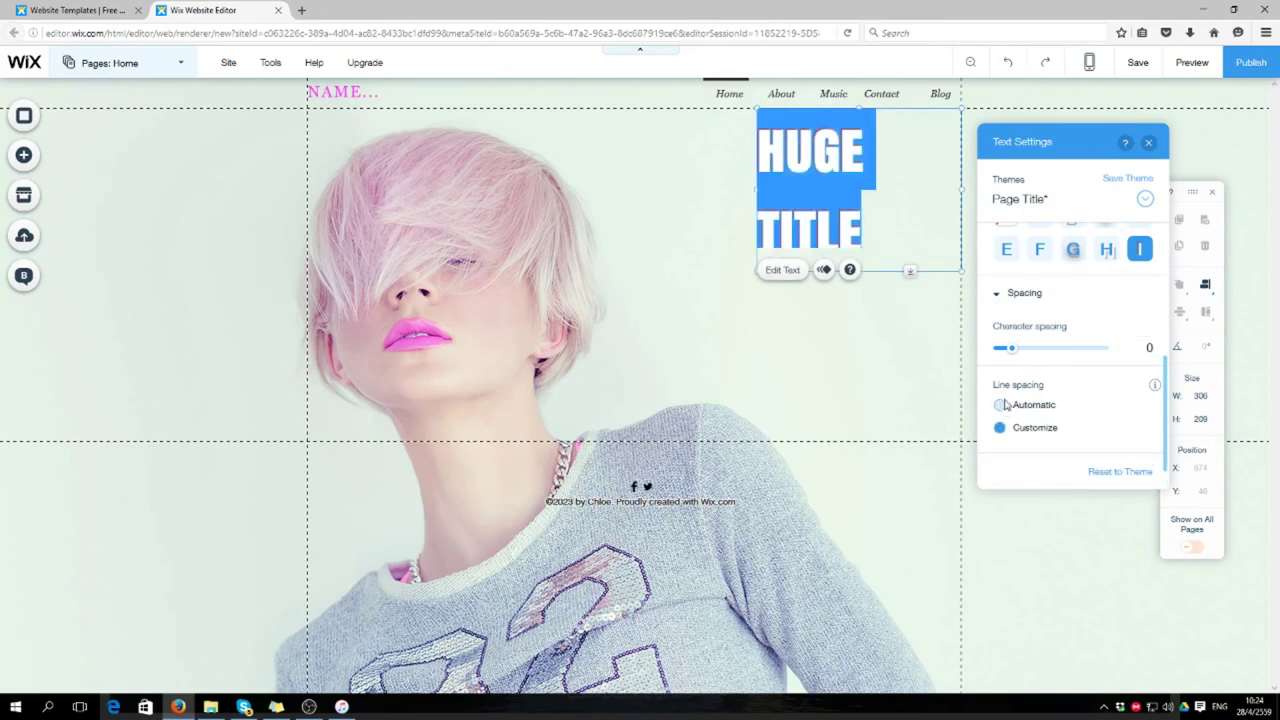
pyautogui.click(1000, 428)
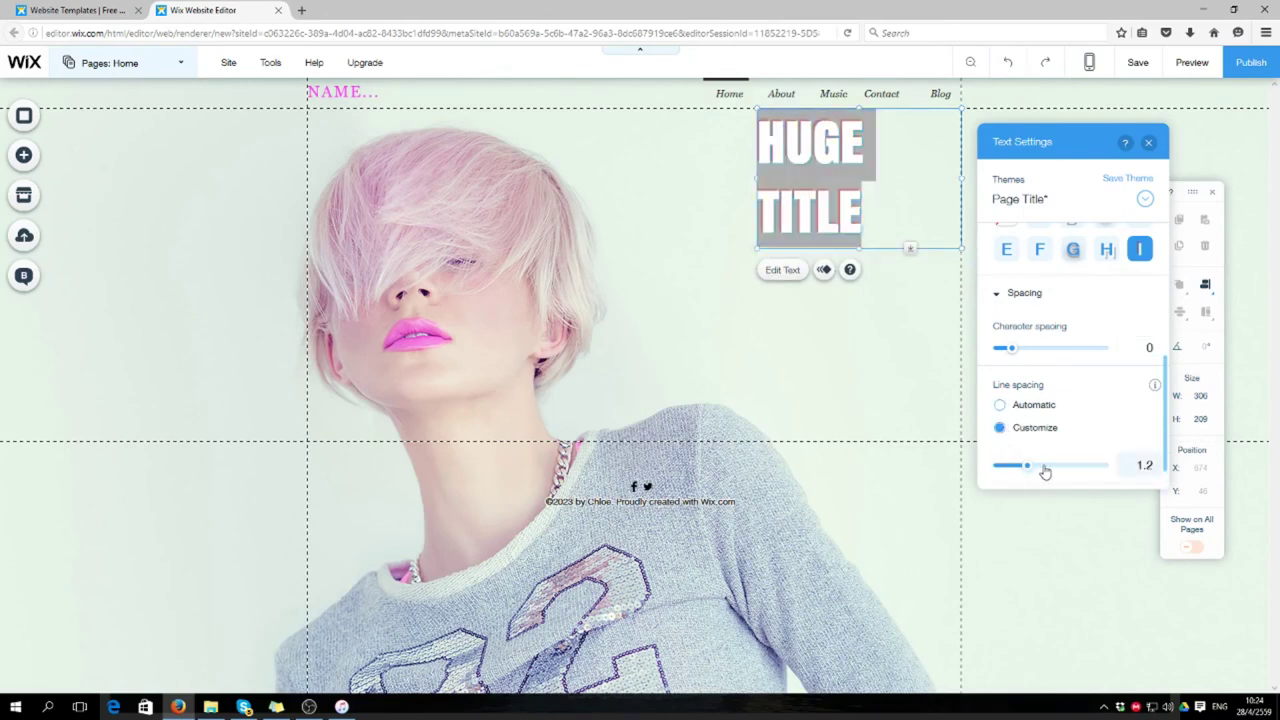
pyautogui.moveTo(1043, 466); pyautogui.dragTo(1054, 467)
pyautogui.click(1000, 406)
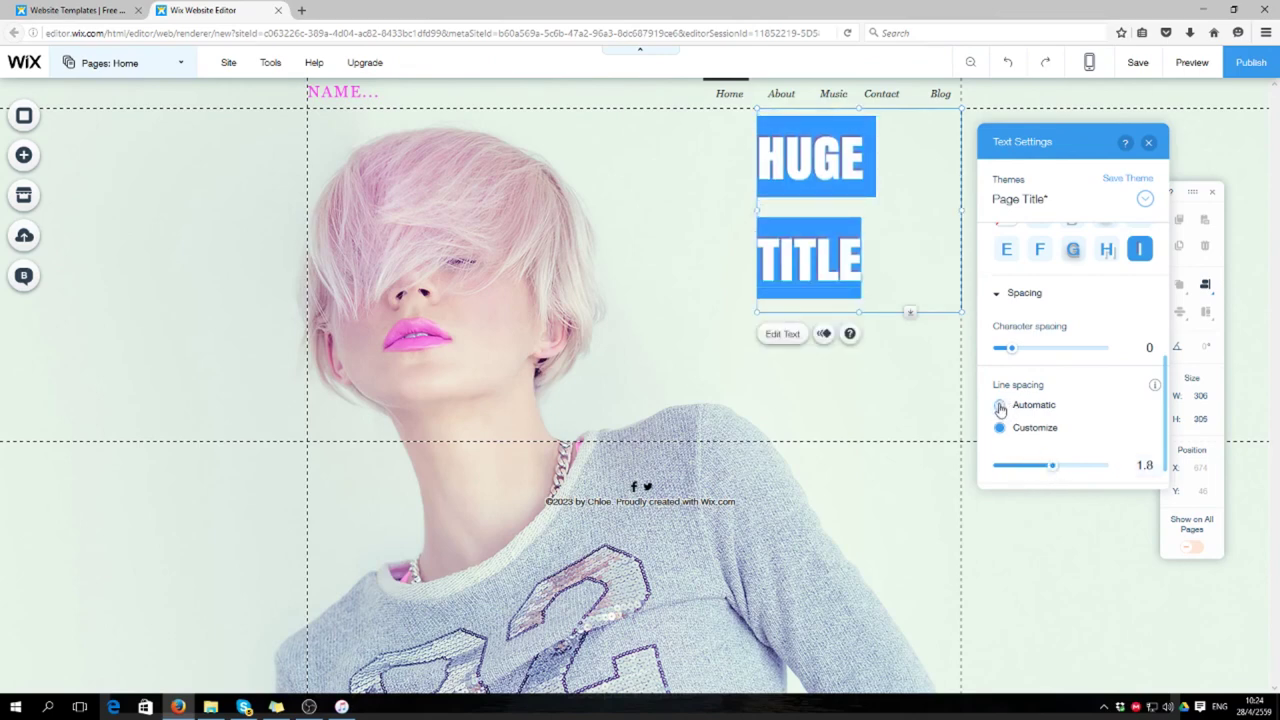
# Step: Look at the alignment and list options for the "HUGE TITLE" text and close its text settings
pyautogui.scroll(5, 1070, 413)
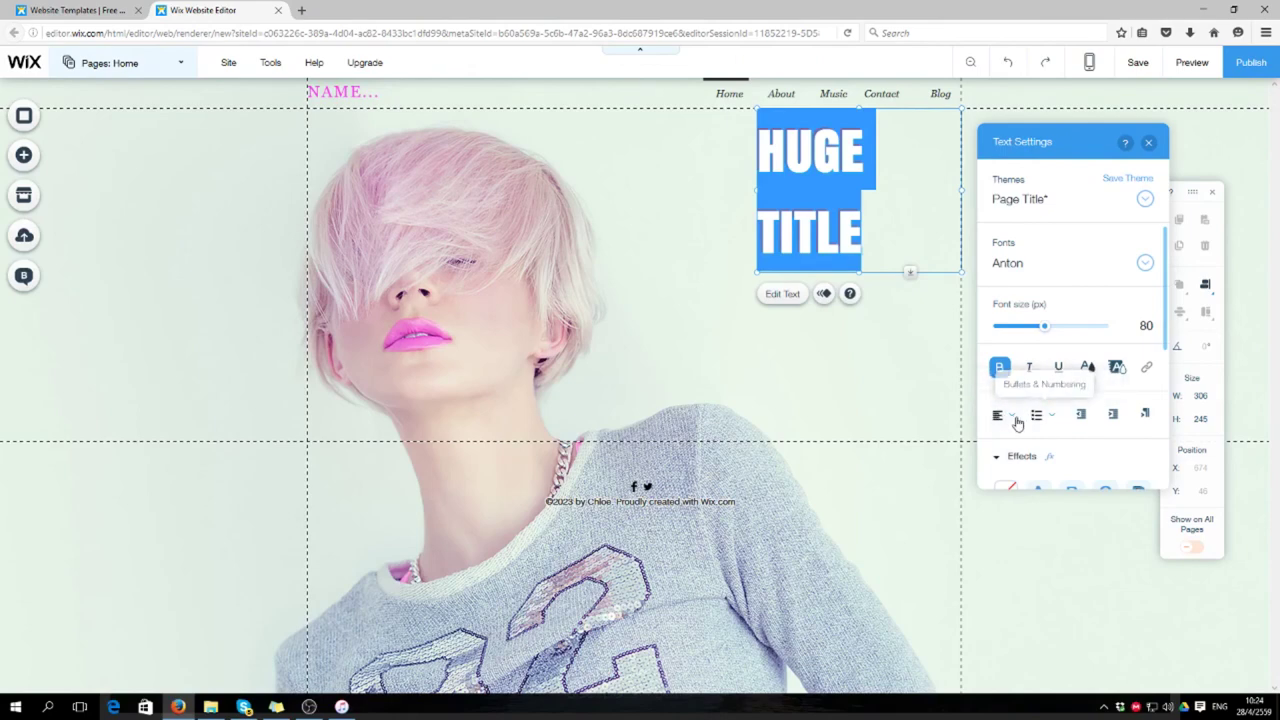
pyautogui.click(1005, 415)
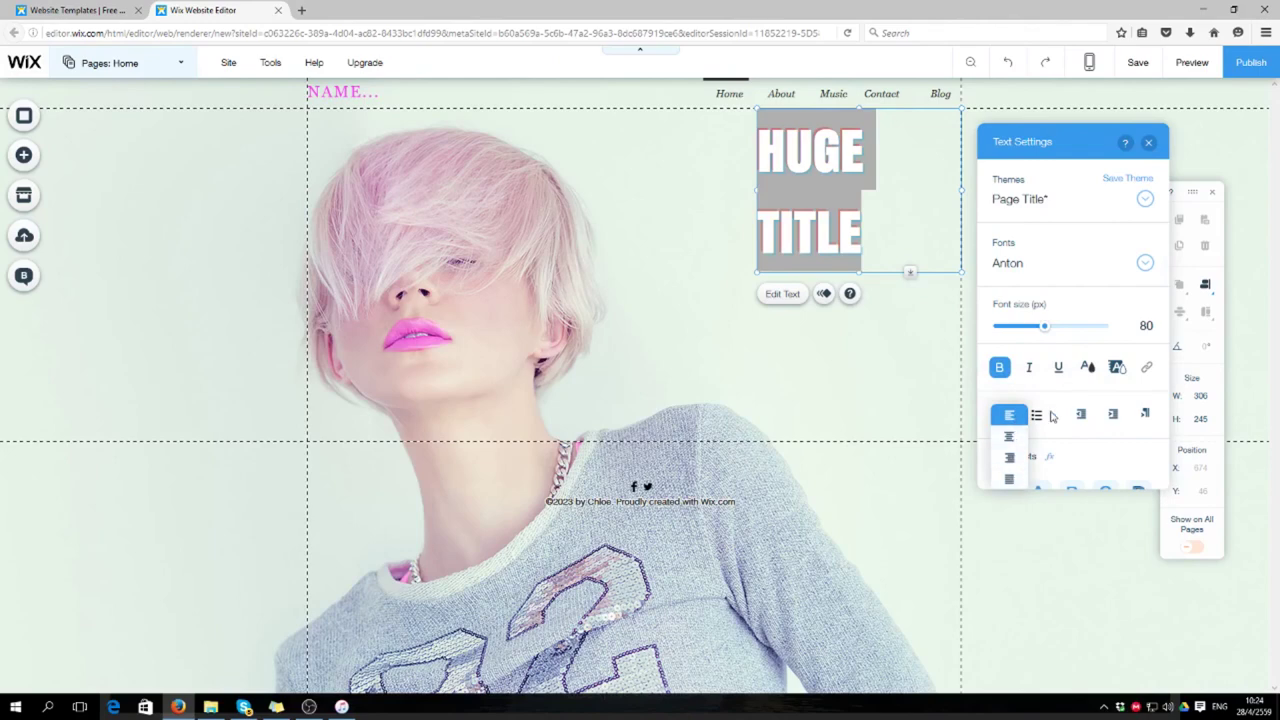
pyautogui.click(1055, 419)
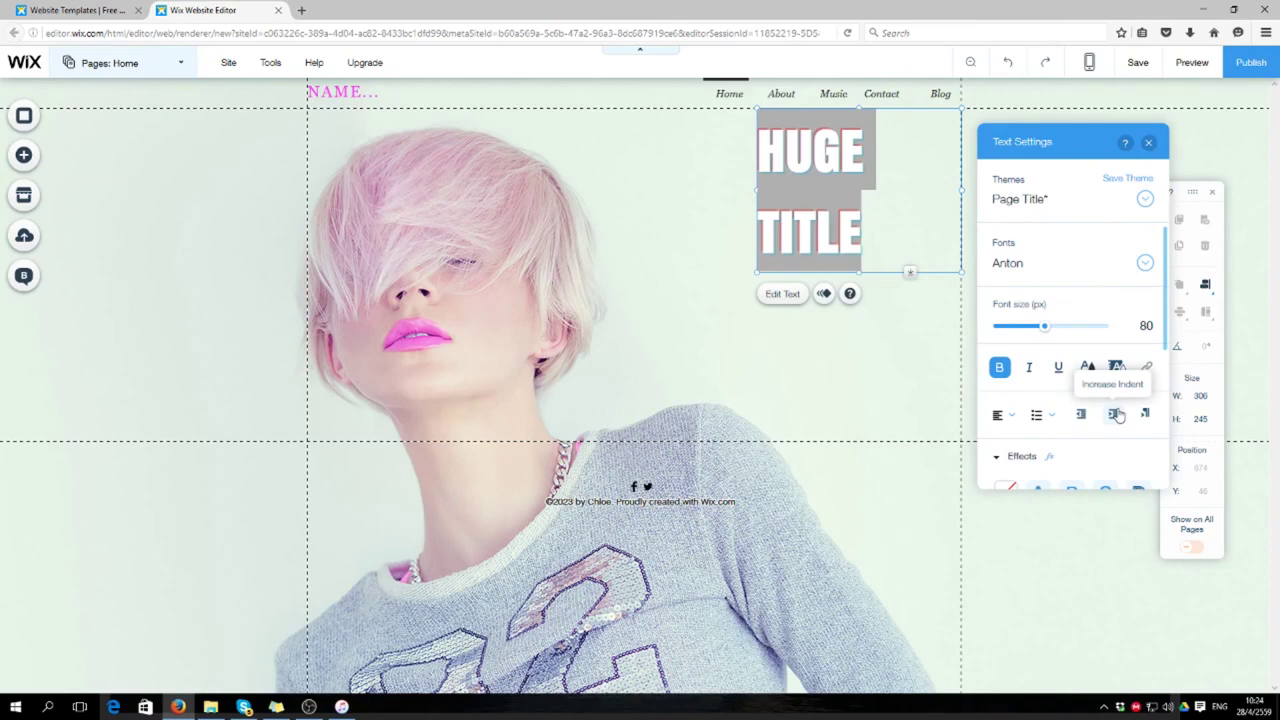
pyautogui.click(860, 185)
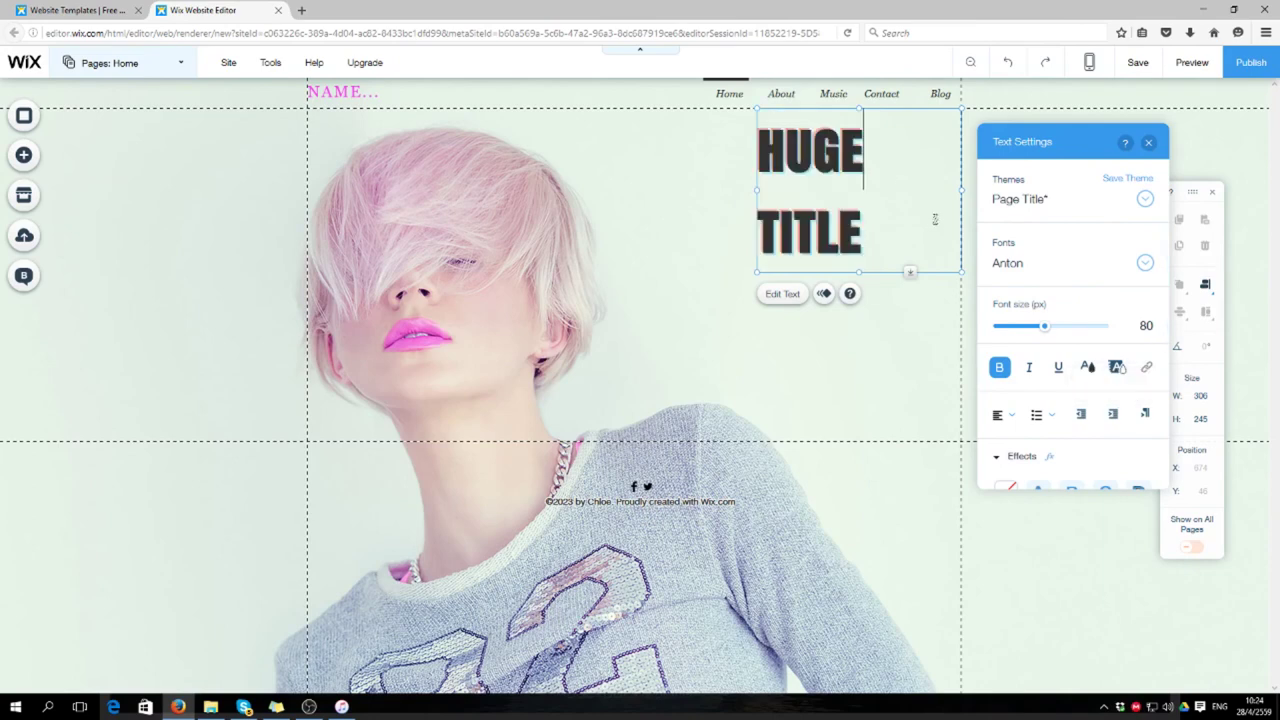
pyautogui.click(475, 236)
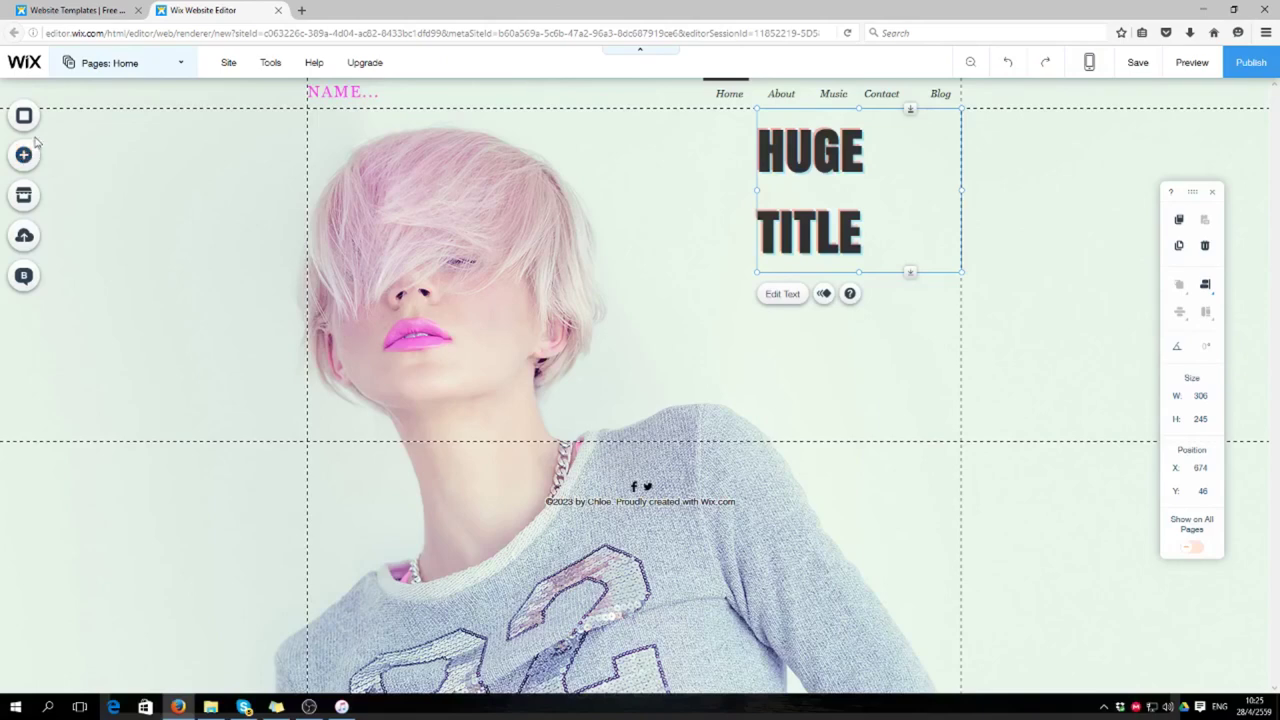
# Step: Add the photo of two men at a microphone from My Image Uploads to the home page
pyautogui.click(24, 157)
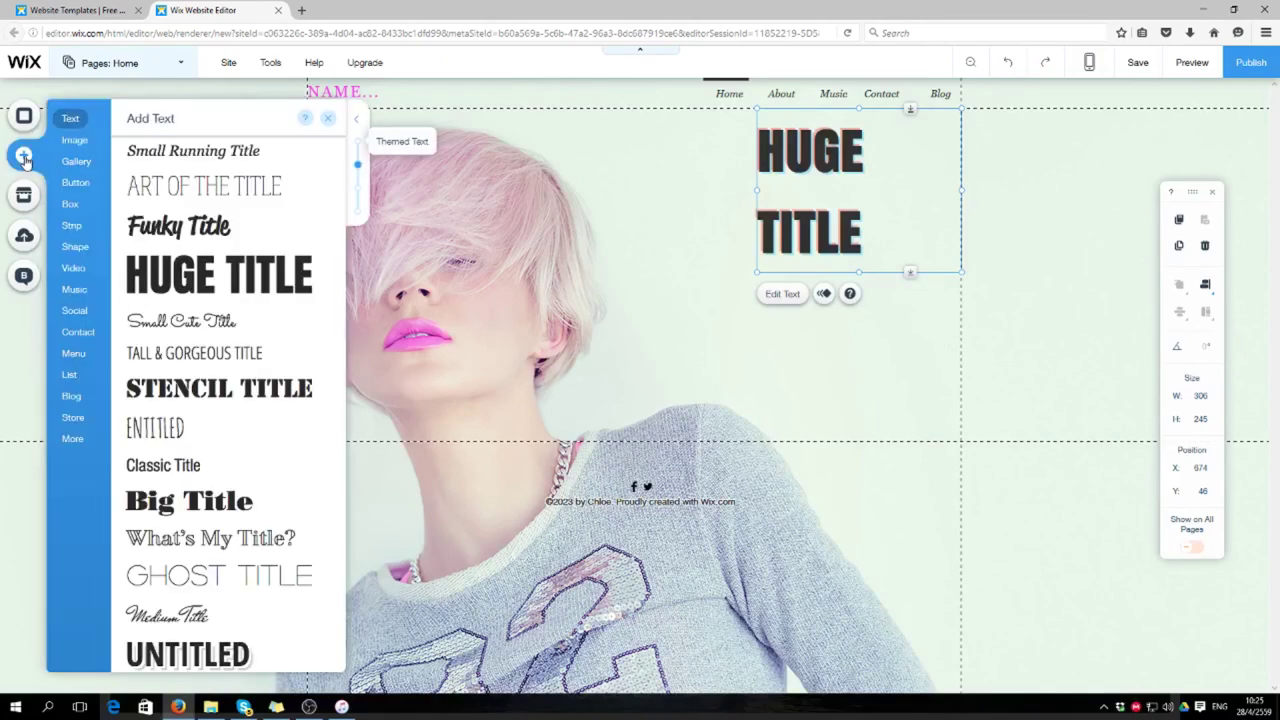
pyautogui.click(82, 141)
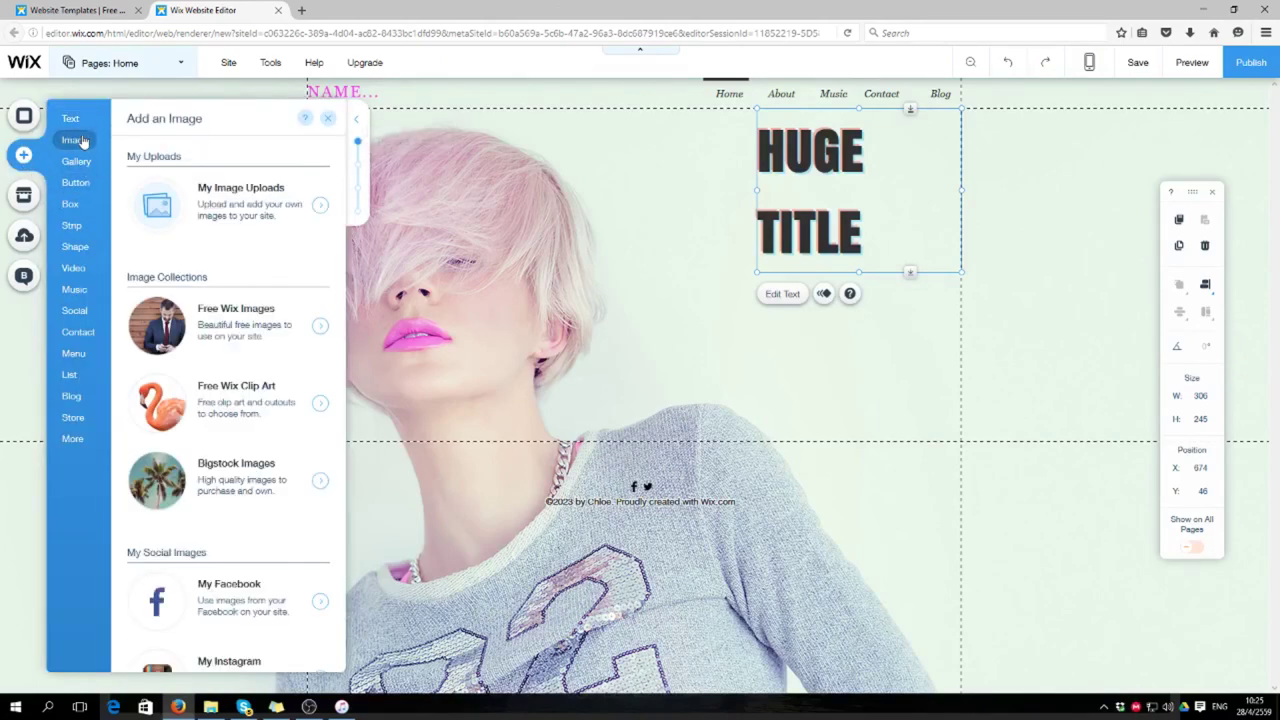
pyautogui.scroll(-5, 250, 327)
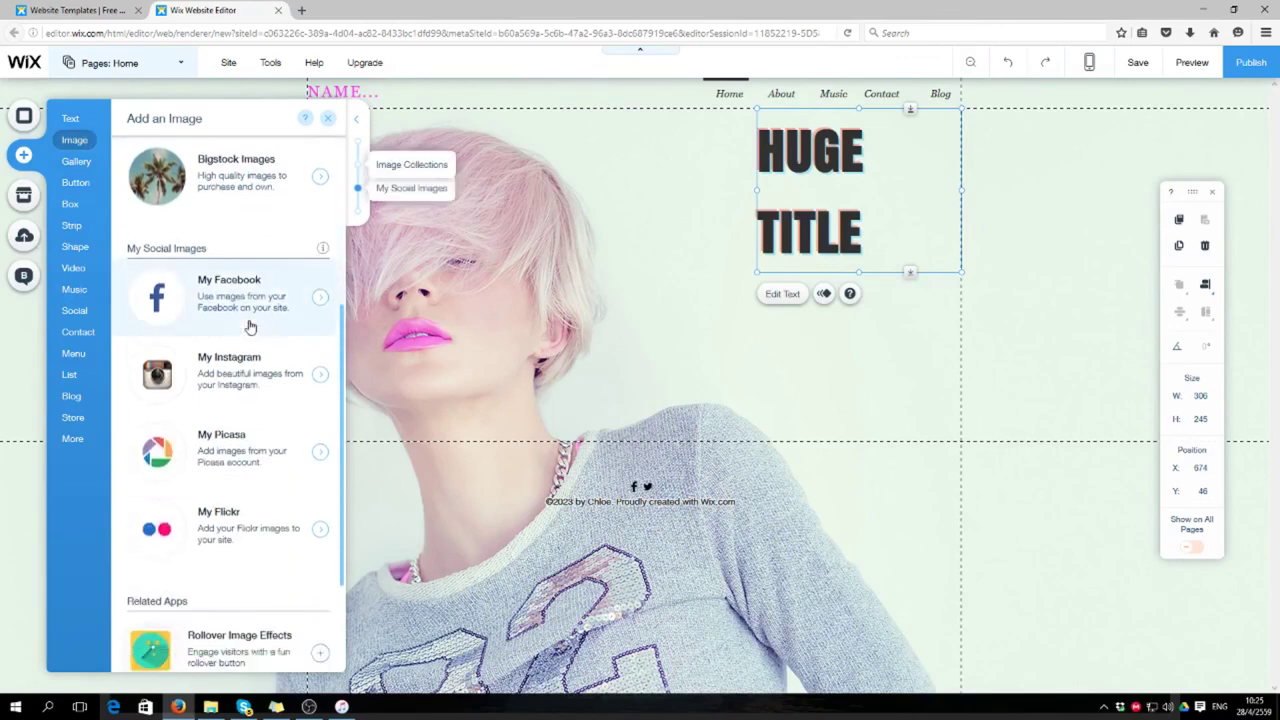
pyautogui.scroll(5, 250, 327)
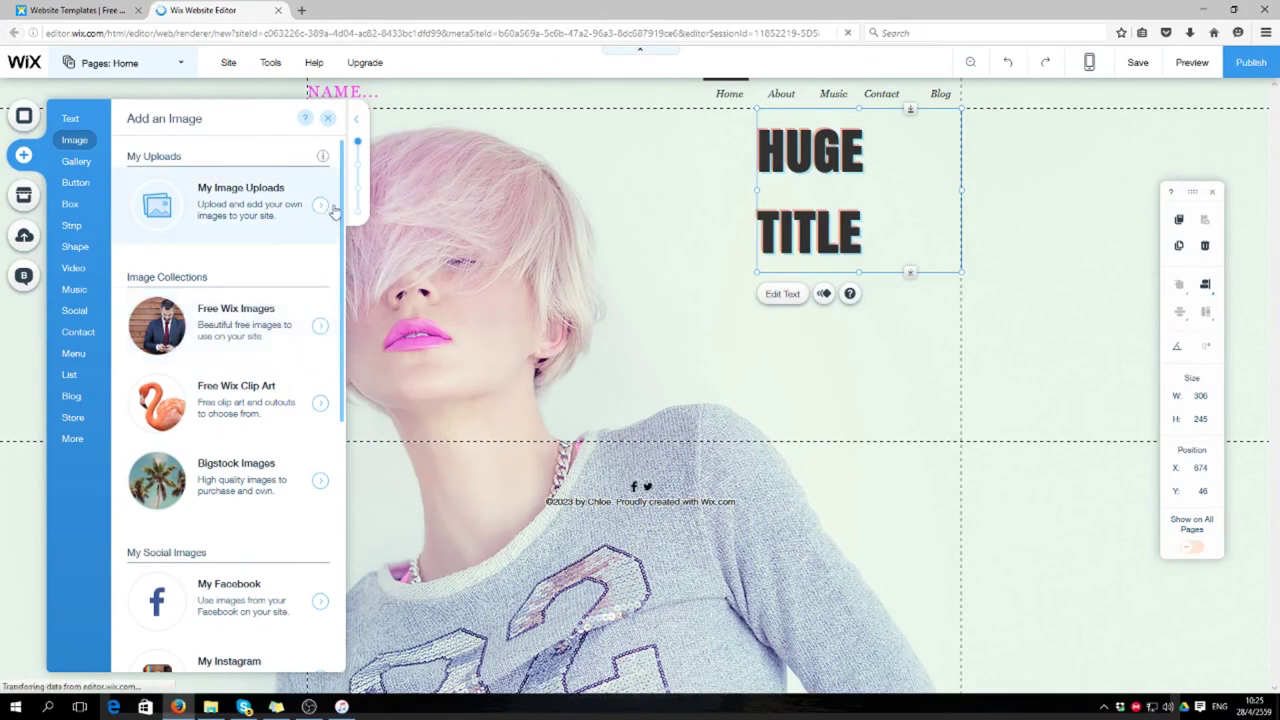
pyautogui.click(321, 206)
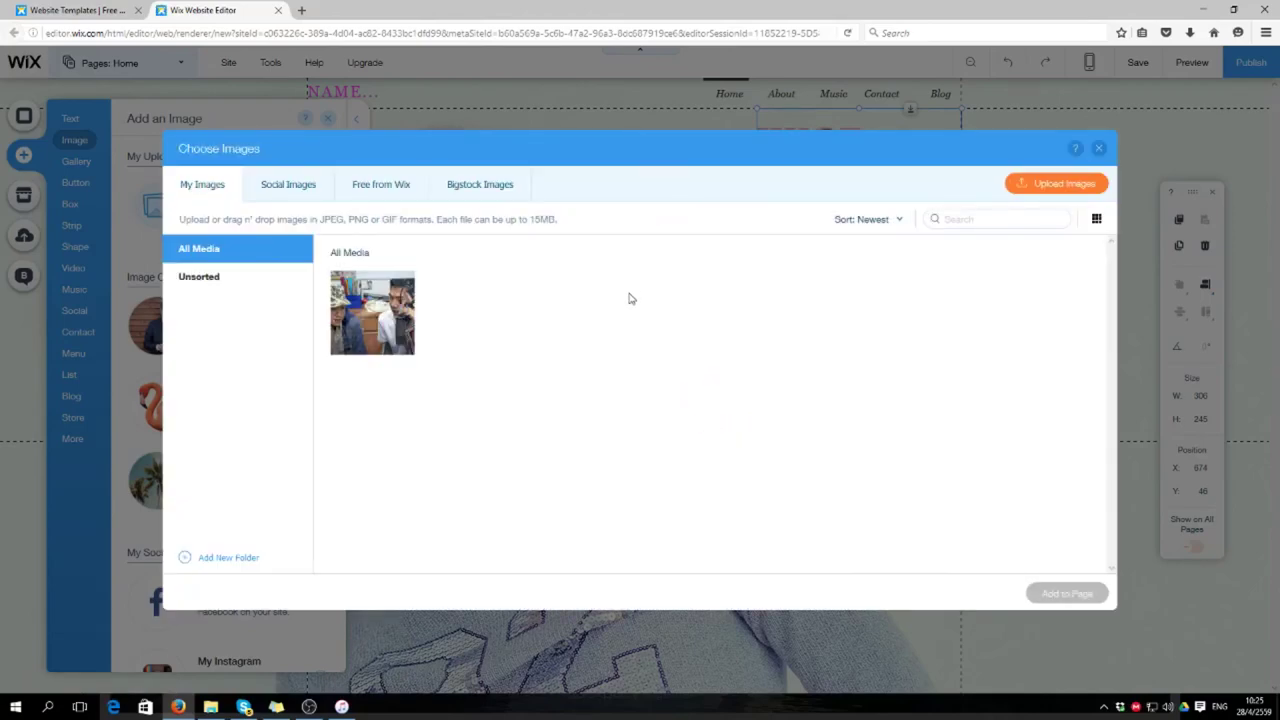
pyautogui.click(395, 320)
pyautogui.click(299, 199)
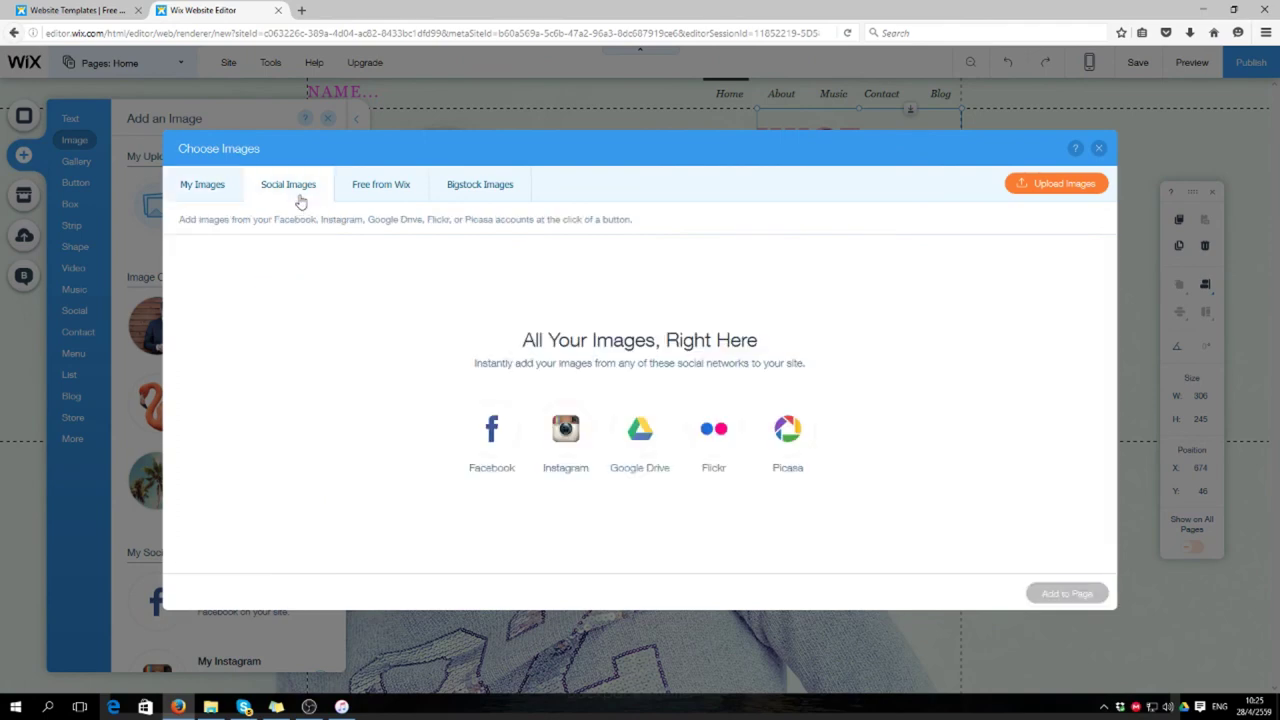
pyautogui.click(386, 193)
pyautogui.click(213, 193)
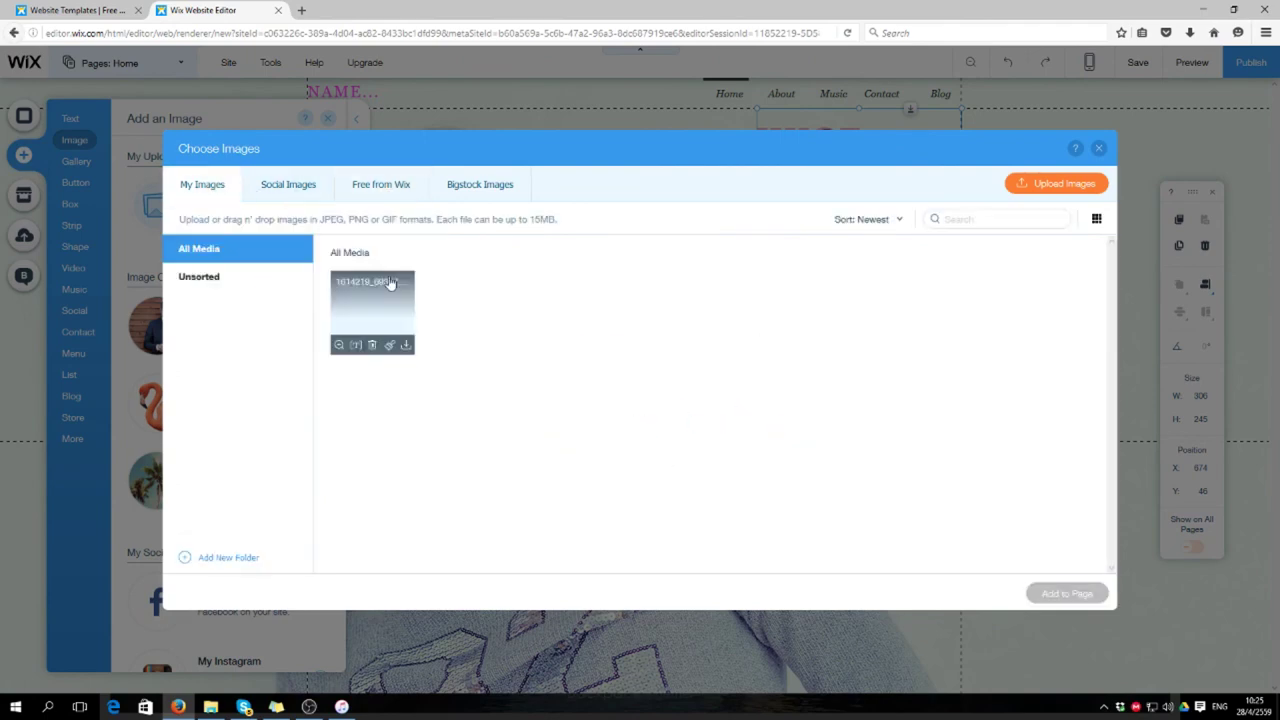
pyautogui.click(390, 283)
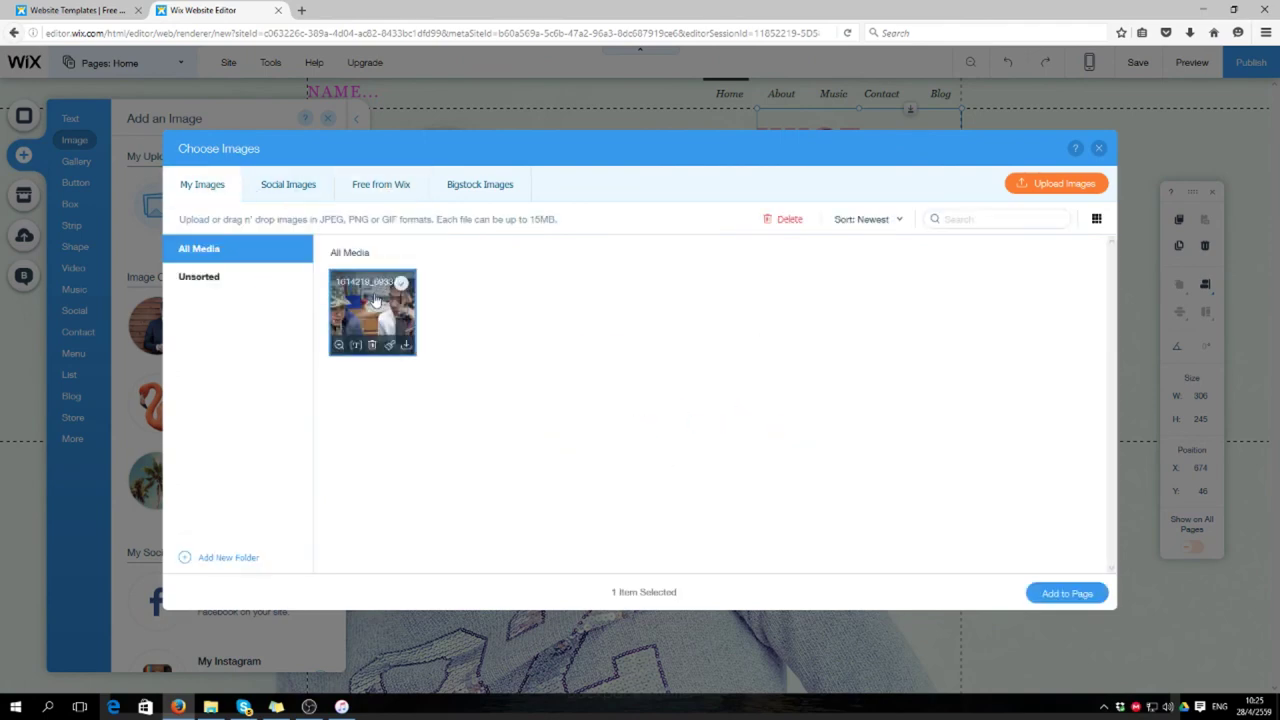
pyautogui.click(1067, 594)
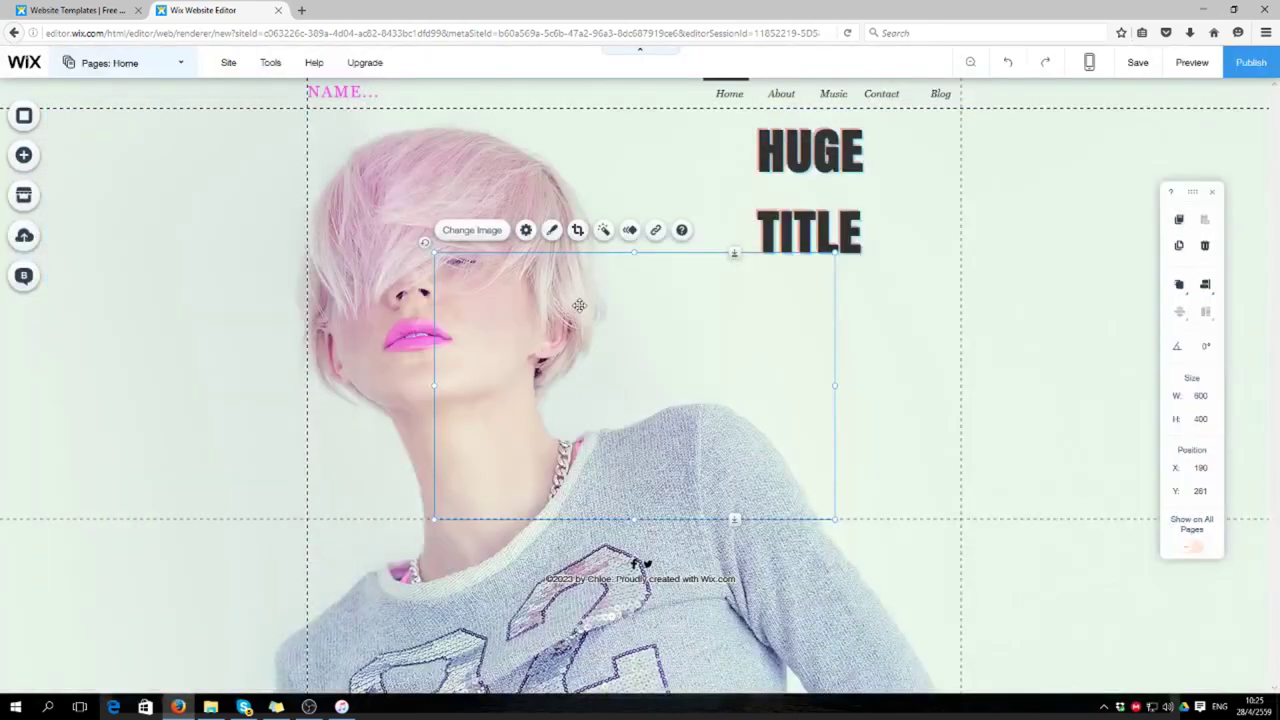
# Step: Move the photo down the page along the page's left margin to X 0, Y 450
pyautogui.moveTo(713, 404); pyautogui.dragTo(607, 268)
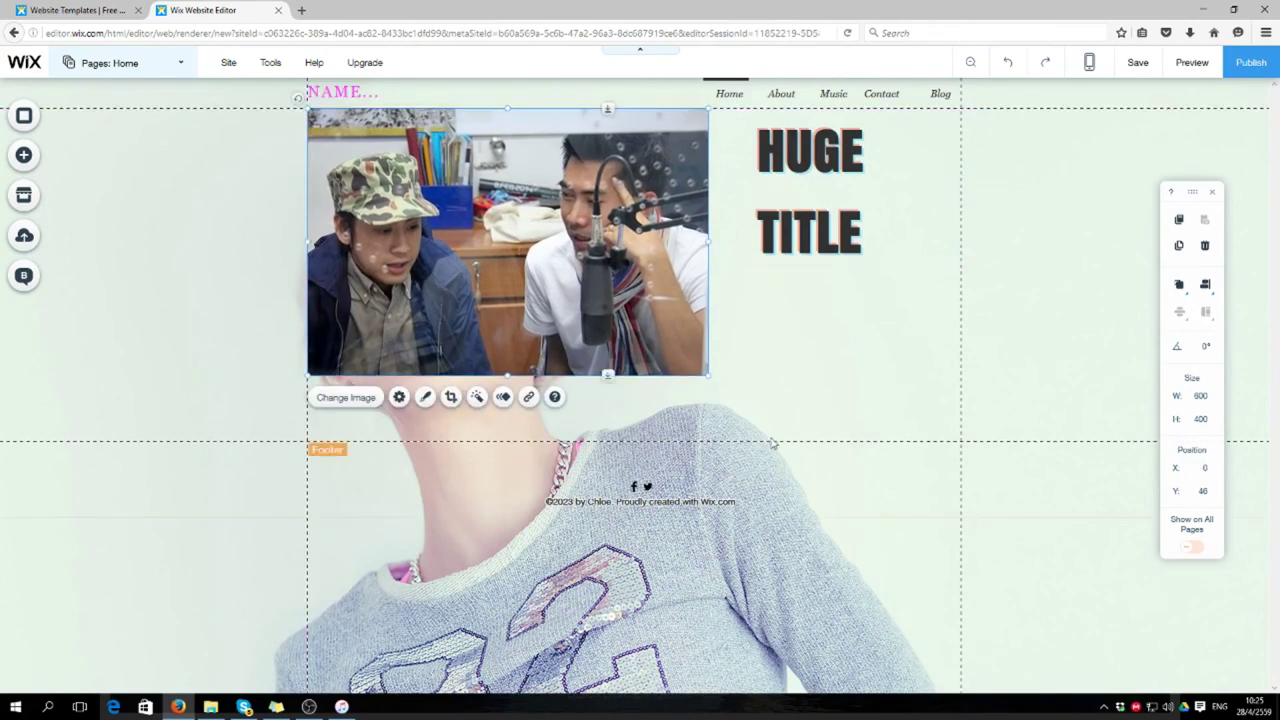
pyautogui.moveTo(636, 327); pyautogui.dragTo(637, 589)
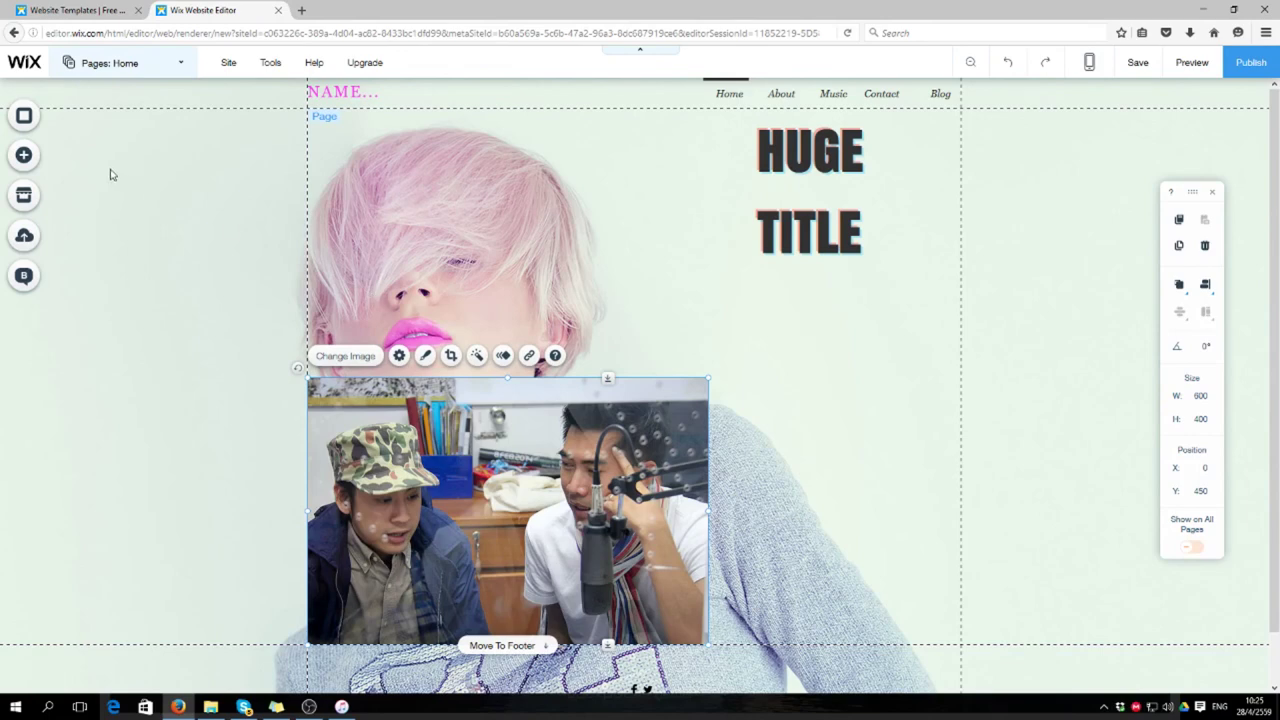
pyautogui.click(23, 154)
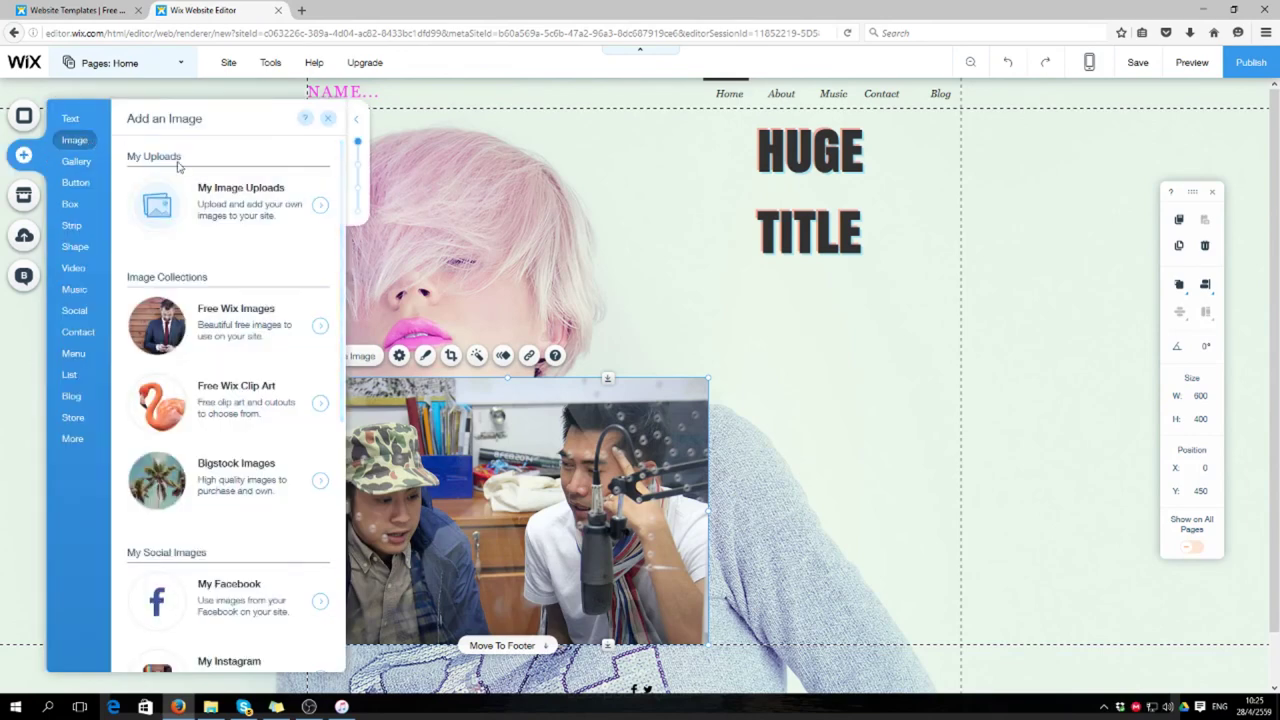
pyautogui.click(237, 208)
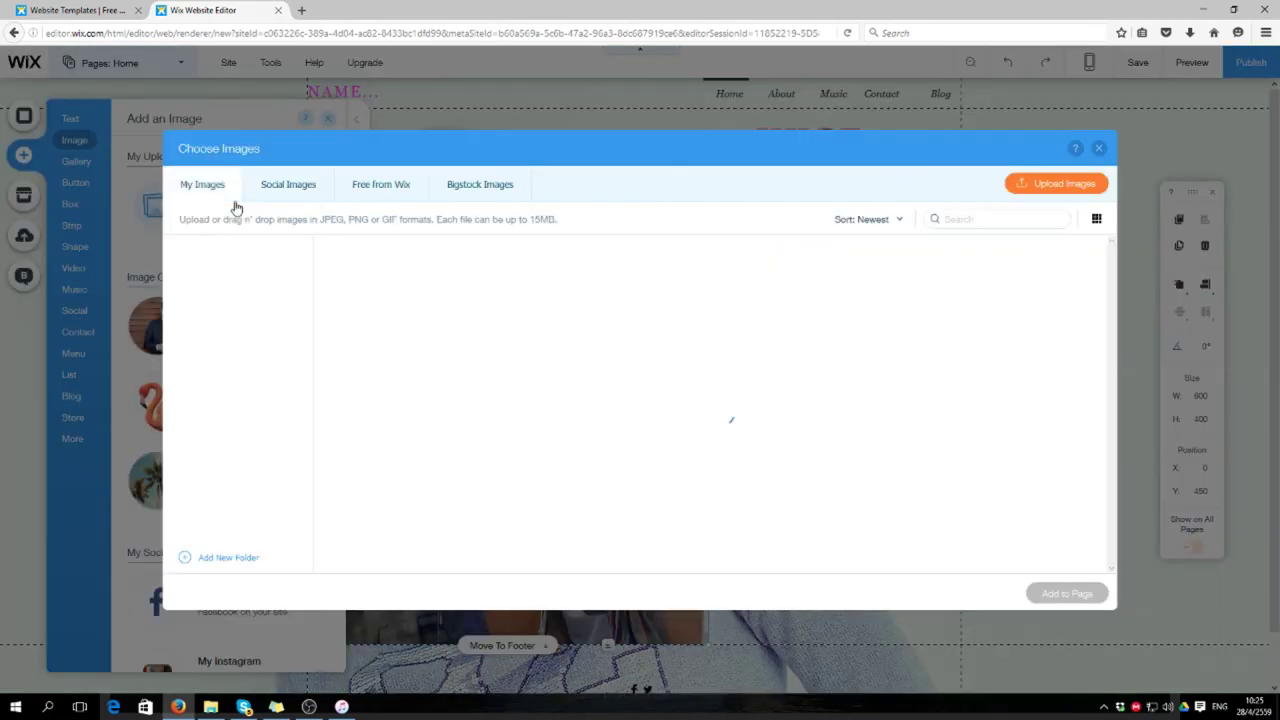
pyautogui.click(1098, 150)
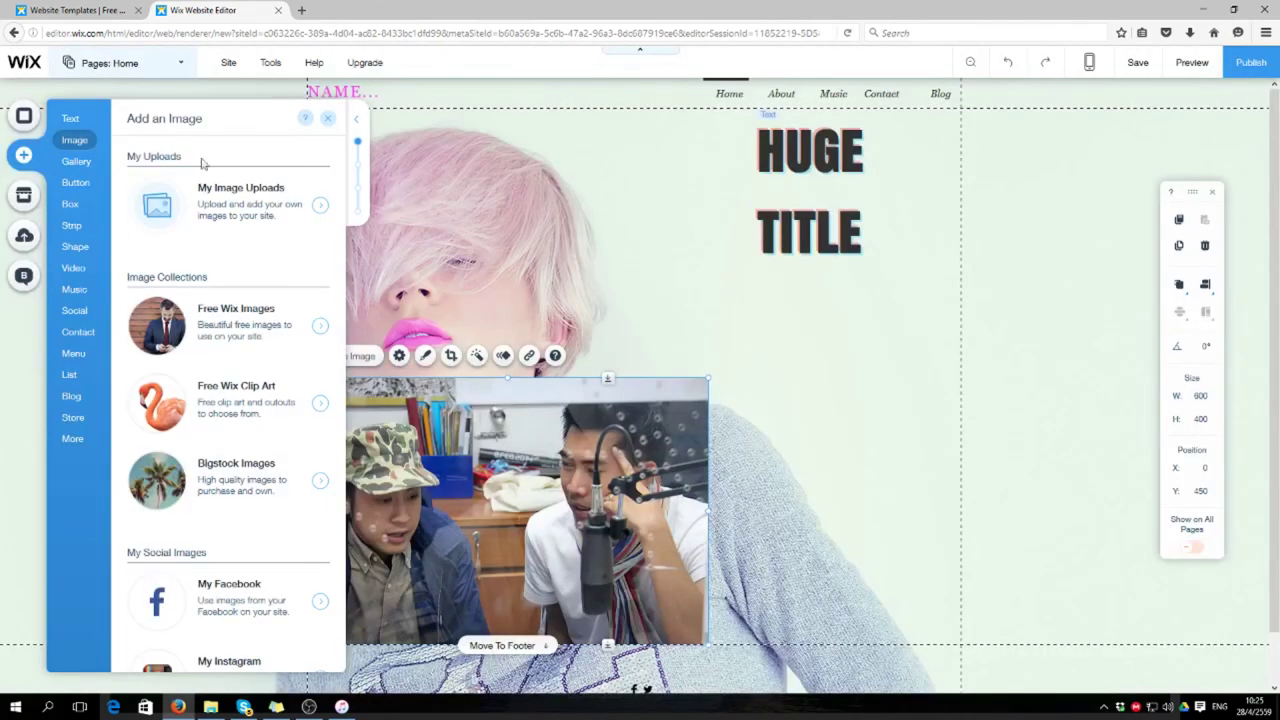
pyautogui.click(25, 156)
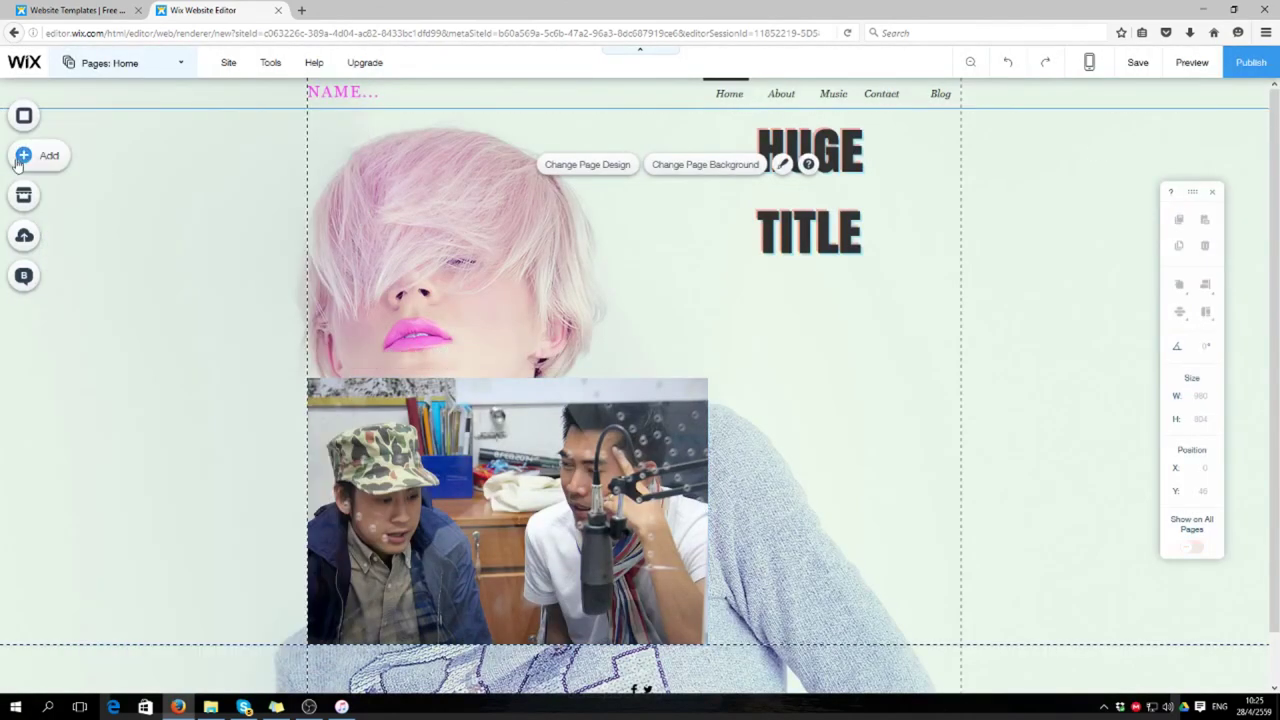
# Step: Upload the file "Number v1 final.jpg" from the Desktop to My Image Uploads
pyautogui.click(23, 156)
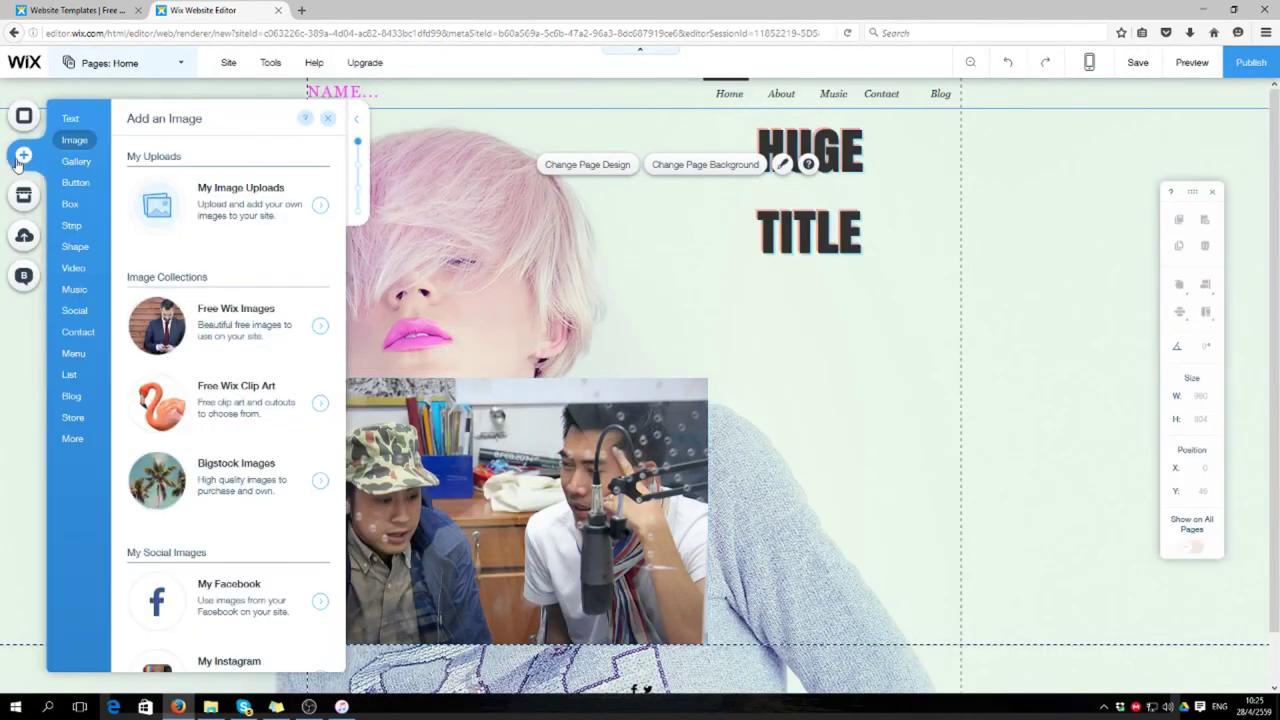
pyautogui.click(245, 194)
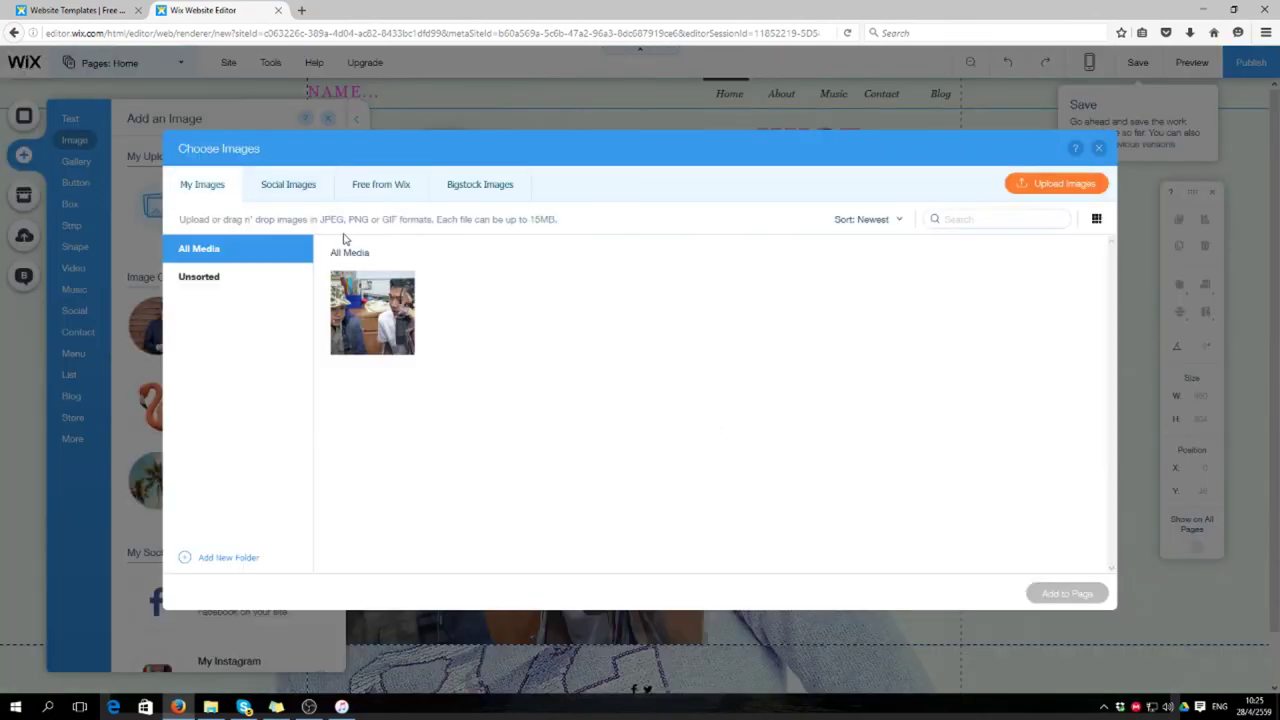
pyautogui.click(1033, 186)
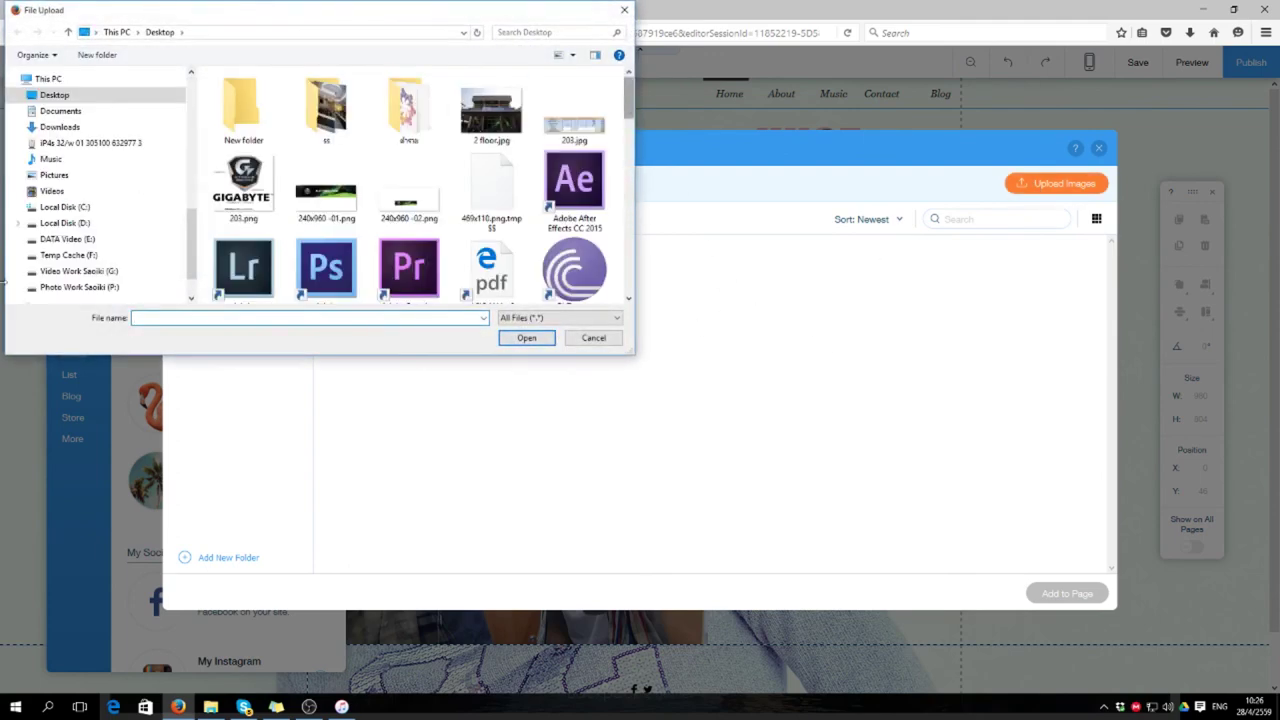
pyautogui.moveTo(630, 106); pyautogui.dragTo(621, 218)
pyautogui.click(511, 172)
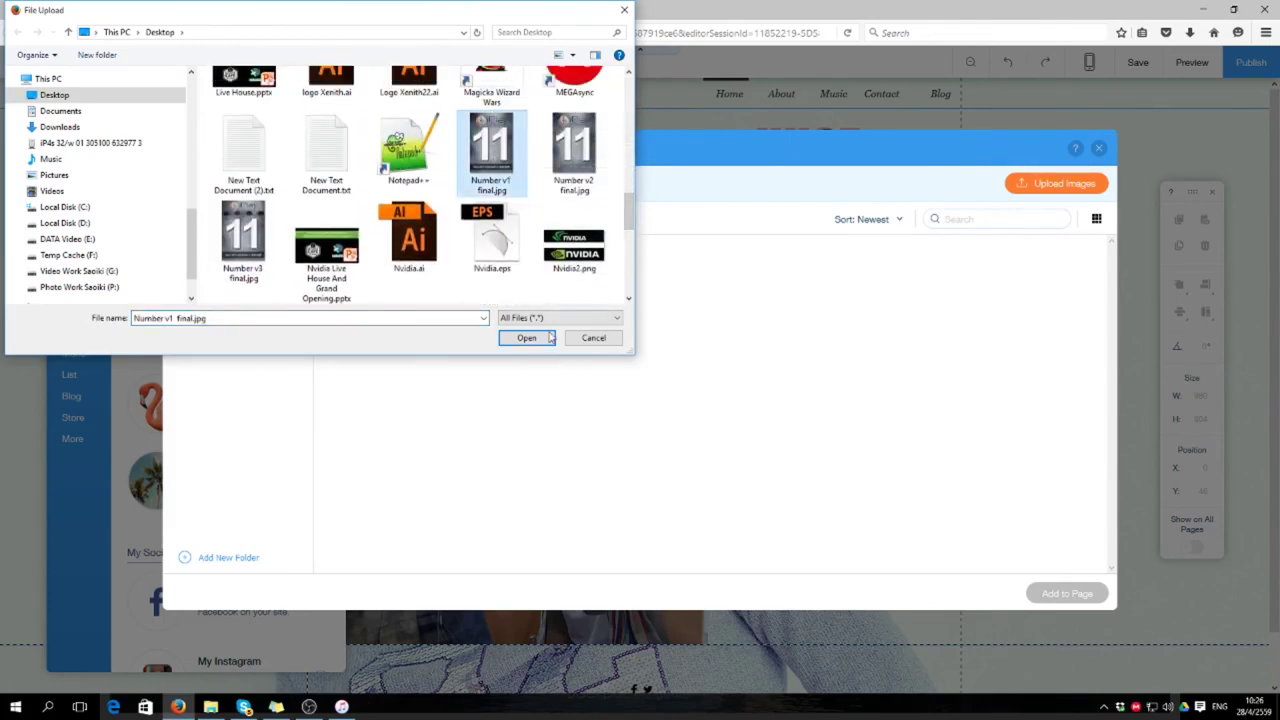
pyautogui.click(538, 338)
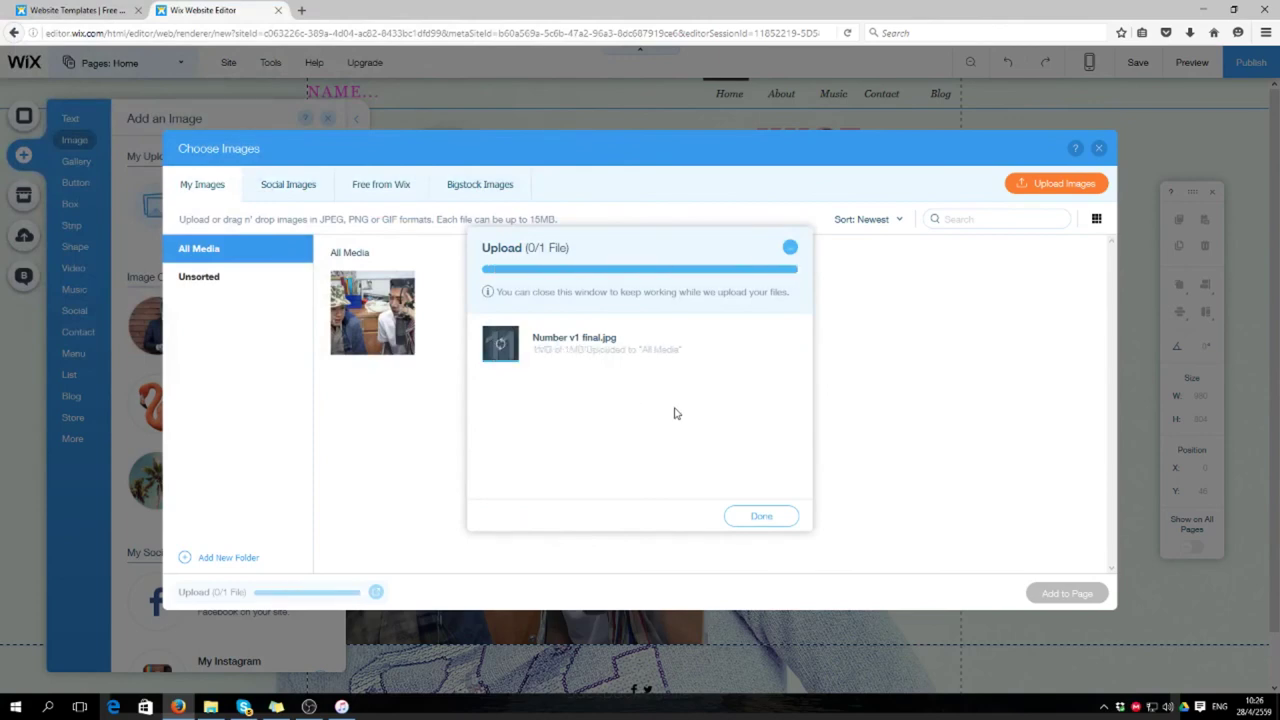
pyautogui.click(760, 515)
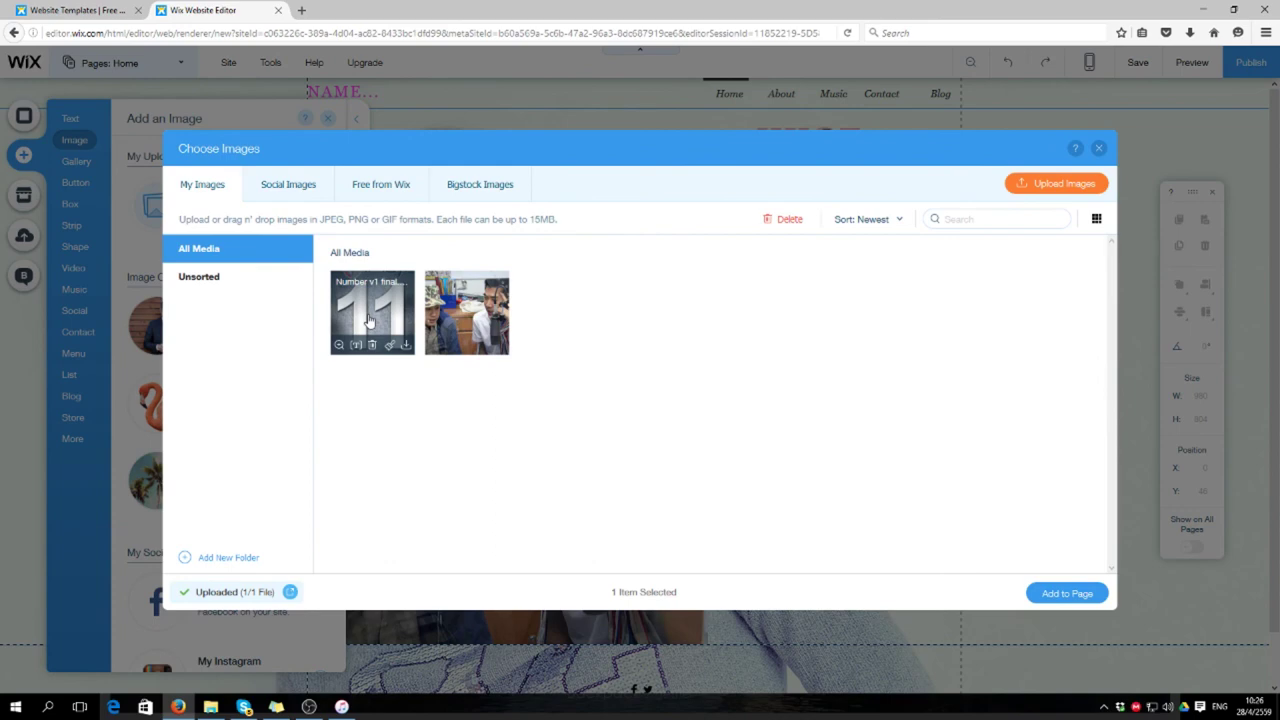
# Step: Add the uploaded "11" poster image to the home page and remove its duplicate copy
pyautogui.click(368, 318)
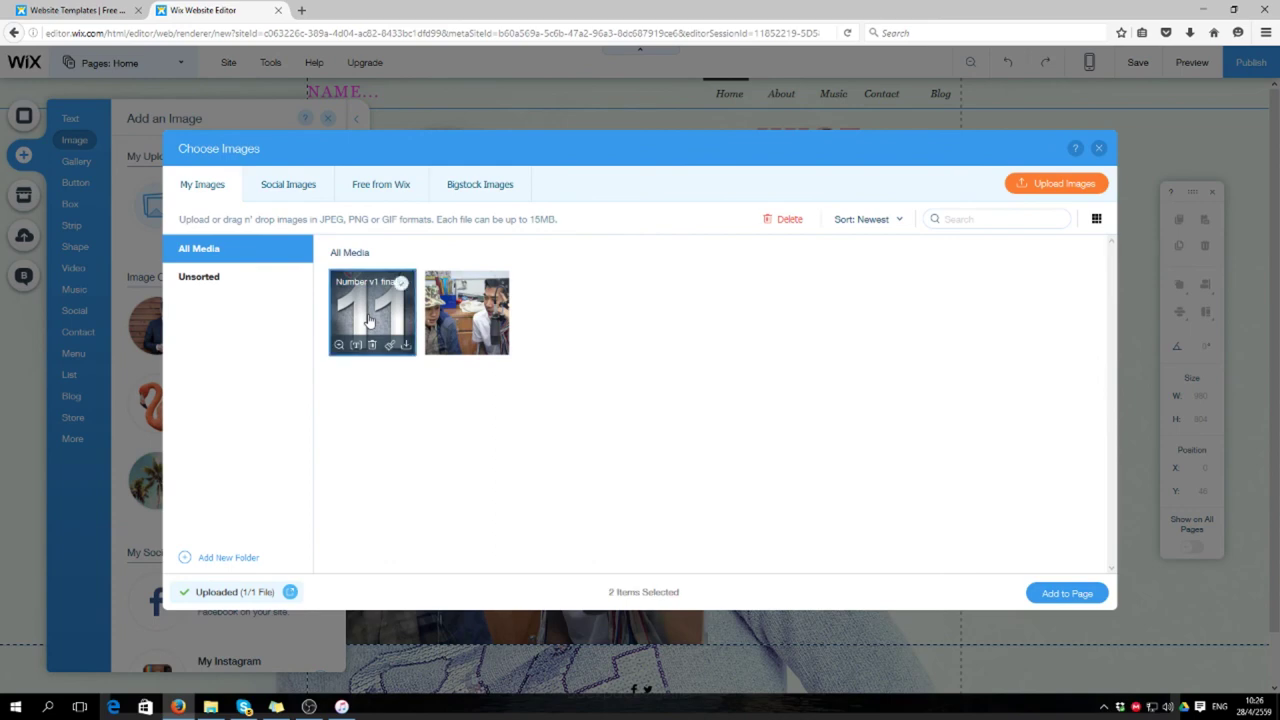
pyautogui.click(1066, 594)
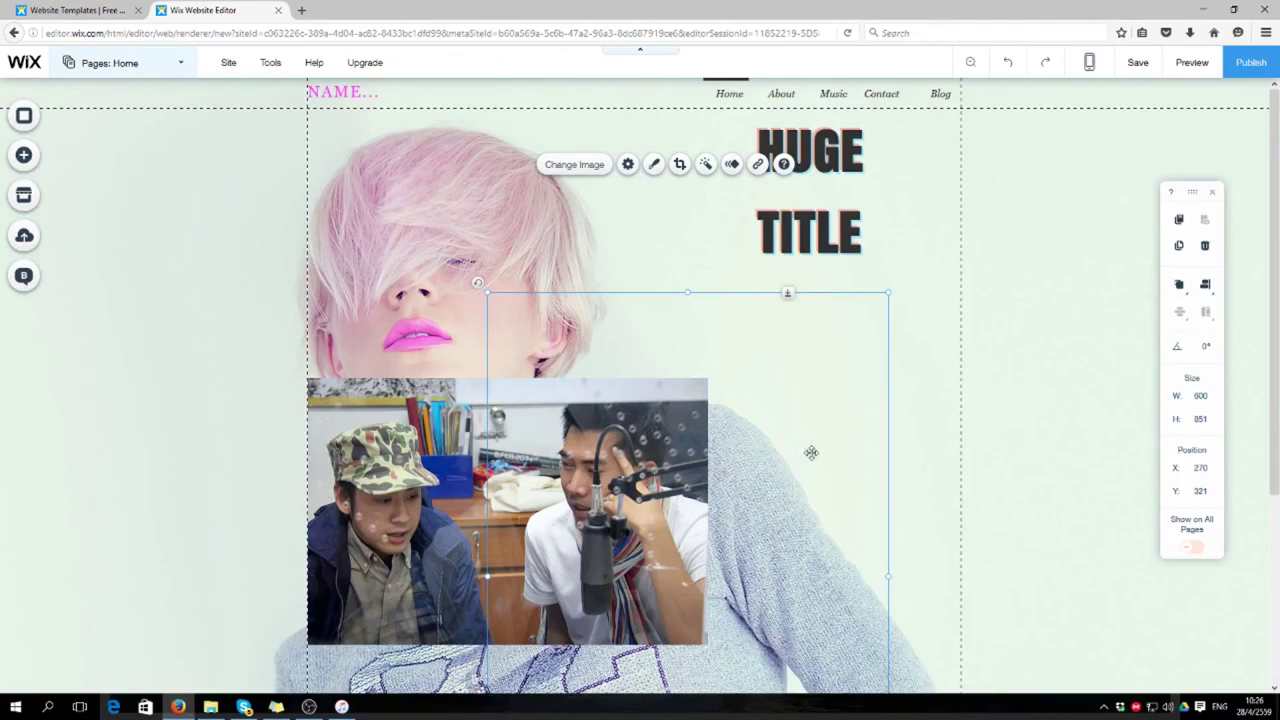
pyautogui.scroll(-5, 815, 451)
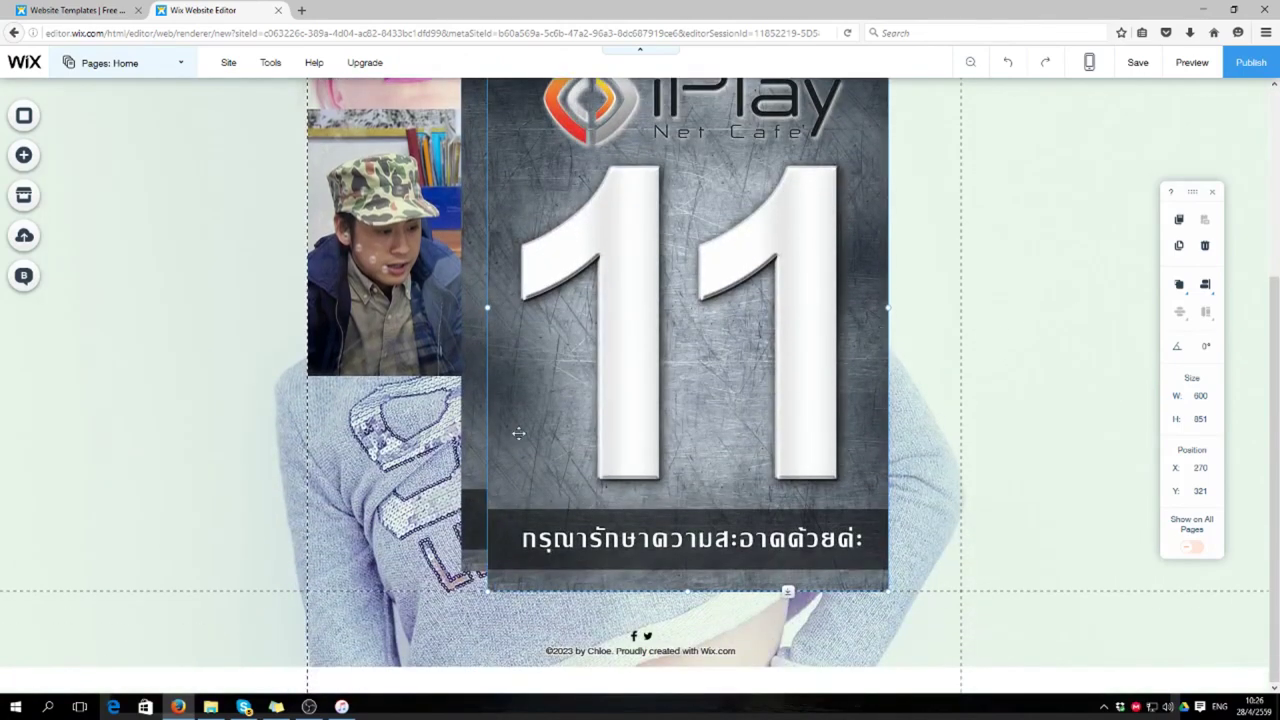
pyautogui.moveTo(636, 435); pyautogui.dragTo(609, 415)
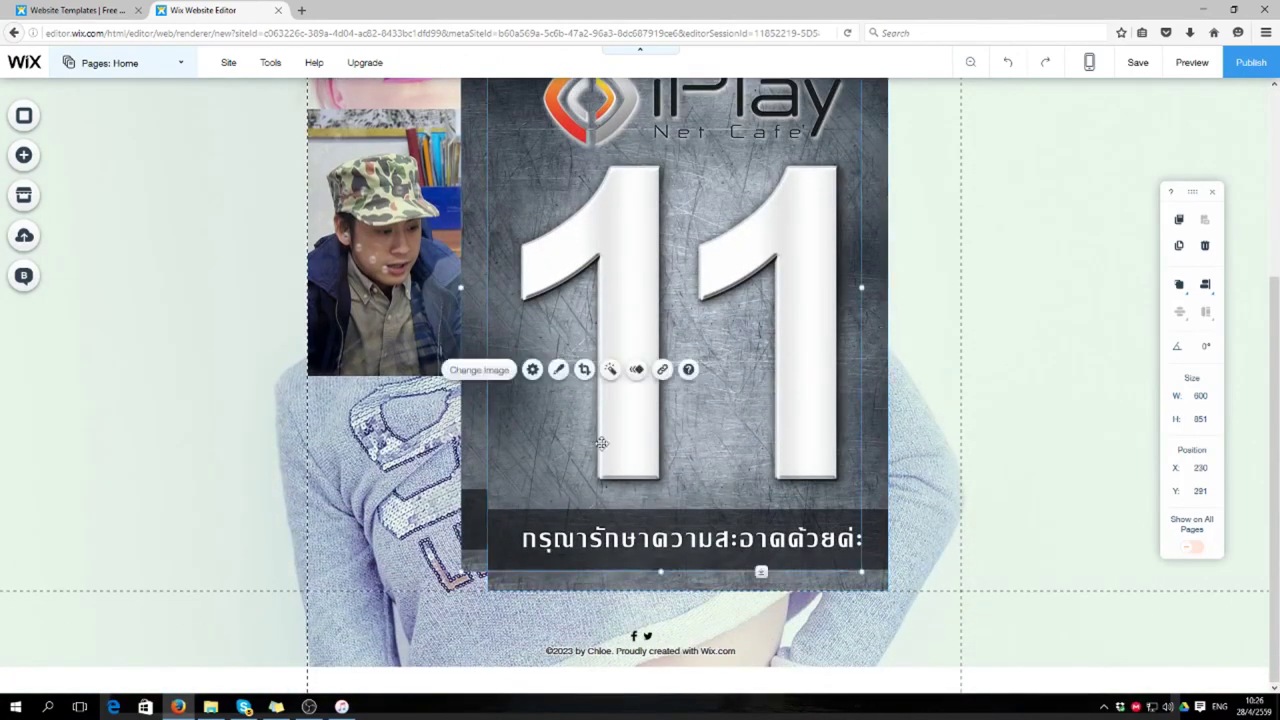
pyautogui.hotkey('ctrl', 'z')
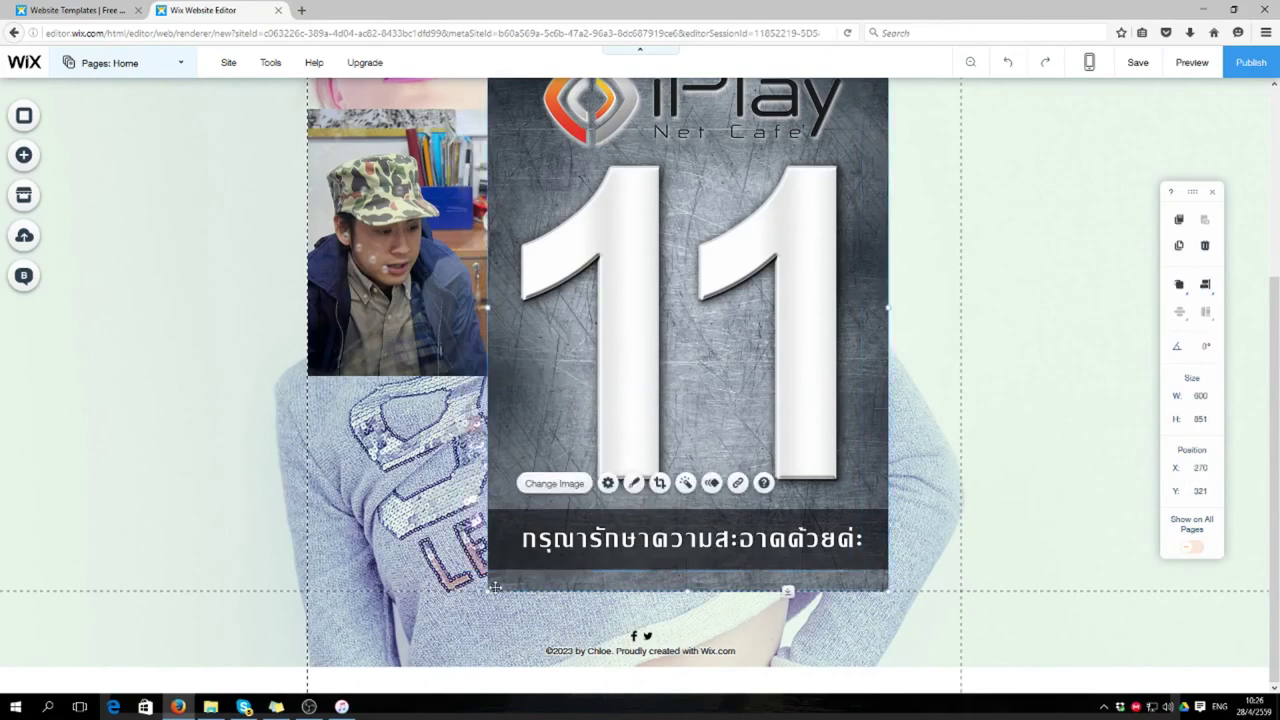
# Step: Try the "11" poster at W 282, H 400 beside the photo at X 594, Y 450, and delete it
pyautogui.moveTo(489, 590); pyautogui.dragTo(698, 478)
pyautogui.moveTo(797, 388); pyautogui.dragTo(778, 472)
pyautogui.moveTo(880, 570); pyautogui.dragTo(914, 577)
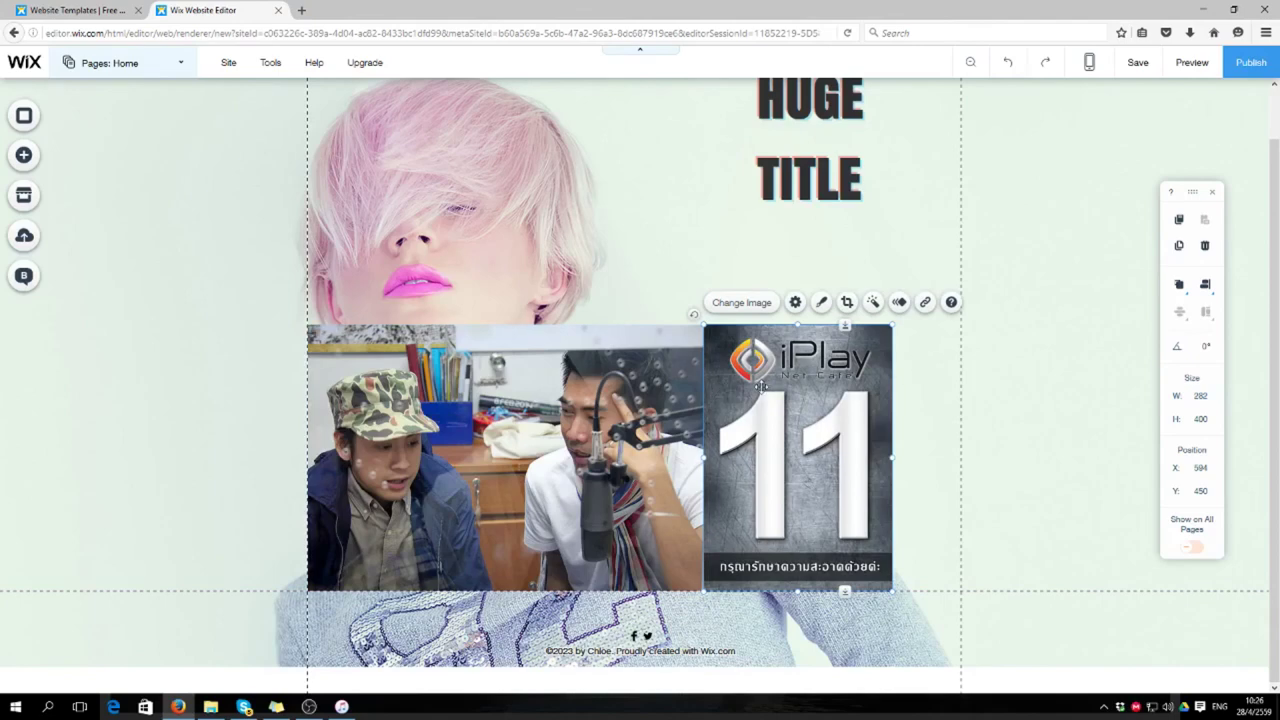
pyautogui.press('Delete')
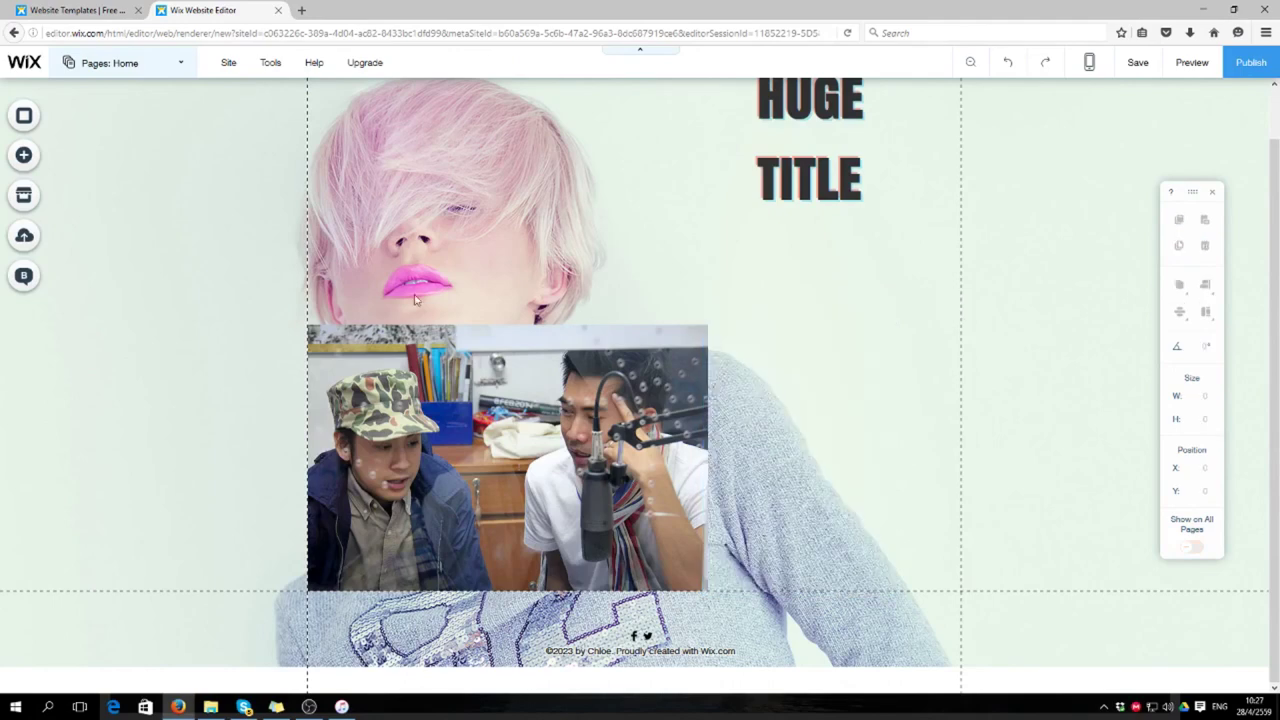
# Step: Look at the background choices offered for the home page and close them
pyautogui.click(333, 181)
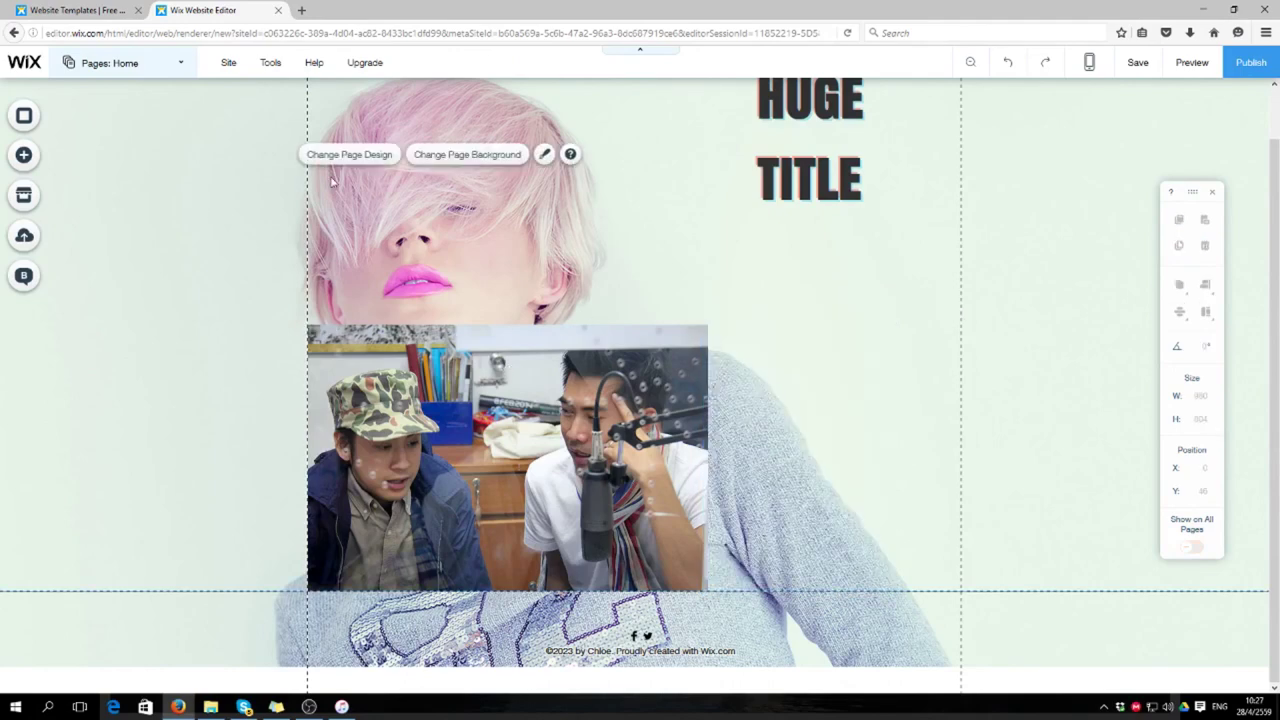
pyautogui.click(436, 158)
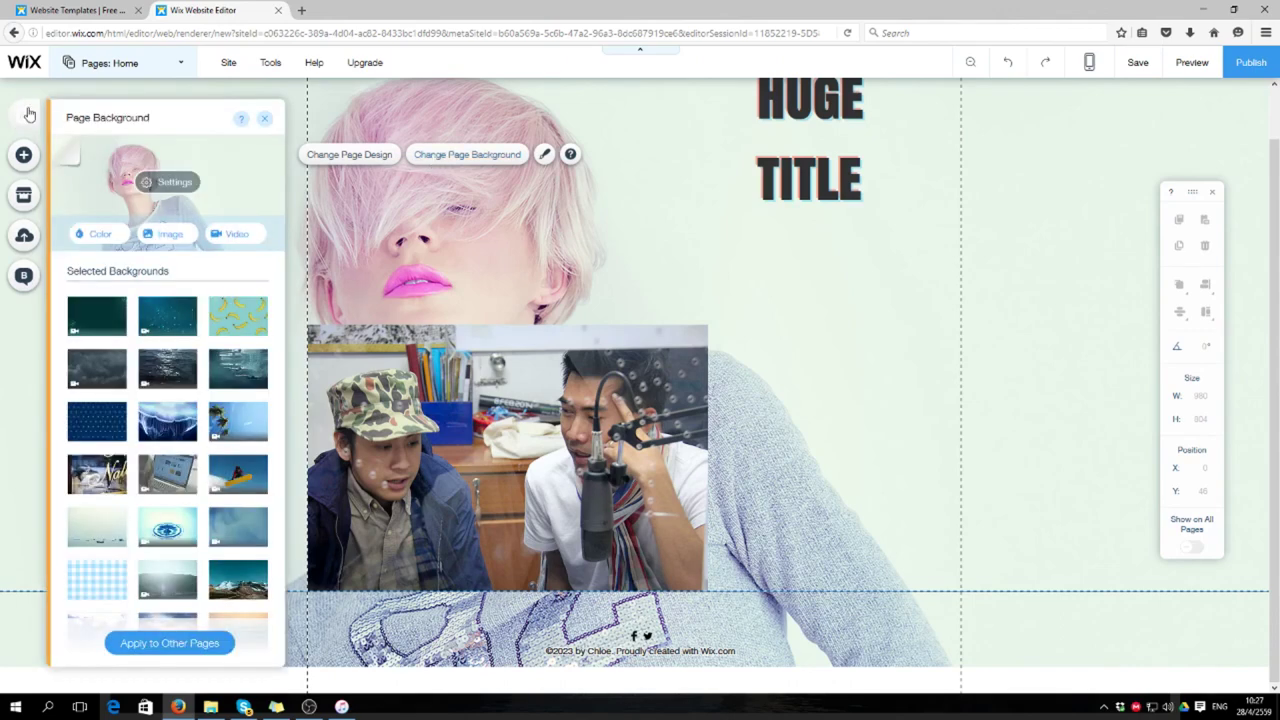
pyautogui.click(680, 271)
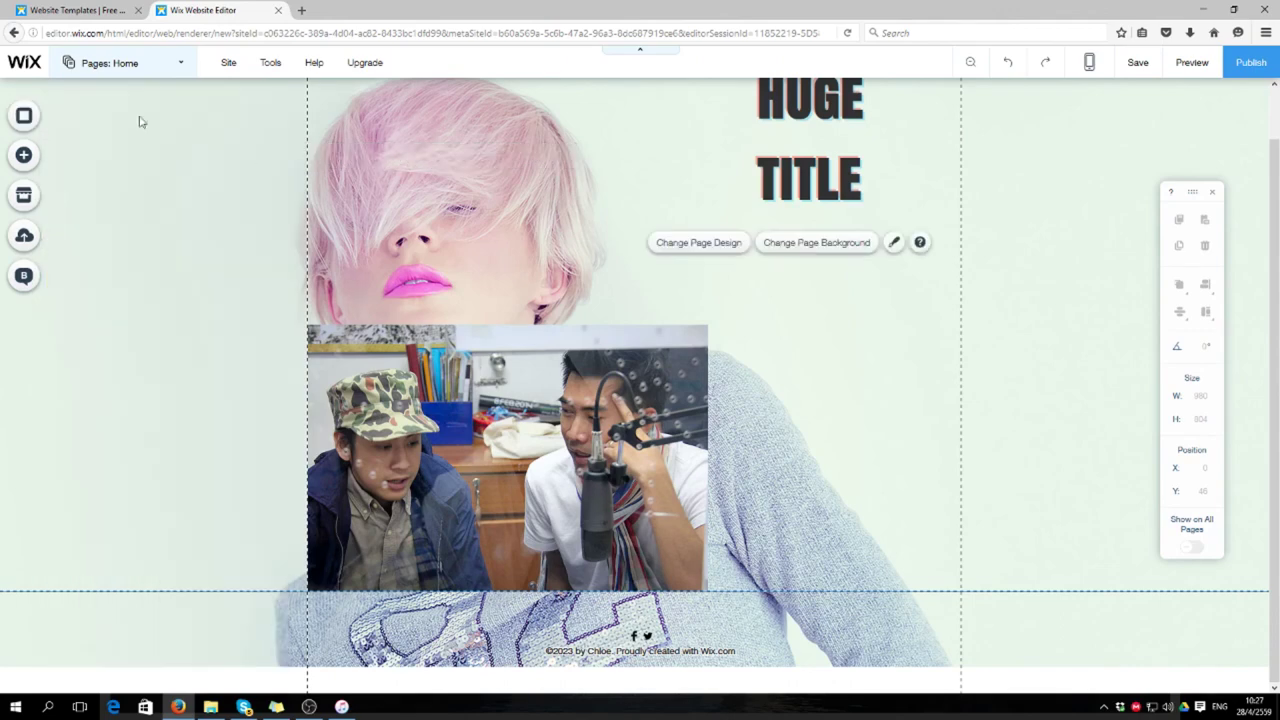
# Step: Try the pale orange blurred-lights video from the selected backgrounds as the home page background
pyautogui.click(24, 117)
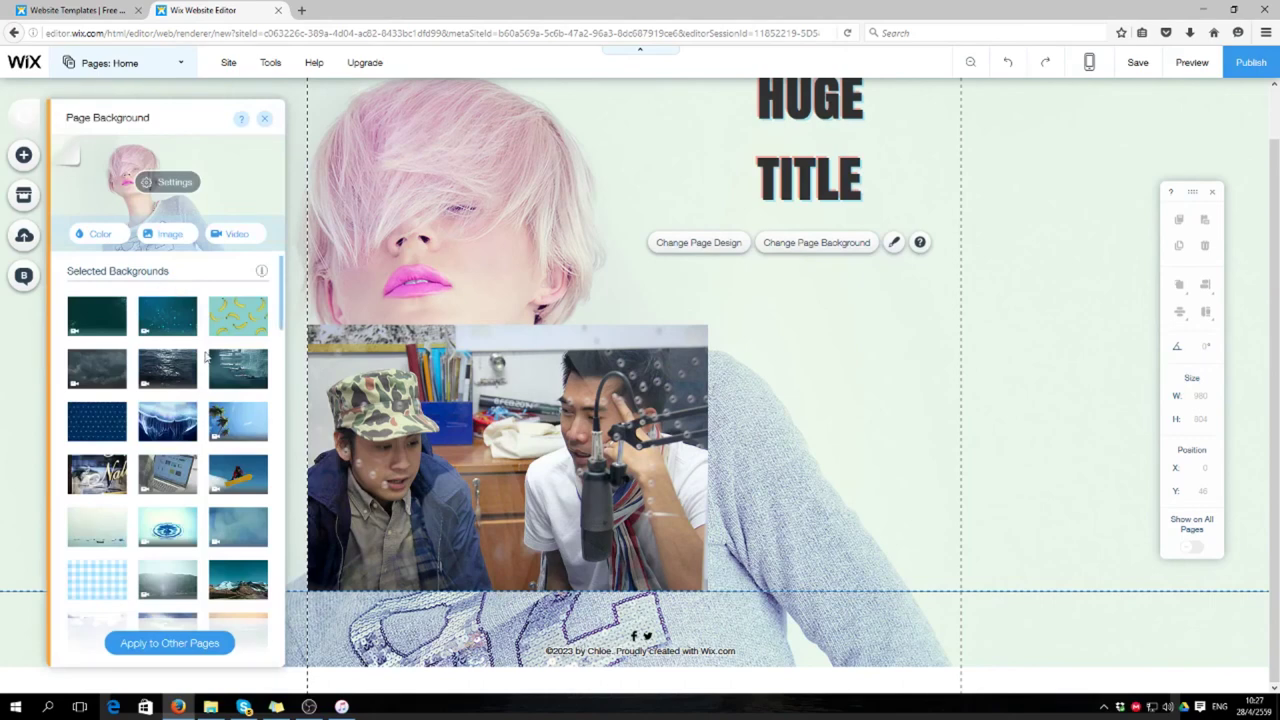
pyautogui.scroll(-5, 253, 443)
pyautogui.scroll(5, 253, 443)
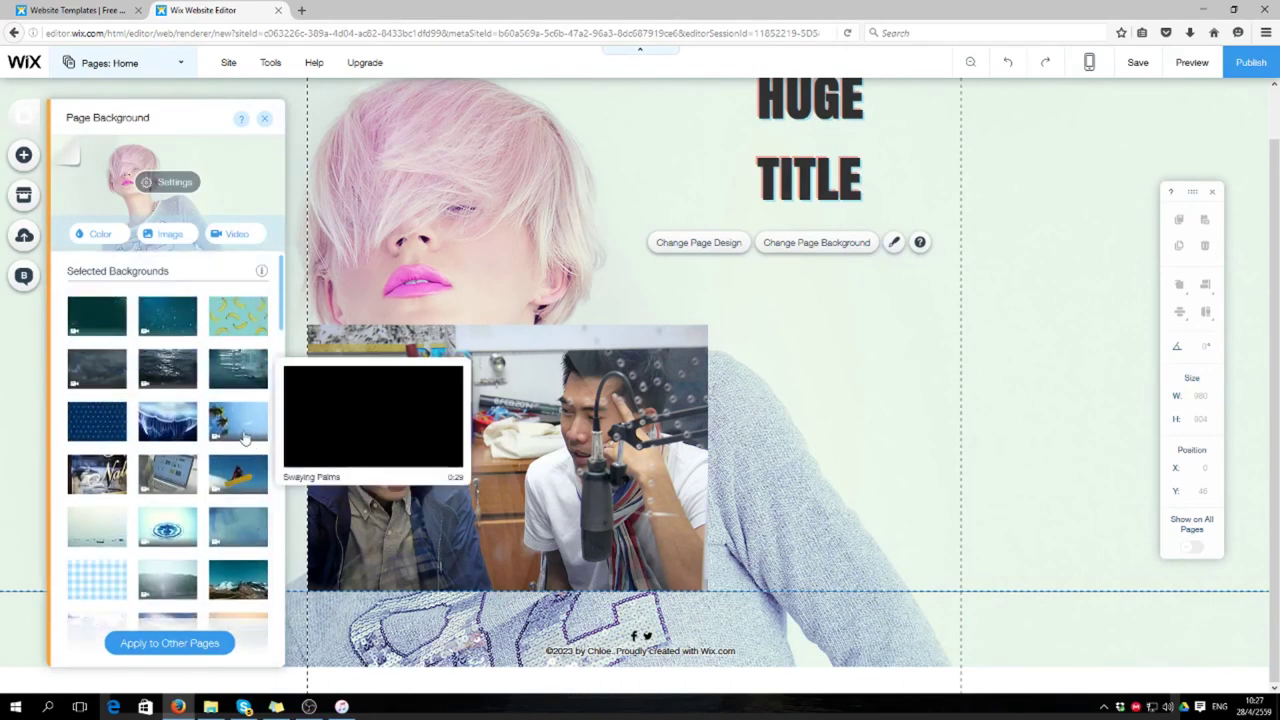
pyautogui.scroll(-2, 250, 442)
pyautogui.scroll(-10, 243, 441)
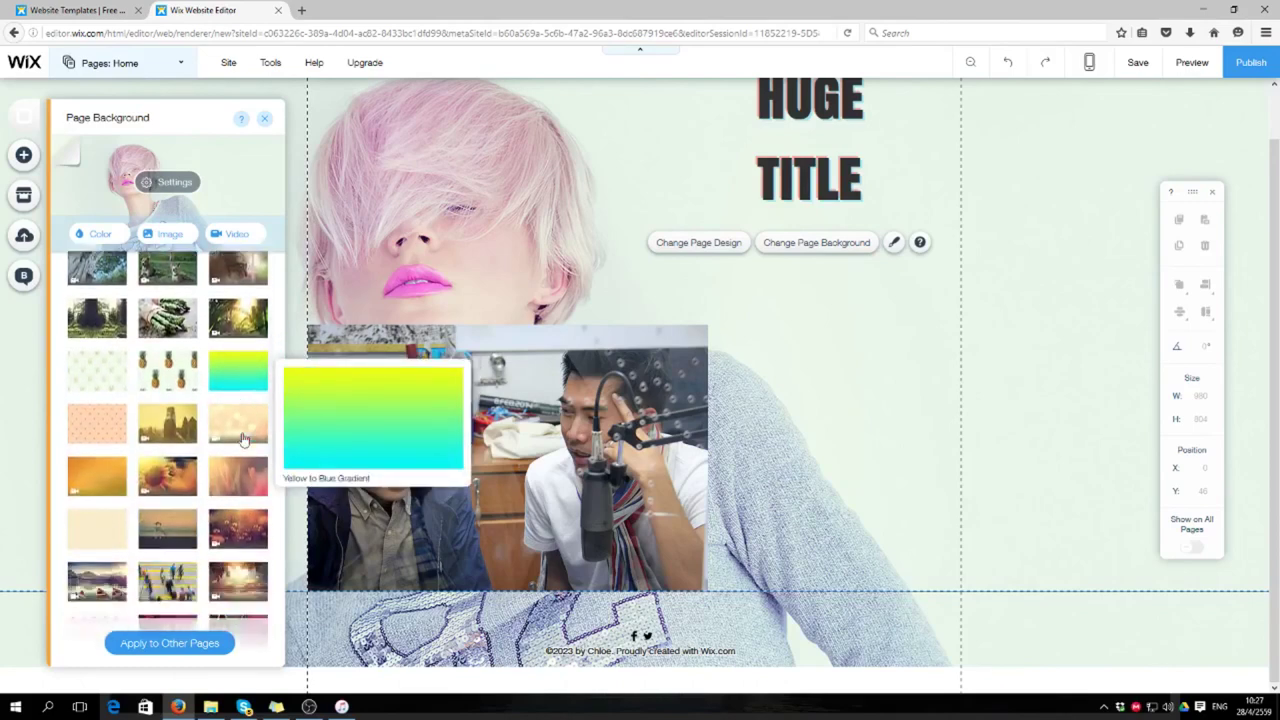
pyautogui.scroll(-10, 240, 440)
pyautogui.scroll(8, 232, 440)
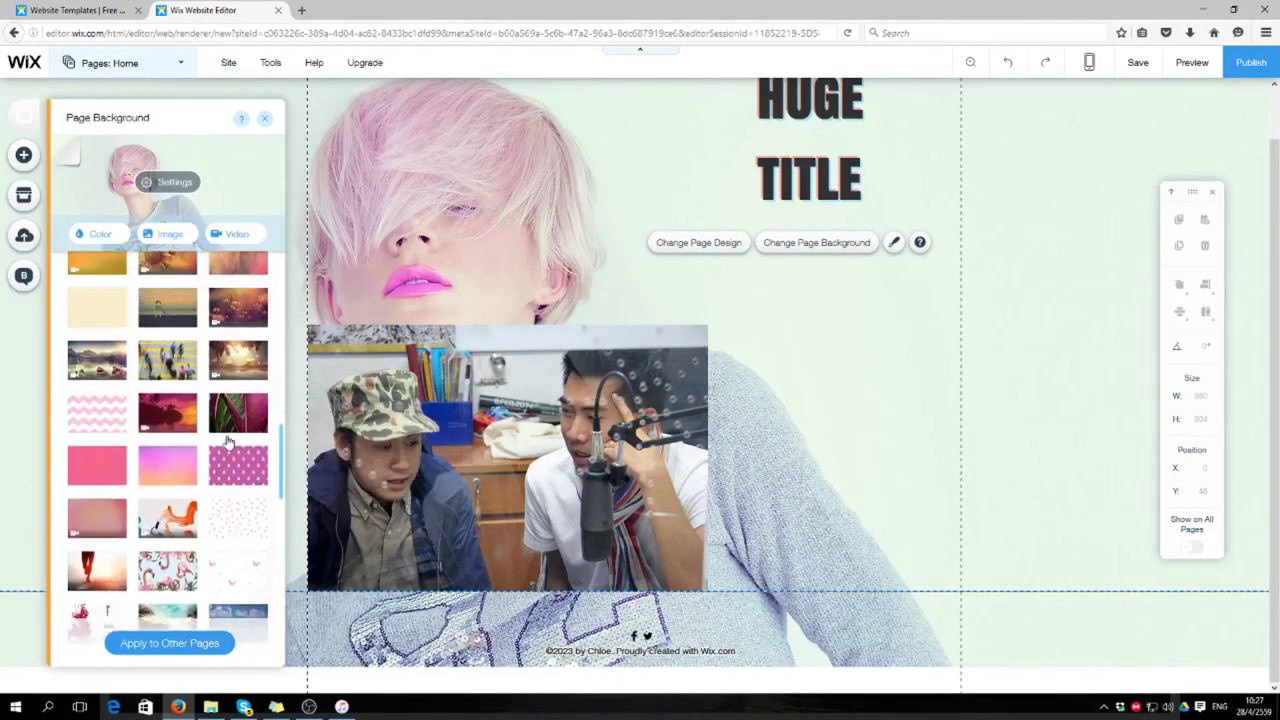
pyautogui.scroll(1, 228, 441)
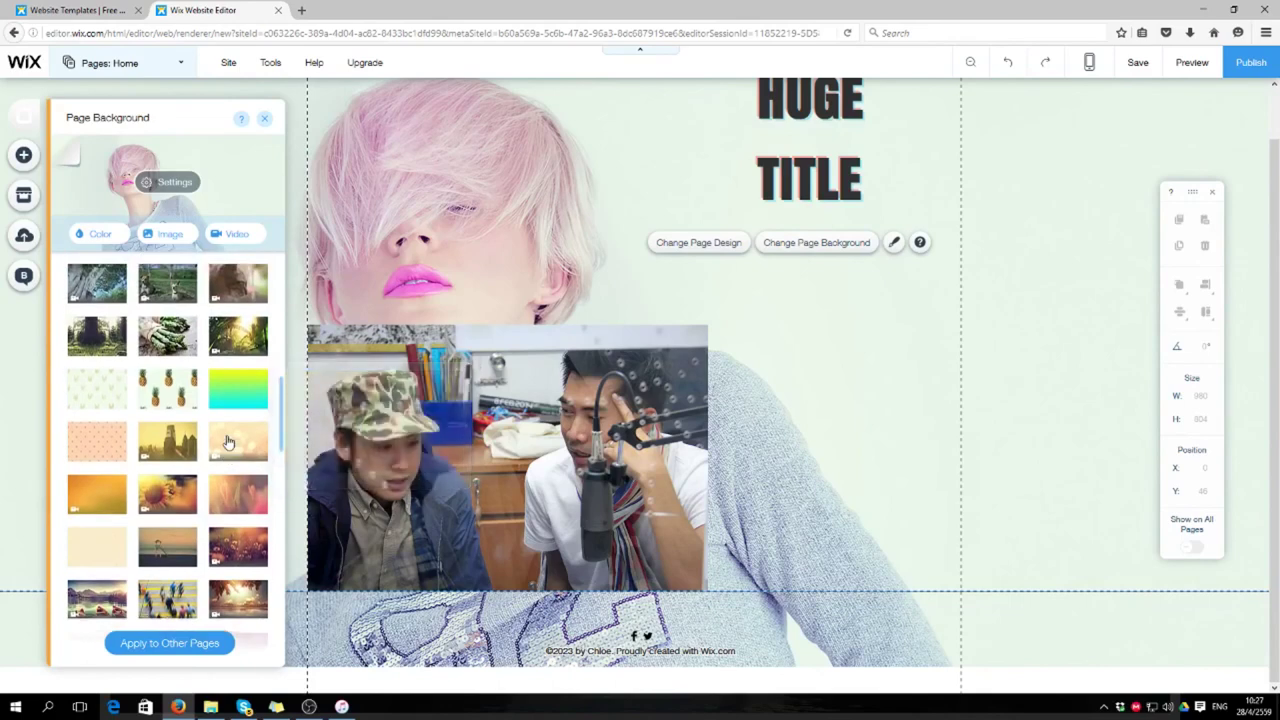
pyautogui.click(229, 442)
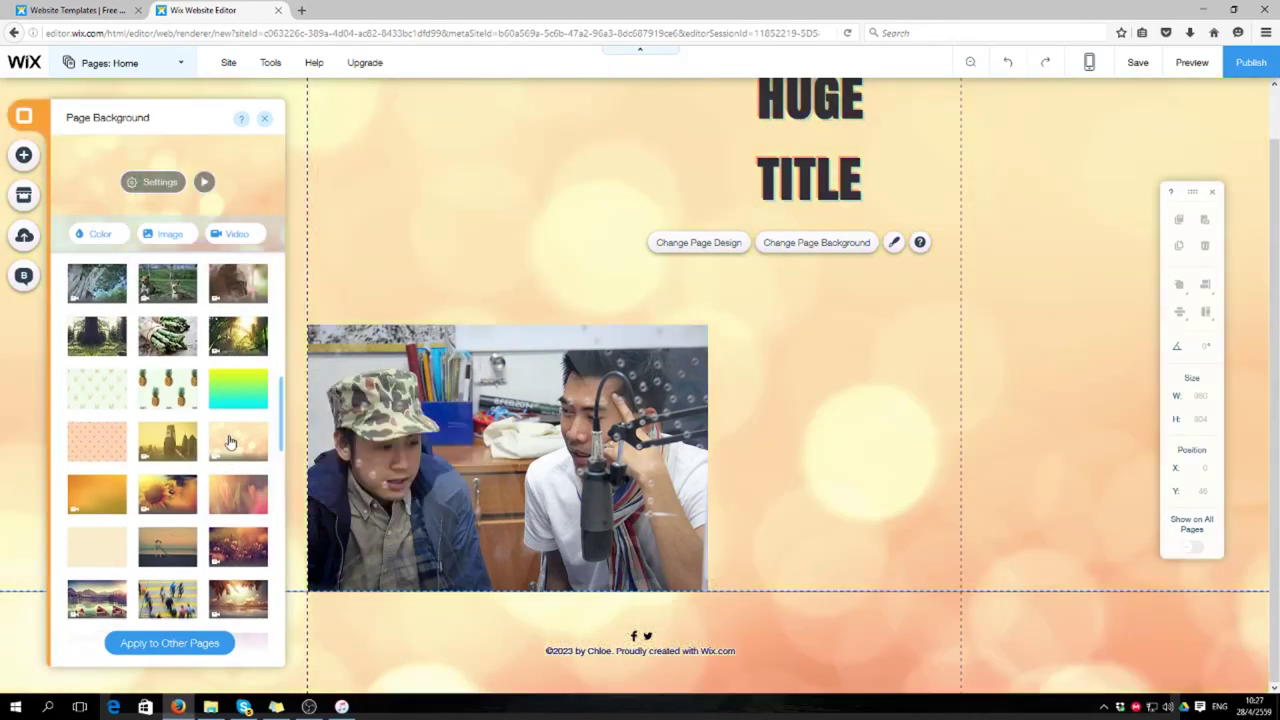
# Step: Try the black-and-white "Flowing Viscous Liquid" video as the home page background
pyautogui.scroll(10, 229, 442)
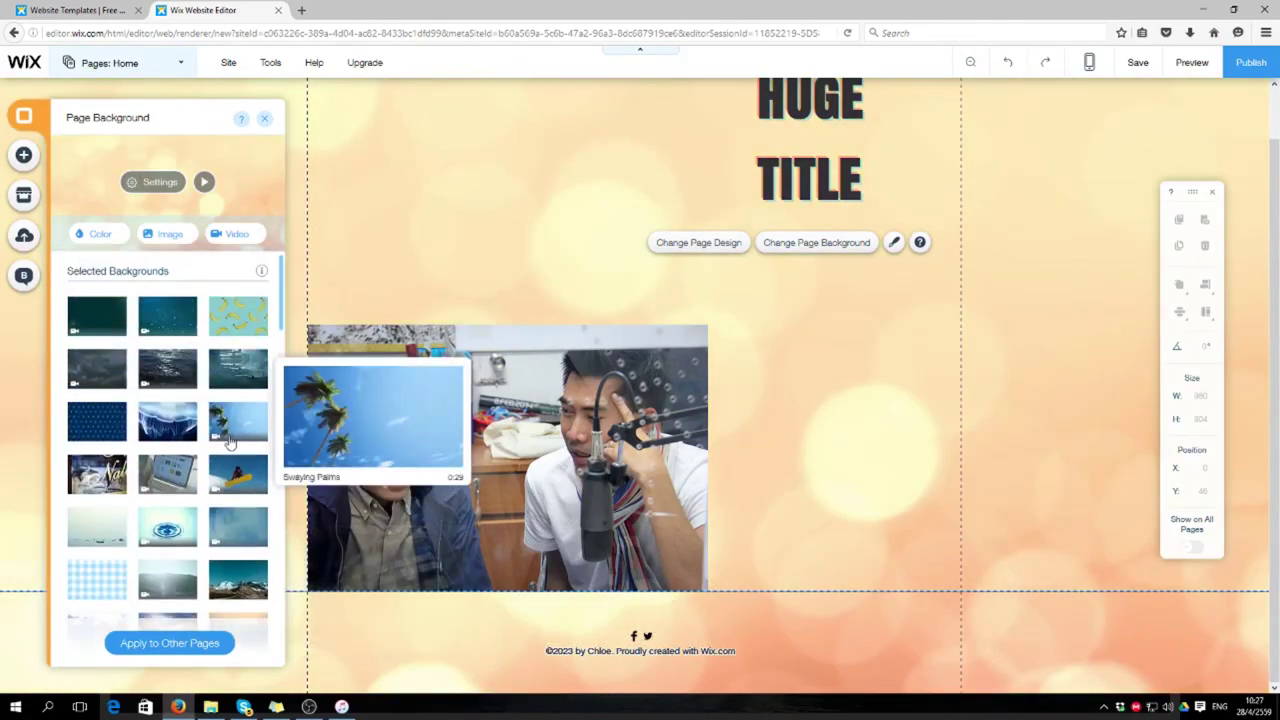
pyautogui.scroll(-15, 200, 375)
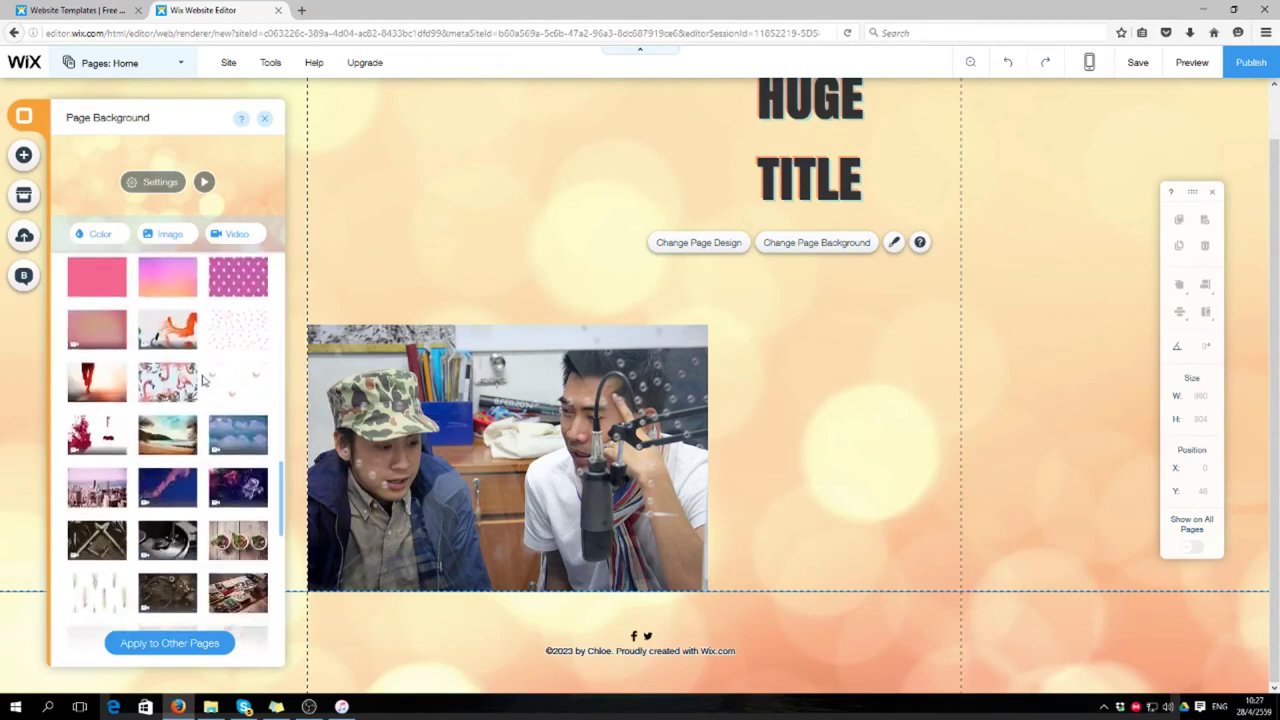
pyautogui.scroll(-15, 202, 378)
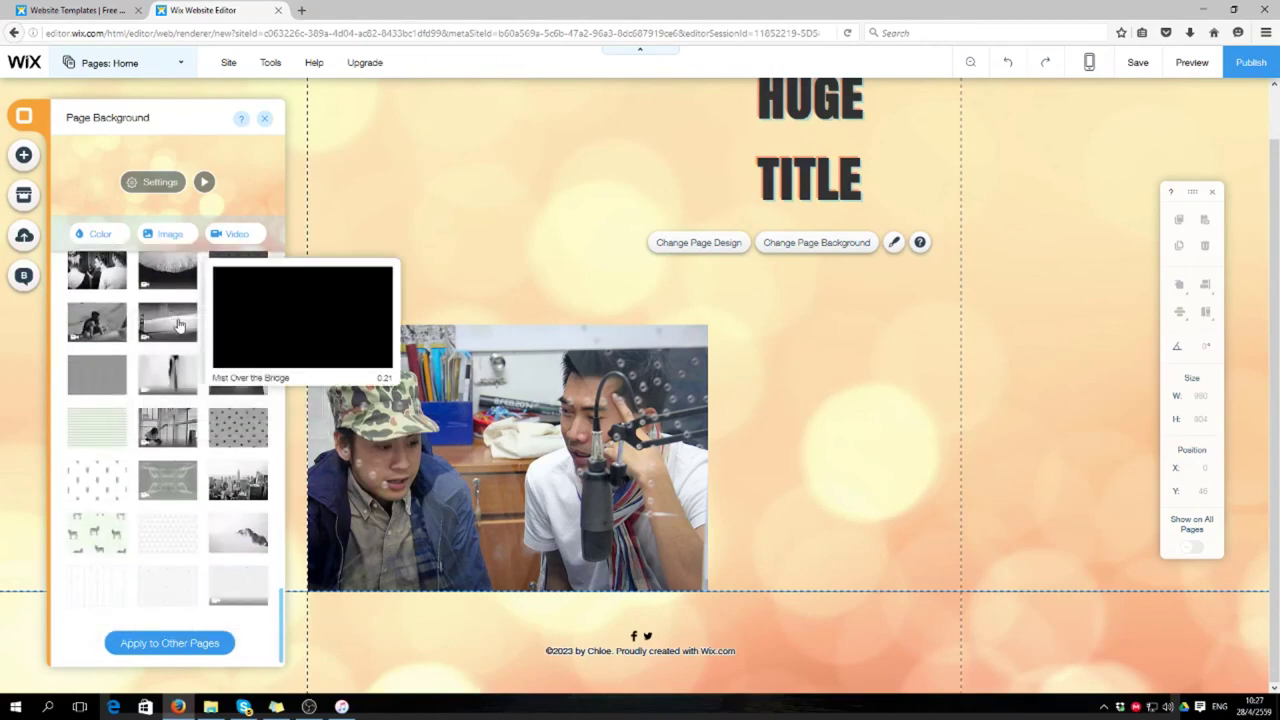
pyautogui.click(175, 385)
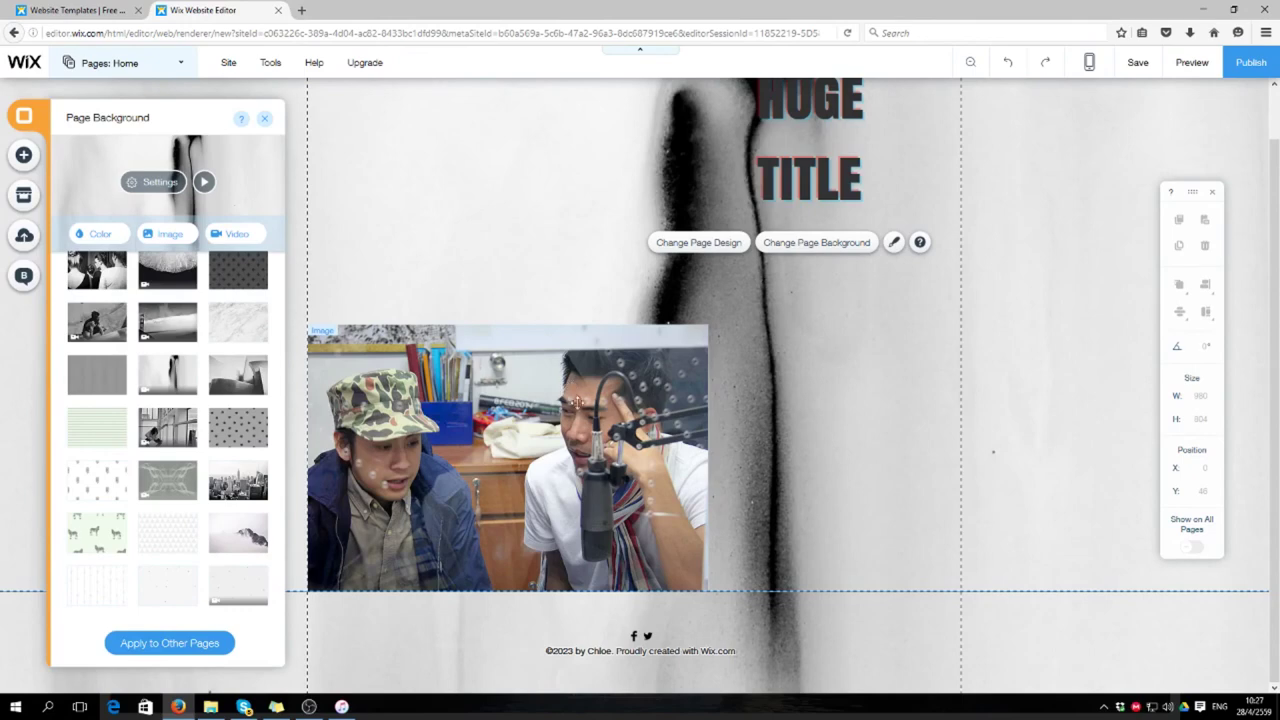
# Step: Set the misty mountain peak image as the home page background and close the background settings
pyautogui.scroll(1, 577, 403)
pyautogui.scroll(-1, 566, 411)
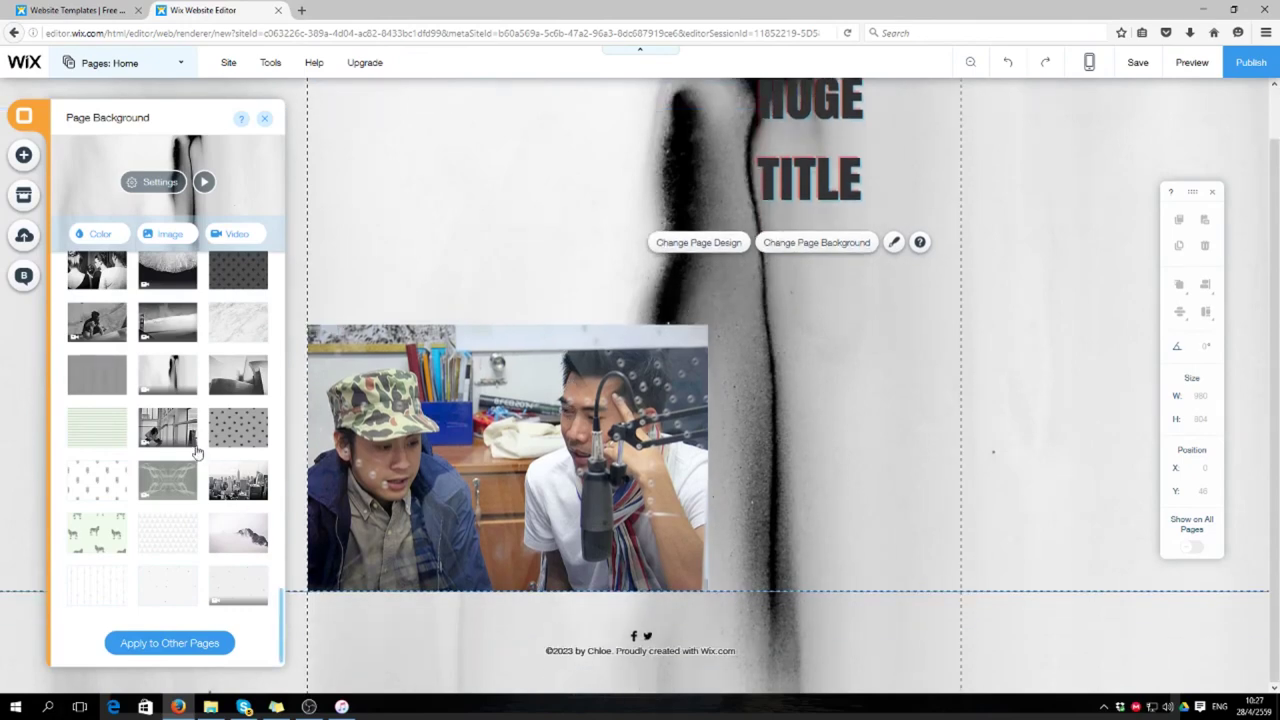
pyautogui.moveTo(174, 440)
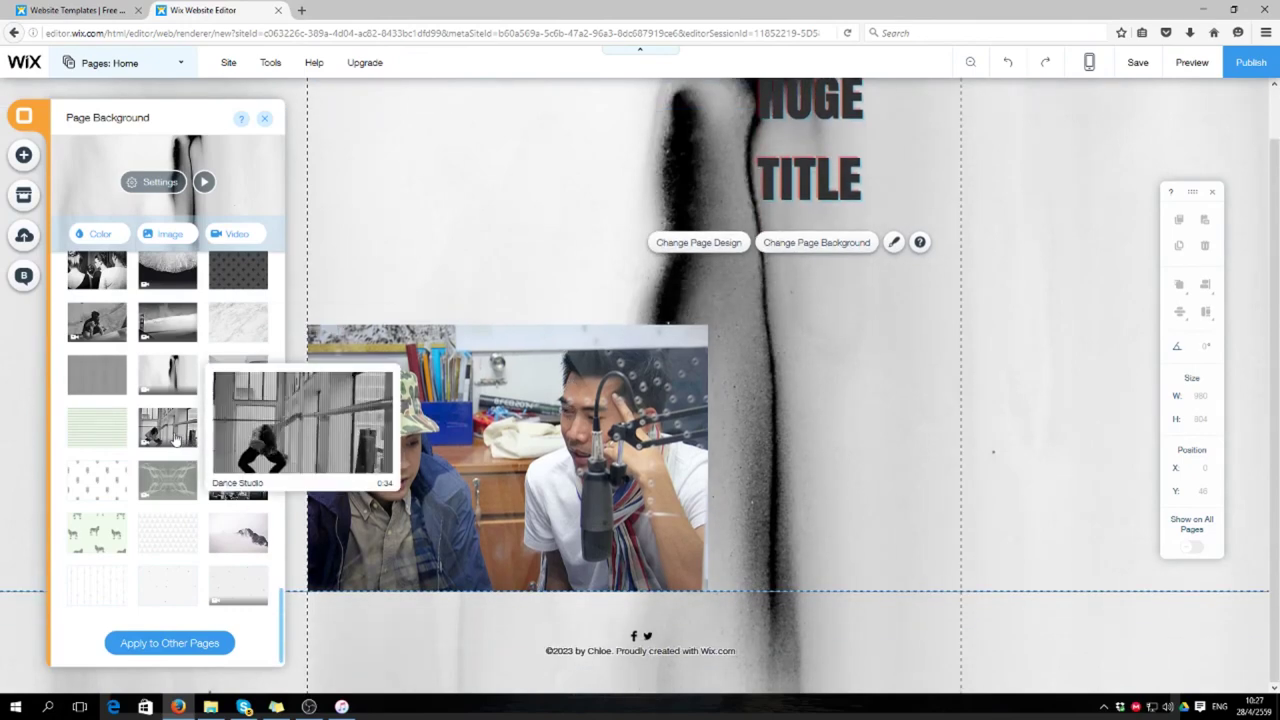
pyautogui.moveTo(189, 372)
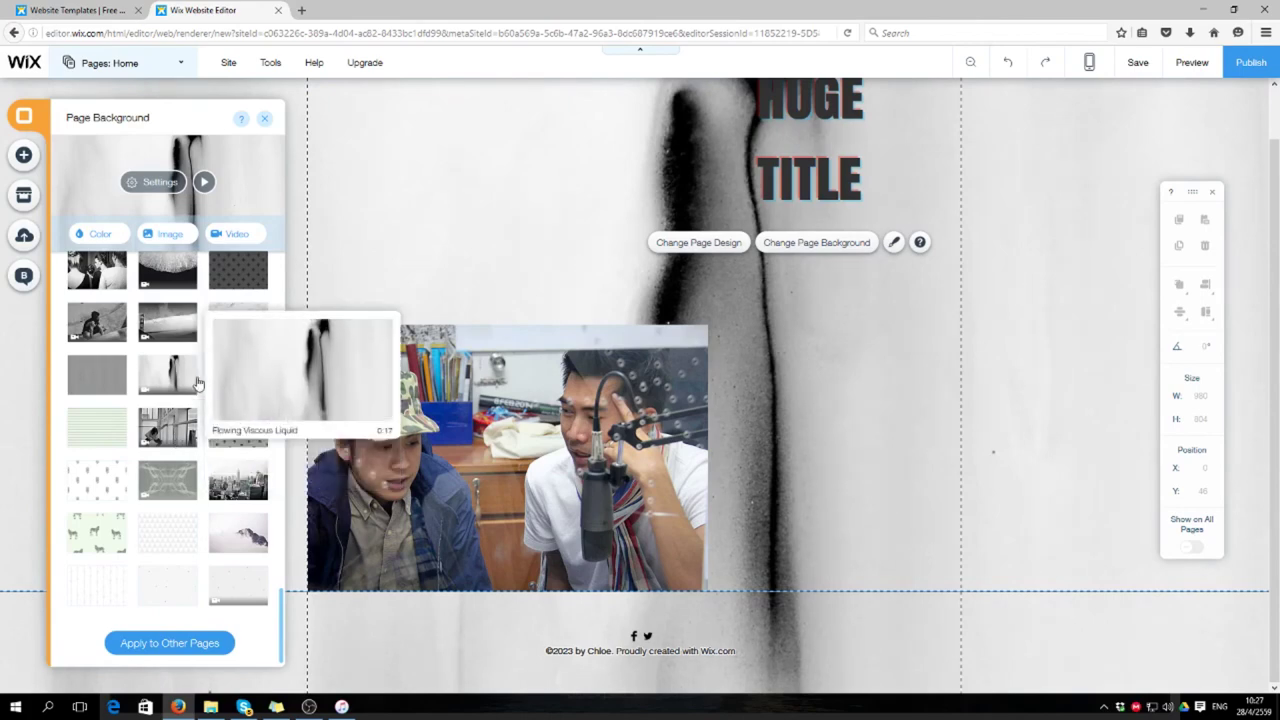
pyautogui.scroll(2, 240, 418)
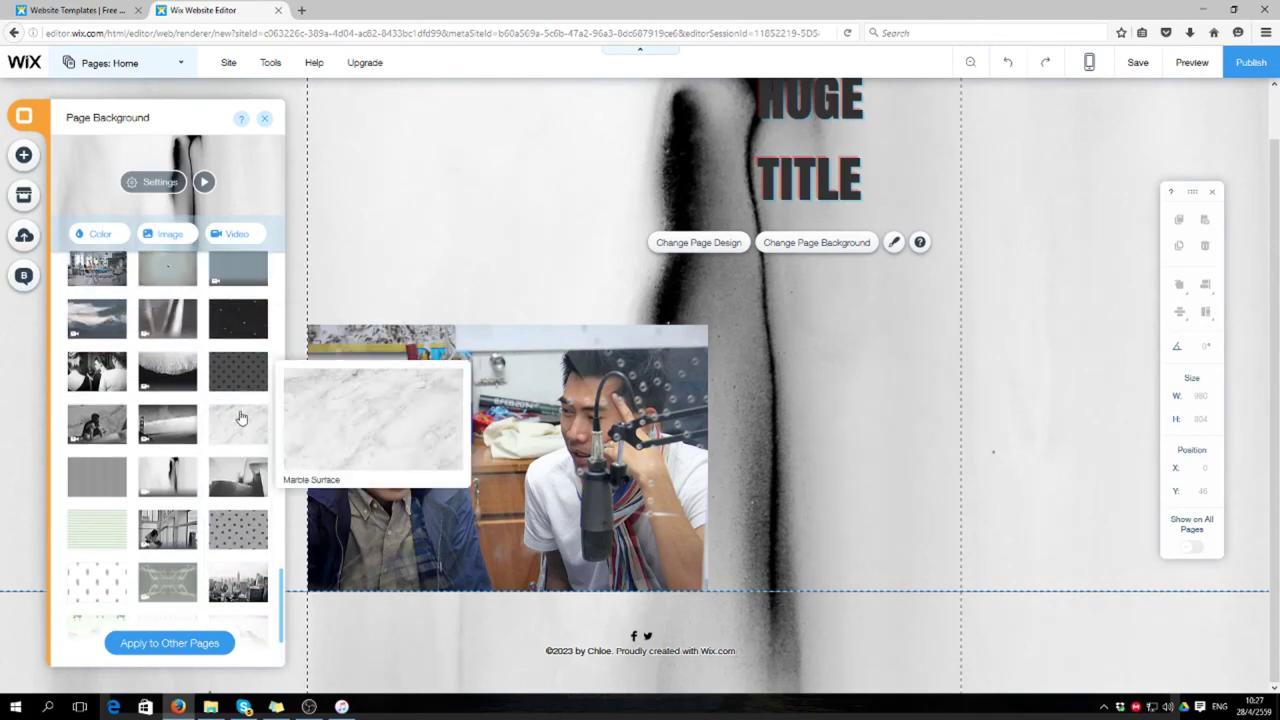
pyautogui.scroll(-2, 240, 428)
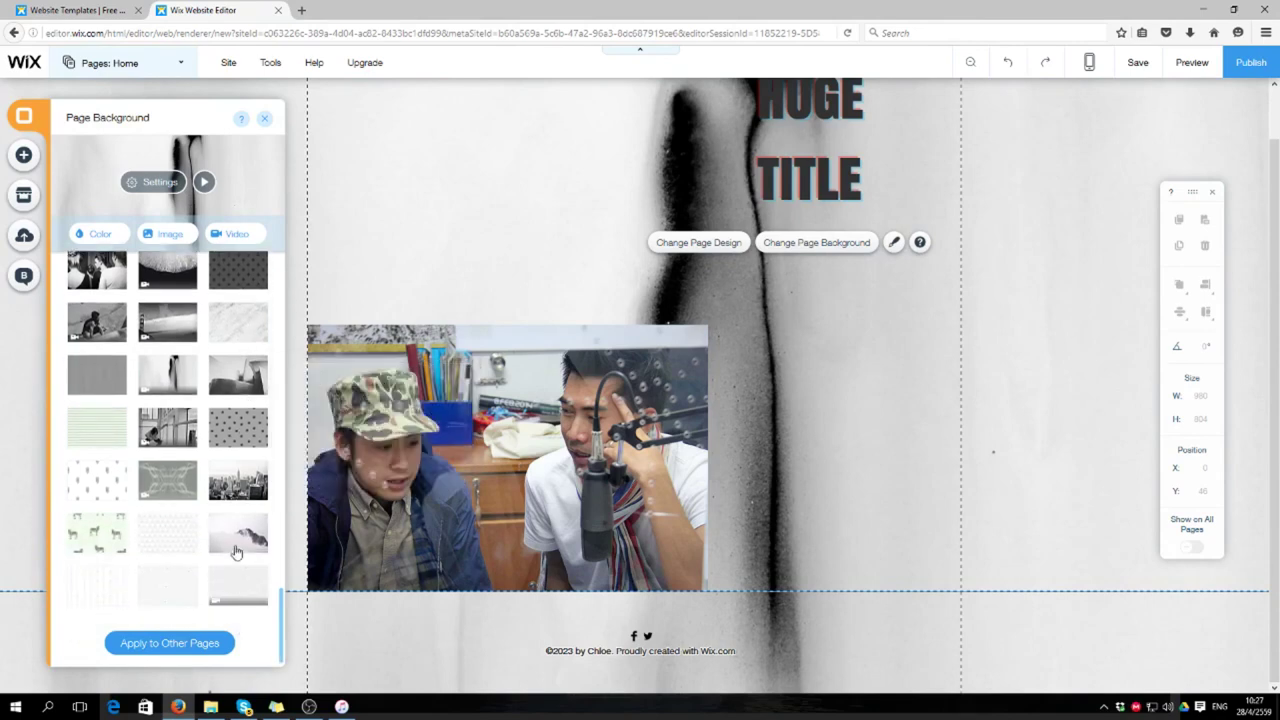
pyautogui.click(236, 536)
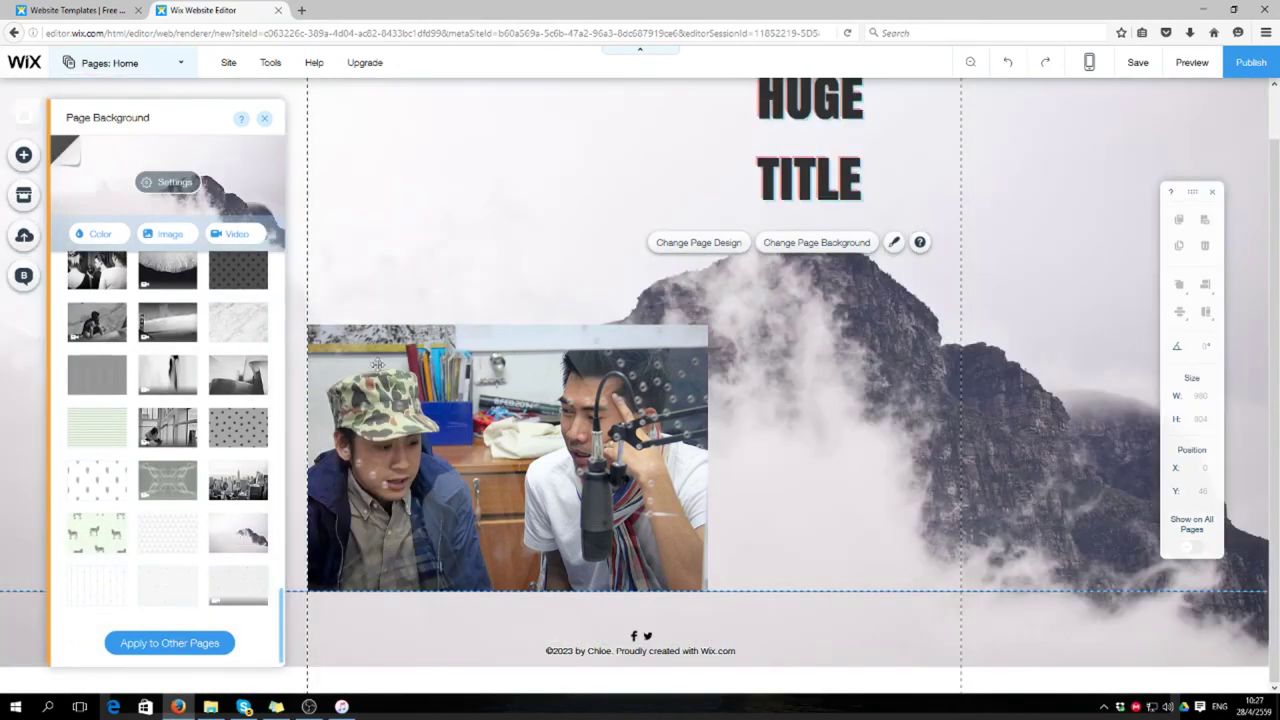
pyautogui.click(265, 120)
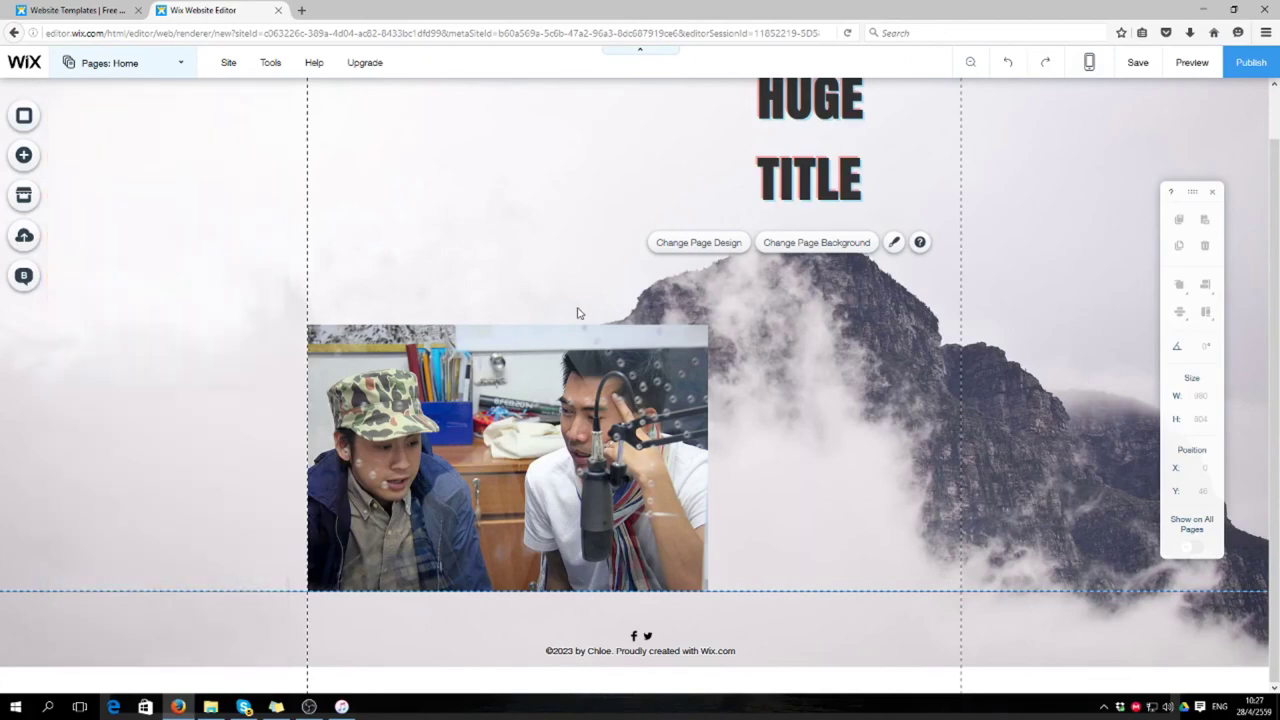
# Step: Try the 3D filter on the photo of the two men and apply the black-and-white Kennedy filter instead
pyautogui.scroll(1, 580, 309)
pyautogui.click(540, 428)
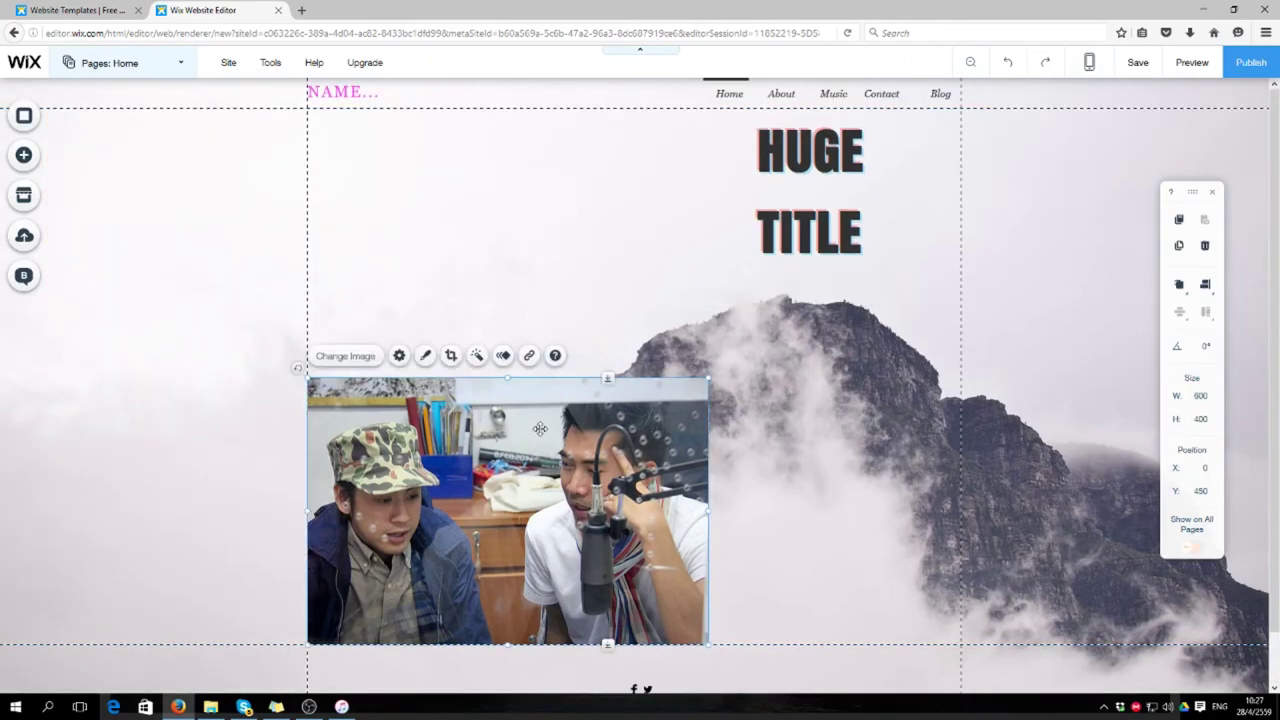
pyautogui.click(476, 356)
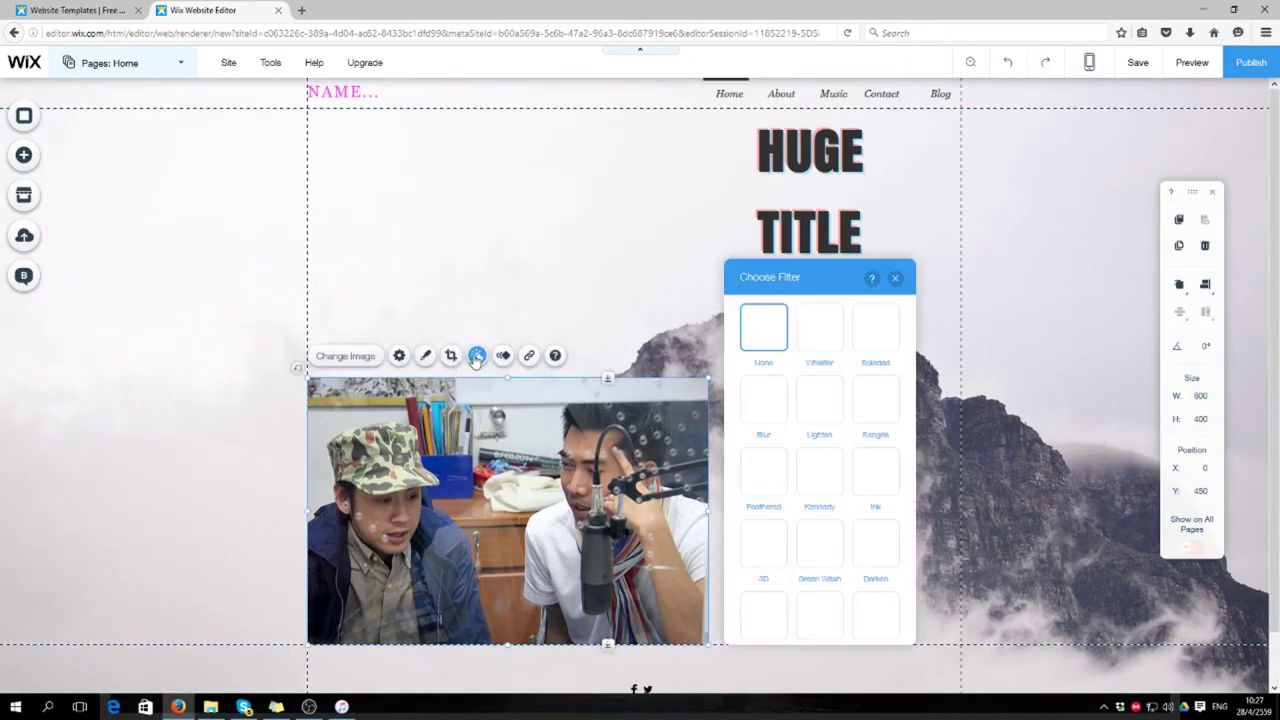
pyautogui.scroll(-1, 815, 522)
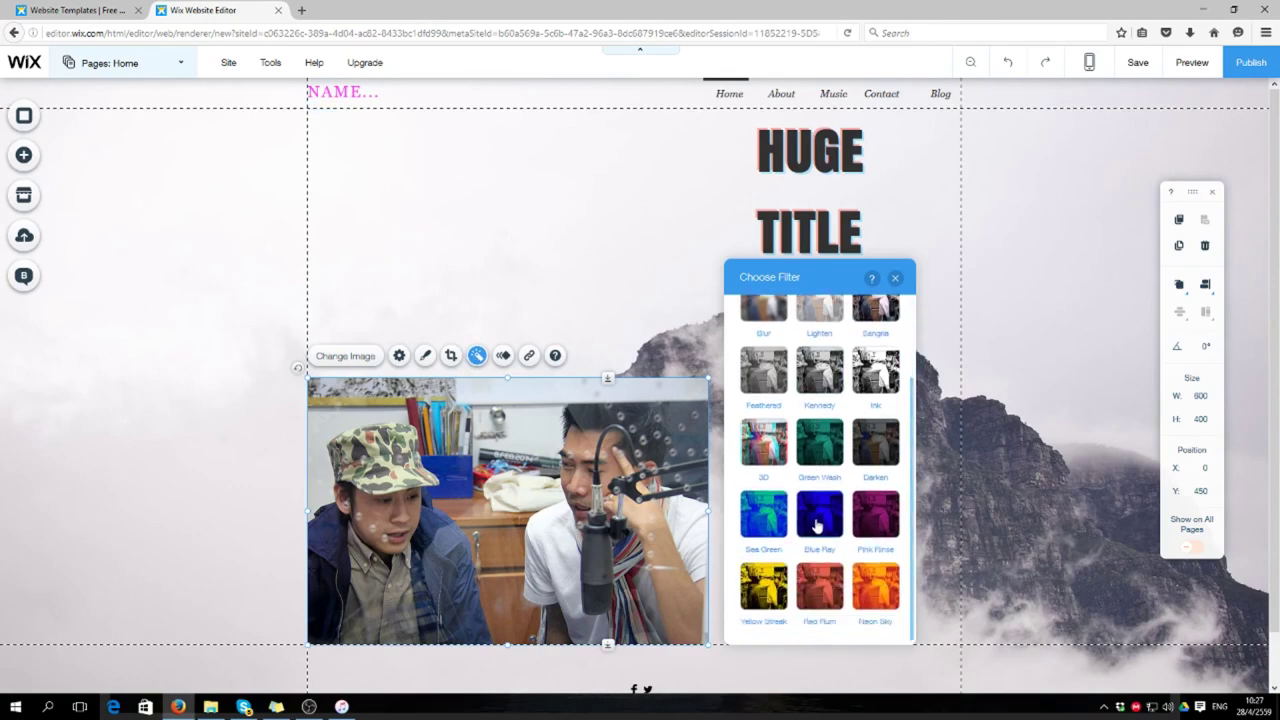
pyautogui.click(777, 432)
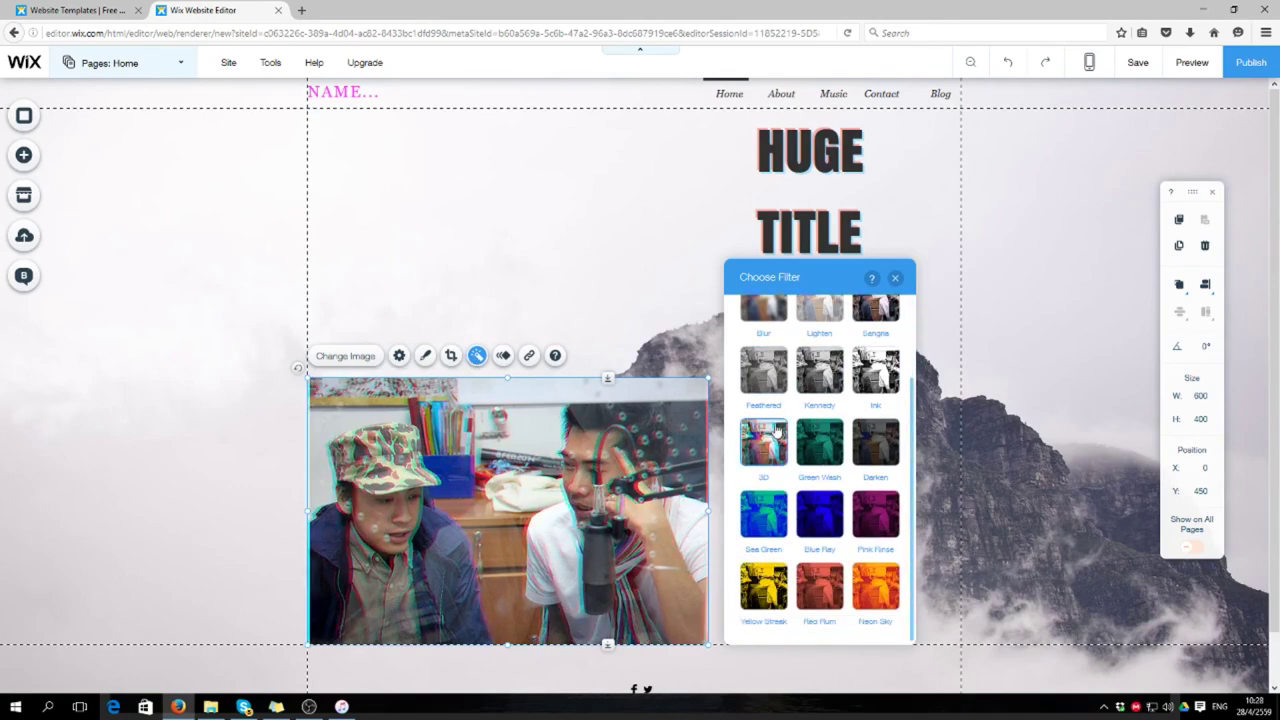
pyautogui.click(818, 386)
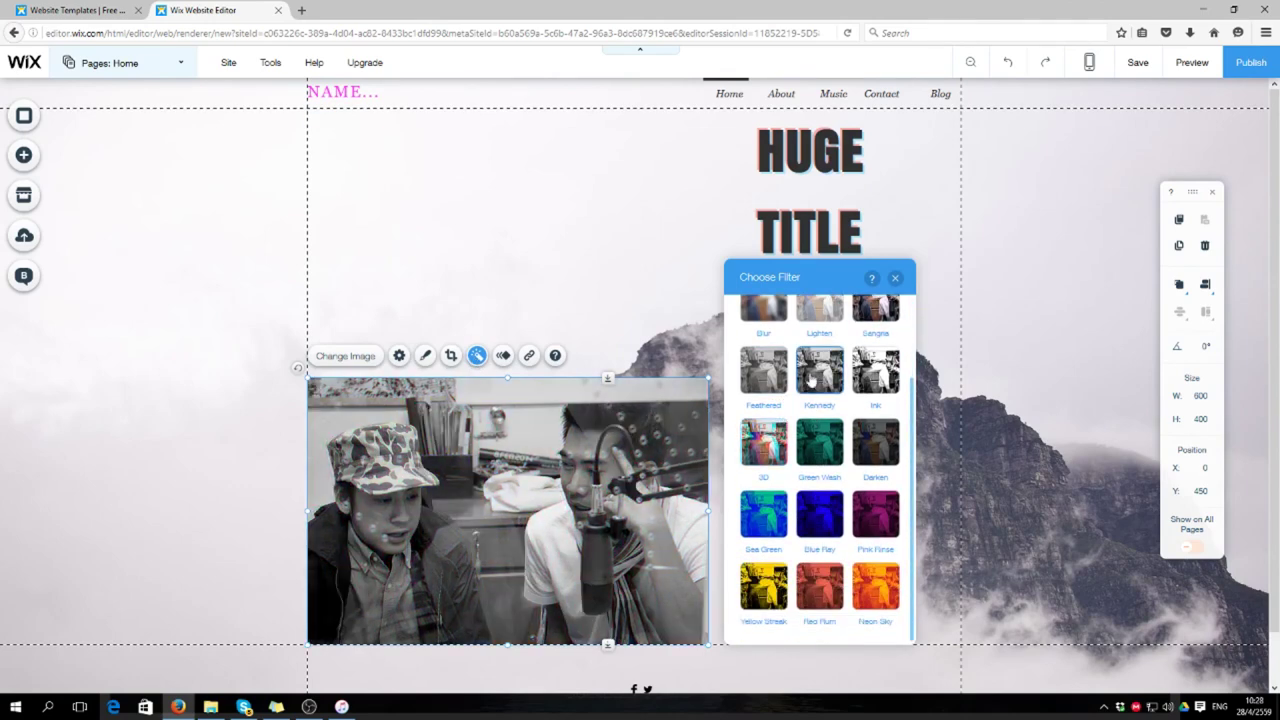
pyautogui.click(610, 259)
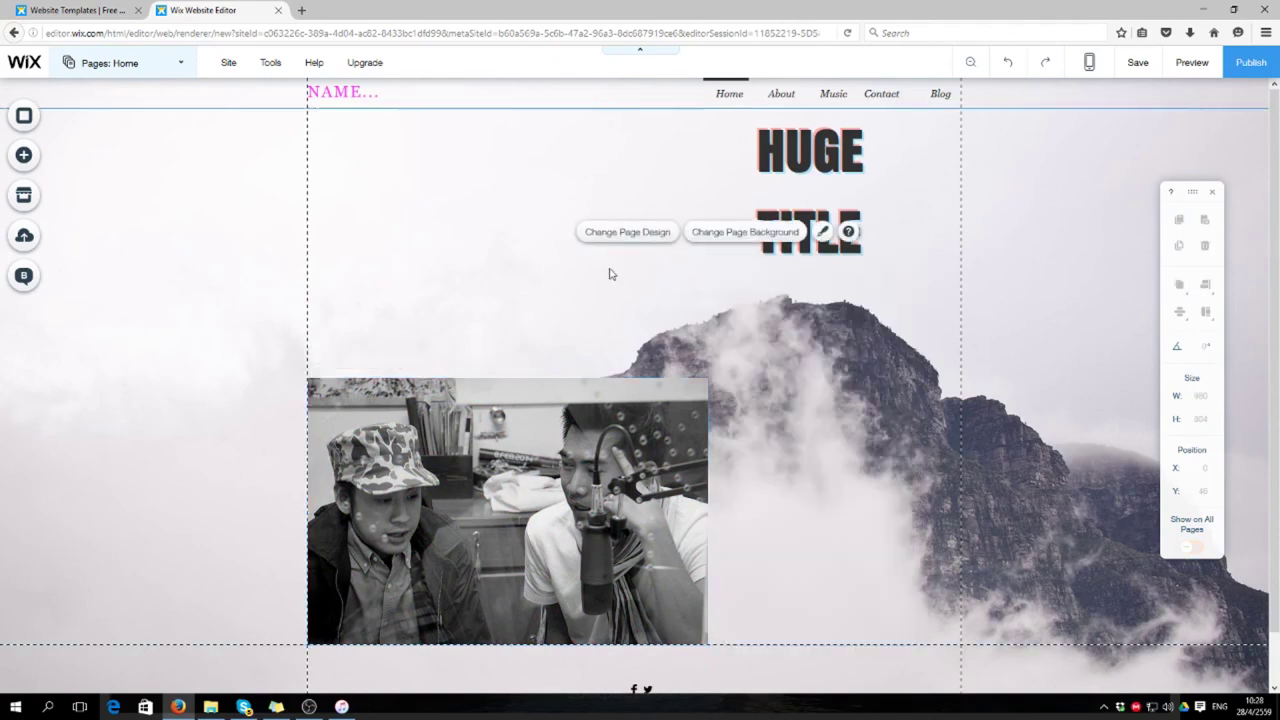
# Step: Shrink the black-and-white photo to about 461 by 292 and move it directly below the header at X 0, Y 46
pyautogui.click(648, 476)
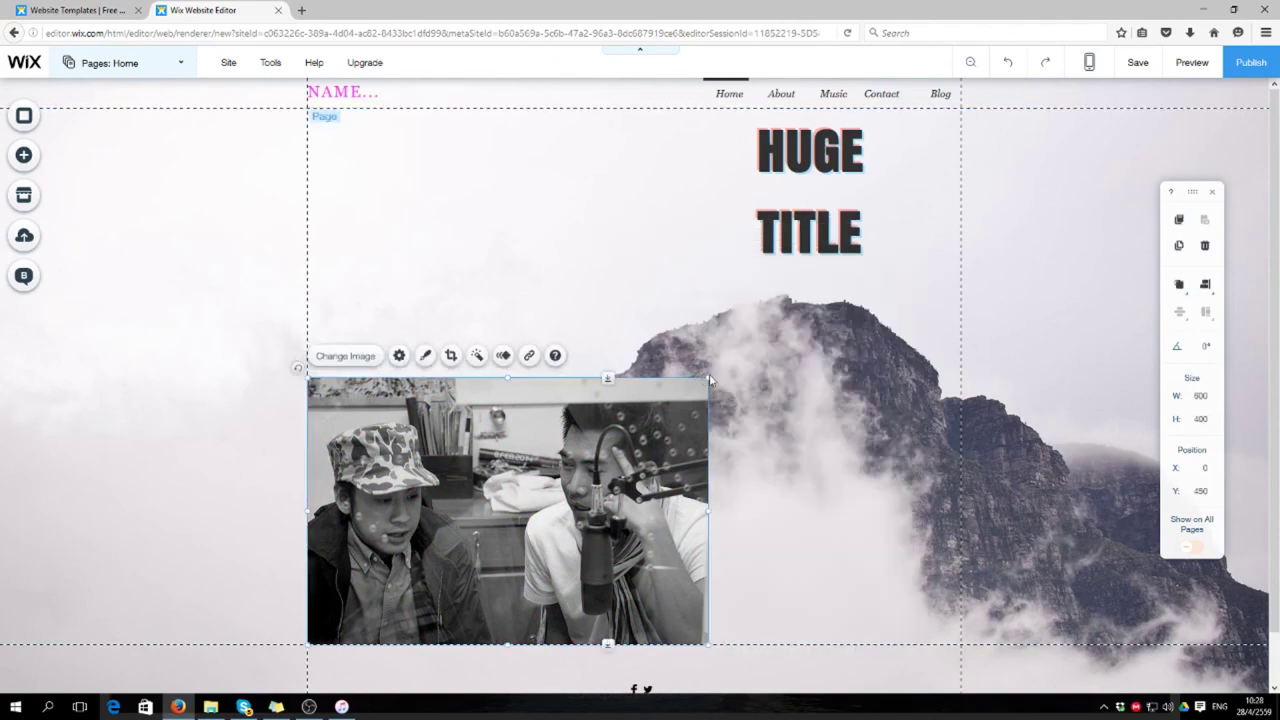
pyautogui.moveTo(707, 376); pyautogui.dragTo(615, 450)
pyautogui.moveTo(496, 560); pyautogui.dragTo(497, 222)
pyautogui.moveTo(525, 263); pyautogui.dragTo(525, 263)
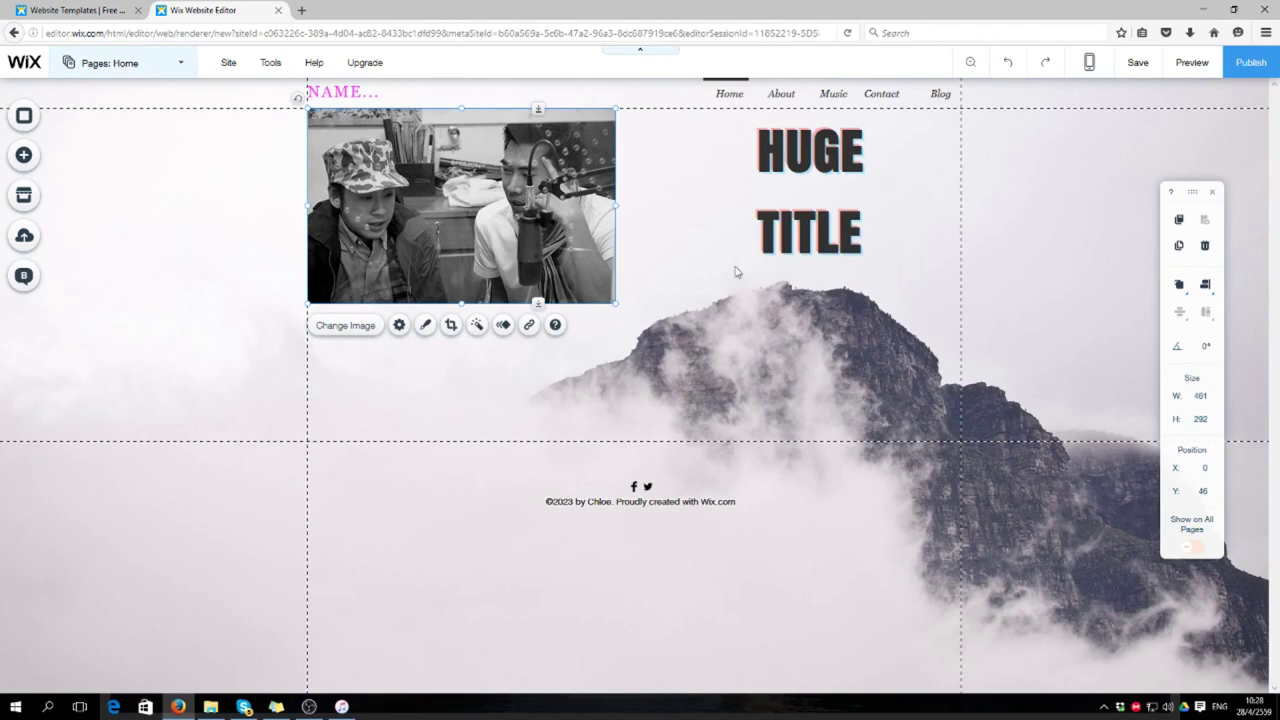
# Step: Change the color of the "NAME..." site title in the header to dark grey from the site colors
pyautogui.click(834, 218)
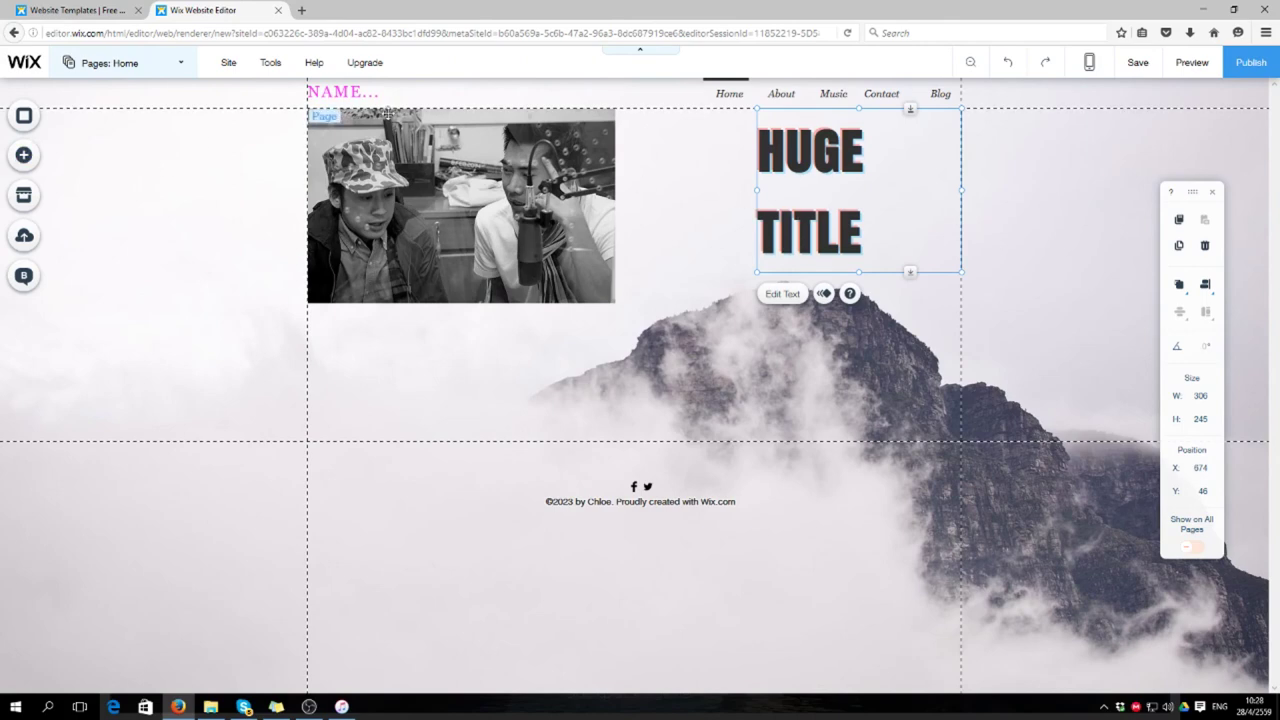
pyautogui.click(346, 91)
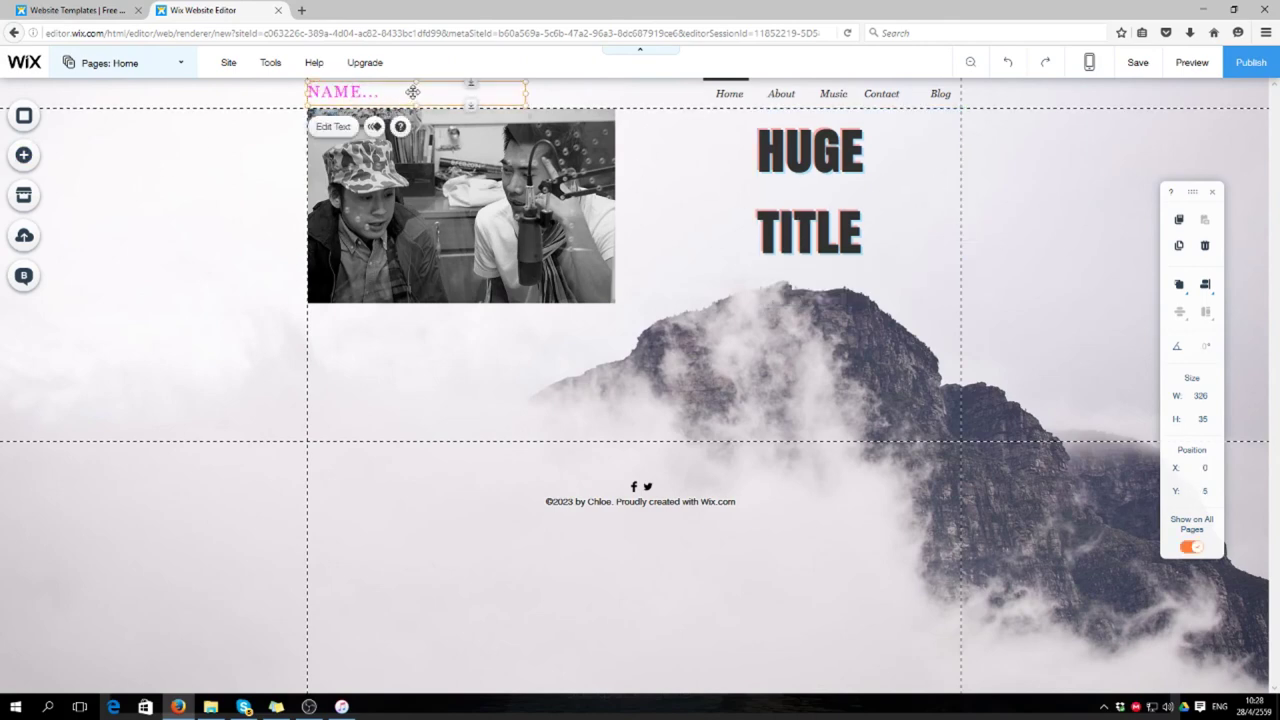
pyautogui.click(340, 127)
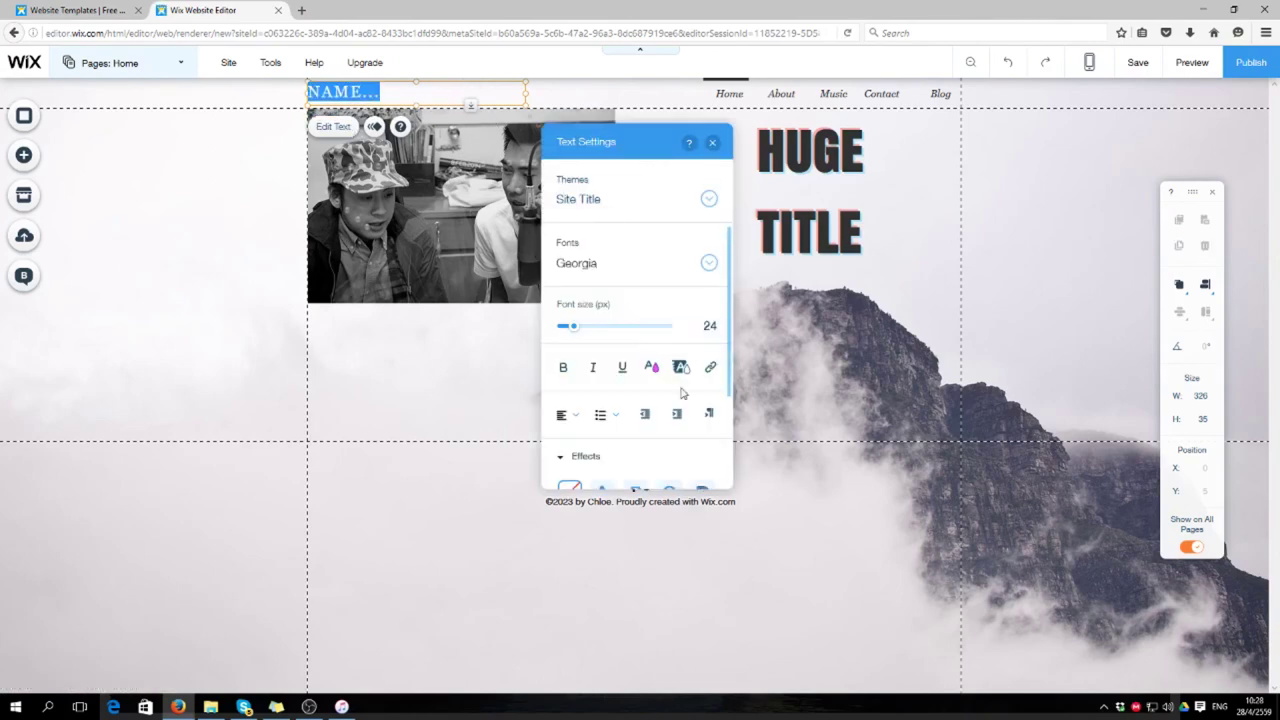
pyautogui.scroll(-1, 581, 353)
pyautogui.click(651, 327)
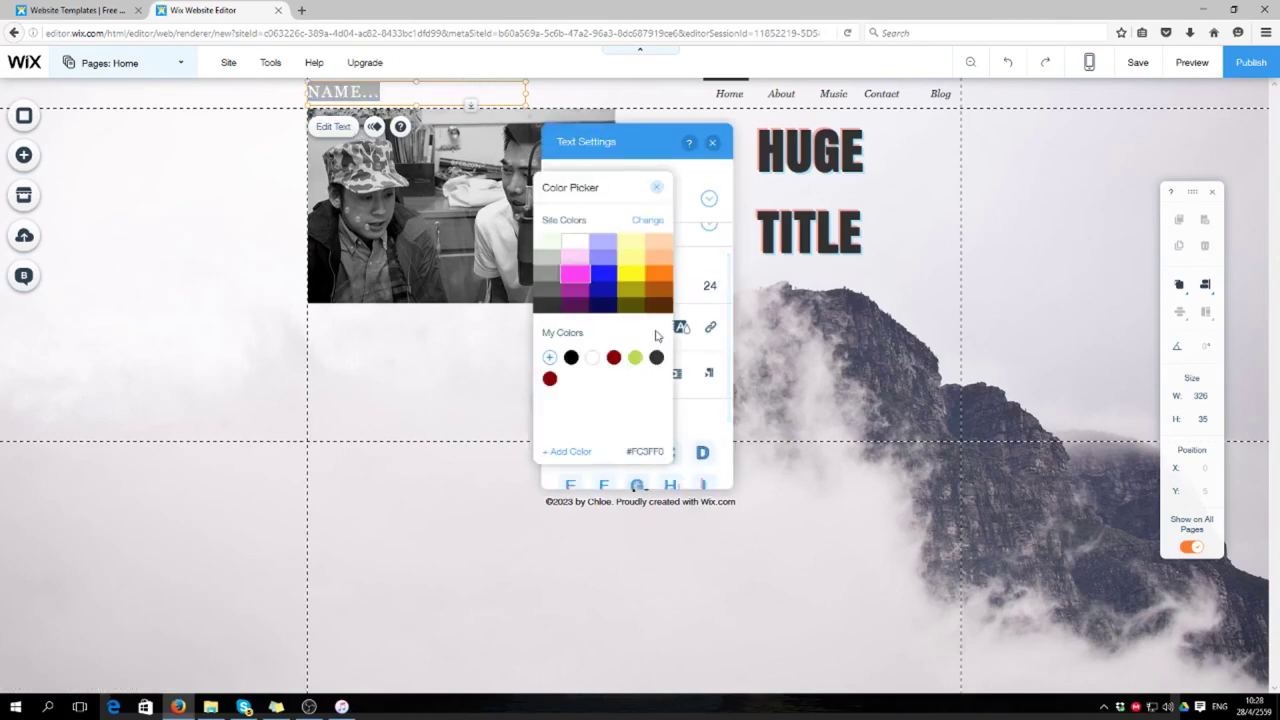
pyautogui.click(547, 306)
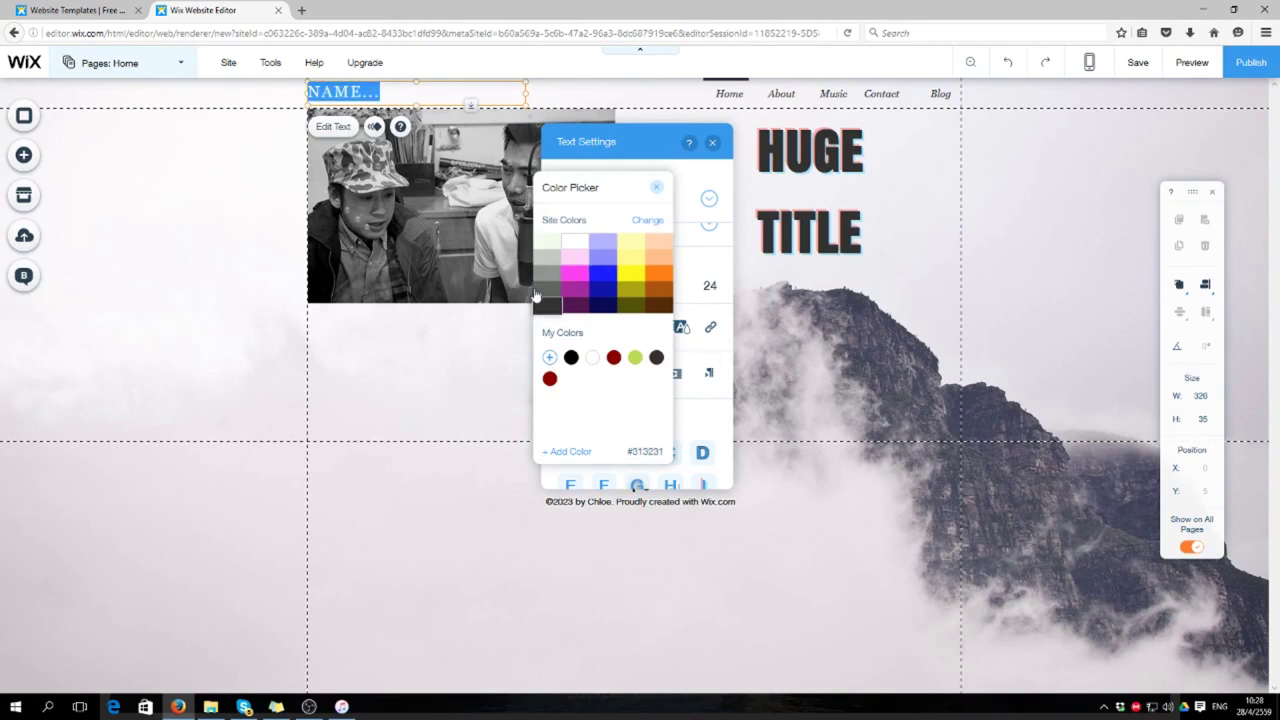
pyautogui.click(537, 292)
pyautogui.click(711, 396)
pyautogui.scroll(1, 658, 251)
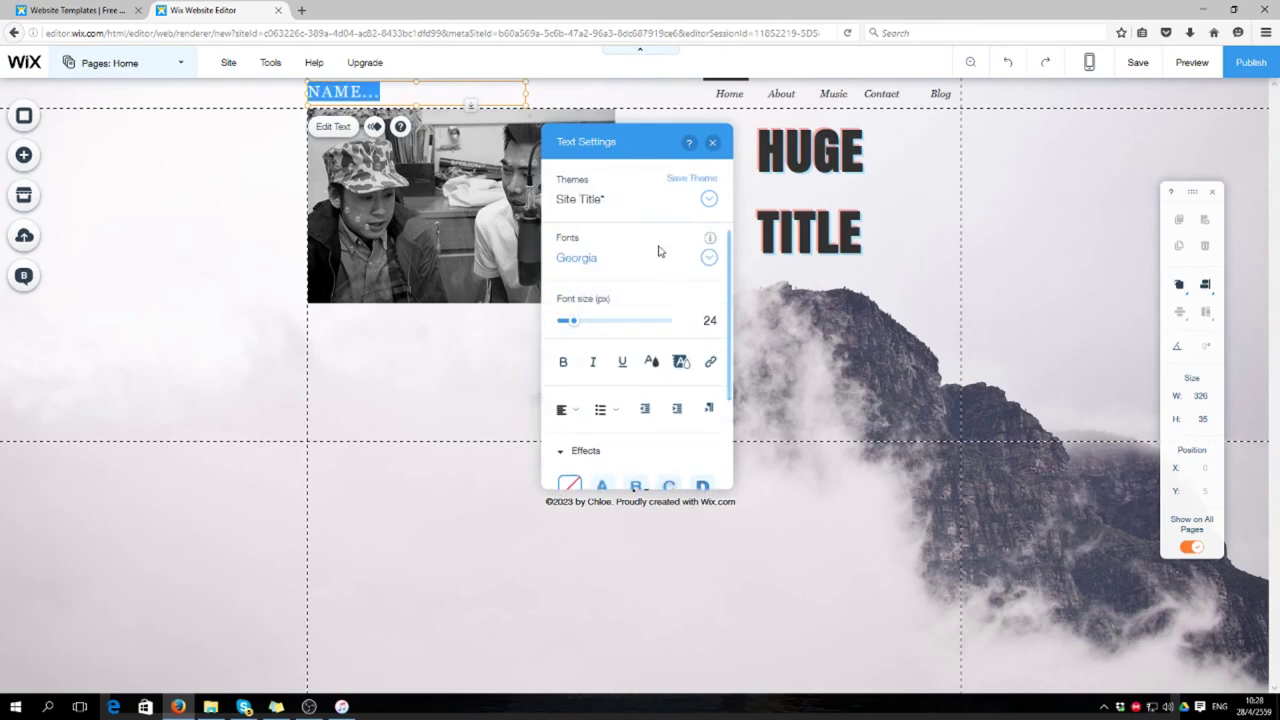
pyautogui.click(591, 201)
pyautogui.click(603, 176)
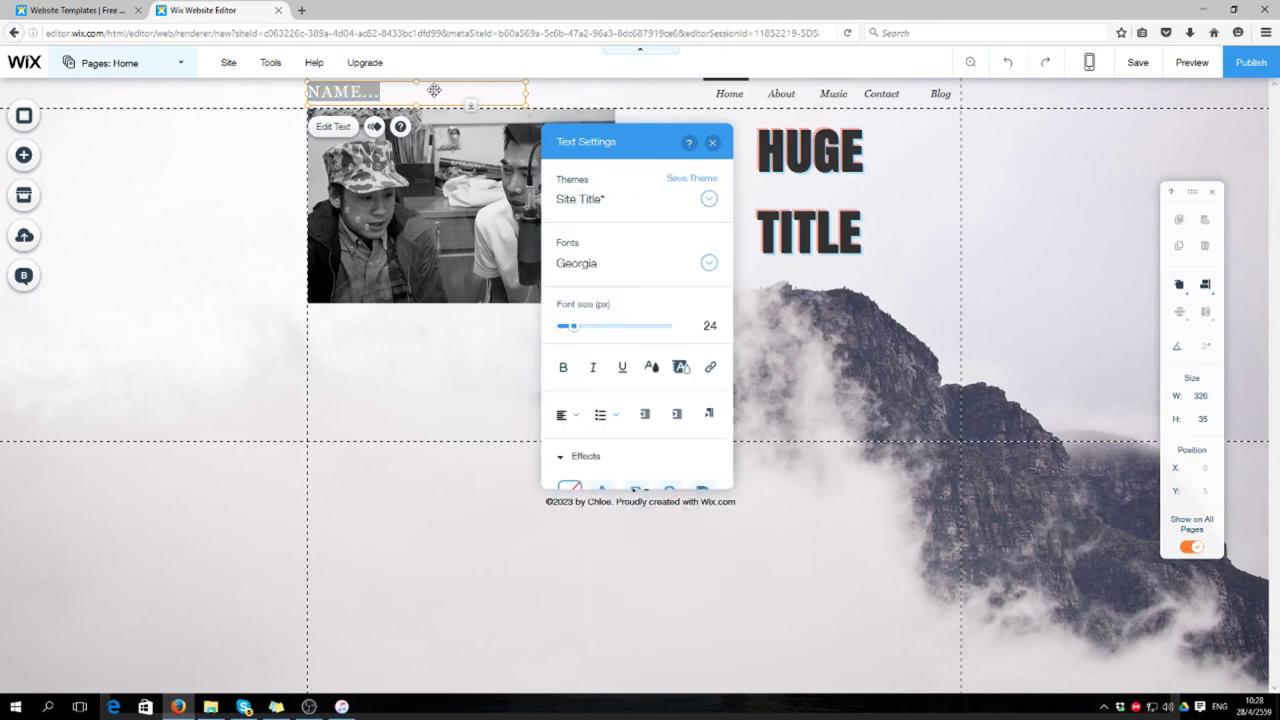
# Step: Replace the header's "NAME..." site title with the text "ชีวิตที่มีค่า" and finish editing it
pyautogui.moveTo(392, 93); pyautogui.dragTo(269, 97)
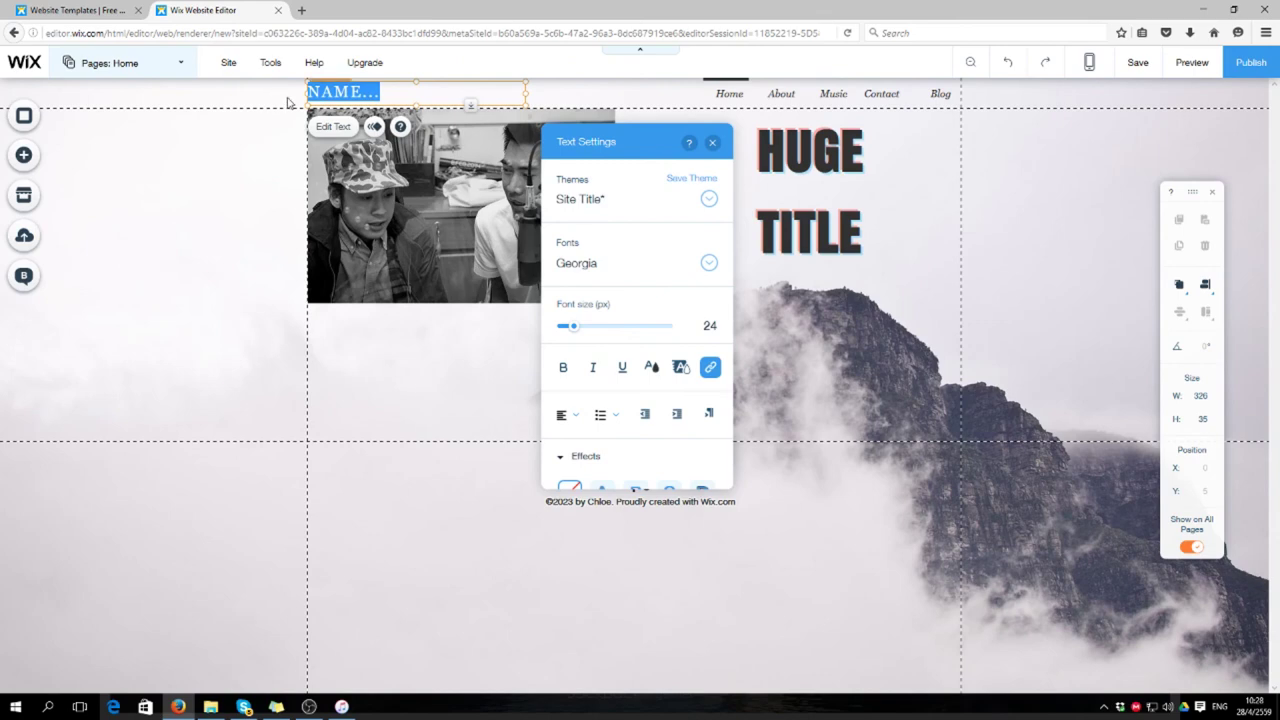
pyautogui.press('BackSpace')
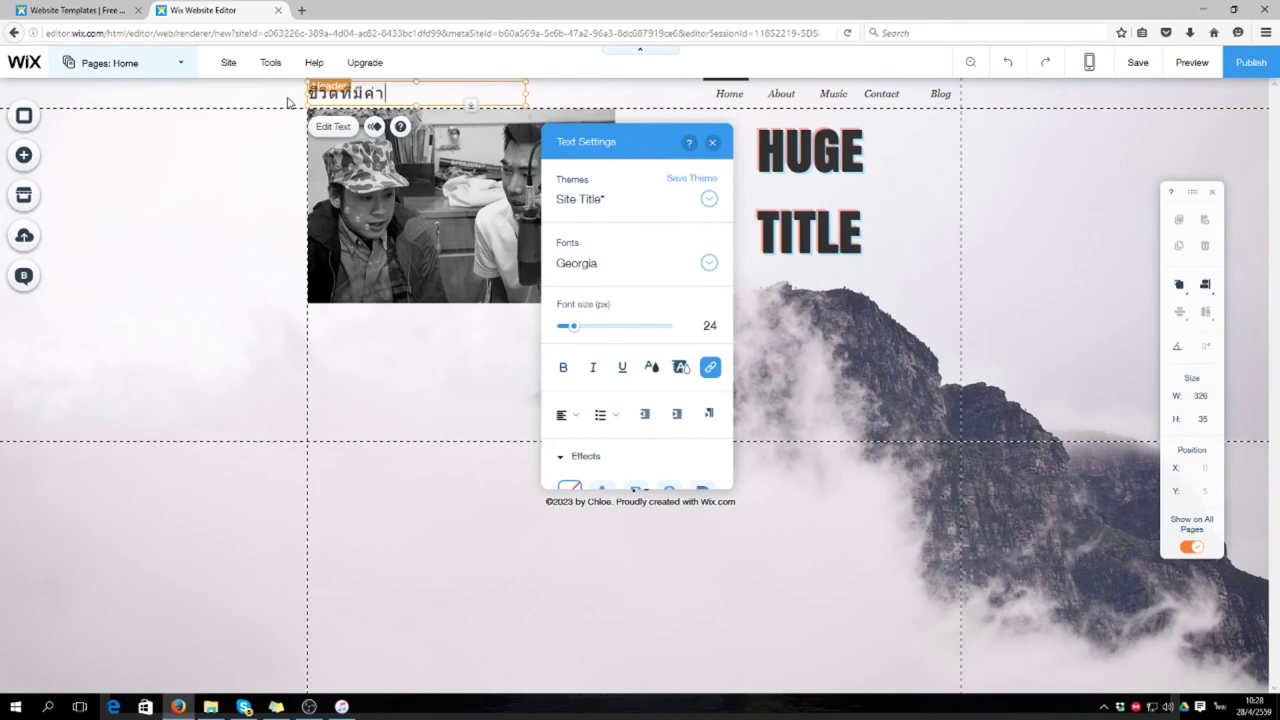
pyautogui.click(366, 356)
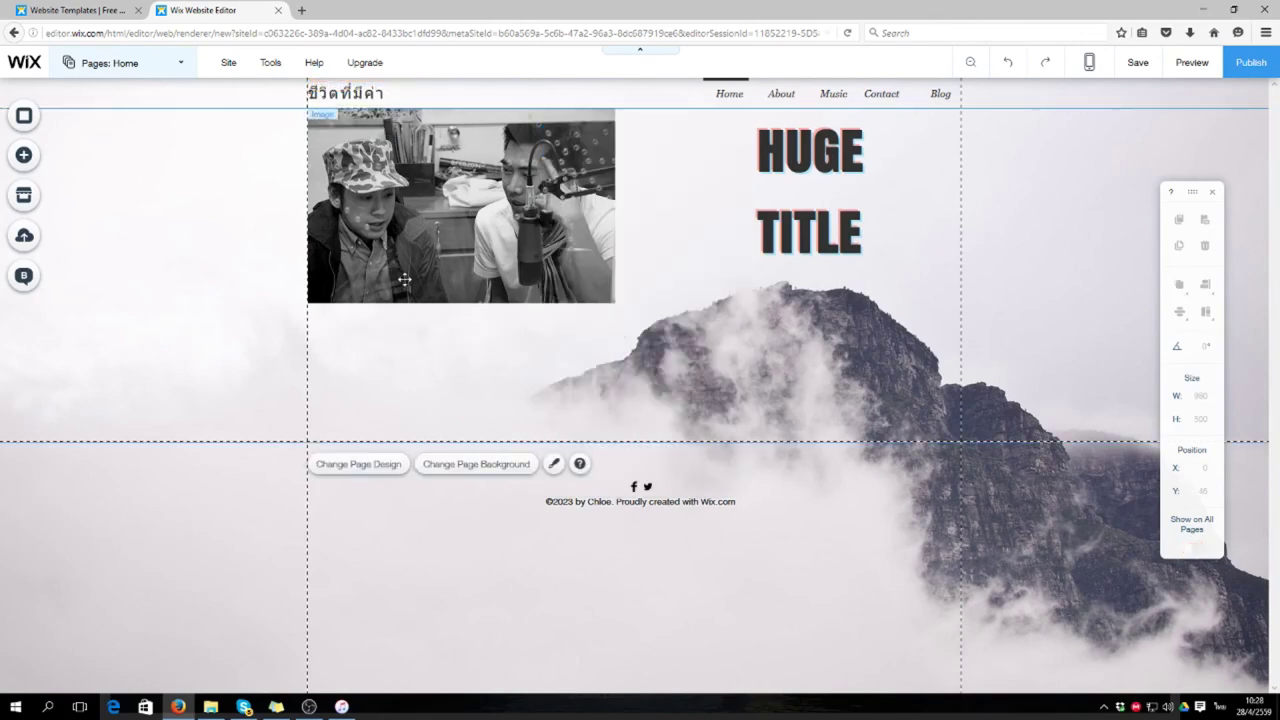
pyautogui.click(403, 274)
pyautogui.click(403, 360)
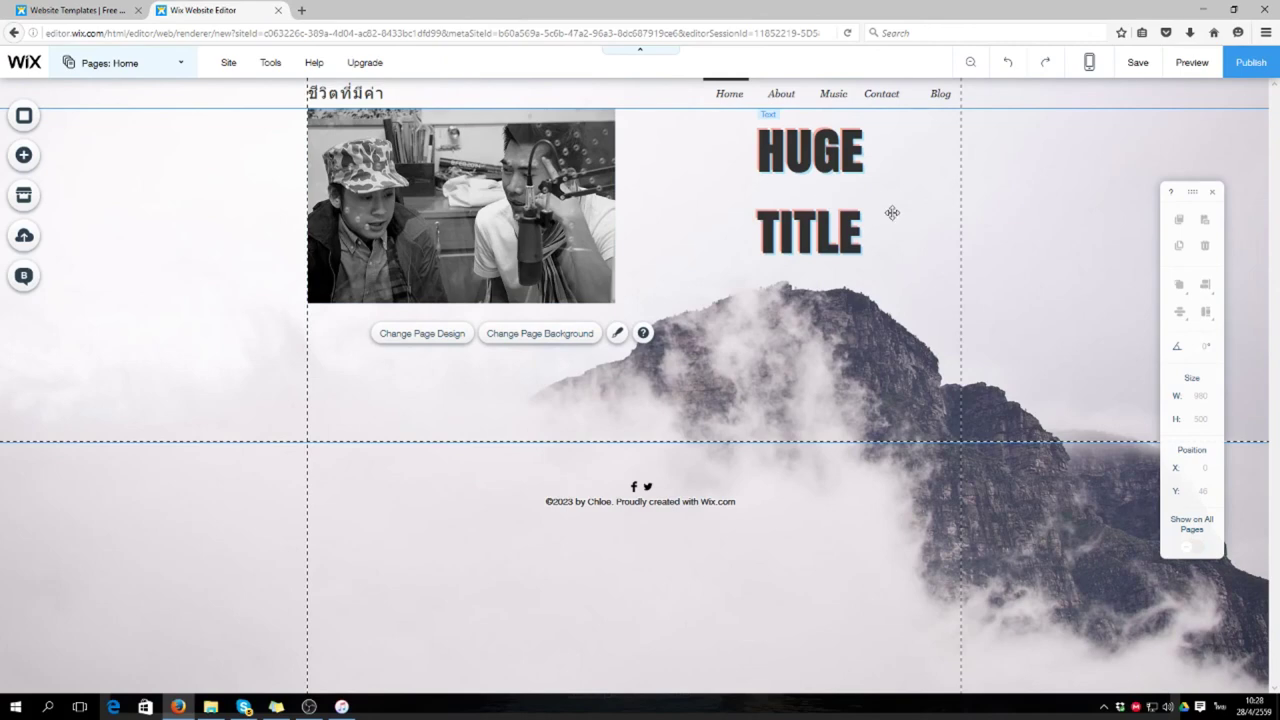
# Step: Delete the site title text from the header
pyautogui.click(354, 96)
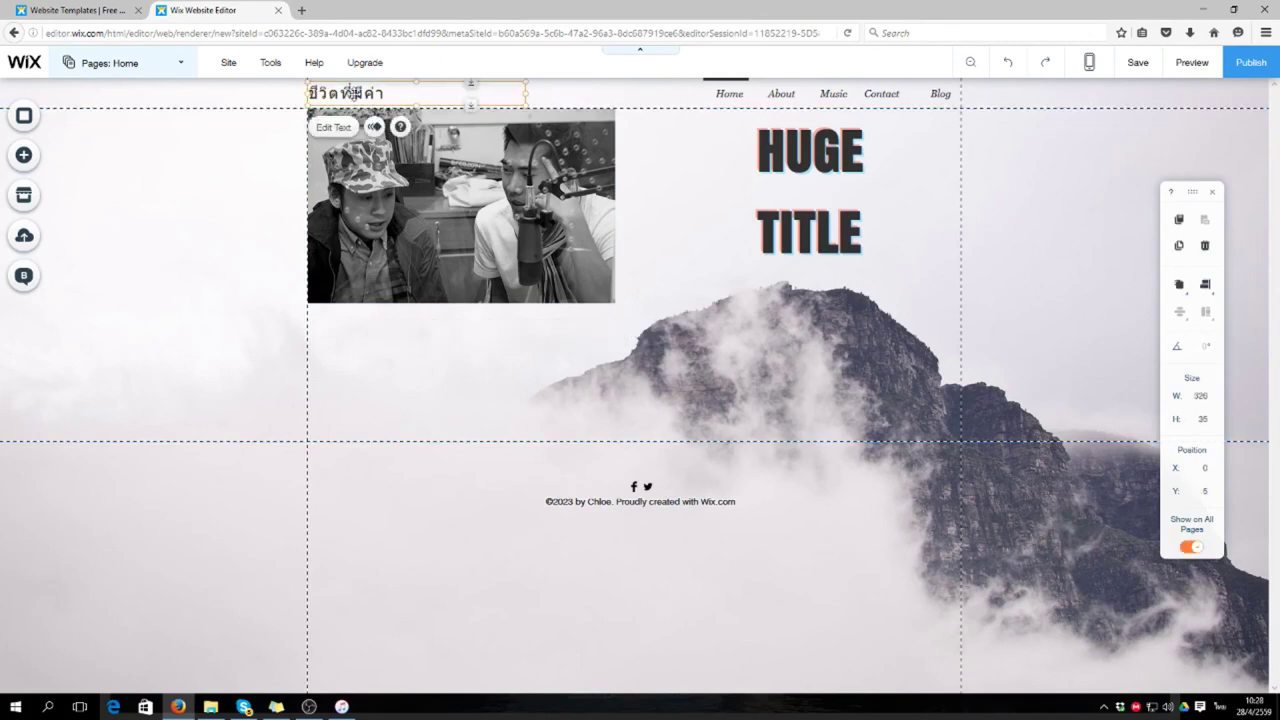
pyautogui.press('Delete')
pyautogui.click(818, 168)
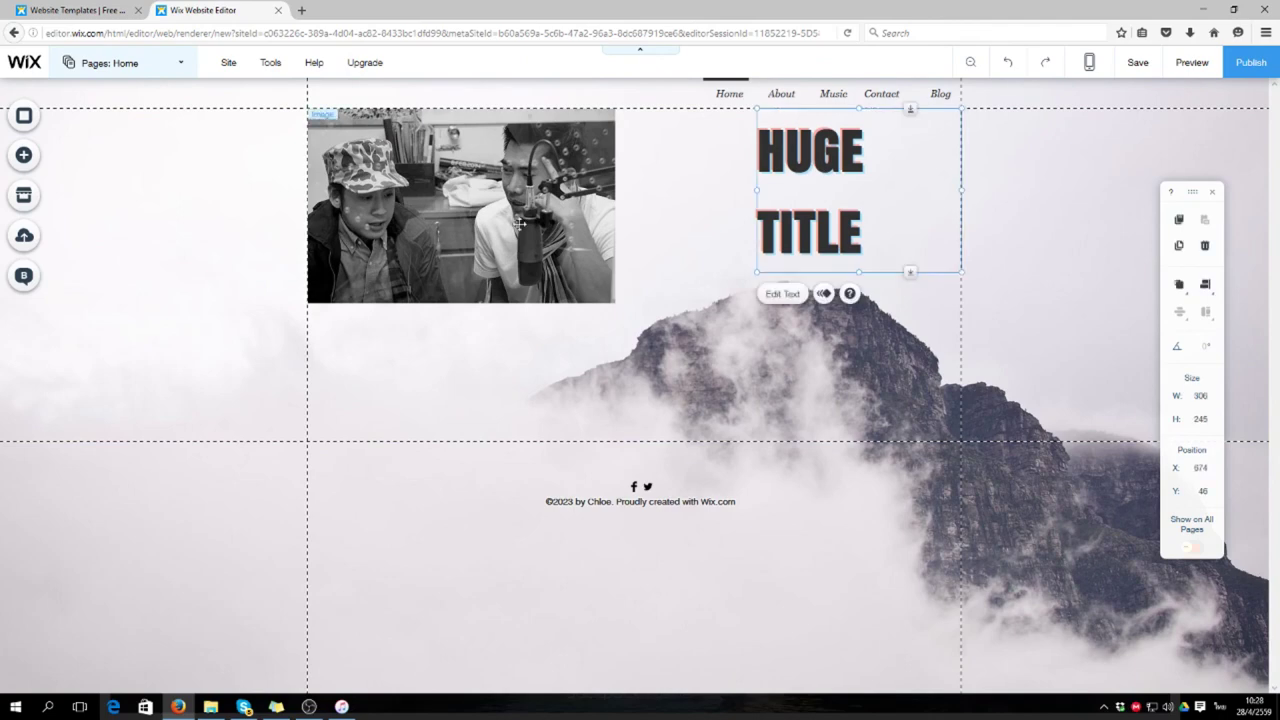
pyautogui.click(519, 223)
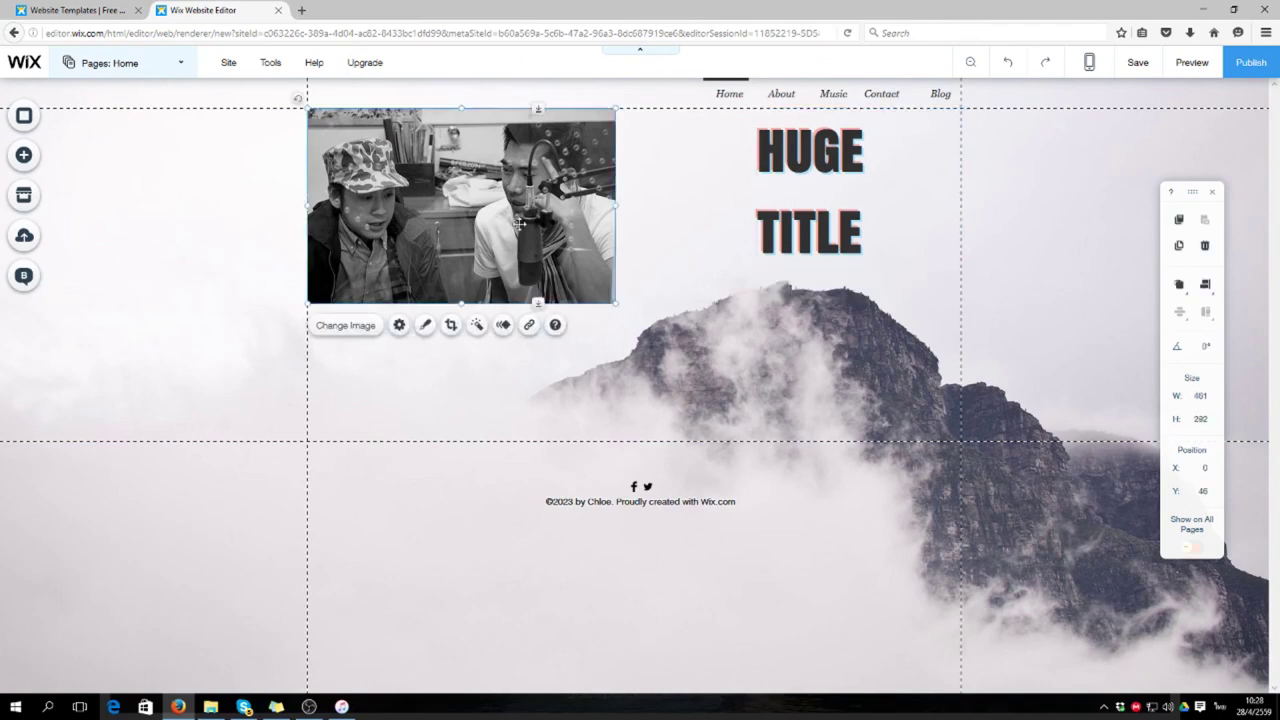
# Step: Add the Helvetica Light paragraph below the photo, enlarged to about 447 by 335 and placed at X 7, Y 360
pyautogui.click(30, 162)
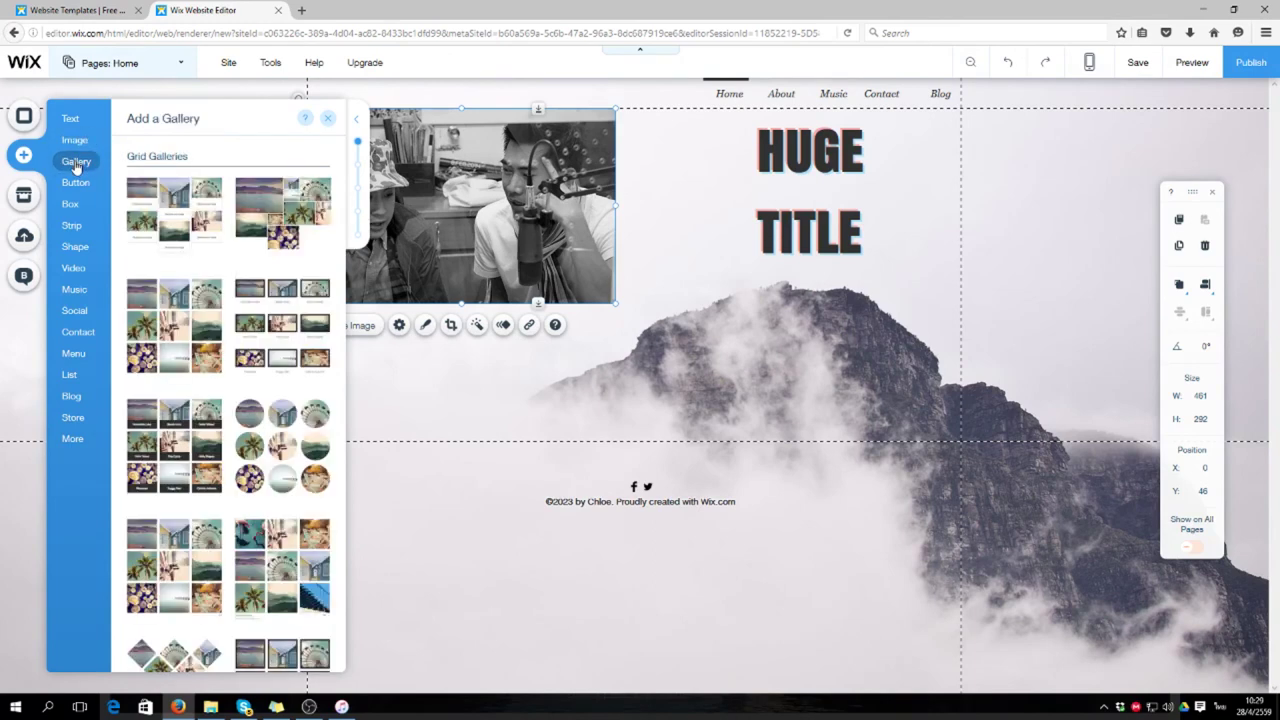
pyautogui.moveTo(76, 124)
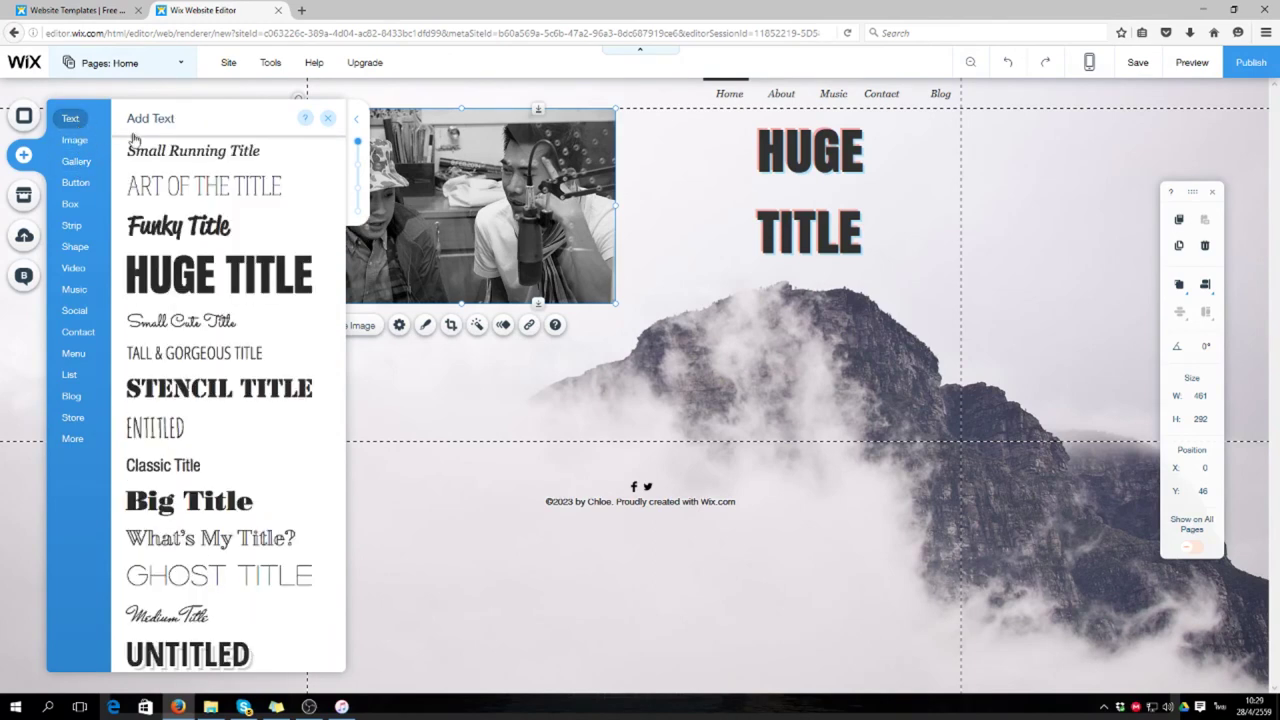
pyautogui.scroll(-10, 134, 140)
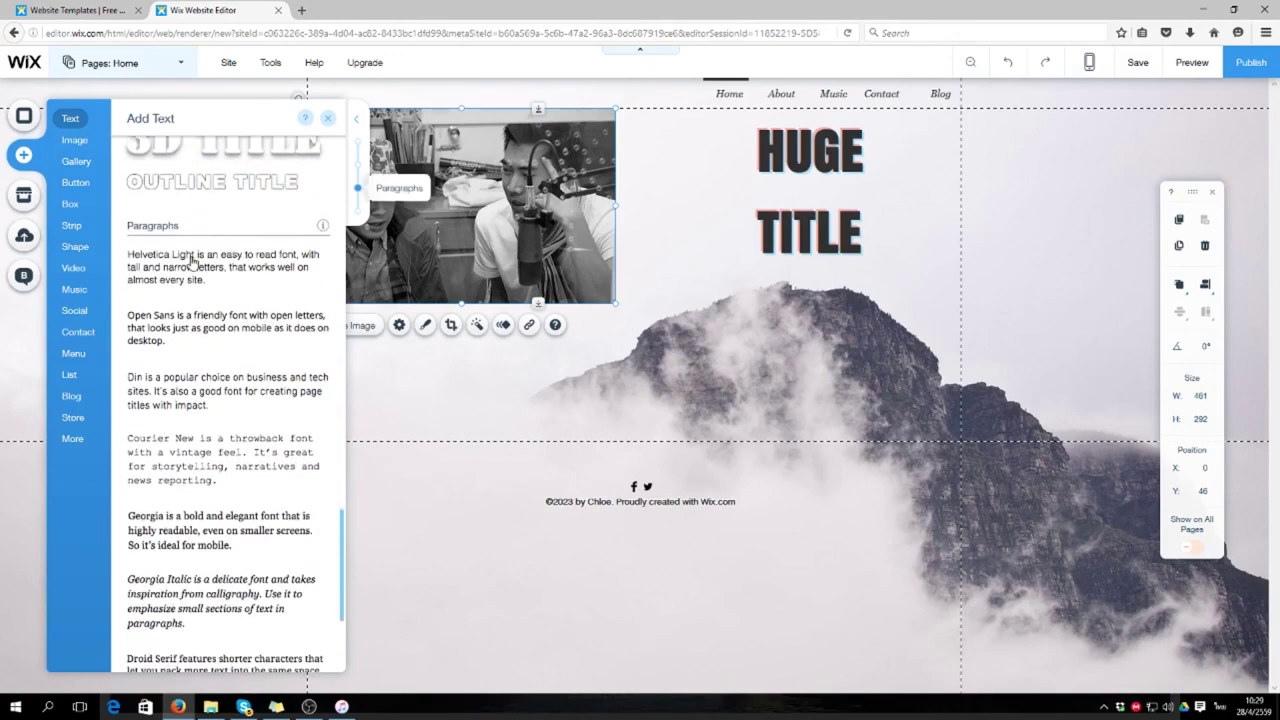
pyautogui.moveTo(192, 260); pyautogui.dragTo(405, 342)
pyautogui.moveTo(521, 358); pyautogui.dragTo(619, 545)
pyautogui.moveTo(359, 335); pyautogui.dragTo(351, 332)
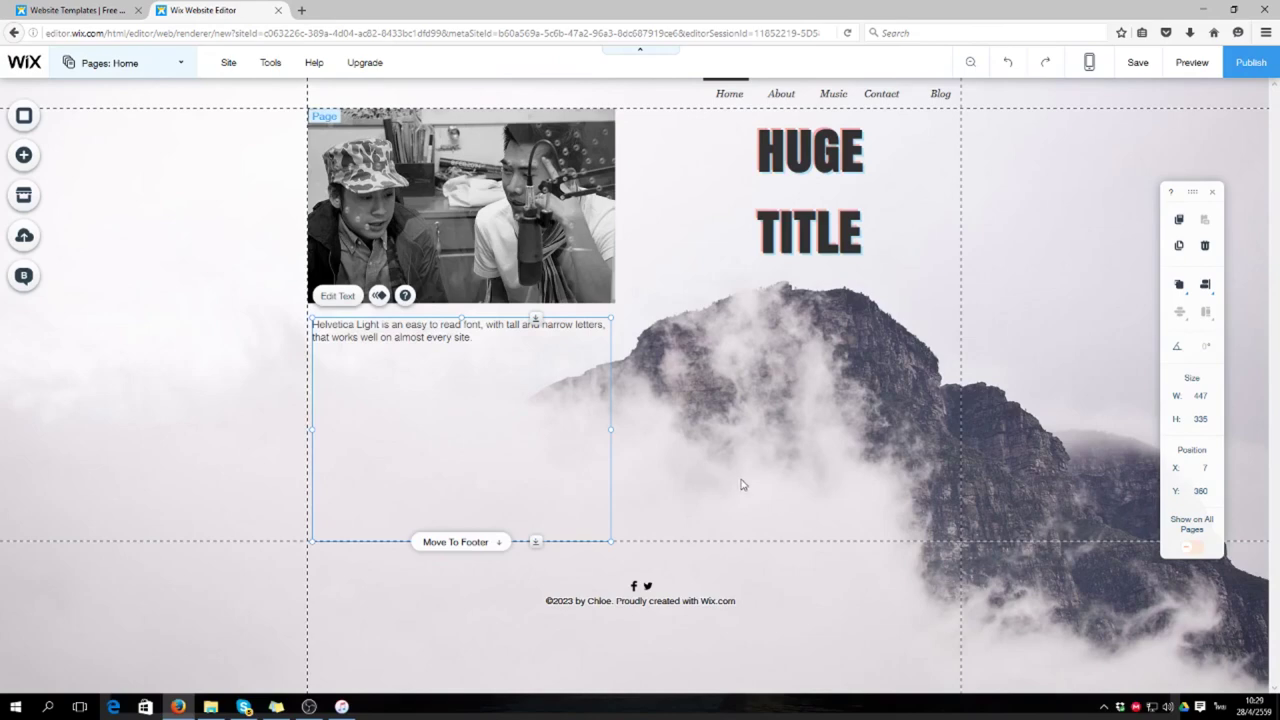
# Step: Open the Free Wix Clip Art collection for adding an image to the page
pyautogui.click(55, 157)
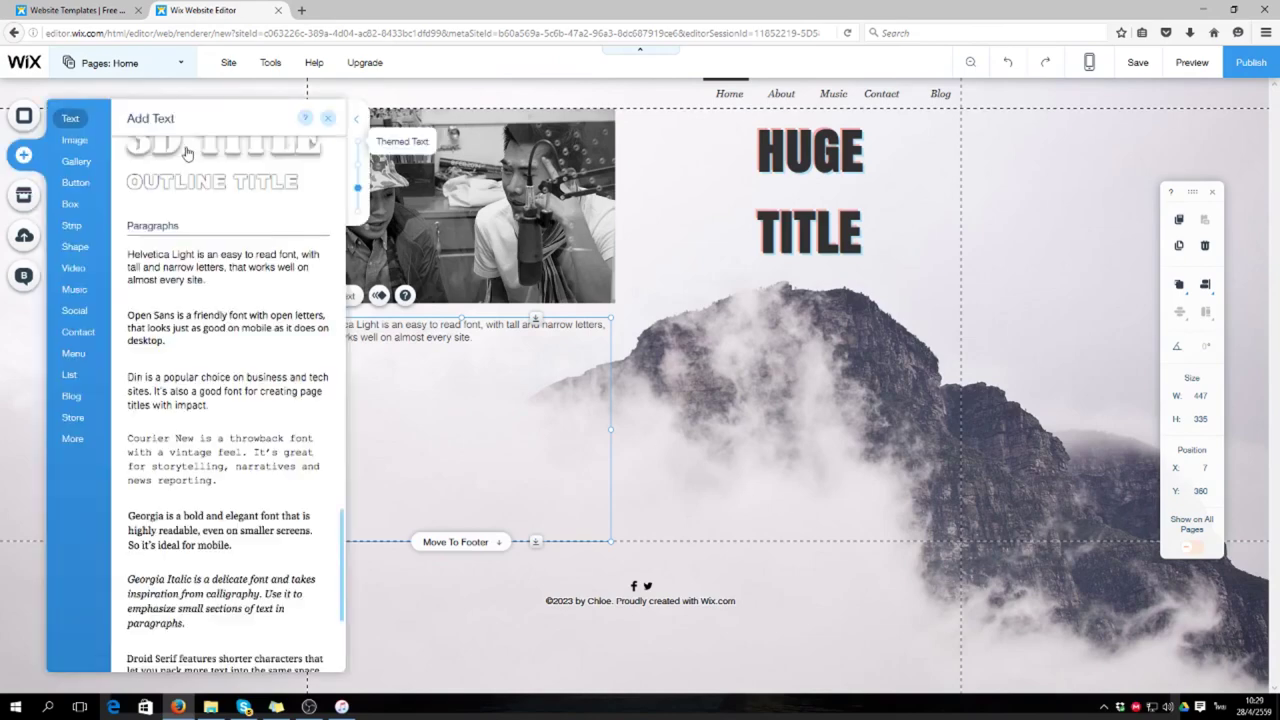
pyautogui.click(74, 142)
pyautogui.click(76, 160)
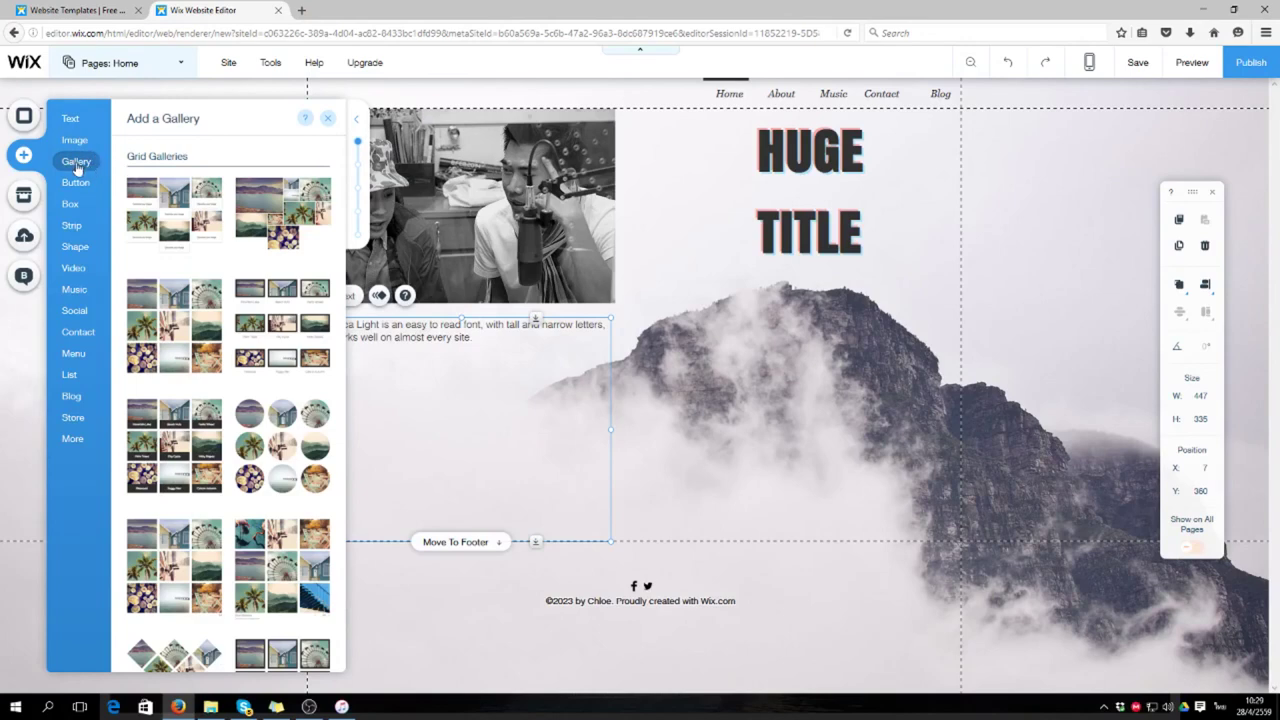
pyautogui.click(80, 145)
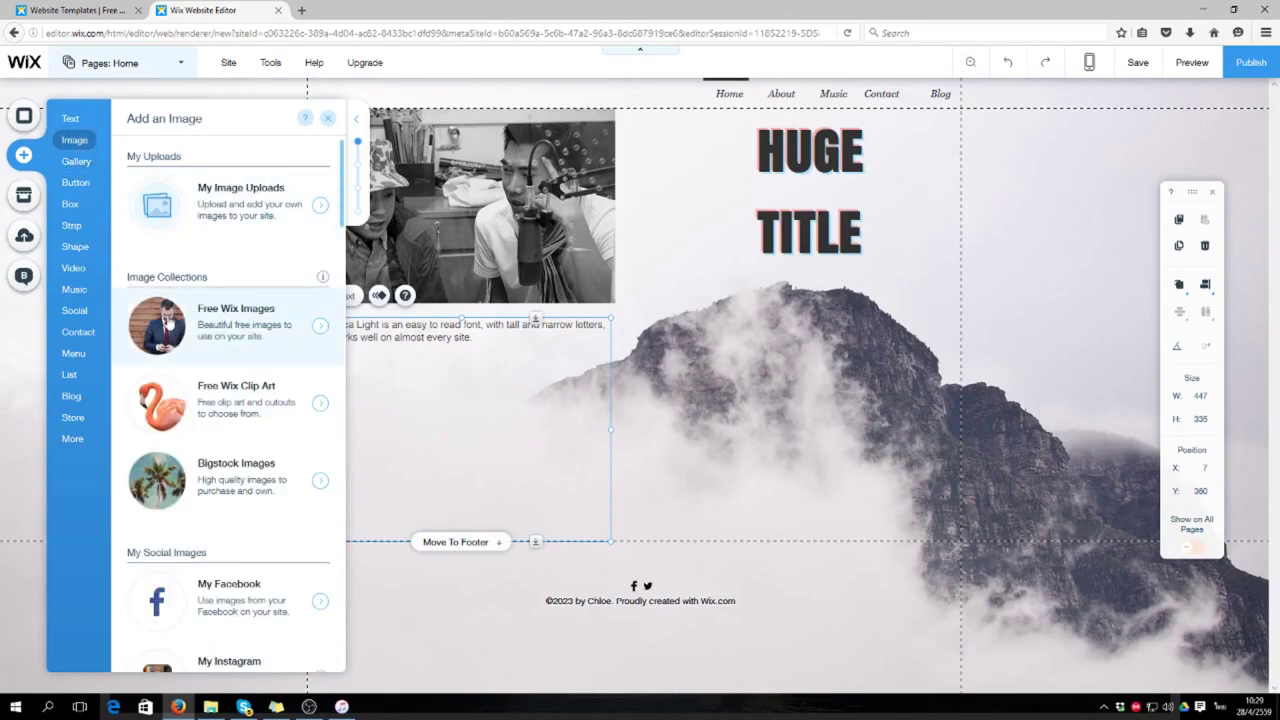
pyautogui.click(166, 410)
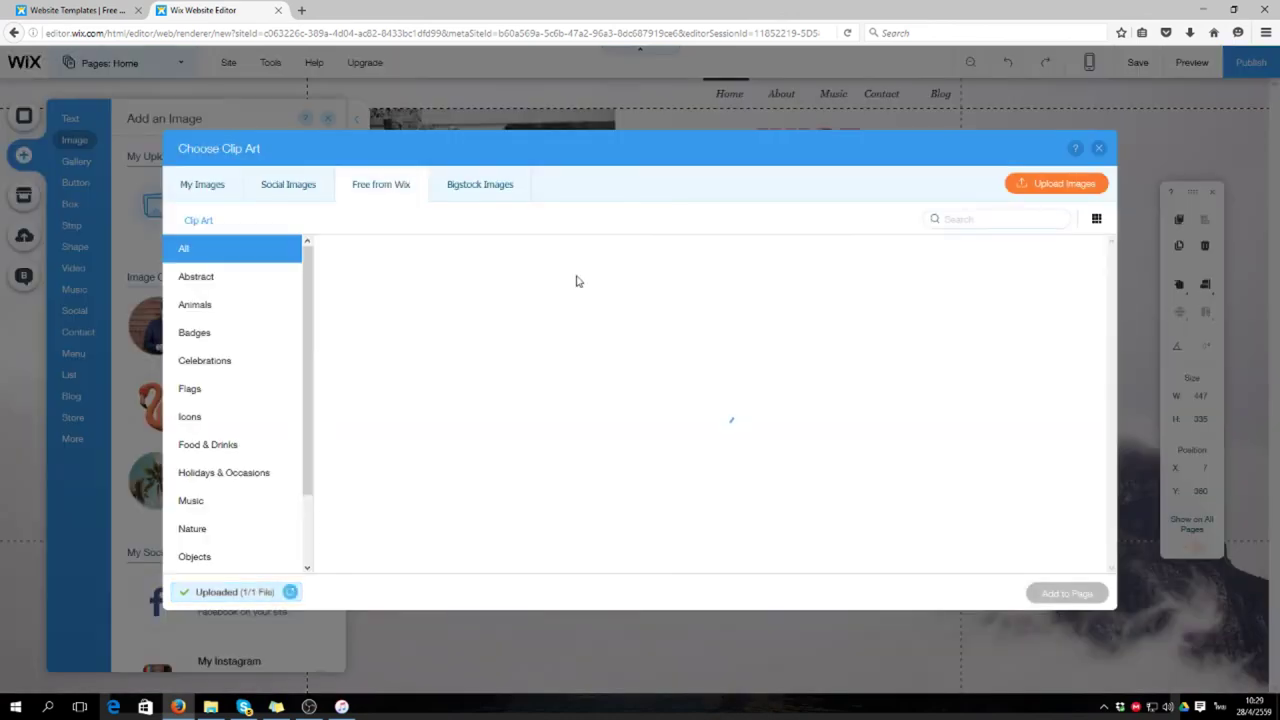
# Step: Browse all the clip art and add two black decorative leaf ornaments to the page, one plain-leaved and one with curled sprigs
pyautogui.scroll(-2, 790, 364)
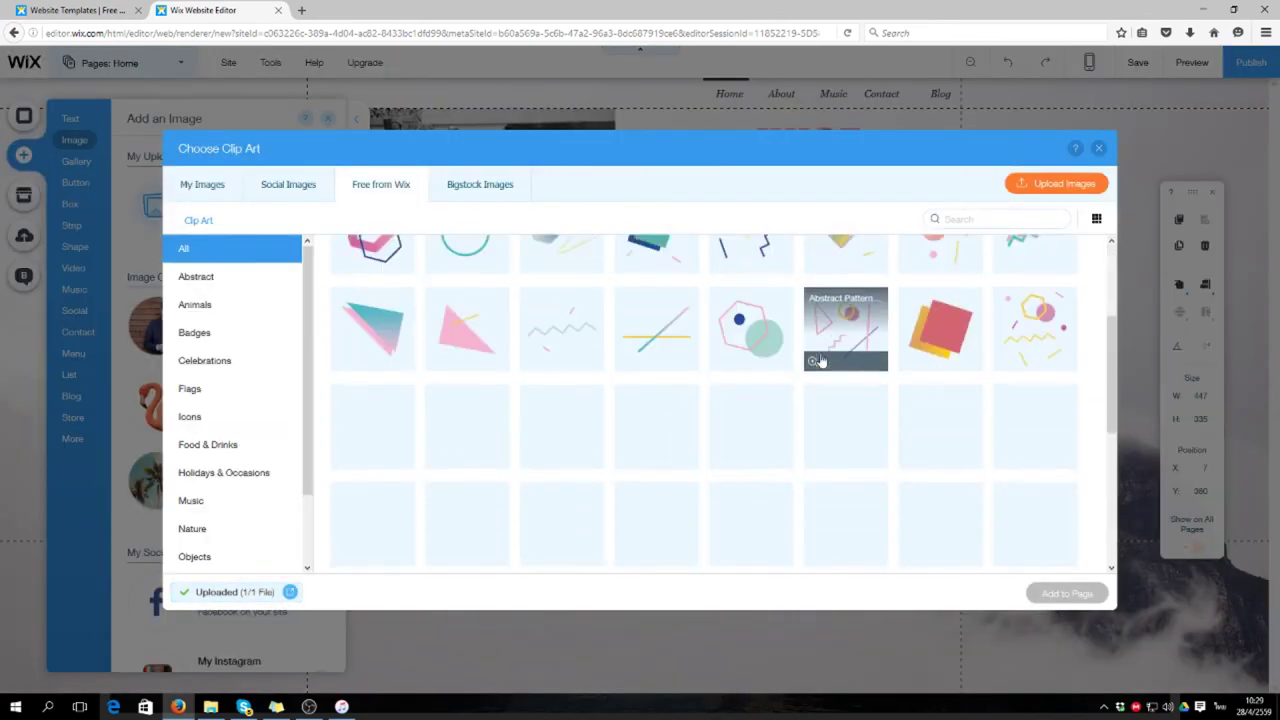
pyautogui.scroll(-5, 818, 361)
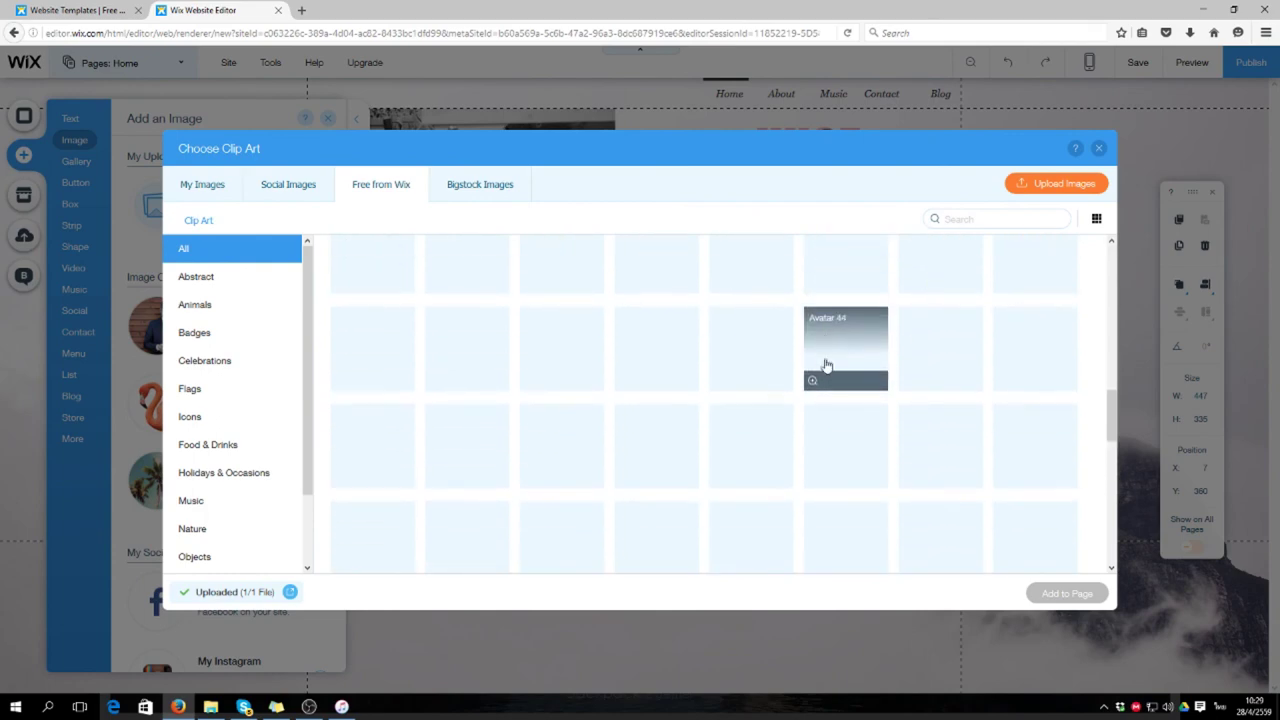
pyautogui.scroll(-5, 828, 368)
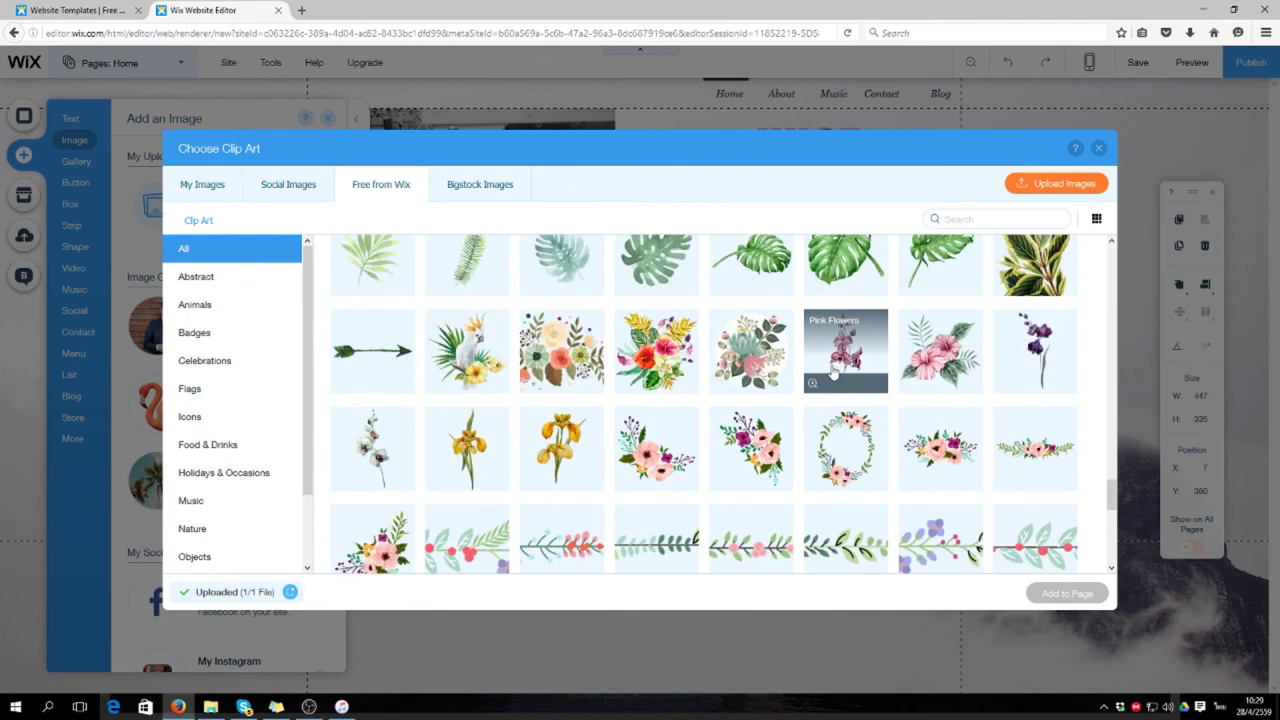
pyautogui.scroll(2, 833, 372)
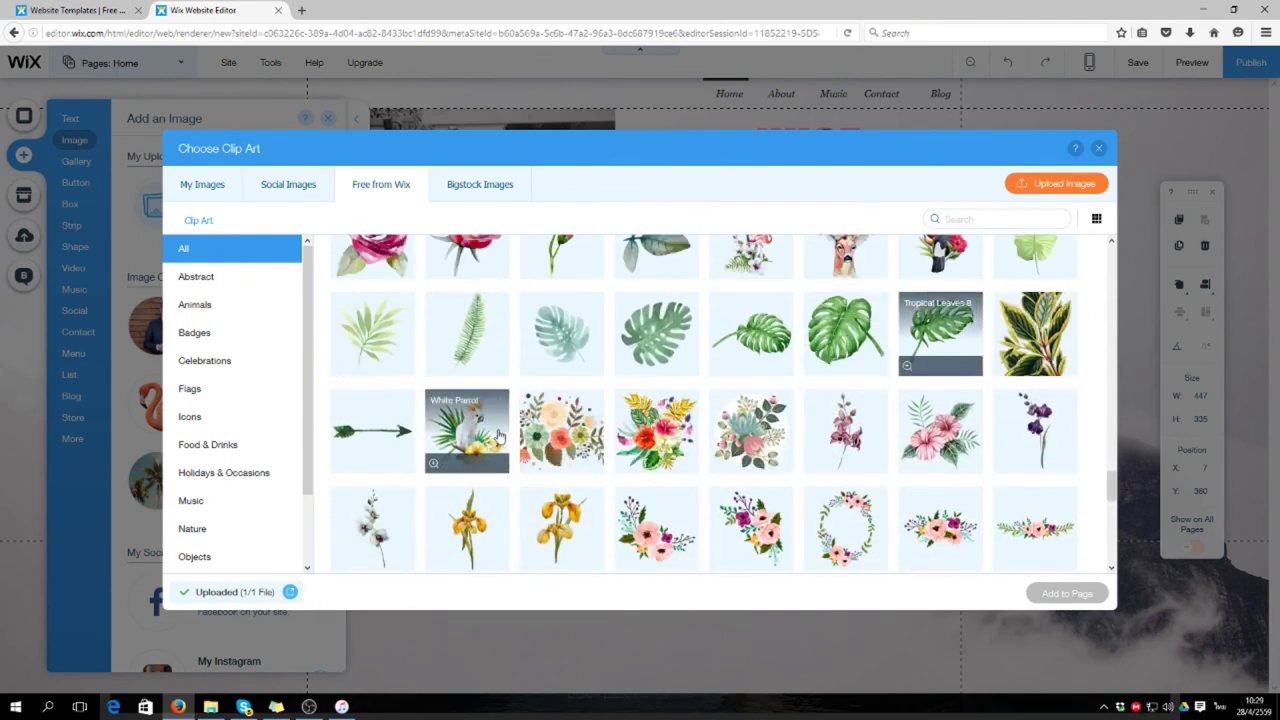
pyautogui.scroll(-3, 713, 425)
pyautogui.moveTo(717, 420)
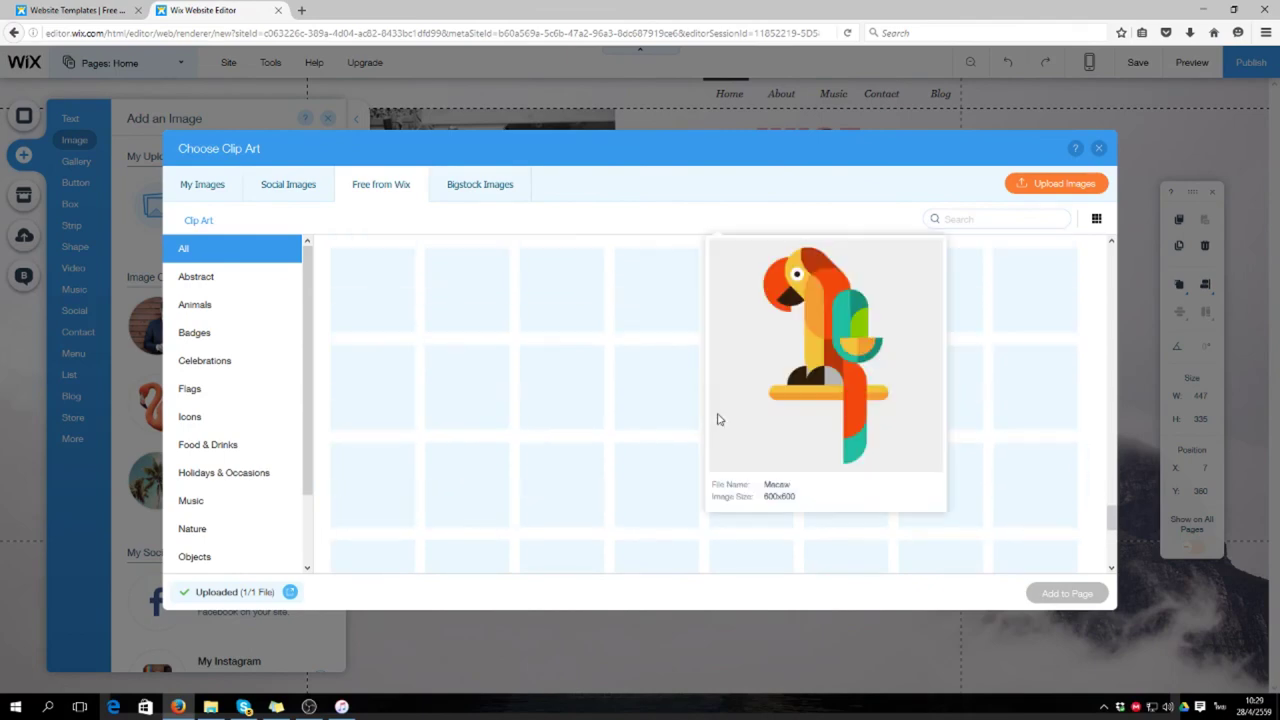
pyautogui.scroll(3, 1062, 414)
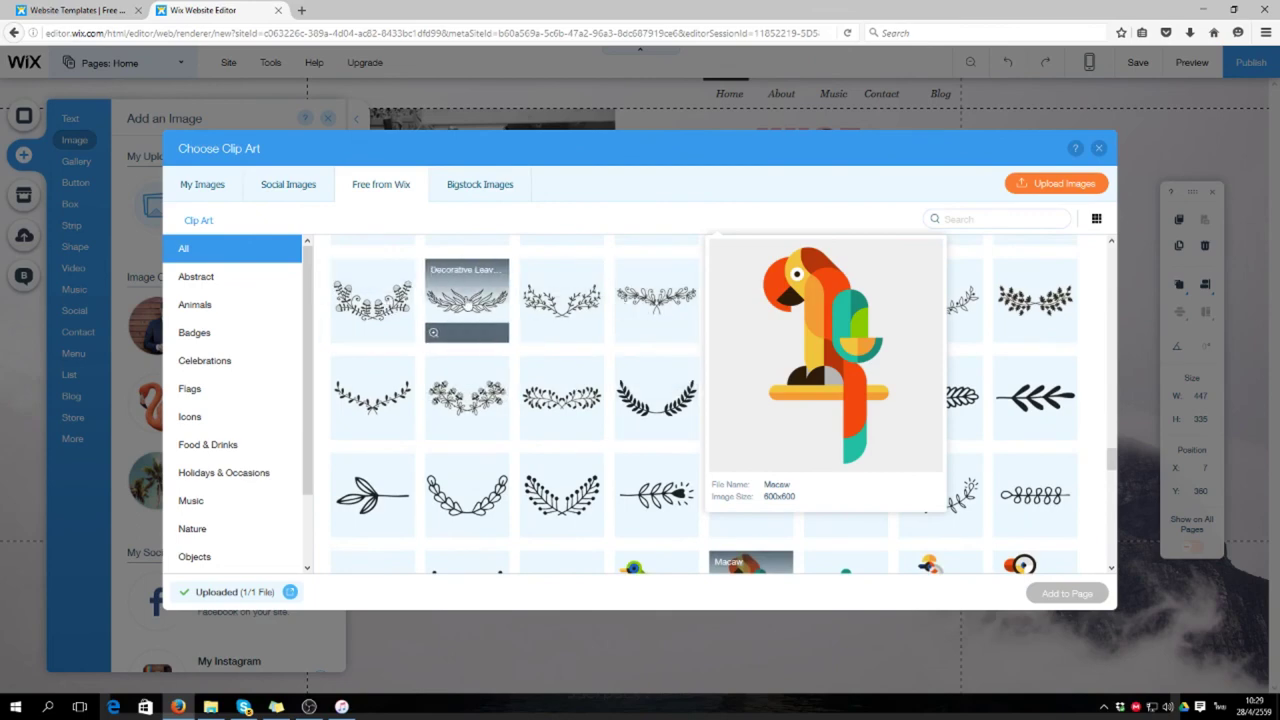
pyautogui.click(466, 300)
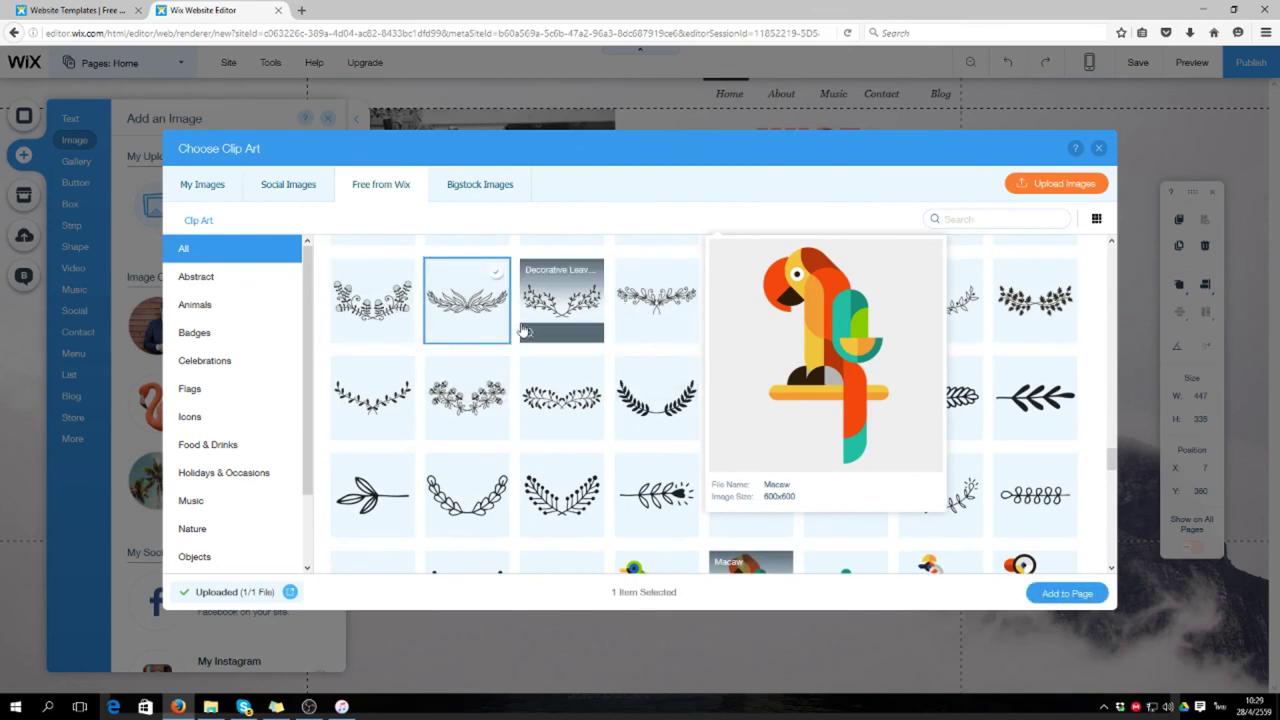
pyautogui.click(1067, 593)
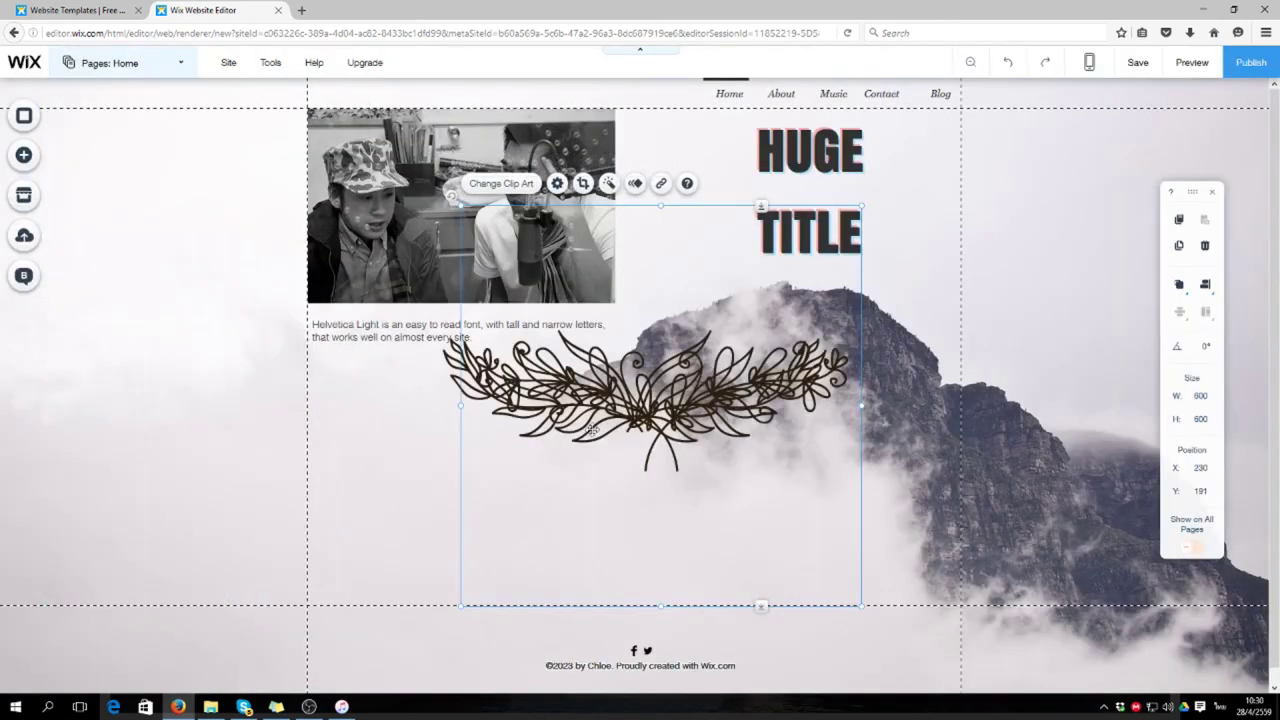
# Step: Move the curled-sprig ornament down off the plain-leaved one, then shrink the plain-leaved ornament and place it directly beneath the HUGE TITLE text
pyautogui.moveTo(757, 439); pyautogui.dragTo(662, 664)
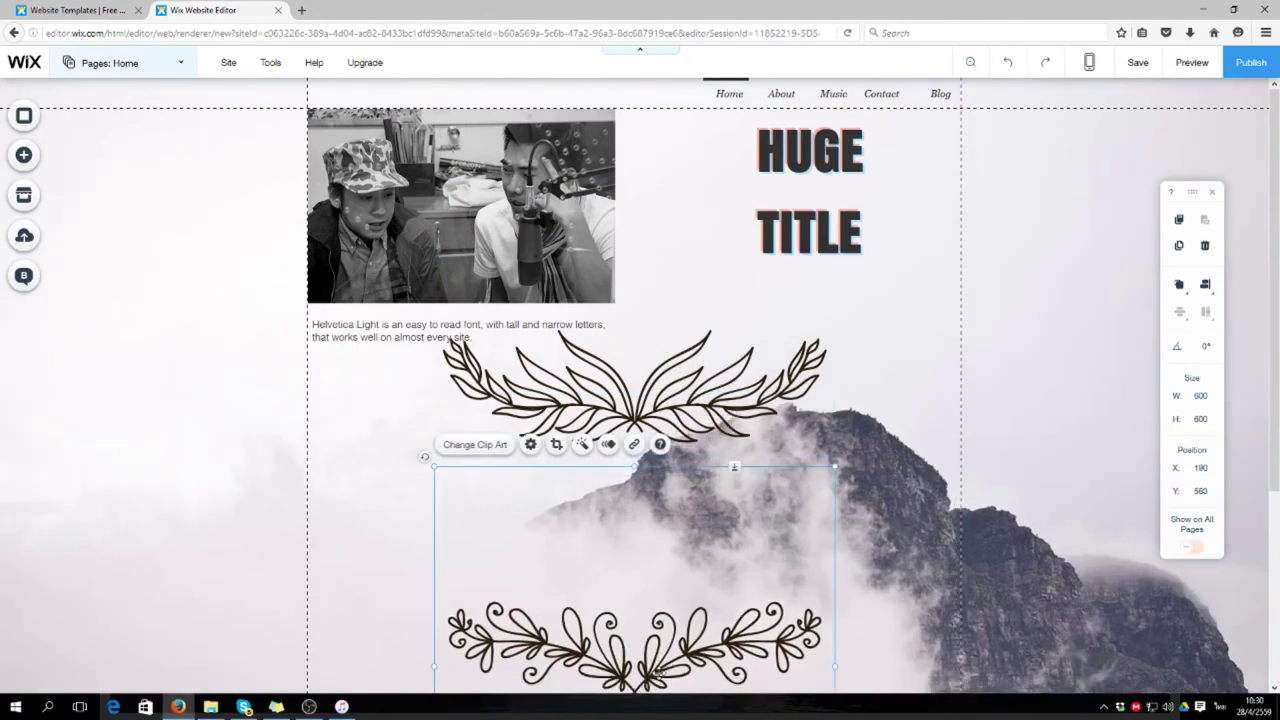
pyautogui.click(671, 360)
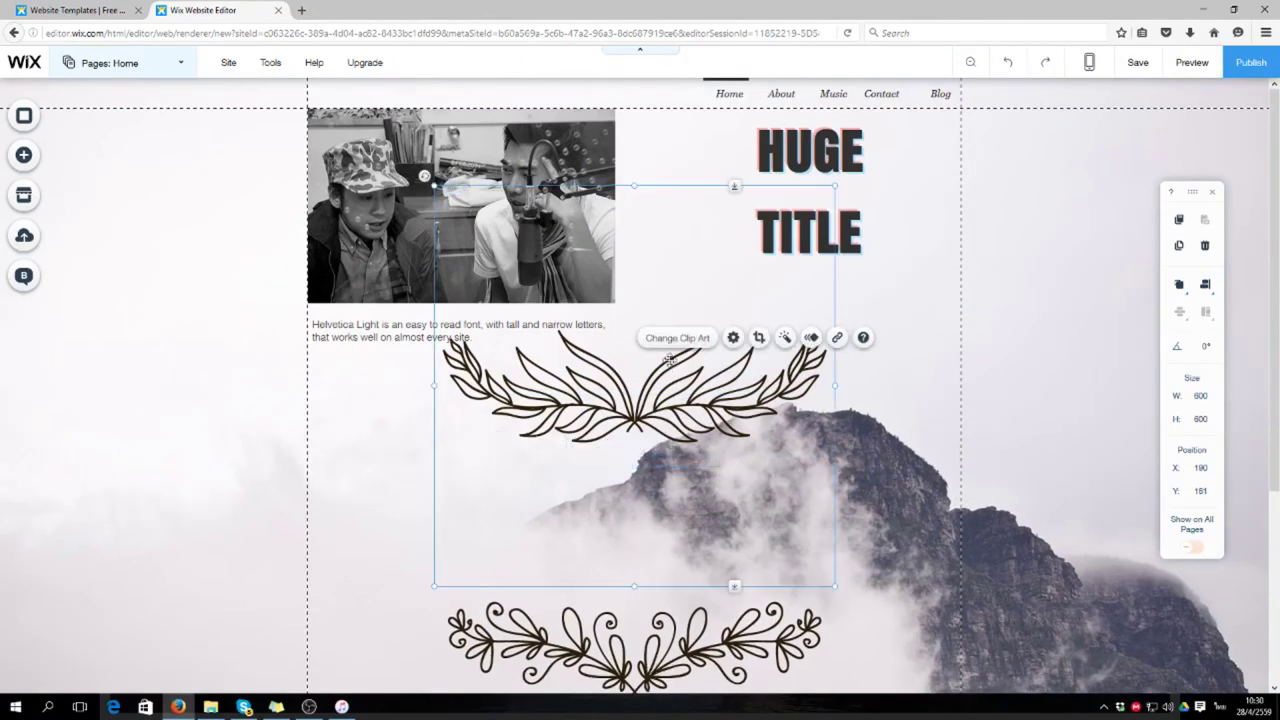
pyautogui.scroll(-3, 790, 398)
pyautogui.scroll(3, 689, 377)
pyautogui.moveTo(634, 586); pyautogui.dragTo(634, 335)
pyautogui.moveTo(636, 262); pyautogui.dragTo(794, 306)
pyautogui.click(1058, 243)
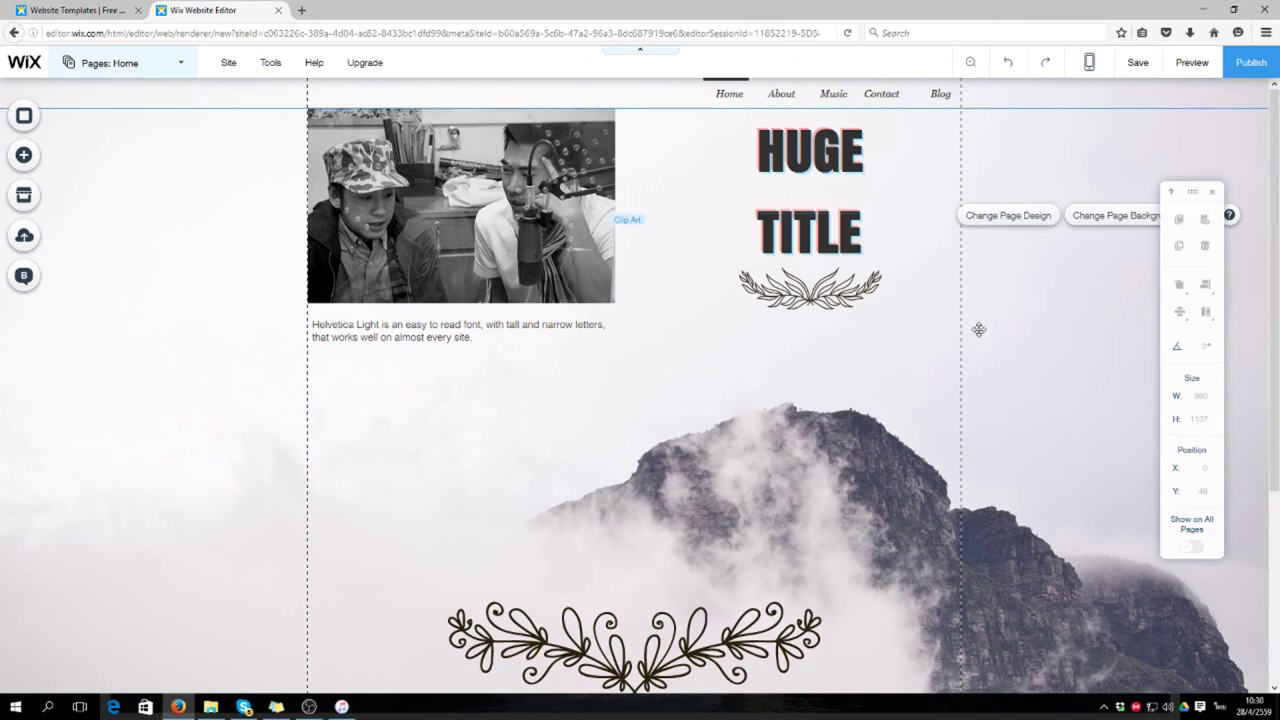
# Step: Move the large curled-sprig ornament down the page to about X 224, Y 1140, extending the page downwards
pyautogui.scroll(-2, 435, 358)
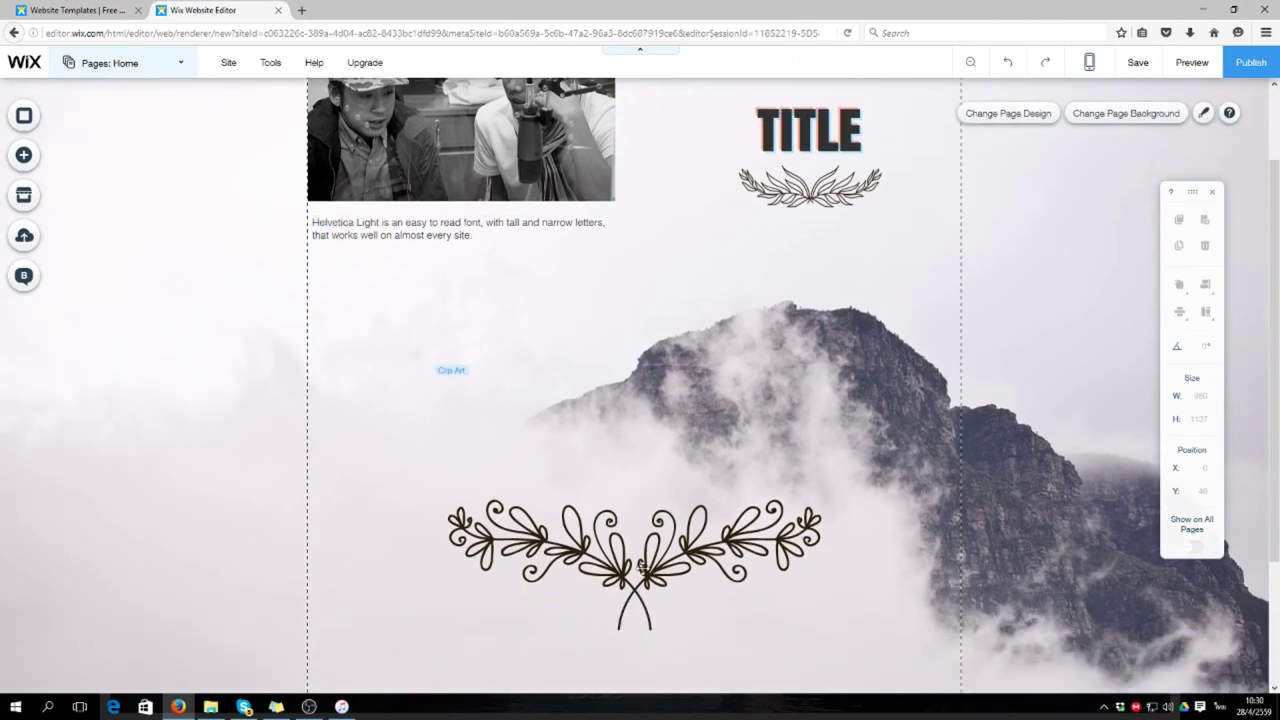
pyautogui.click(363, 395)
pyautogui.scroll(2, 357, 383)
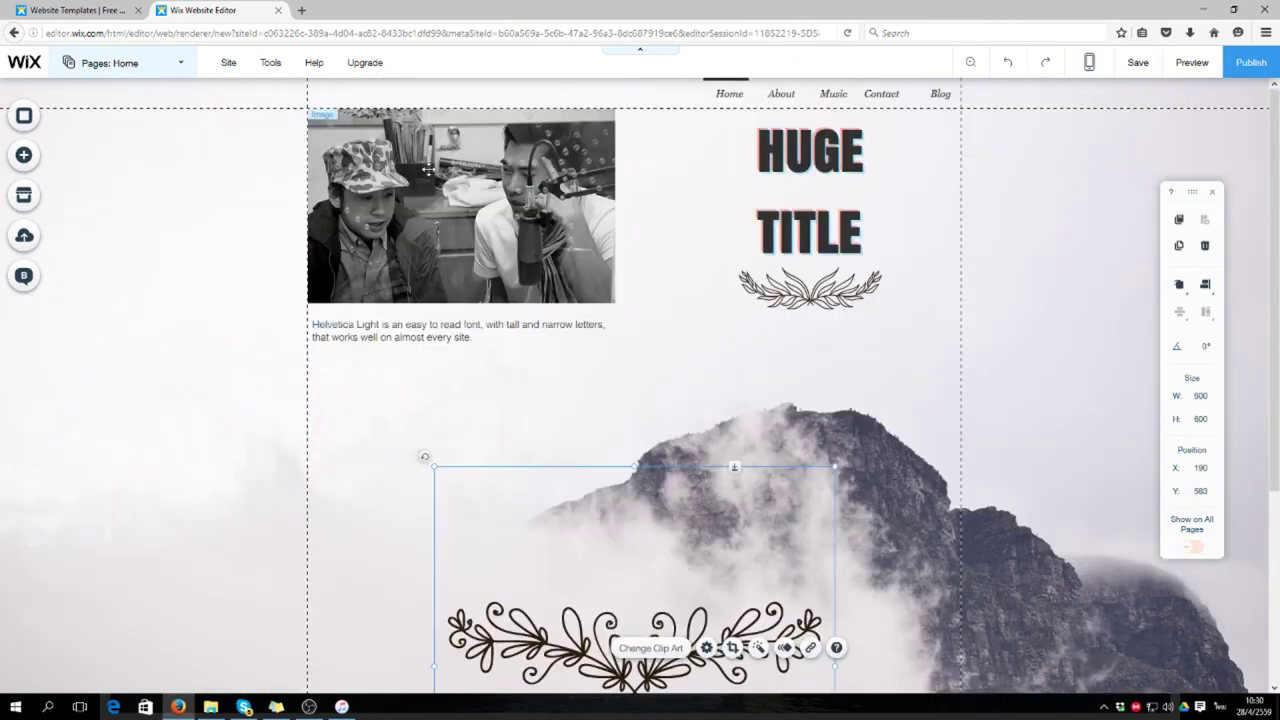
pyautogui.scroll(-3, 838, 458)
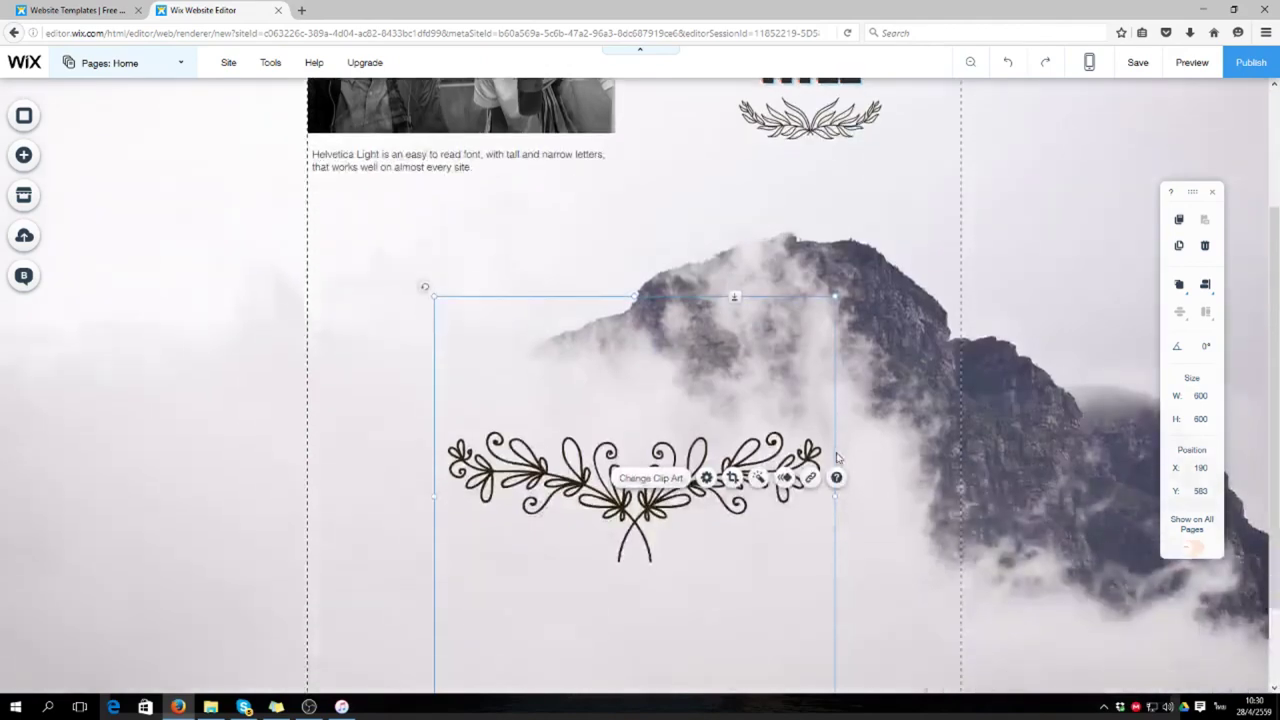
pyautogui.scroll(-2, 615, 552)
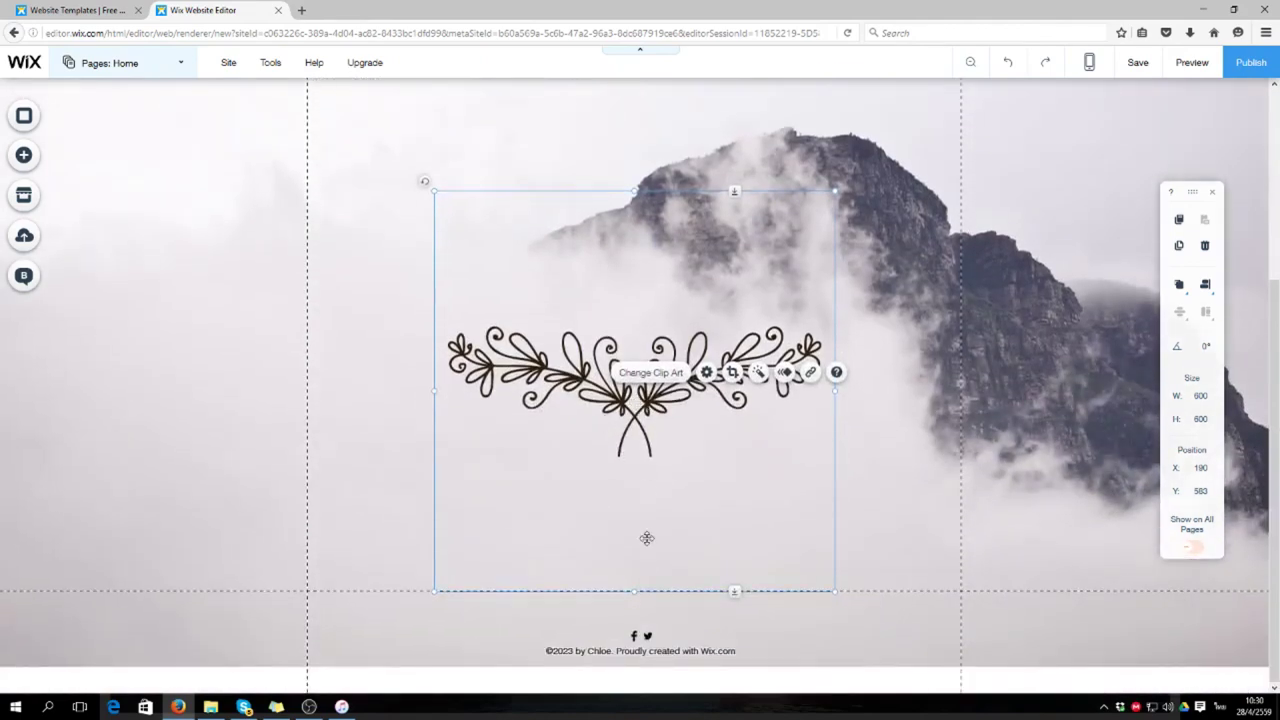
pyautogui.moveTo(647, 538); pyautogui.dragTo(600, 398)
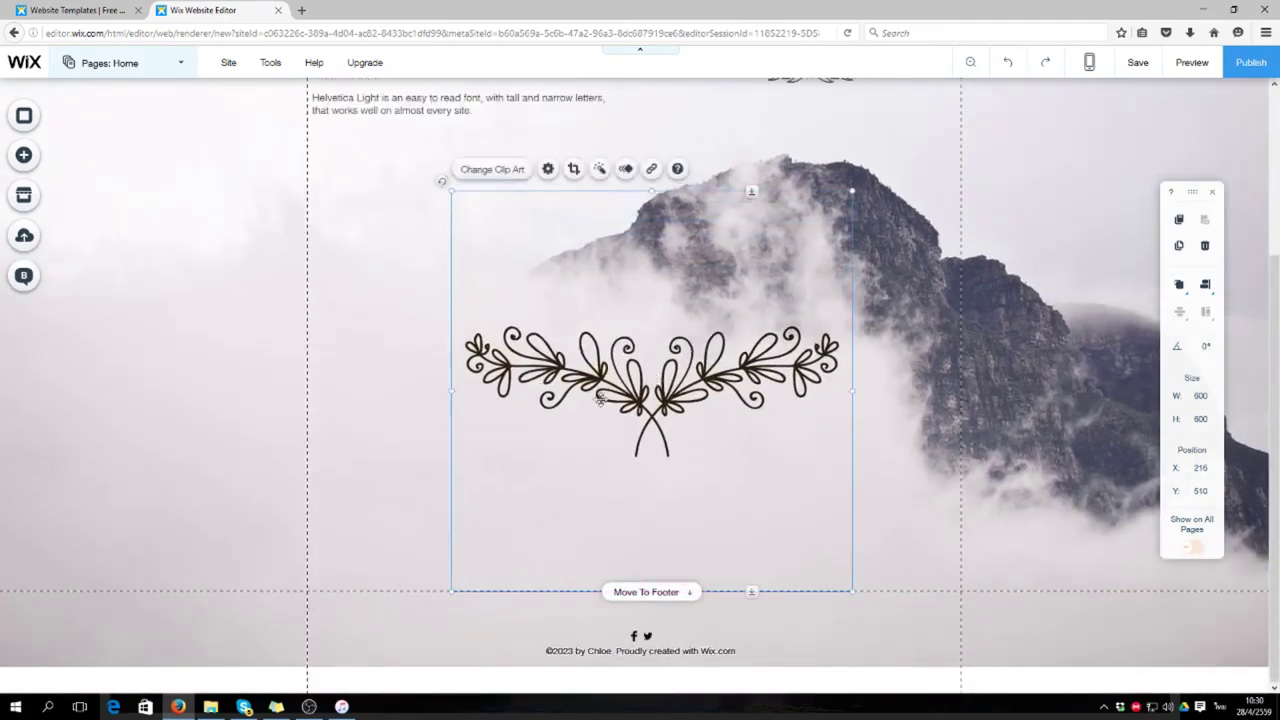
pyautogui.moveTo(648, 494); pyautogui.dragTo(657, 684)
pyautogui.scroll(-4, 662, 538)
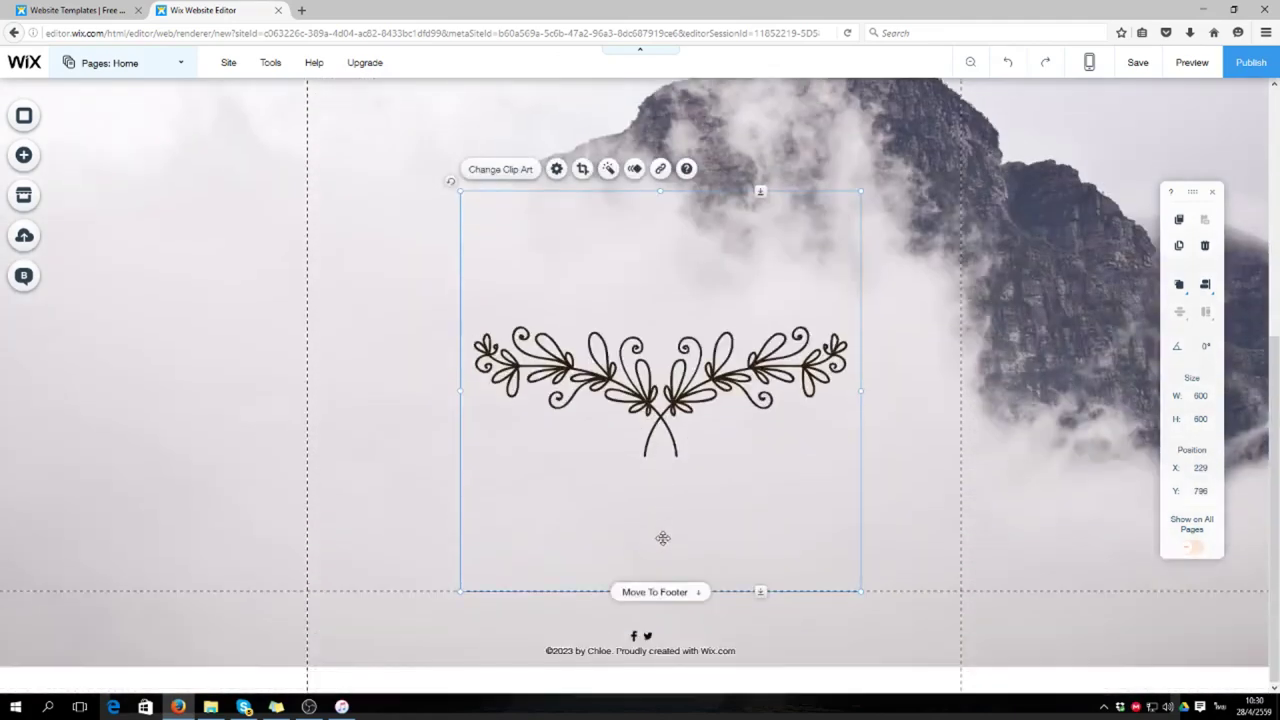
pyautogui.moveTo(645, 494); pyautogui.dragTo(650, 685)
pyautogui.scroll(5, 665, 382)
pyautogui.scroll(1, 665, 382)
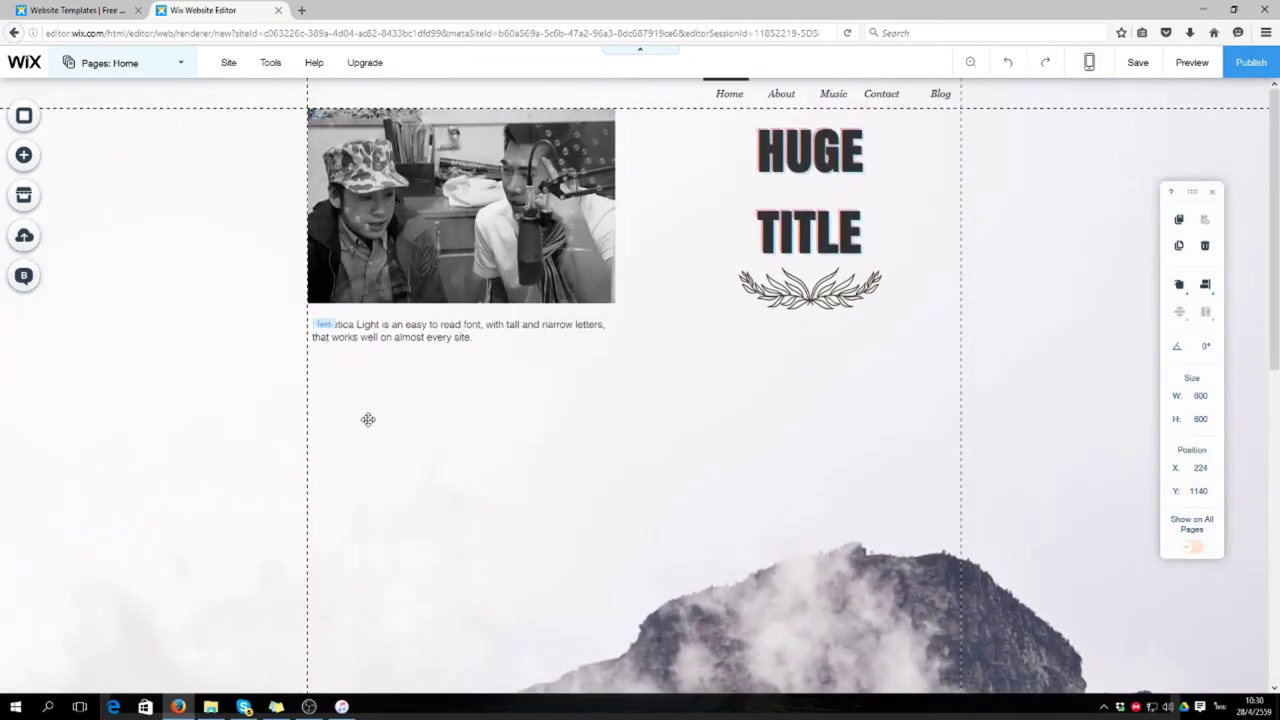
# Step: Delete the large curled-sprig ornament from the lower part of the page and shorten the page again
pyautogui.scroll(-5, 494, 466)
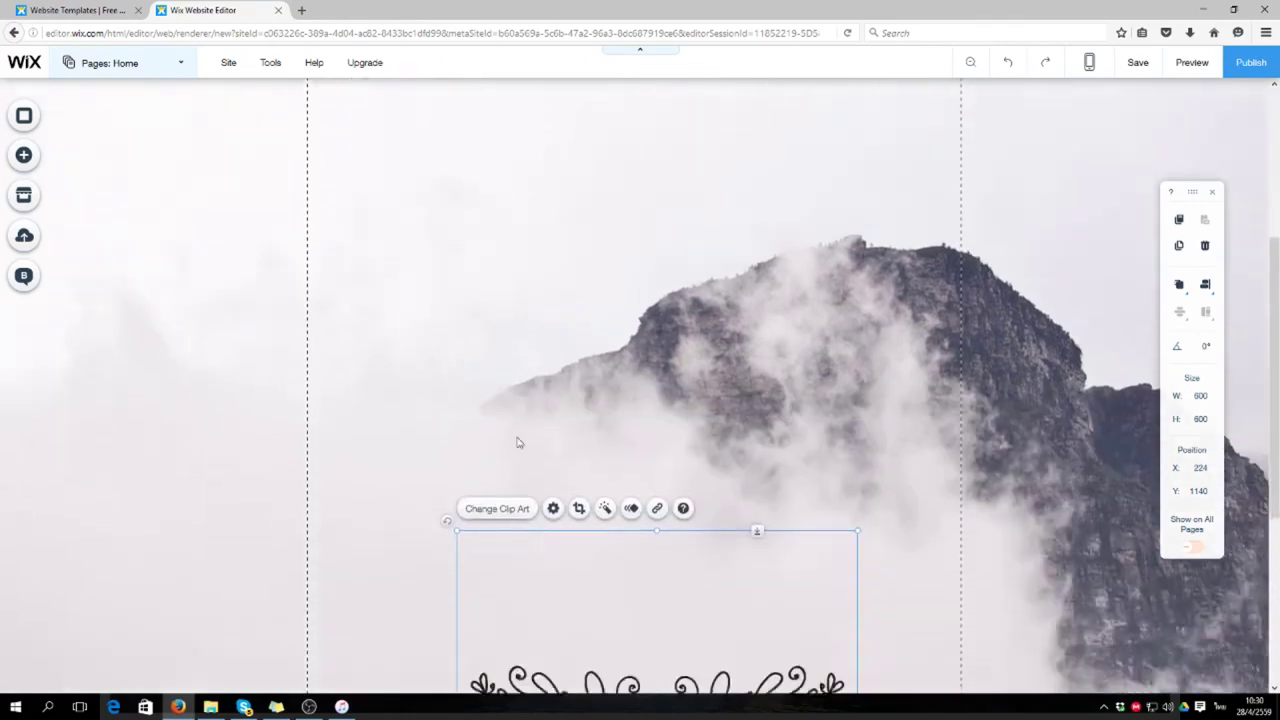
pyautogui.click(700, 578)
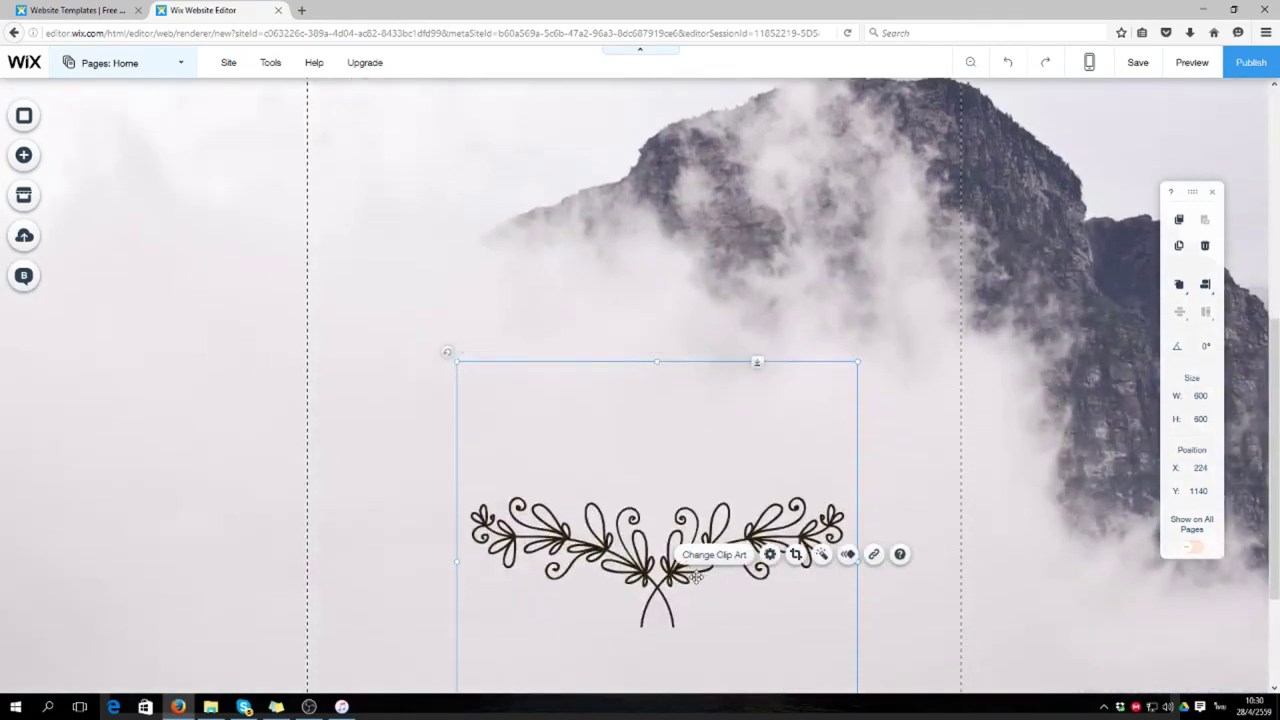
pyautogui.click(626, 572)
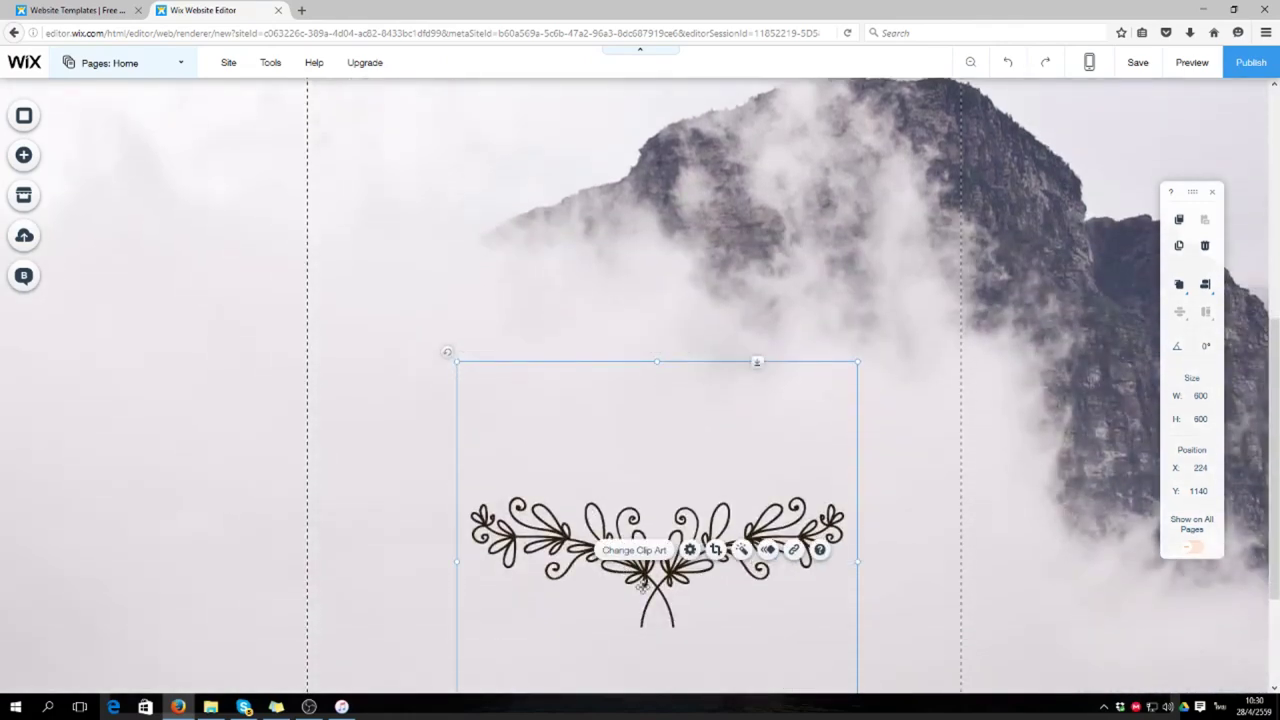
pyautogui.click(534, 528)
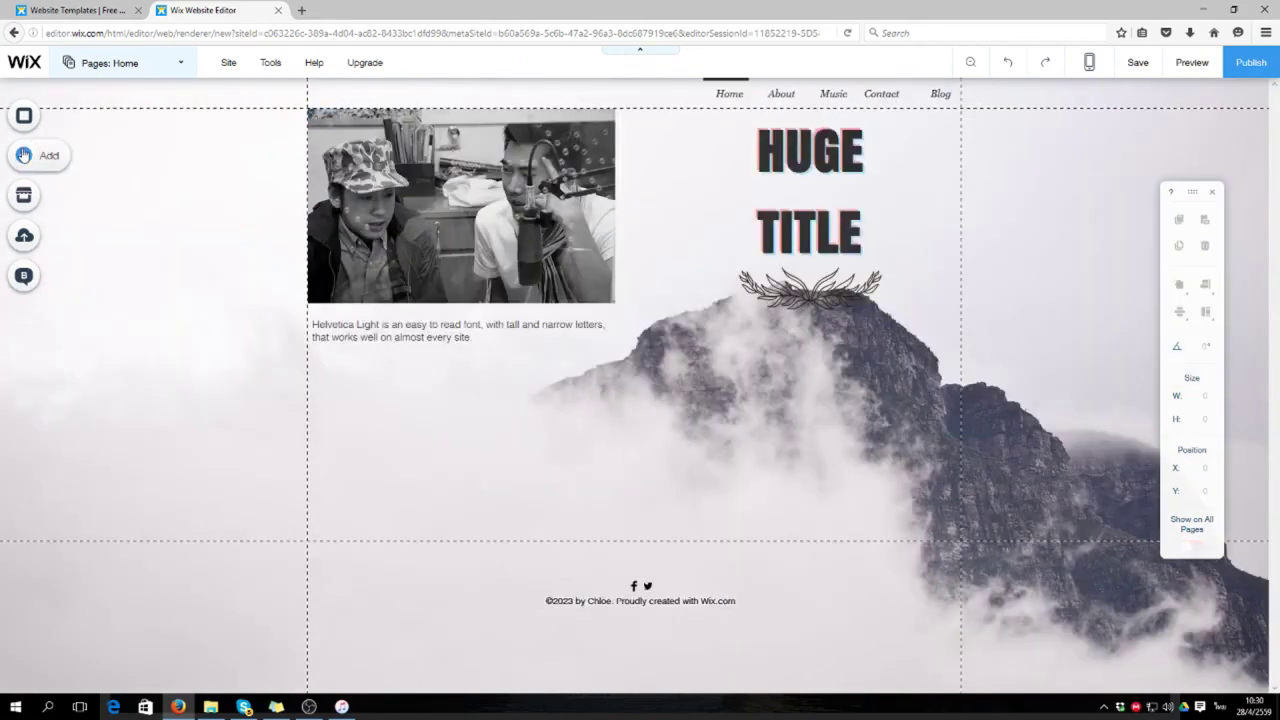
# Step: Add a "SMALL TITLE" text from the ready-made titles to the page
pyautogui.click(26, 157)
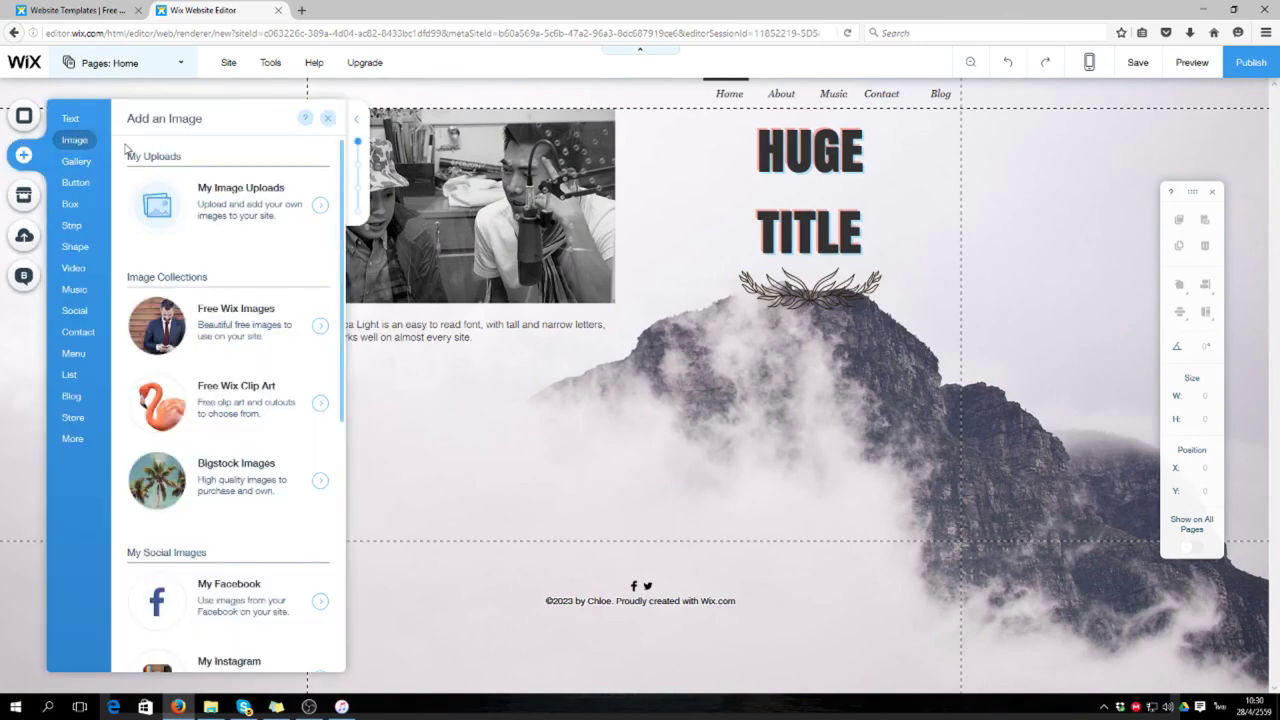
pyautogui.click(88, 124)
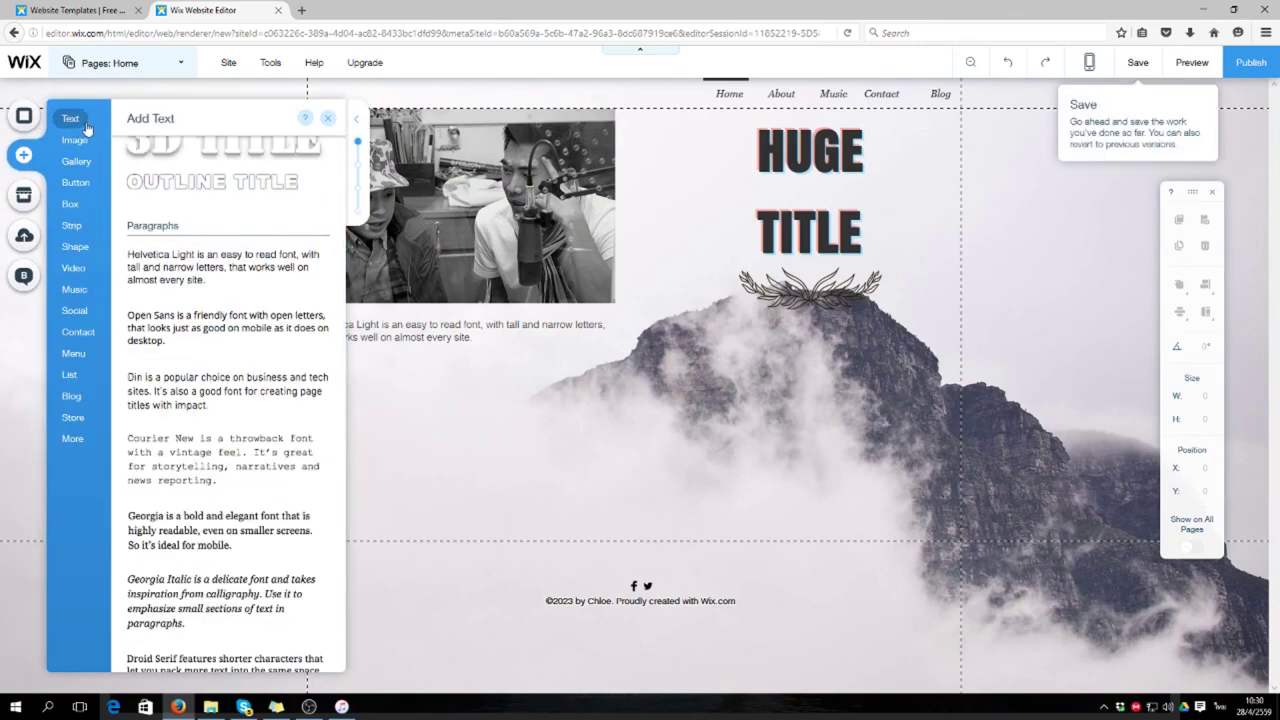
pyautogui.scroll(10, 210, 243)
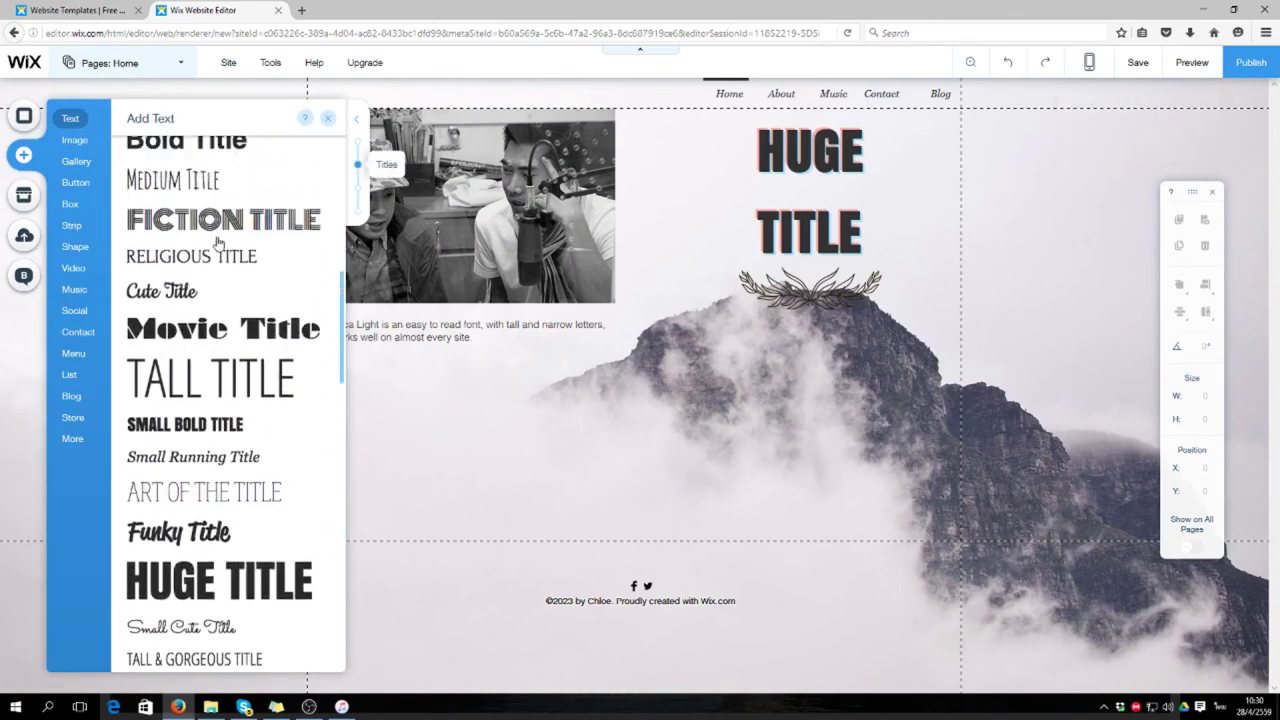
pyautogui.scroll(5, 218, 243)
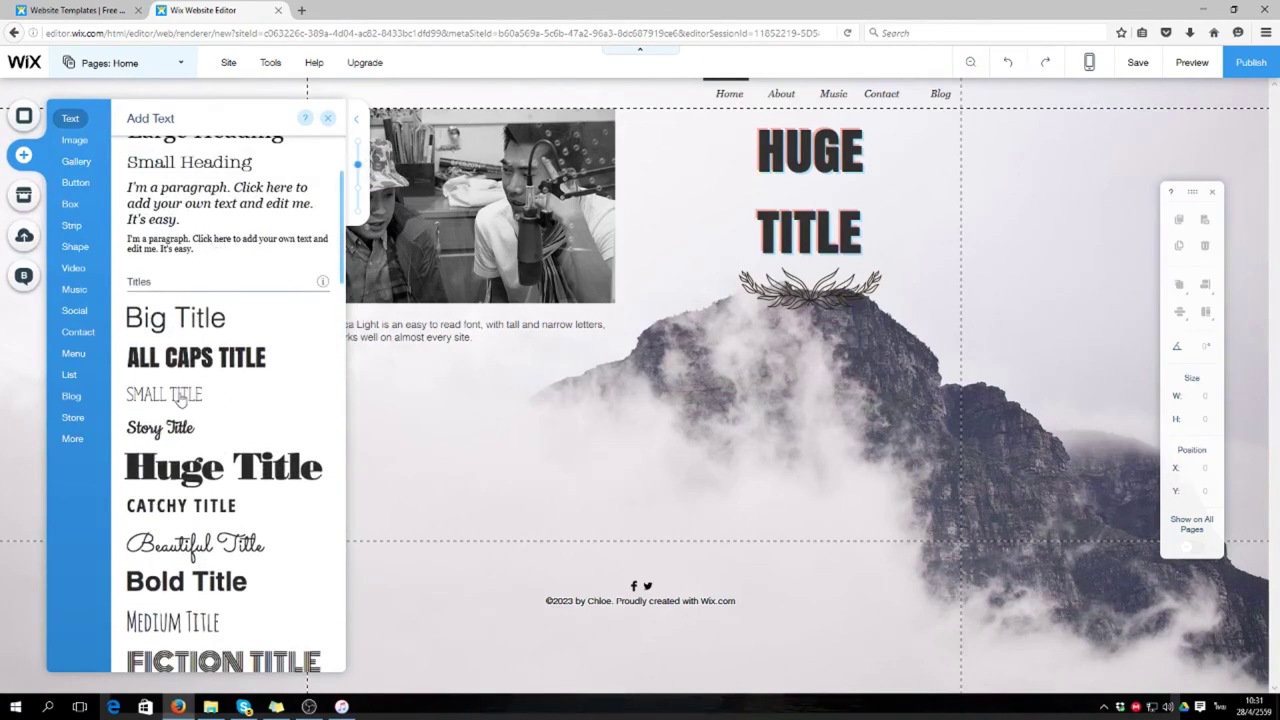
pyautogui.click(180, 398)
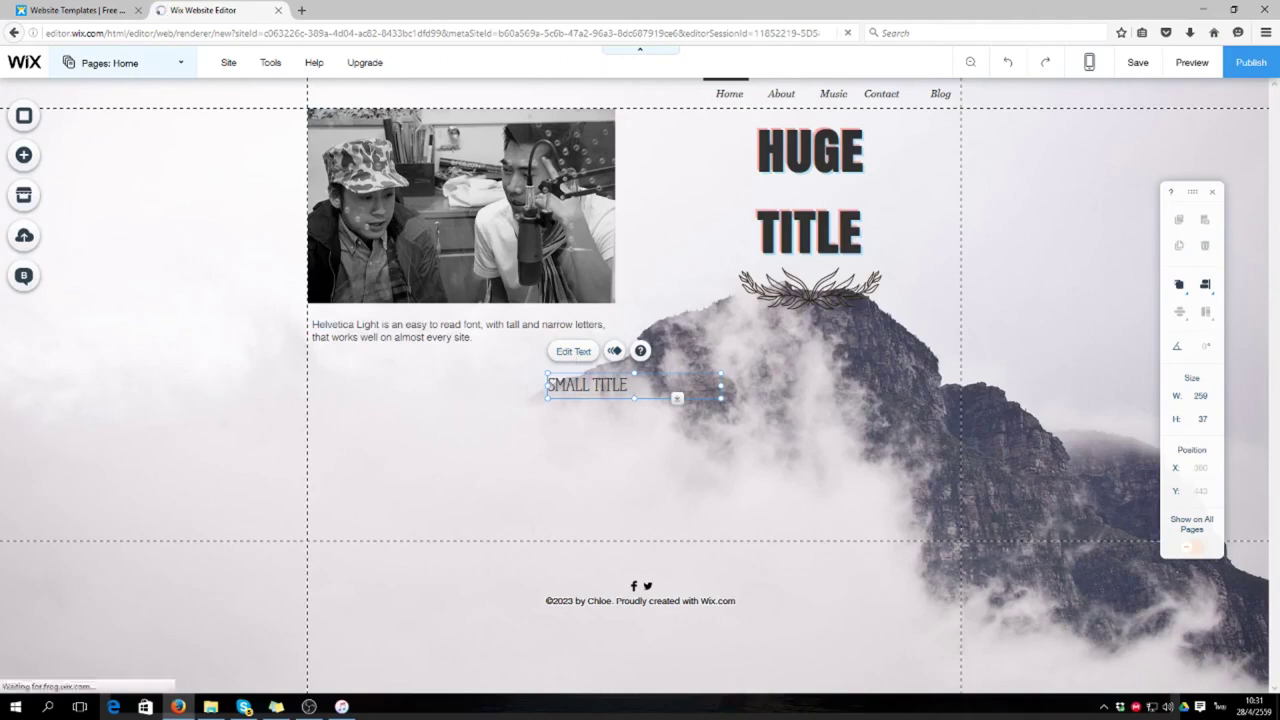
# Step: Replace the "SMALL TITLE" text with "- END -" and finish editing it
pyautogui.doubleClick(553, 389)
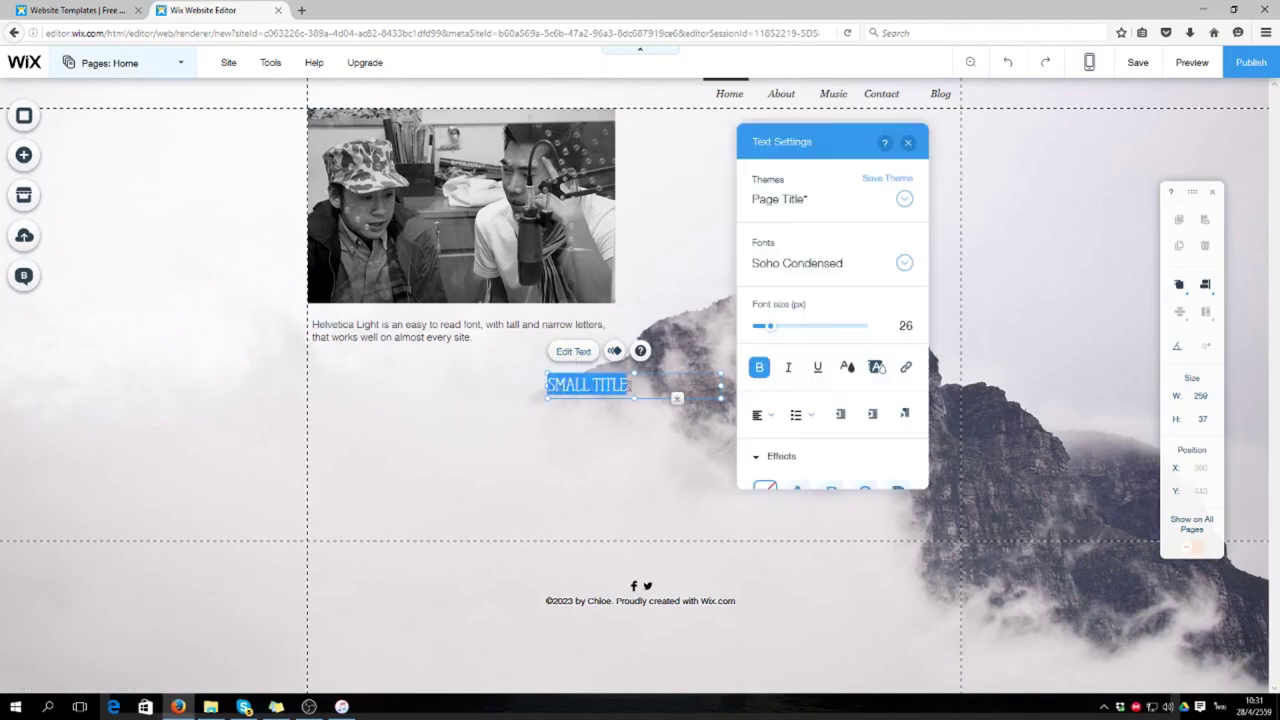
pyautogui.press('BackSpace')
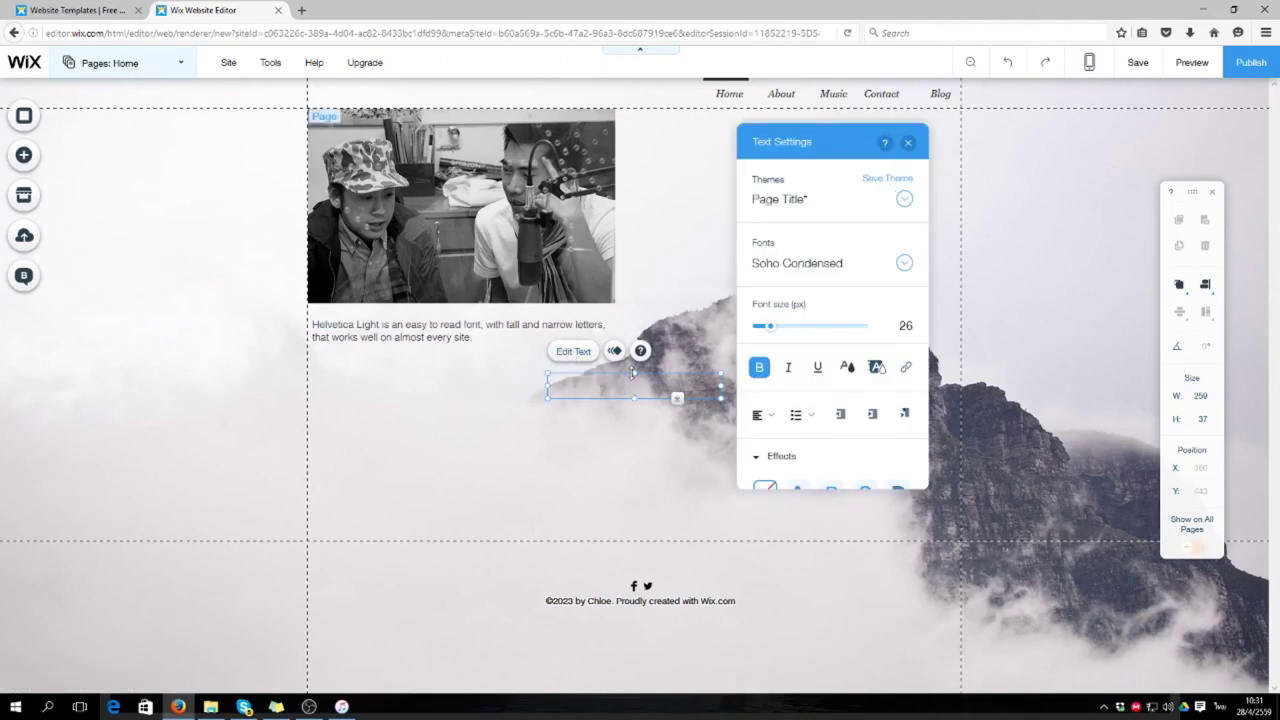
pyautogui.press('BackSpace')
pyautogui.hotkey('alt', 'shift')
pyautogui.write('- END -')
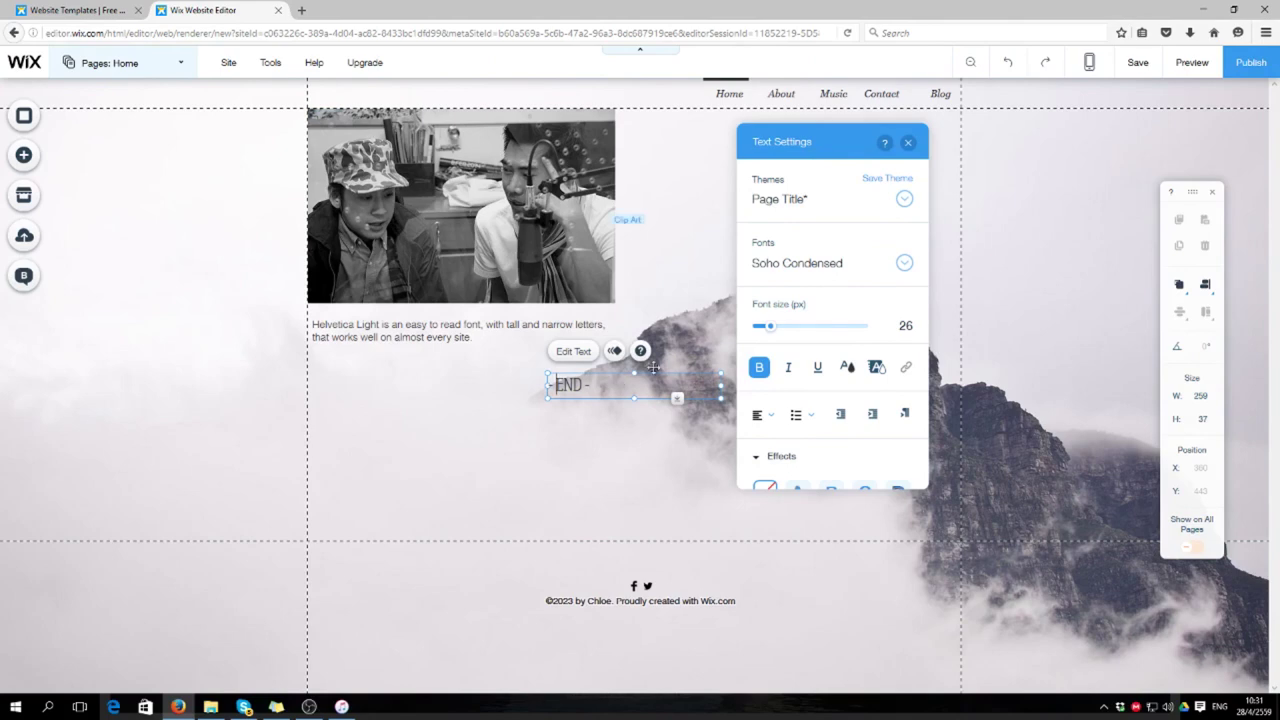
pyautogui.click(630, 463)
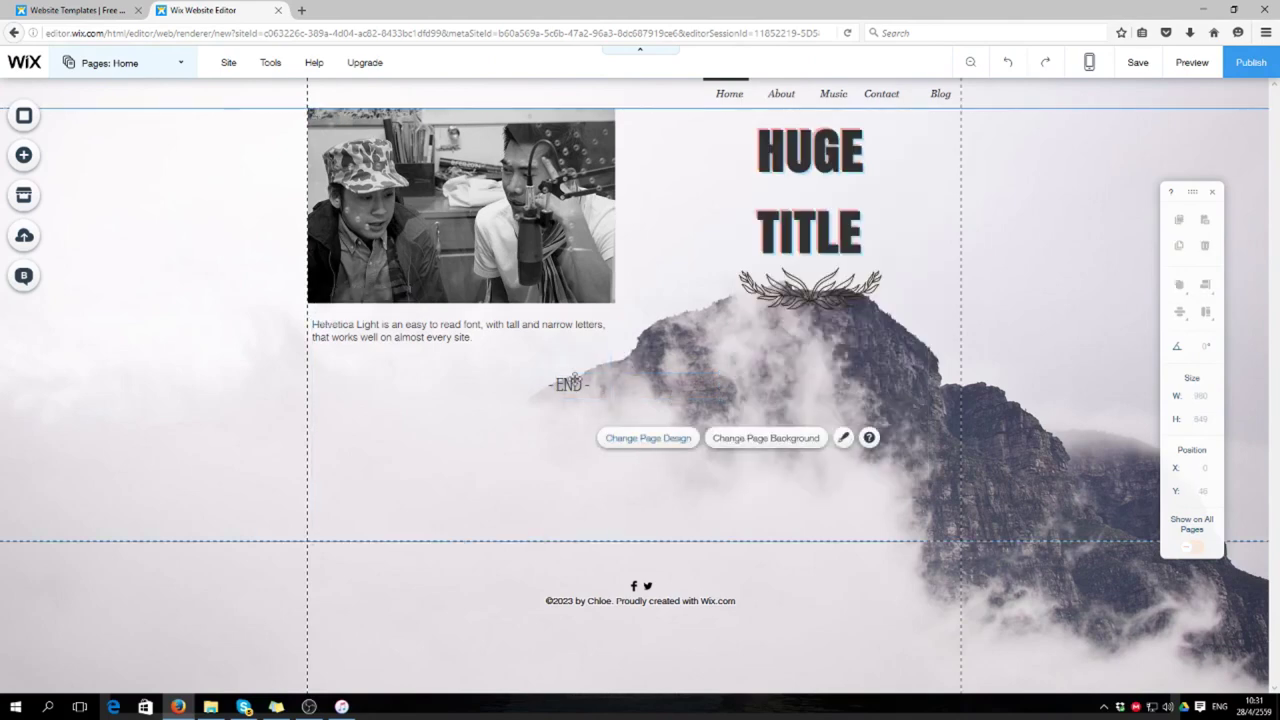
# Step: Move the "- END -" text down the home page to about X 487, Y 1045, just above the footer
pyautogui.click(572, 382)
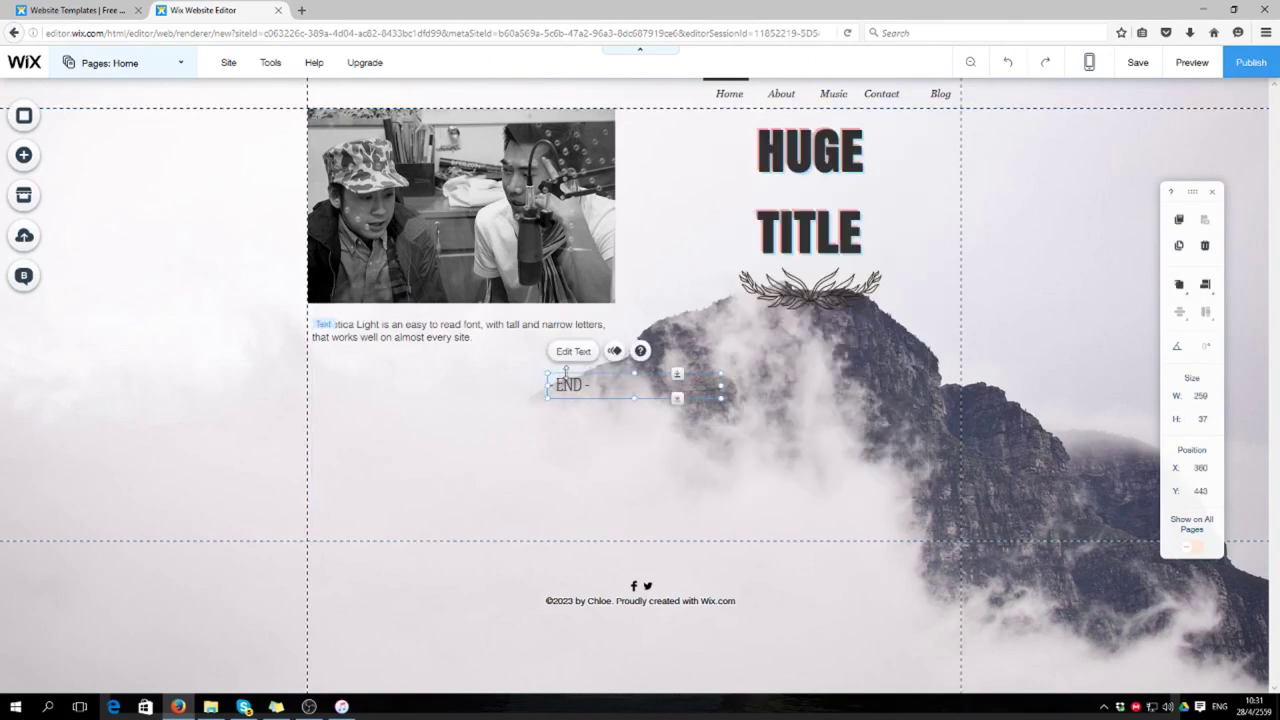
pyautogui.moveTo(621, 474); pyautogui.dragTo(669, 698)
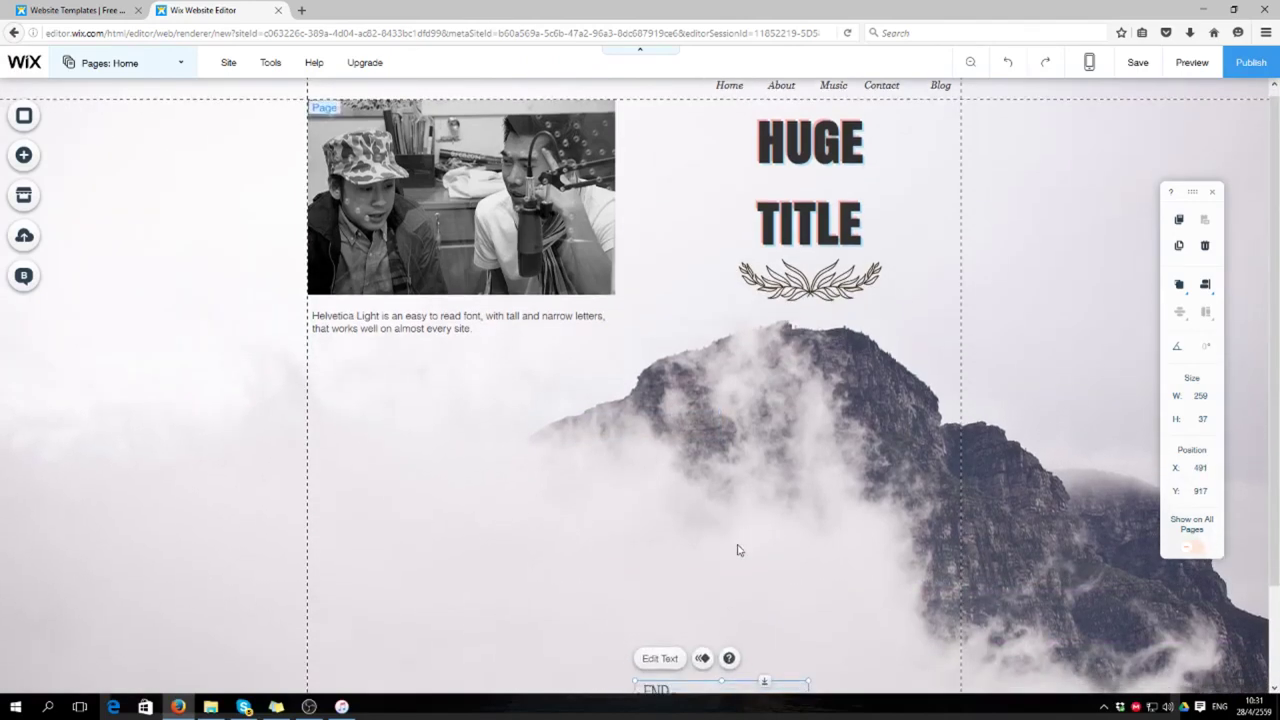
pyautogui.scroll(-2, 747, 507)
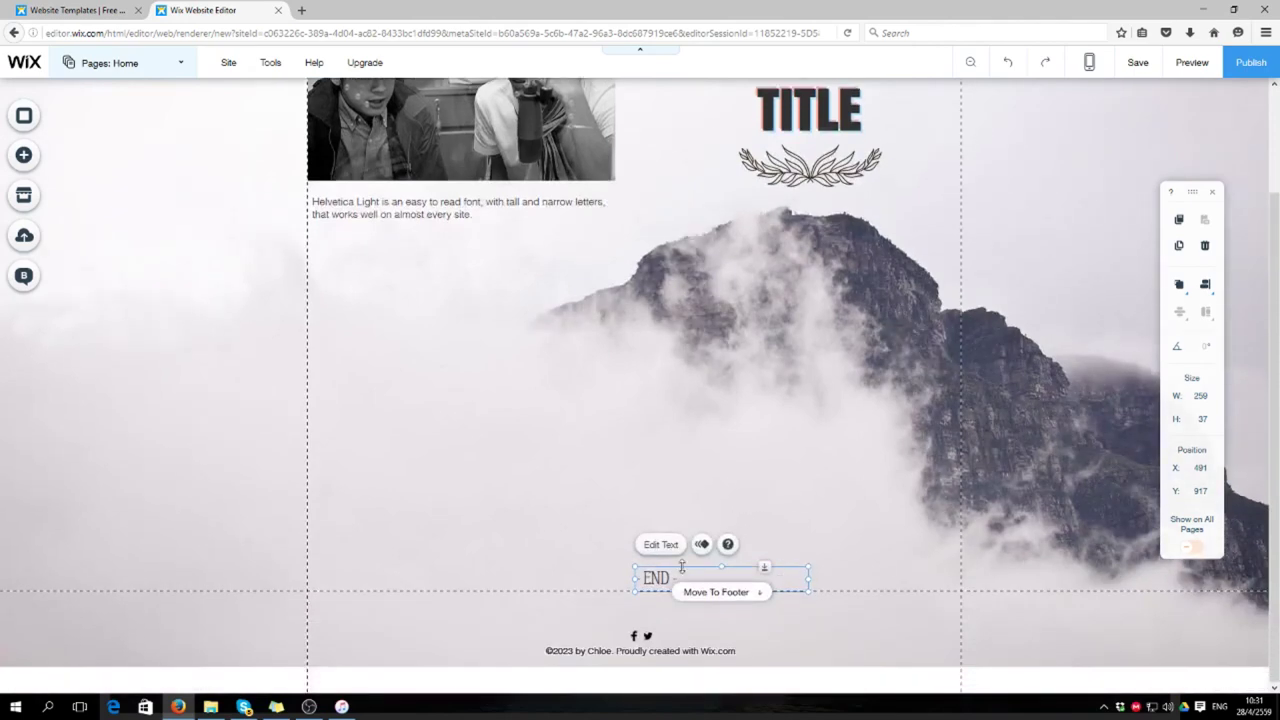
pyautogui.moveTo(658, 578); pyautogui.dragTo(658, 668)
pyautogui.scroll(-2, 658, 640)
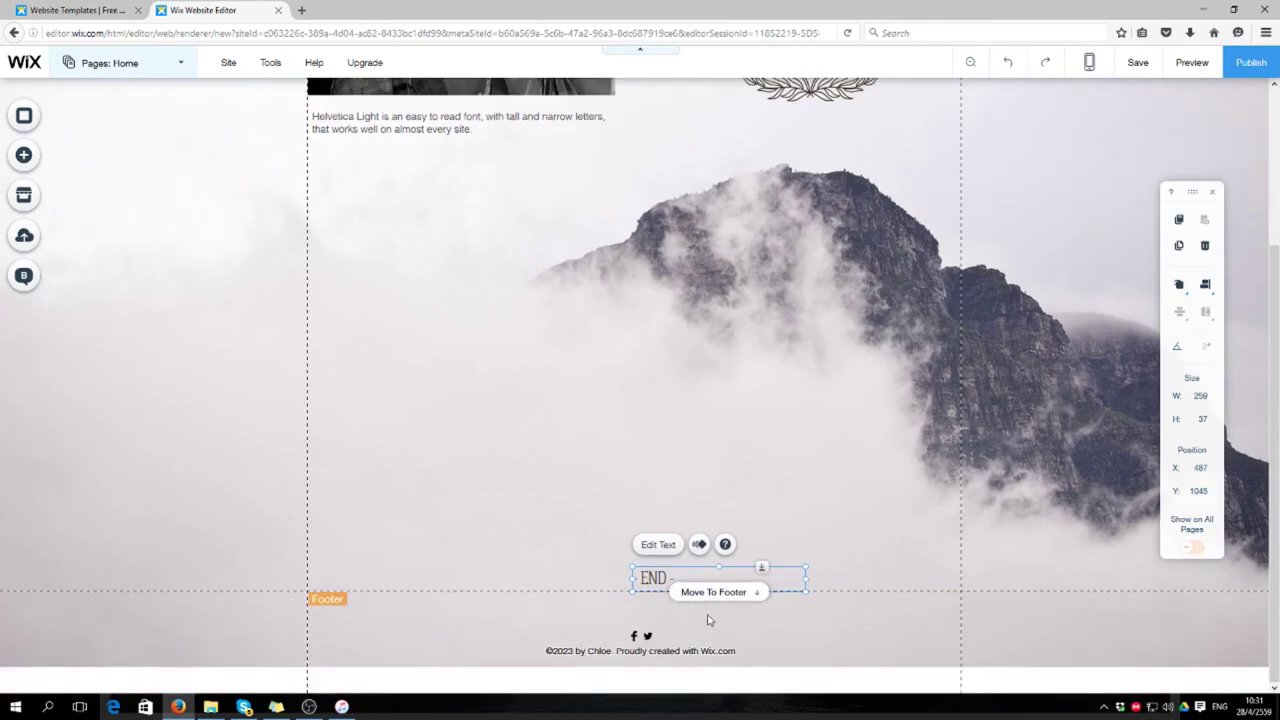
pyautogui.scroll(2, 665, 523)
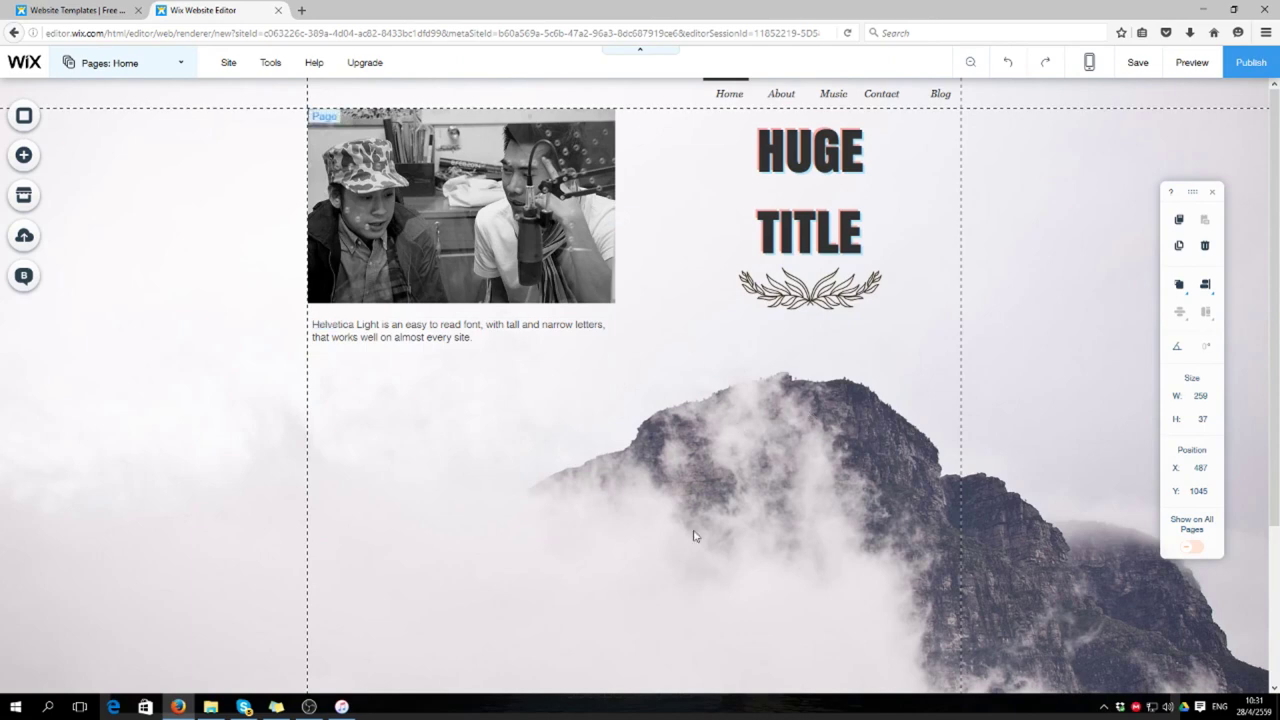
pyautogui.scroll(-3, 694, 531)
pyautogui.scroll(3, 765, 427)
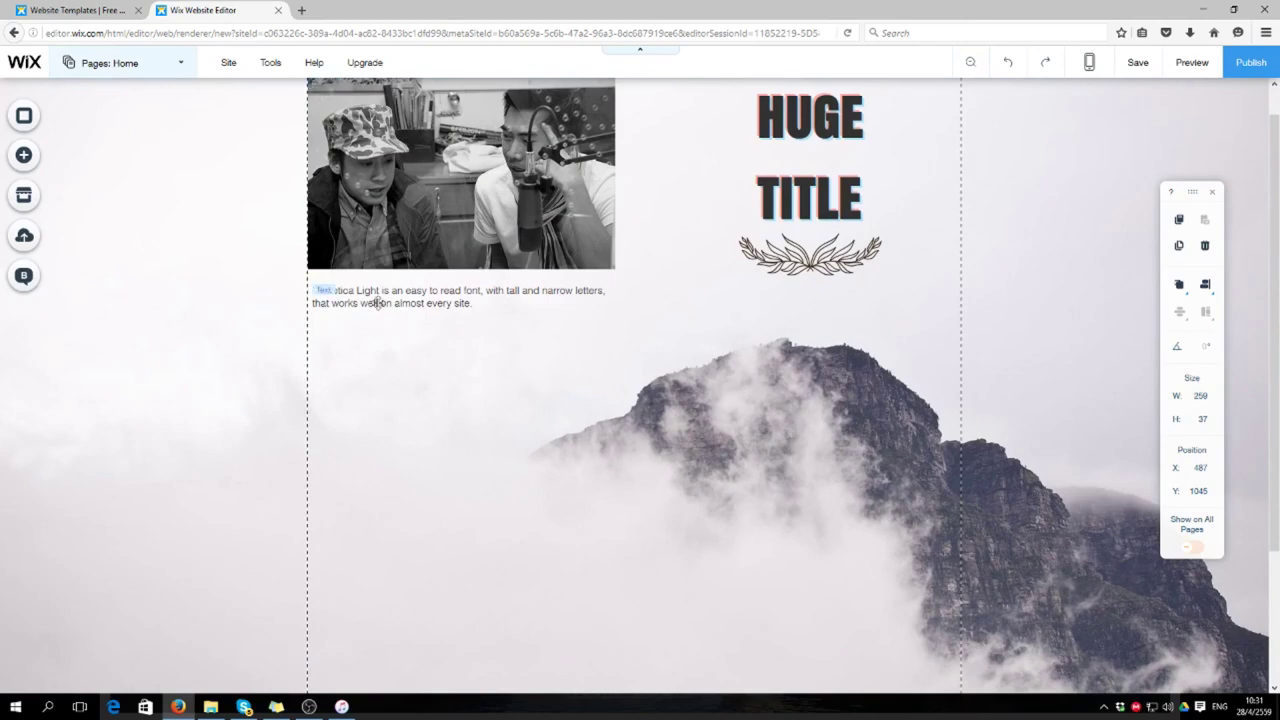
pyautogui.scroll(-2, 470, 510)
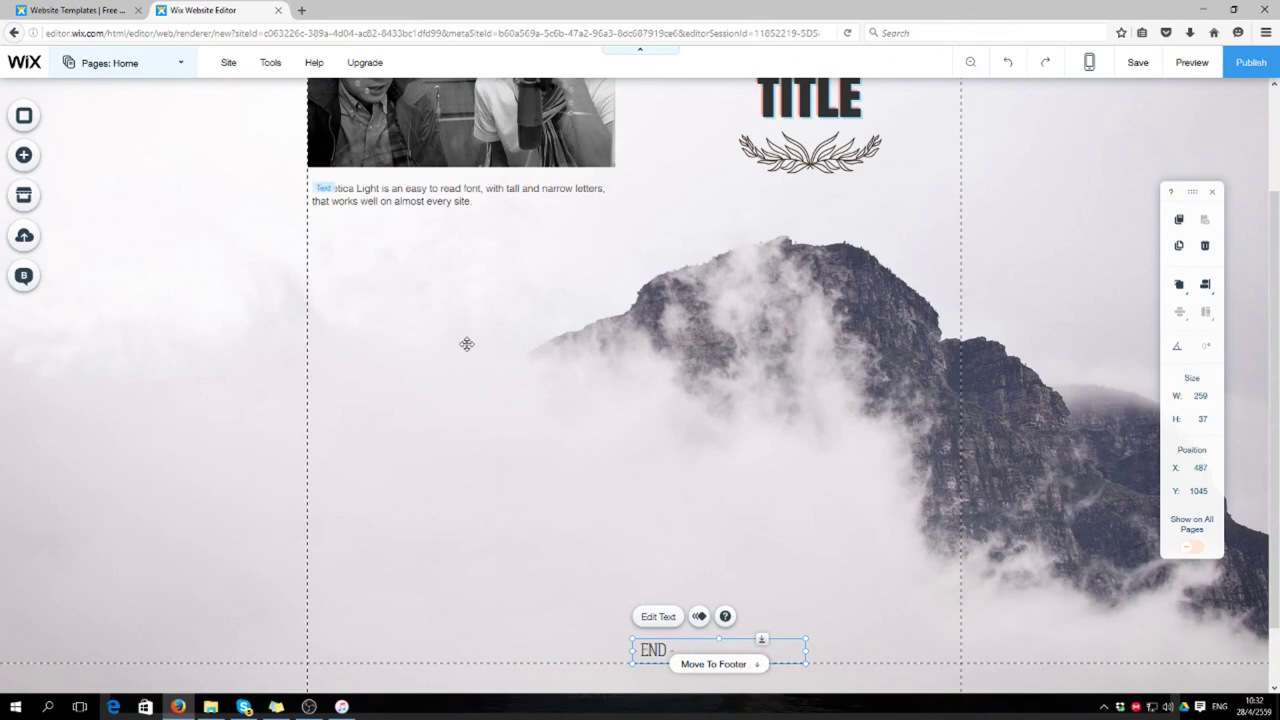
pyautogui.scroll(3, 461, 336)
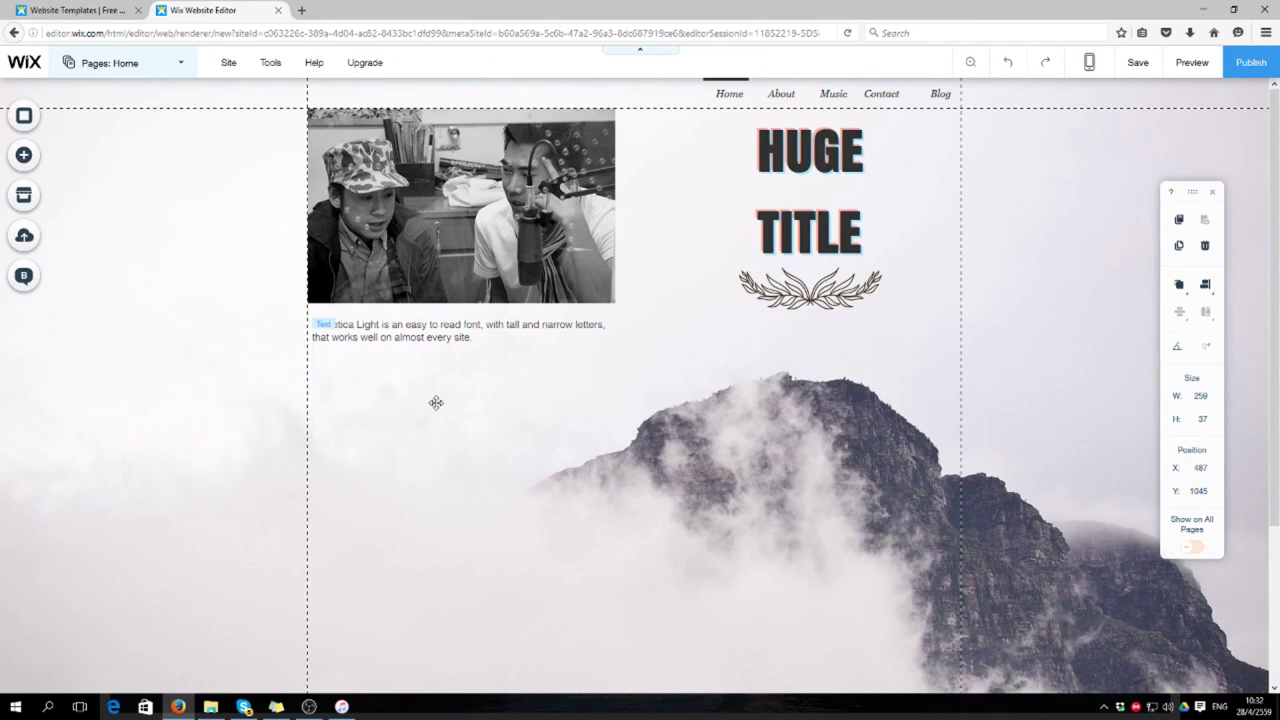
# Step: Switch to editing the site's About page and close the page list
pyautogui.click(176, 61)
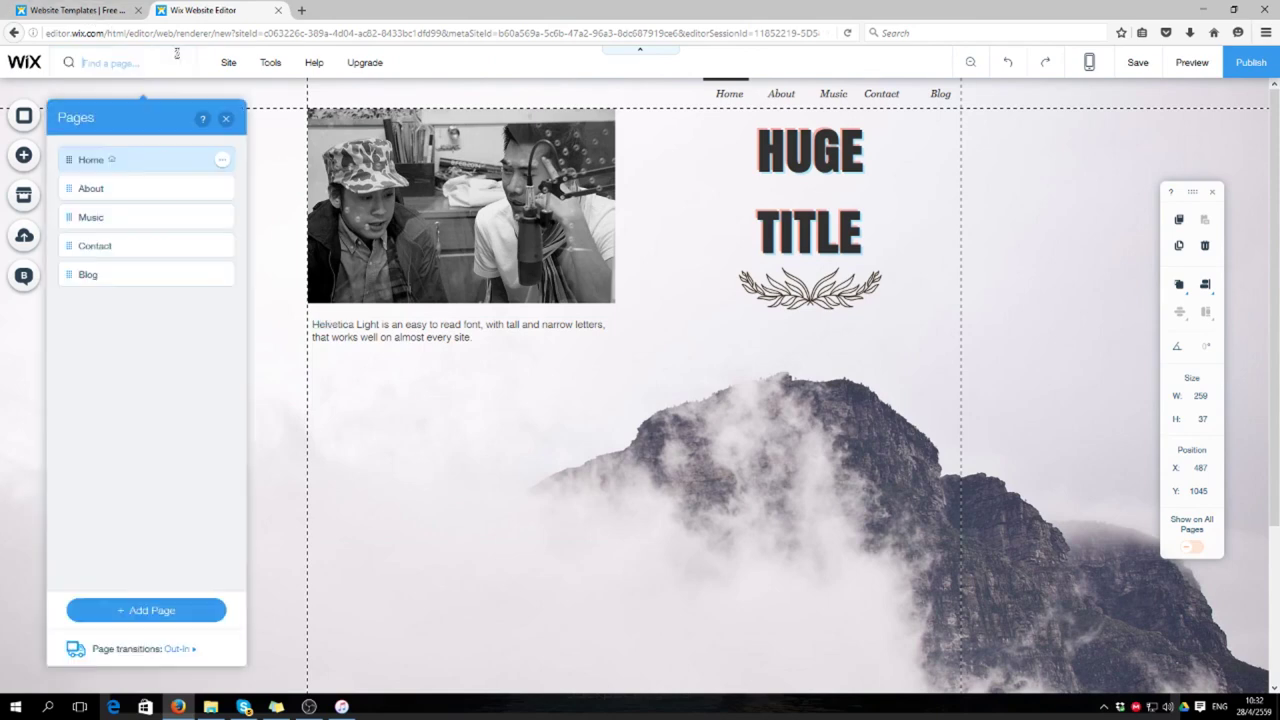
pyautogui.click(138, 189)
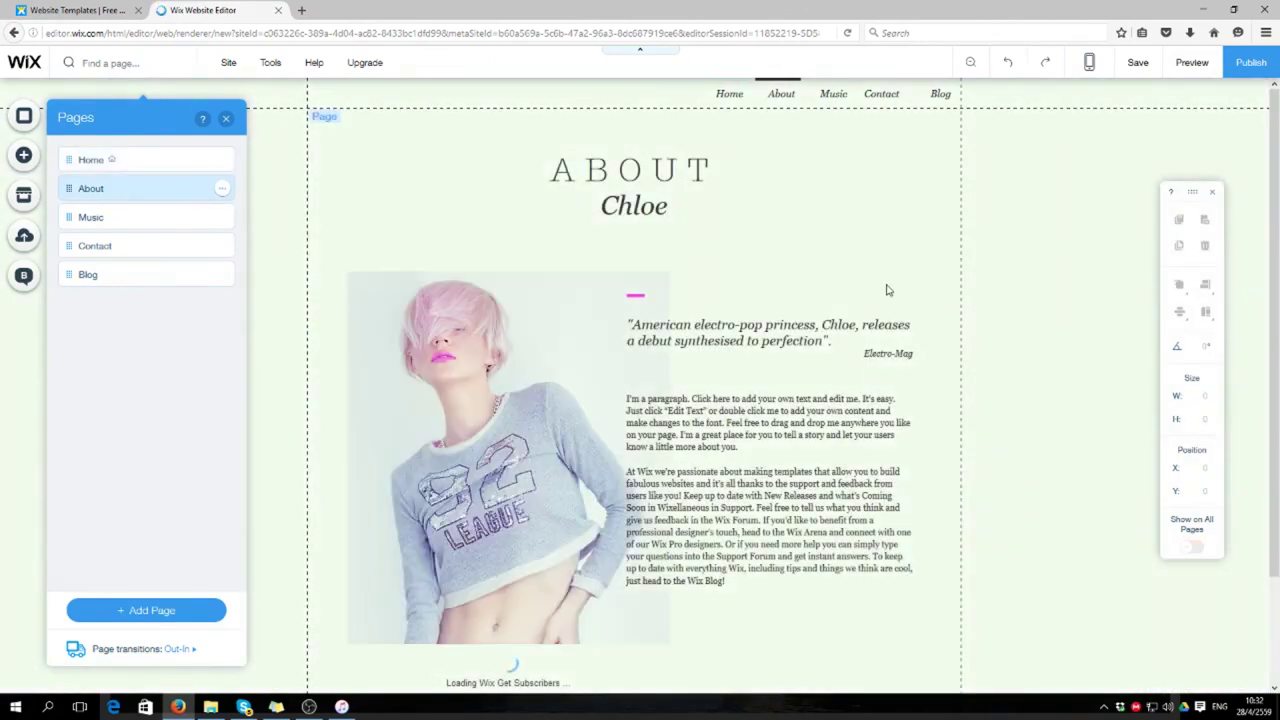
pyautogui.click(228, 119)
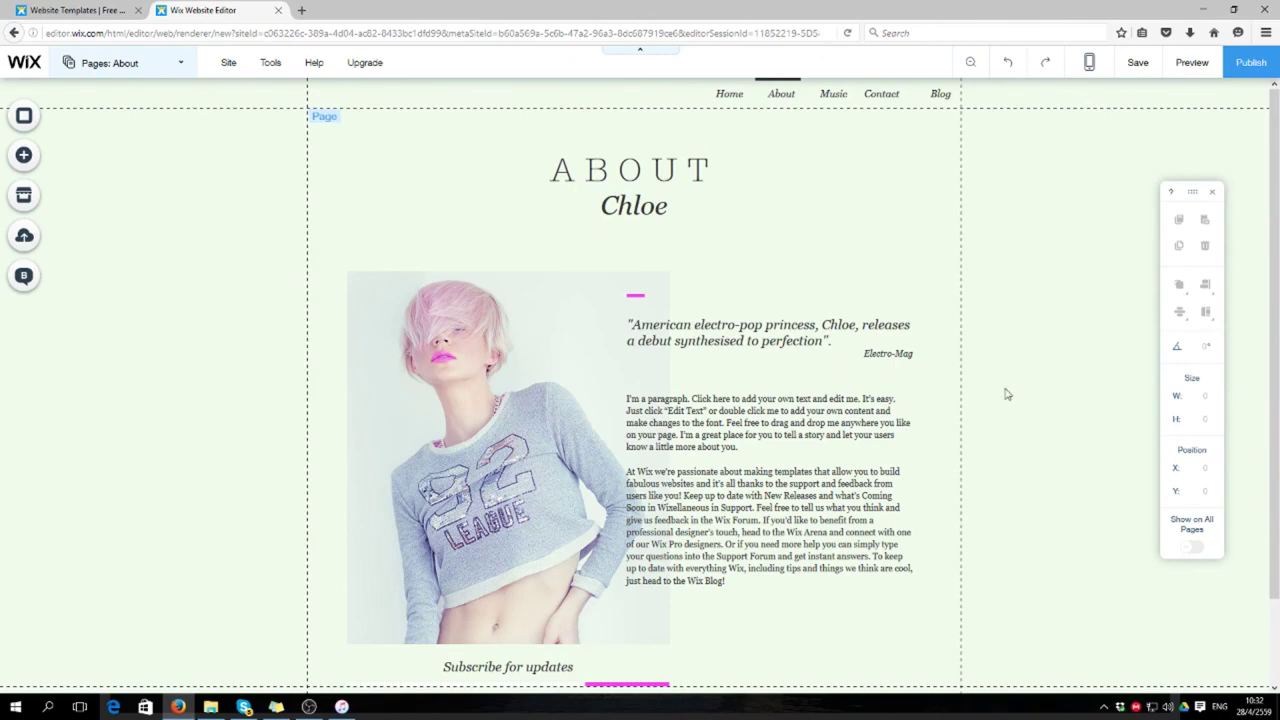
# Step: Shrink the portrait image to about 378 by 463 and place it at about X 23, Y 311, clear of the paragraph text
pyautogui.scroll(-2, 1007, 394)
pyautogui.click(522, 385)
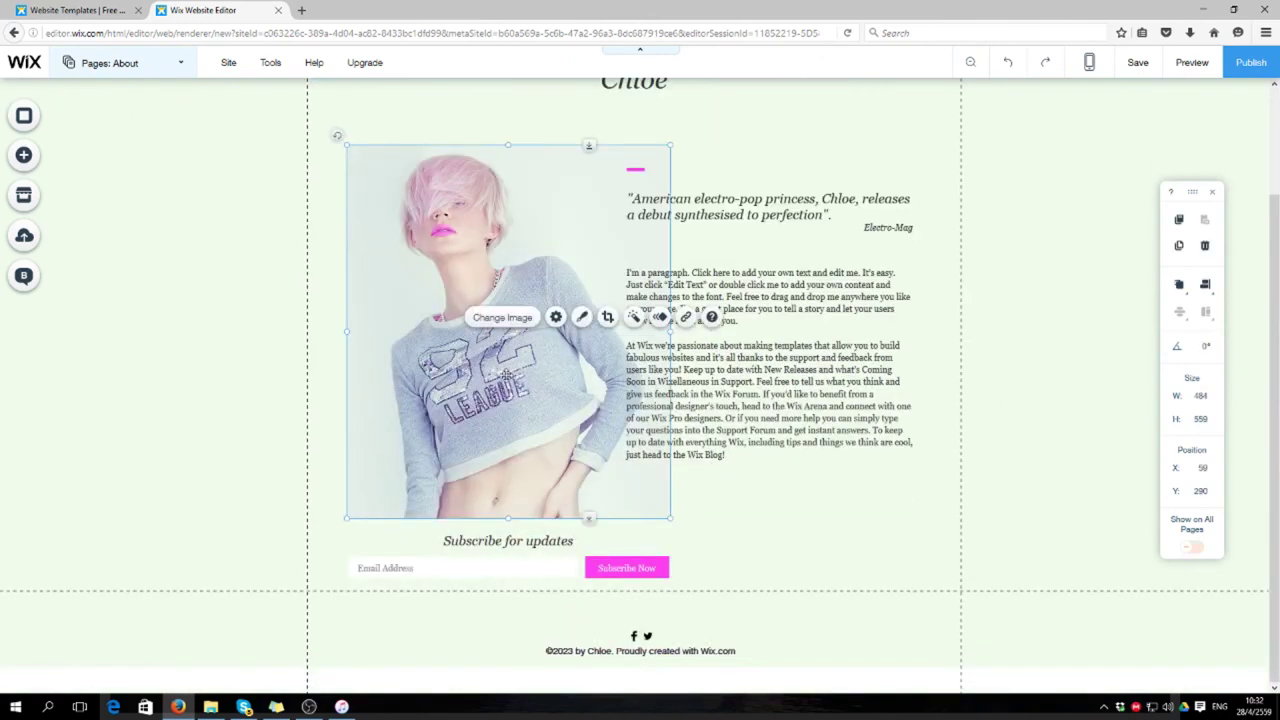
pyautogui.moveTo(522, 385); pyautogui.dragTo(460, 377)
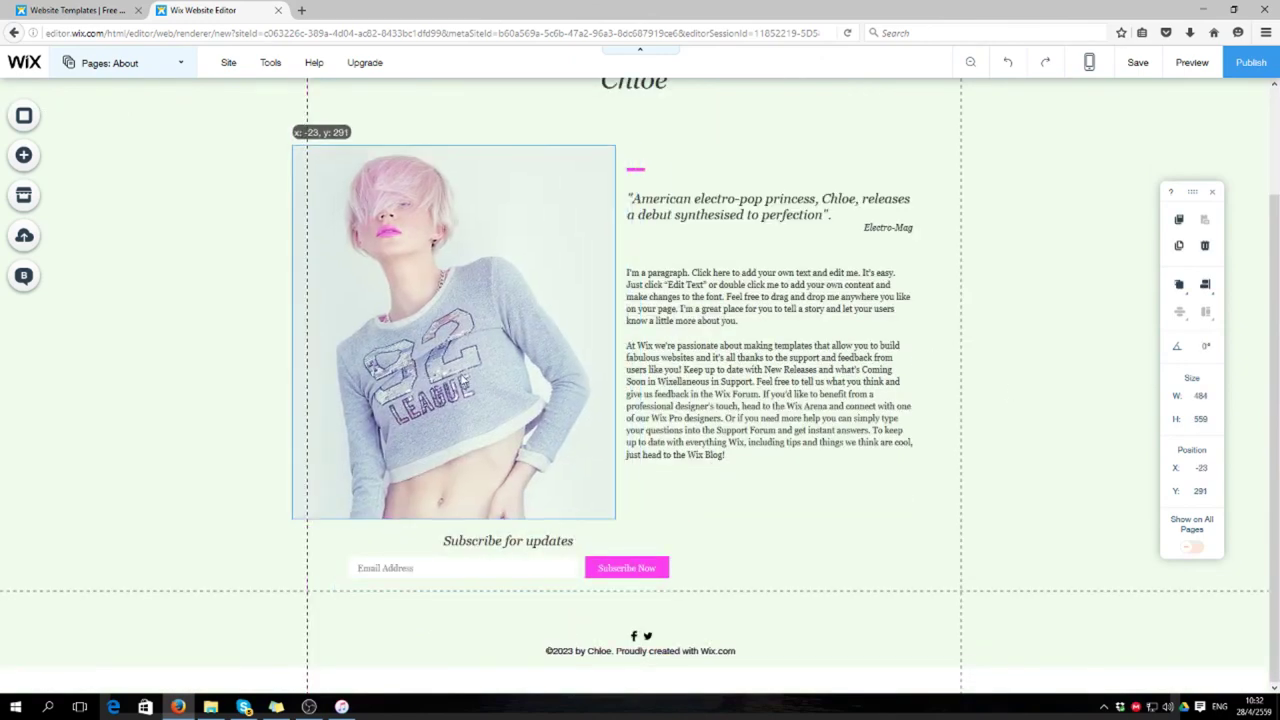
pyautogui.moveTo(561, 494); pyautogui.dragTo(533, 449)
pyautogui.moveTo(467, 345); pyautogui.dragTo(502, 364)
pyautogui.click(169, 251)
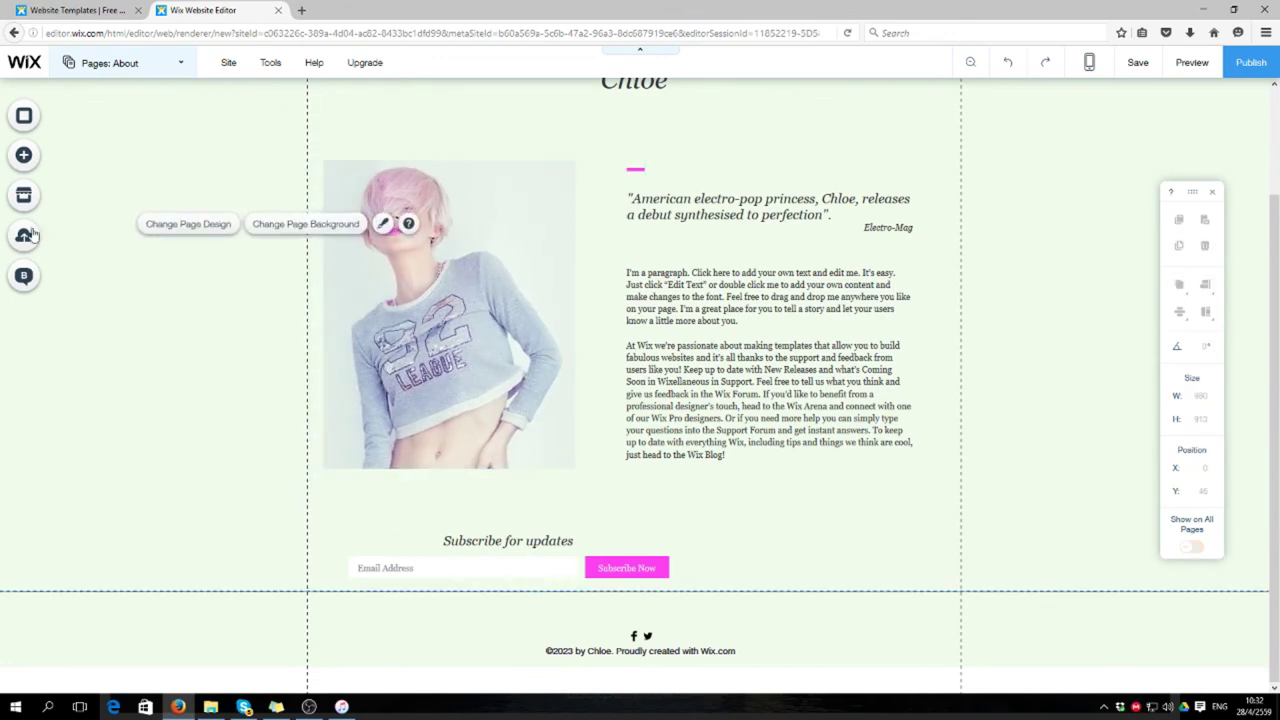
# Step: Set the About page background to the white marble image
pyautogui.click(43, 116)
pyautogui.scroll(-10, 165, 528)
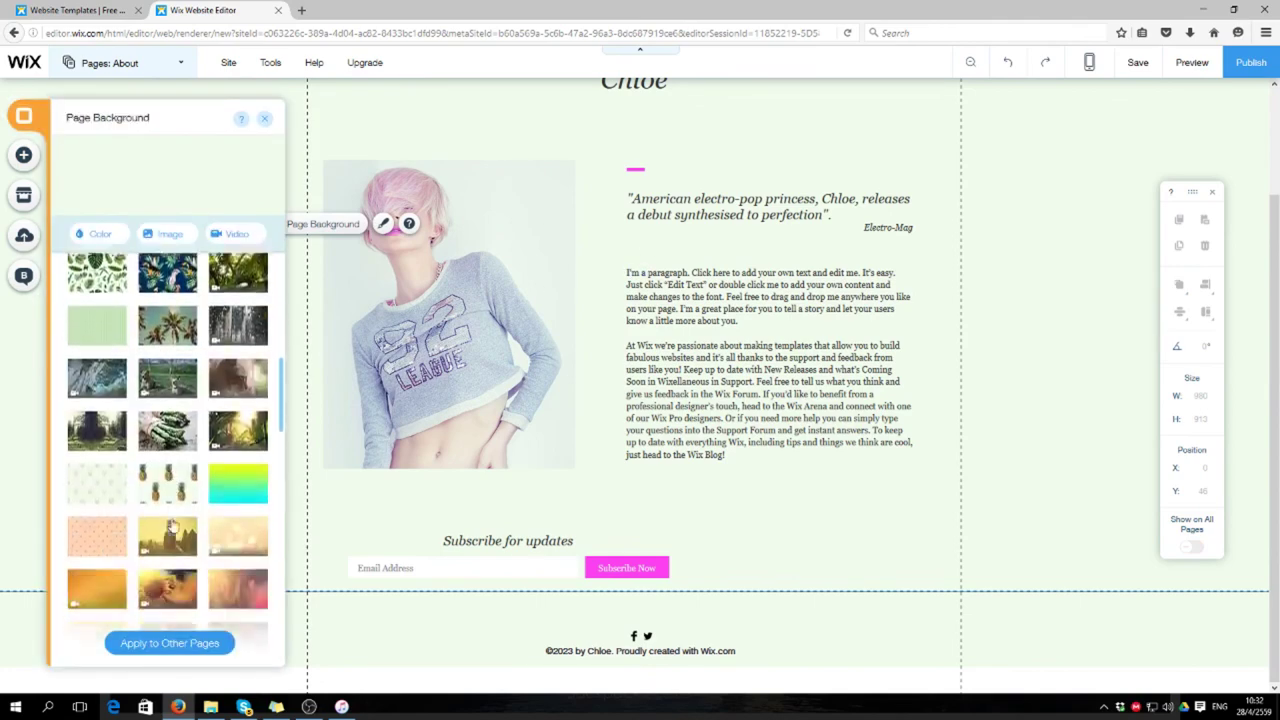
pyautogui.scroll(-8, 181, 531)
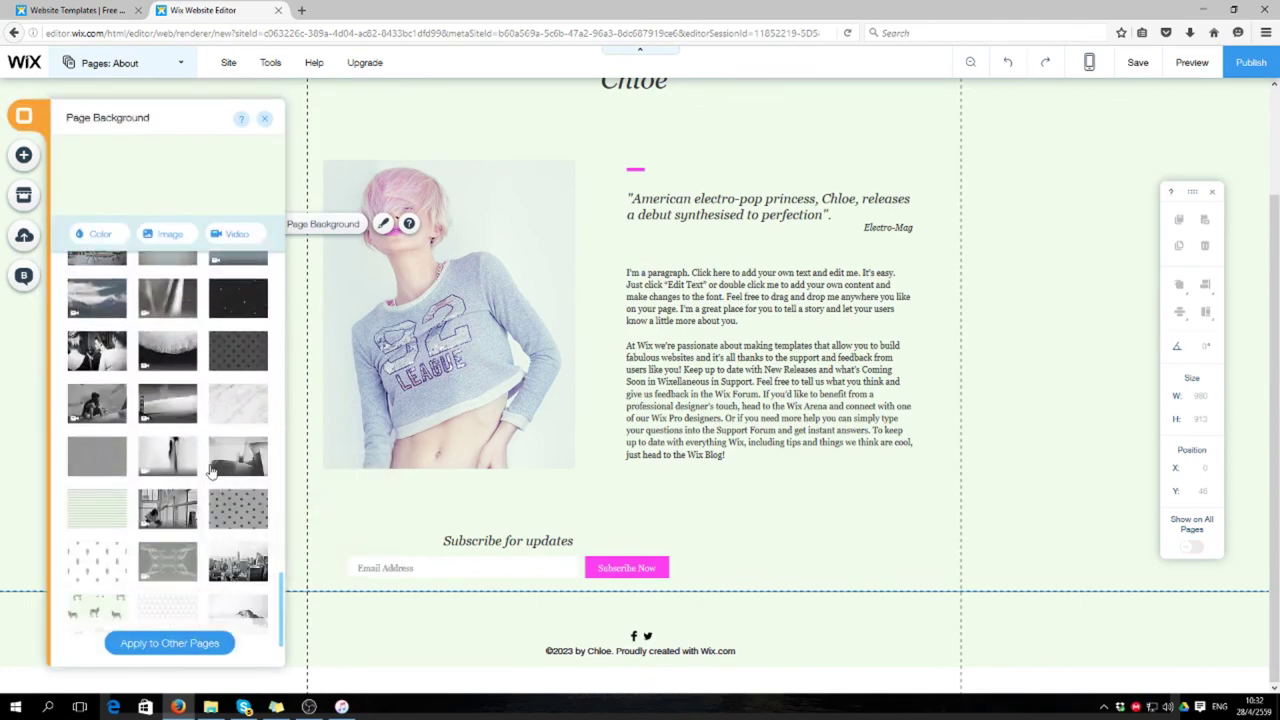
pyautogui.click(236, 410)
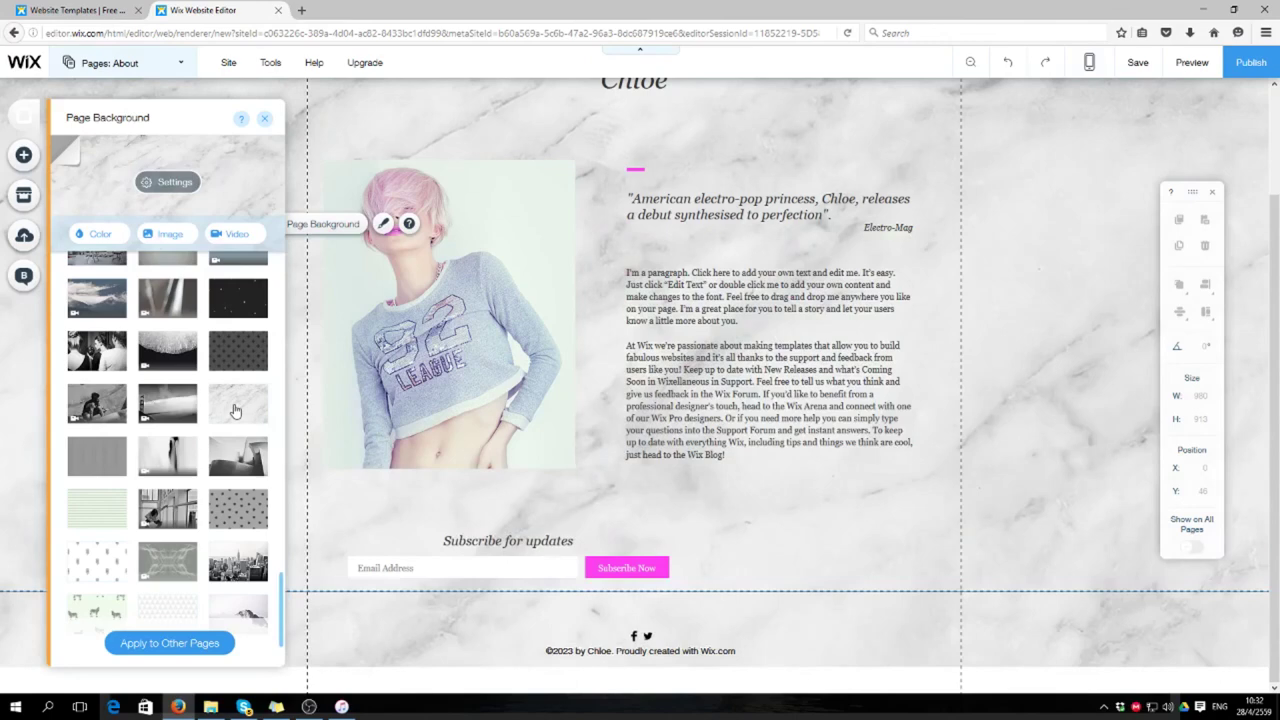
# Step: Open the portrait image for cropping and accept its current crop
pyautogui.click(522, 258)
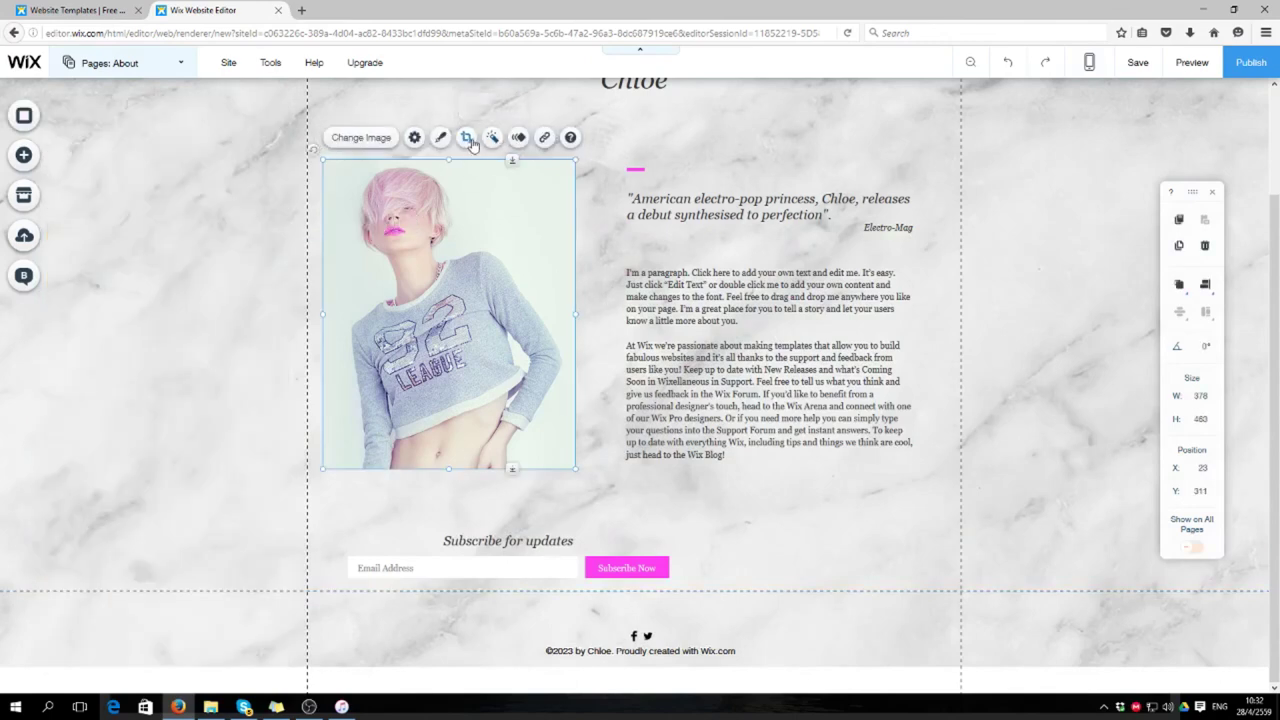
pyautogui.click(470, 140)
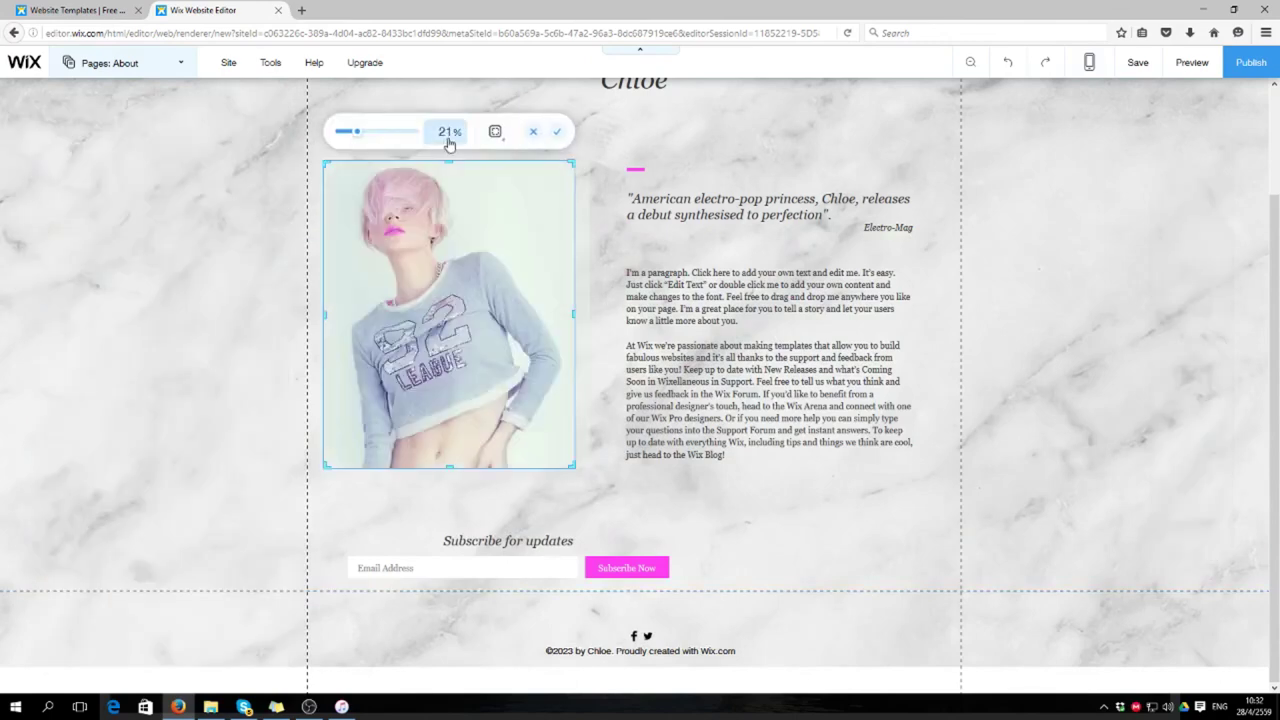
pyautogui.click(556, 132)
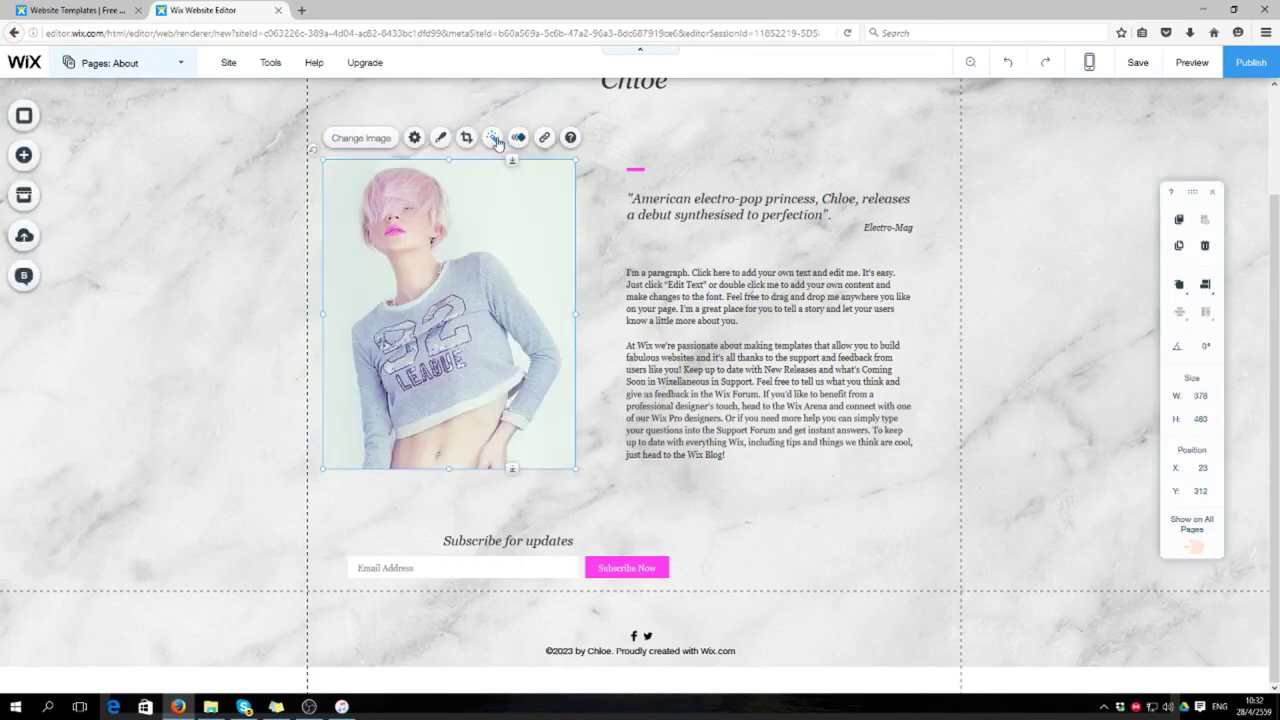
# Step: Apply the Kennedy filter to the portrait image and close the filter choices
pyautogui.click(492, 137)
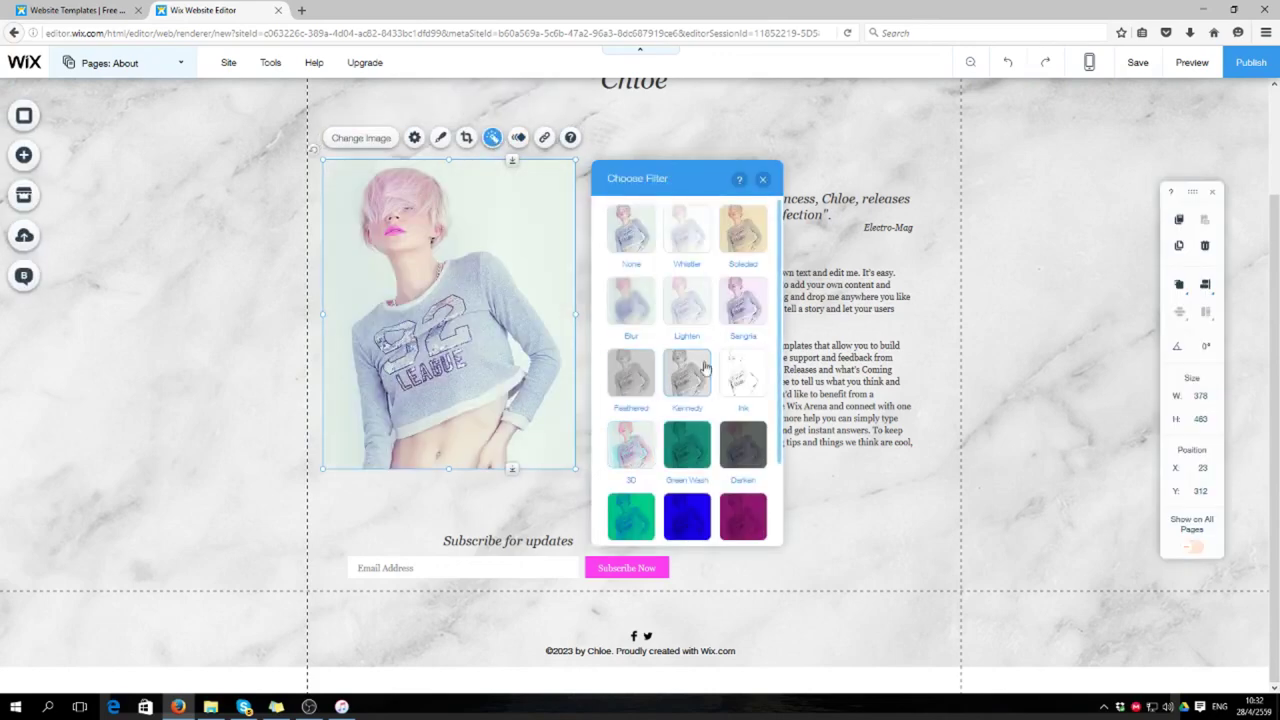
pyautogui.scroll(-2, 700, 394)
pyautogui.scroll(2, 716, 394)
pyautogui.click(688, 380)
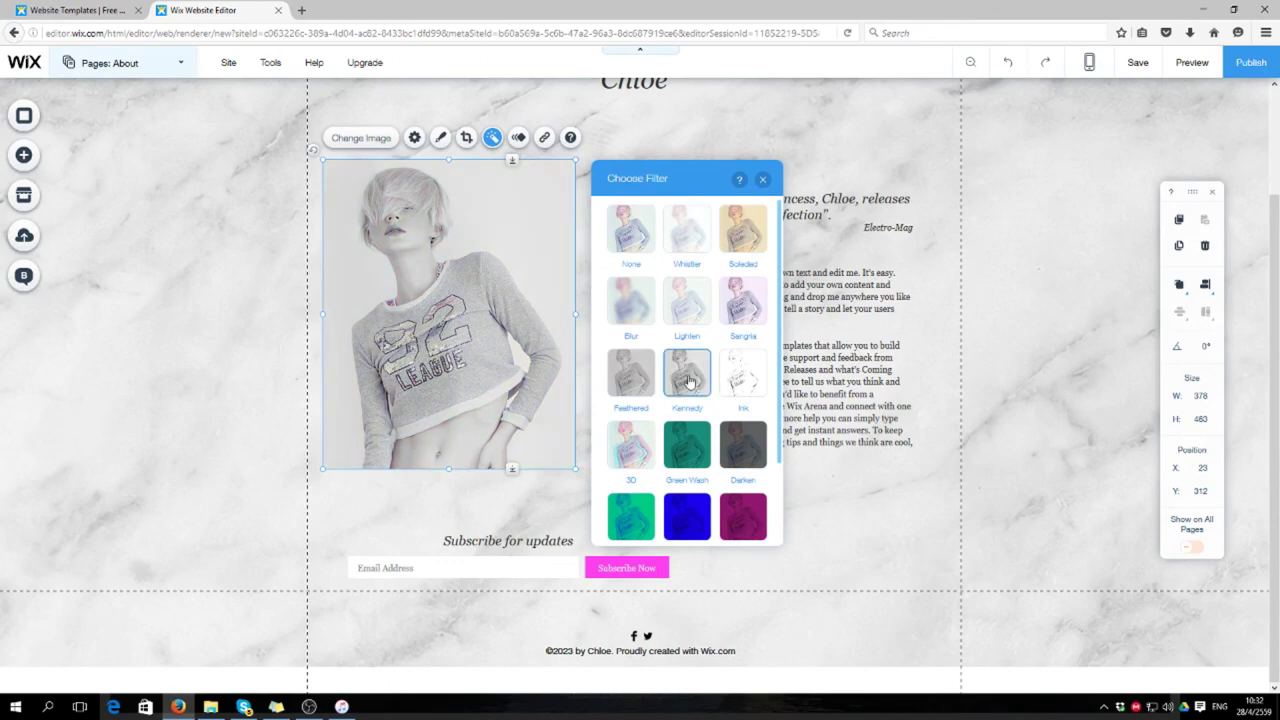
pyautogui.click(742, 230)
pyautogui.hotkey('ctrl', 'z')
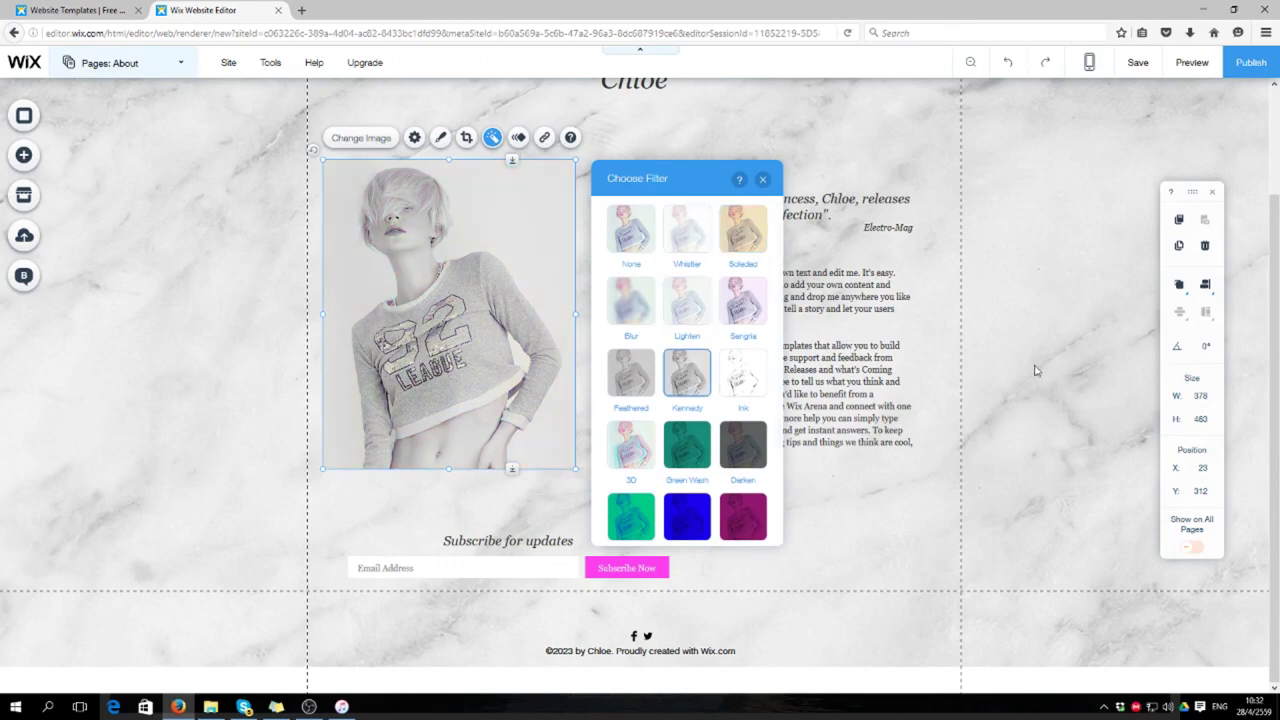
pyautogui.click(1032, 368)
pyautogui.scroll(1, 900, 362)
pyautogui.click(543, 356)
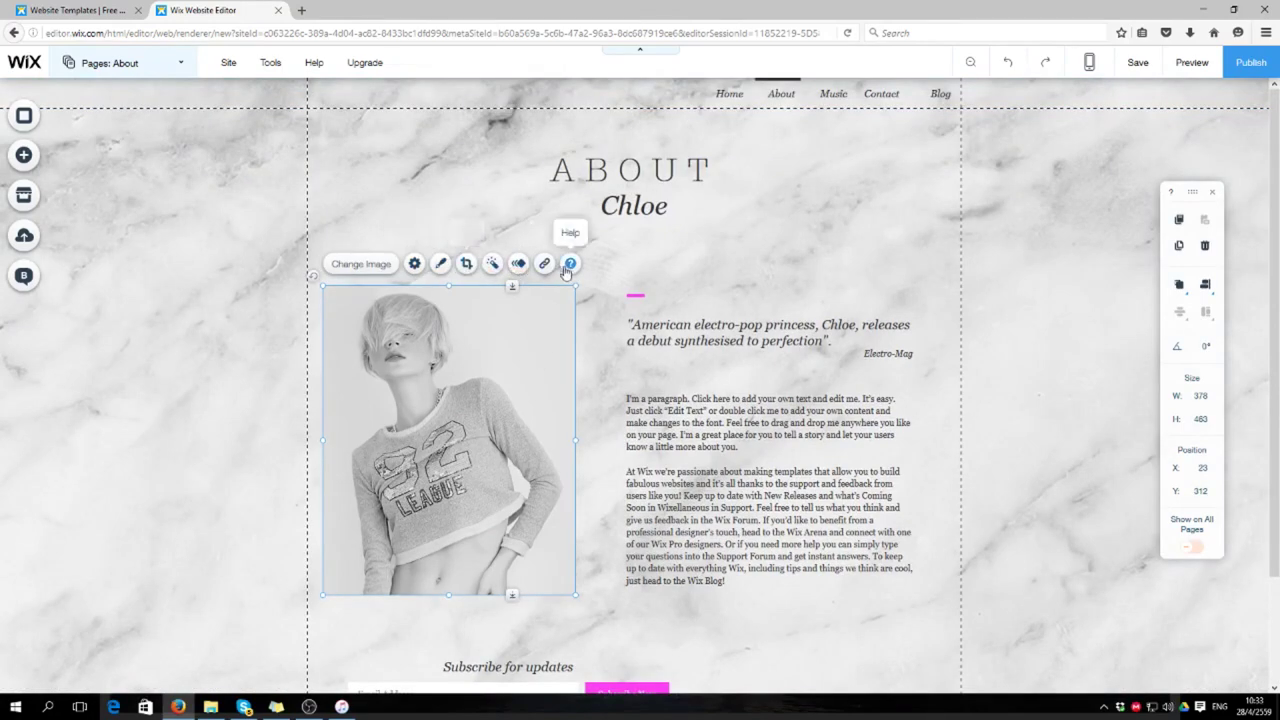
pyautogui.click(465, 264)
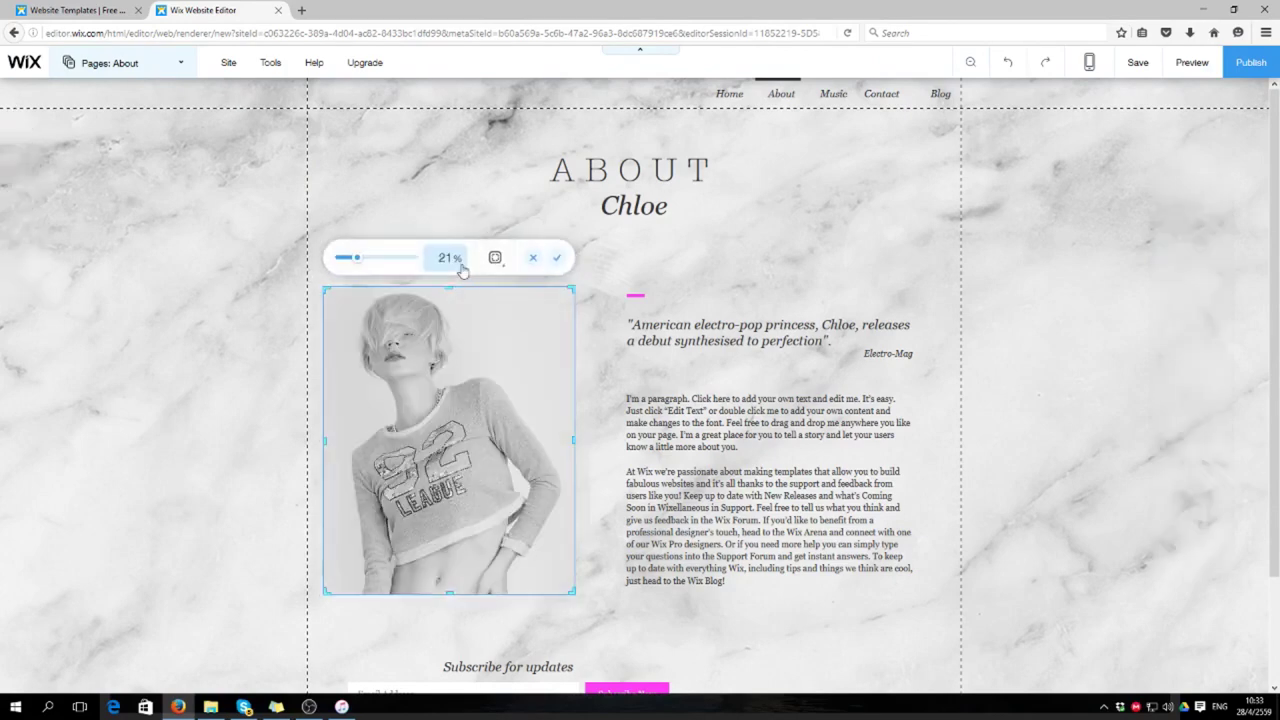
pyautogui.moveTo(395, 258)
pyautogui.mouseDown()
pyautogui.moveTo(371, 263)
pyautogui.moveTo(385, 259)
pyautogui.mouseUp()
pyautogui.click(533, 257)
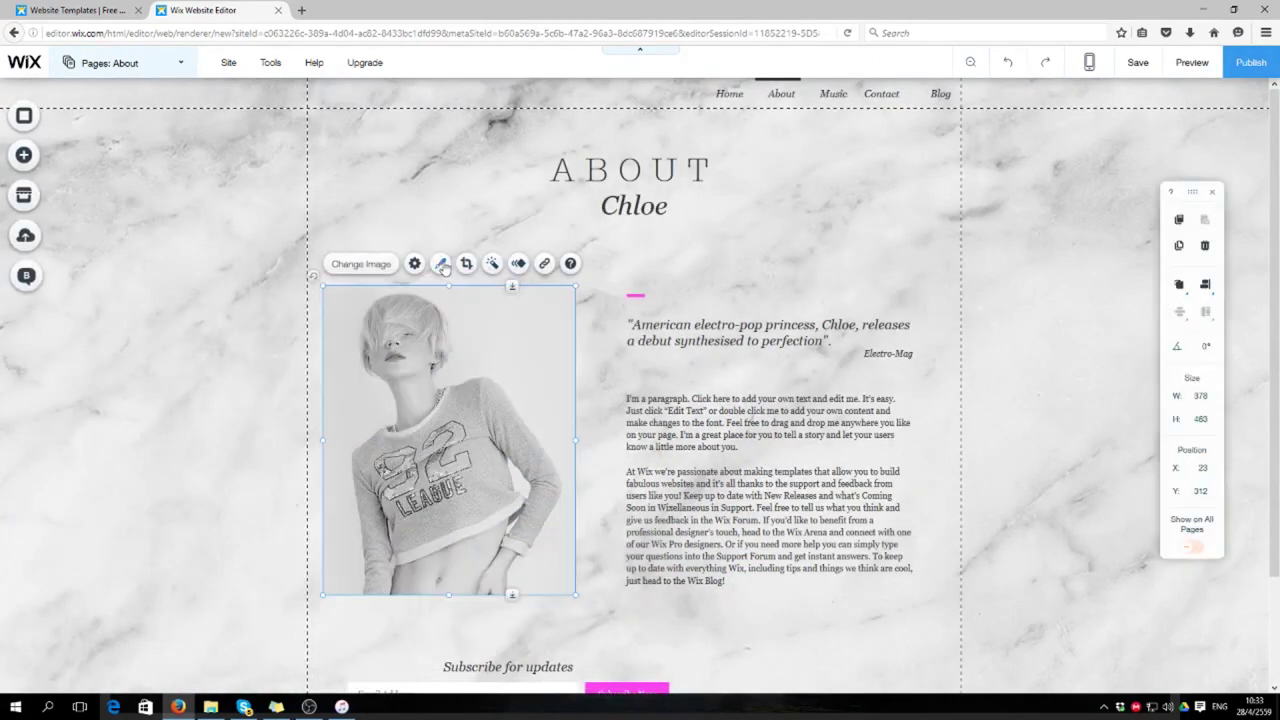
# Step: Give the portrait image the thin dark frame design with tape strips at its upper and lower edges
pyautogui.click(441, 265)
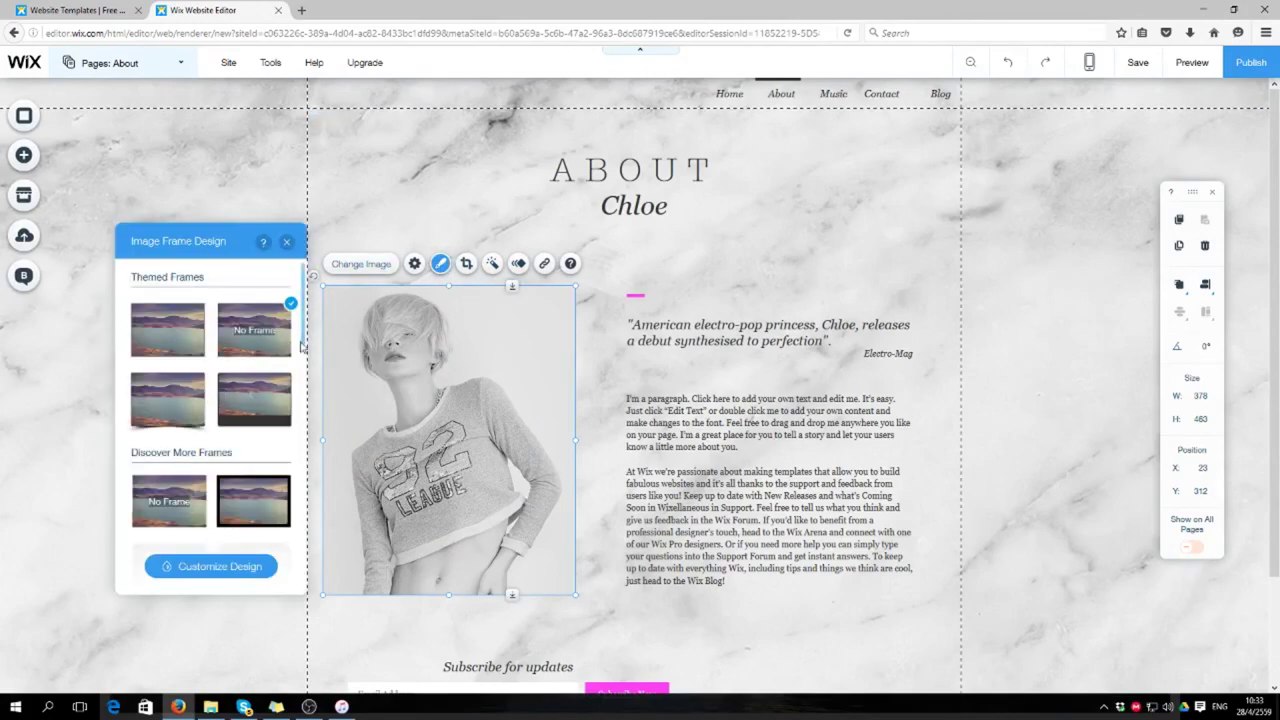
pyautogui.moveTo(306, 334)
pyautogui.mouseDown()
pyautogui.moveTo(295, 560)
pyautogui.moveTo(322, 320)
pyautogui.mouseUp()
pyautogui.scroll(-5, 160, 420)
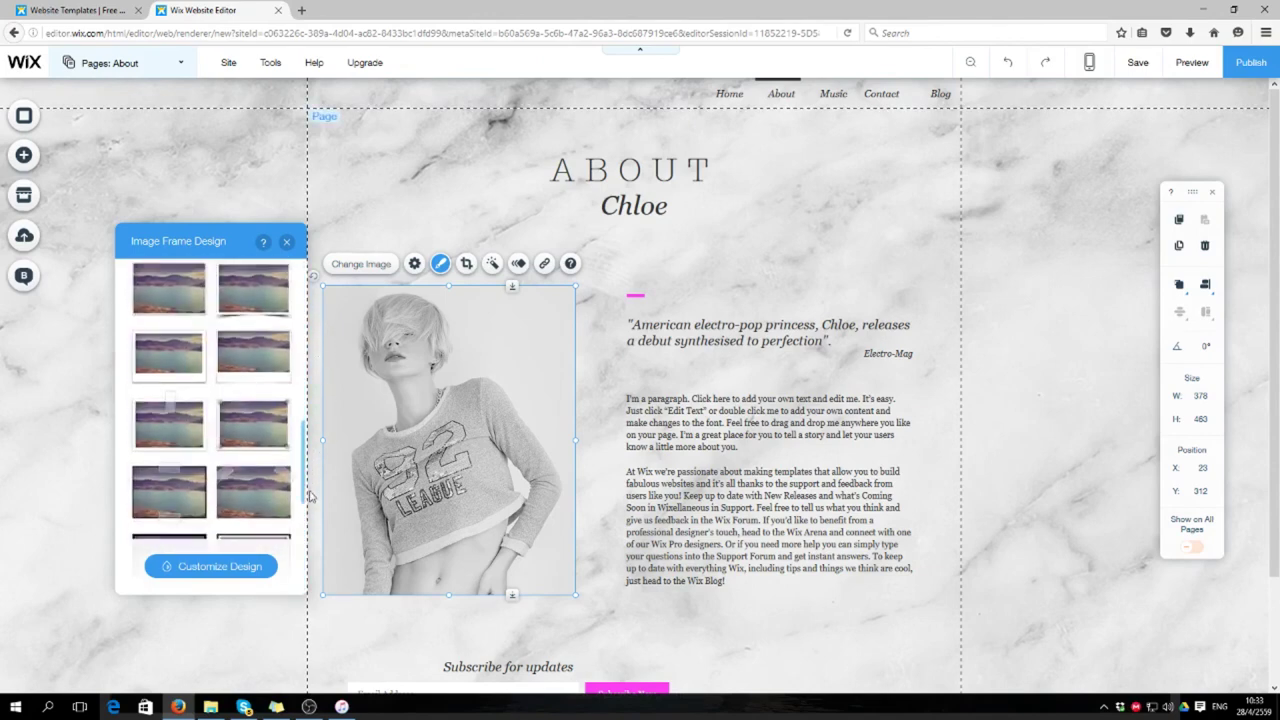
pyautogui.click(183, 490)
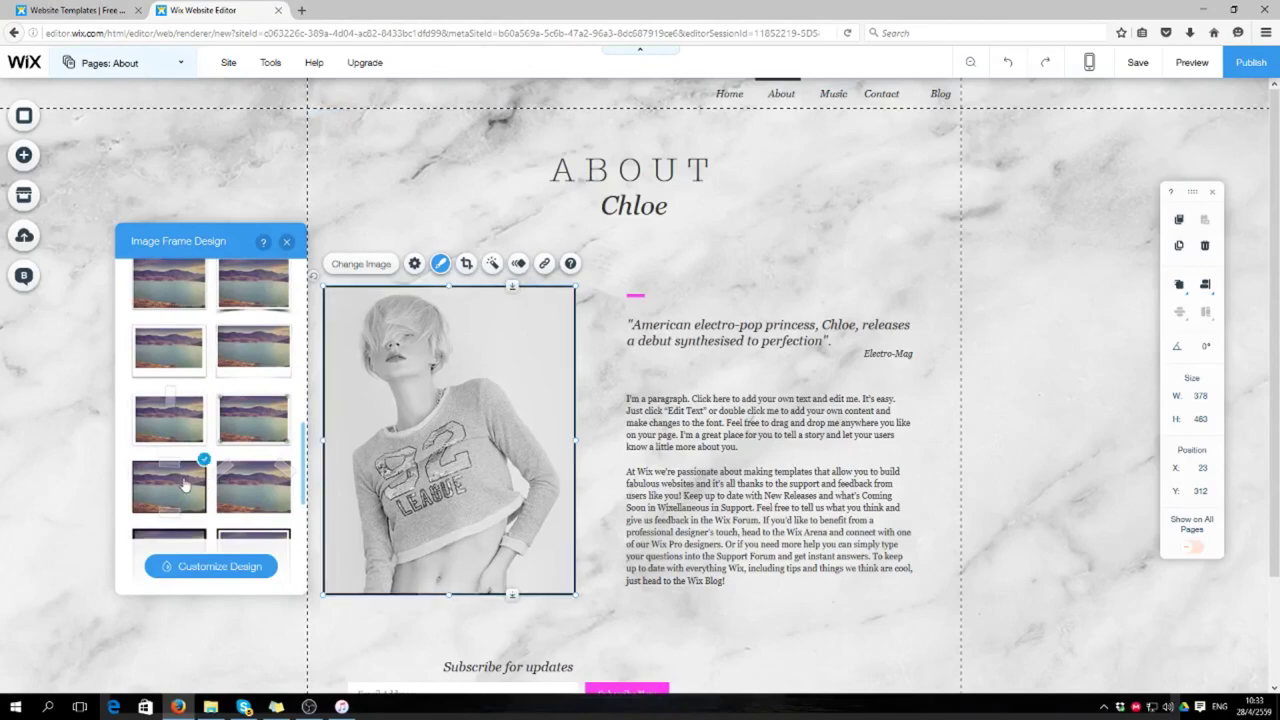
# Step: Try the frame with taped corners on the portrait image, and return to the thin dark frame with tape strips
pyautogui.scroll(-2, 268, 420)
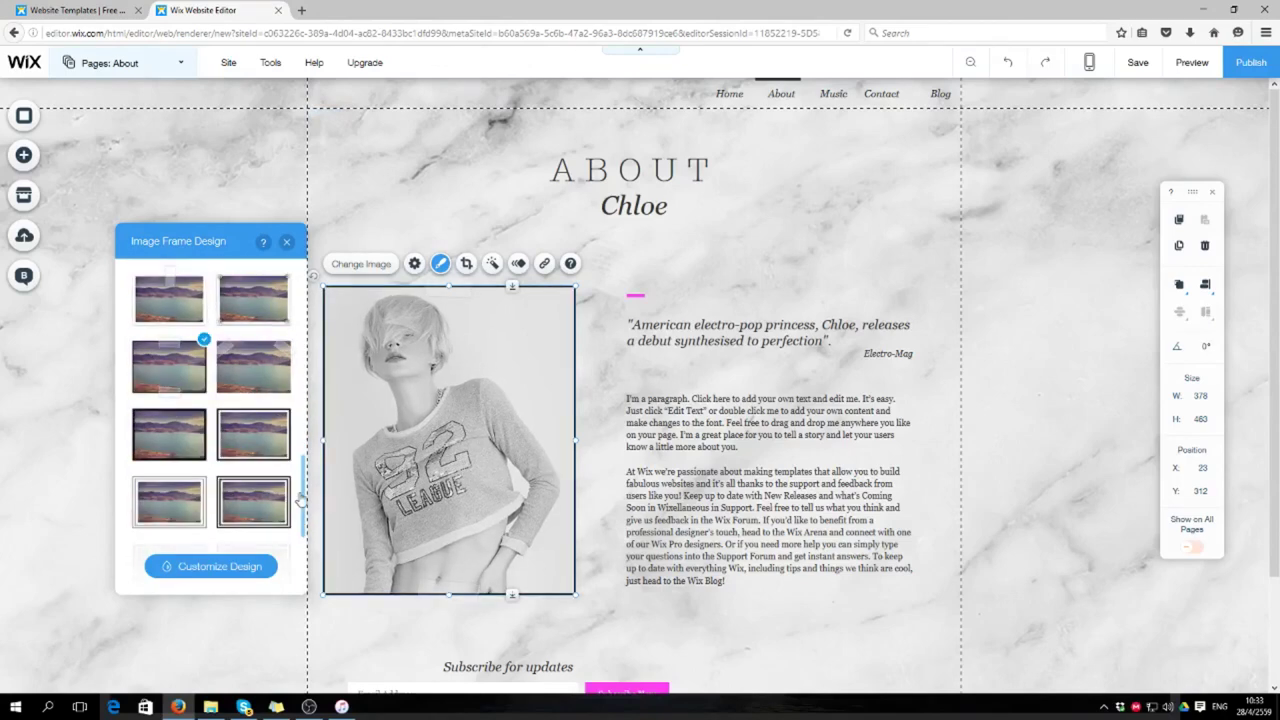
pyautogui.click(268, 370)
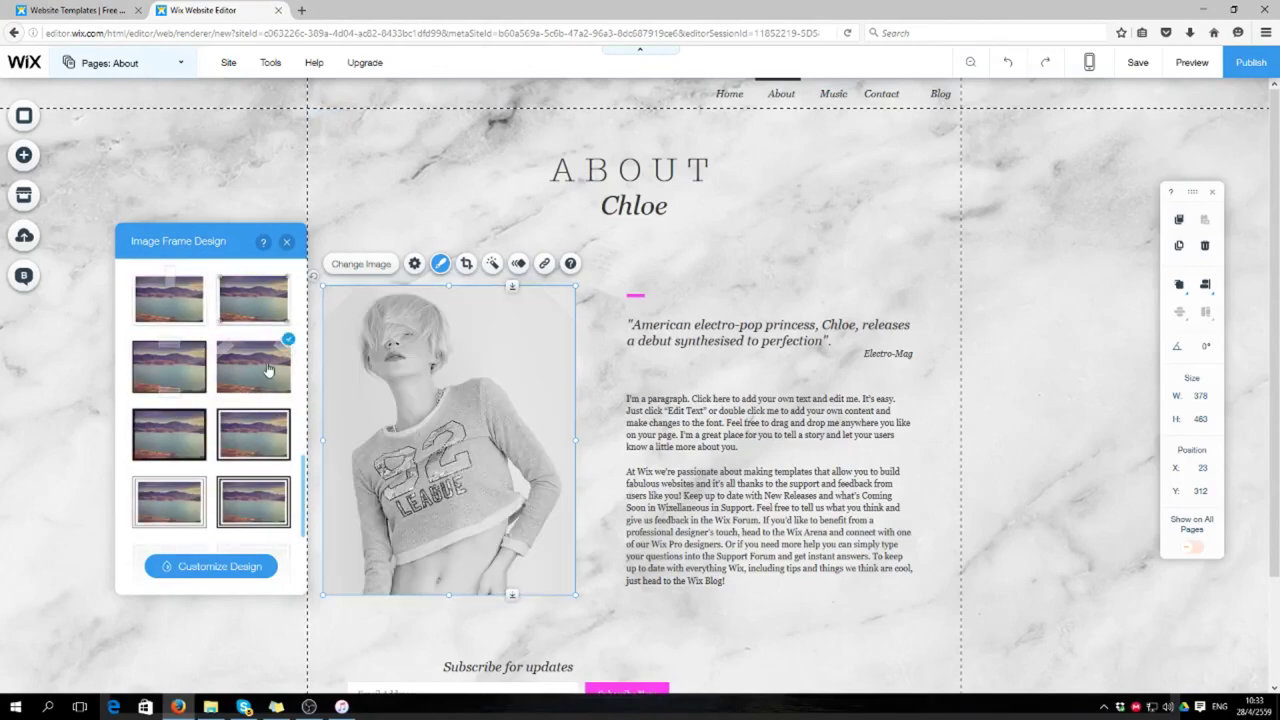
pyautogui.scroll(1, 181, 380)
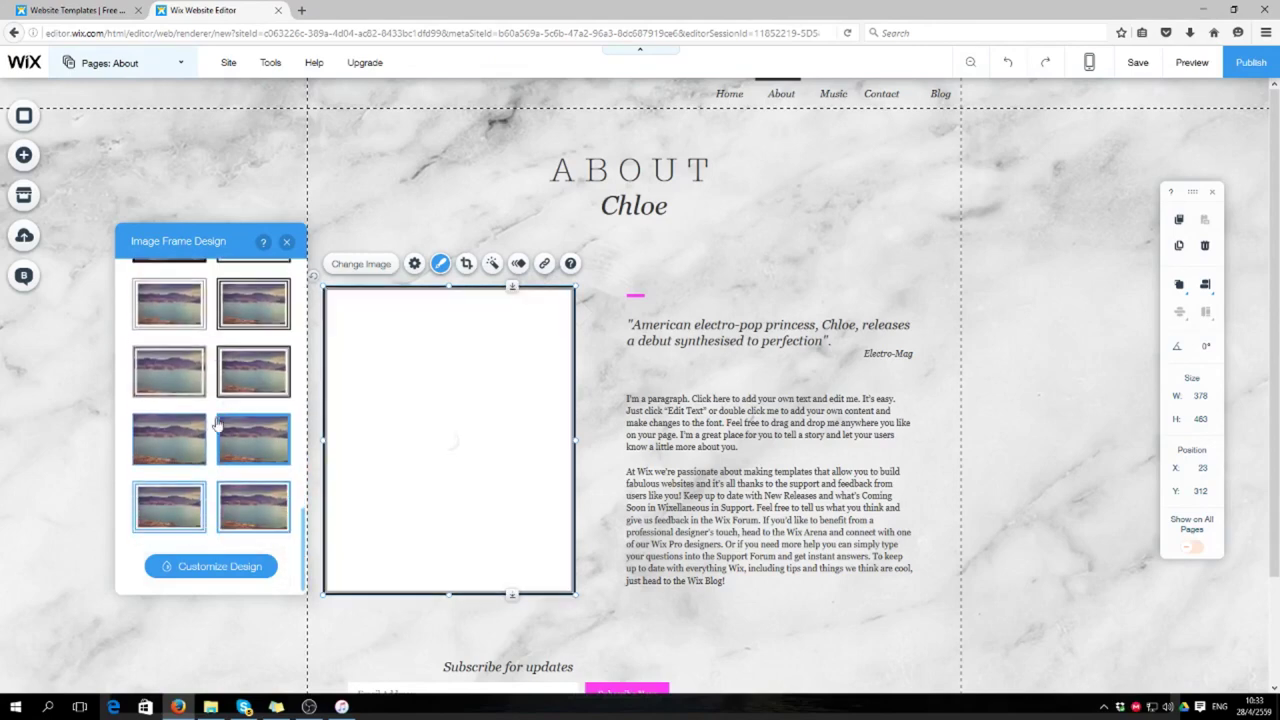
pyautogui.click(176, 400)
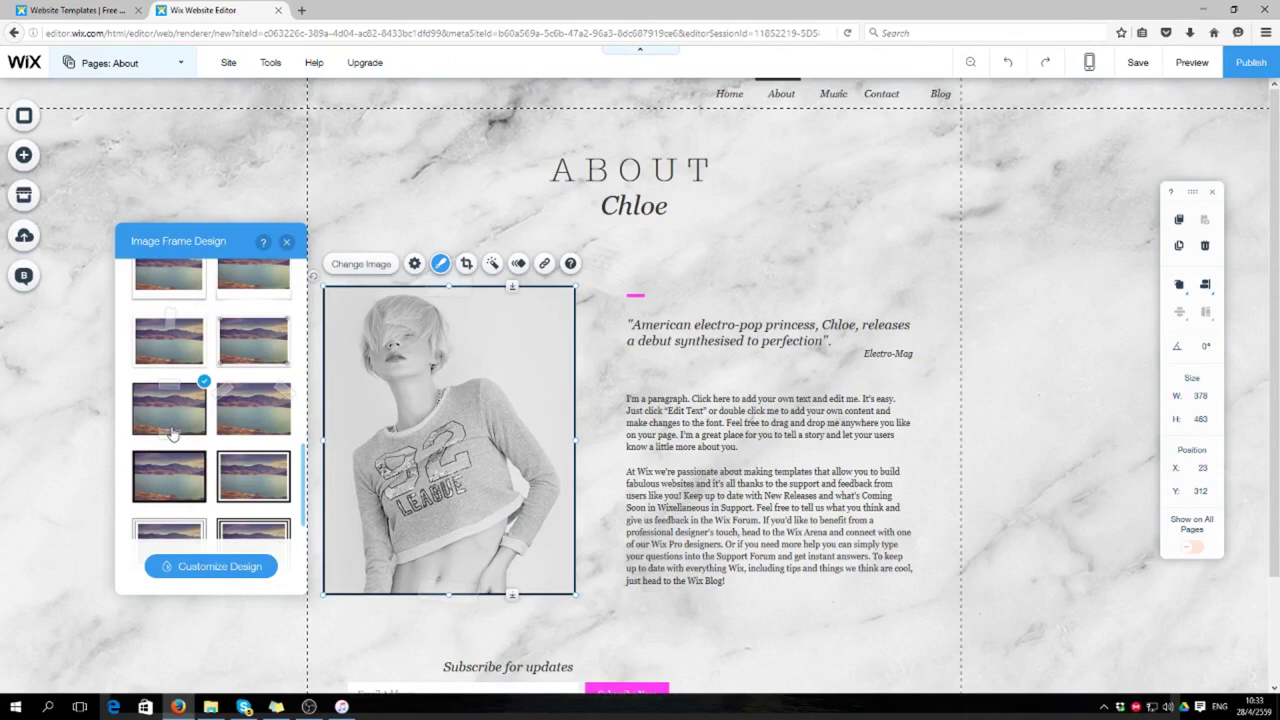
# Step: Compare the portrait in a white taped frame, reapply the thin dark frame with tape strips, and leave the frame design
pyautogui.scroll(1, 165, 426)
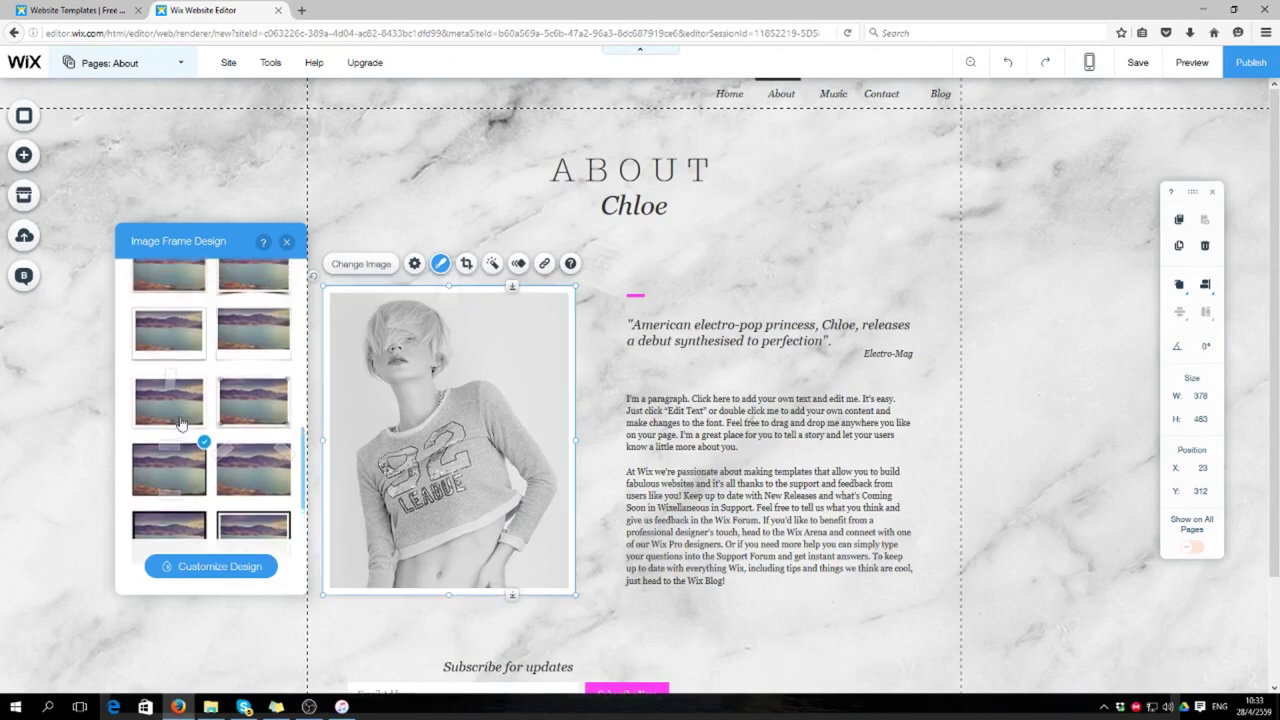
pyautogui.scroll(-2, 178, 425)
pyautogui.click(181, 424)
pyautogui.click(853, 190)
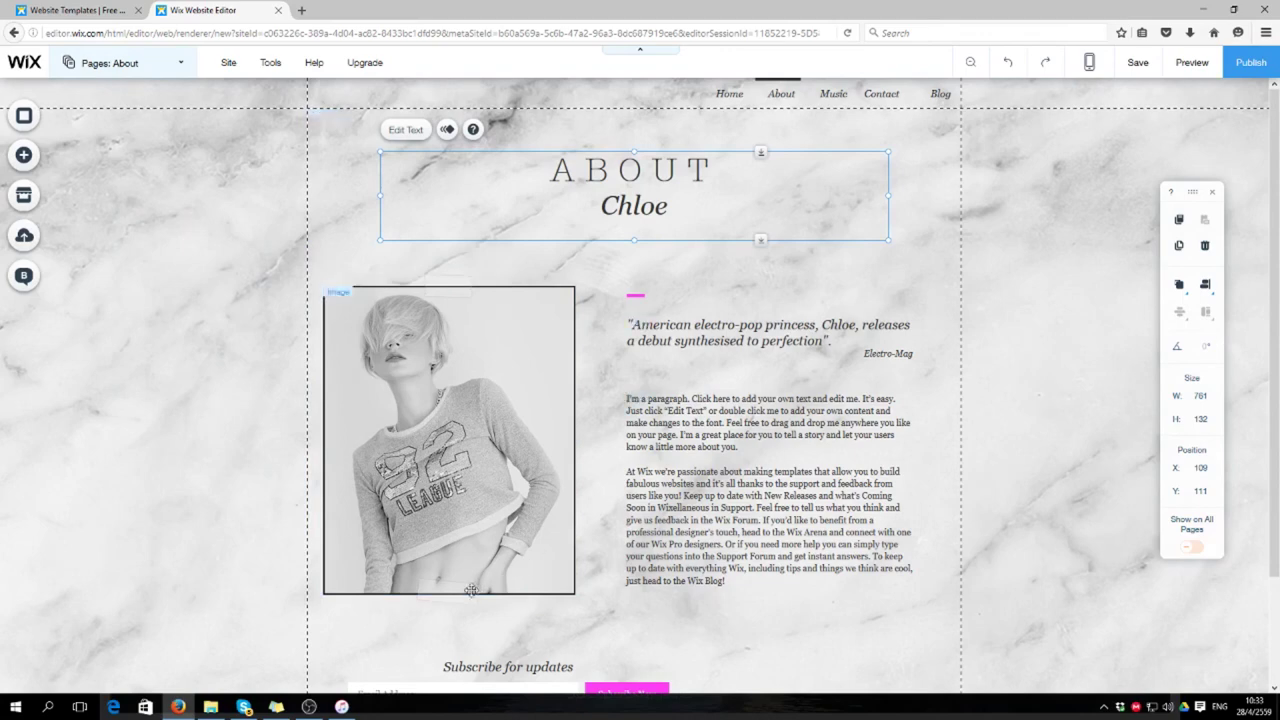
# Step: Open the site's page list and view the Home page, returning to the About page
pyautogui.click(447, 347)
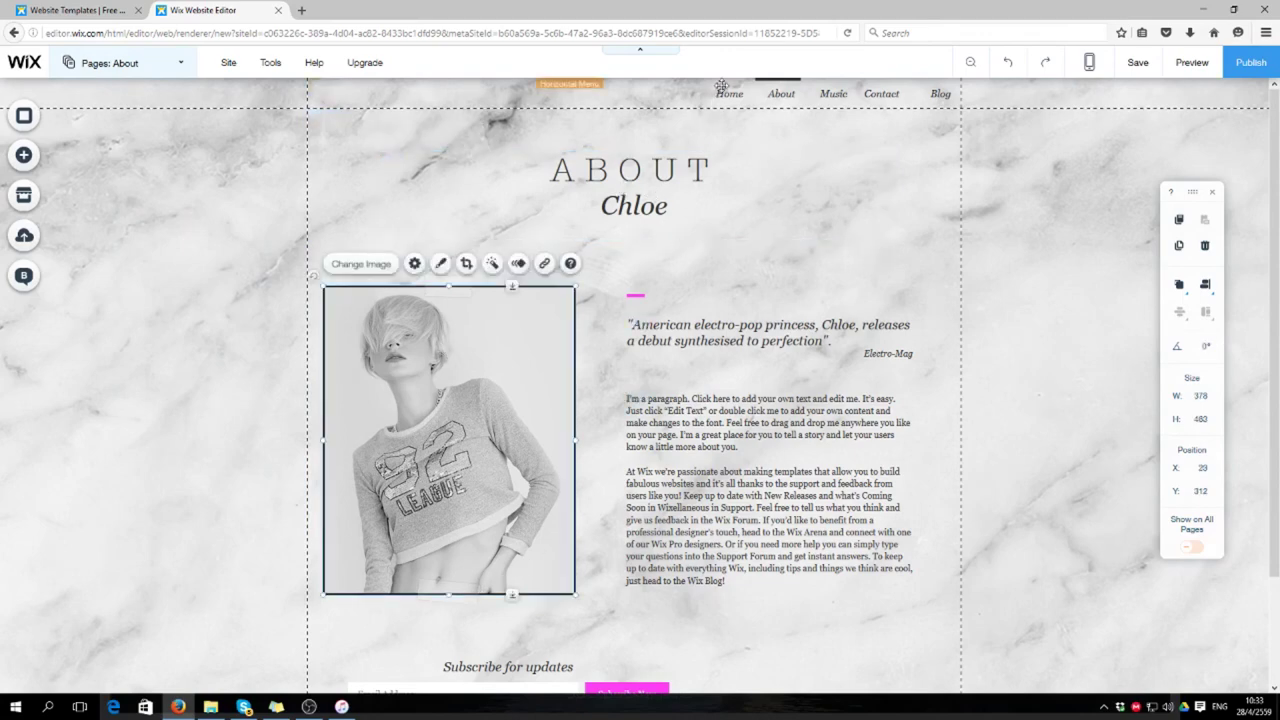
pyautogui.click(182, 64)
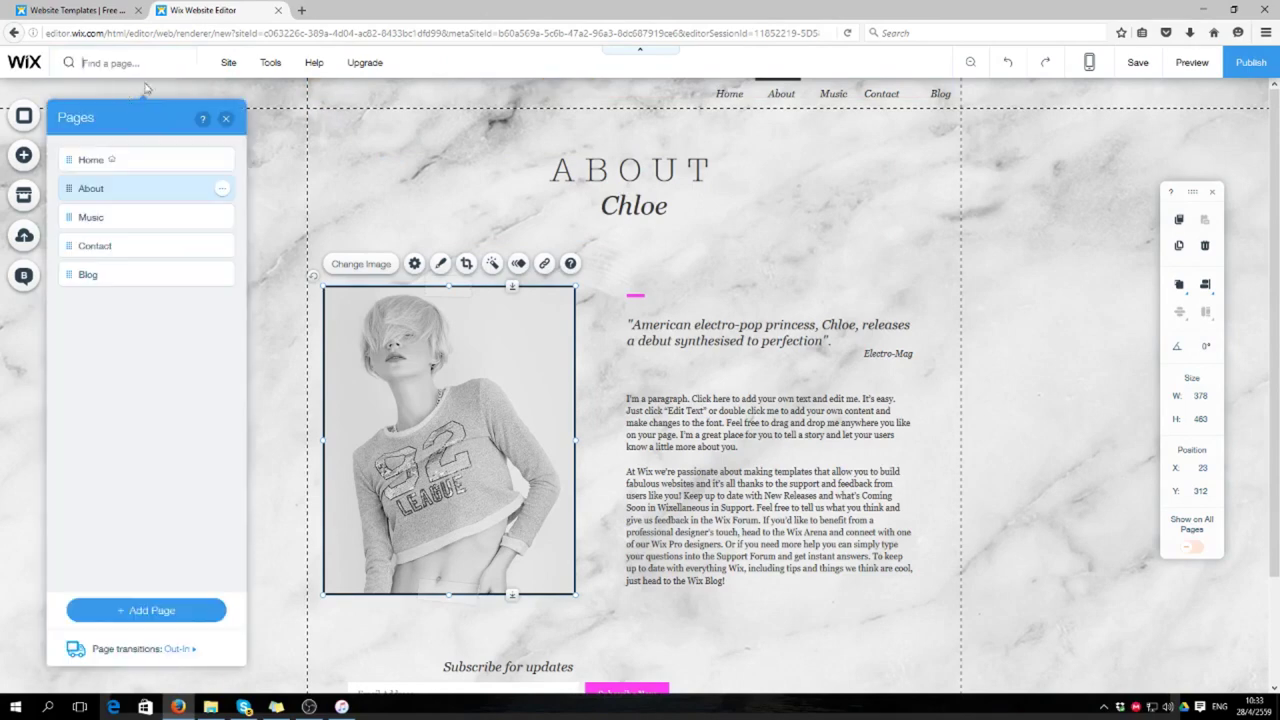
pyautogui.click(89, 162)
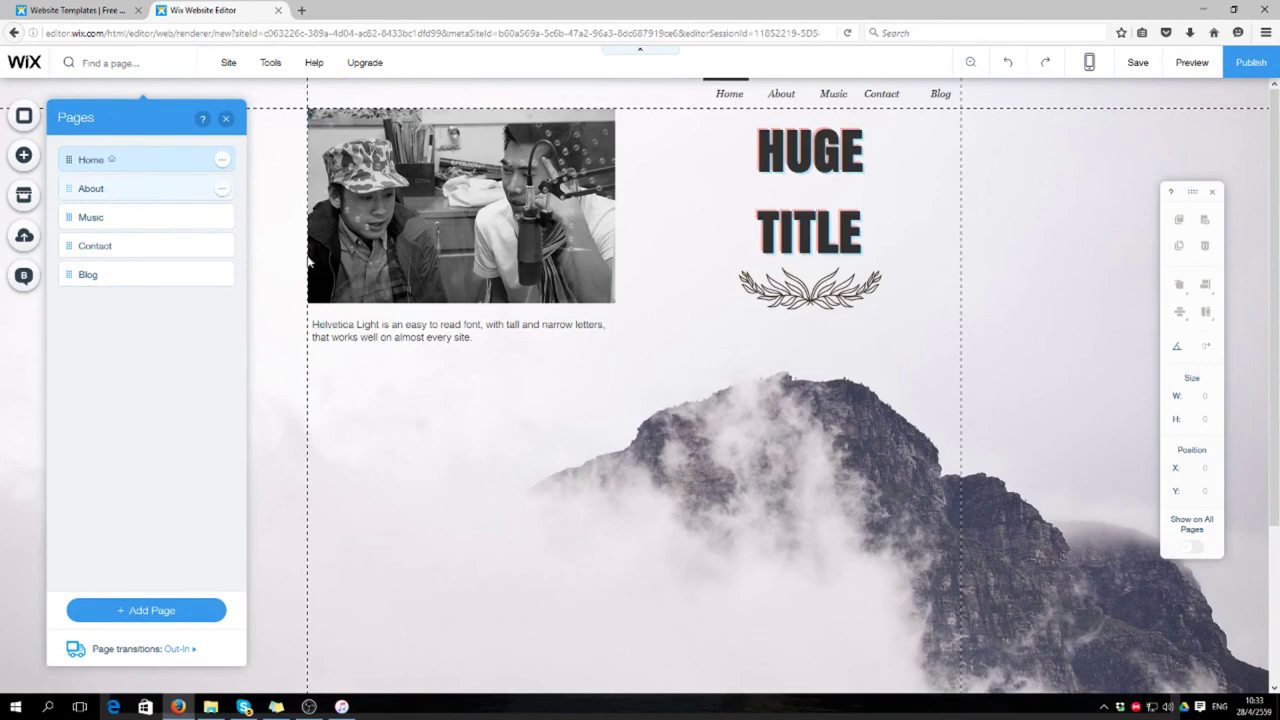
pyautogui.click(120, 188)
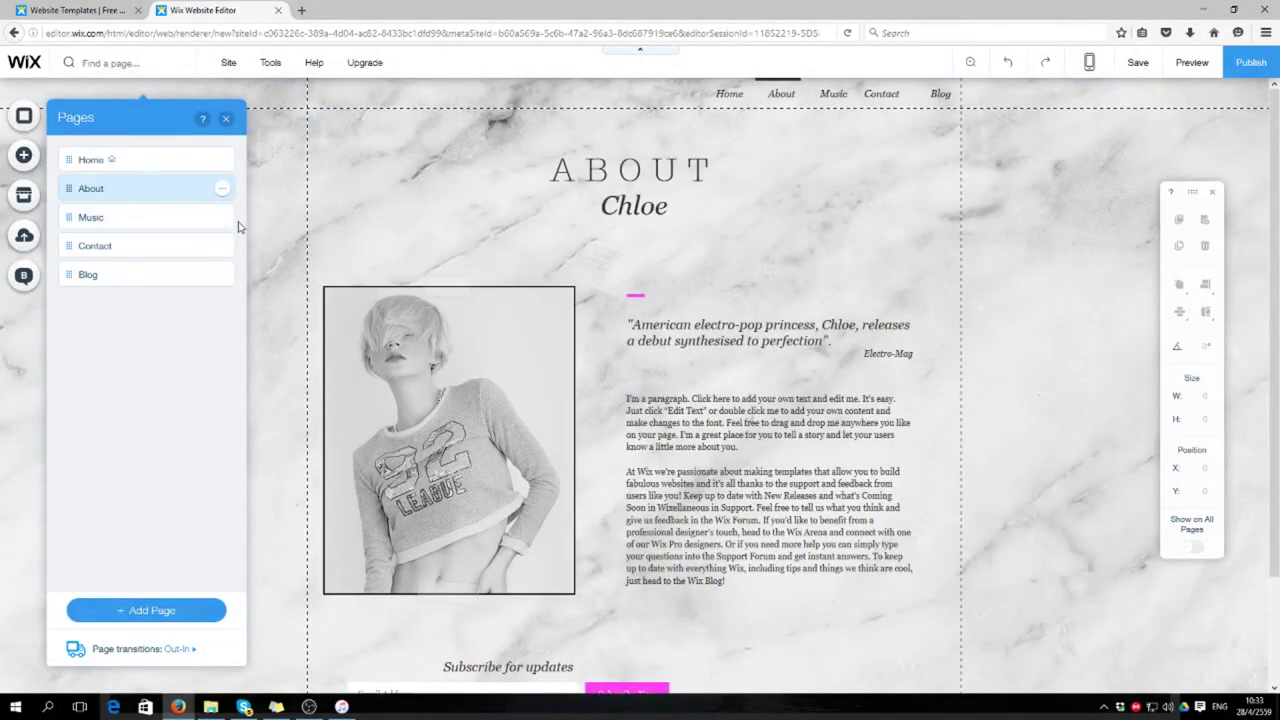
# Step: Delete the Music page from the site and confirm the deletion
pyautogui.click(190, 218)
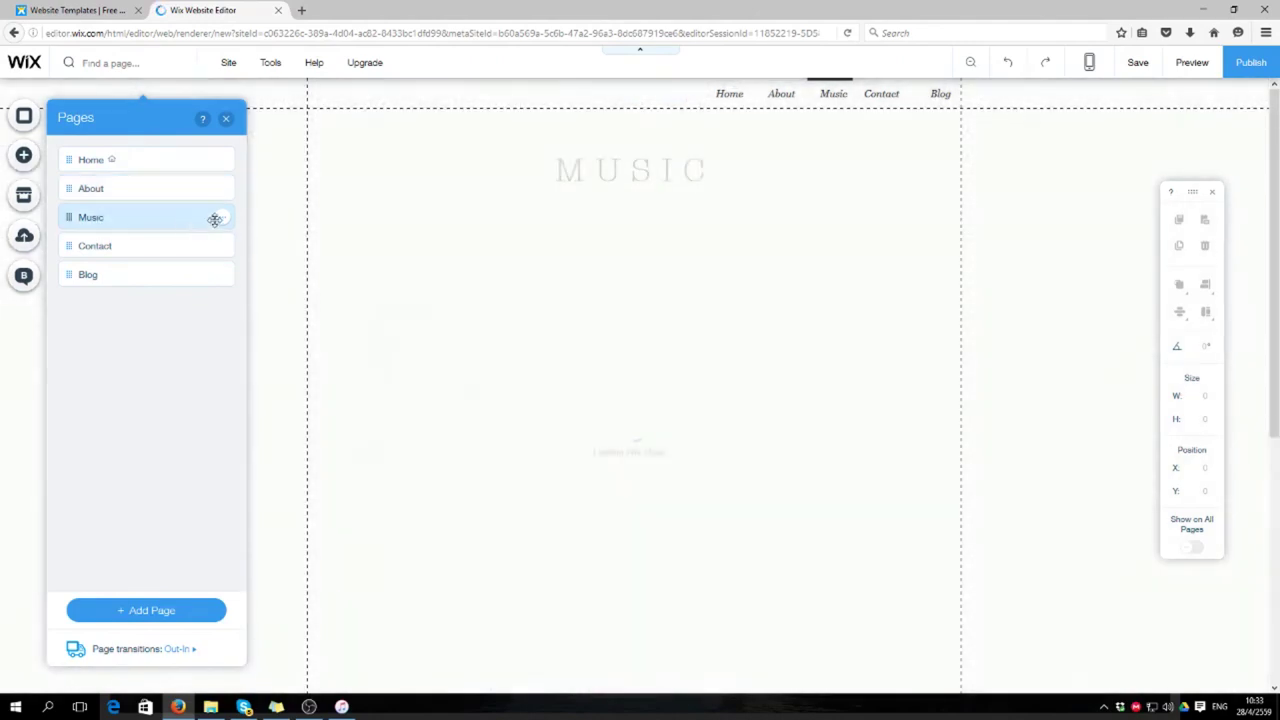
pyautogui.click(221, 222)
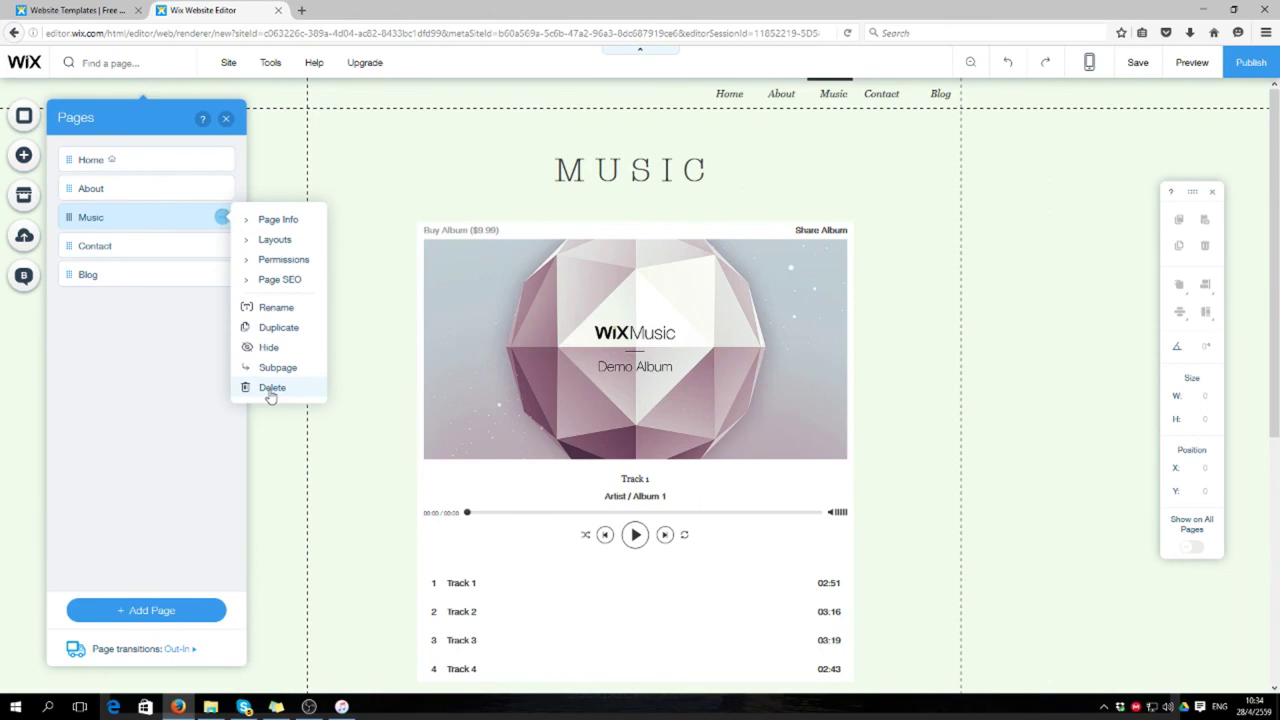
pyautogui.click(271, 388)
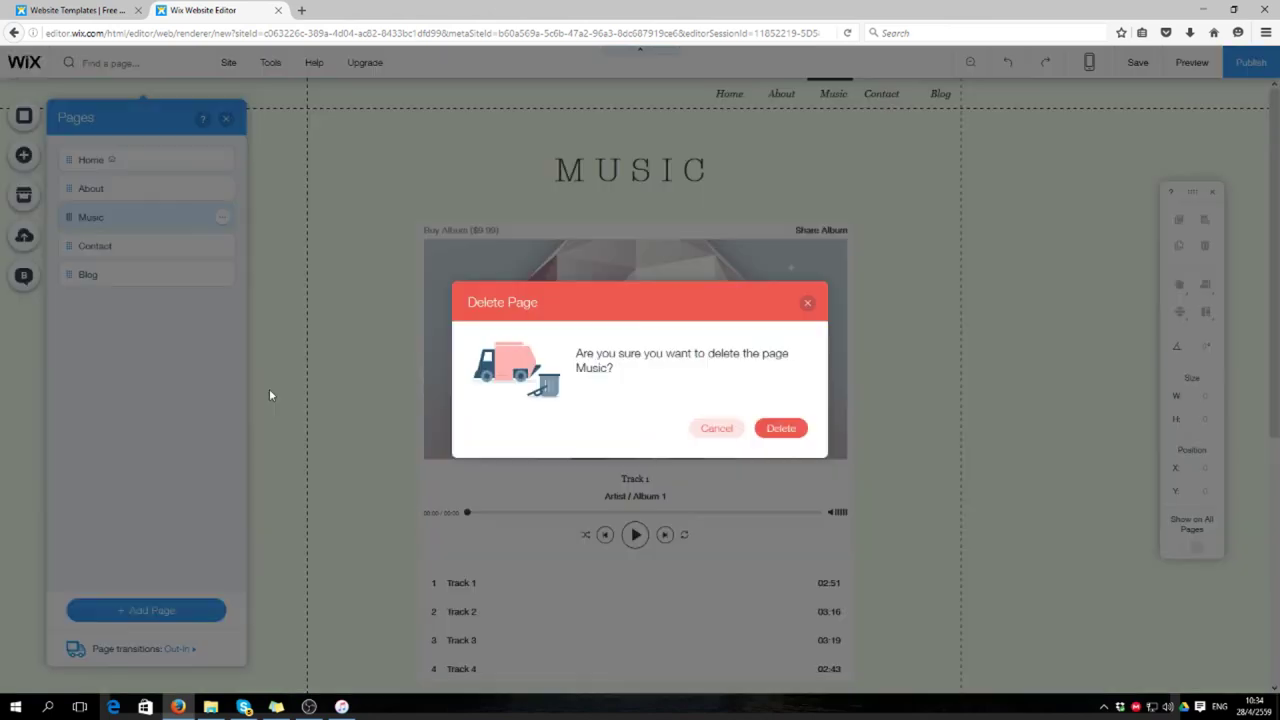
pyautogui.click(756, 428)
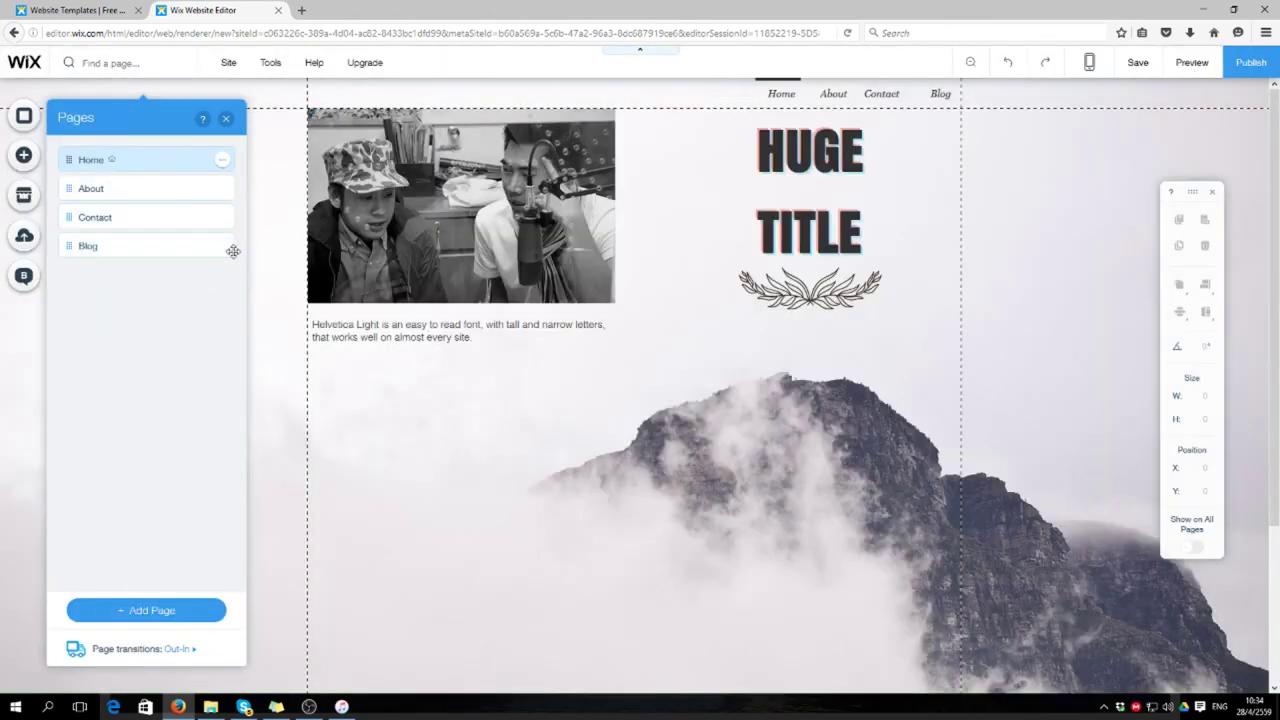
# Step: Open the Blog page and look over its blog feed and the heading text above it
pyautogui.click(123, 245)
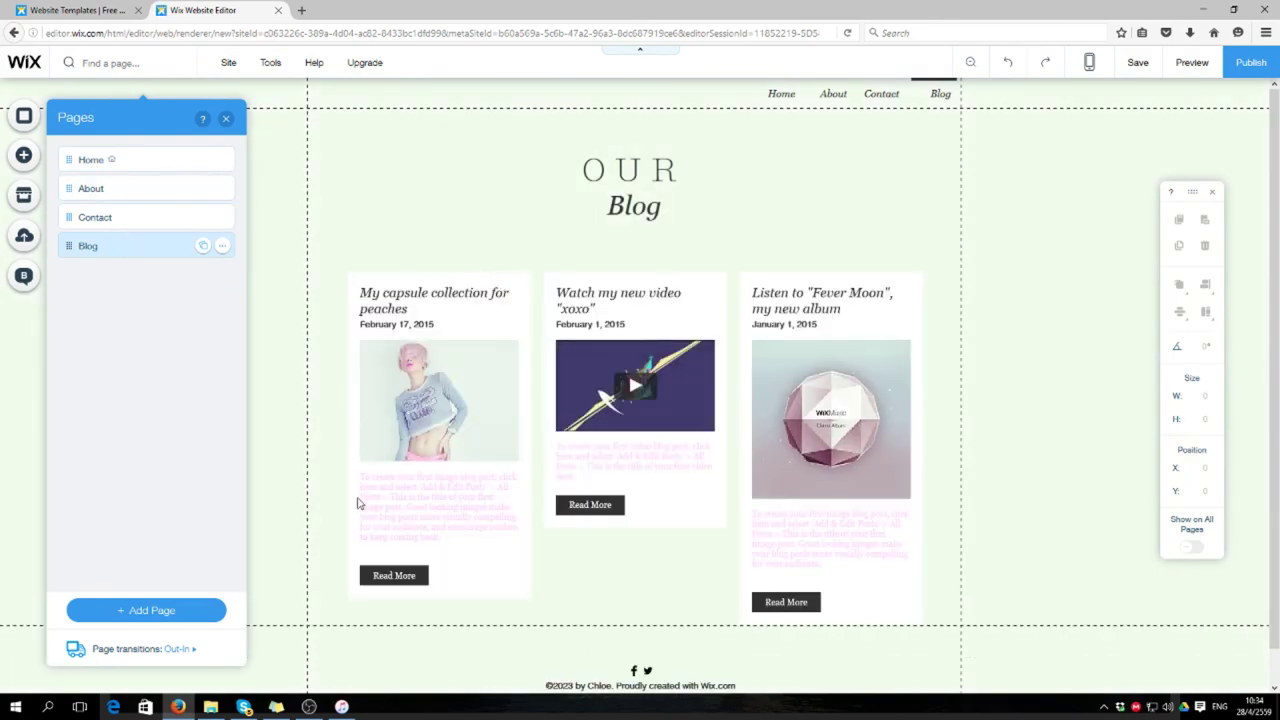
pyautogui.click(222, 252)
pyautogui.click(410, 221)
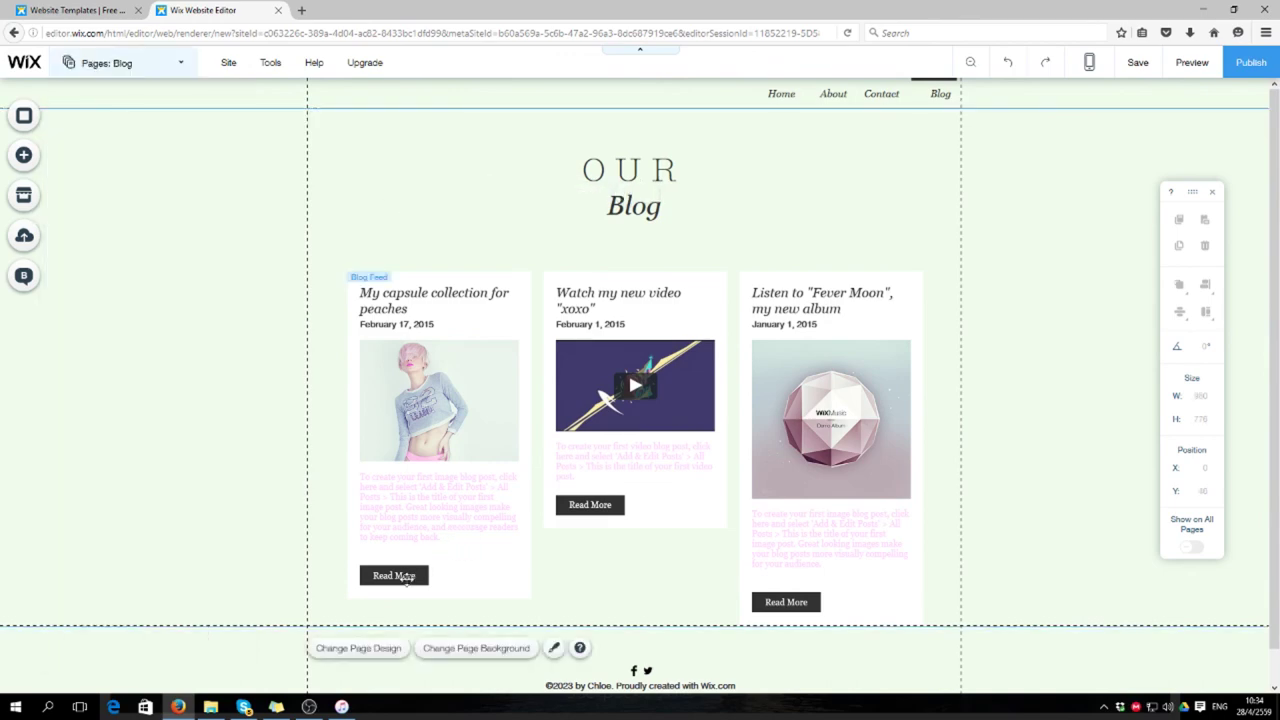
pyautogui.click(405, 580)
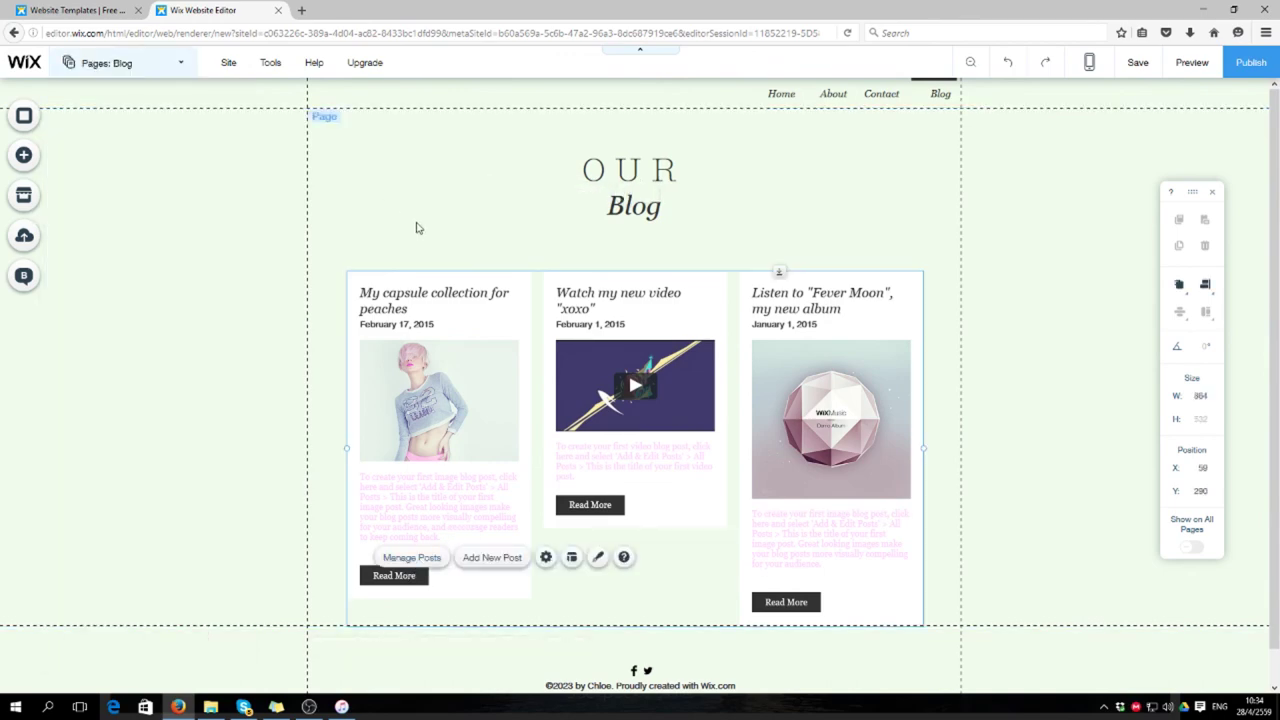
pyautogui.click(478, 179)
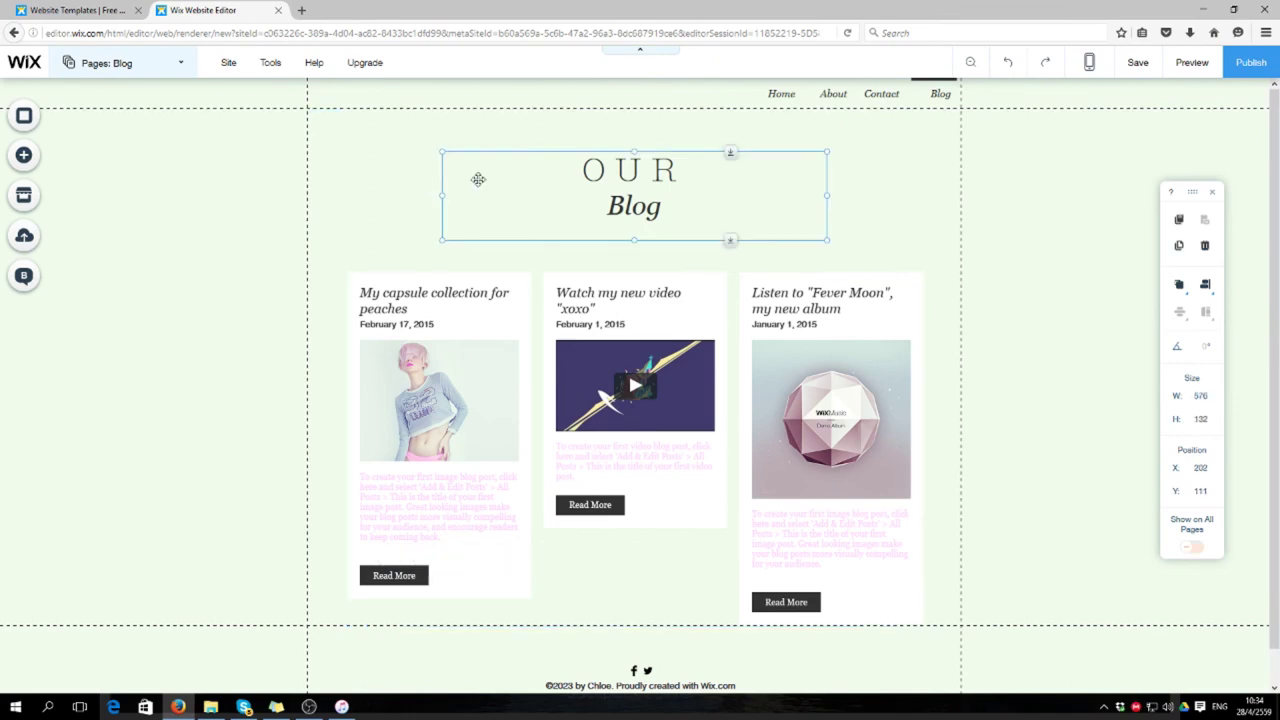
# Step: Browse the blog elements that can be added, from Recent Posts down to Custom Feed, and leave without adding one
pyautogui.click(24, 155)
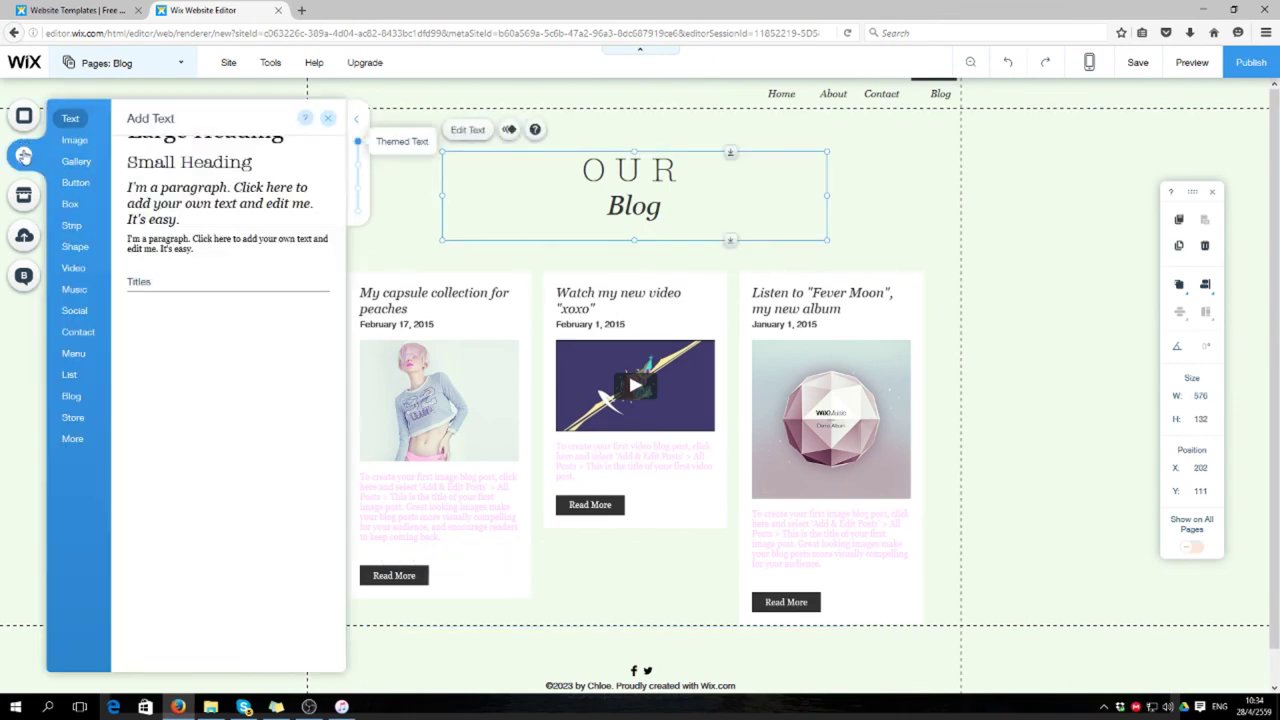
pyautogui.moveTo(76, 400)
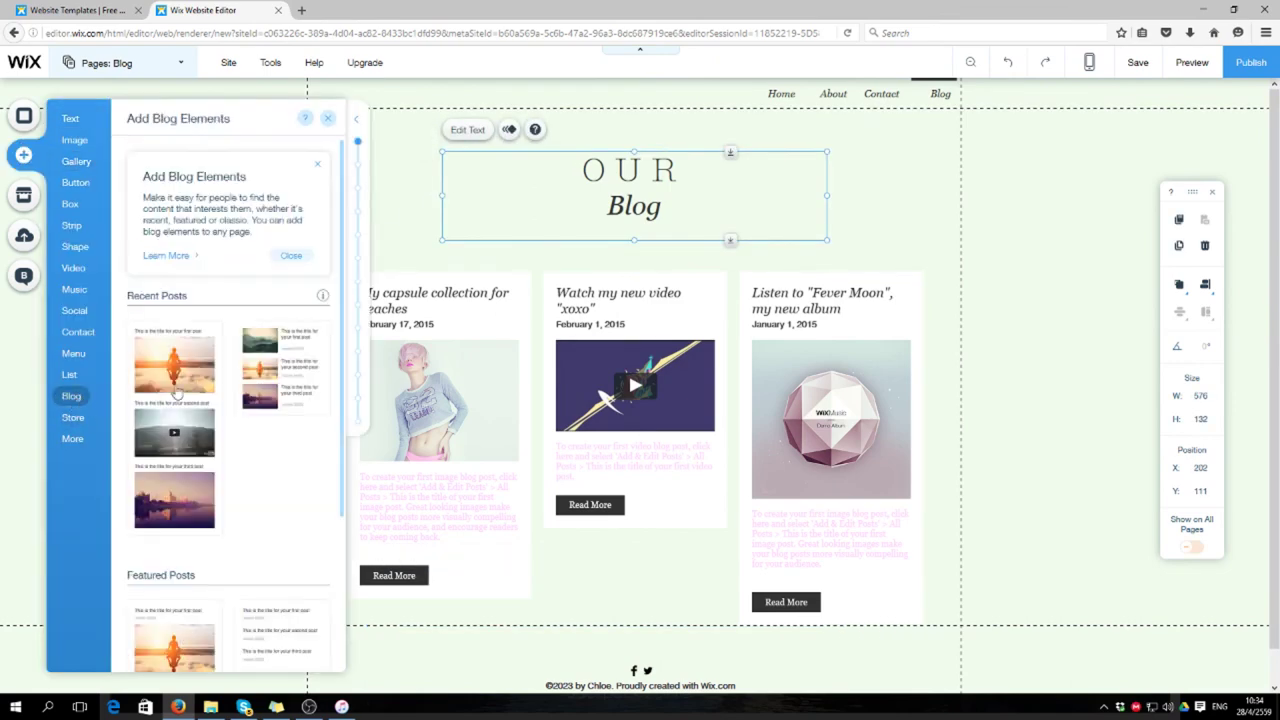
pyautogui.scroll(-3, 192, 360)
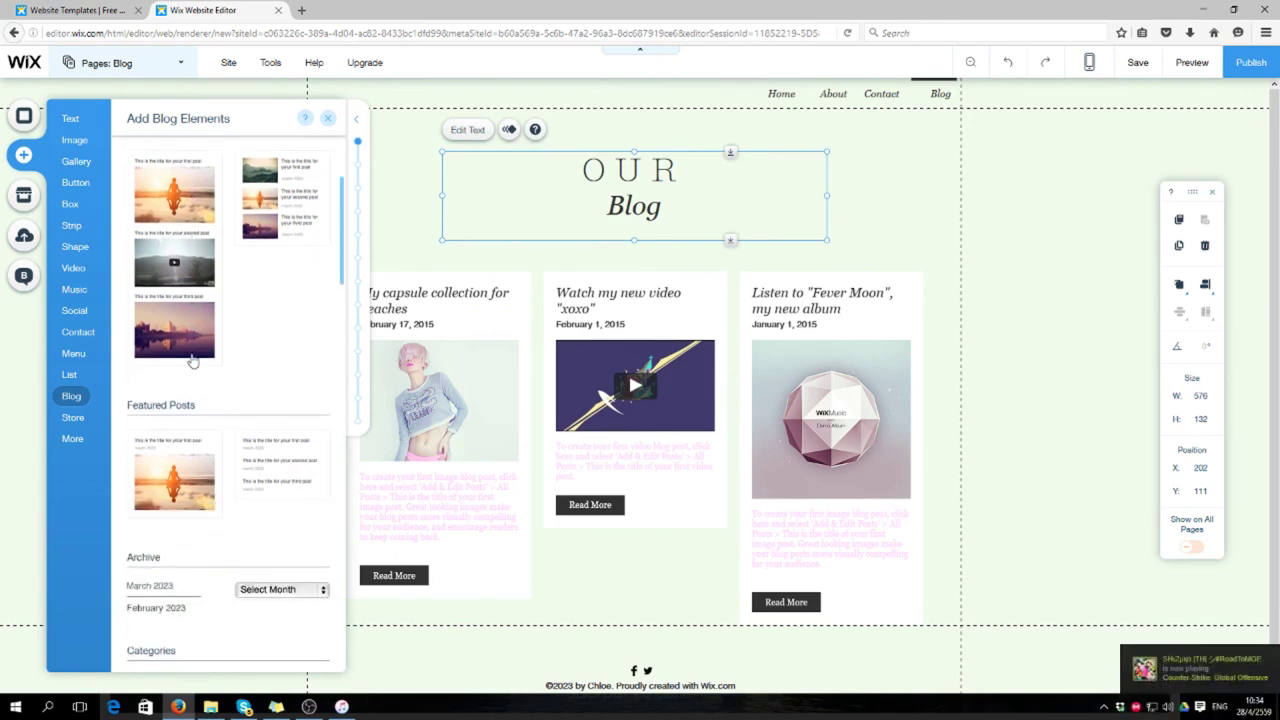
pyautogui.scroll(-5, 260, 225)
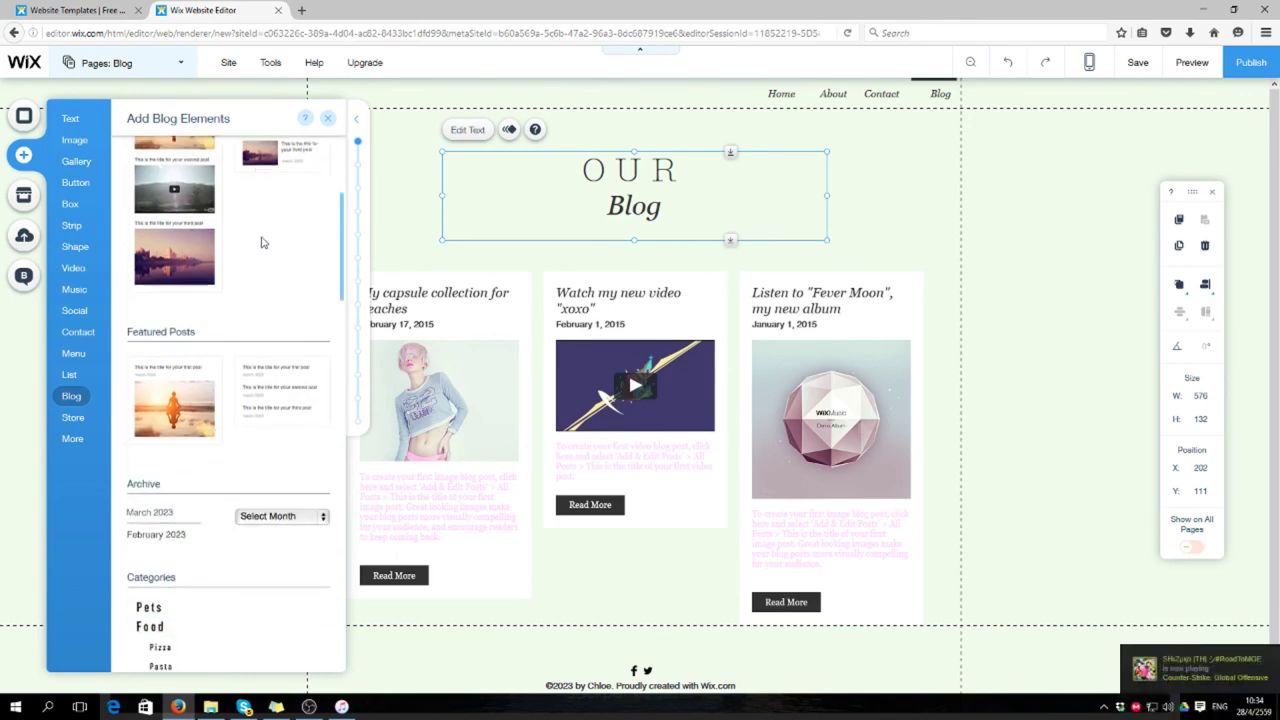
pyautogui.scroll(-2, 227, 259)
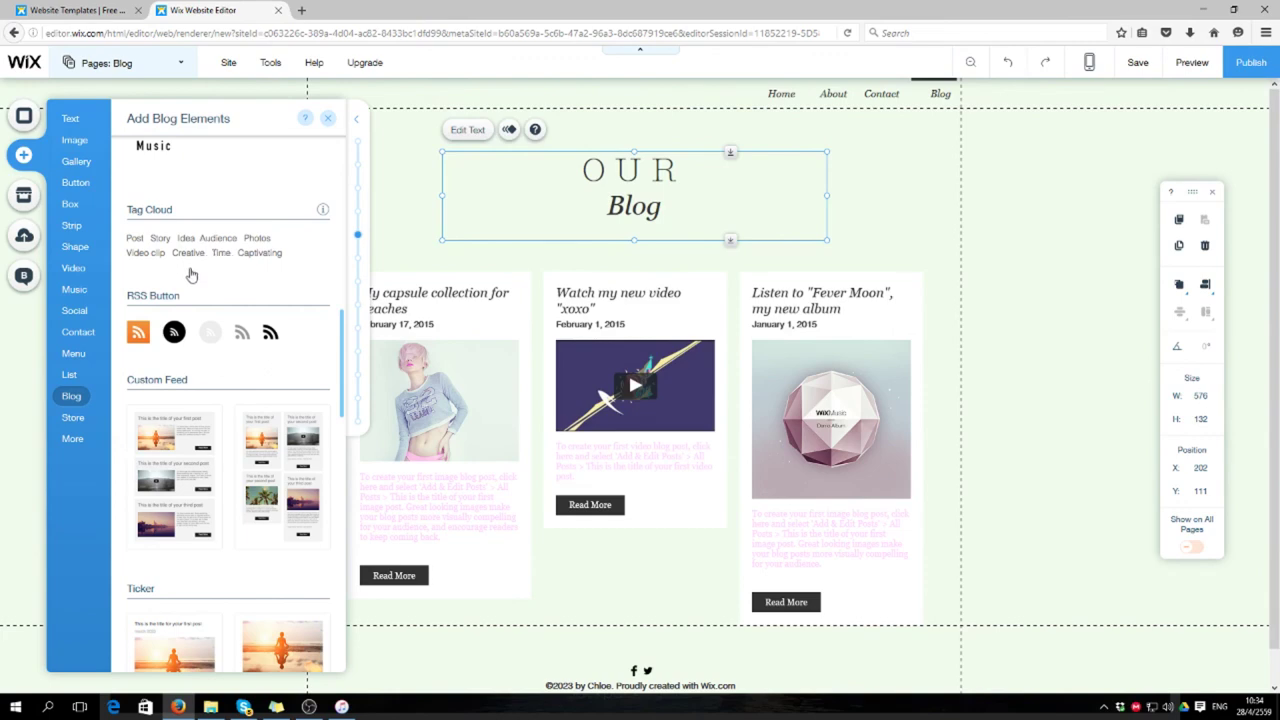
pyautogui.click(327, 118)
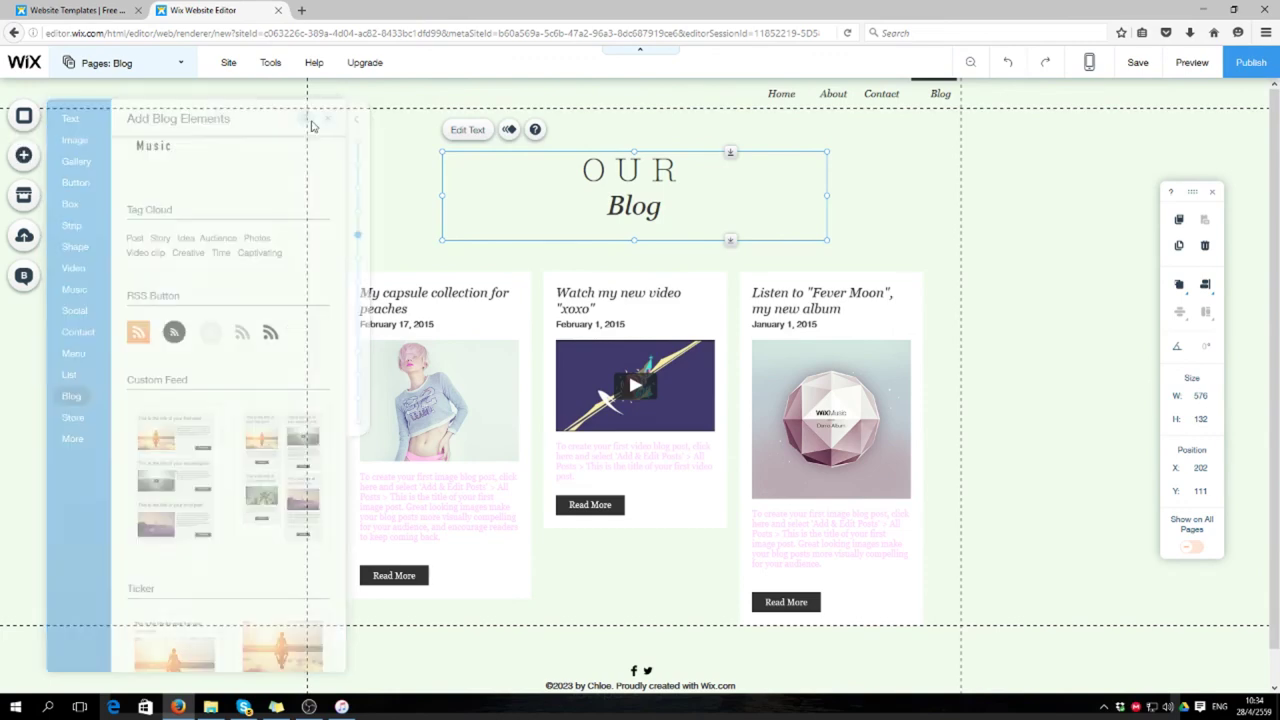
# Step: View the Blog's inner pages in the page list, dismiss the introduction, and return to the full list
pyautogui.click(175, 63)
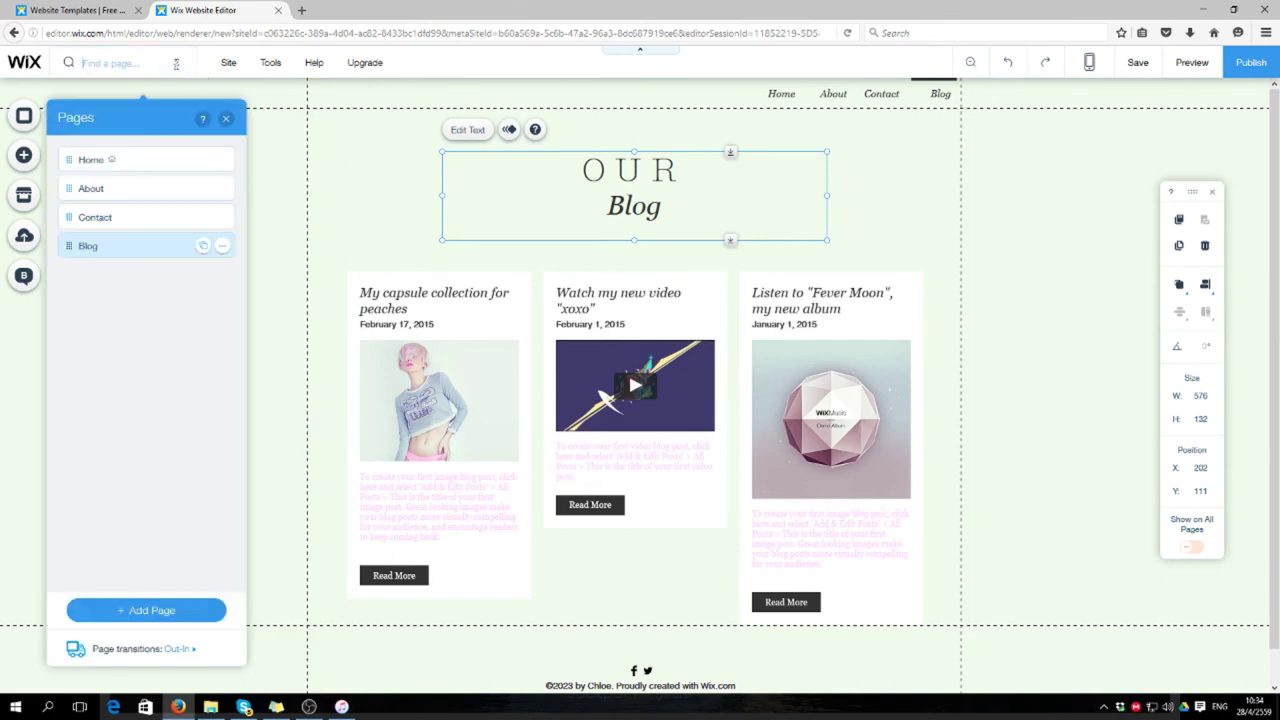
pyautogui.click(201, 250)
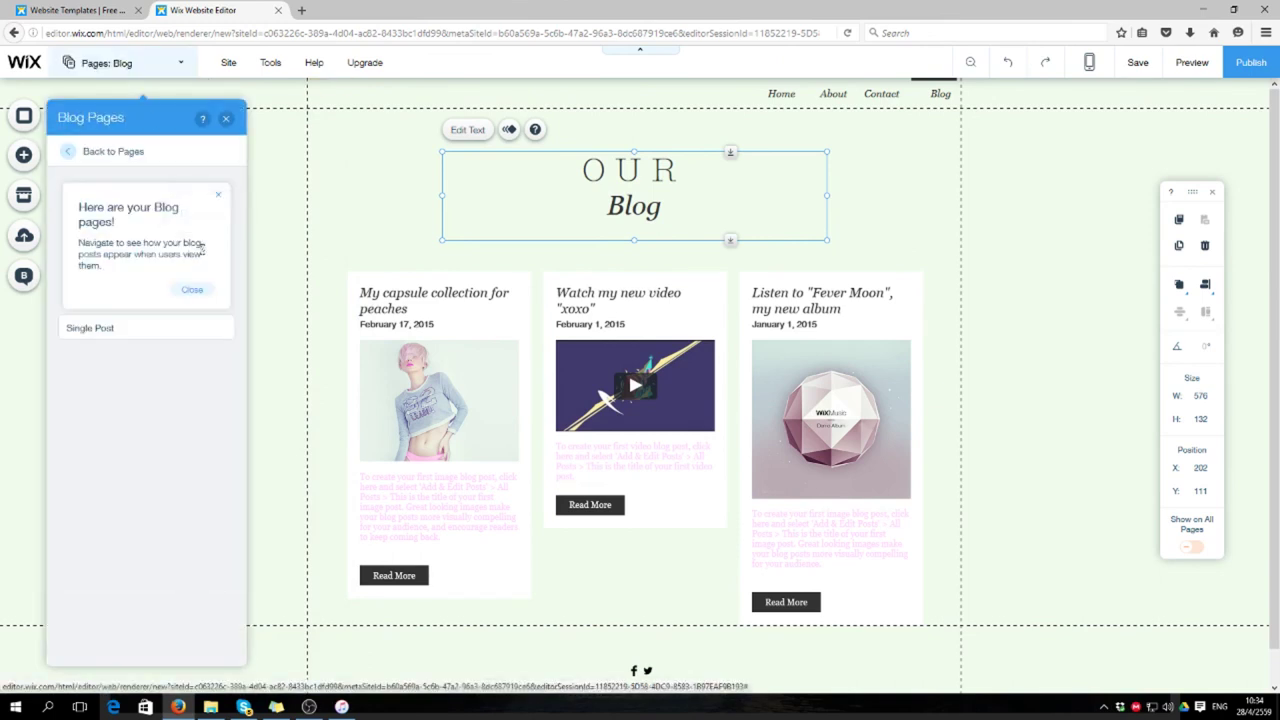
pyautogui.click(191, 298)
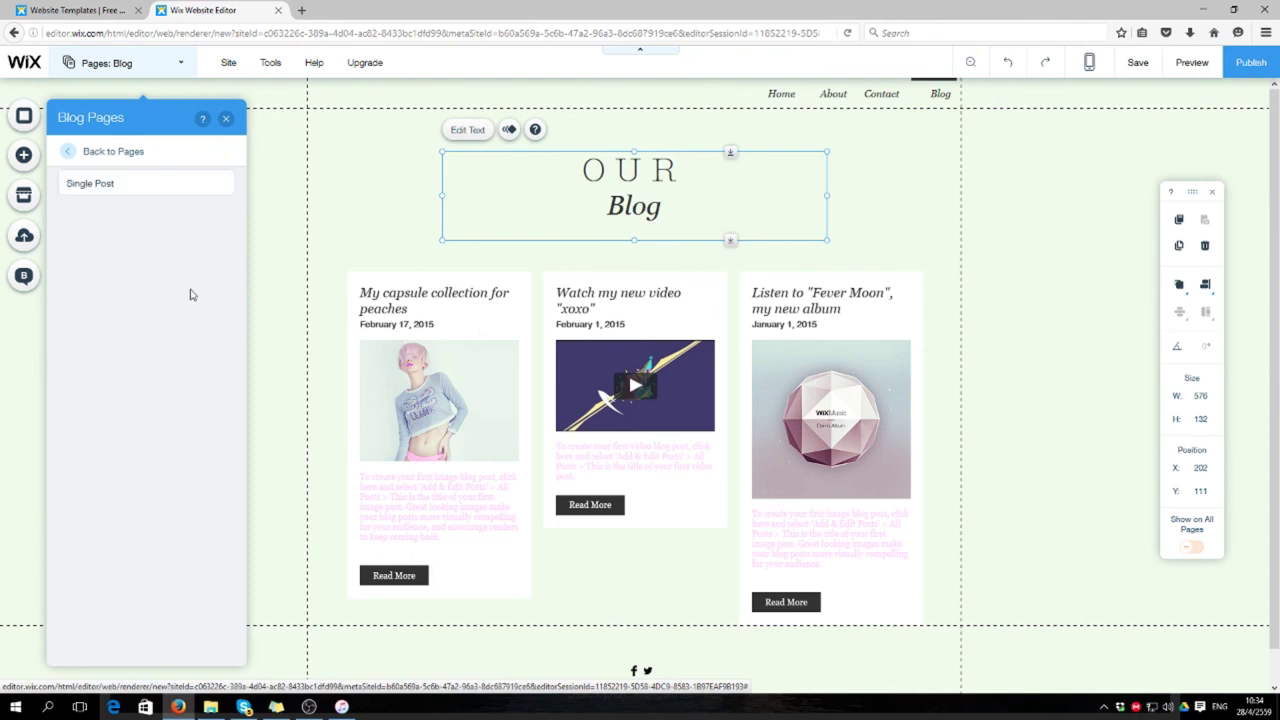
pyautogui.click(70, 155)
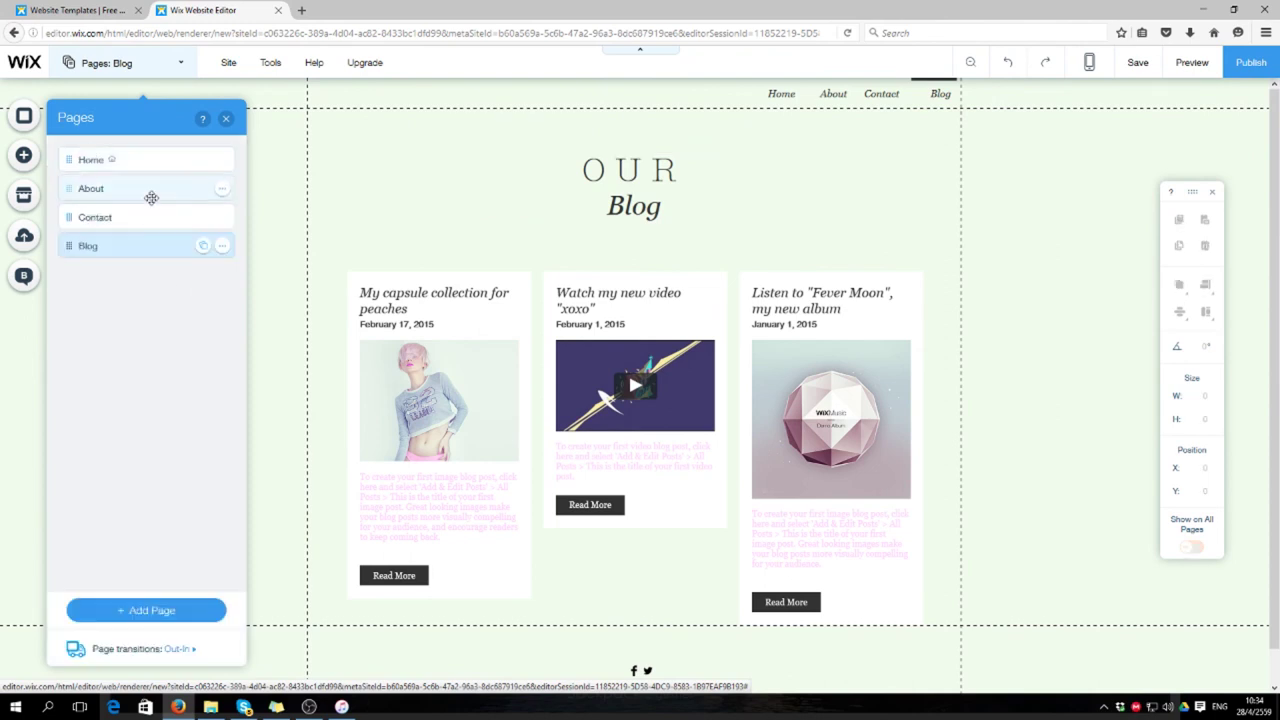
# Step: View the Contact page, return to the Blog page, and look at the Blog's page options
pyautogui.click(177, 222)
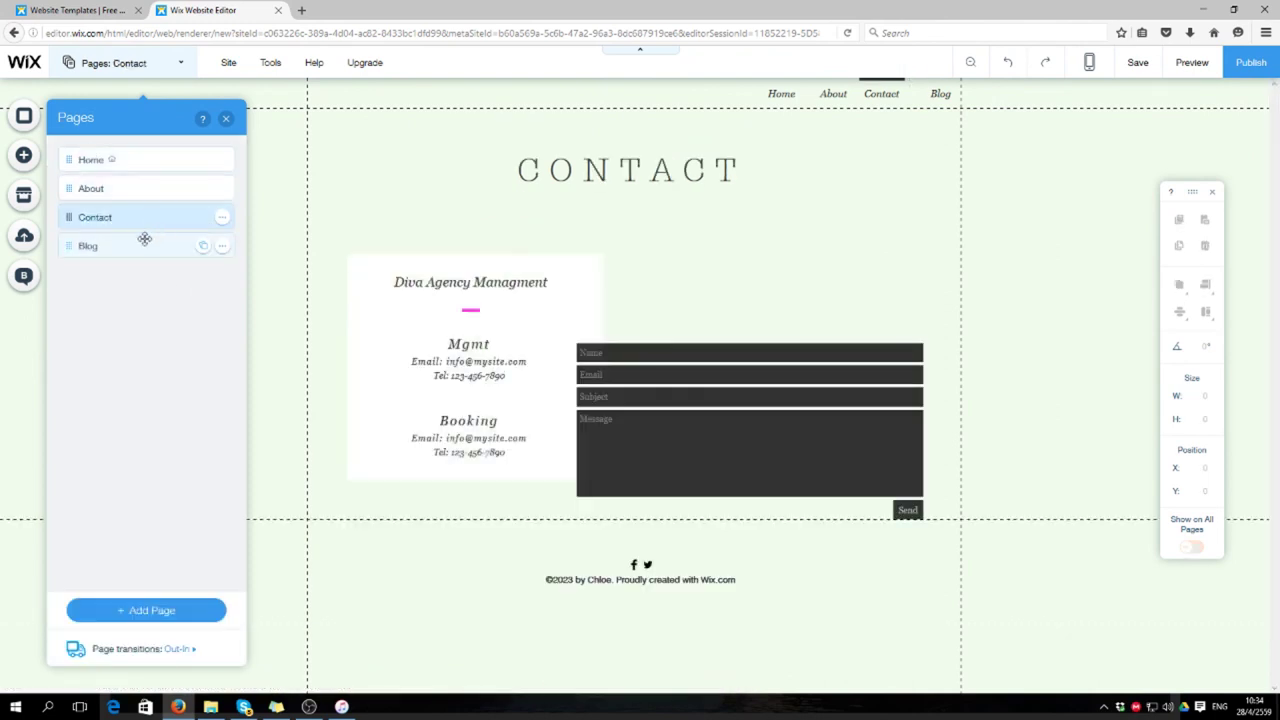
pyautogui.click(174, 246)
pyautogui.click(222, 247)
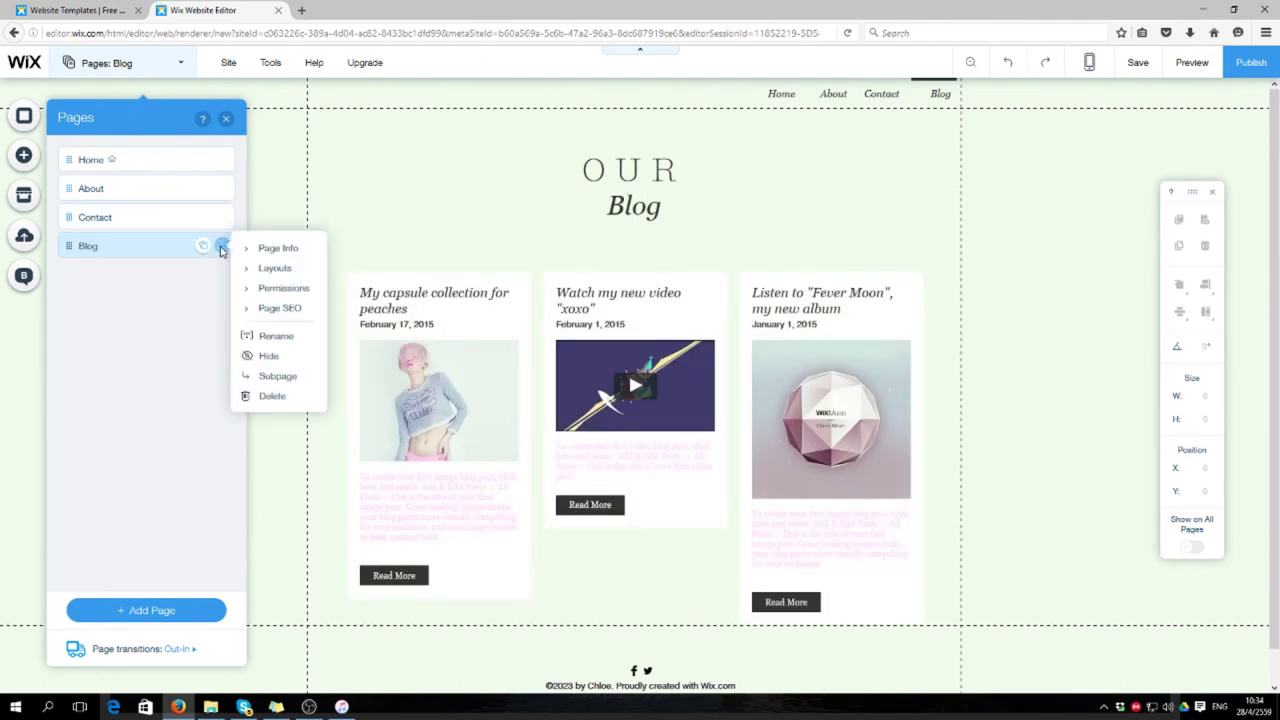
pyautogui.click(153, 320)
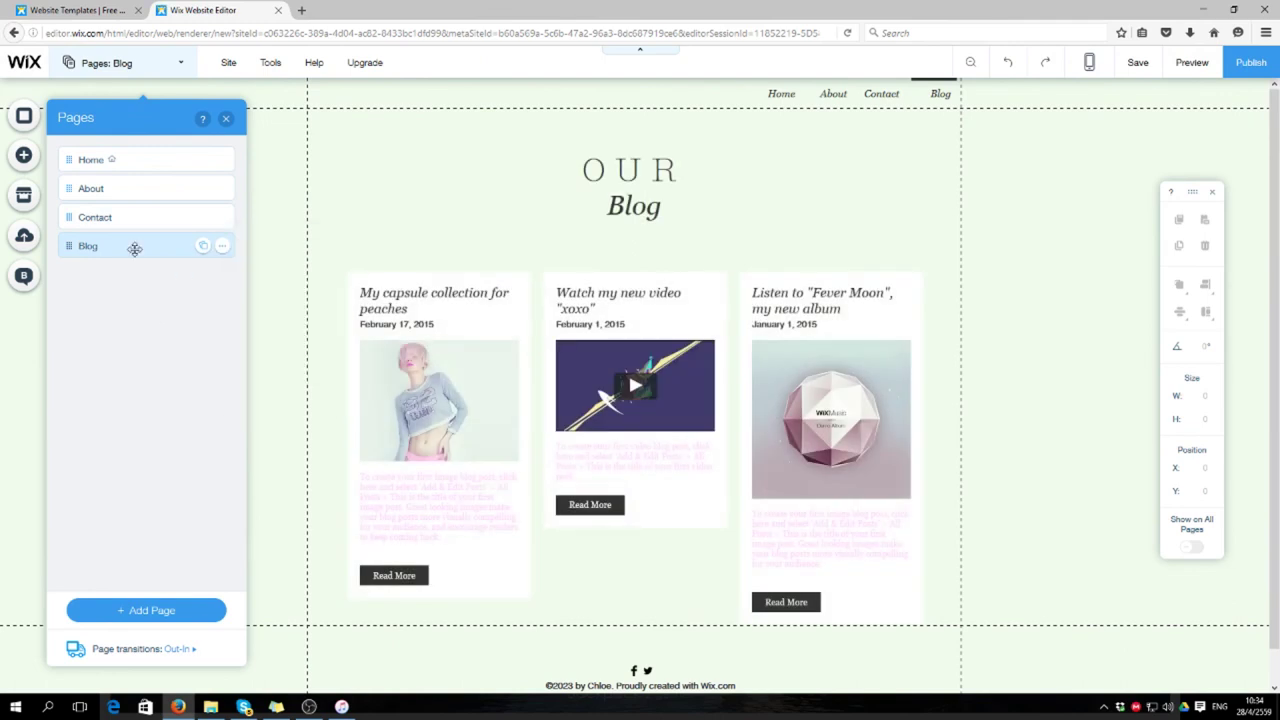
# Step: Hide the Blog page from the site's navigation menu and check its page options again
pyautogui.click(222, 247)
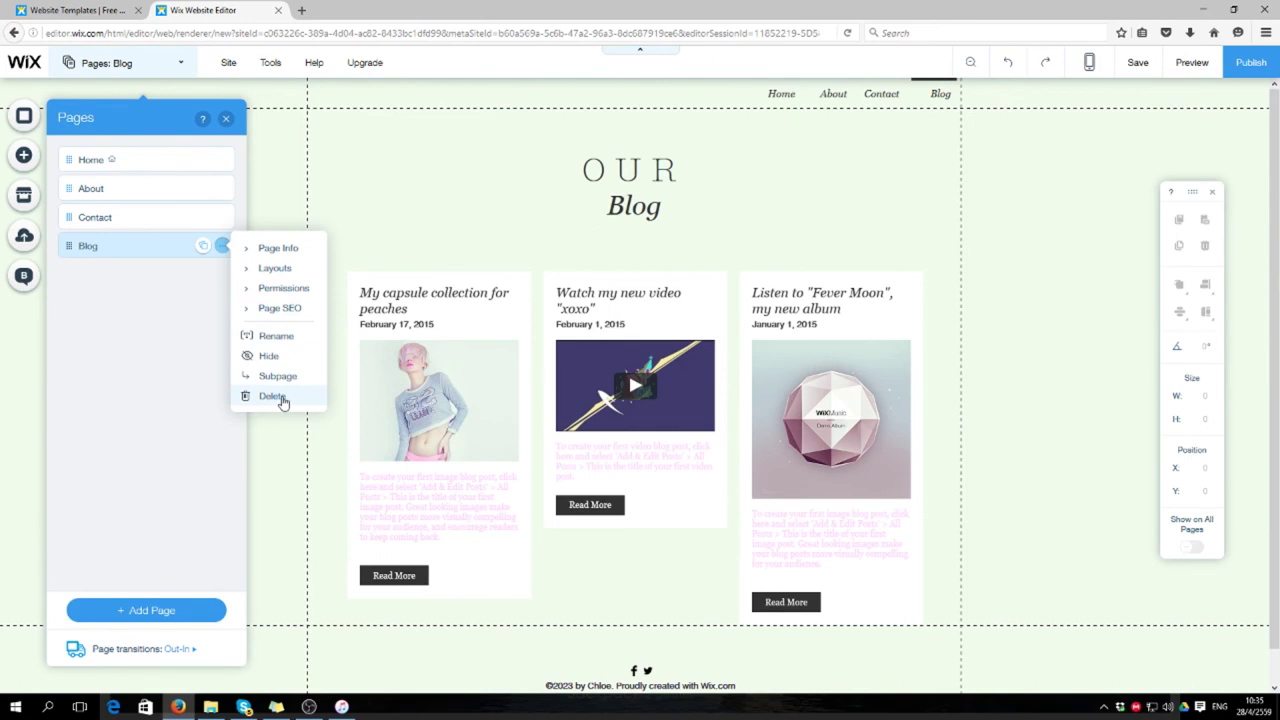
pyautogui.click(277, 357)
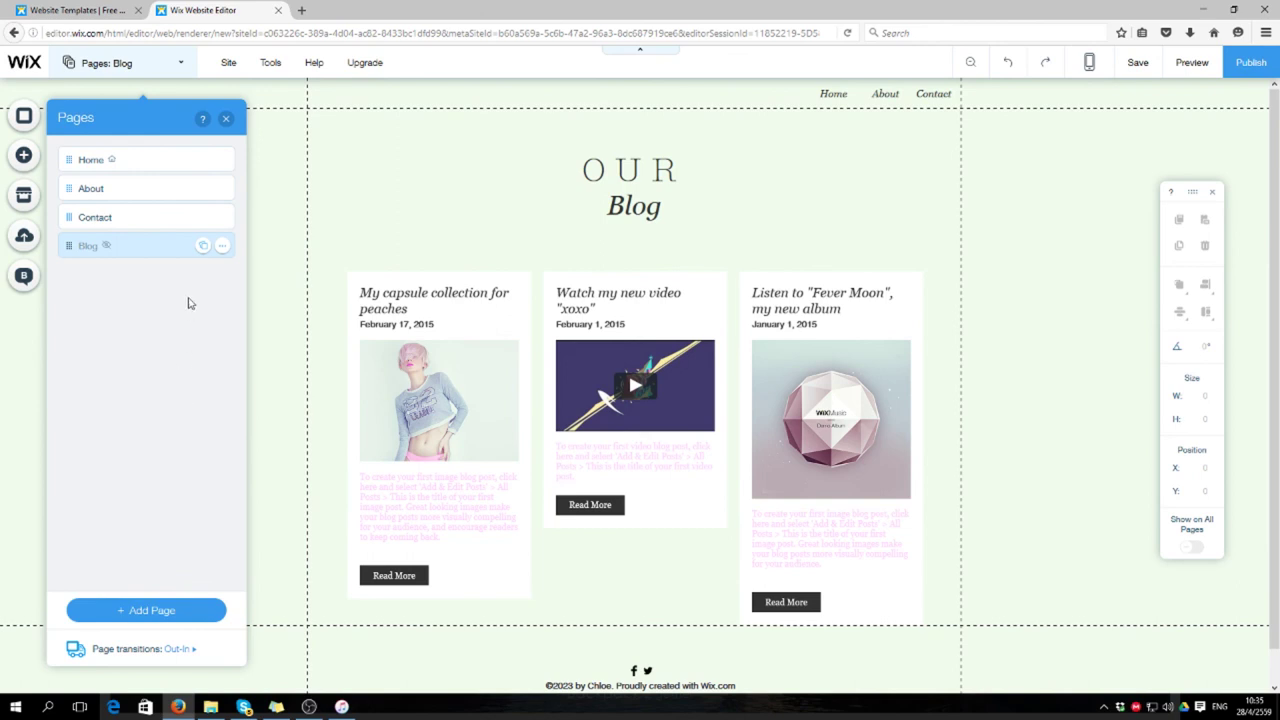
pyautogui.click(222, 246)
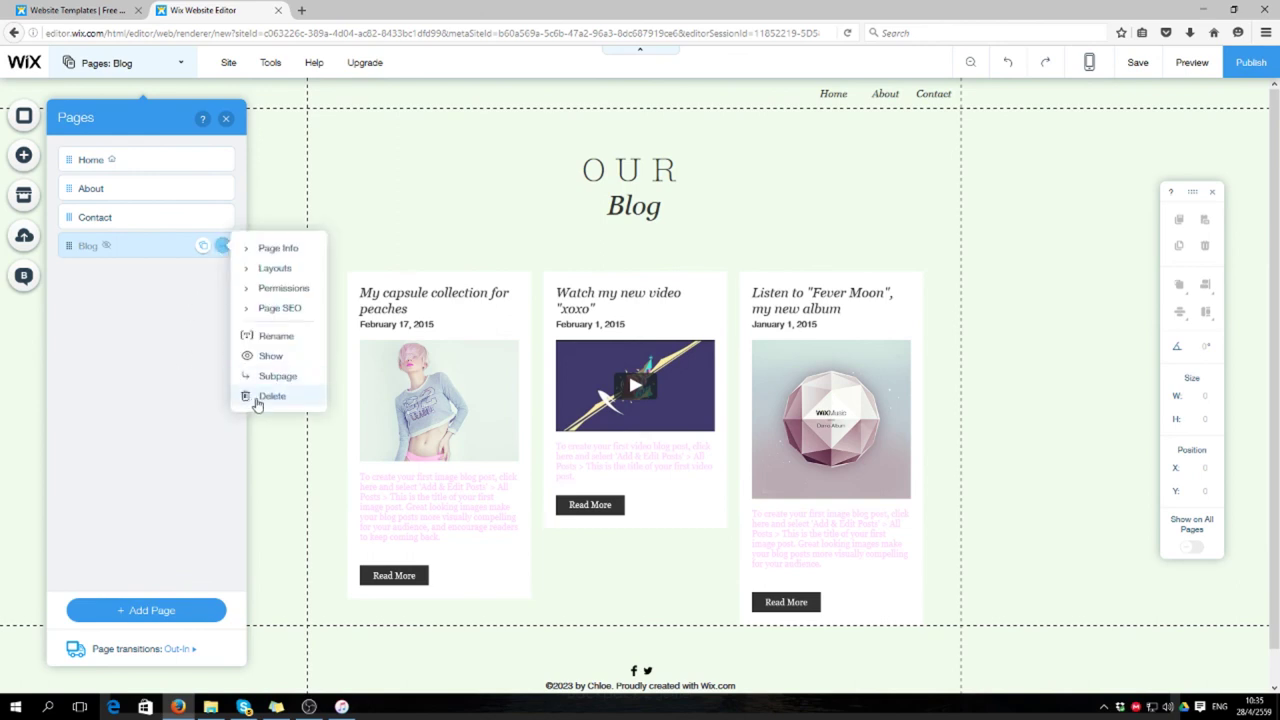
pyautogui.click(161, 360)
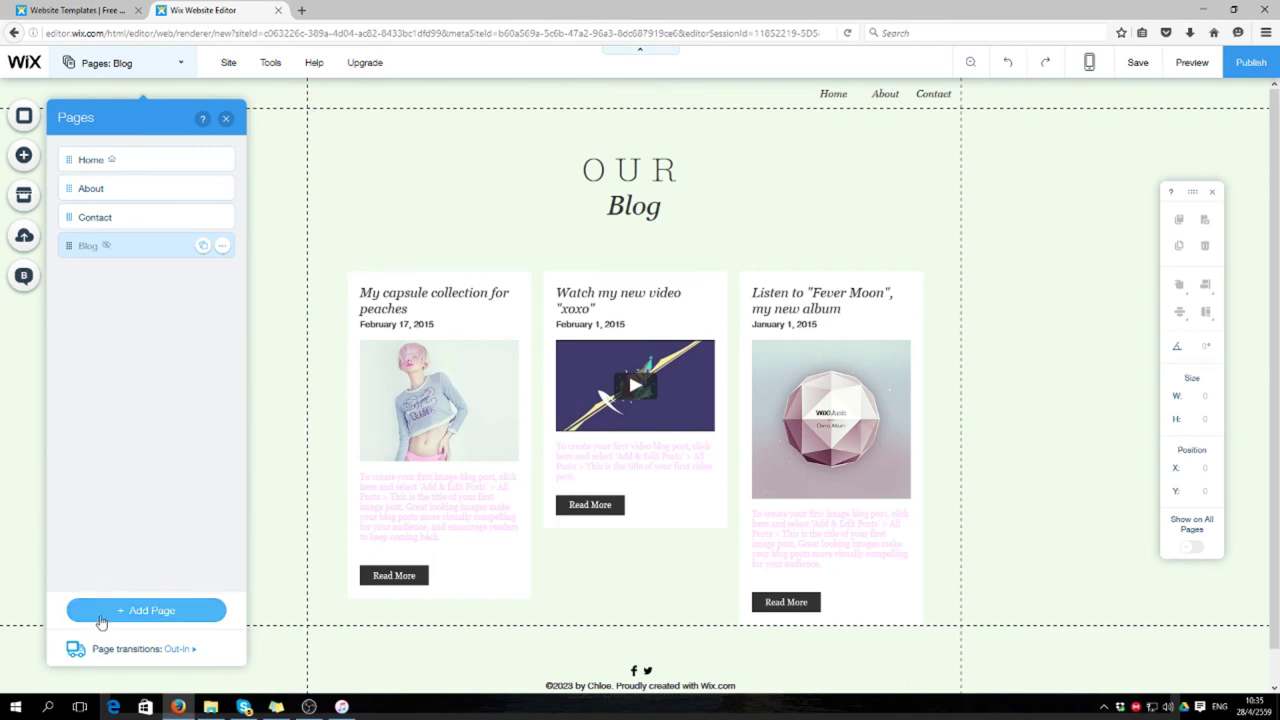
# Step: Add a menu header to the site's page list, keeping the default name Menu Header
pyautogui.click(147, 612)
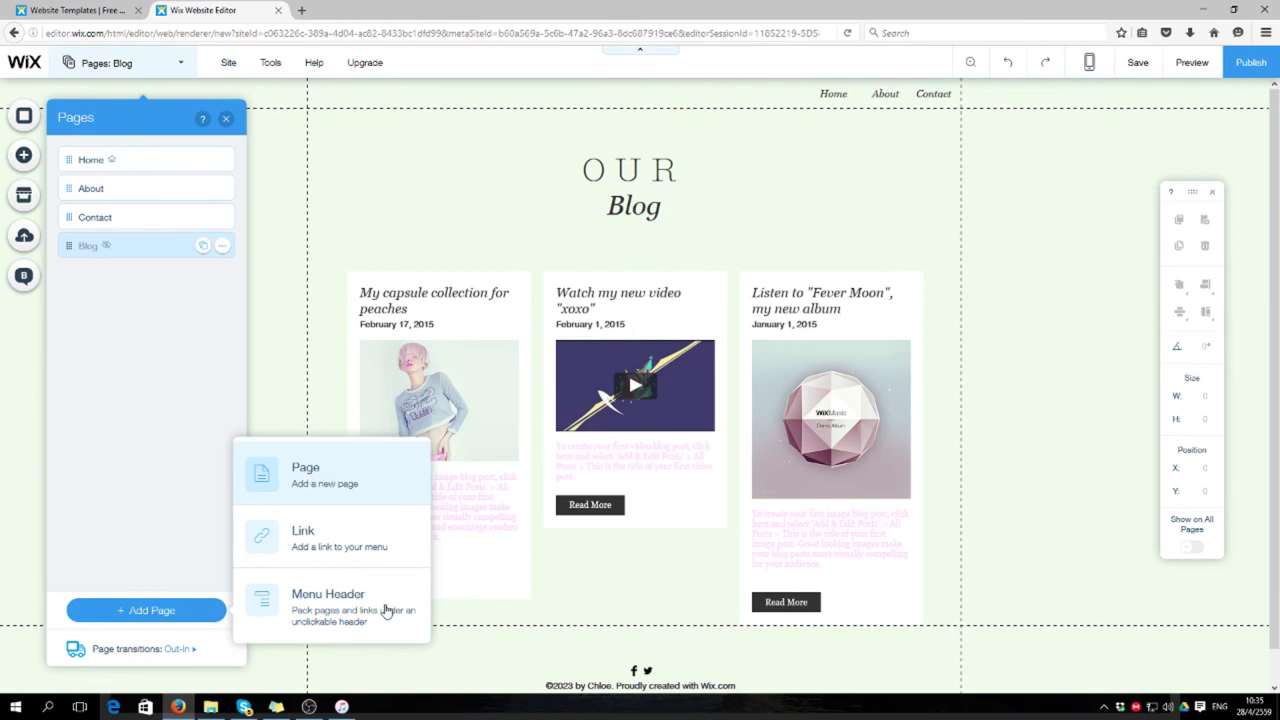
pyautogui.click(320, 612)
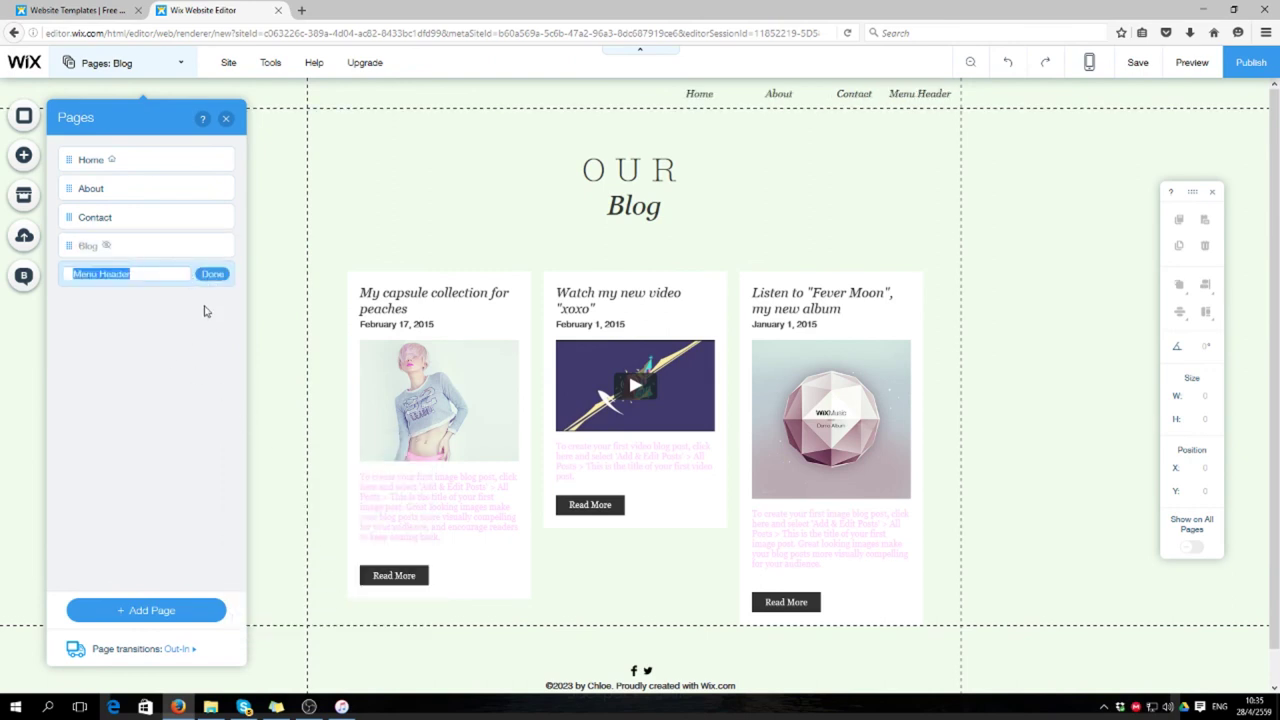
pyautogui.click(218, 275)
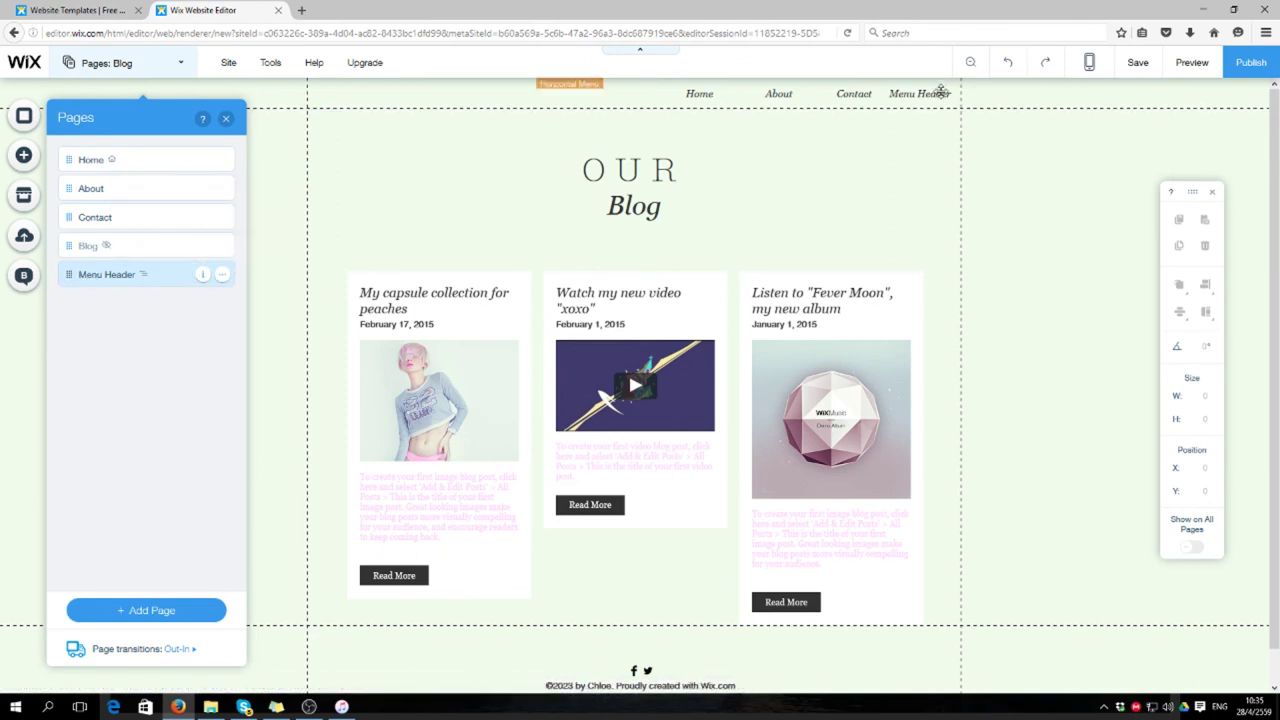
# Step: Turn the new Menu Header into a subpage beneath the Blog page
pyautogui.click(222, 275)
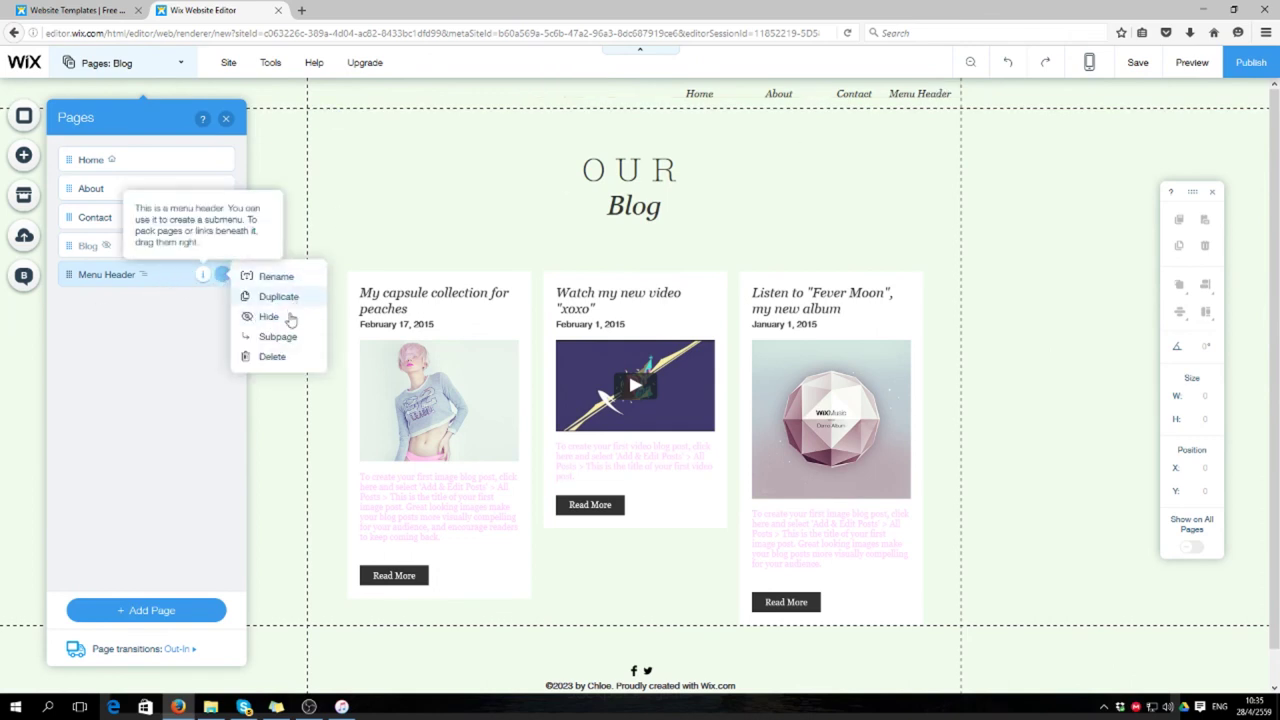
pyautogui.click(88, 279)
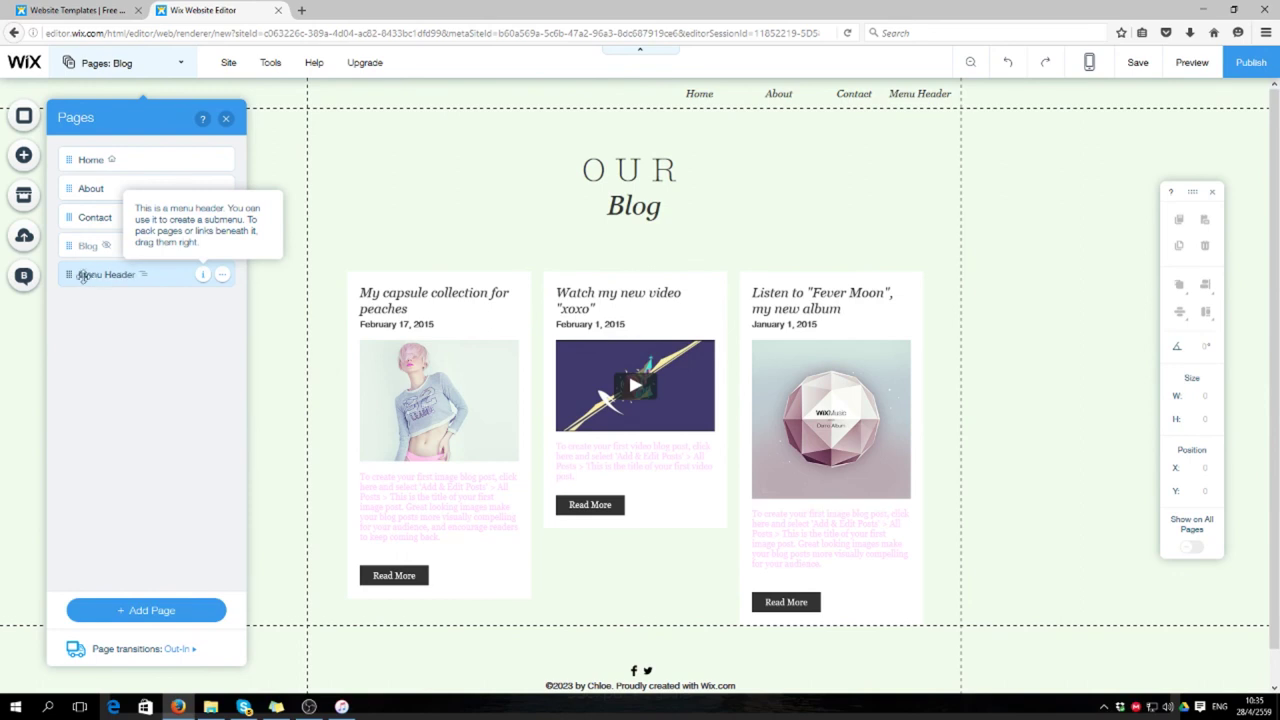
pyautogui.click(223, 276)
pyautogui.click(278, 337)
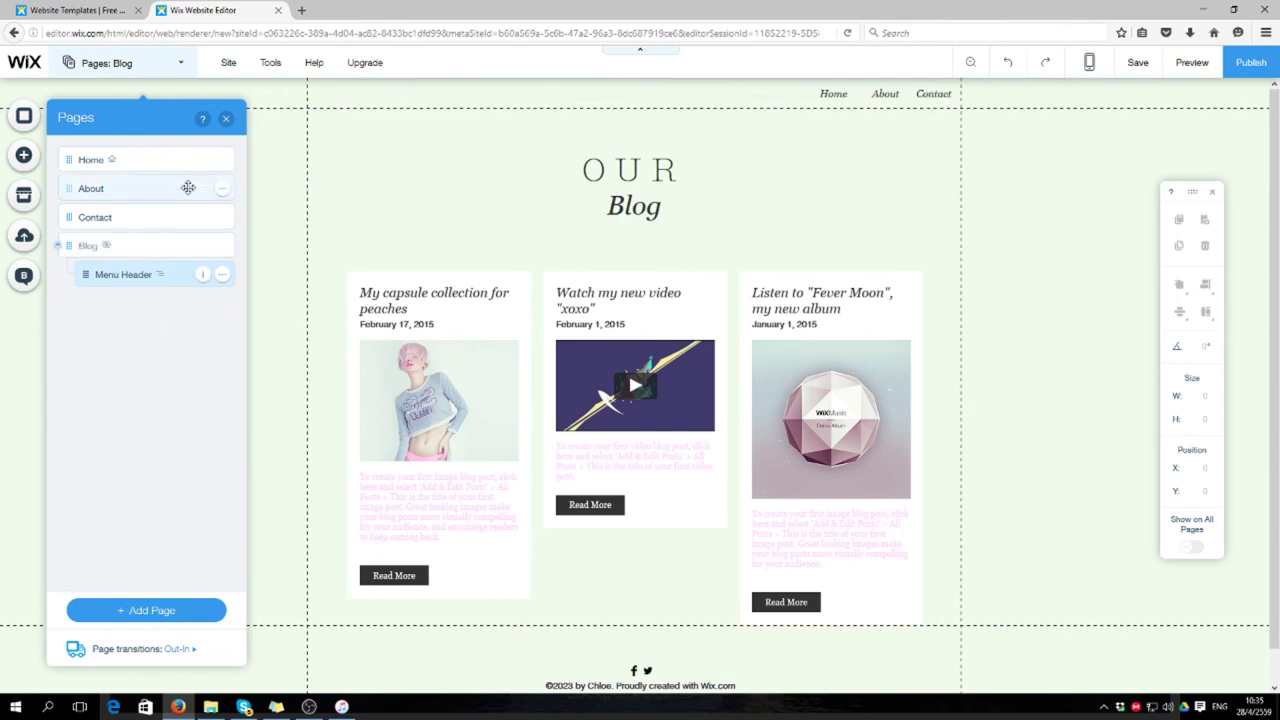
# Step: Show the Blog page in the site's navigation menu again and preview its Menu Header dropdown, returning to the editor
pyautogui.click(222, 245)
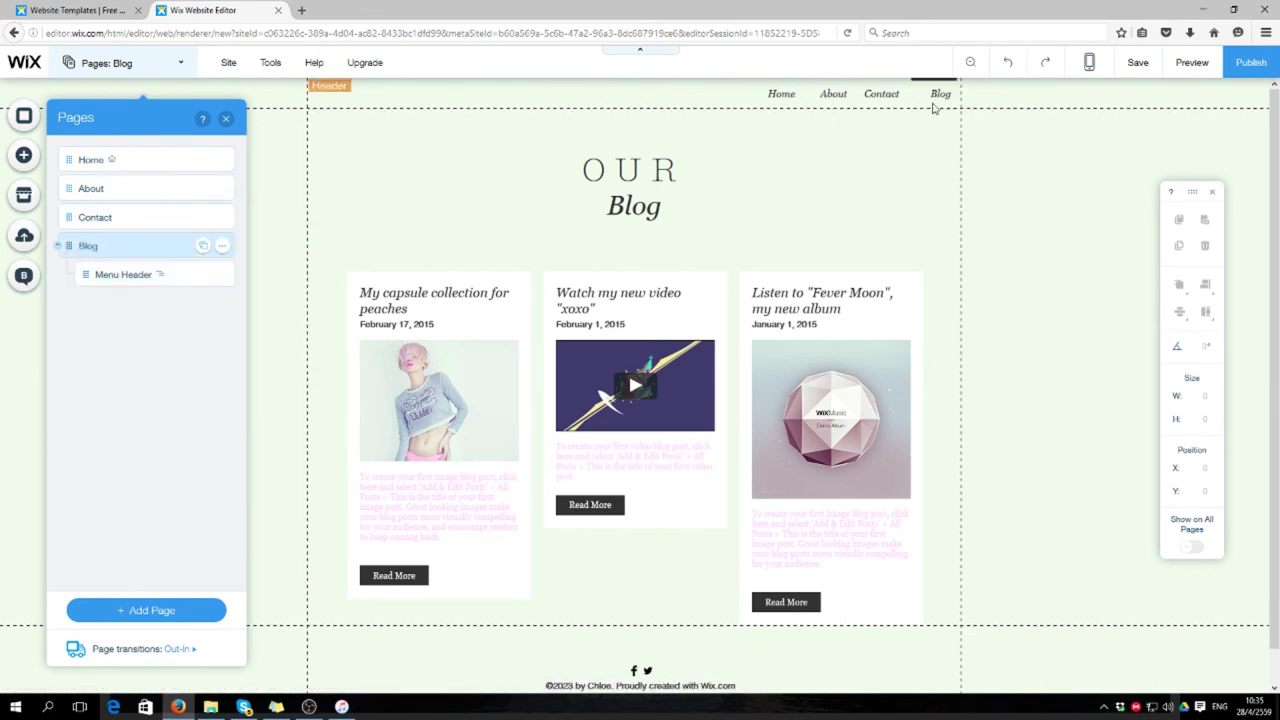
pyautogui.click(988, 95)
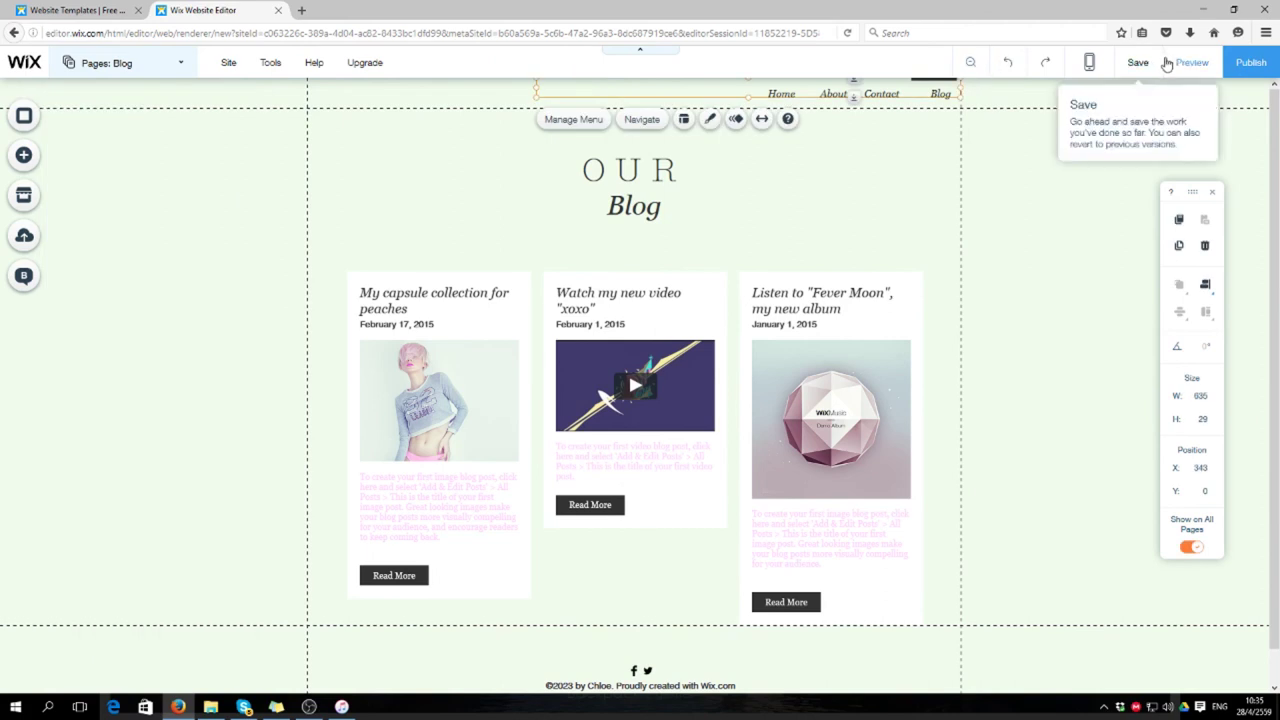
pyautogui.click(1191, 62)
pyautogui.moveTo(934, 96)
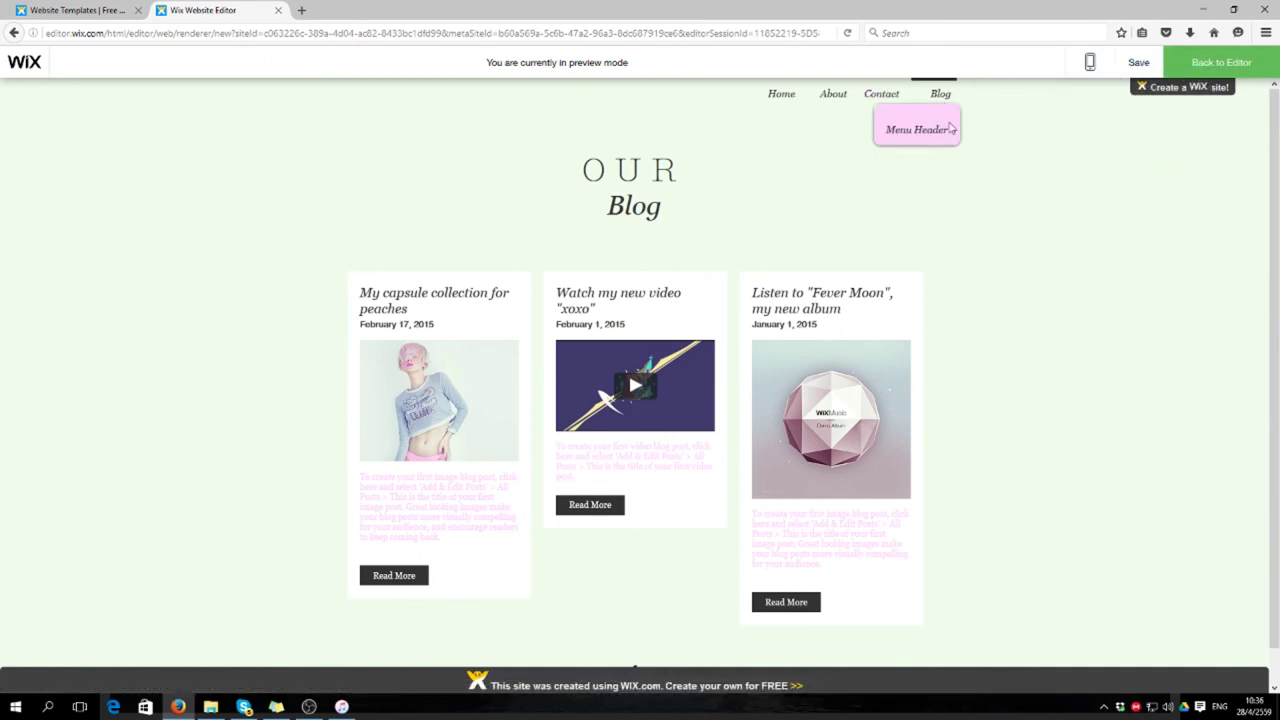
pyautogui.click(1214, 64)
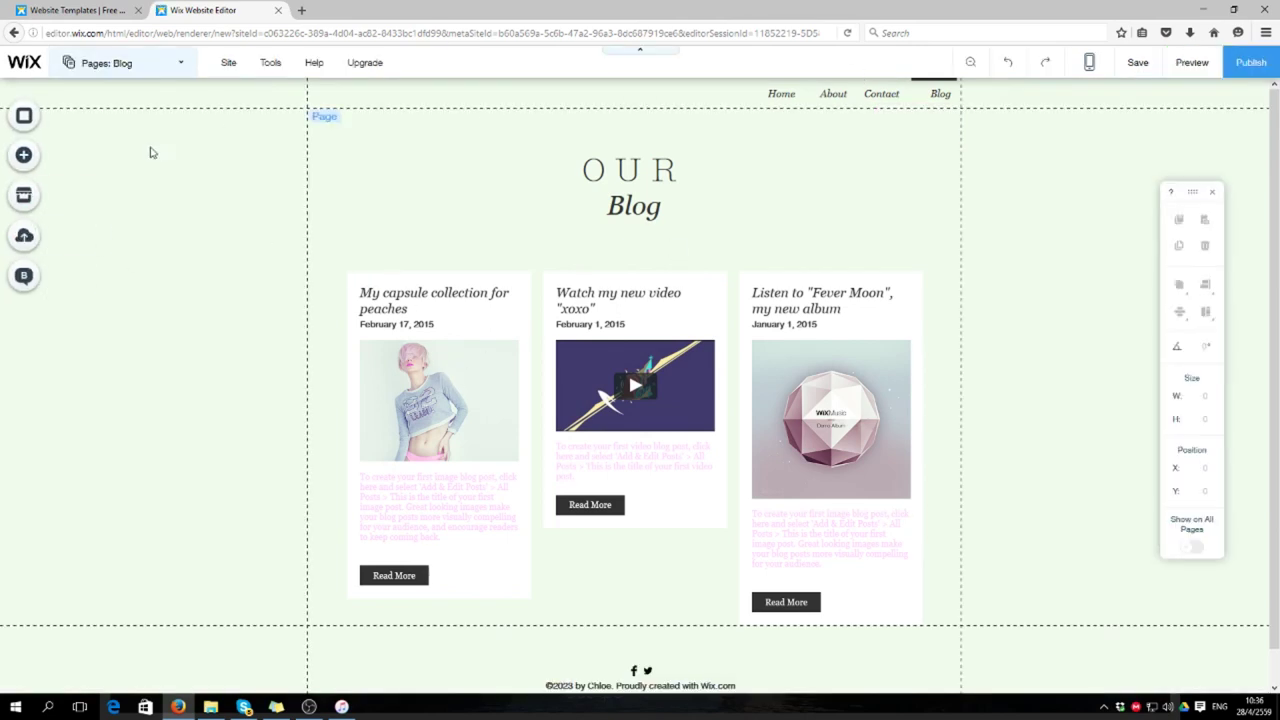
# Step: Delete the Menu Header subpage and the Blog page from the site's page list
pyautogui.click(179, 64)
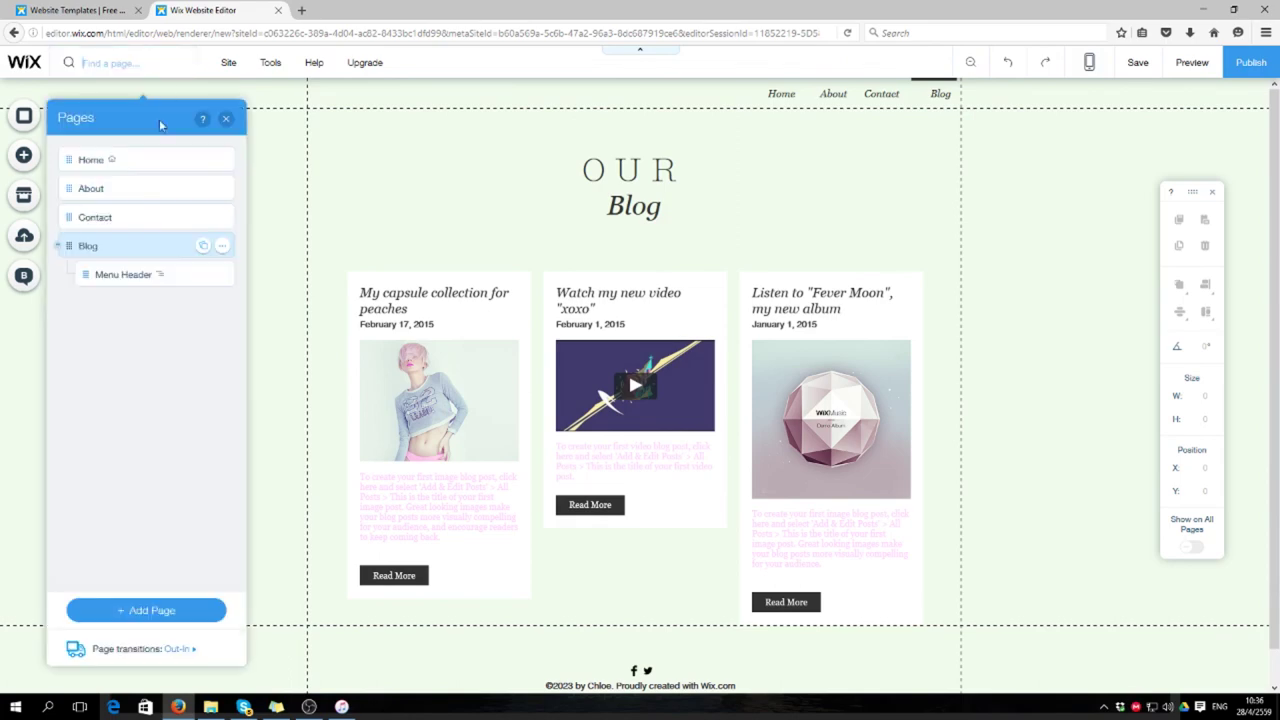
pyautogui.click(221, 276)
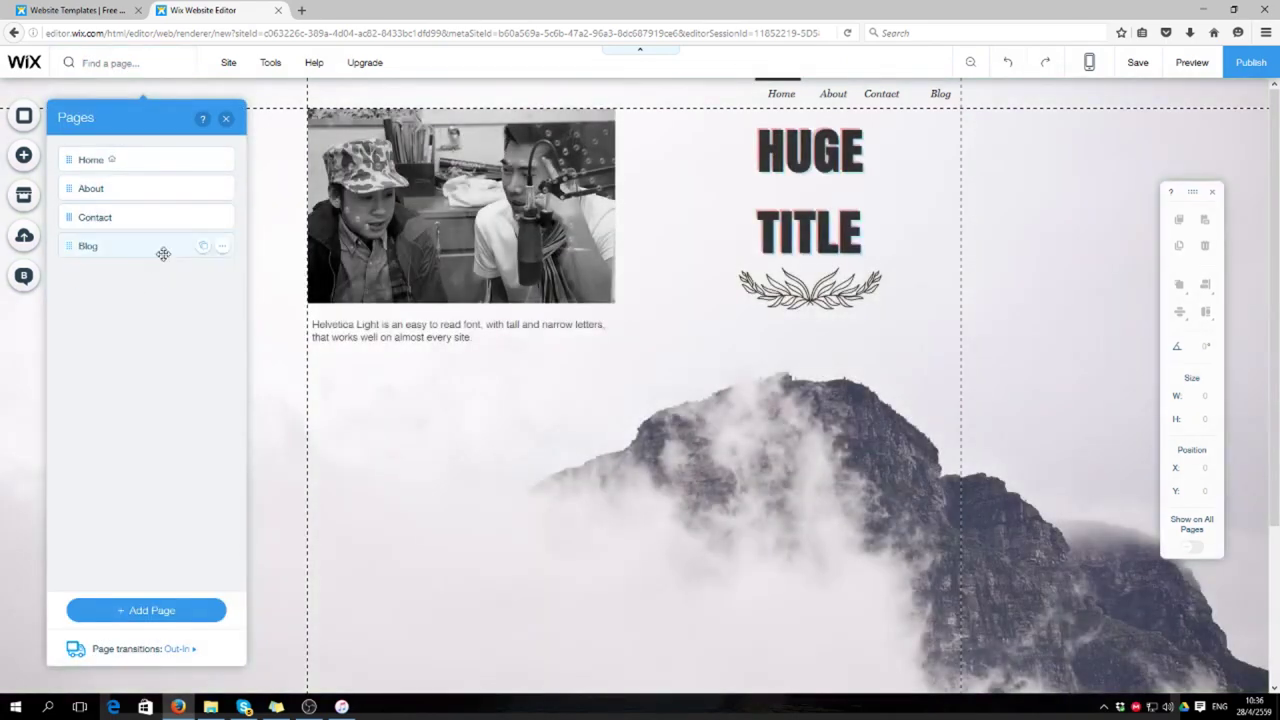
pyautogui.click(222, 246)
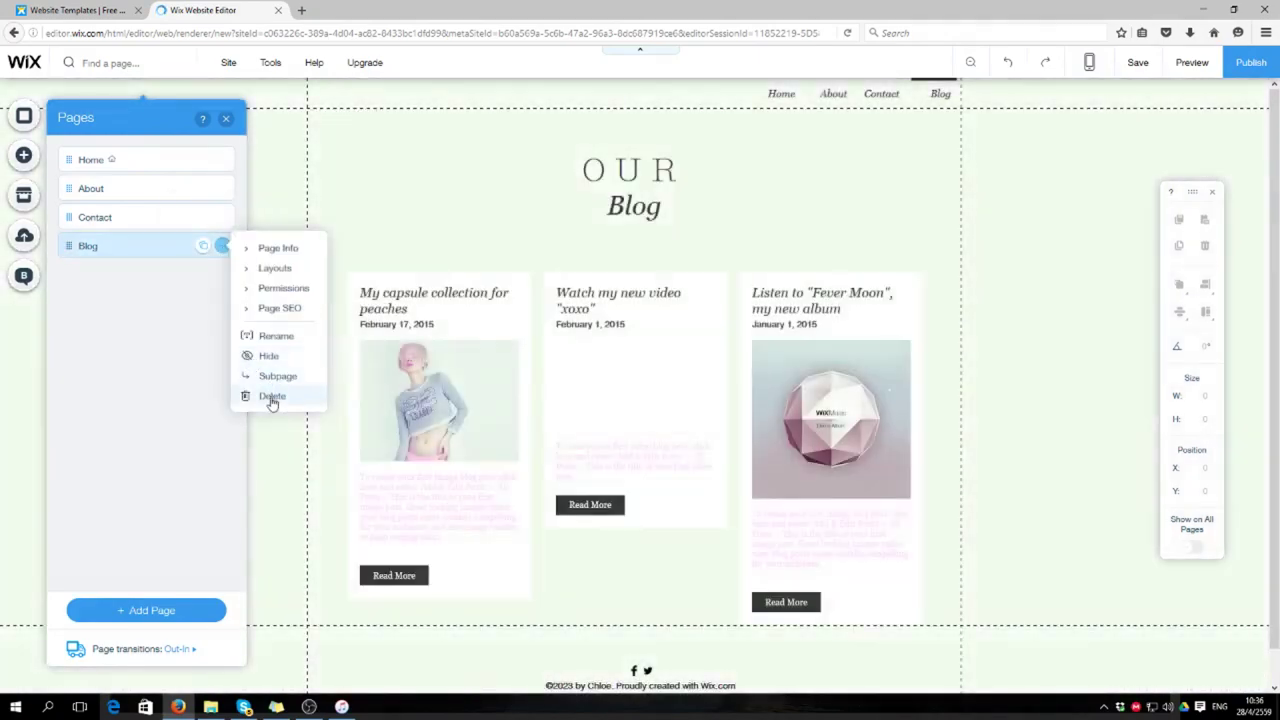
pyautogui.click(271, 398)
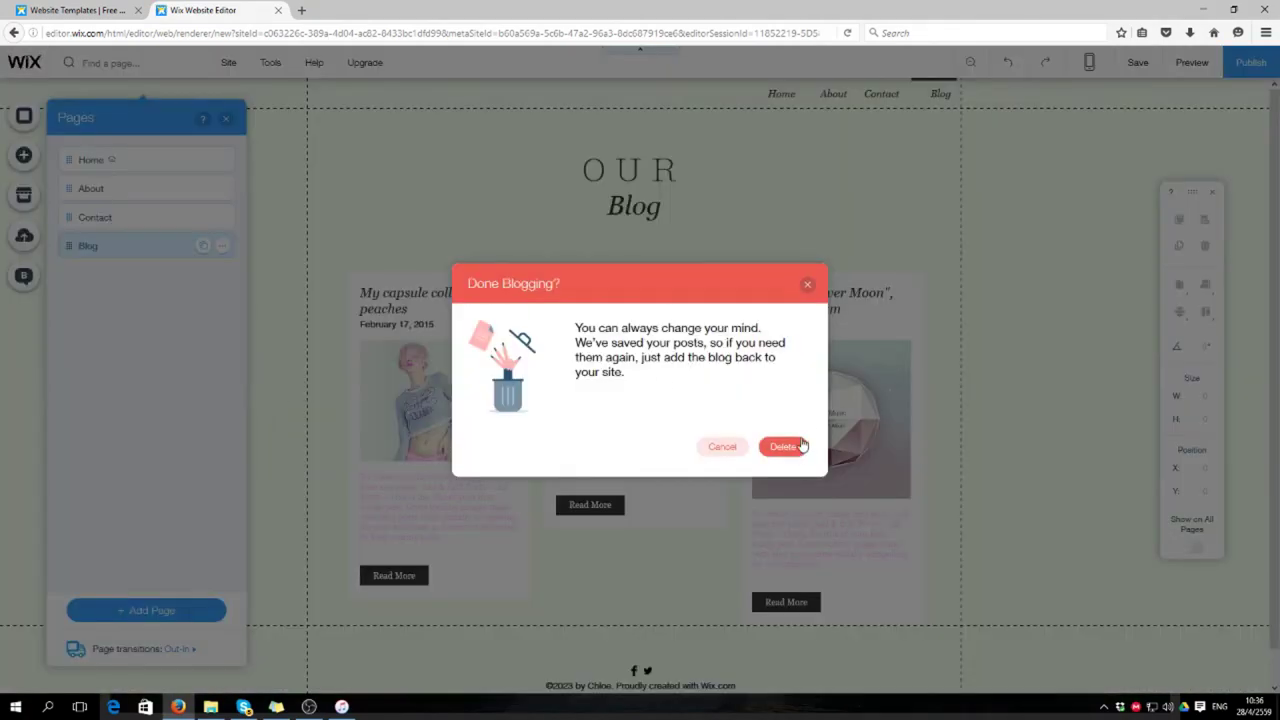
pyautogui.click(796, 446)
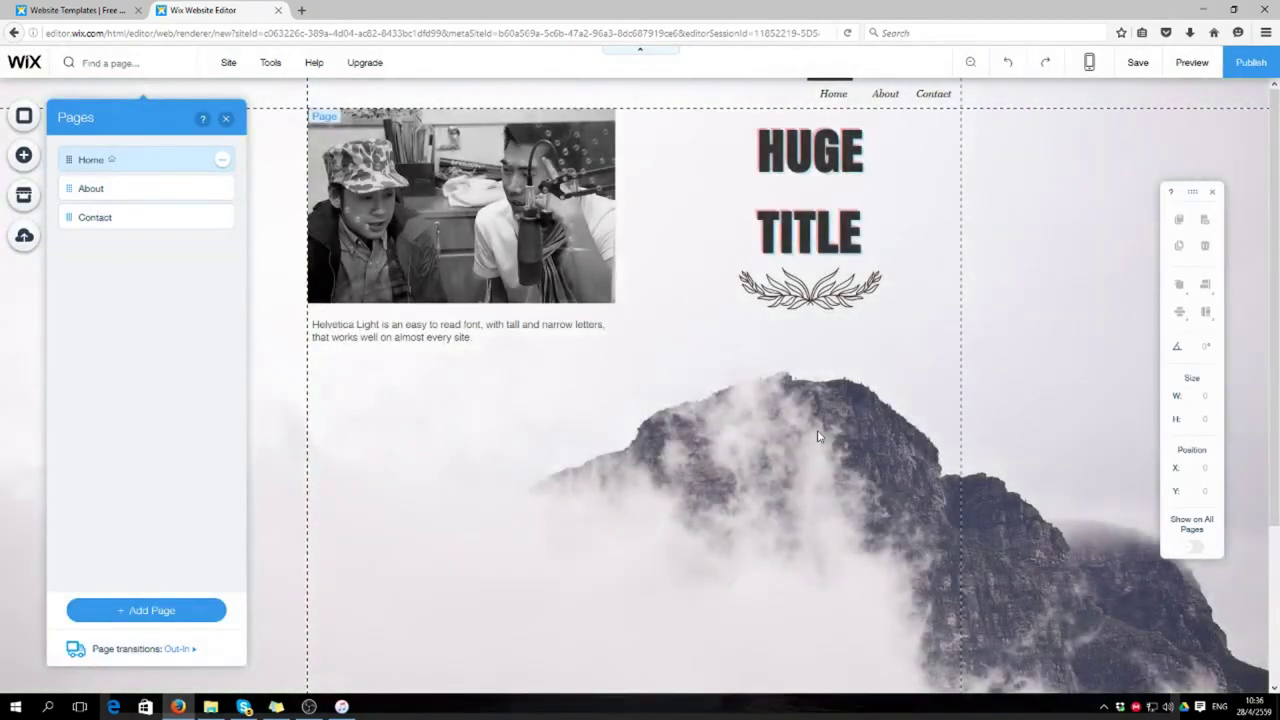
# Step: On the Contact page, narrow the contact form to about 383 wide and place it beside the agency card at about X 518, Y 277
pyautogui.click(106, 219)
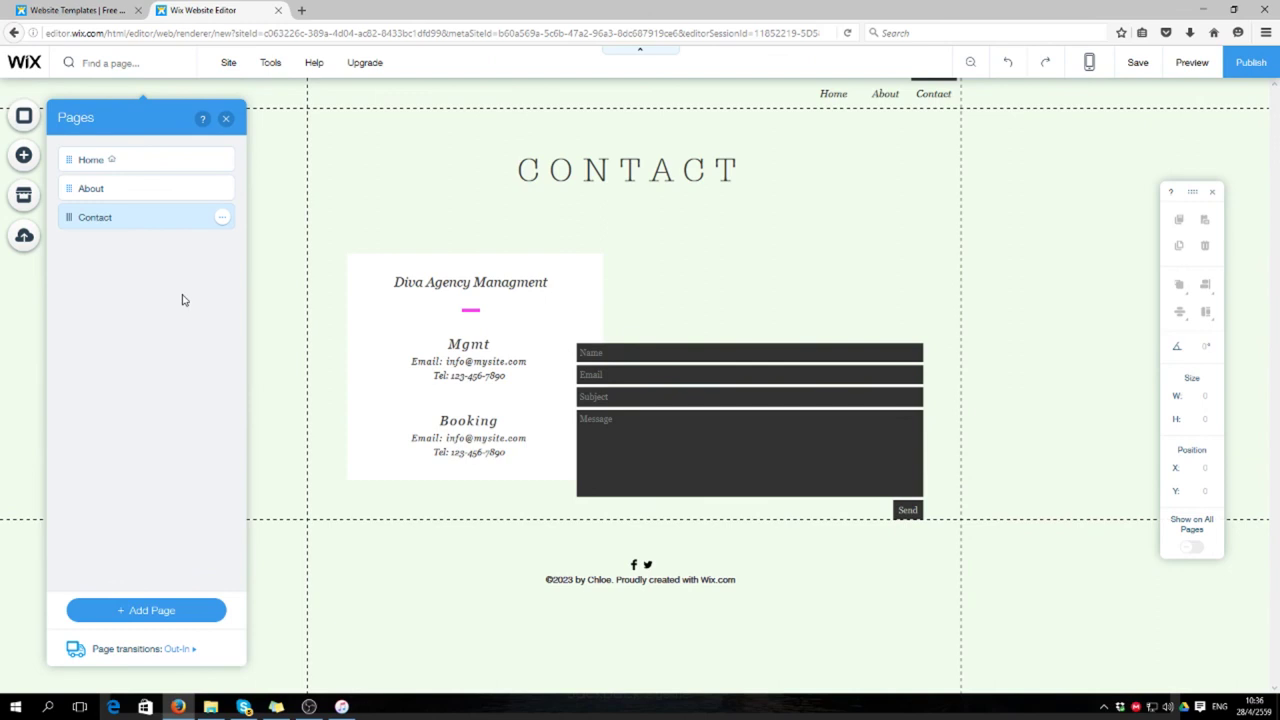
pyautogui.click(413, 444)
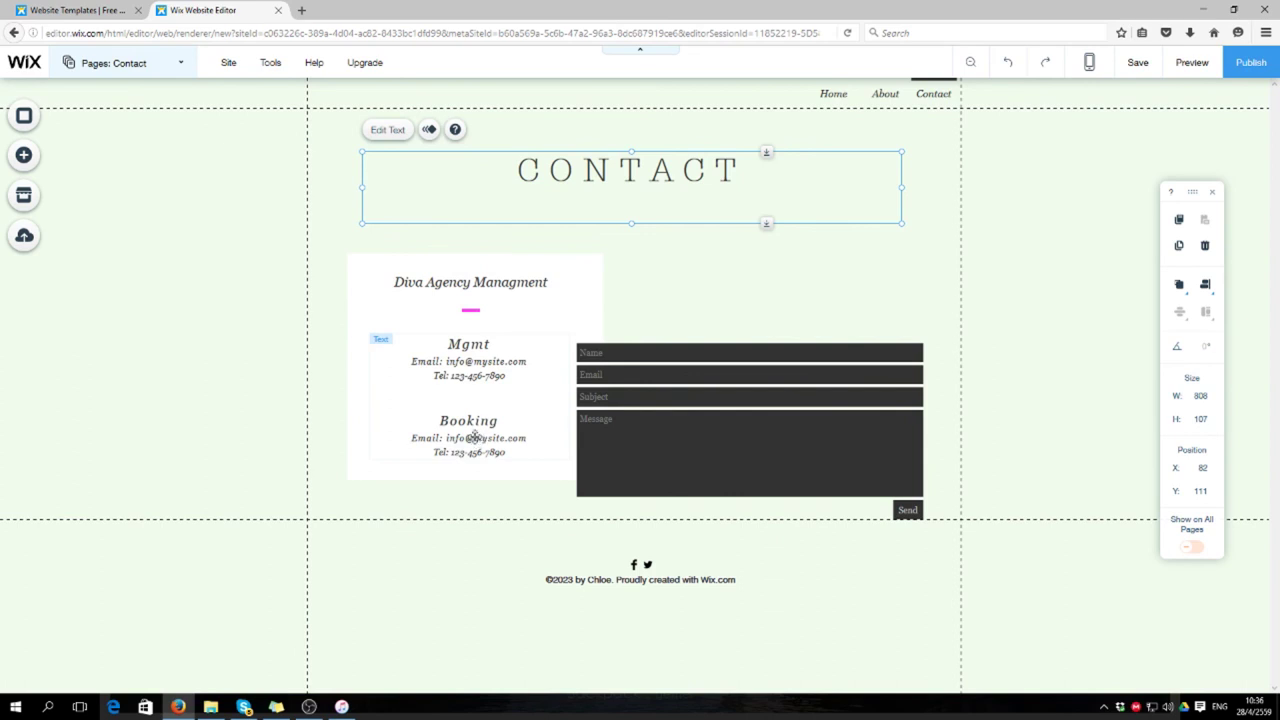
pyautogui.click(728, 357)
pyautogui.moveTo(740, 343); pyautogui.dragTo(706, 303)
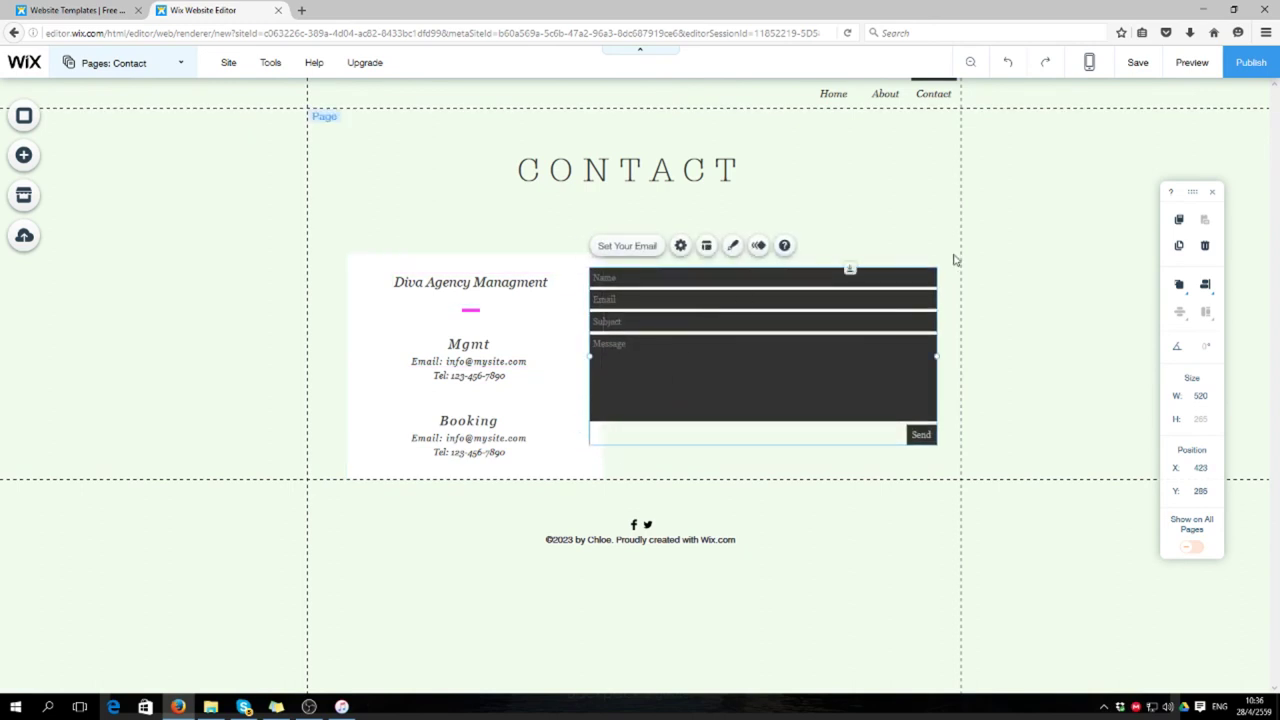
pyautogui.moveTo(904, 363); pyautogui.dragTo(845, 366)
pyautogui.moveTo(766, 276); pyautogui.dragTo(828, 270)
pyautogui.click(805, 221)
# Step: Add the Phone and Address fields to the contact form and review its button text and message settings
pyautogui.click(715, 311)
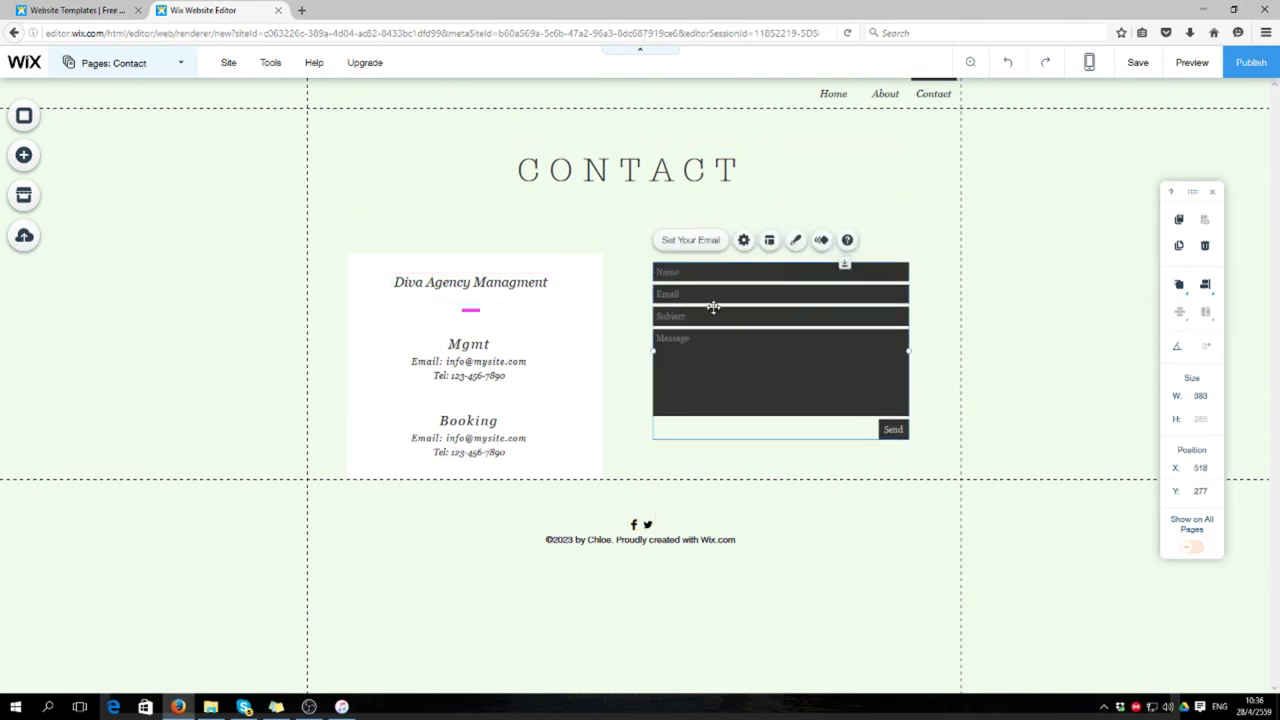
pyautogui.click(689, 241)
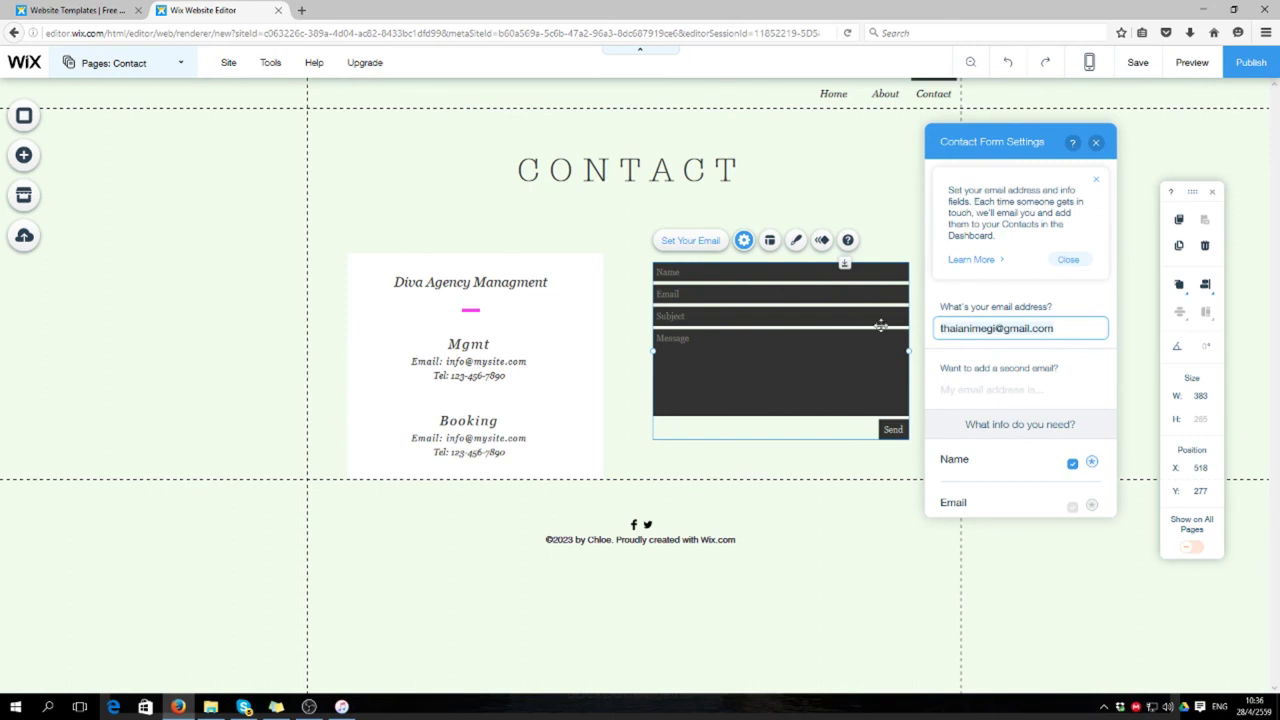
pyautogui.scroll(-5, 1030, 475)
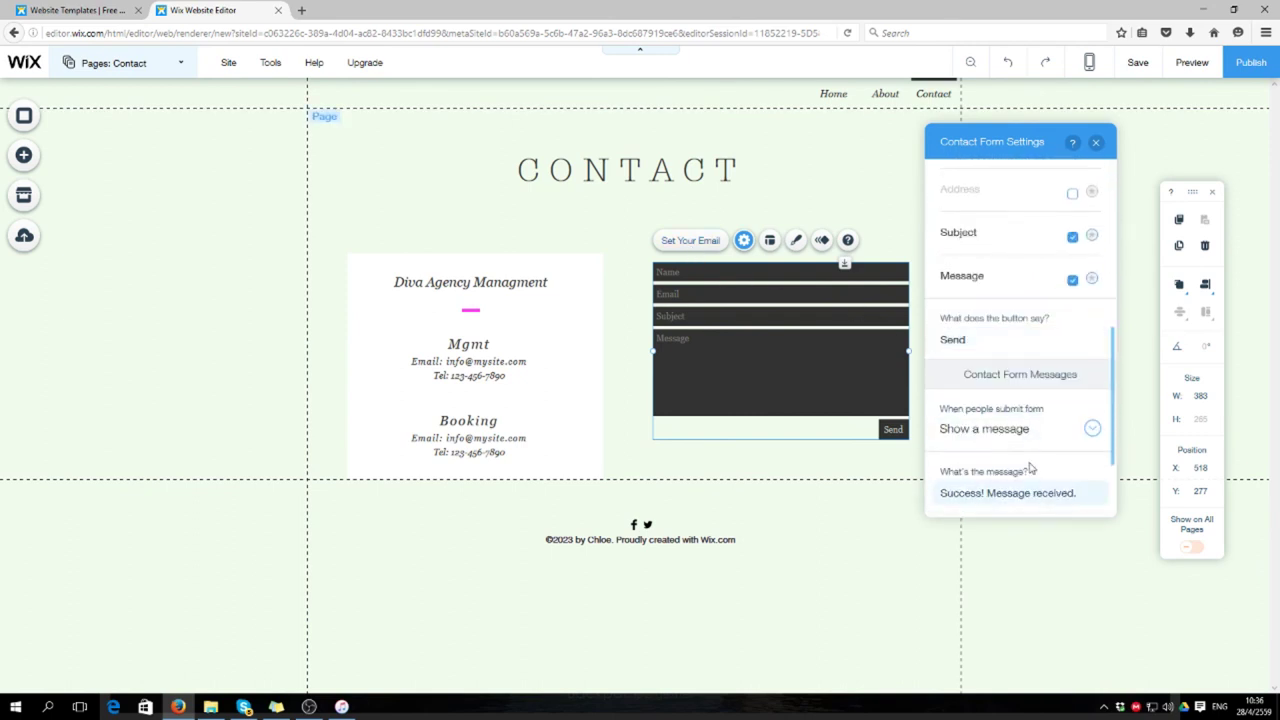
pyautogui.scroll(6, 1028, 466)
pyautogui.scroll(-4, 1026, 470)
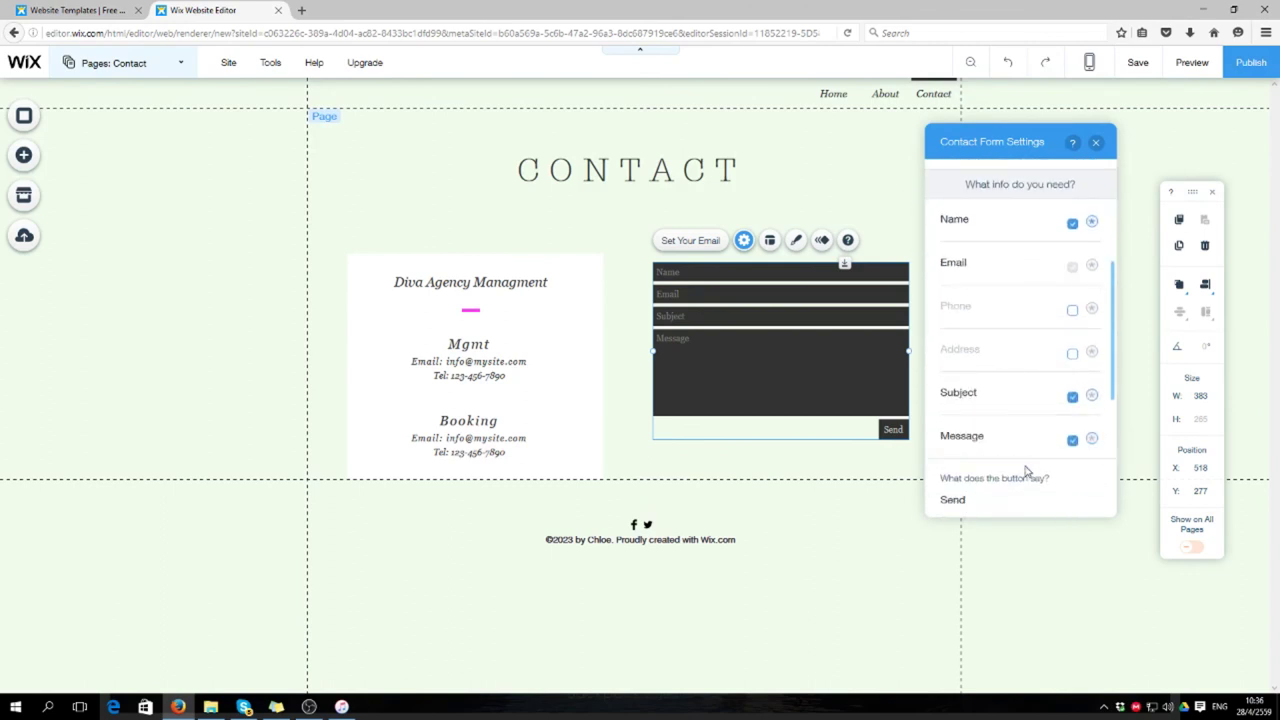
pyautogui.scroll(-5, 1000, 472)
pyautogui.scroll(5, 1020, 463)
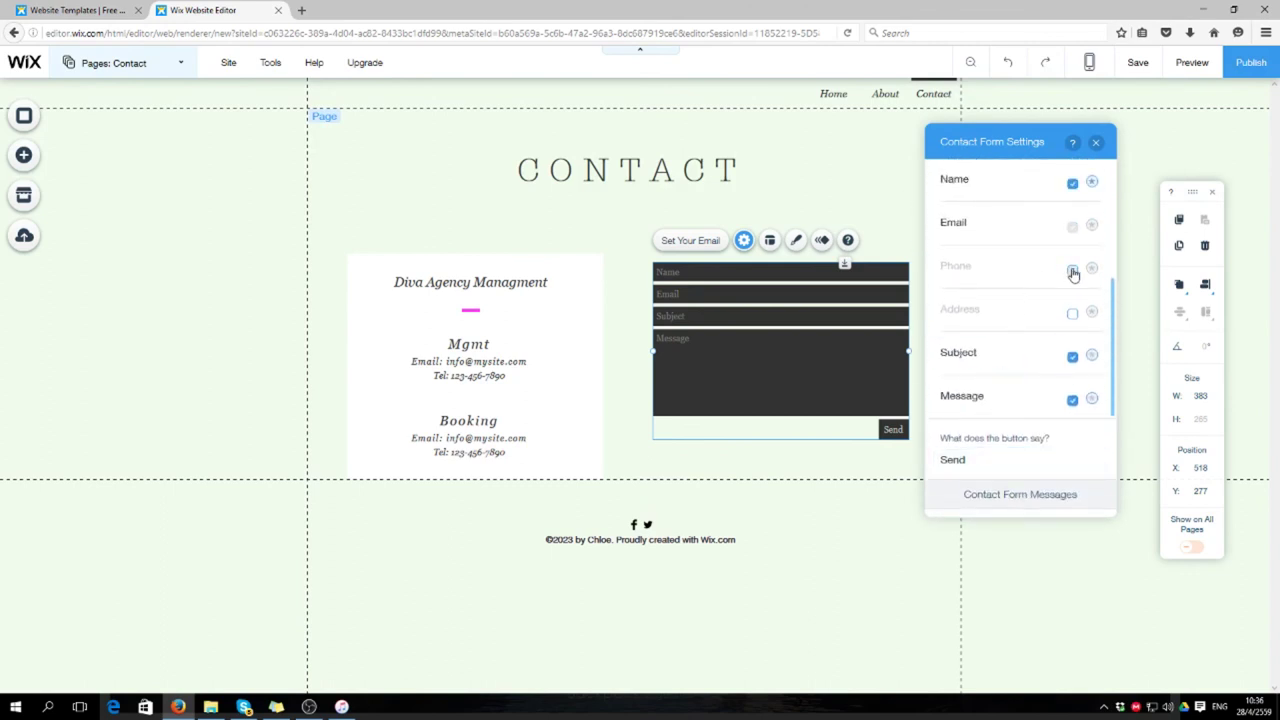
pyautogui.click(1072, 271)
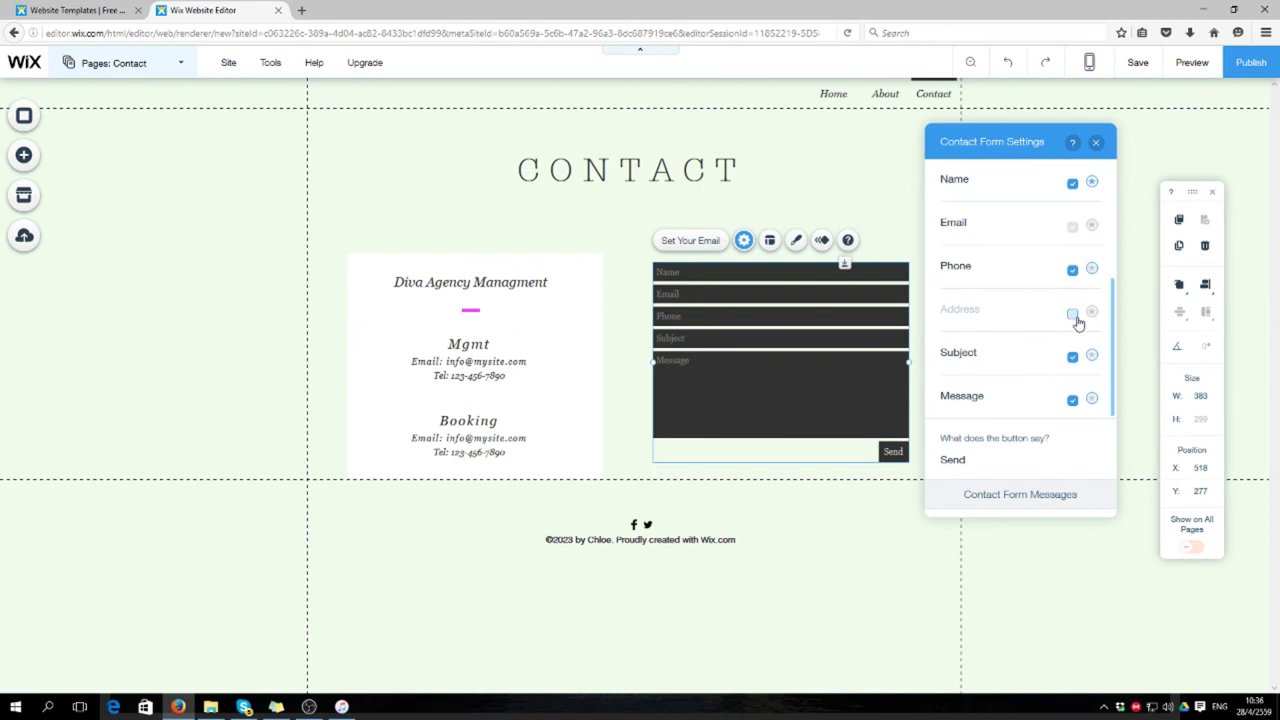
pyautogui.click(1073, 316)
pyautogui.scroll(-2, 1035, 418)
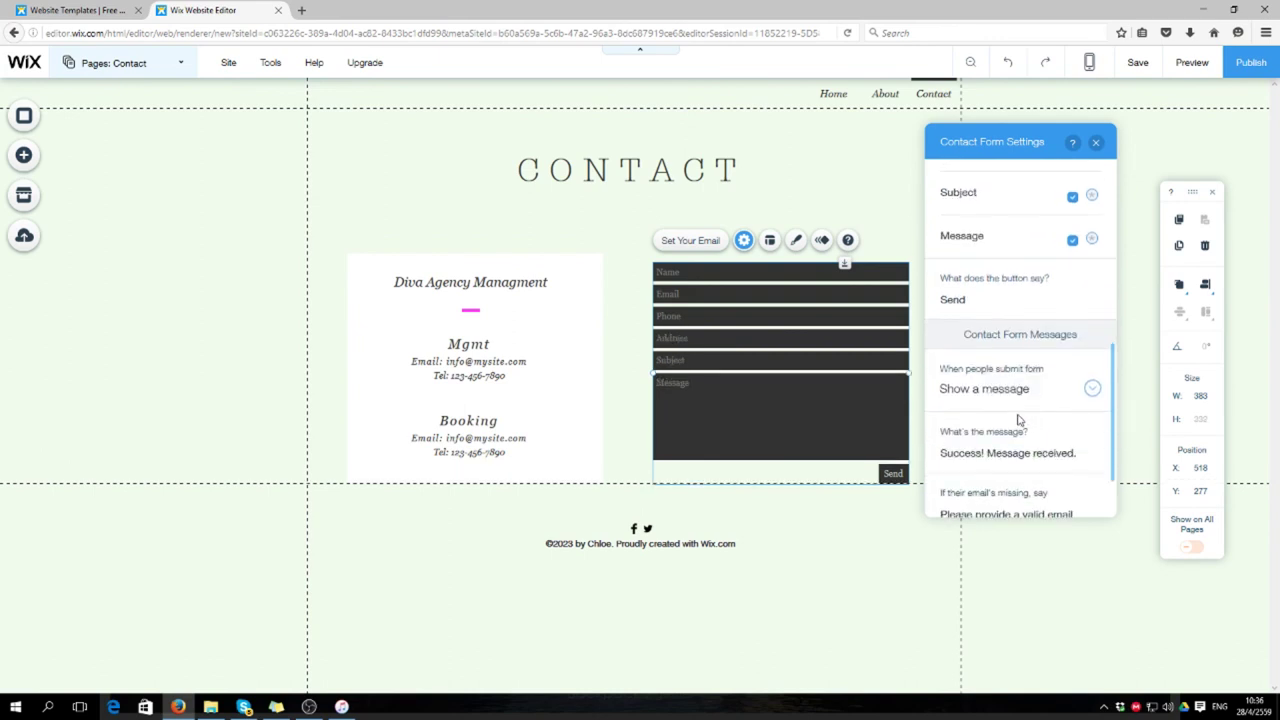
pyautogui.scroll(-1, 1015, 422)
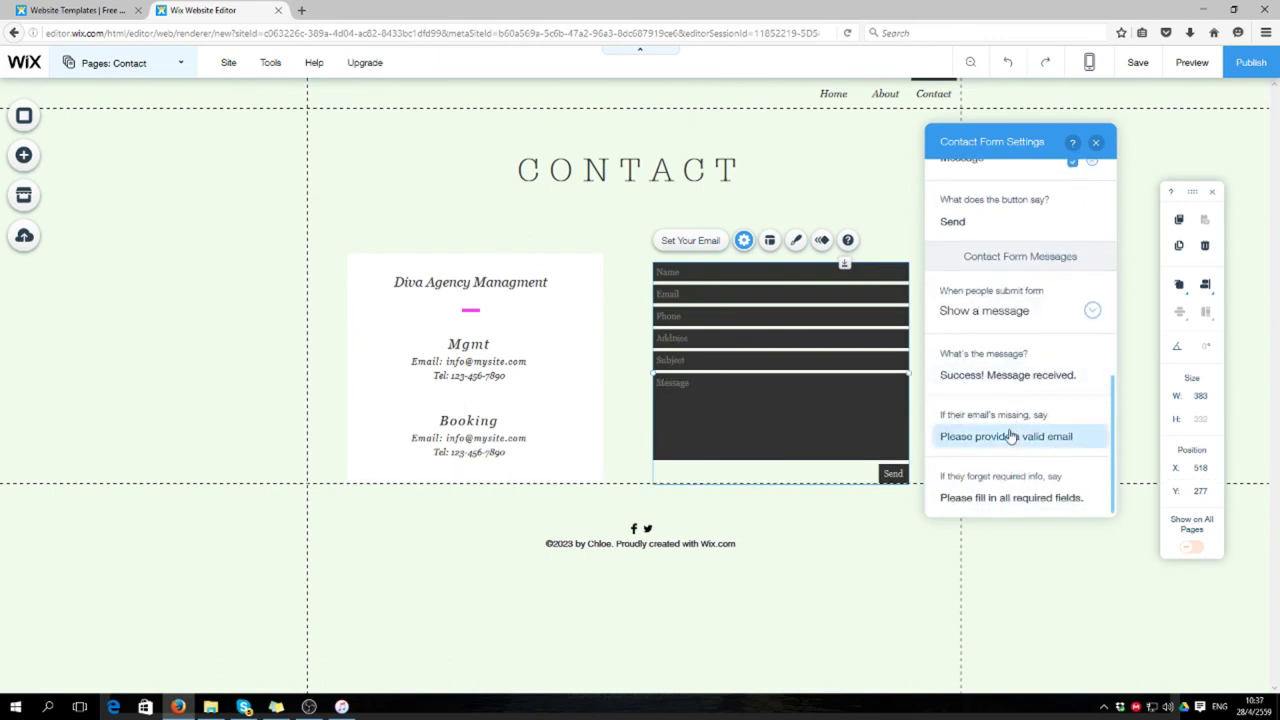
pyautogui.scroll(4, 1007, 437)
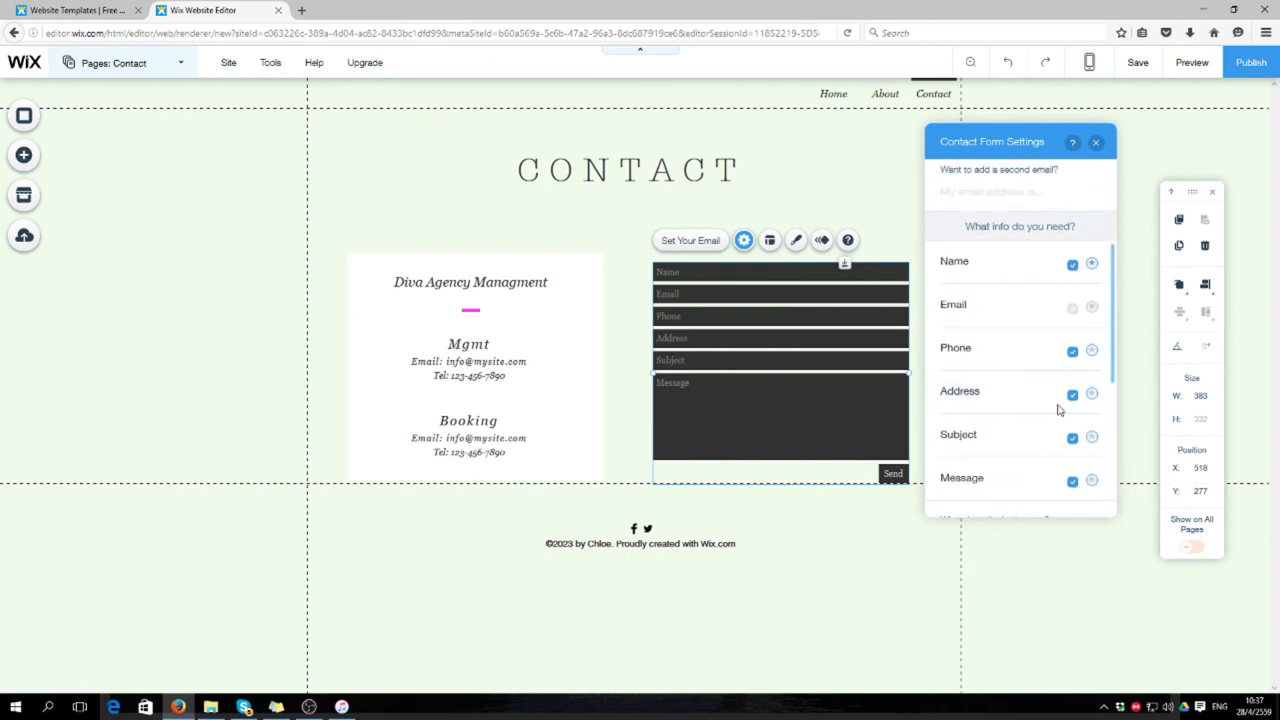
# Step: Remove the Address field from the dark contact form, switching its Phone field off and back on
pyautogui.click(1072, 395)
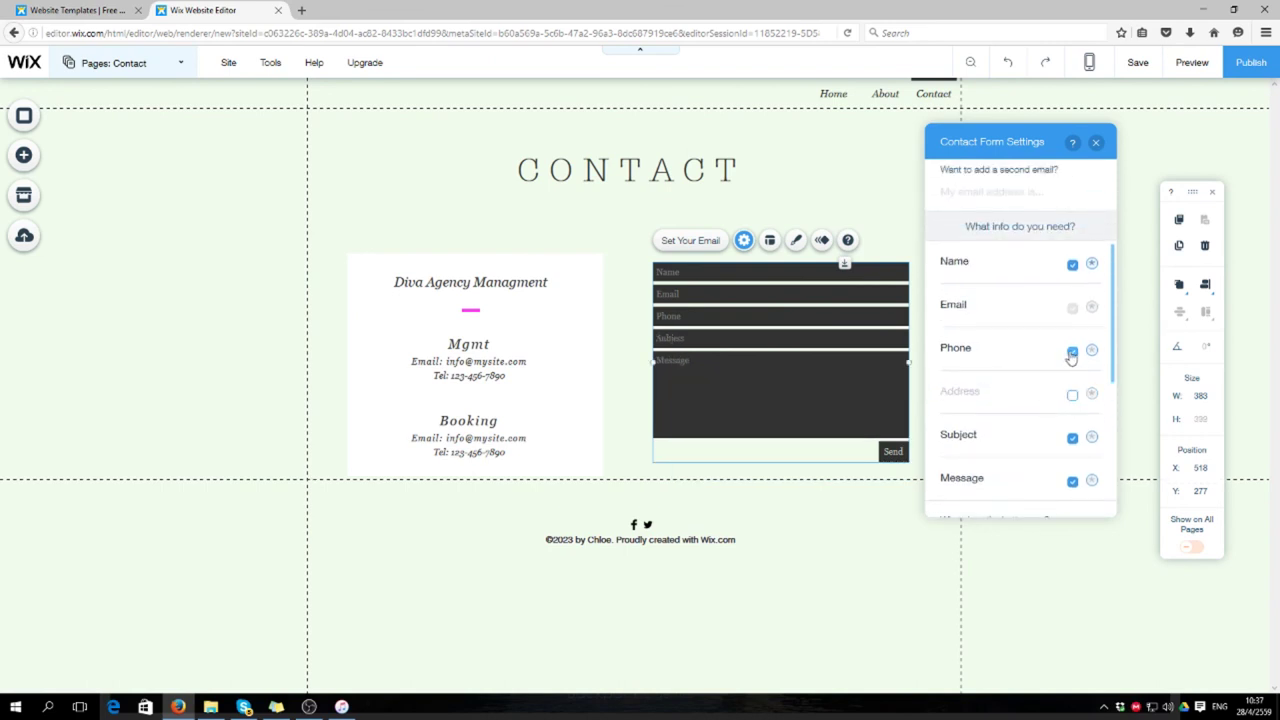
pyautogui.click(1072, 352)
pyautogui.scroll(-2, 1018, 385)
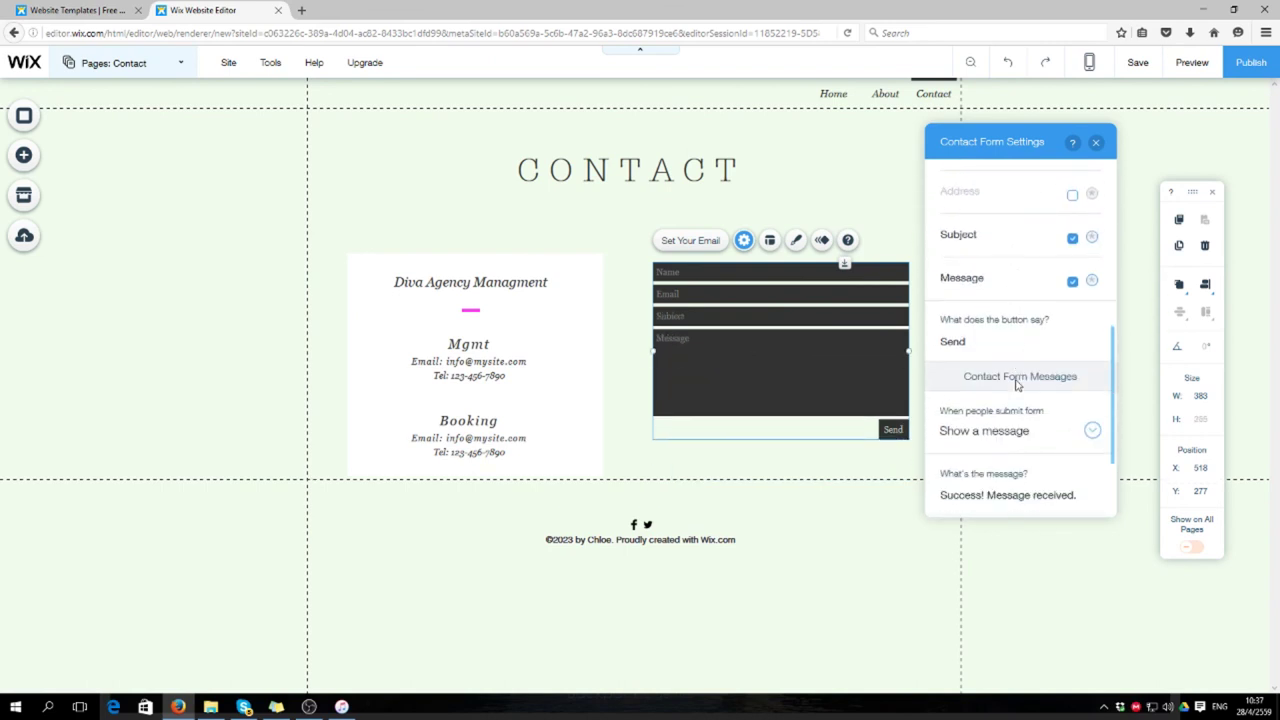
pyautogui.scroll(2, 1014, 390)
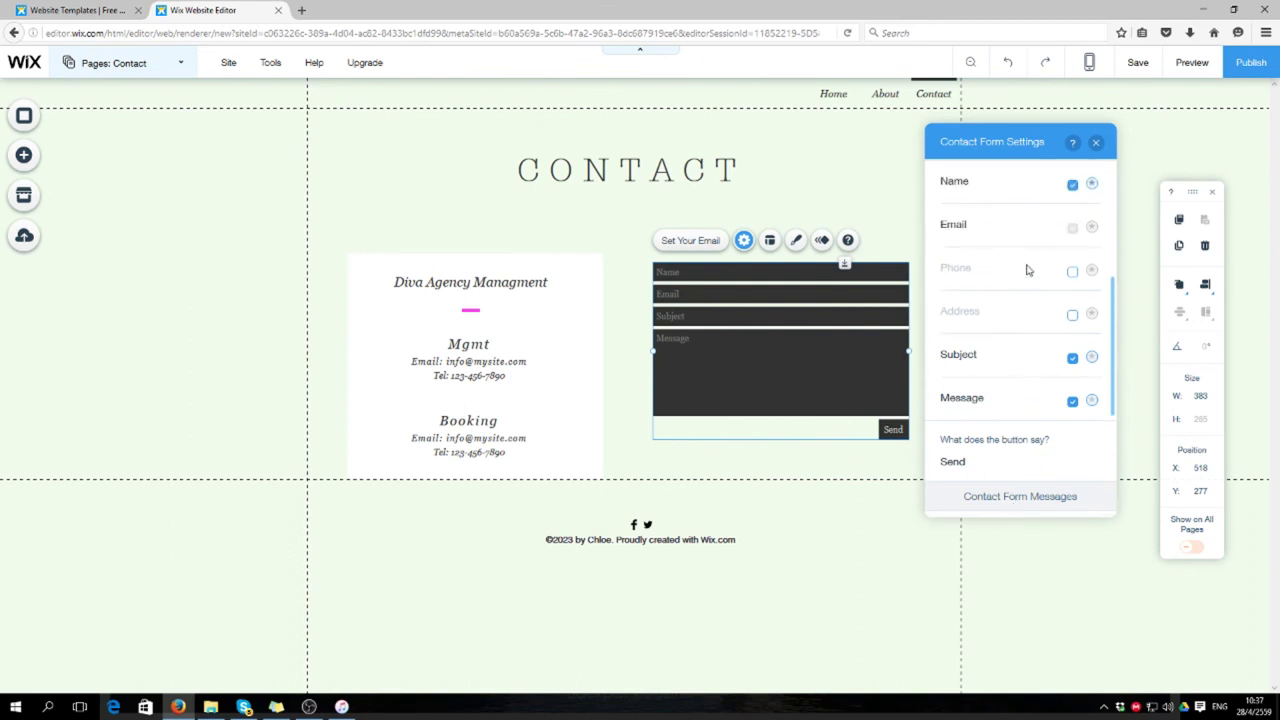
pyautogui.click(1072, 314)
# Step: Review the contact form's submission message options, dismiss the info tip, and close the form settings
pyautogui.scroll(-4, 1014, 363)
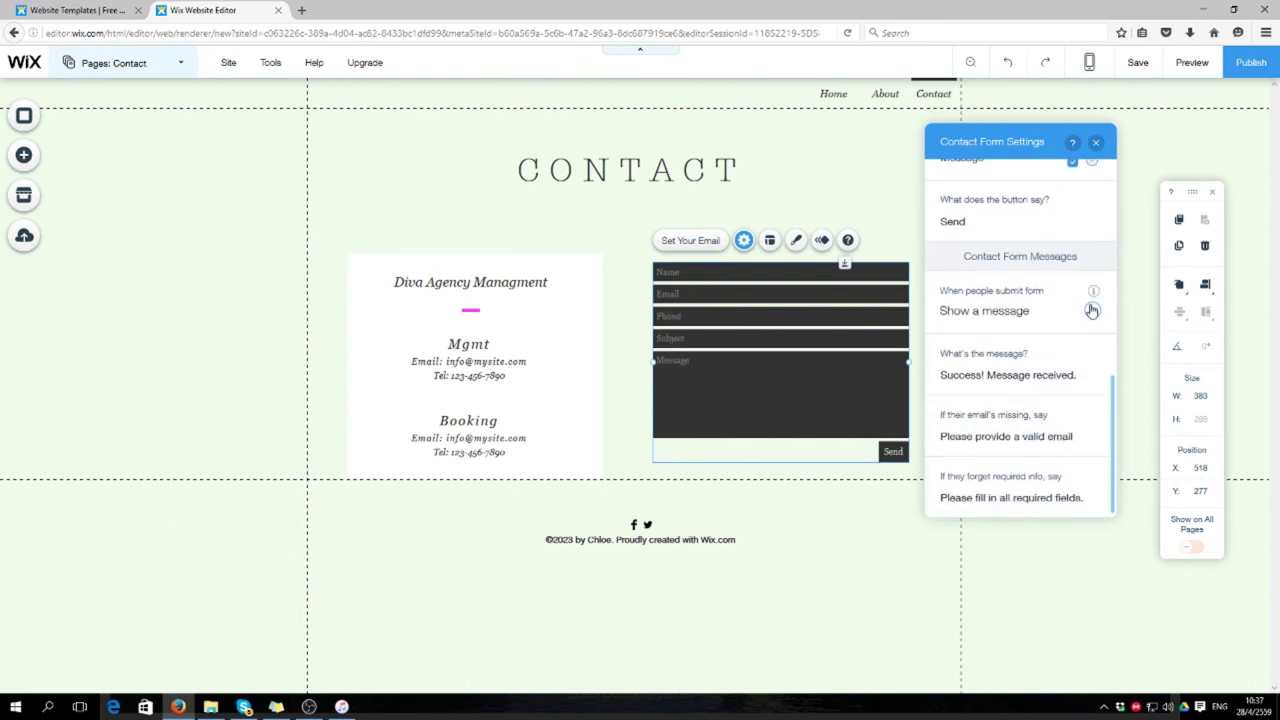
pyautogui.click(1092, 311)
pyautogui.click(1065, 395)
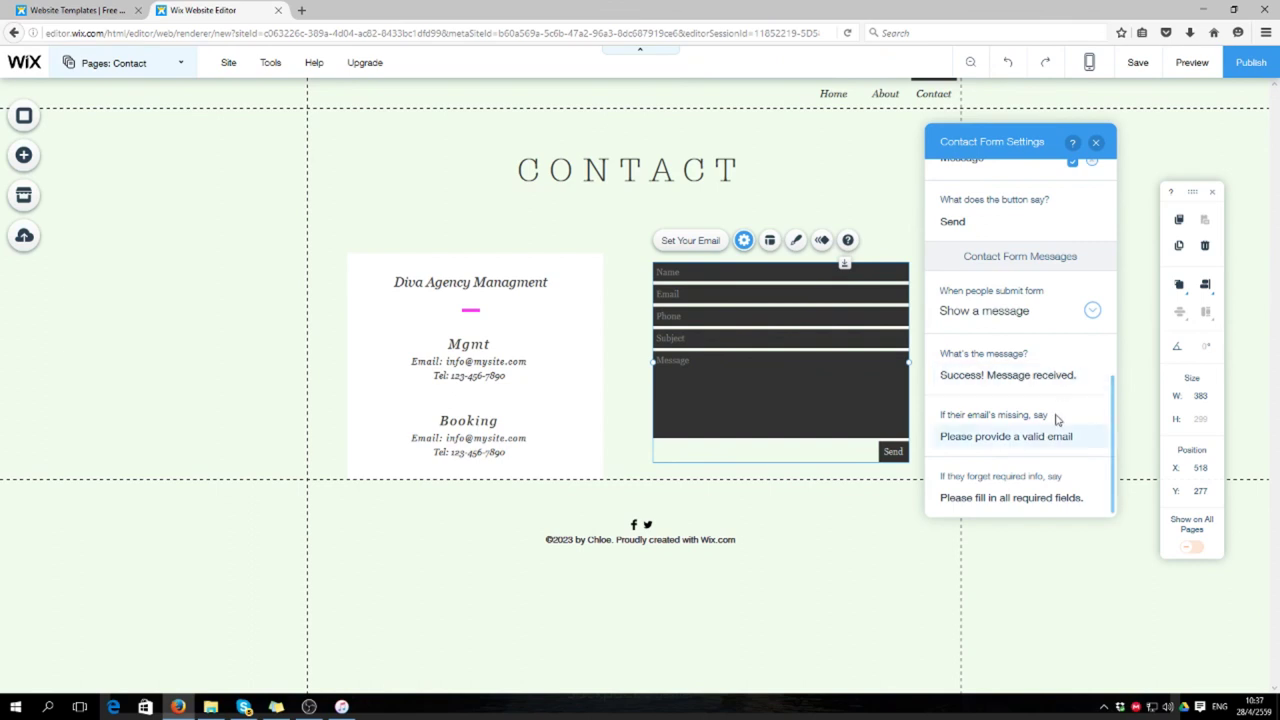
pyautogui.scroll(6, 1057, 412)
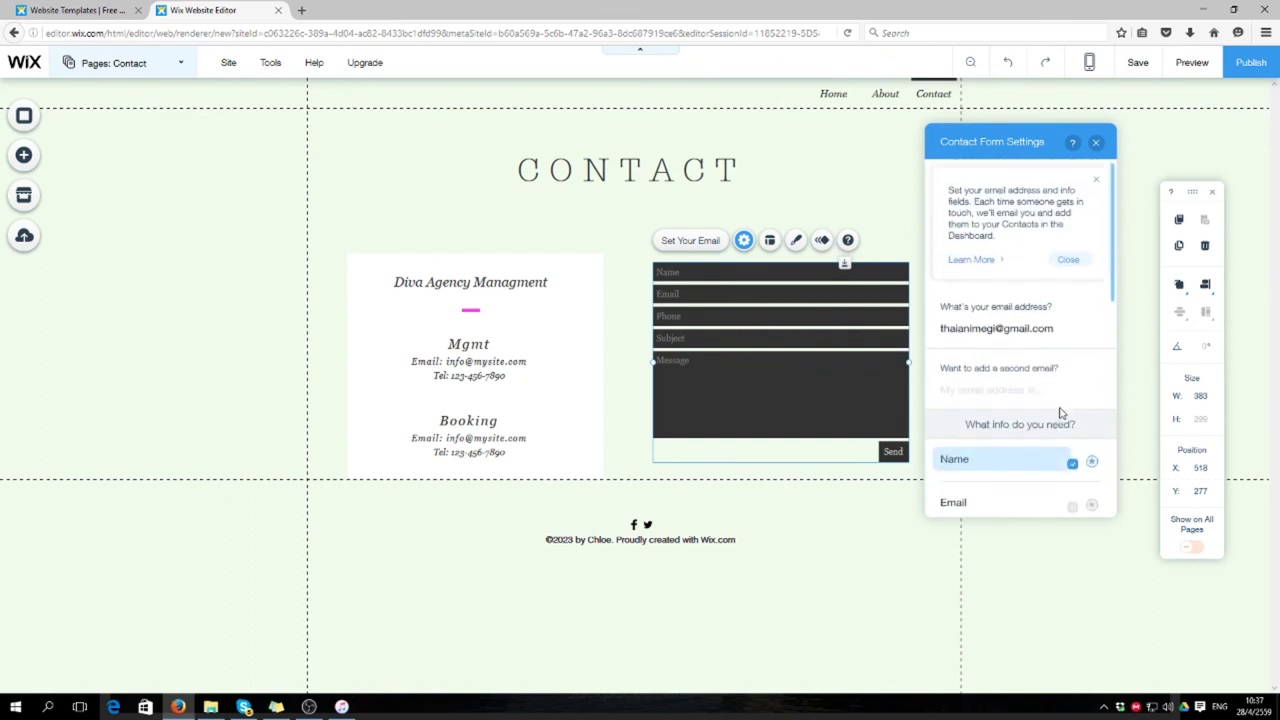
pyautogui.click(1068, 259)
pyautogui.click(1096, 144)
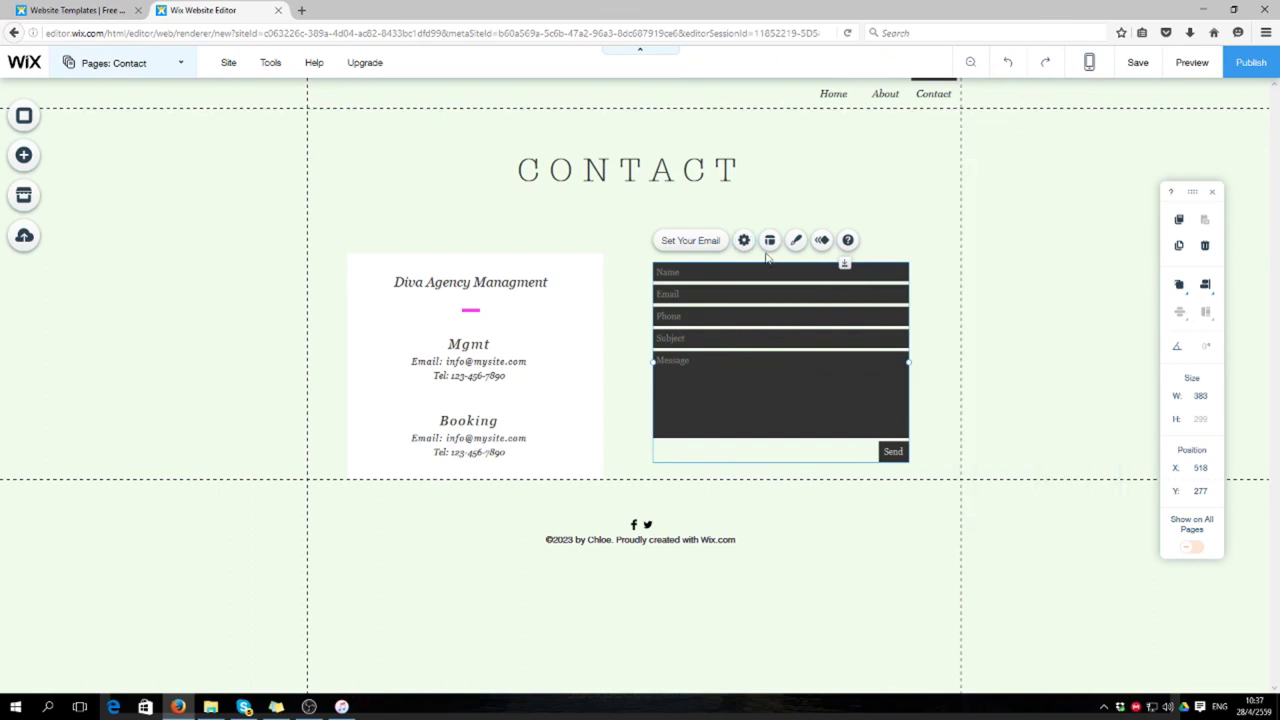
# Step: Check the contact form's recipient and second email address fields, then close the settings
pyautogui.click(712, 241)
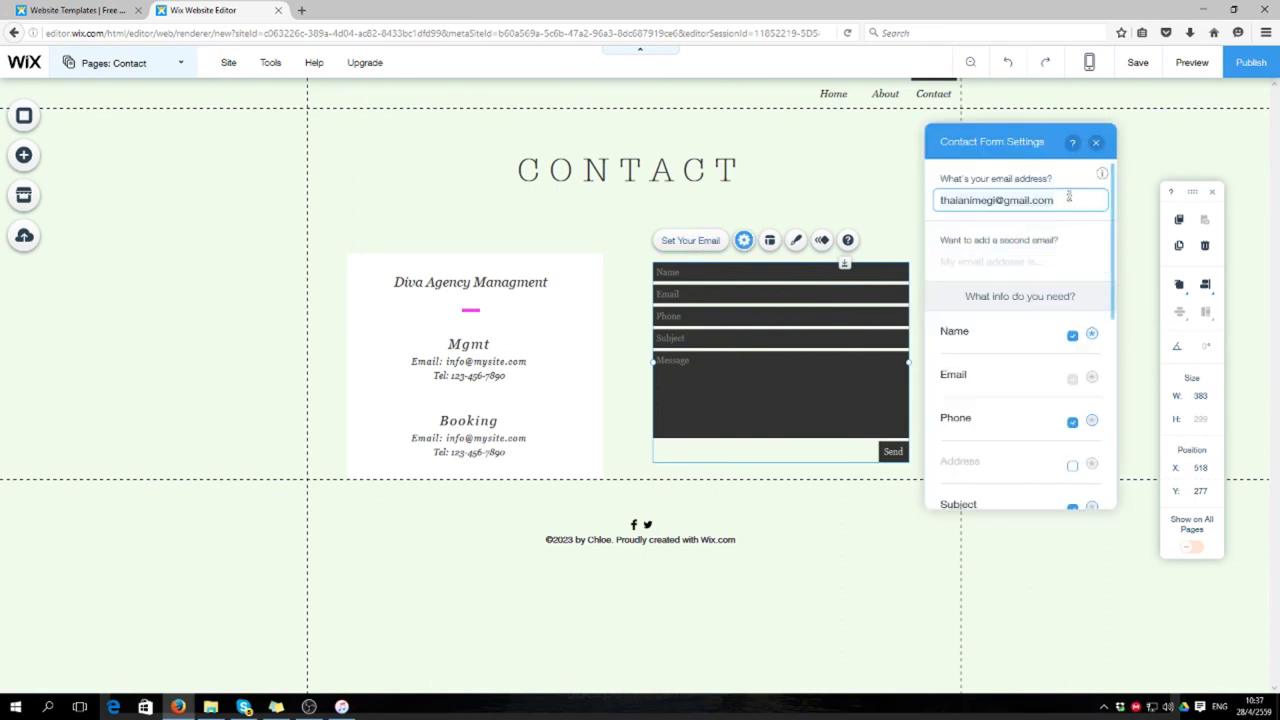
pyautogui.click(1031, 263)
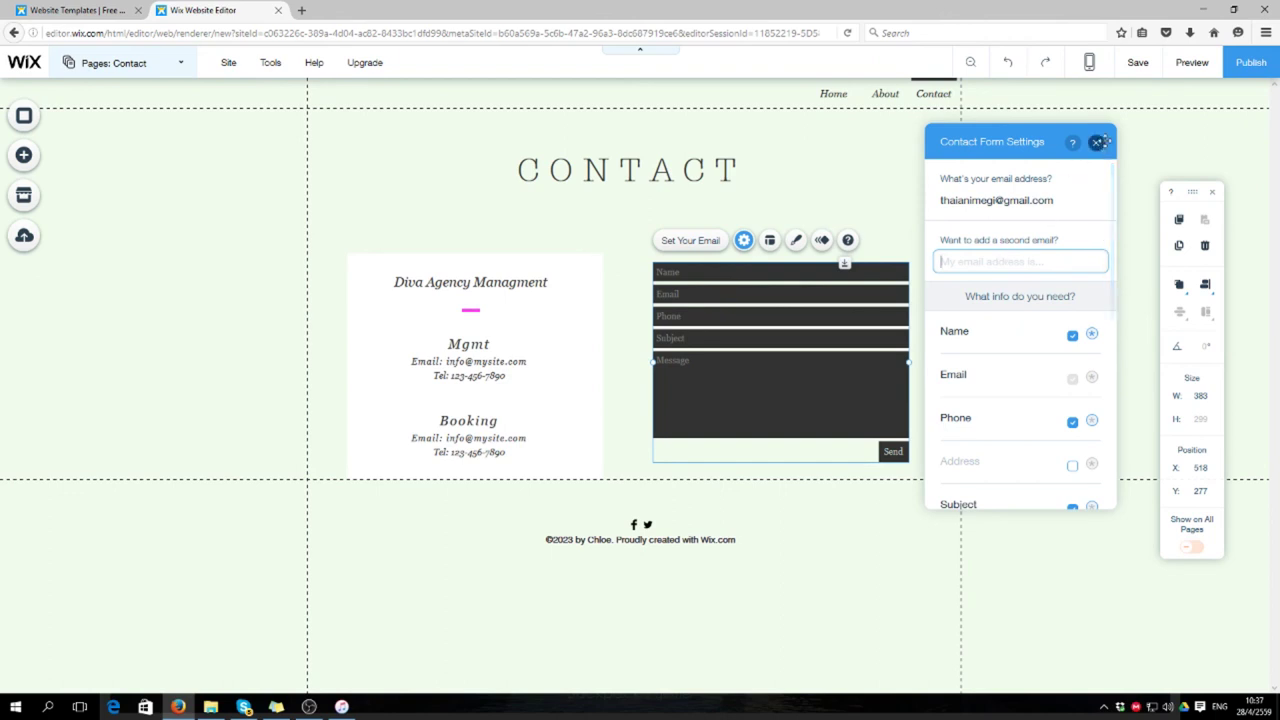
pyautogui.click(1096, 142)
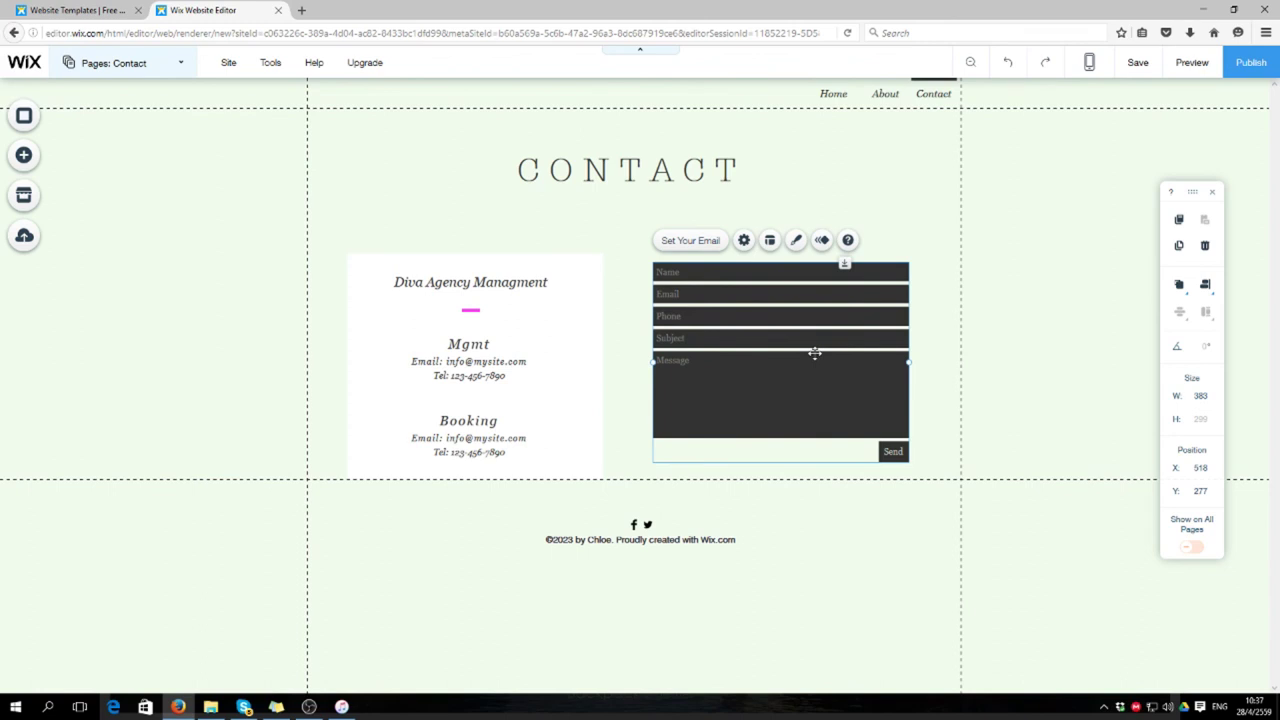
# Step: Delete the dark contact form from the Contact page and bring up the contact elements available to add
pyautogui.press('Delete')
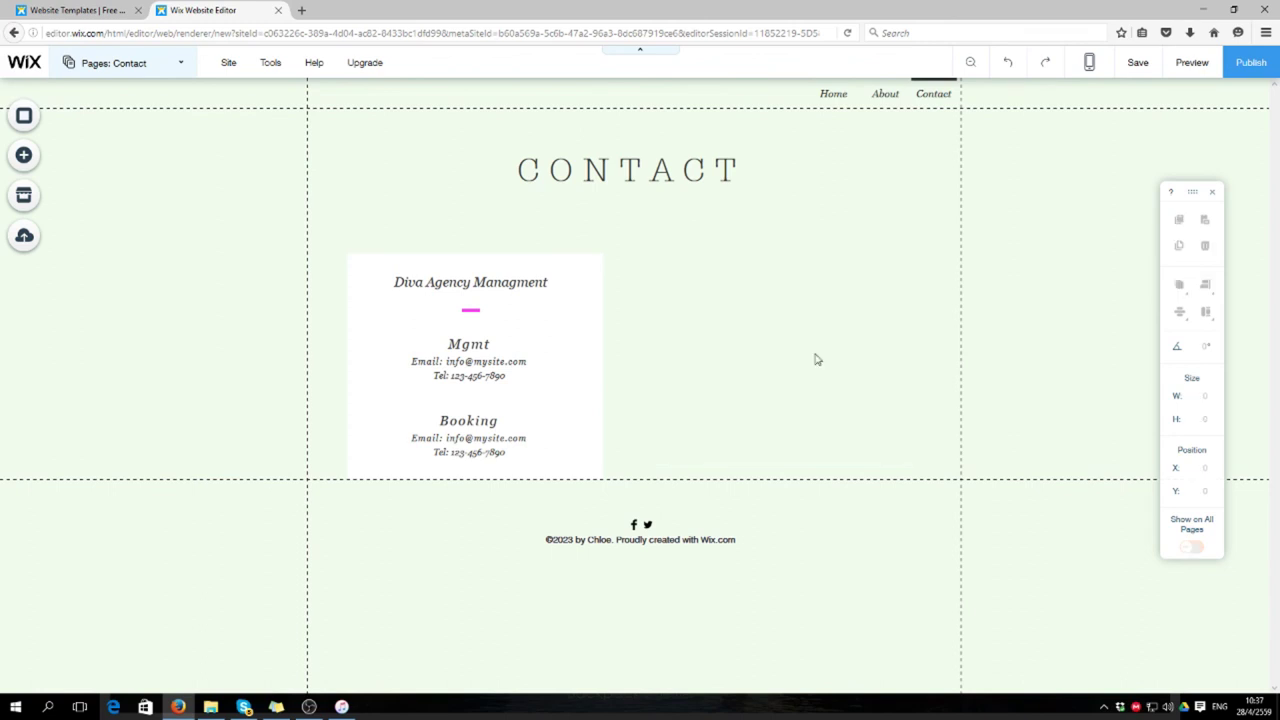
pyautogui.click(24, 155)
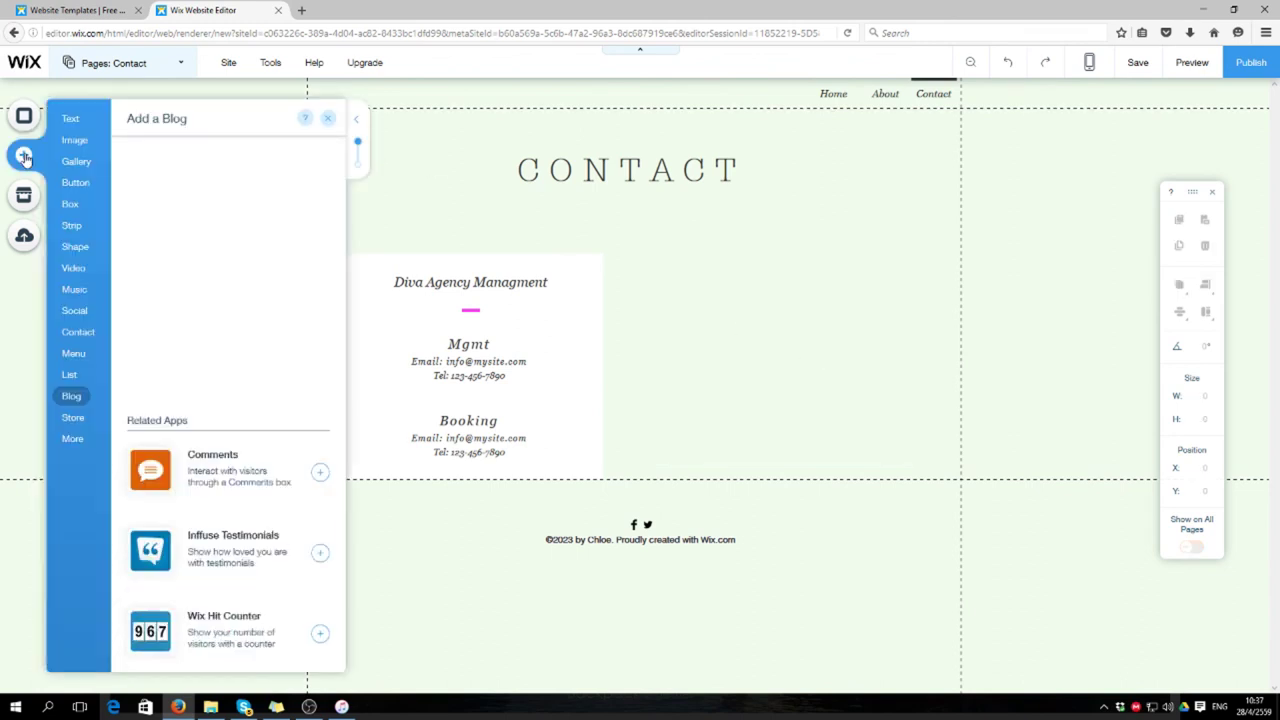
pyautogui.click(70, 380)
pyautogui.click(78, 350)
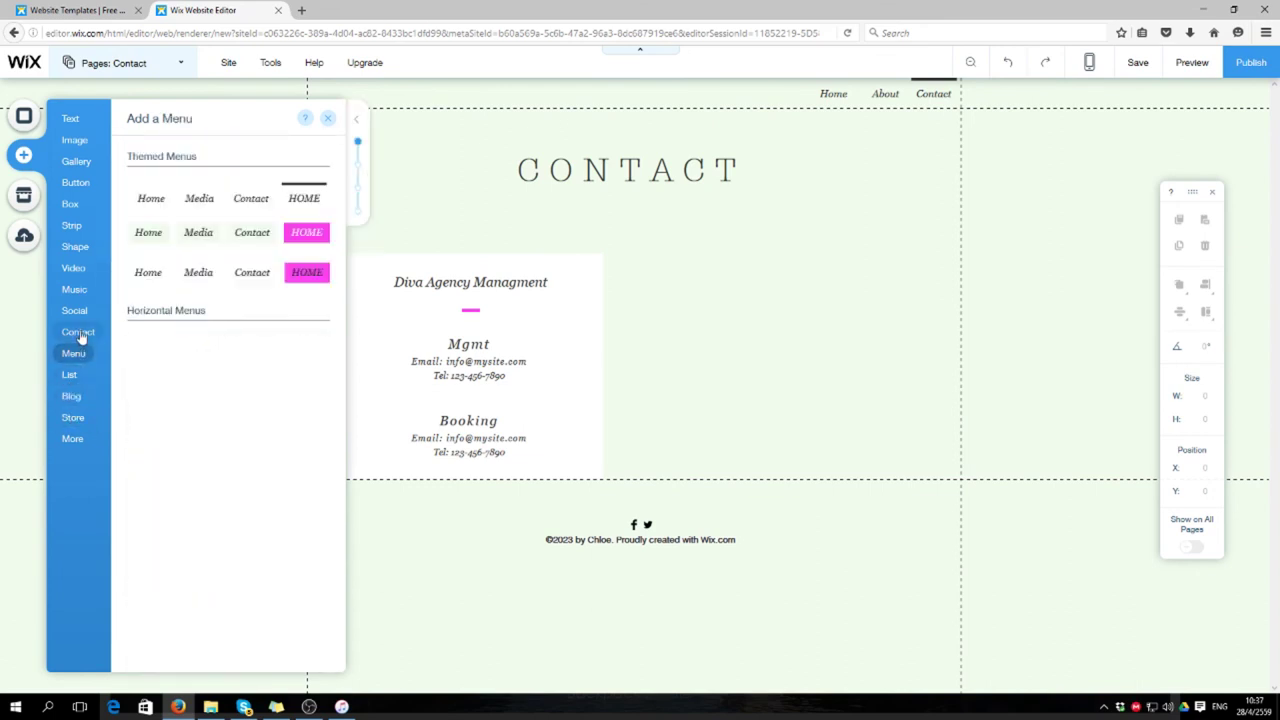
pyautogui.click(80, 336)
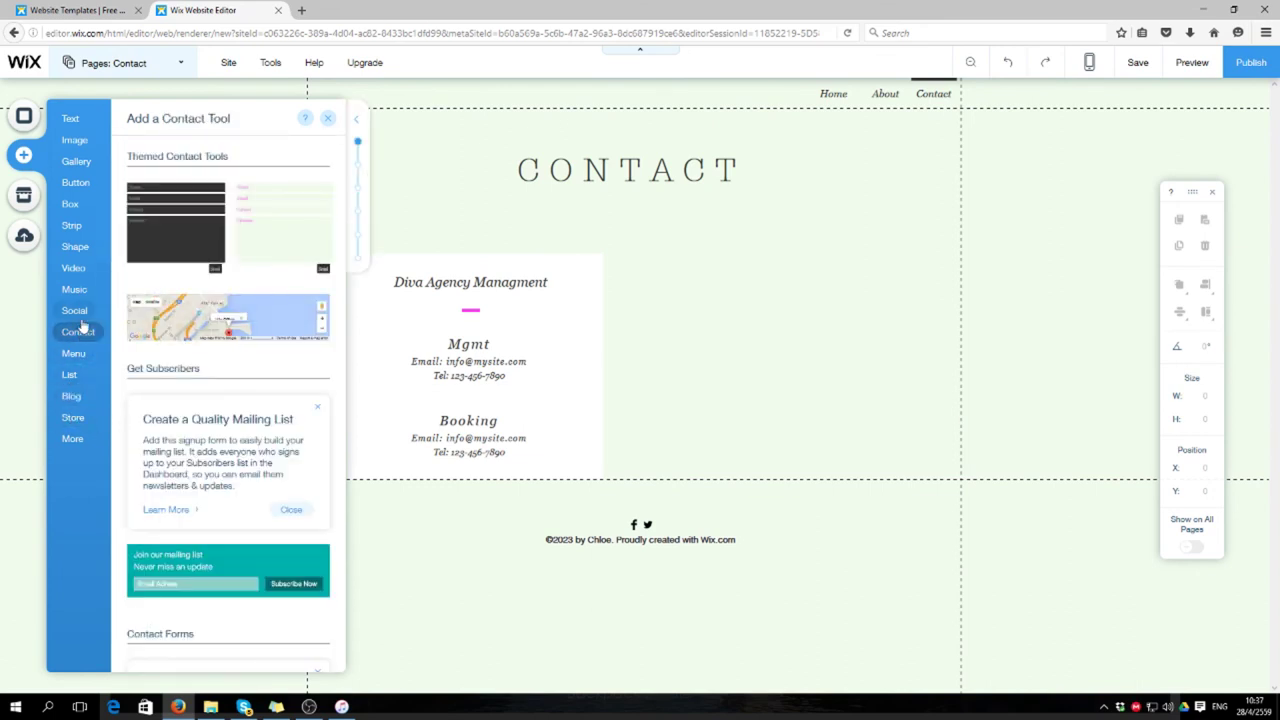
pyautogui.click(79, 320)
pyautogui.click(78, 331)
# Step: Browse the contact tool designs and add the light blue single-column contact form with rounded fields to the page
pyautogui.scroll(-5, 246, 363)
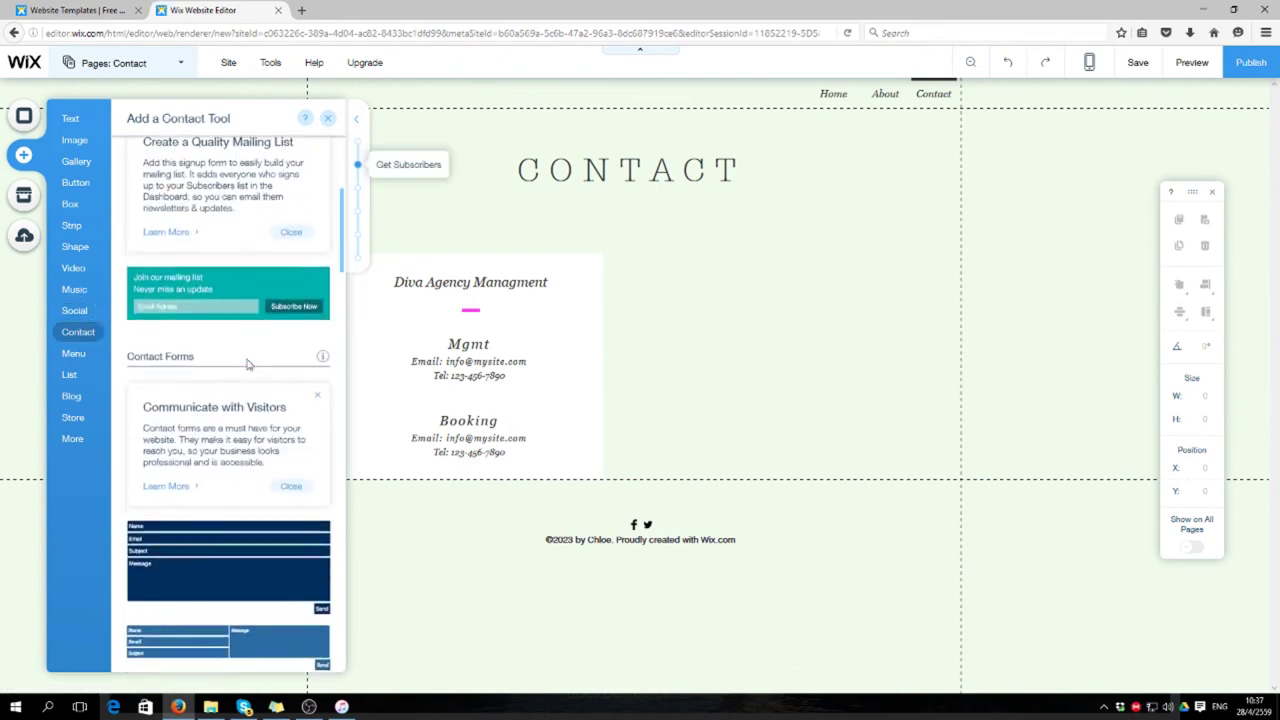
pyautogui.scroll(-10, 245, 379)
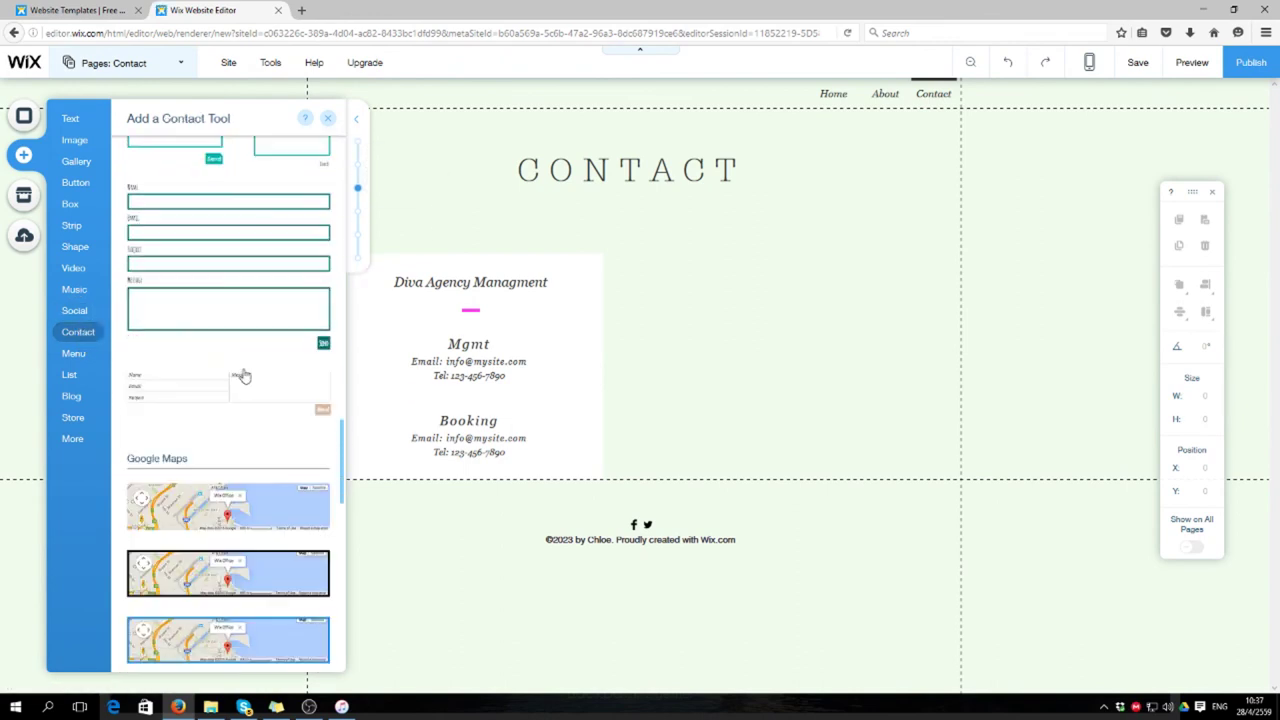
pyautogui.scroll(-2, 245, 381)
pyautogui.scroll(-2, 237, 376)
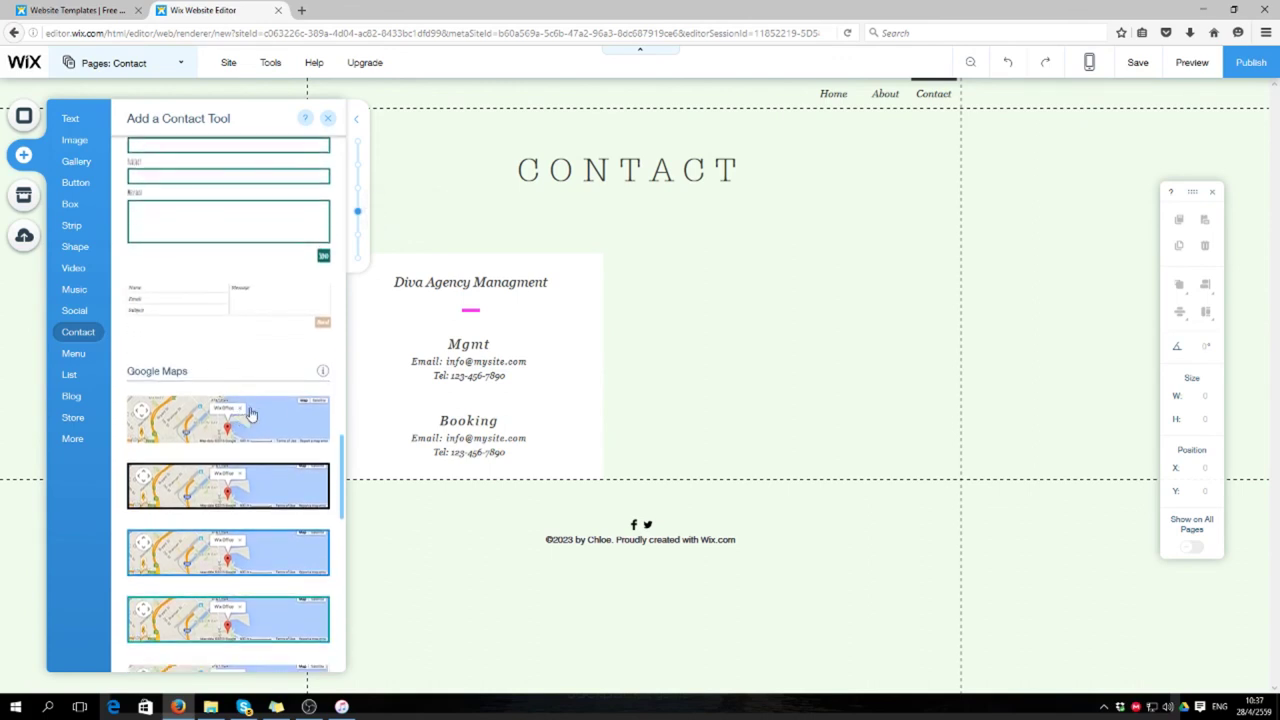
pyautogui.scroll(-3, 252, 422)
pyautogui.scroll(8, 260, 423)
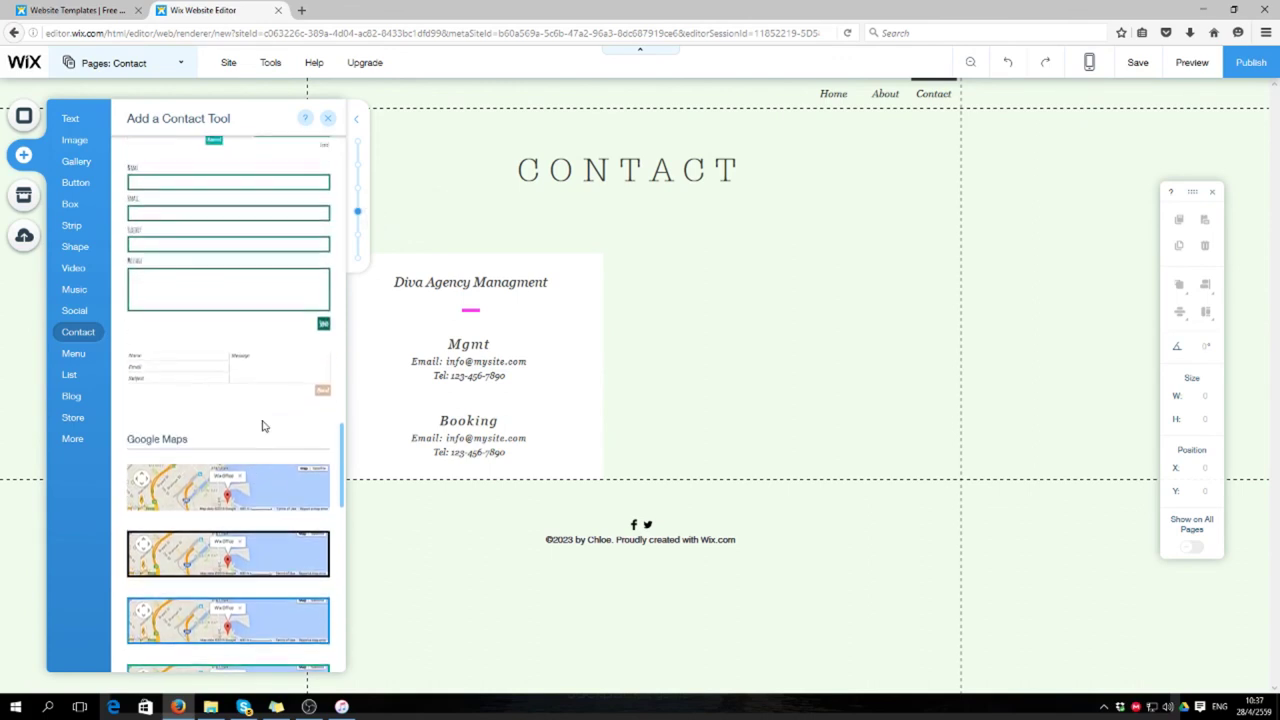
pyautogui.scroll(6, 260, 427)
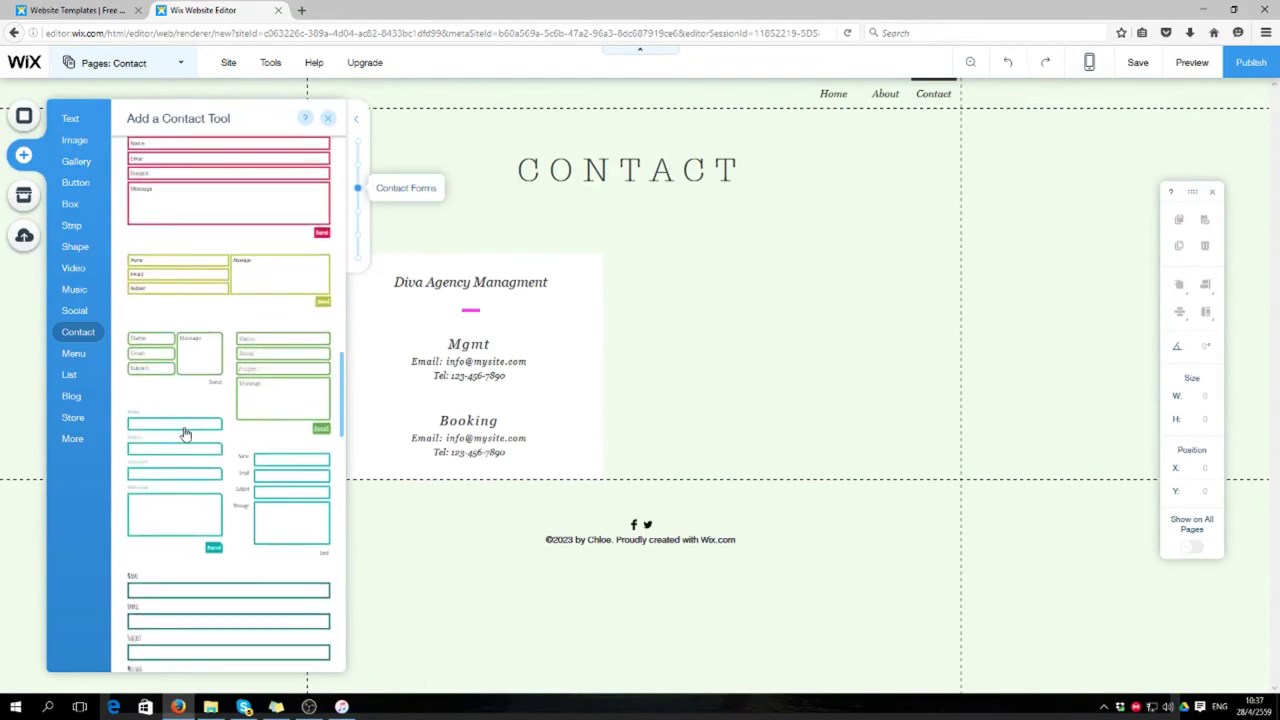
pyautogui.scroll(8, 185, 432)
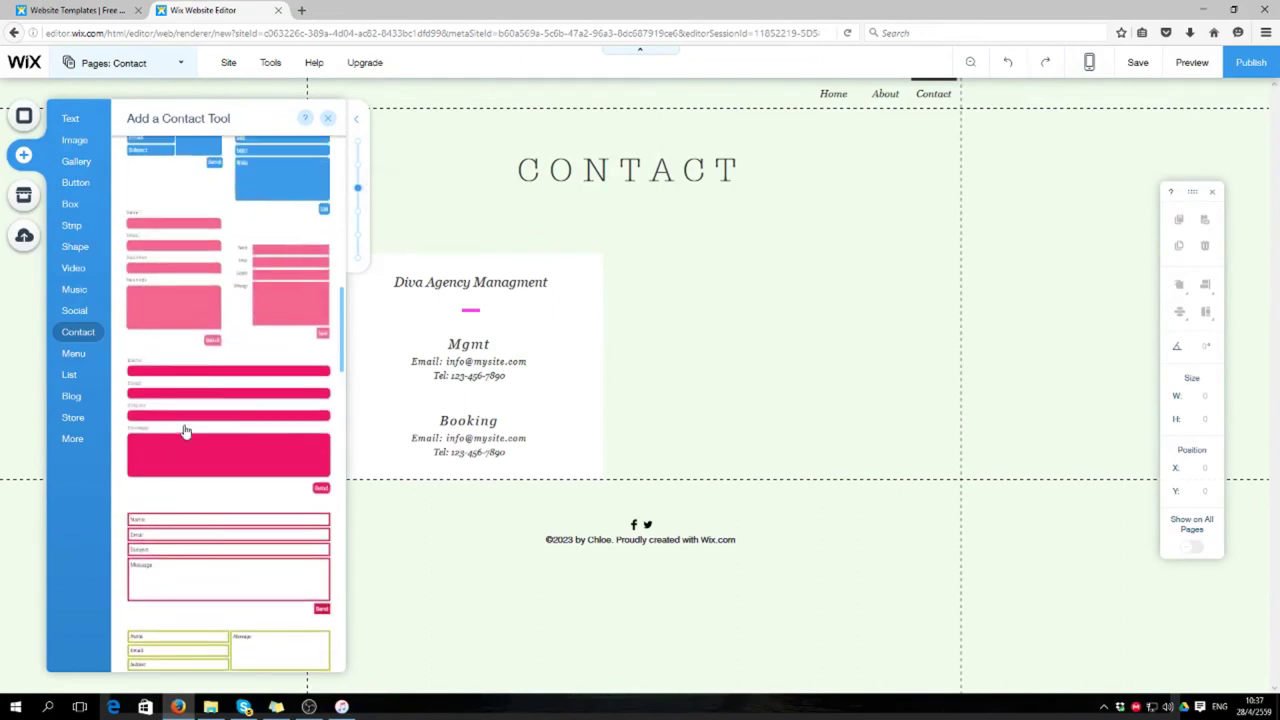
pyautogui.scroll(6, 186, 430)
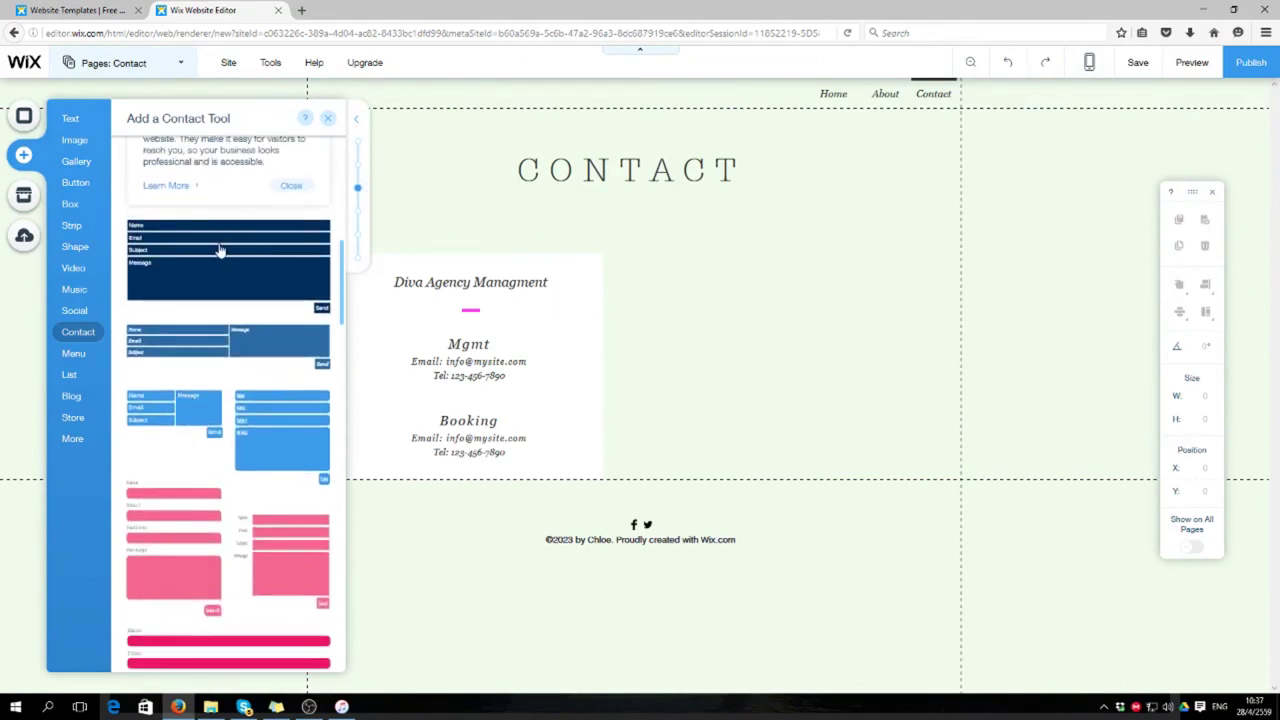
pyautogui.click(297, 453)
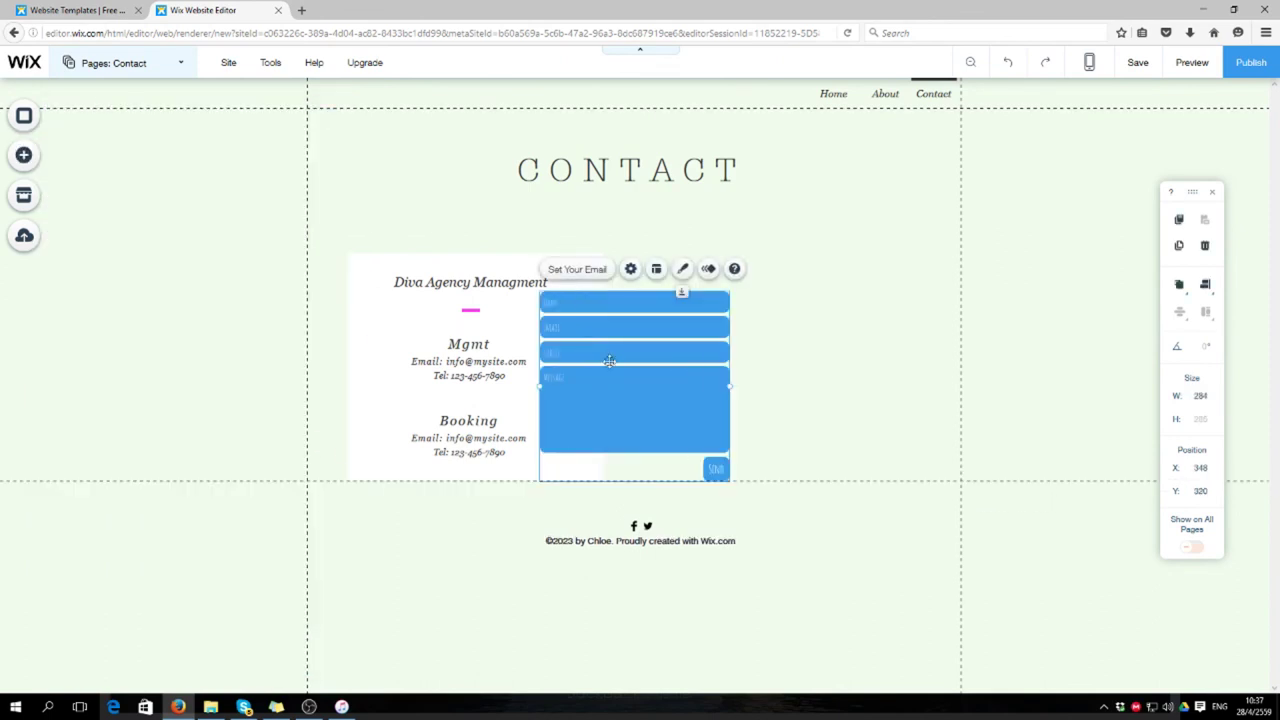
# Step: Place the blue contact form beside the Diva Agency card at about X 500, Y 273 and widen it to about 435 px
pyautogui.moveTo(608, 385); pyautogui.dragTo(720, 357)
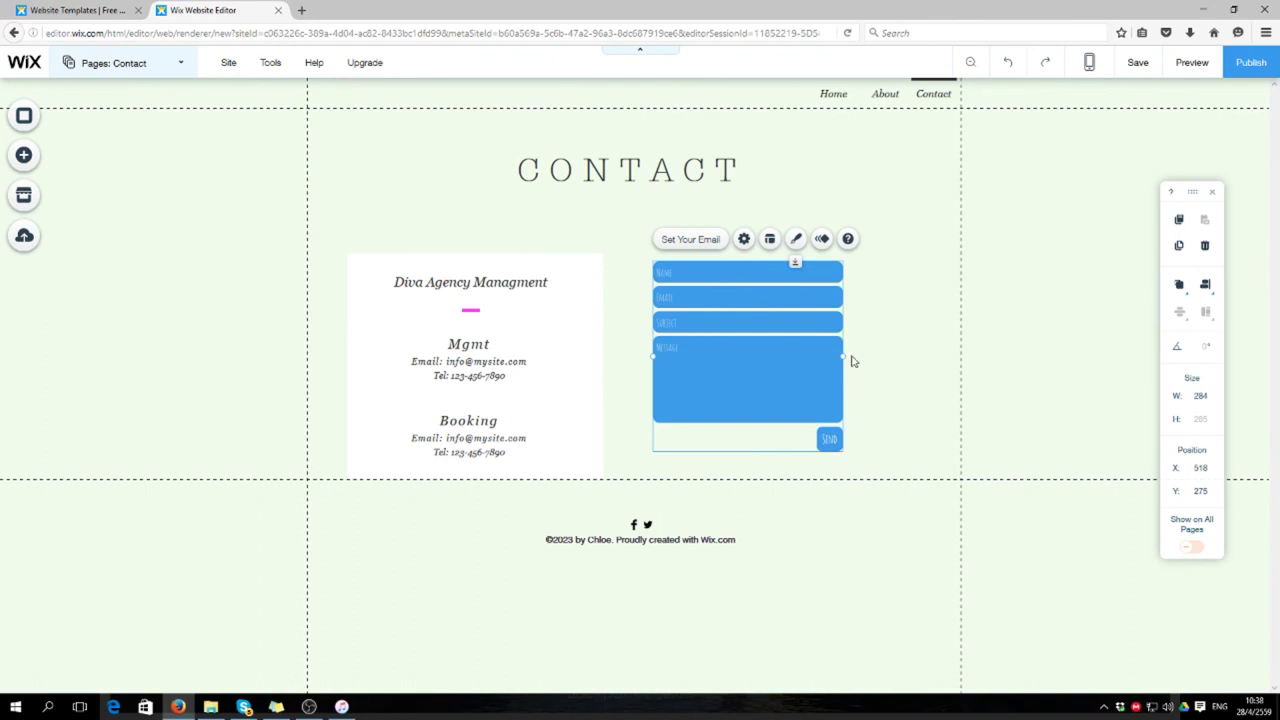
pyautogui.moveTo(844, 357); pyautogui.dragTo(944, 357)
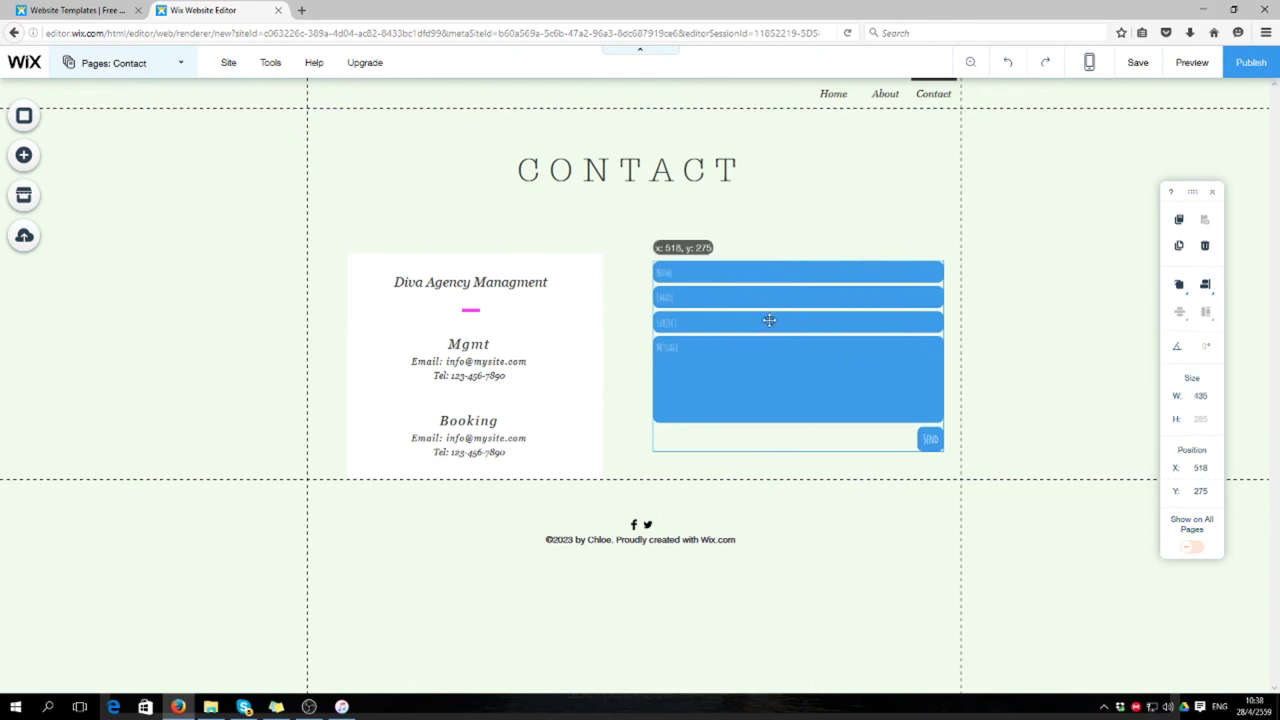
pyautogui.moveTo(769, 320); pyautogui.dragTo(784, 322)
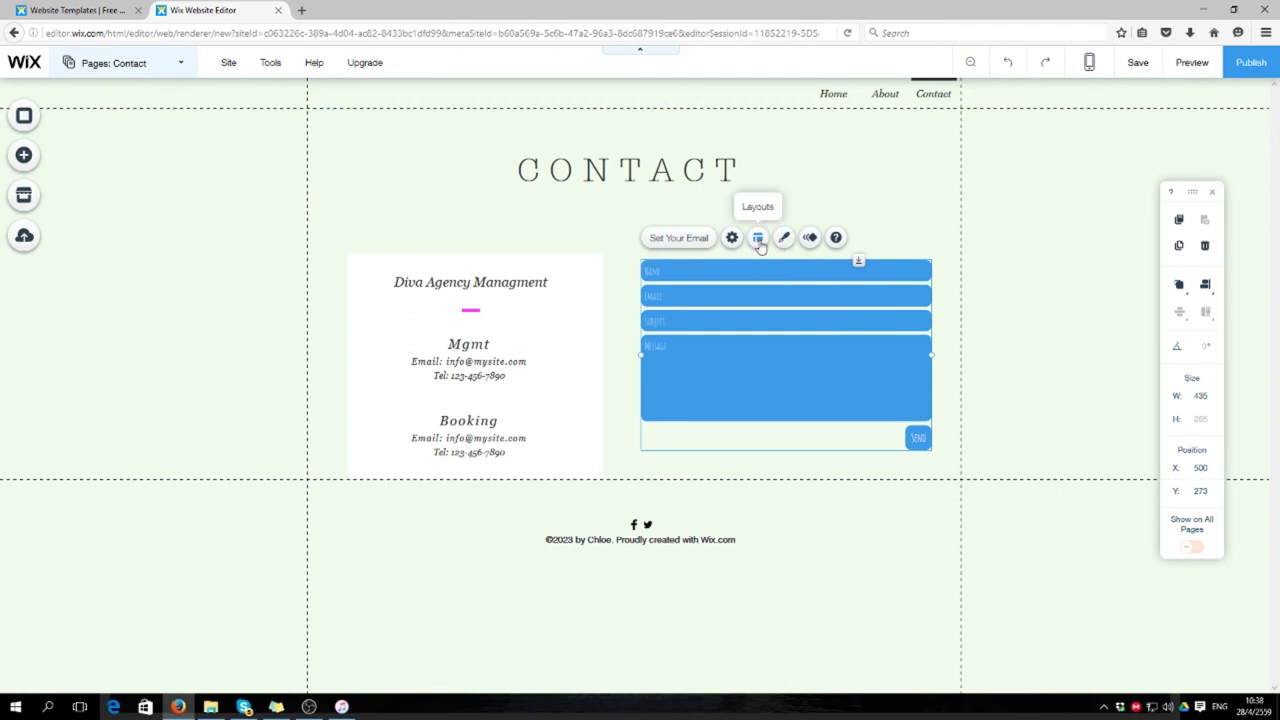
# Step: Try the Phone field on the blue contact form, switch it off again, and leave the form settings
pyautogui.click(690, 238)
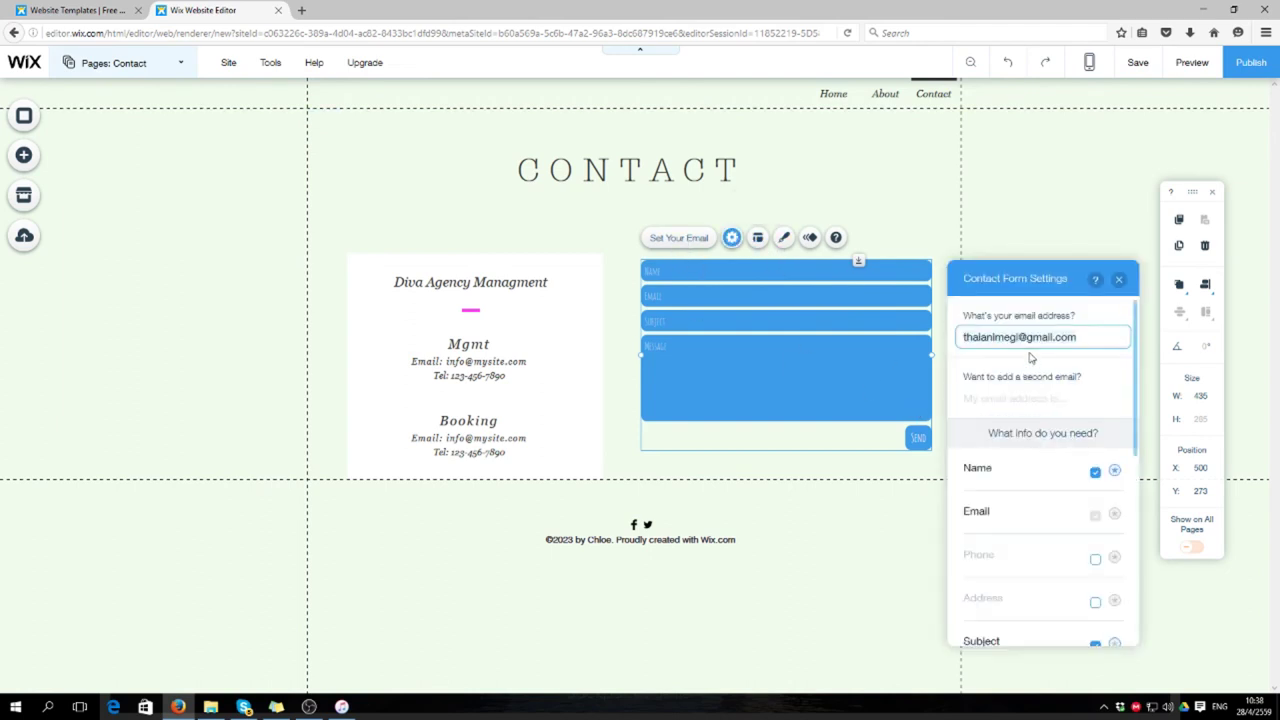
pyautogui.scroll(-3, 1068, 437)
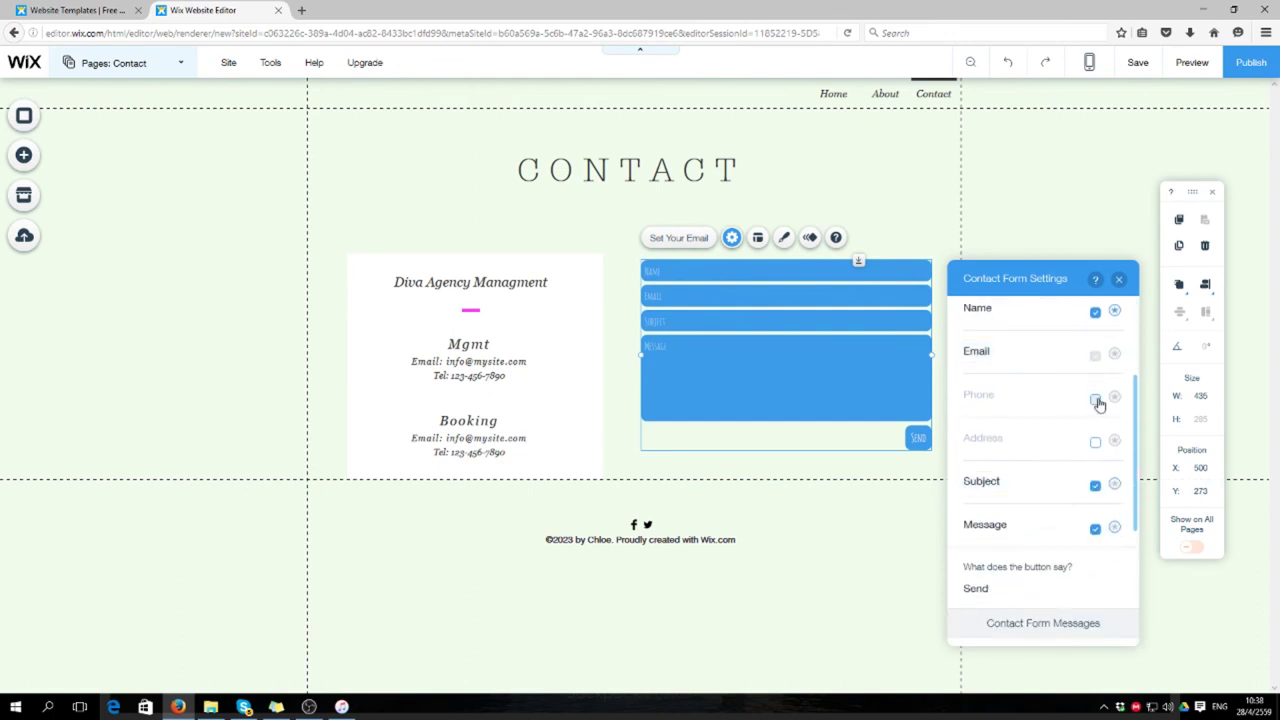
pyautogui.click(1096, 400)
pyautogui.click(1096, 400)
pyautogui.click(1096, 400)
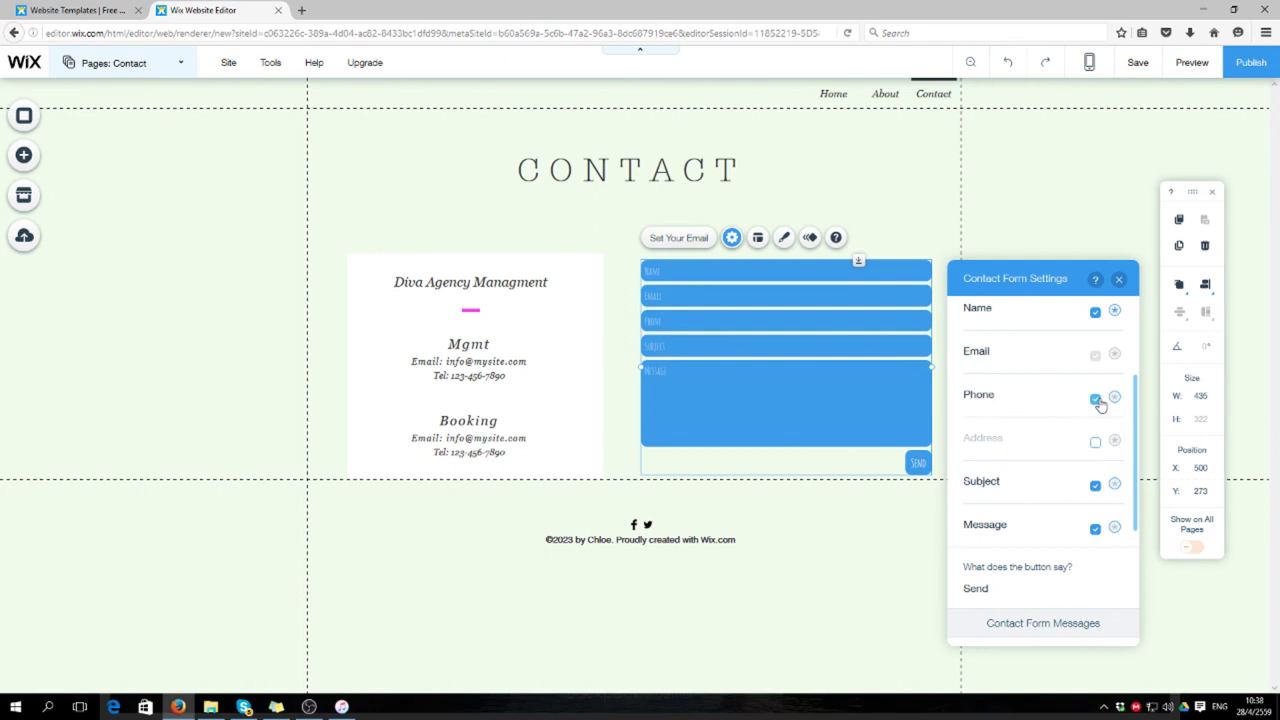
pyautogui.click(1096, 400)
pyautogui.click(706, 470)
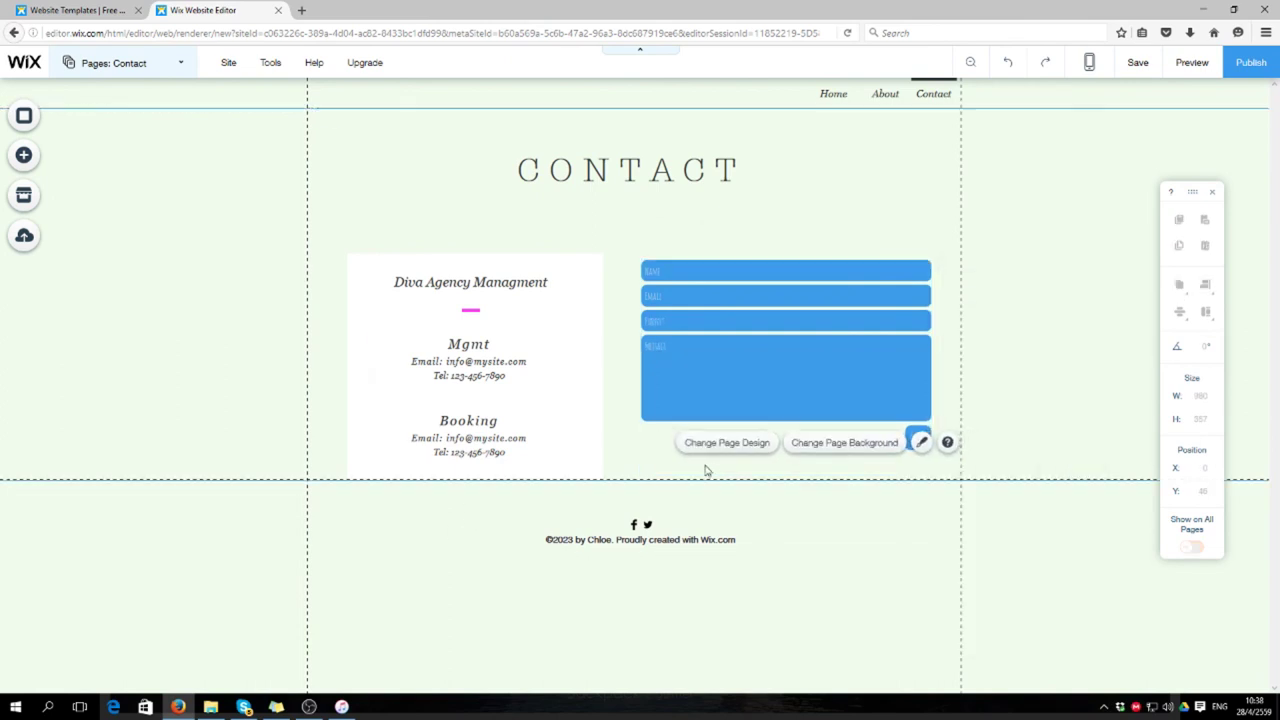
# Step: Add the first, borderless Google Maps element from the contact tools to the Contact page
pyautogui.click(24, 155)
pyautogui.click(78, 331)
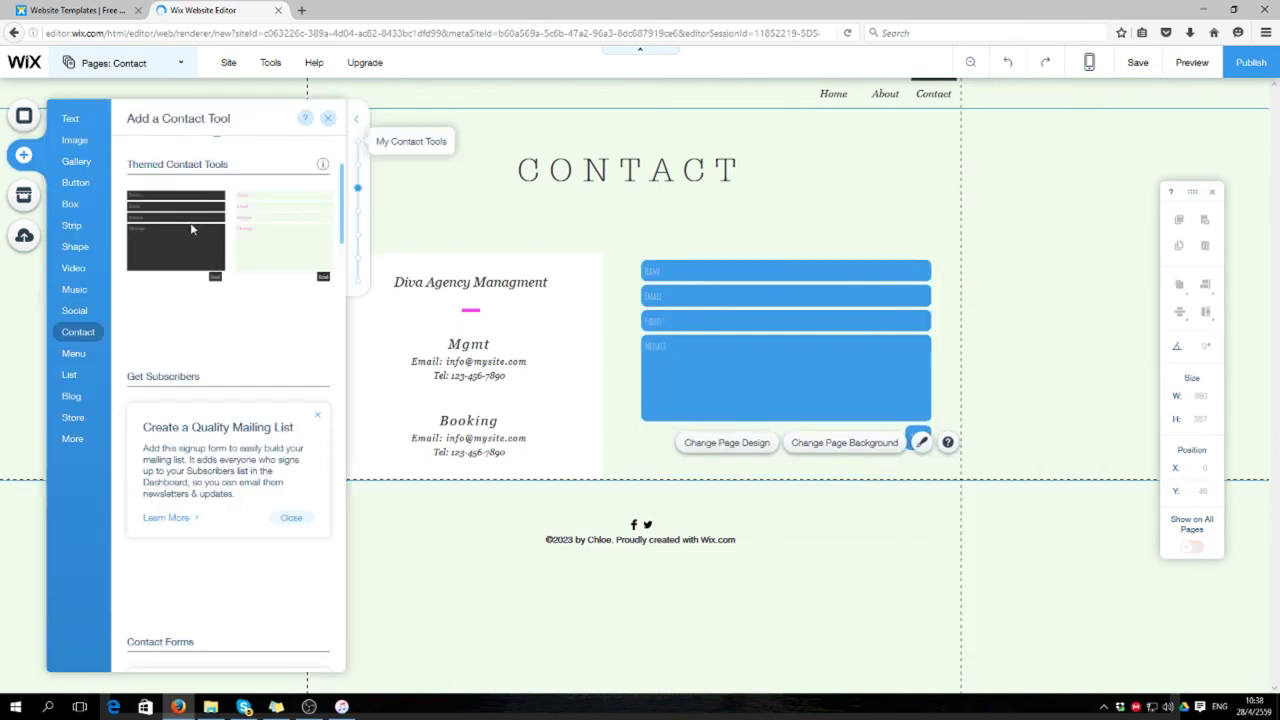
pyautogui.scroll(-10, 255, 410)
pyautogui.scroll(-8, 259, 412)
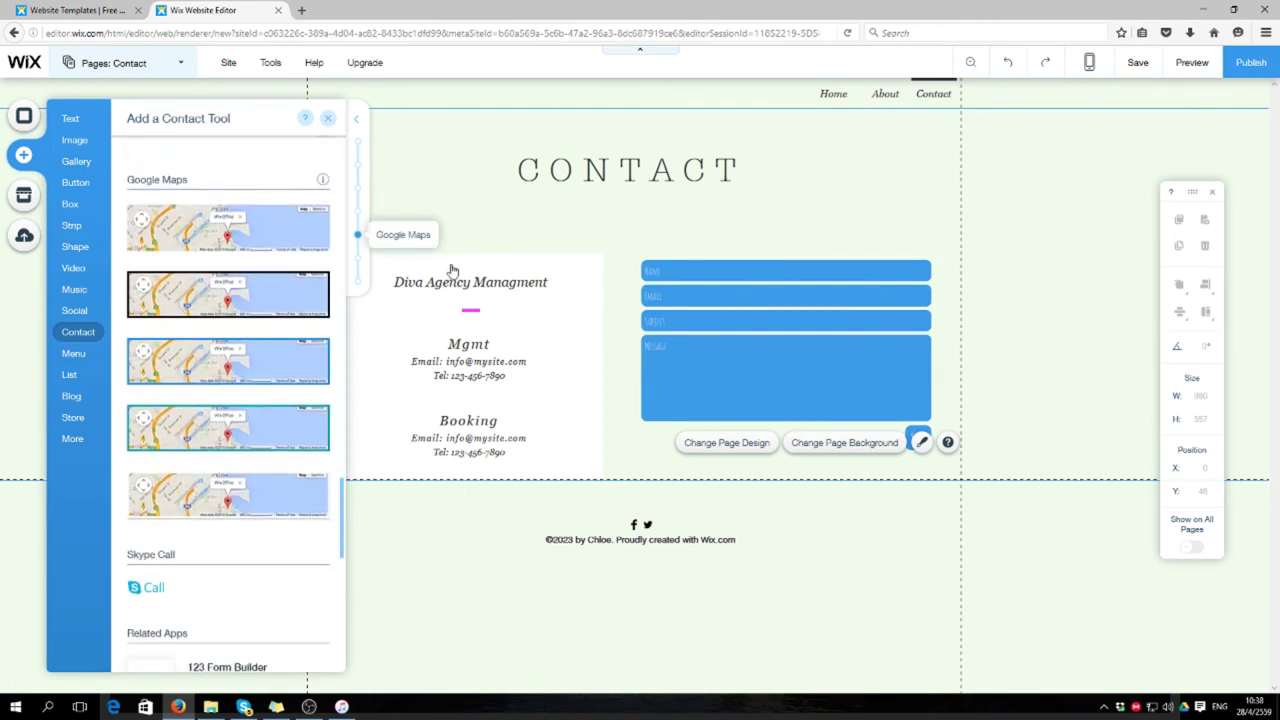
pyautogui.click(213, 229)
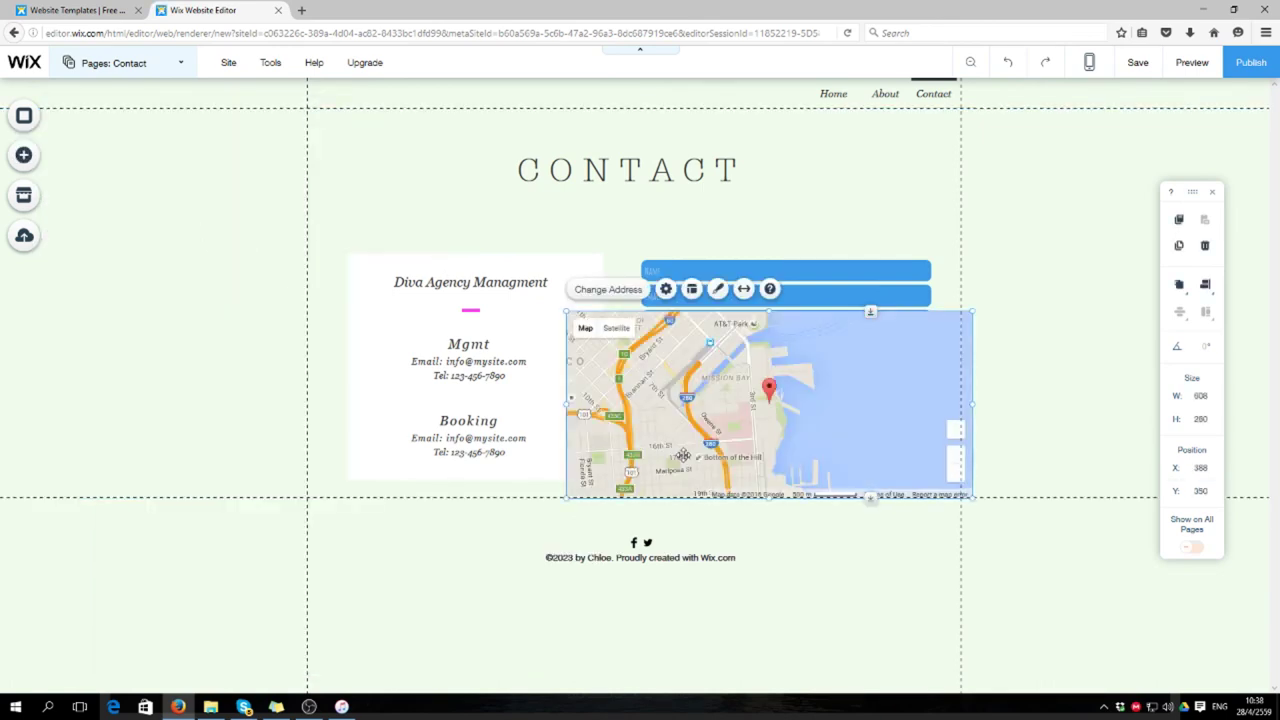
# Step: Move the map below the agency card and contact form to X 214, and shorten it from its upper edge to about 196 px high
pyautogui.moveTo(738, 495); pyautogui.dragTo(622, 706)
pyautogui.scroll(-1, 897, 543)
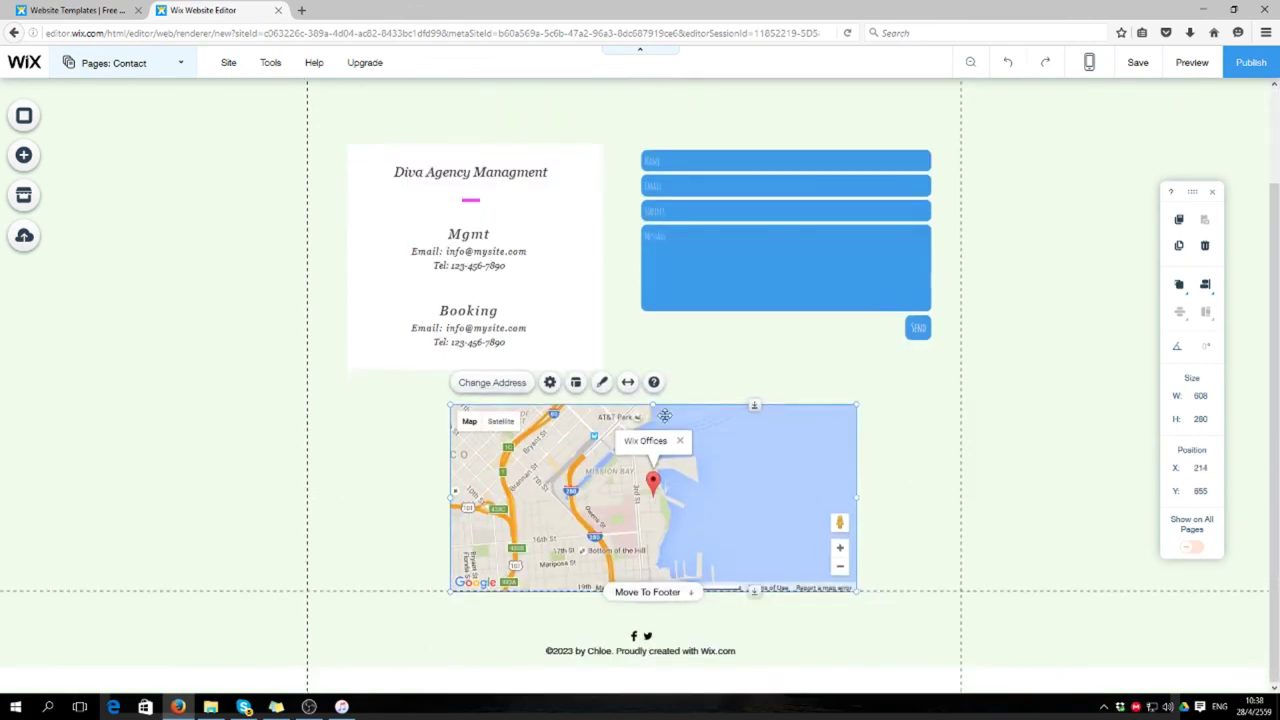
pyautogui.moveTo(654, 403); pyautogui.dragTo(654, 460)
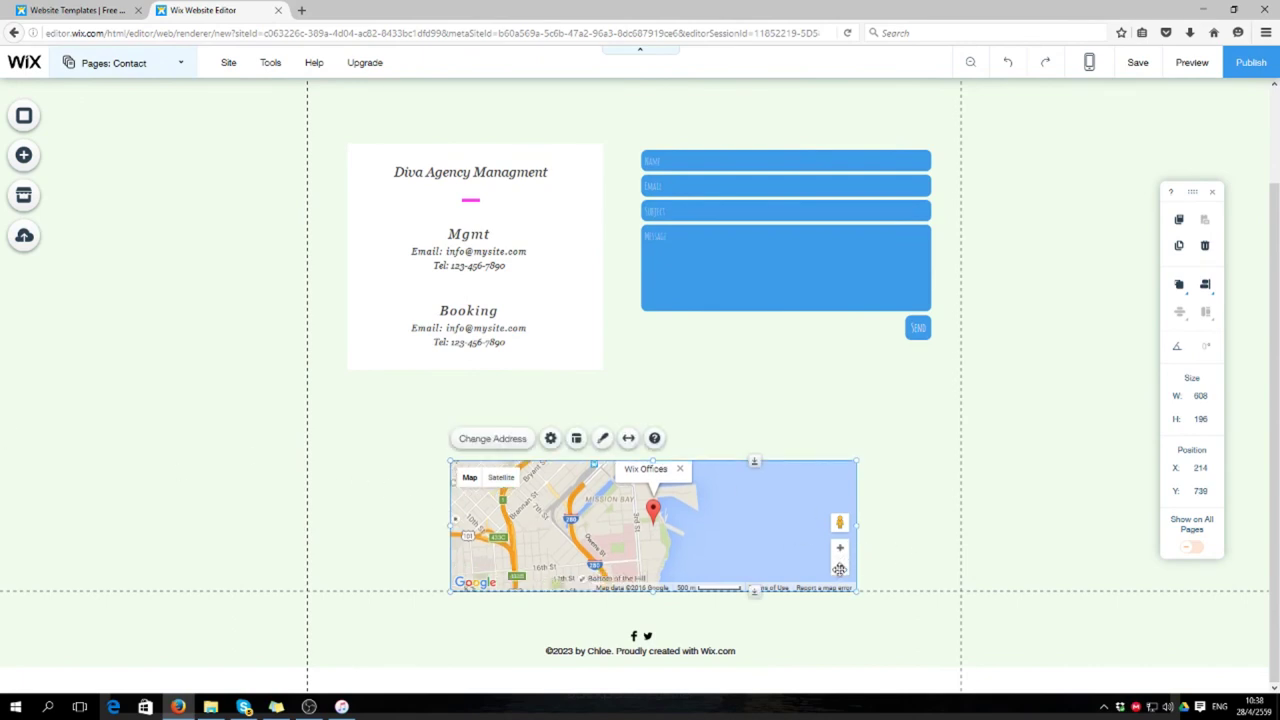
# Step: Examine the Google map's behaviour and language settings, and open its address setting
pyautogui.doubleClick(700, 515)
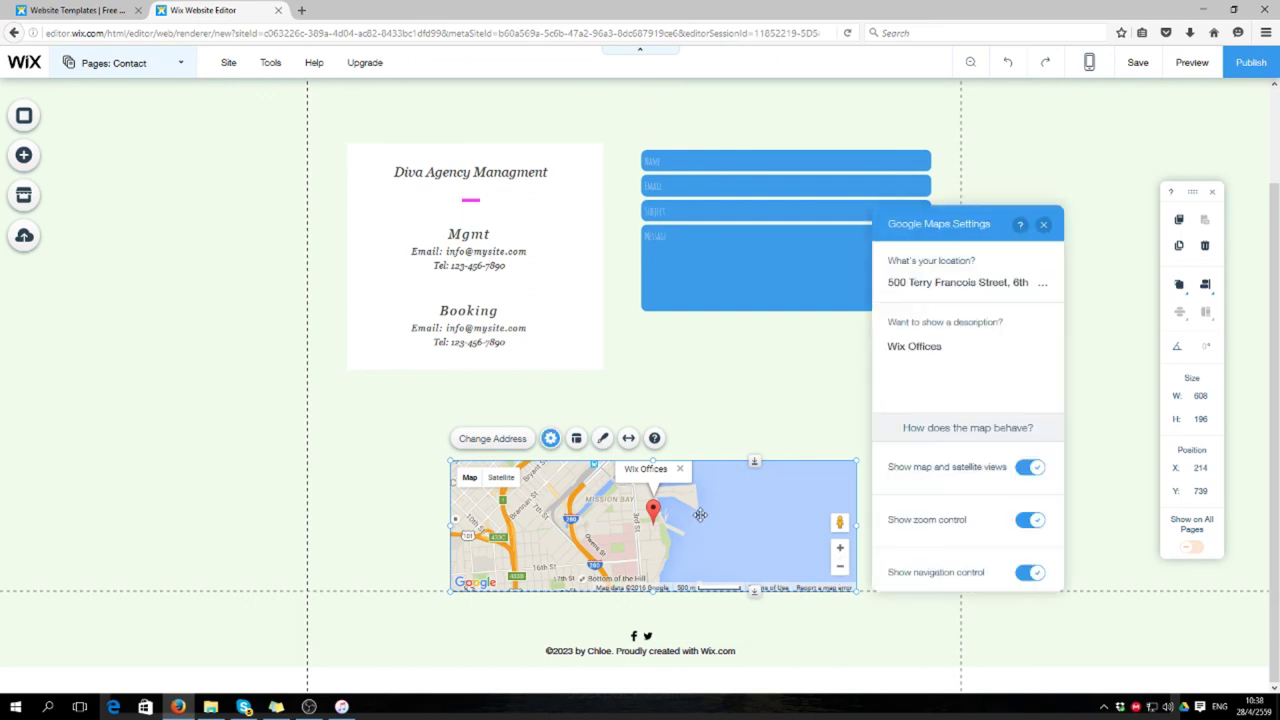
pyautogui.scroll(-3, 1010, 510)
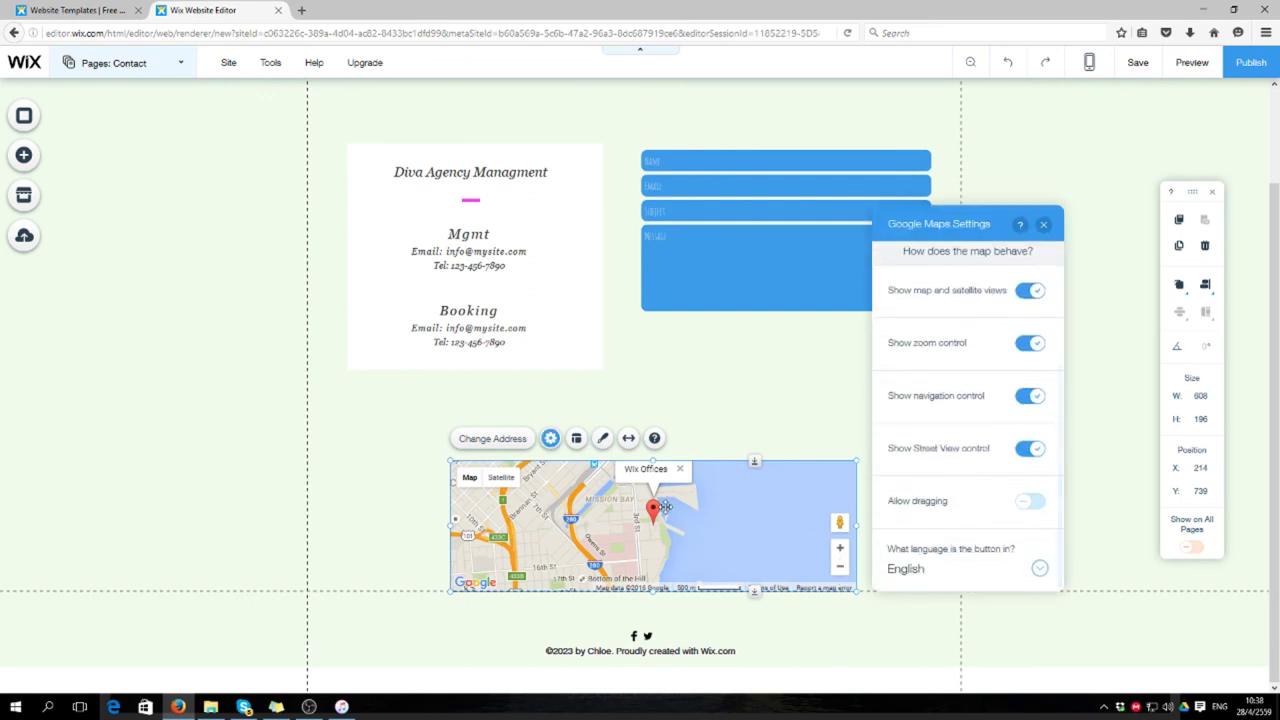
pyautogui.press('Escape')
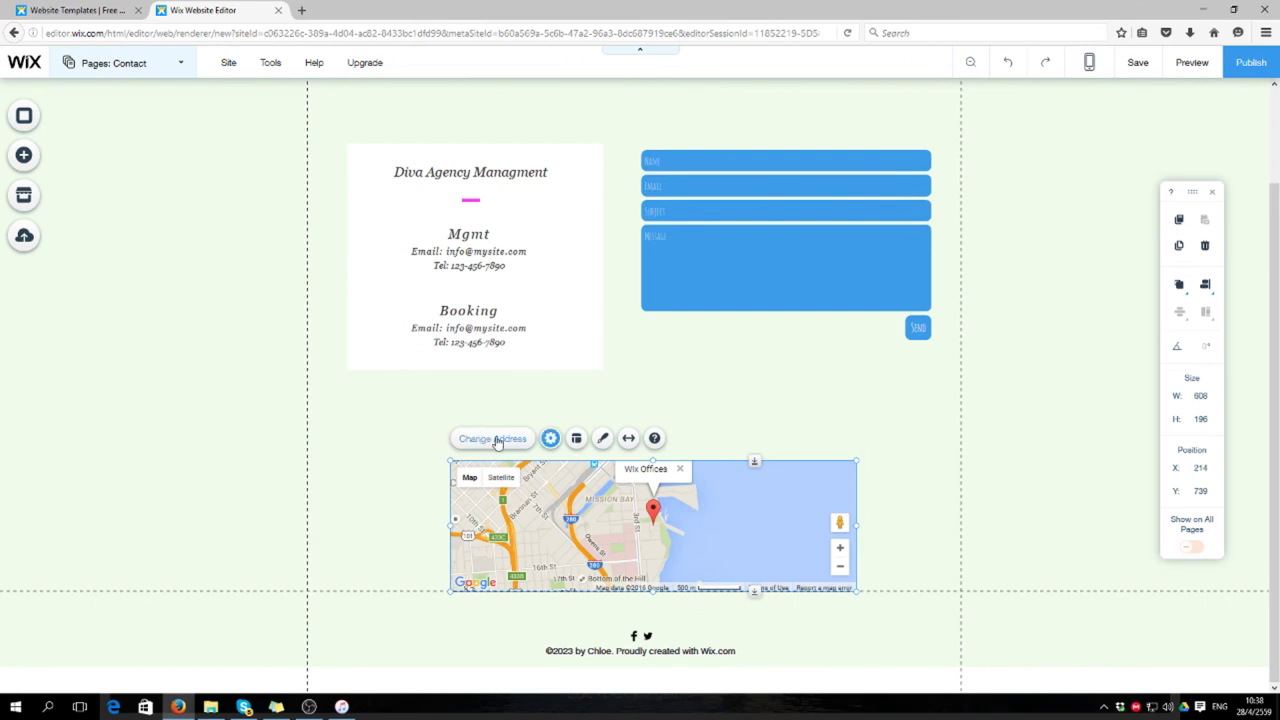
pyautogui.click(497, 442)
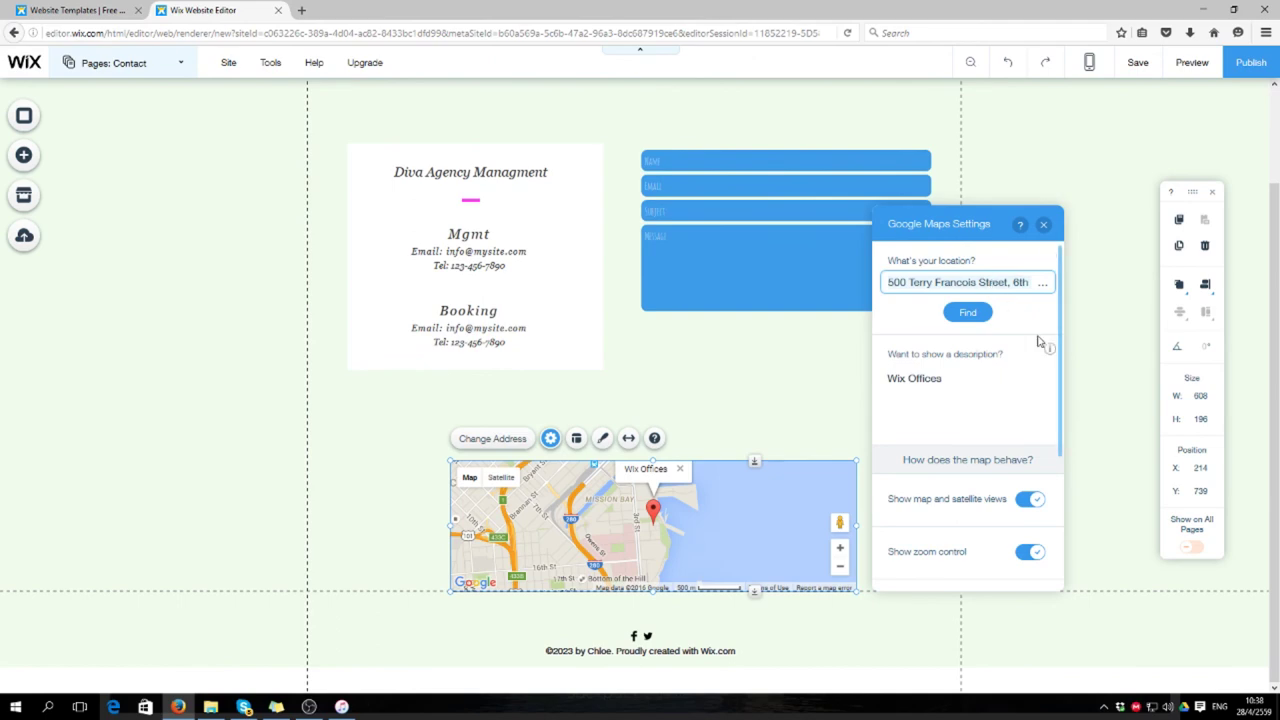
# Step: Shift the map on the Contact page to X 240, and open Google Maps in a new browser tab
pyautogui.click(302, 10)
pyautogui.click(198, 12)
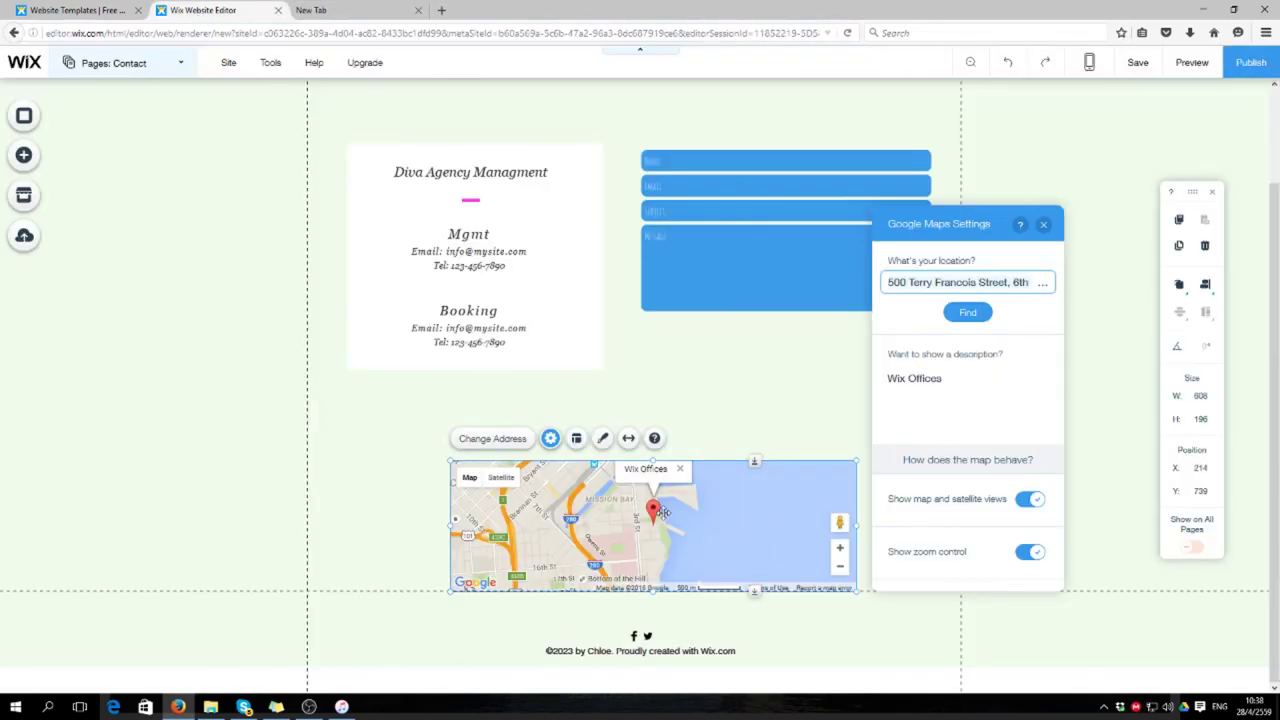
pyautogui.moveTo(663, 512); pyautogui.dragTo(717, 533)
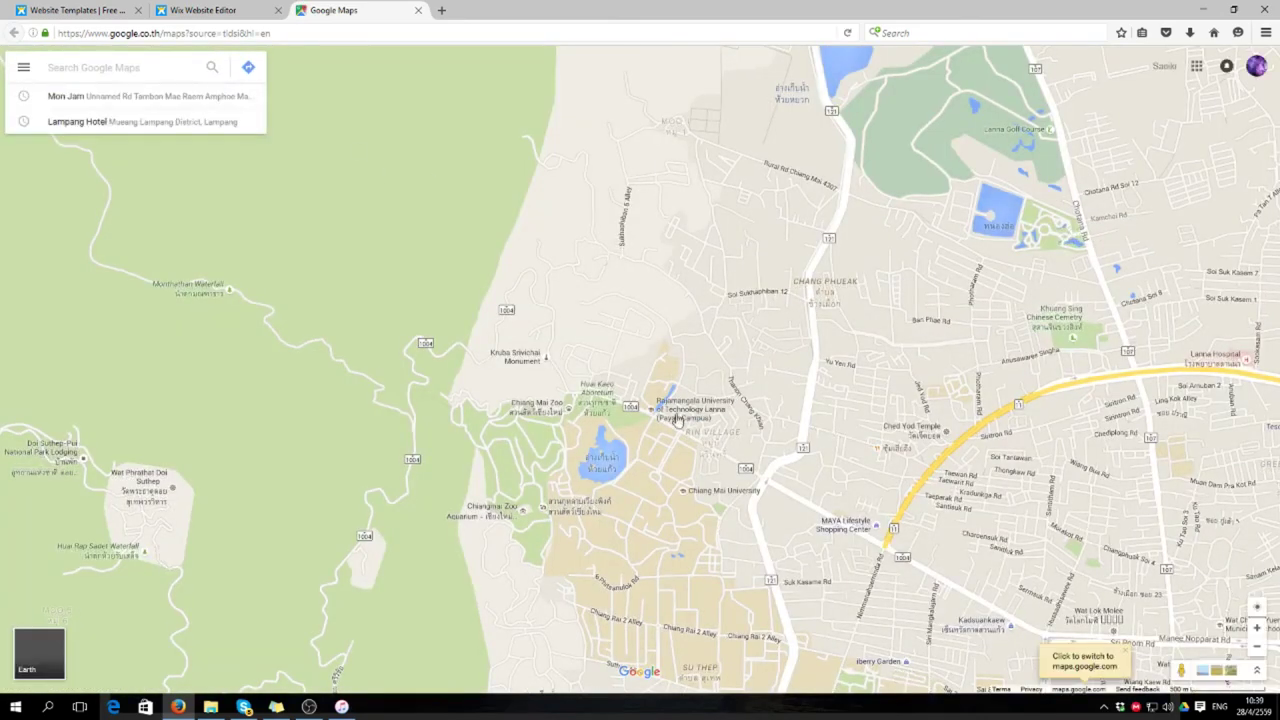
# Step: Locate Rajamangala University of Technology Lanna (Payap Campus) in Google Maps and query a point beside its label
pyautogui.doubleClick(643, 388)
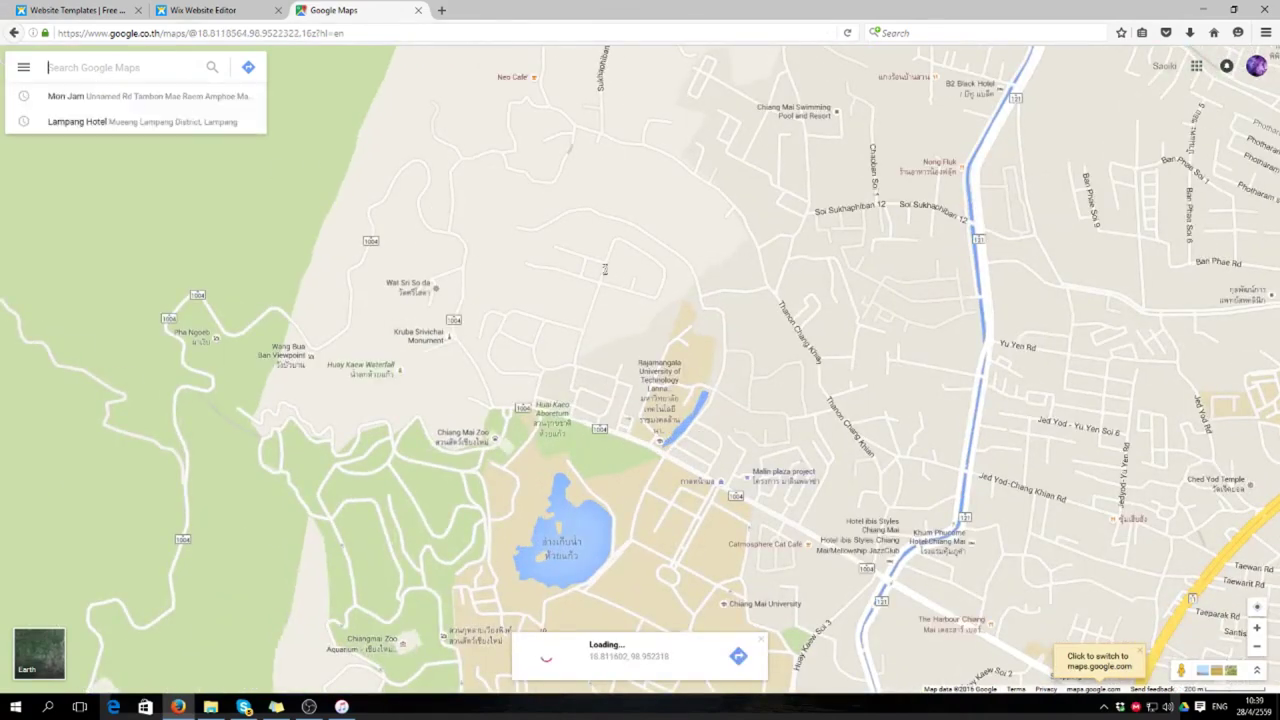
pyautogui.click(650, 385)
pyautogui.moveTo(660, 424); pyautogui.dragTo(620, 370)
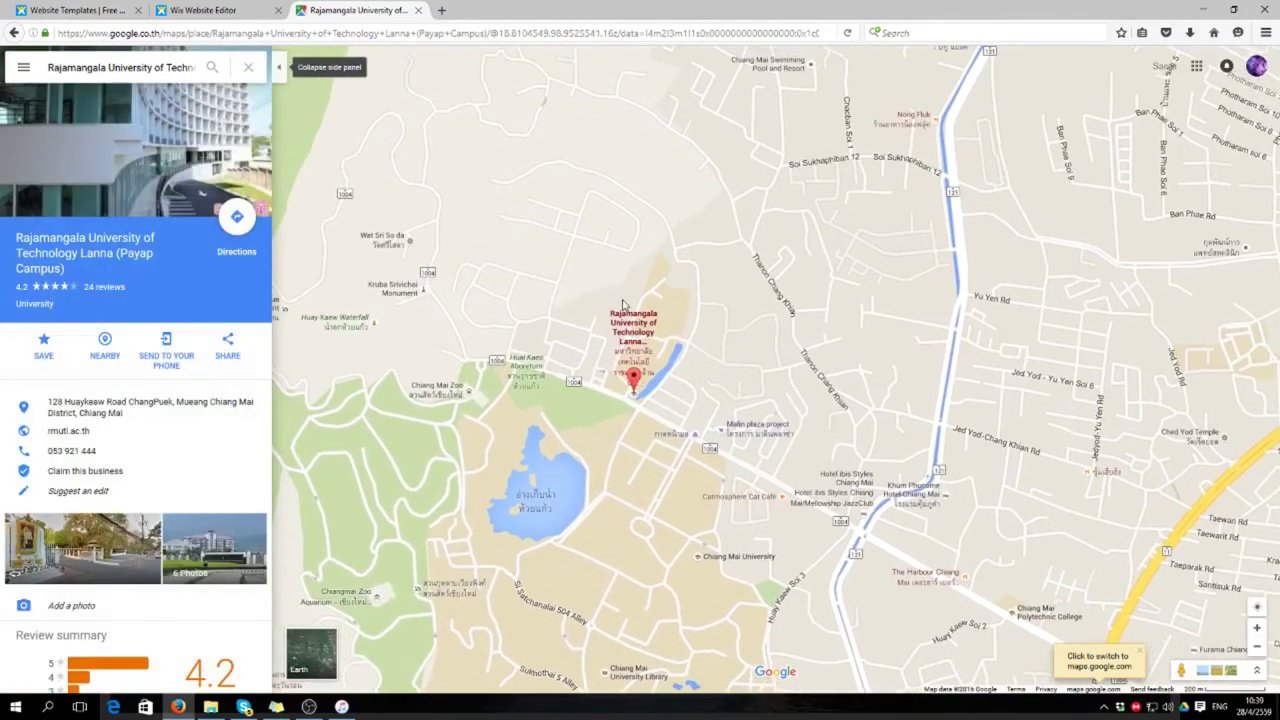
pyautogui.rightClick(627, 305)
pyautogui.click(613, 318)
pyautogui.click(609, 324)
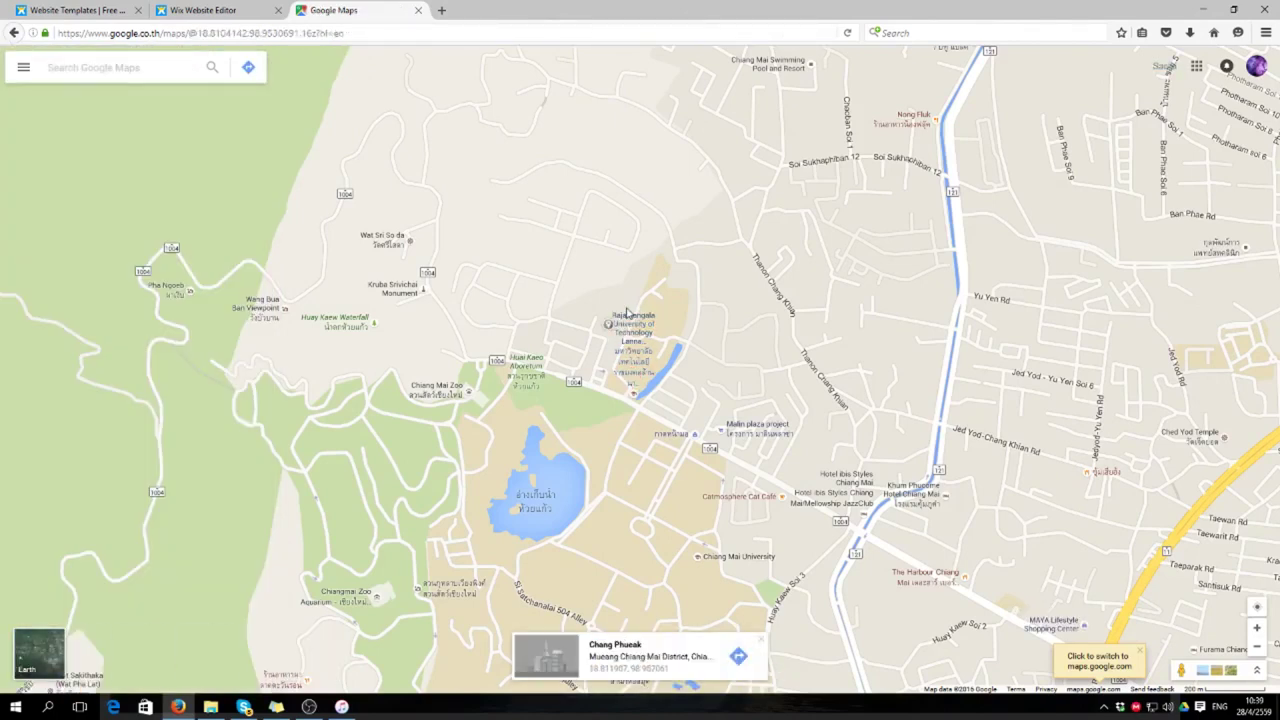
# Step: Pin the large building in the northern part of the university campus and open the pinned point's location details
pyautogui.doubleClick(627, 307)
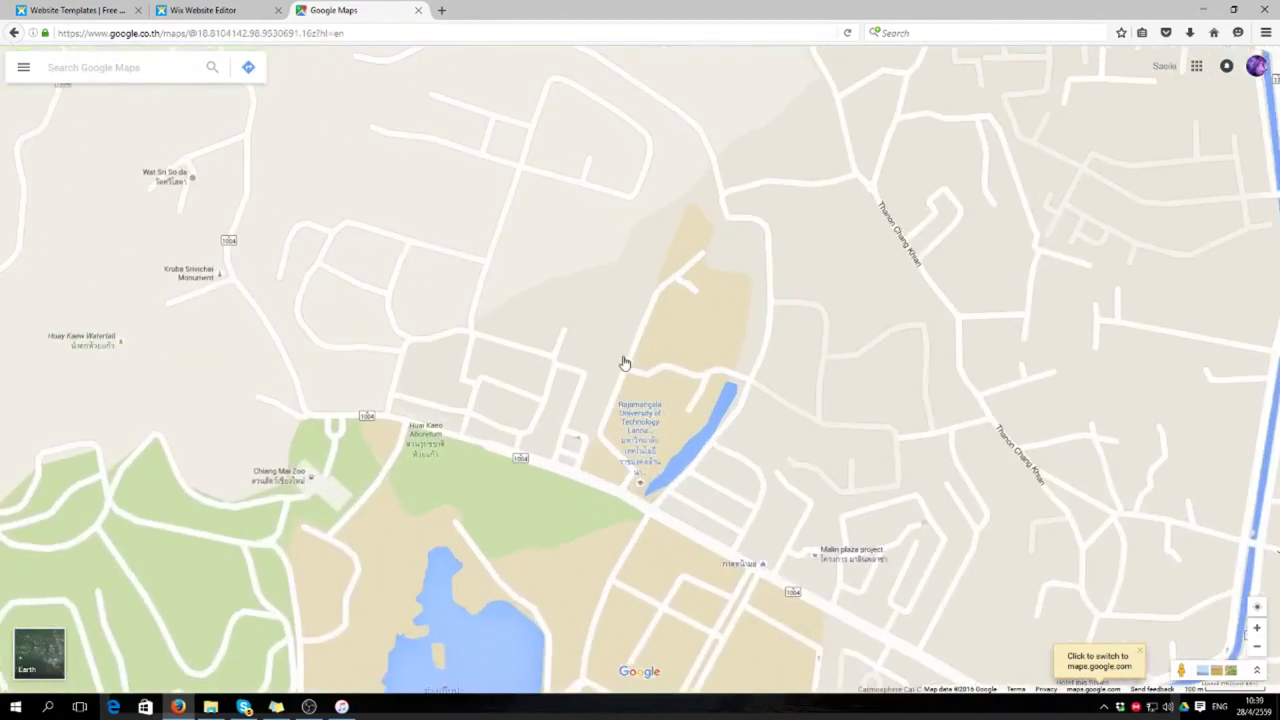
pyautogui.doubleClick(628, 345)
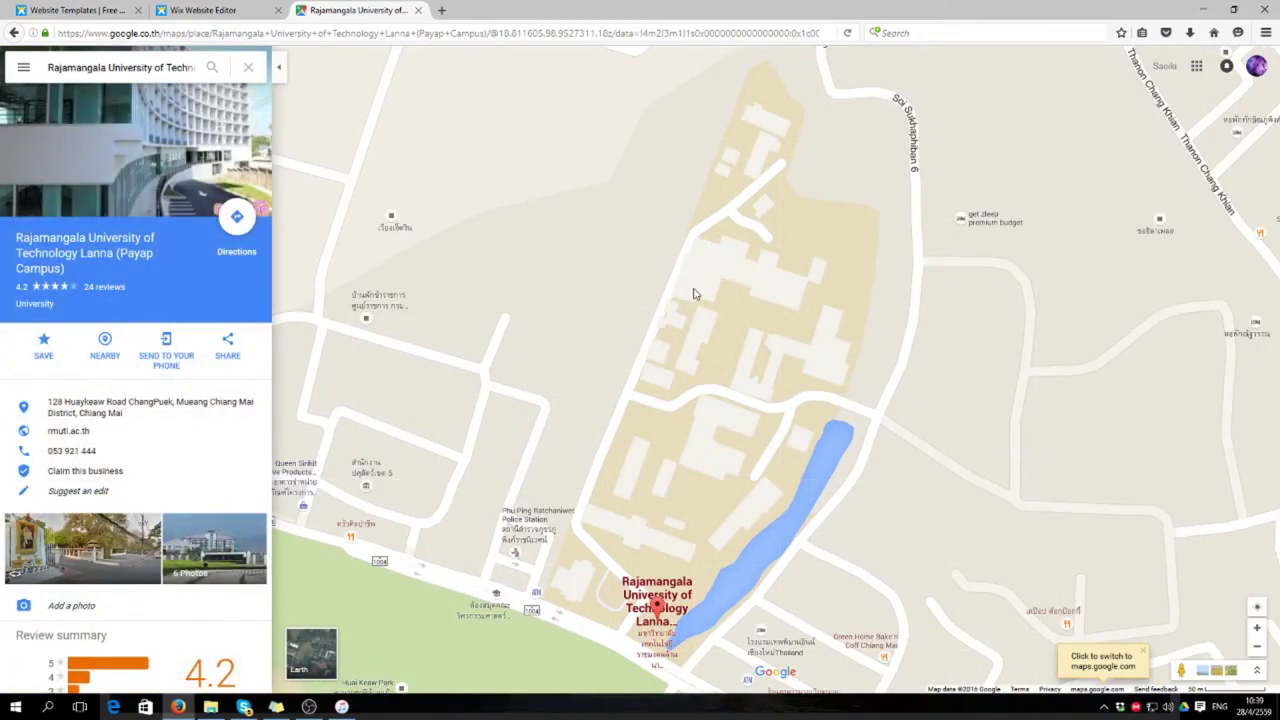
pyautogui.doubleClick(706, 297)
pyautogui.doubleClick(706, 306)
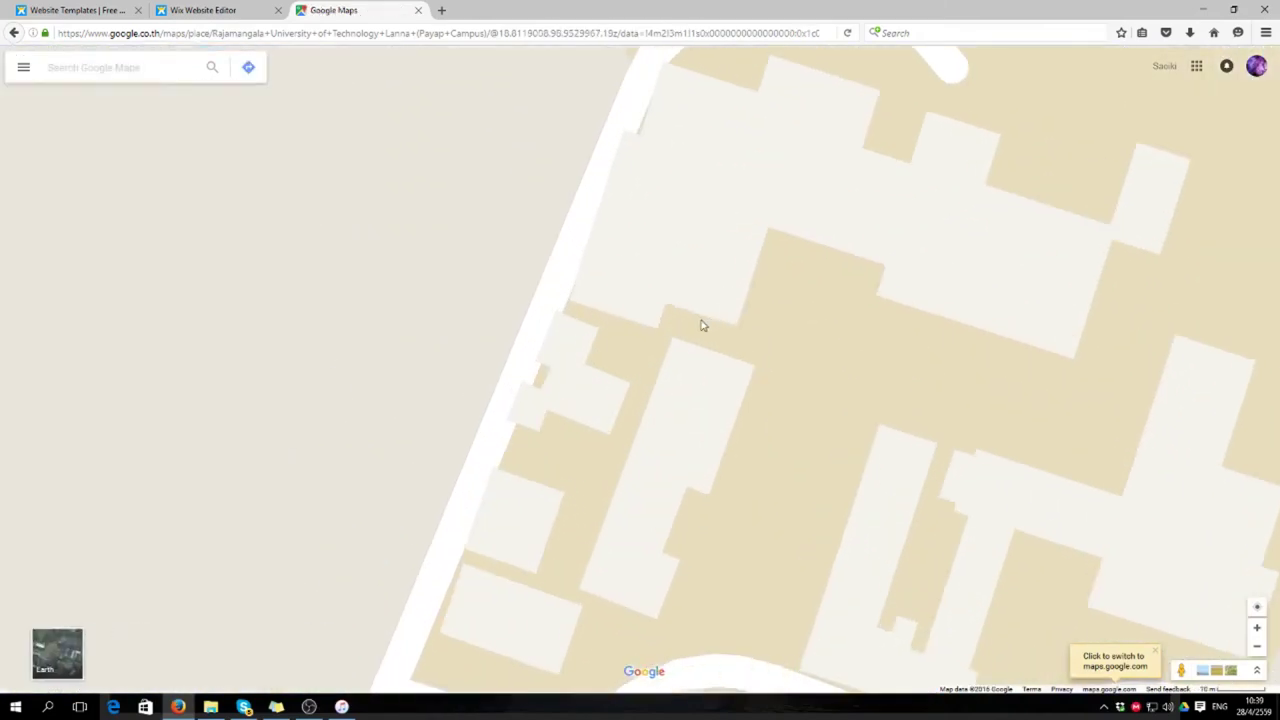
pyautogui.click(703, 300)
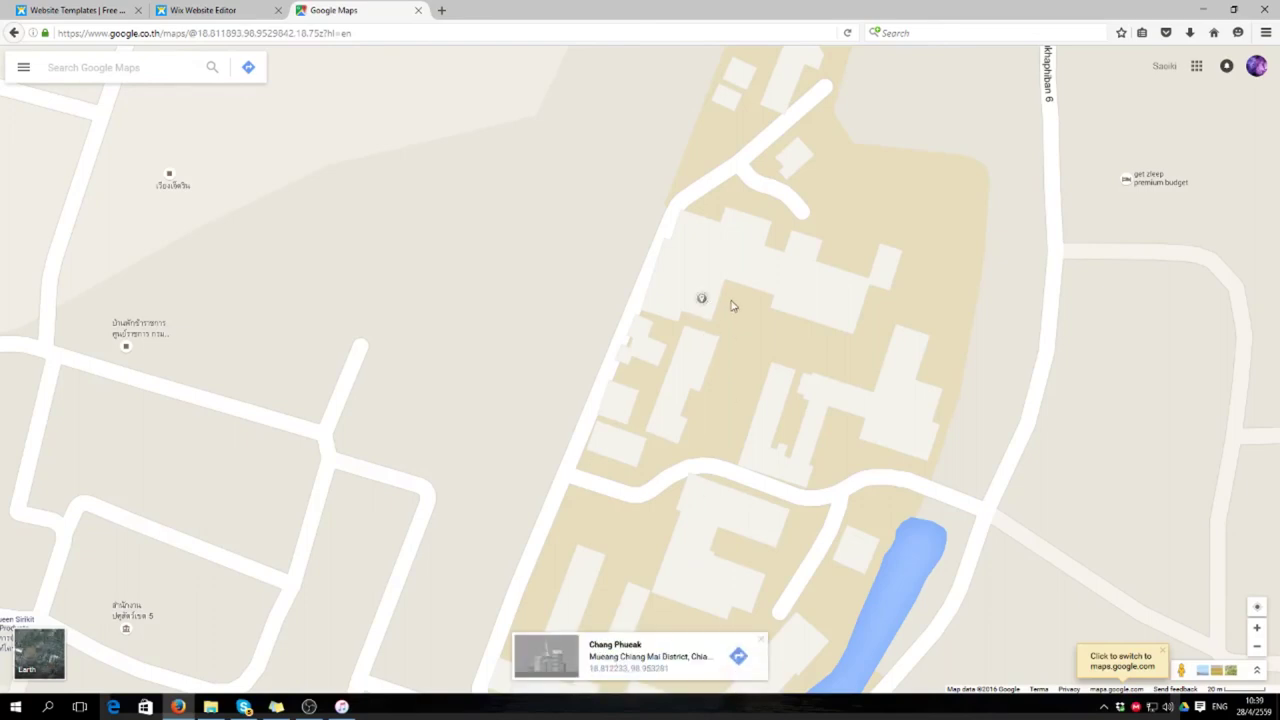
pyautogui.click(664, 671)
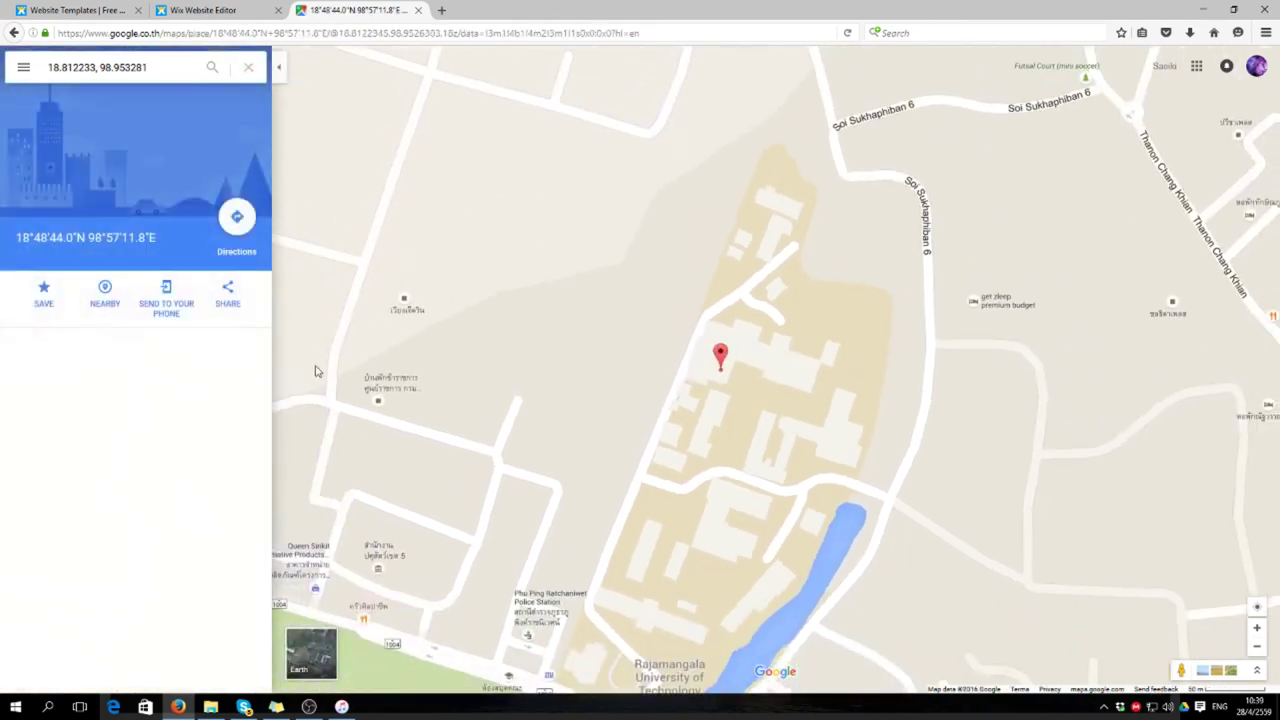
# Step: Copy the pinned coordinates 18.812233, 98.953281 and find them as the location of the map in the Wix editor
pyautogui.moveTo(162, 67); pyautogui.dragTo(40, 71)
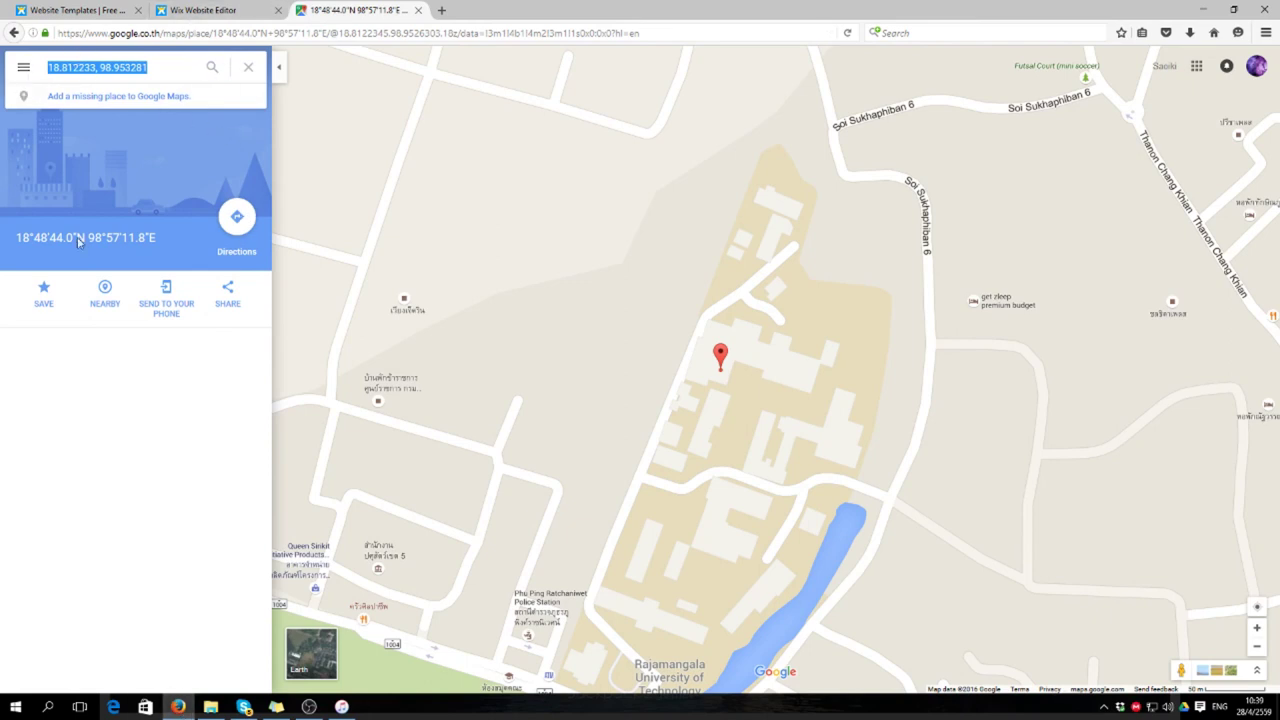
pyautogui.click(197, 11)
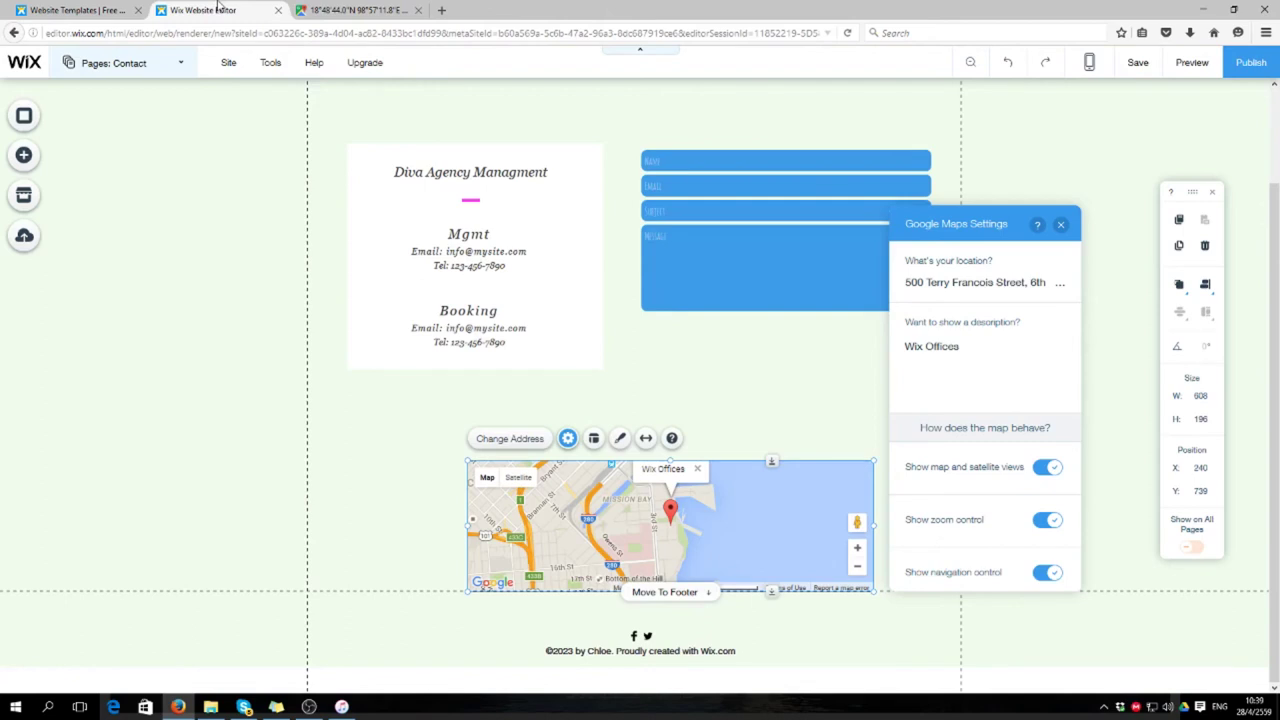
pyautogui.click(963, 285)
pyautogui.write('18.812222, 98.953278')
pyautogui.click(985, 312)
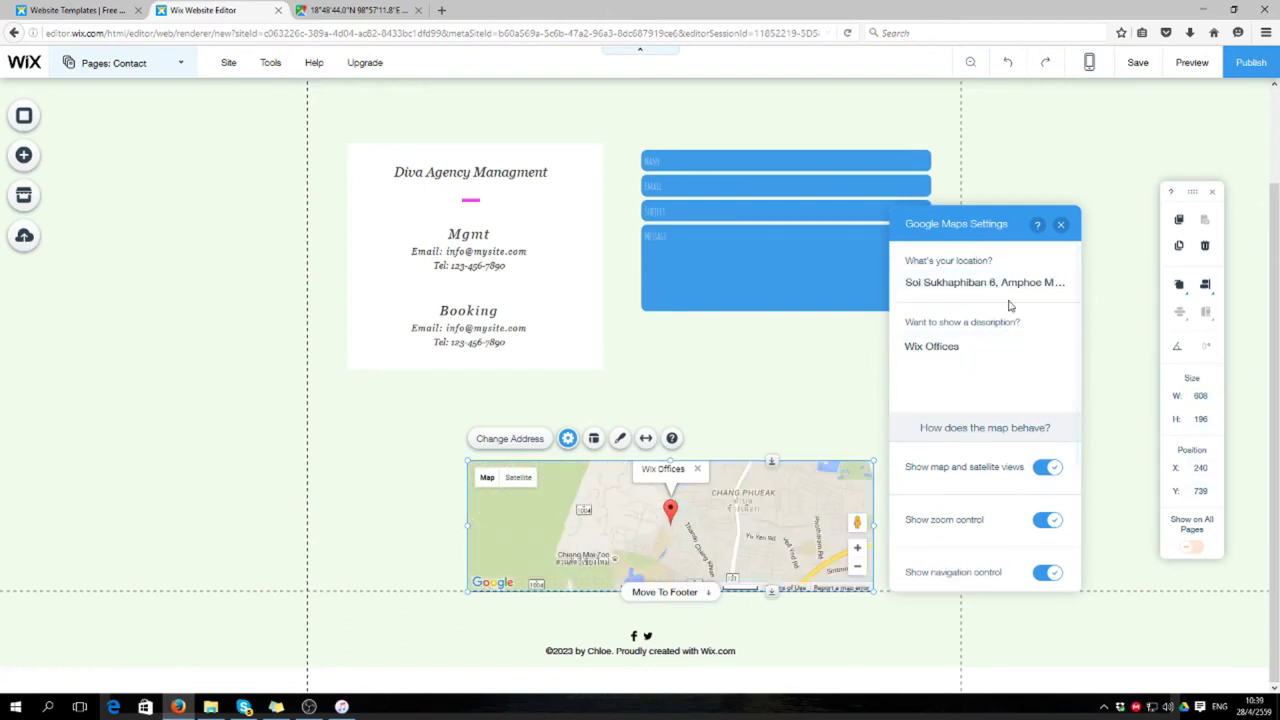
# Step: Replace the map marker's description with "Marketing Rmutl"
pyautogui.click(988, 347)
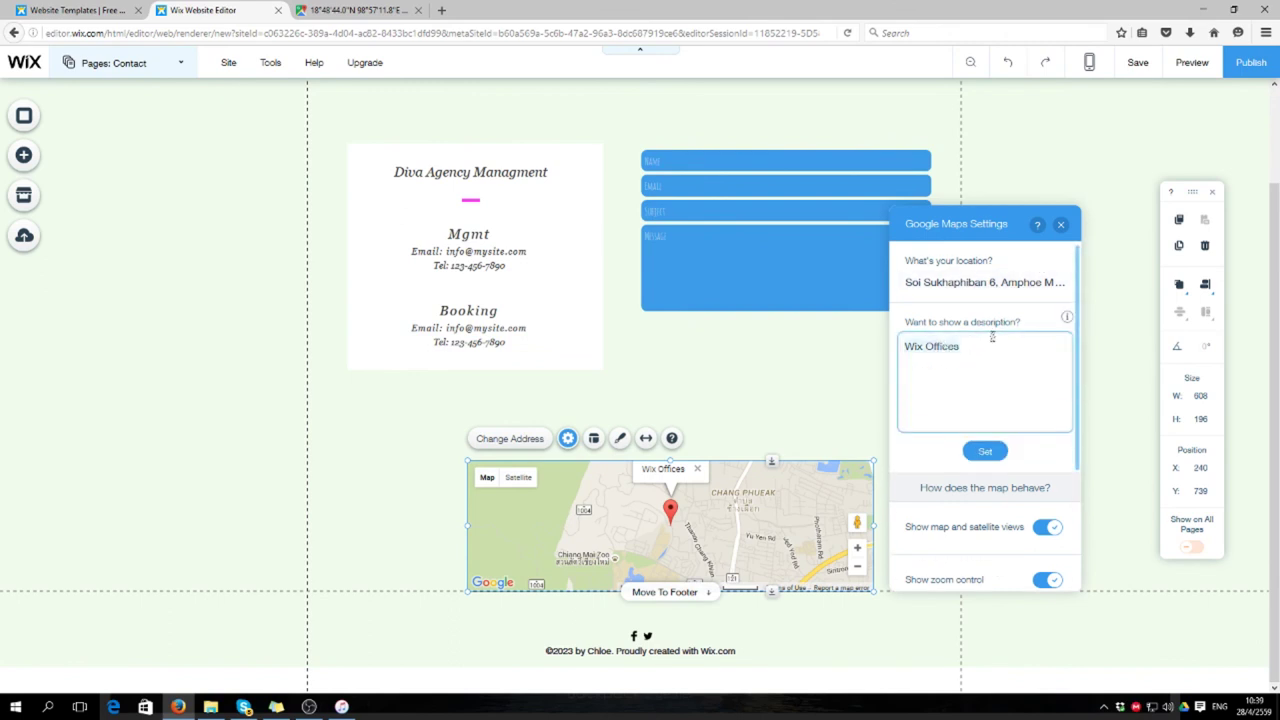
pyautogui.hotkey('ctrl', 'a')
pyautogui.write('M')
pyautogui.scroll(-3, 985, 450)
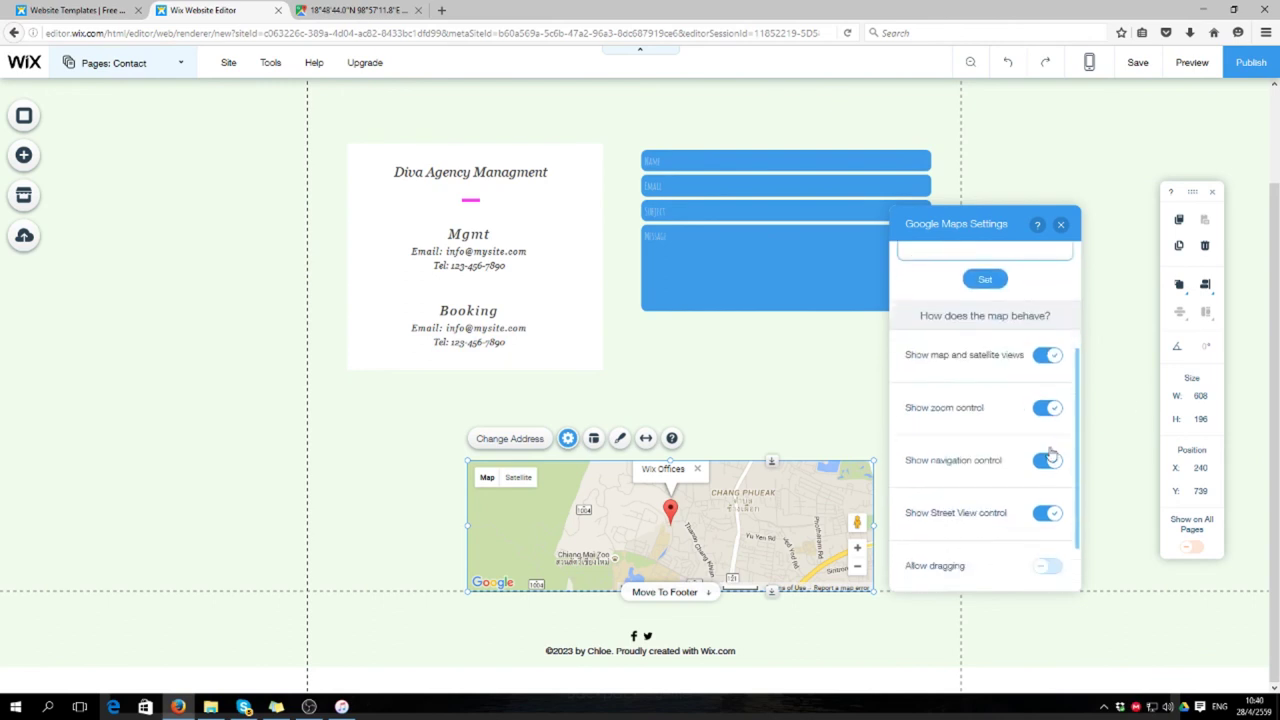
pyautogui.scroll(3, 985, 400)
pyautogui.click(986, 380)
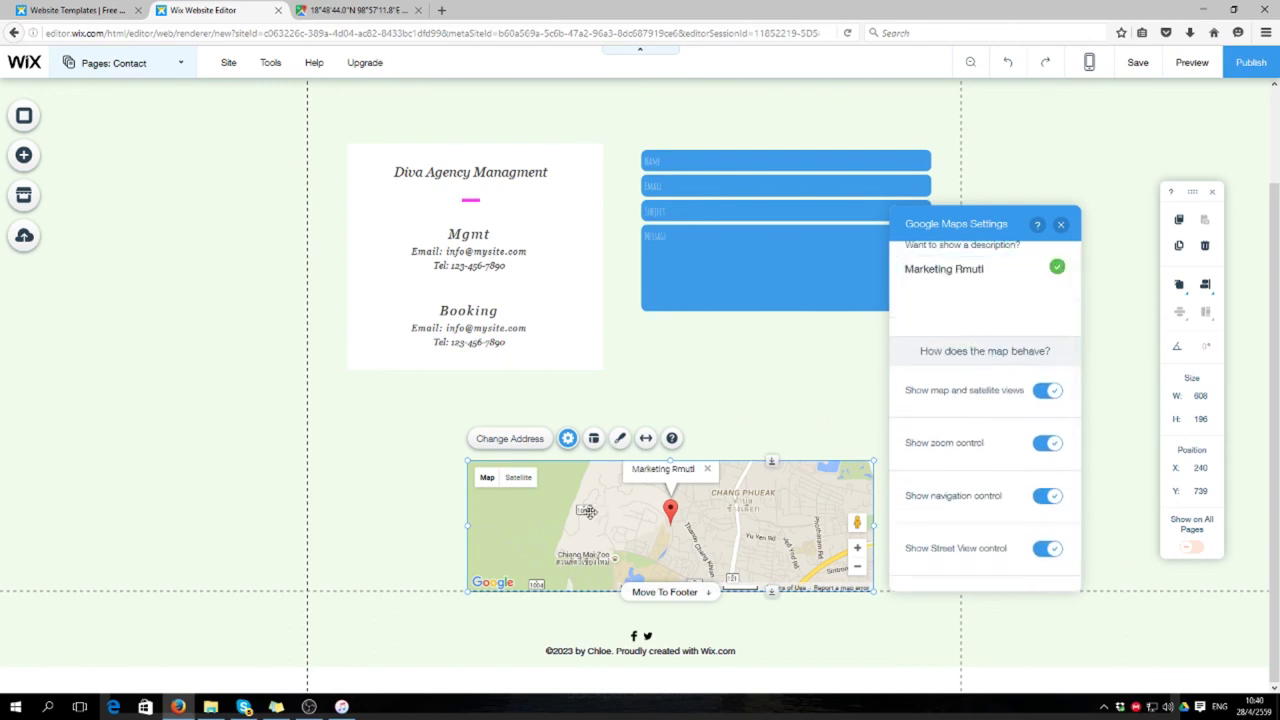
pyautogui.scroll(1, 682, 537)
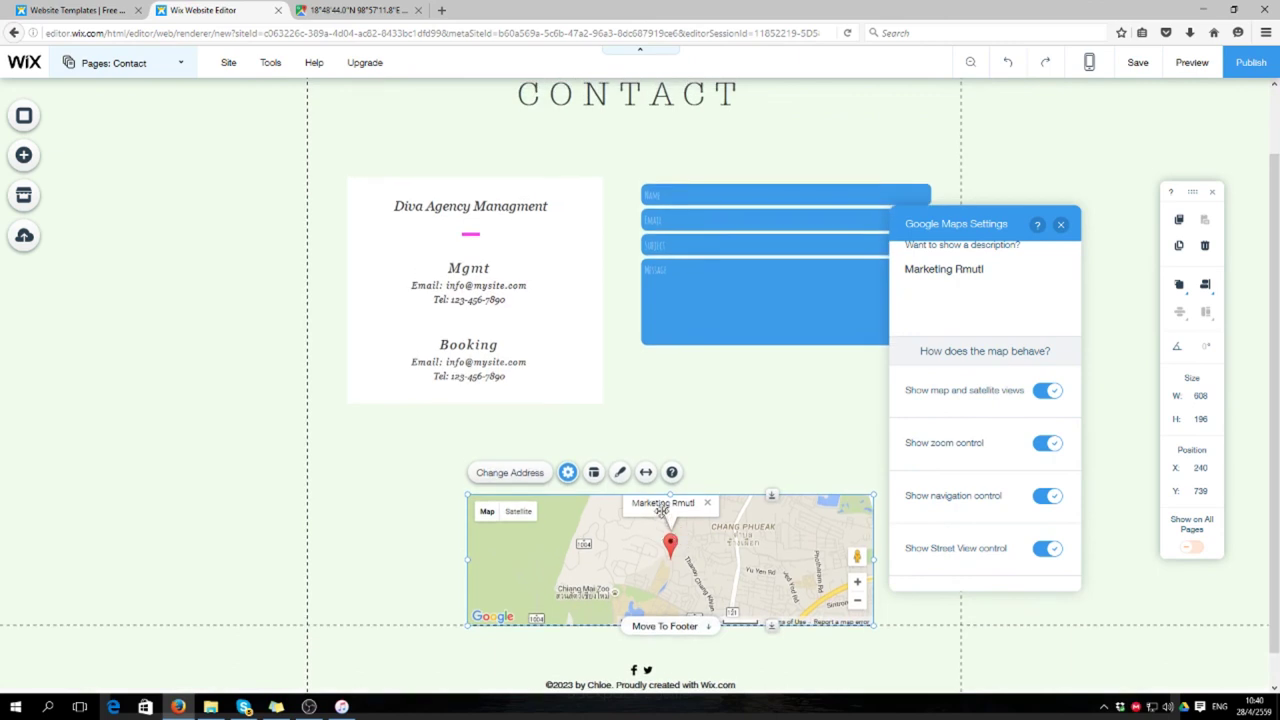
pyautogui.click(490, 282)
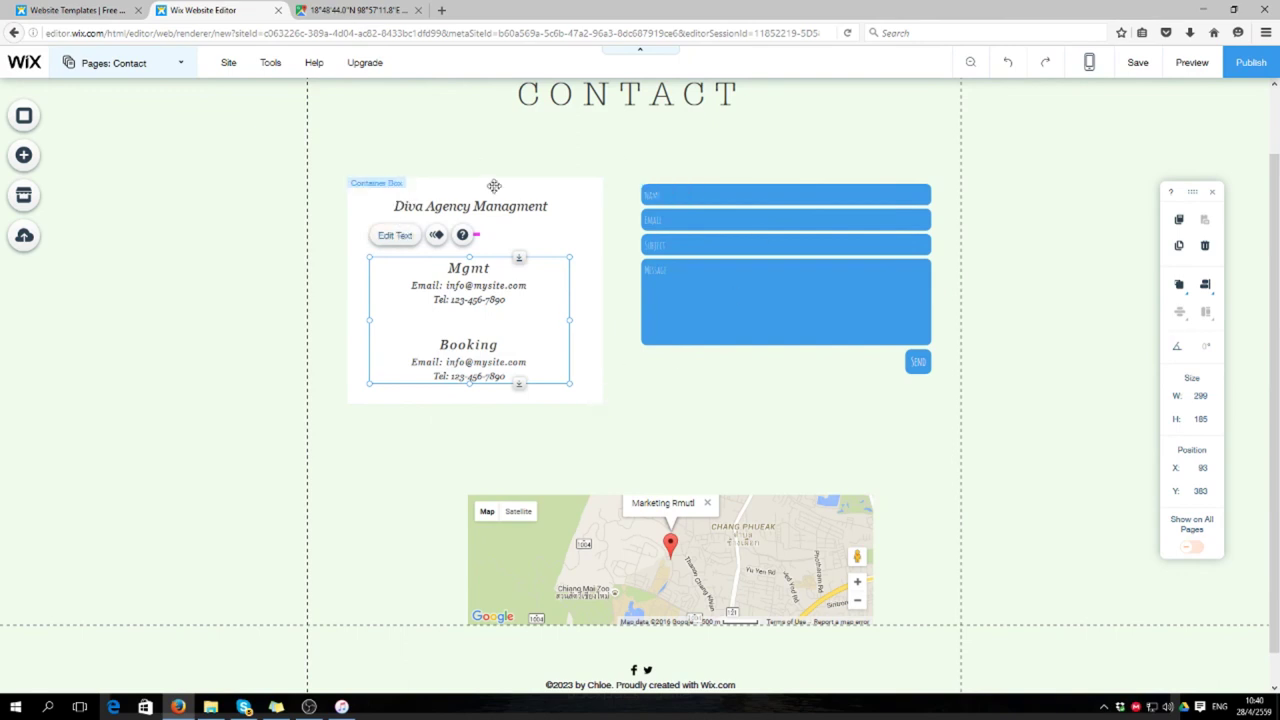
pyautogui.scroll(-1, 893, 440)
pyautogui.scroll(2, 898, 443)
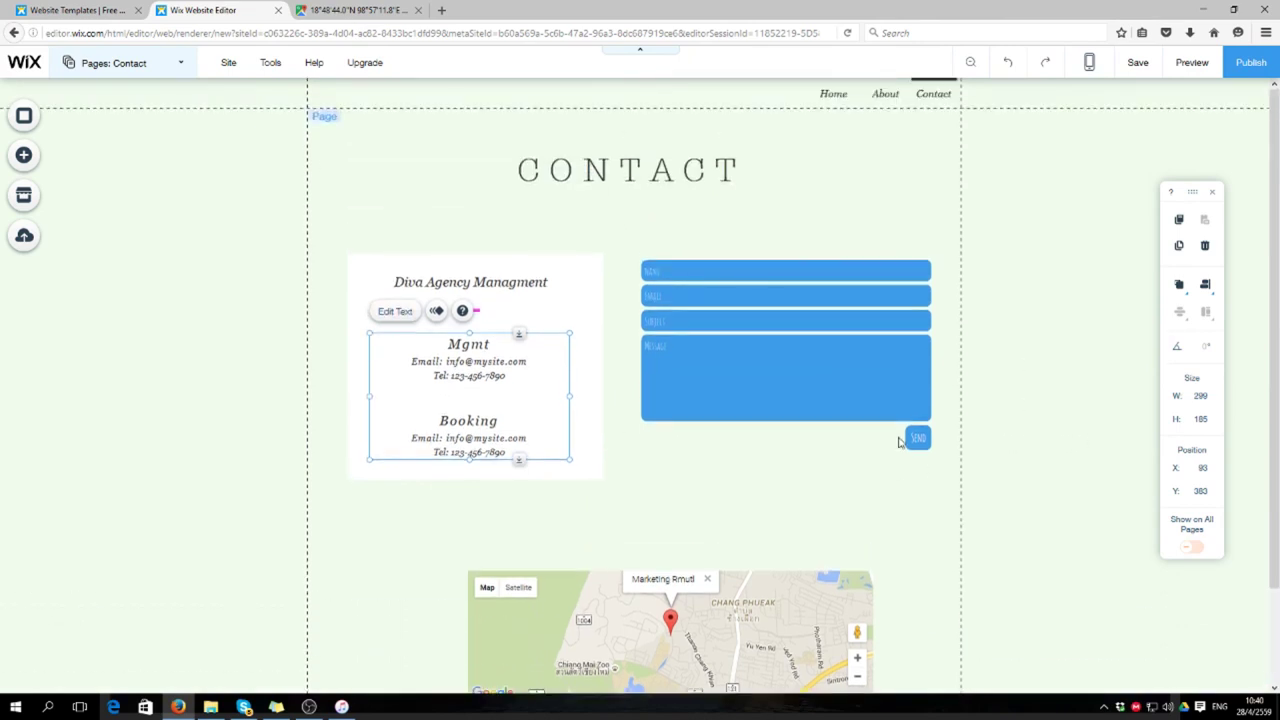
pyautogui.scroll(-2, 898, 443)
pyautogui.click(528, 480)
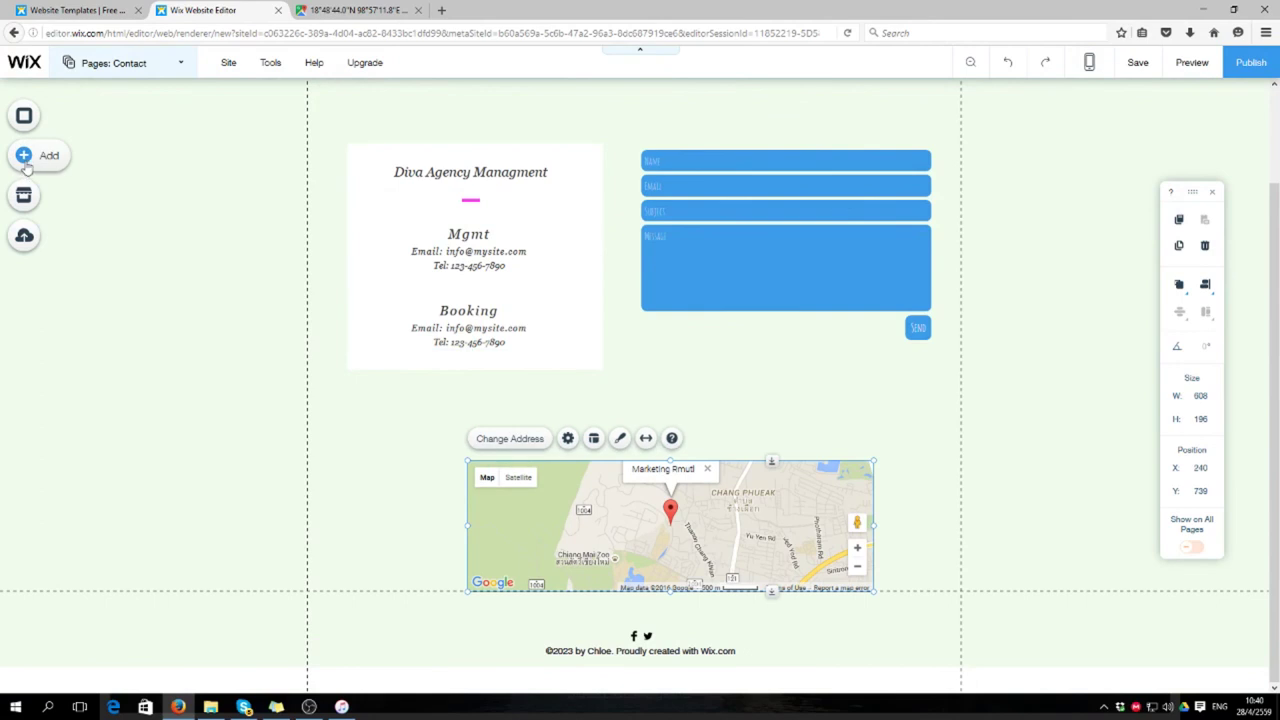
# Step: Examine the gallery designs that can be added, from the grid galleries down to the full width galleries
pyautogui.click(24, 155)
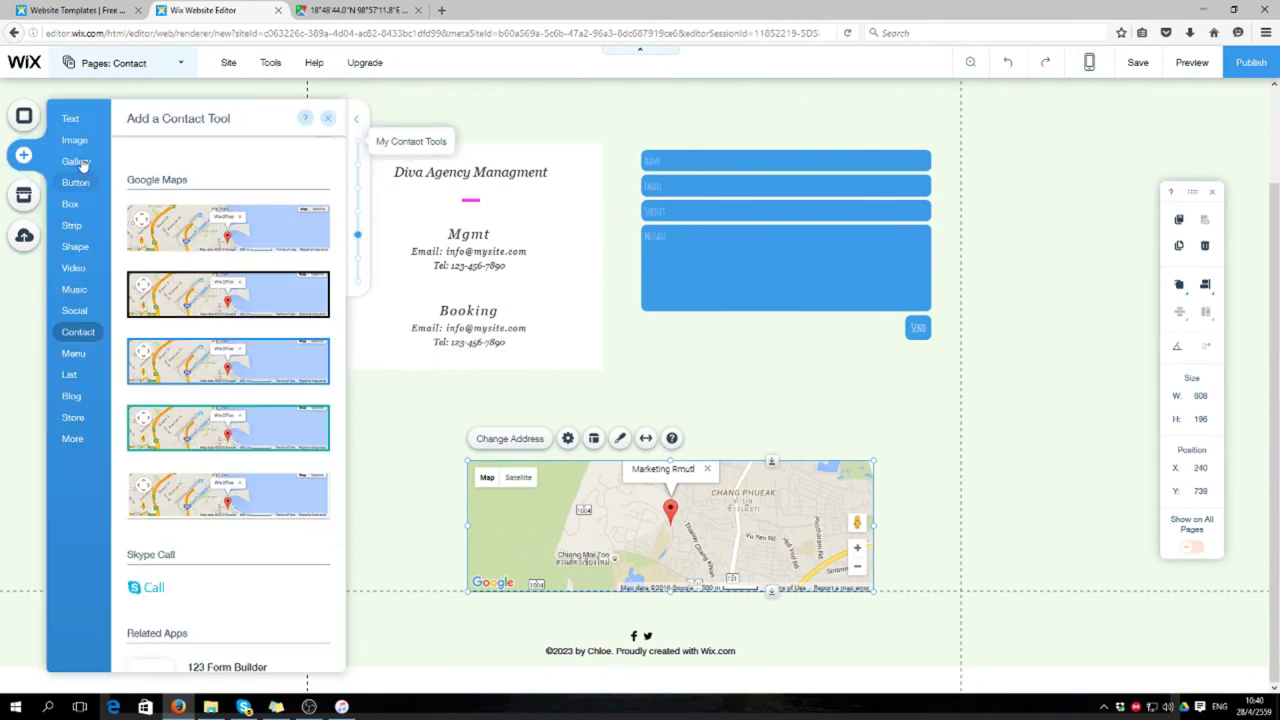
pyautogui.click(75, 161)
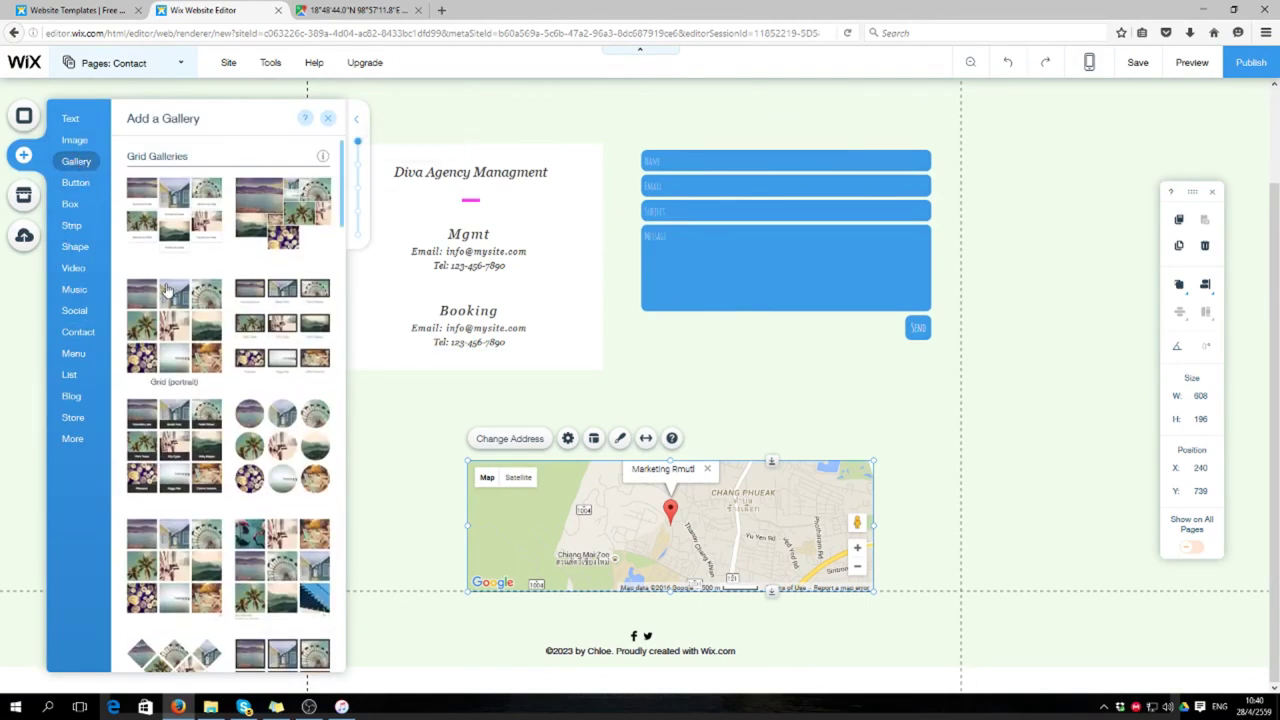
pyautogui.scroll(-3, 180, 295)
pyautogui.scroll(1, 180, 295)
pyautogui.scroll(-2, 180, 293)
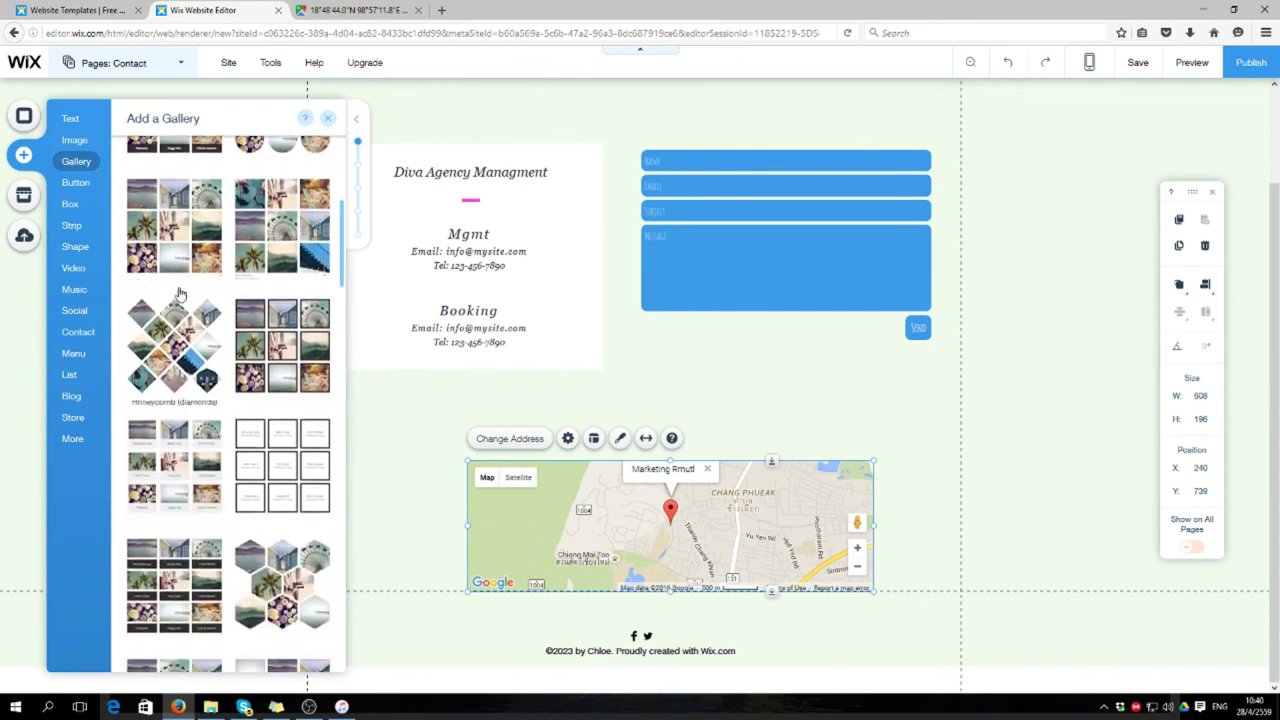
pyautogui.scroll(1, 430, 450)
pyautogui.scroll(-1, 412, 450)
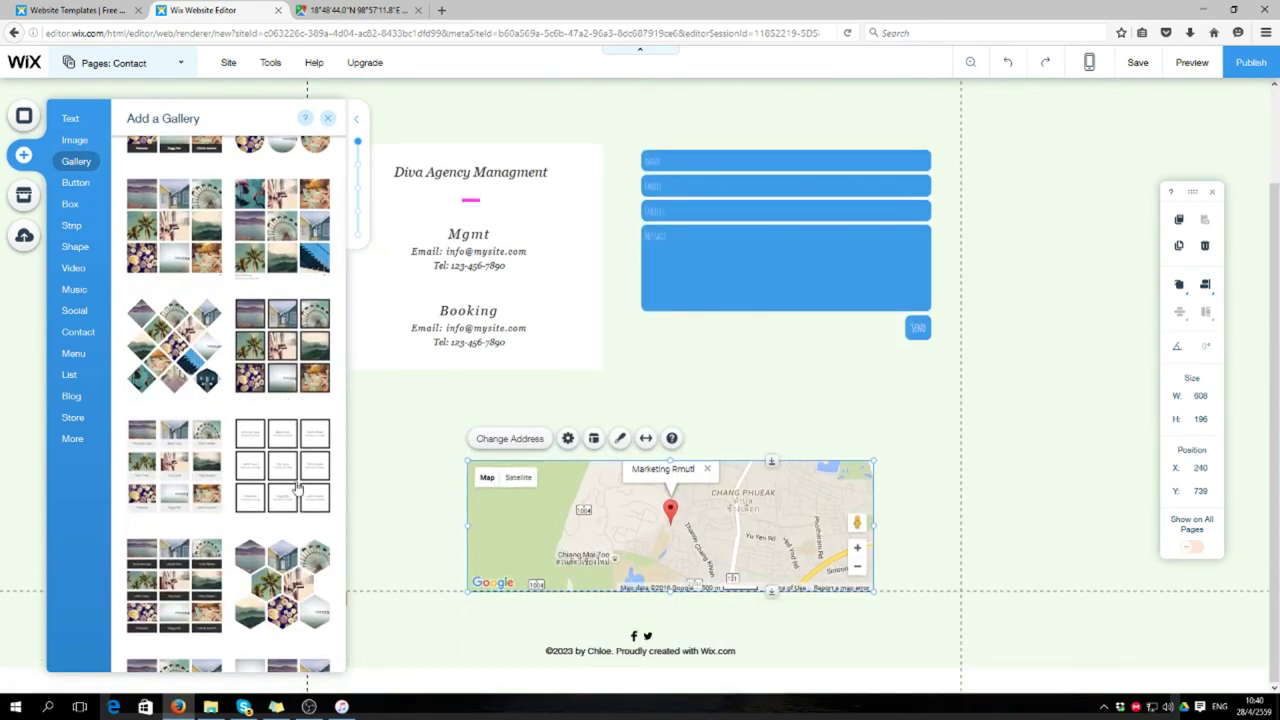
pyautogui.scroll(-3, 222, 490)
pyautogui.scroll(-2, 222, 490)
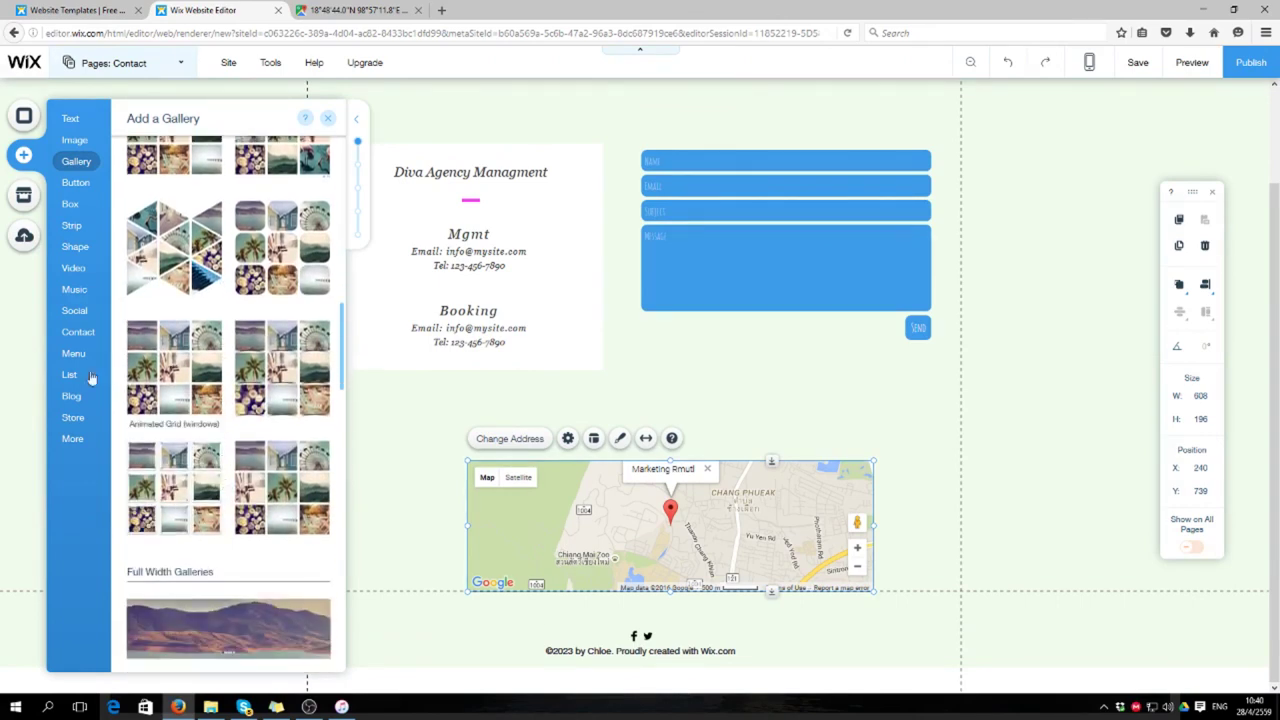
# Step: Add the dark red ribbon-shaped container box with notched ends to the Contact page
pyautogui.moveTo(70, 195)
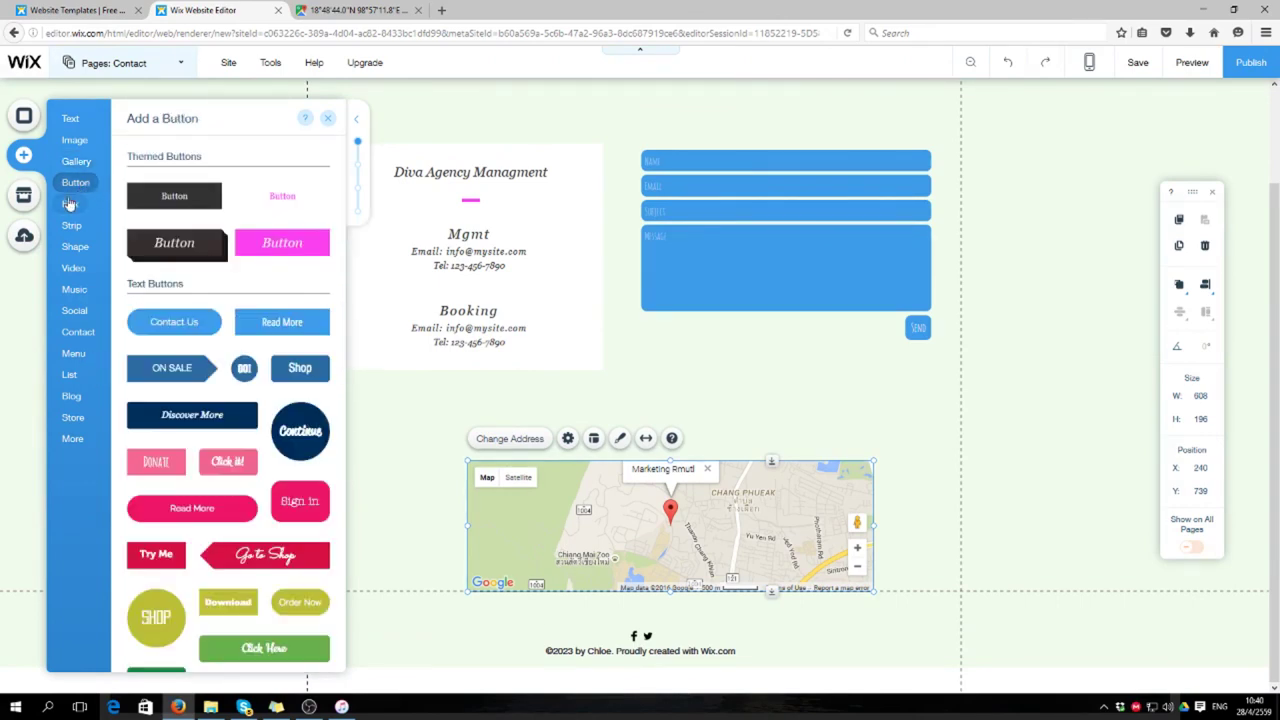
pyautogui.scroll(-5, 212, 421)
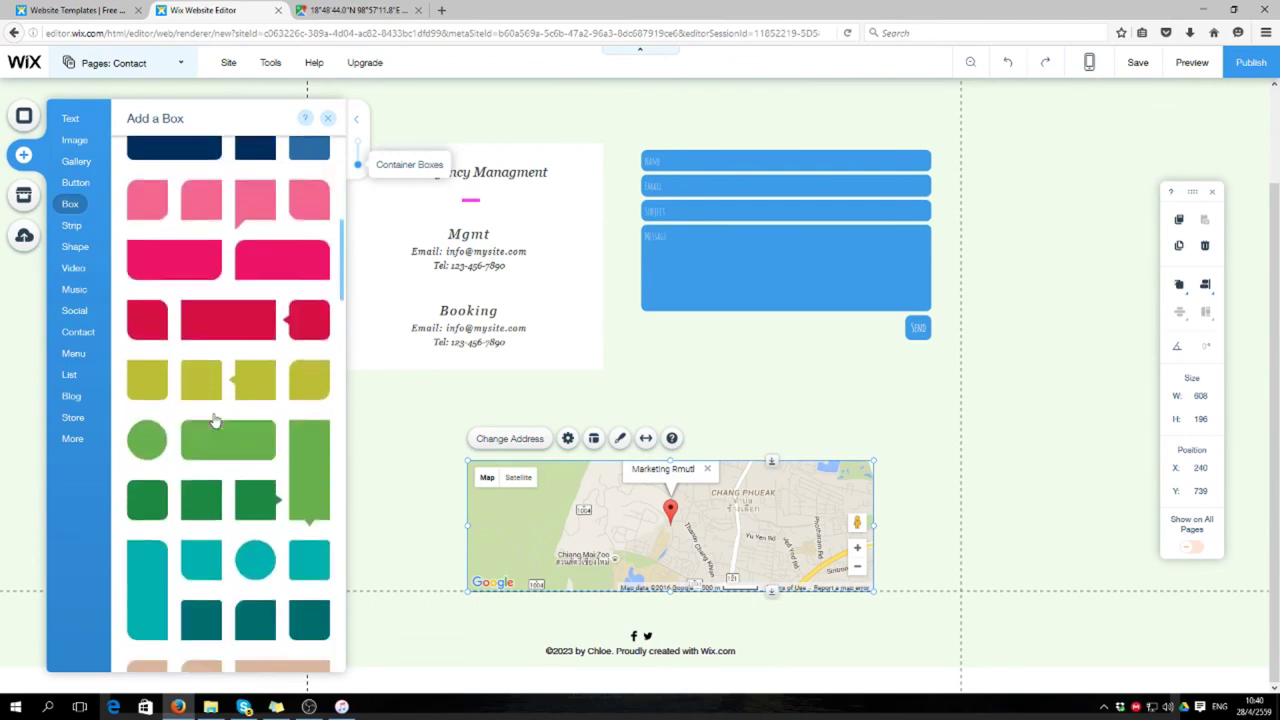
pyautogui.scroll(-15, 215, 421)
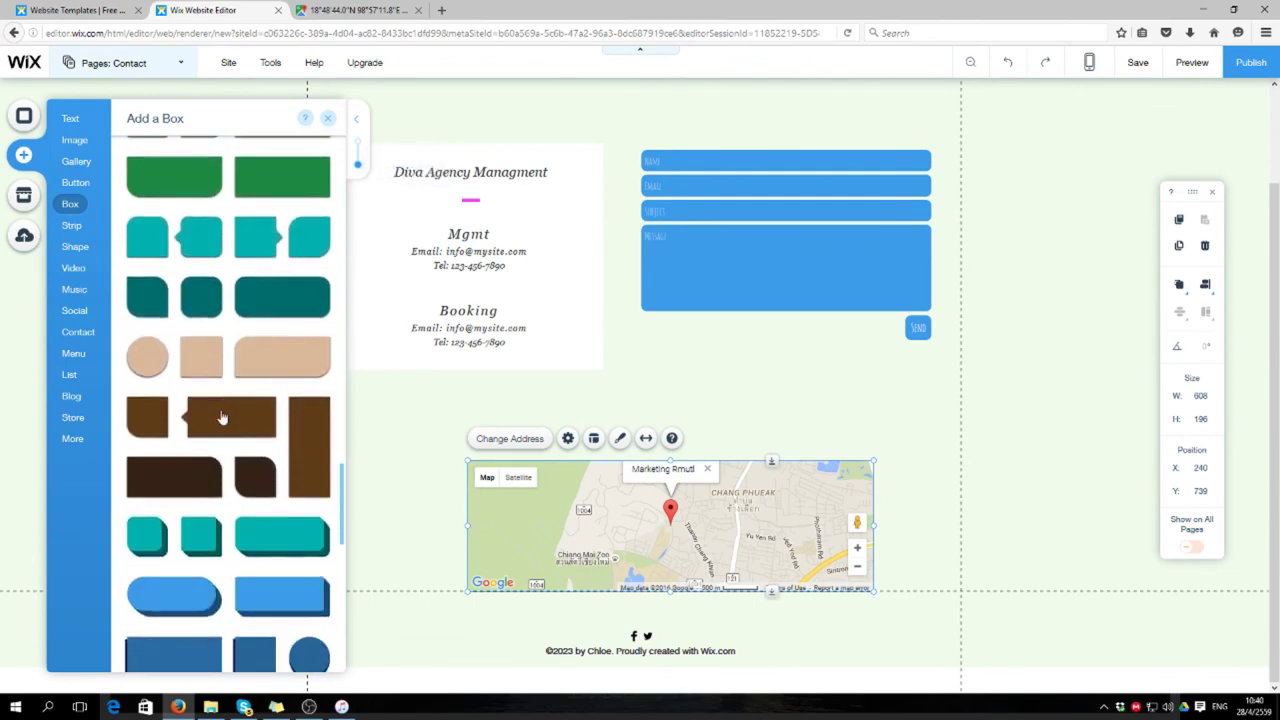
pyautogui.scroll(-15, 222, 418)
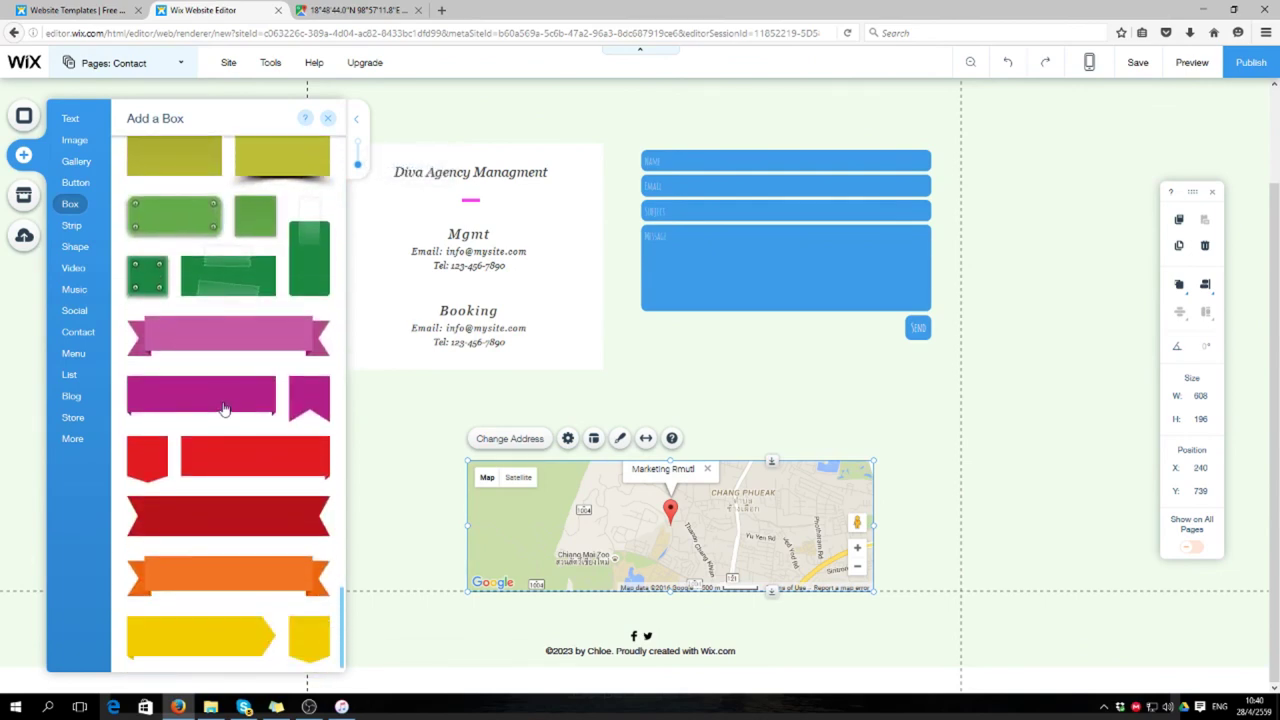
pyautogui.scroll(2, 460, 445)
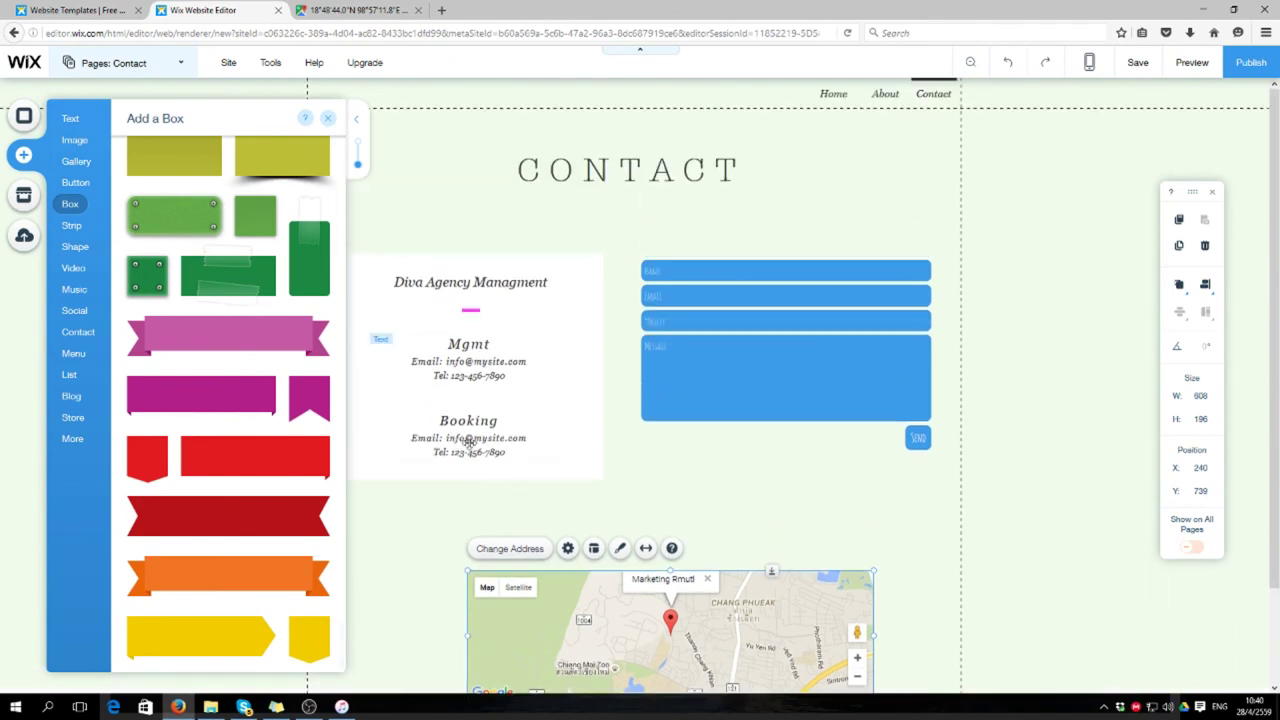
pyautogui.click(232, 499)
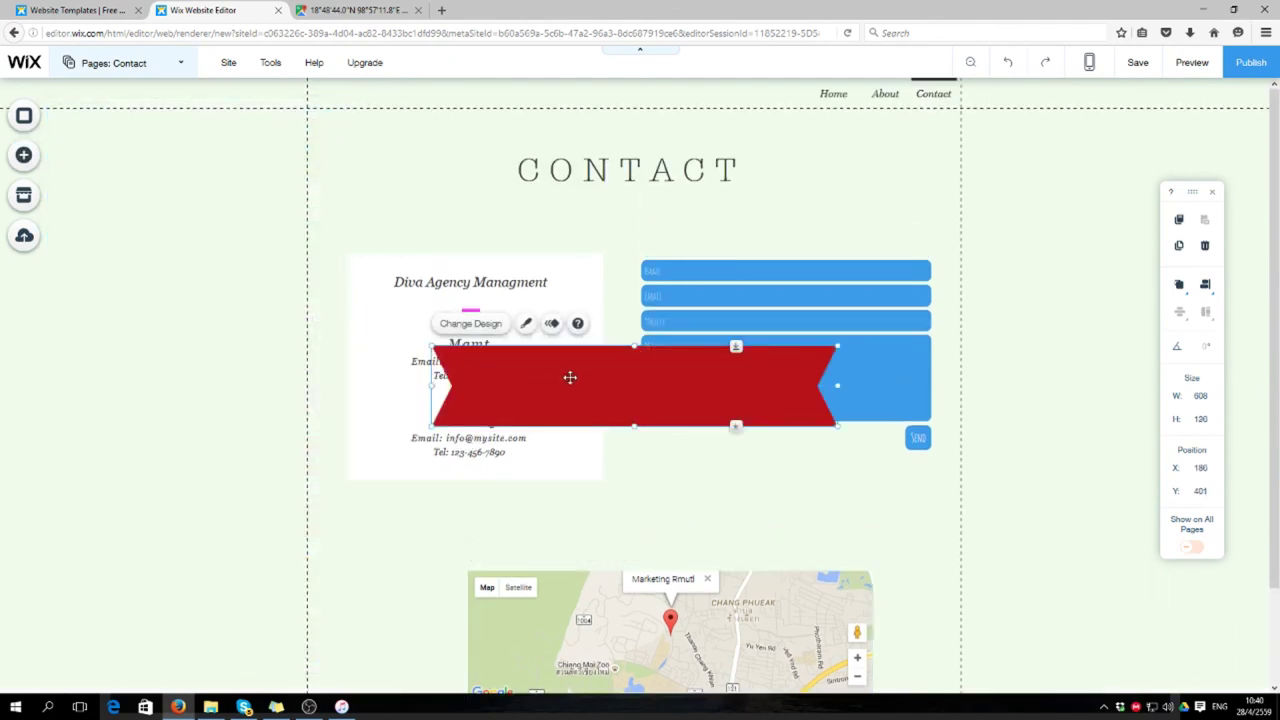
# Step: Replace the dark red ribbon box with the pink folded-ribbon container box
pyautogui.press('Delete')
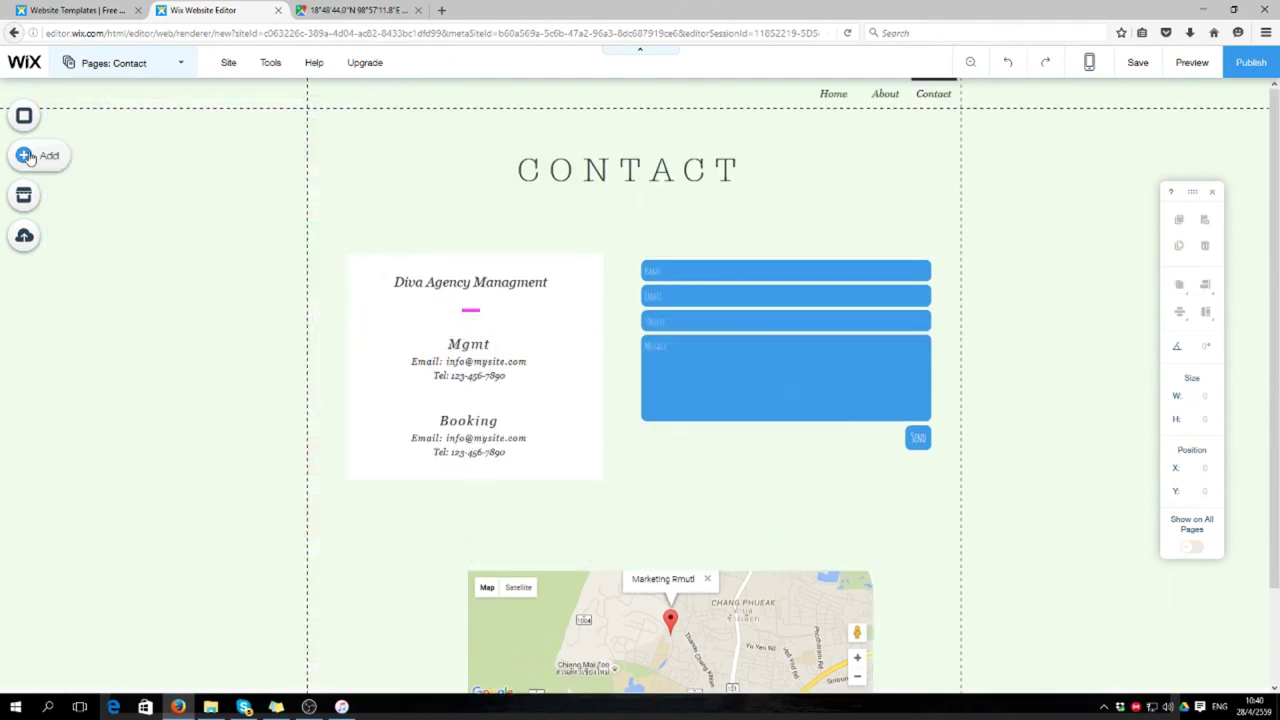
pyautogui.scroll(-1, 216, 374)
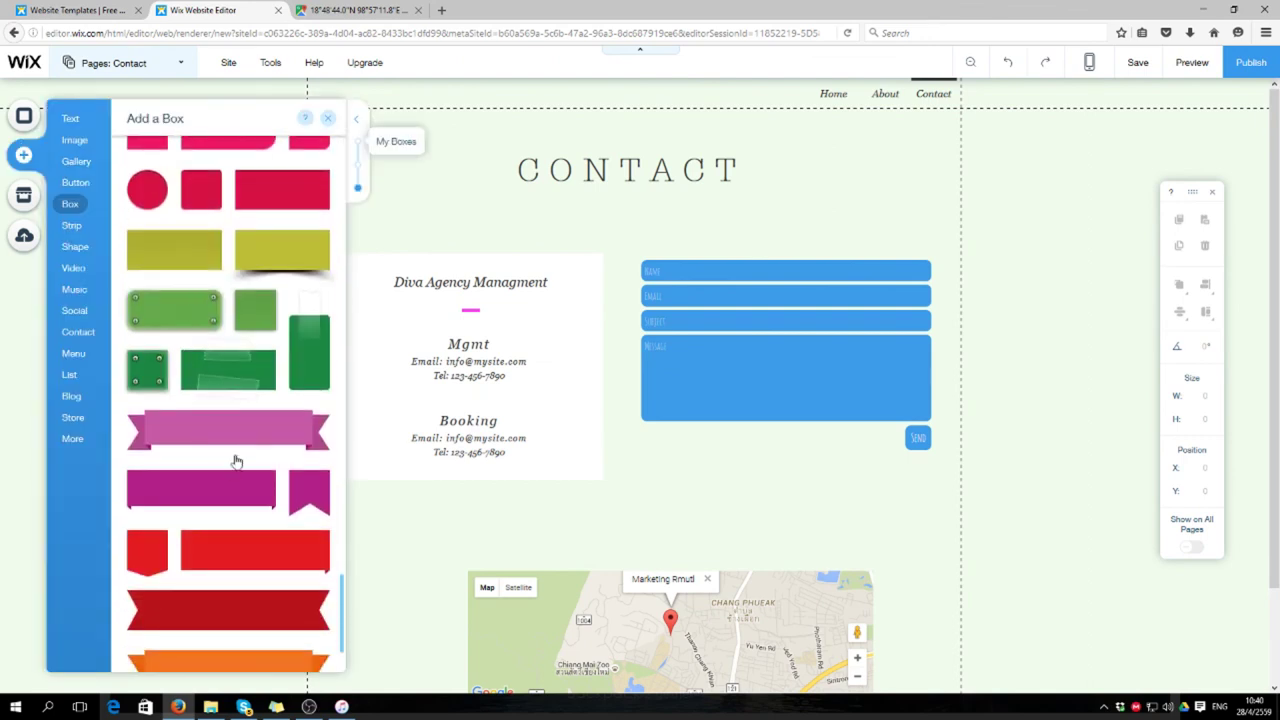
pyautogui.scroll(-1, 236, 450)
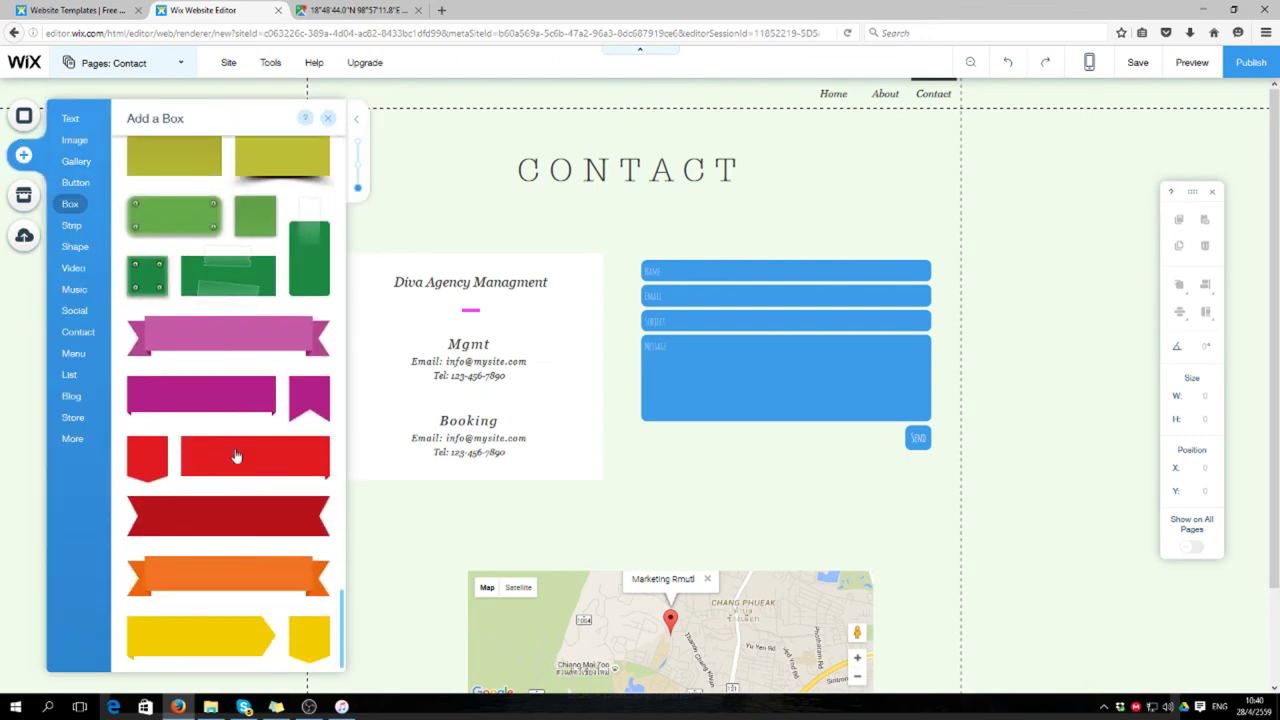
pyautogui.click(188, 330)
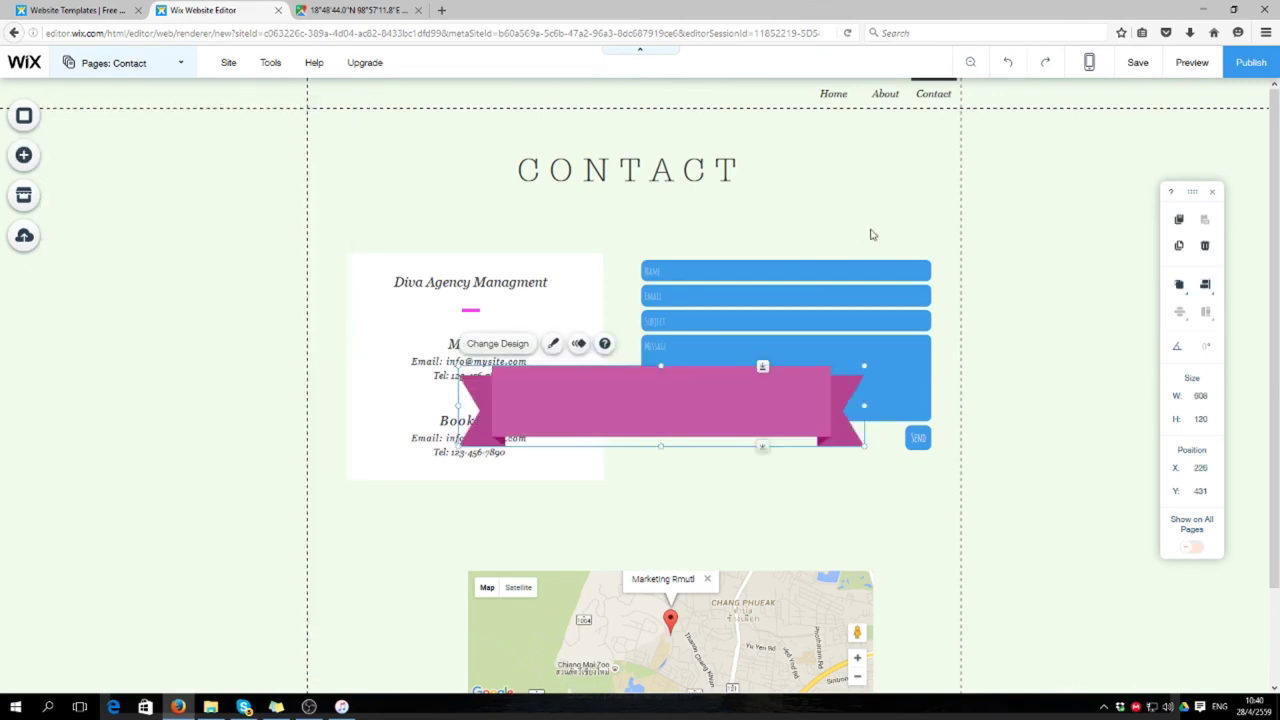
# Step: Move the pink ribbon box over the CONTACT heading, at X 164 and Y 76, and arrange it behind the heading text
pyautogui.moveTo(651, 172); pyautogui.dragTo(649, 165)
pyautogui.rightClick(647, 172)
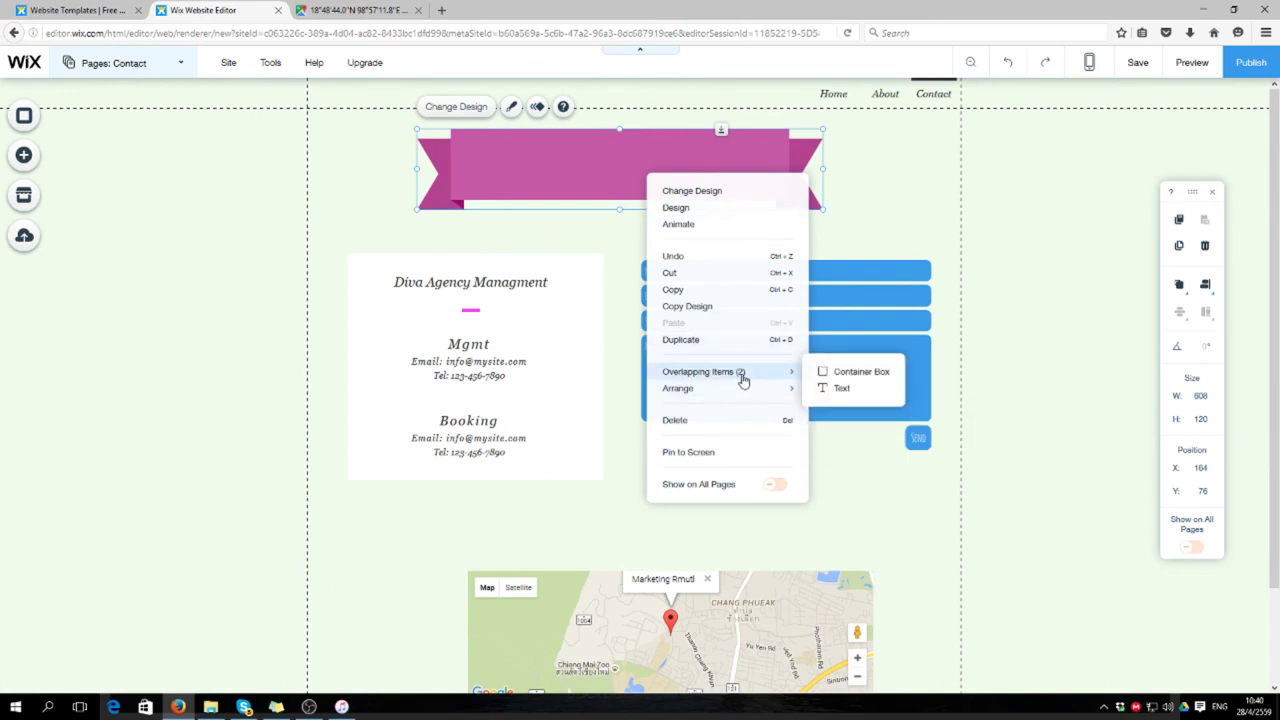
pyautogui.moveTo(796, 396)
pyautogui.click(893, 405)
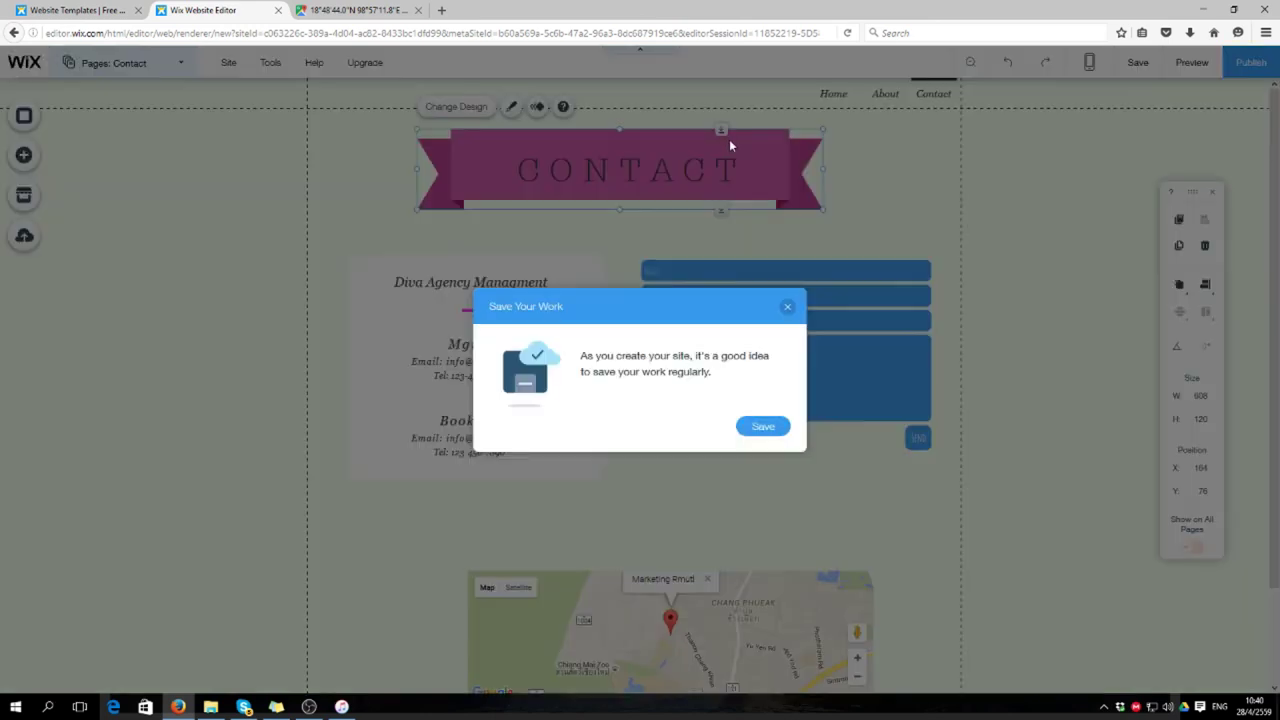
pyautogui.click(768, 429)
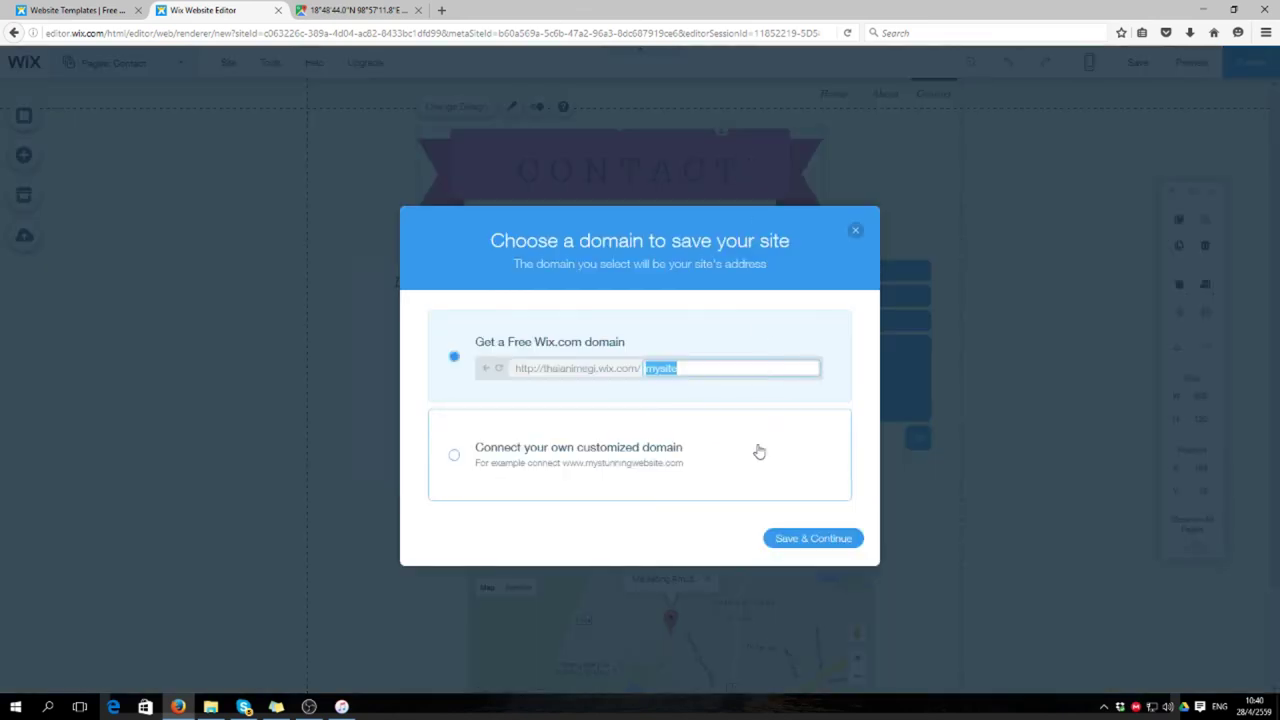
pyautogui.click(706, 366)
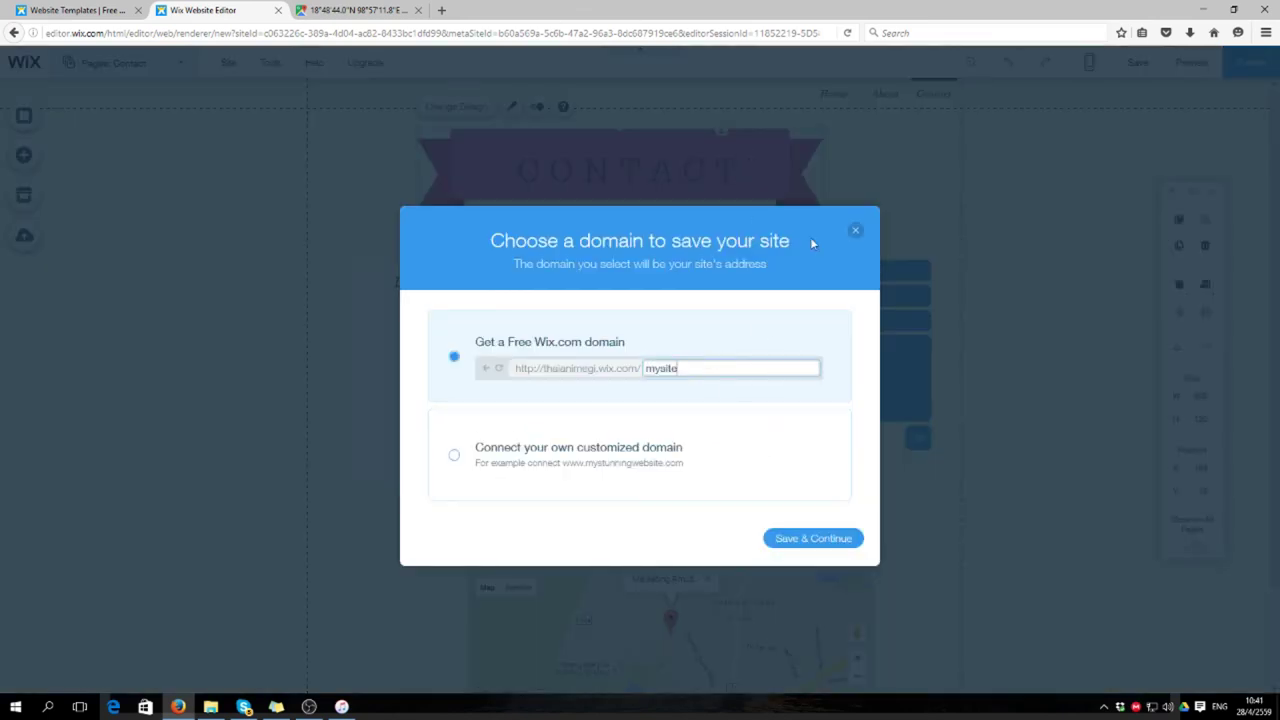
pyautogui.click(853, 231)
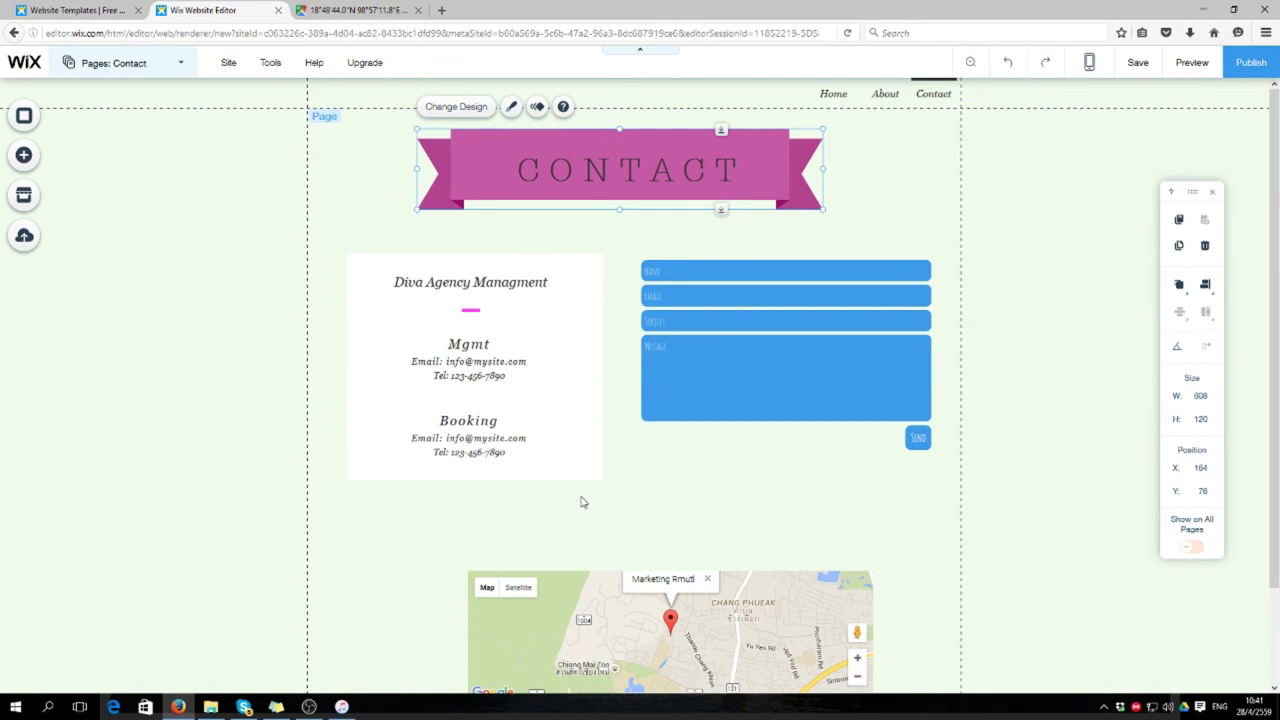
# Step: Save the site under a free Wix.com domain with the site name "mkrmutl"
pyautogui.click(1140, 66)
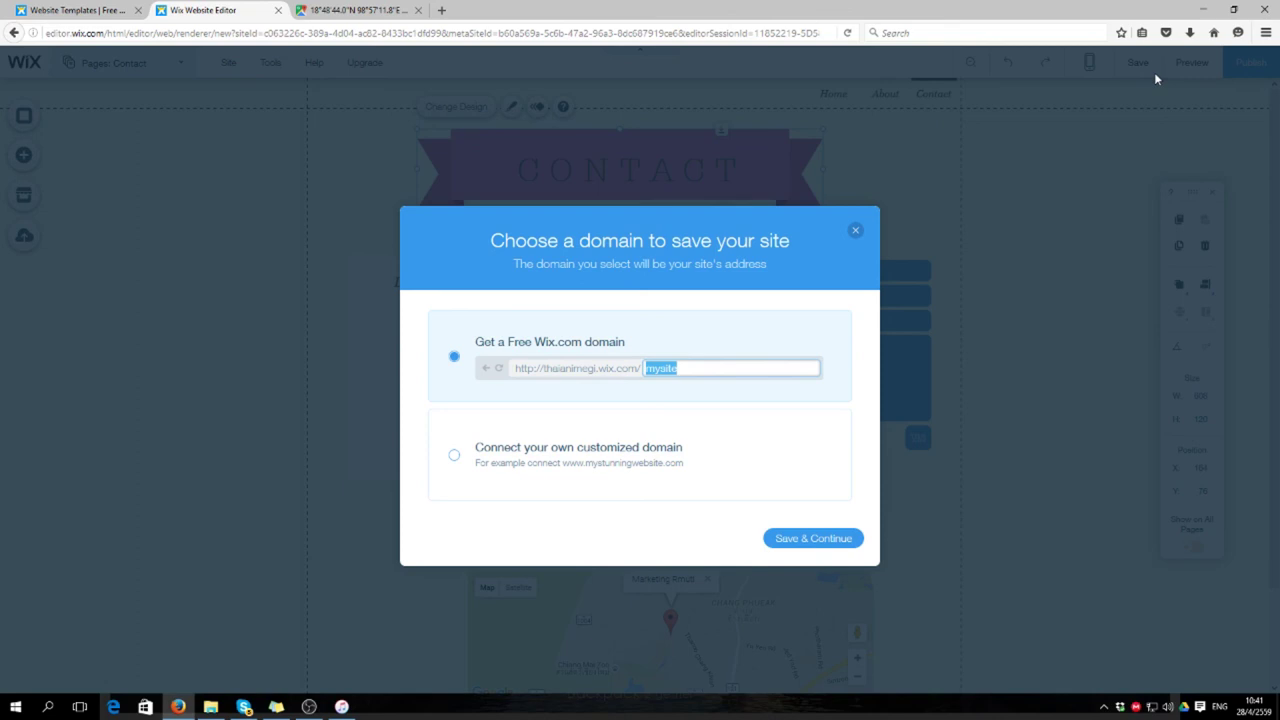
pyautogui.write('mkl')
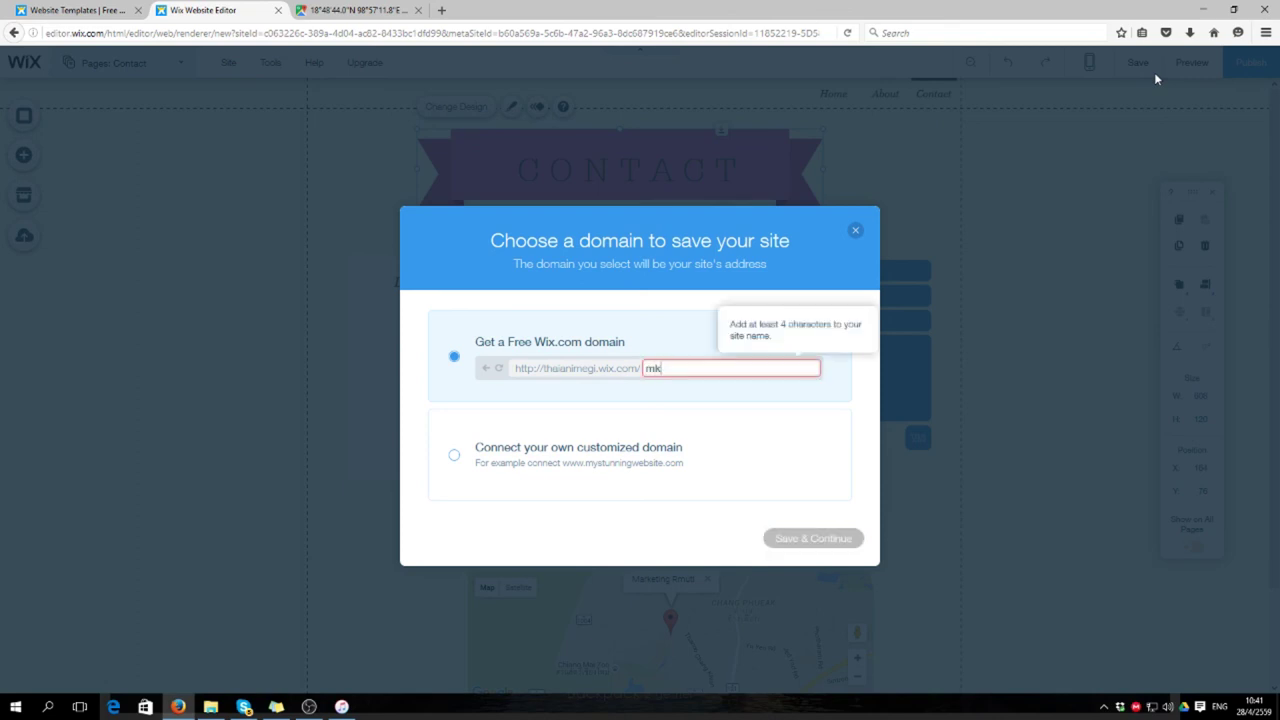
pyautogui.write('21')
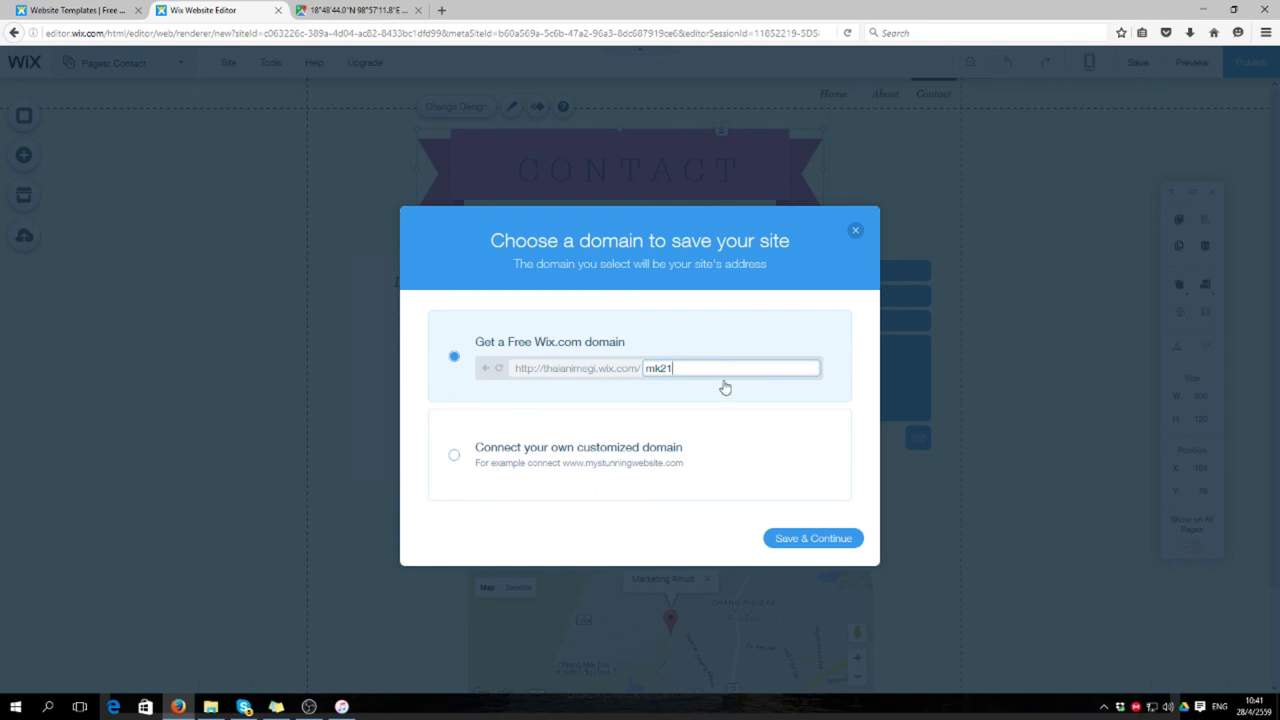
pyautogui.press('BackSpace')
pyautogui.press('BackSpace')
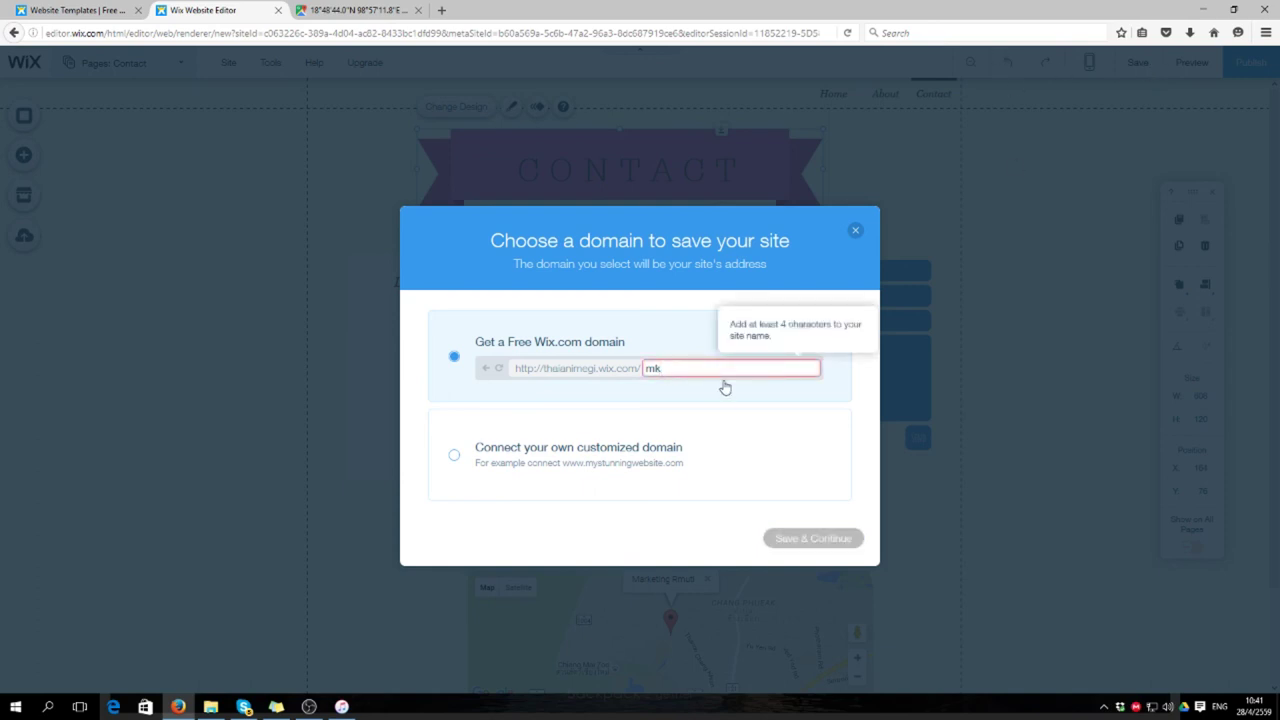
pyautogui.write('rmutl')
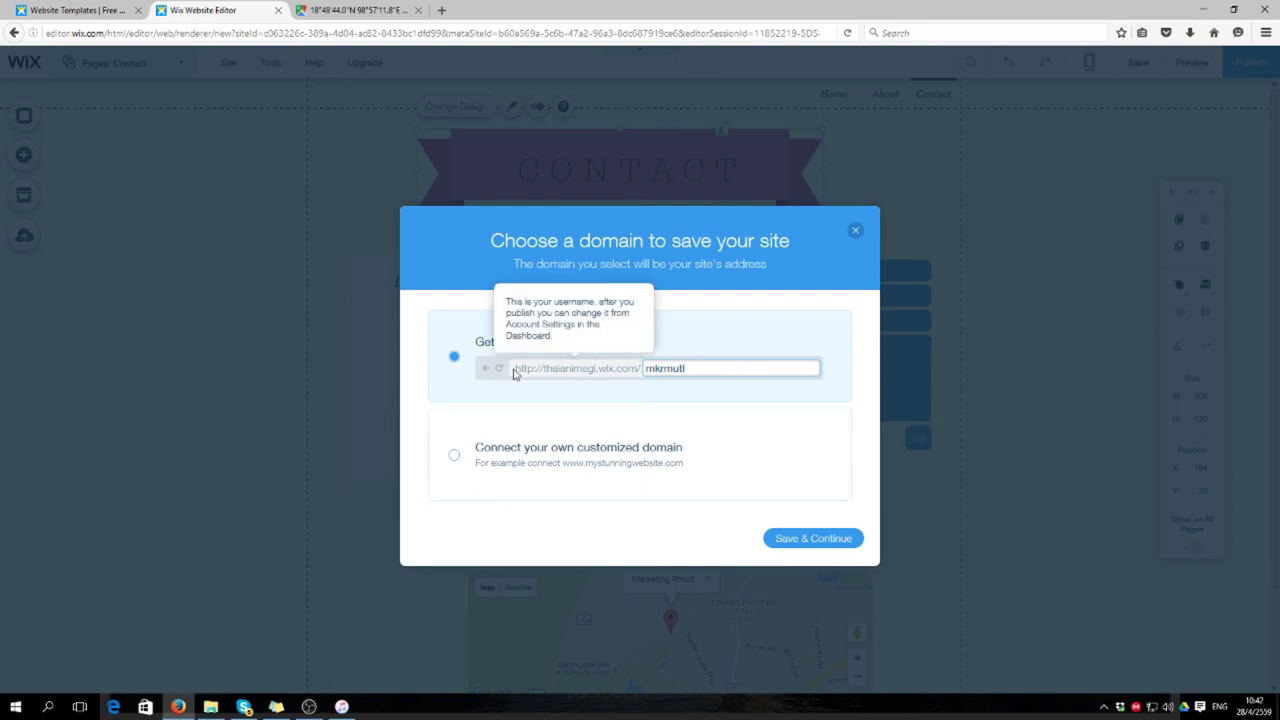
pyautogui.click(803, 541)
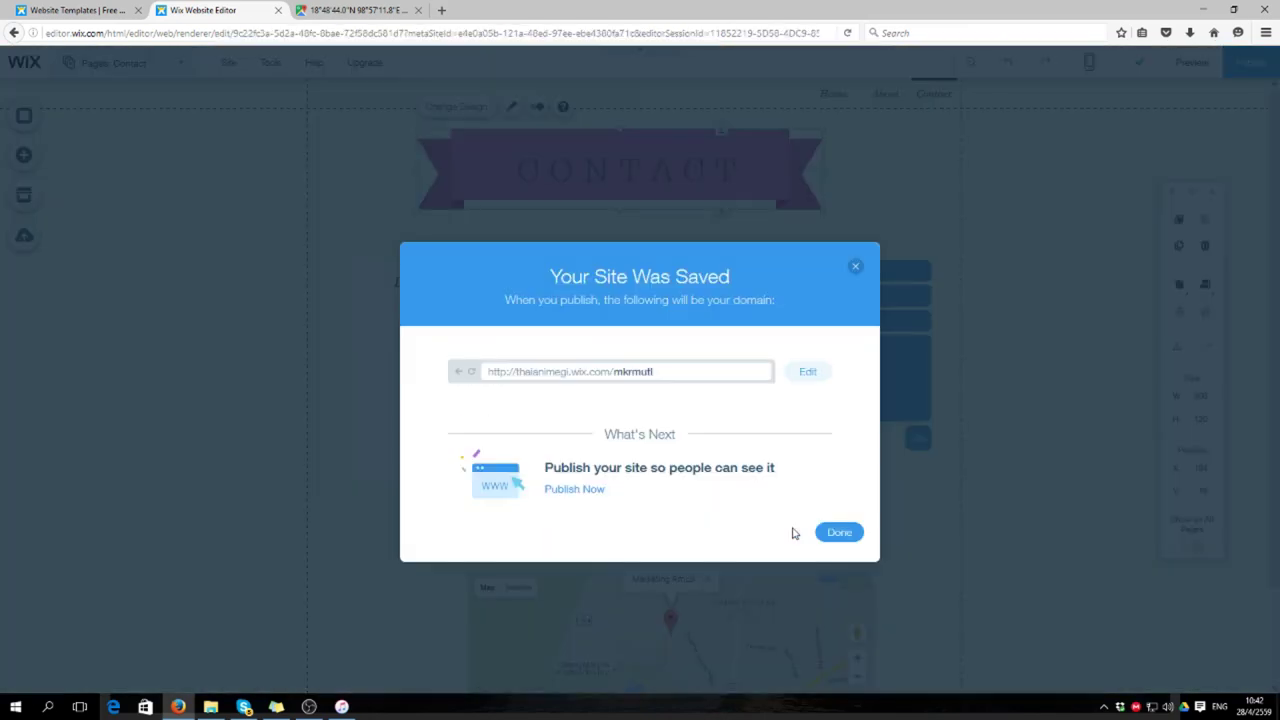
pyautogui.click(836, 533)
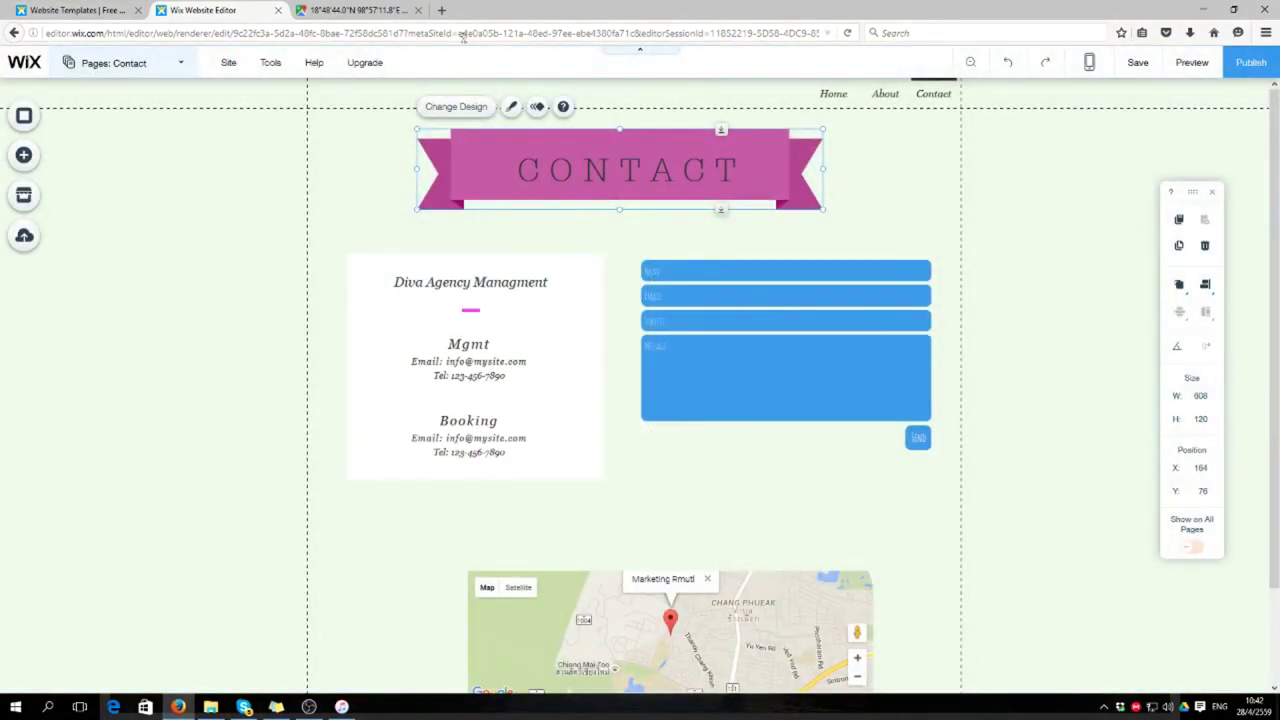
# Step: Open the address thianimegi.wix.com/mkrmutl in a new browser tab
pyautogui.click(441, 11)
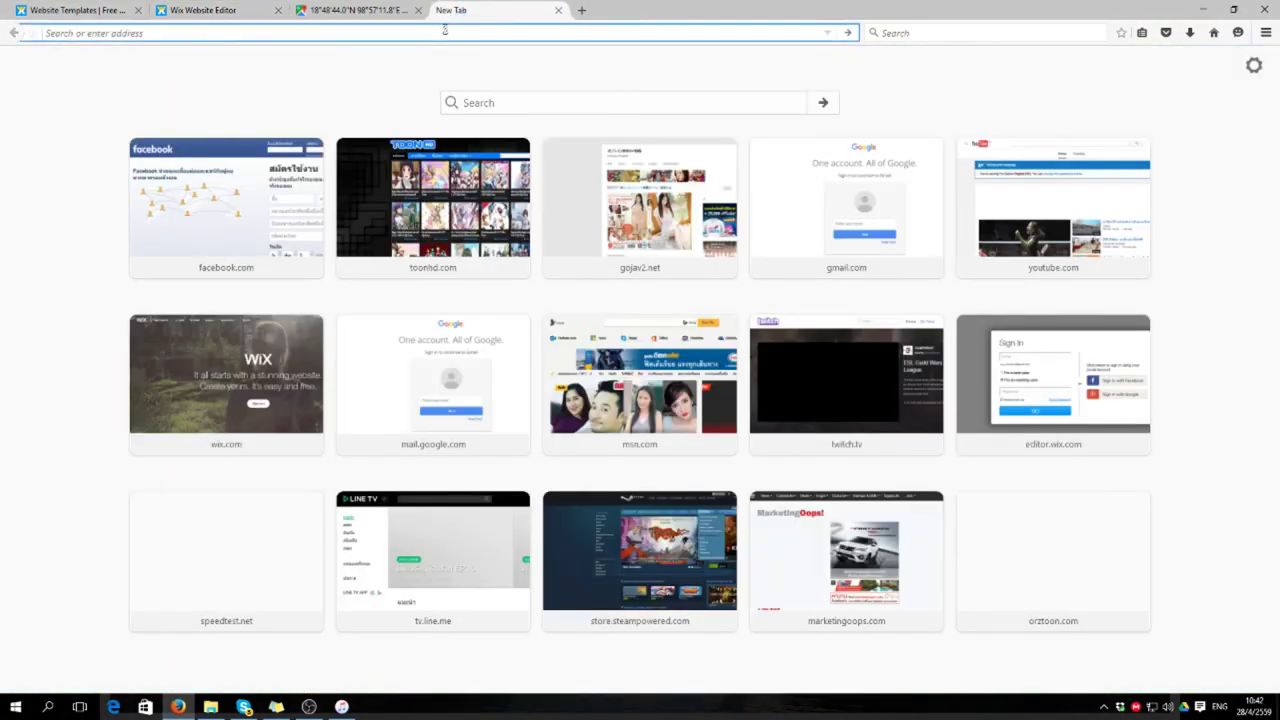
pyautogui.write('thiani')
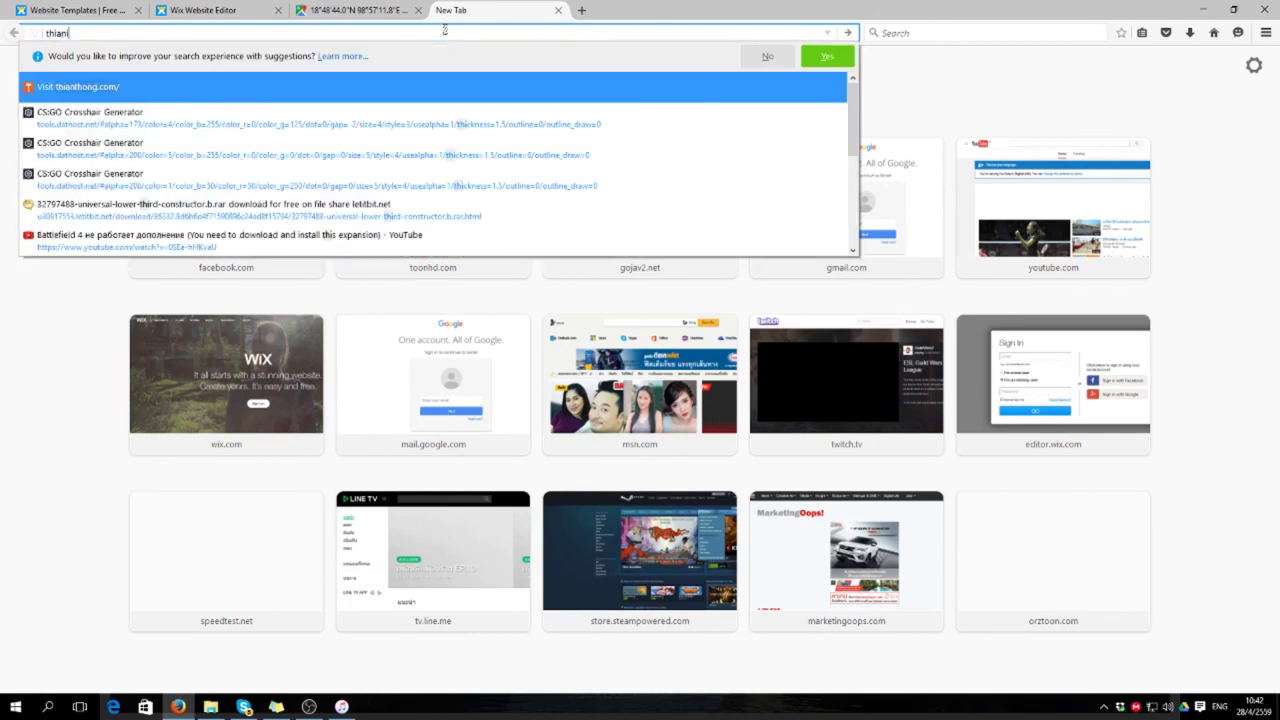
pyautogui.write('megi')
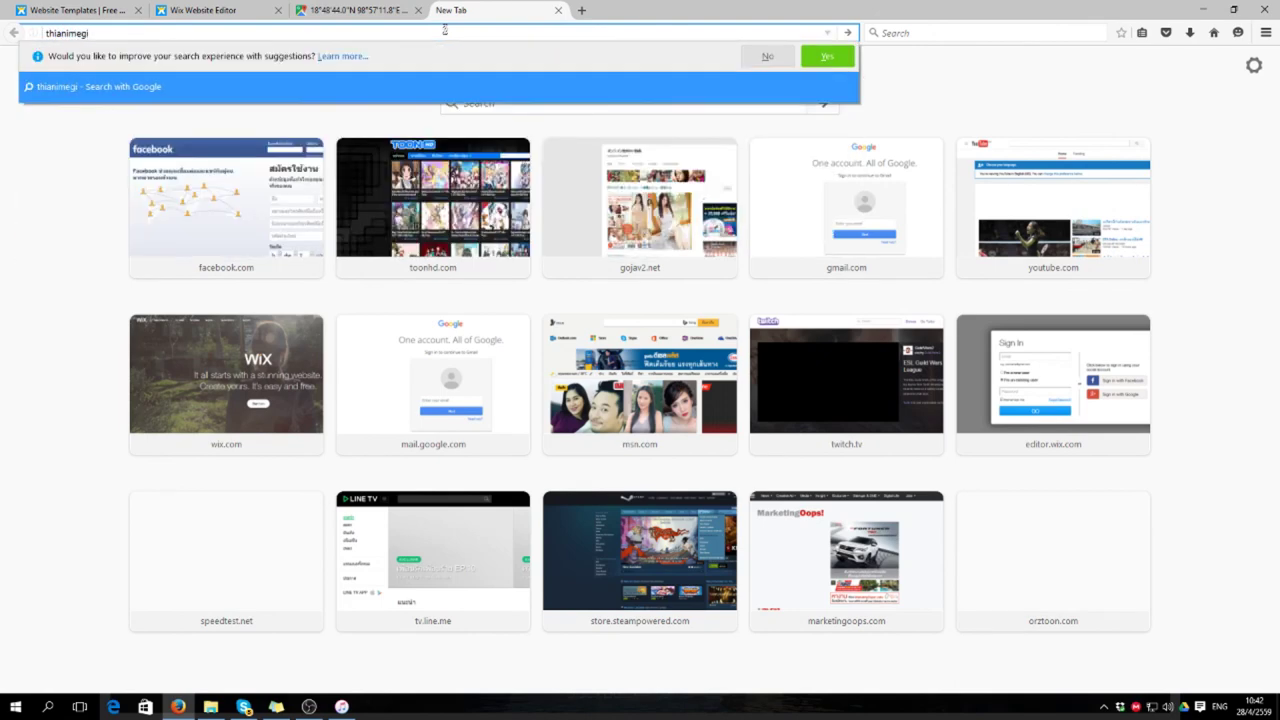
pyautogui.write('.wix.c')
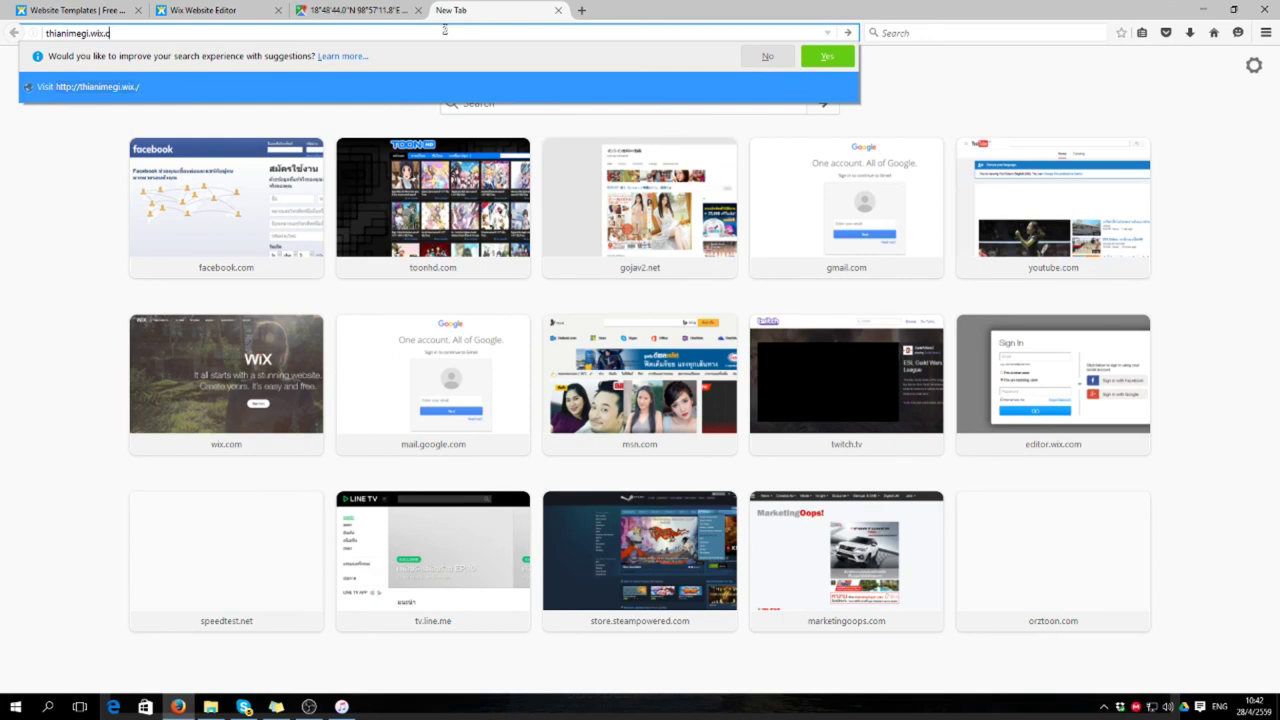
pyautogui.write('om/mkrmutl')
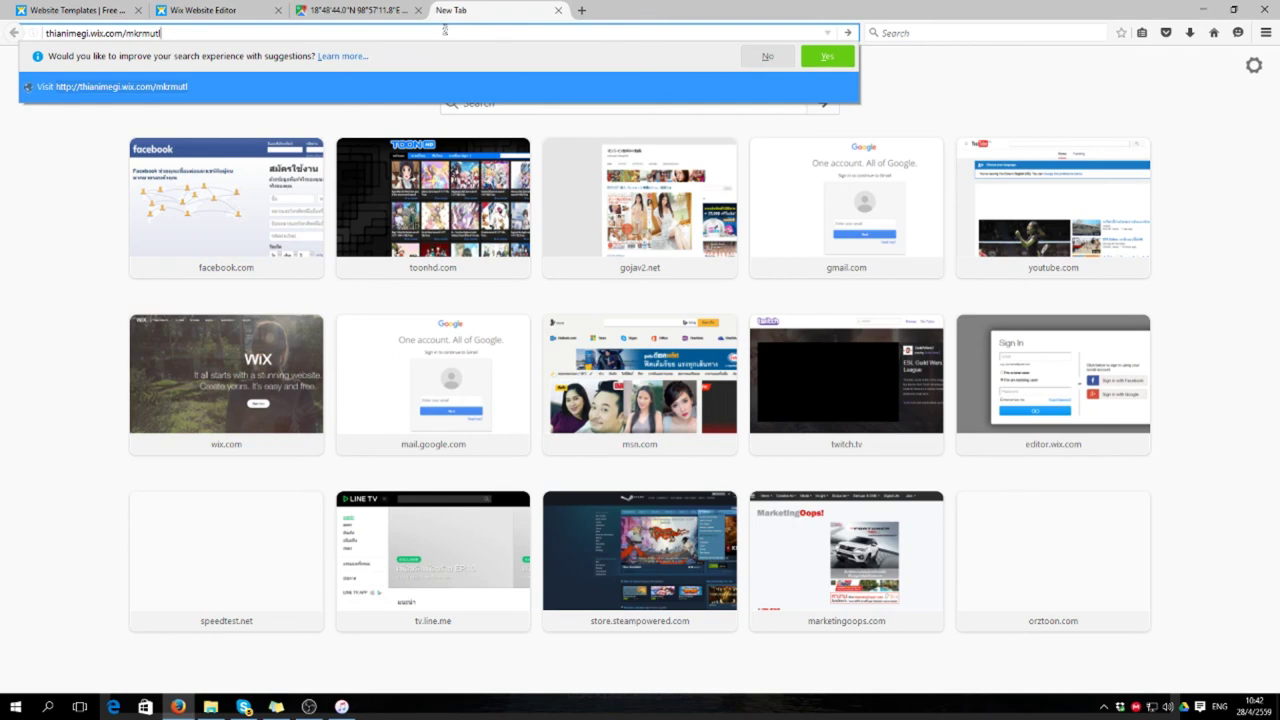
pyautogui.press('Return')
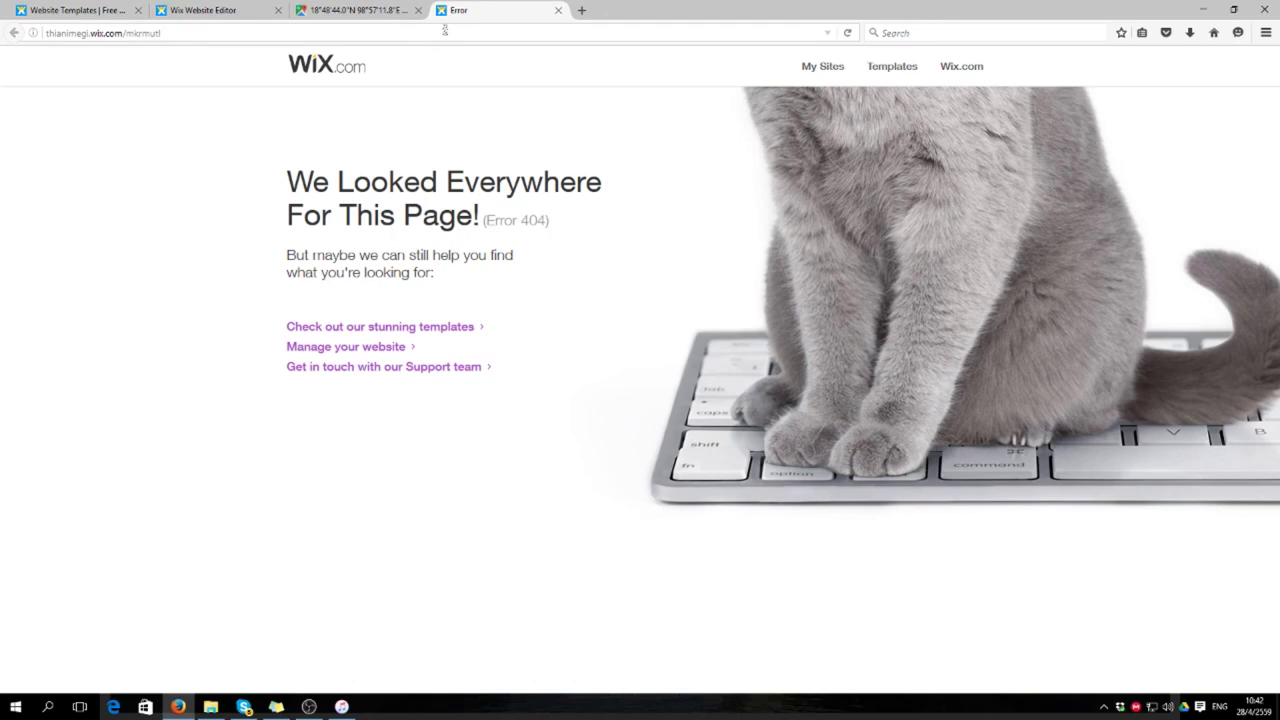
# Step: Return to the Wix editor, publish the site and dismiss the confirmation
pyautogui.click(70, 10)
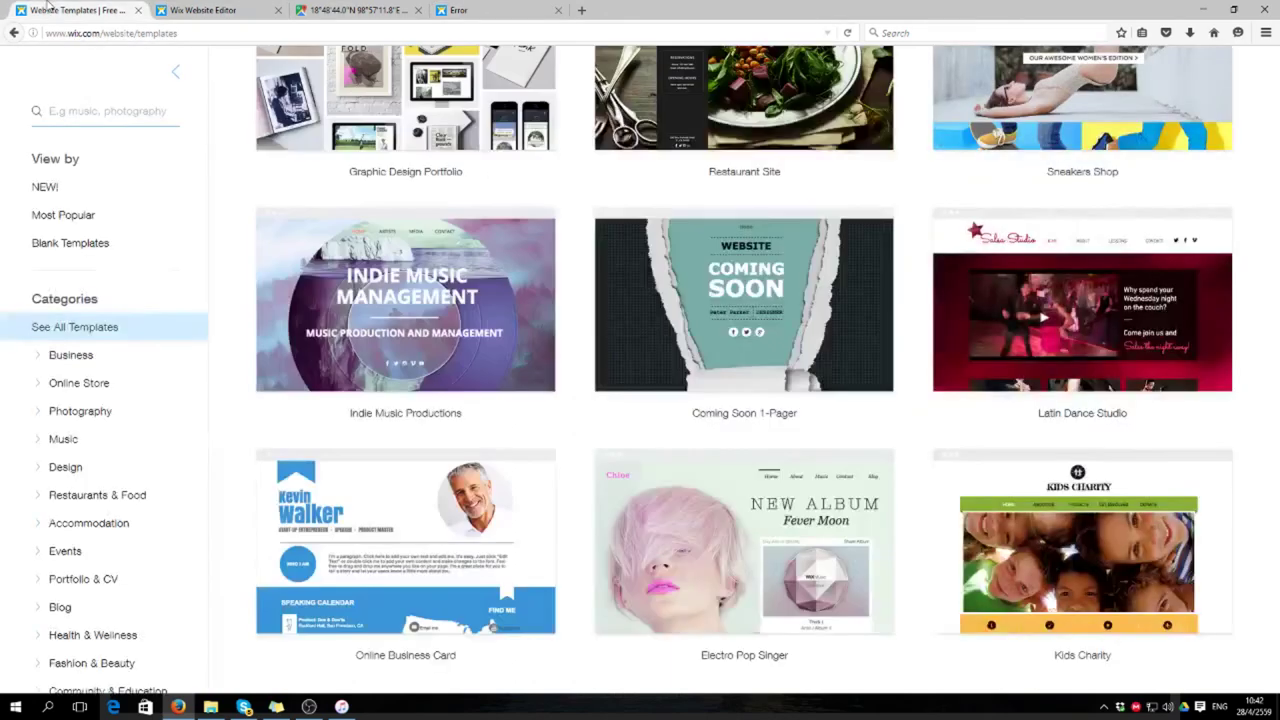
pyautogui.click(200, 12)
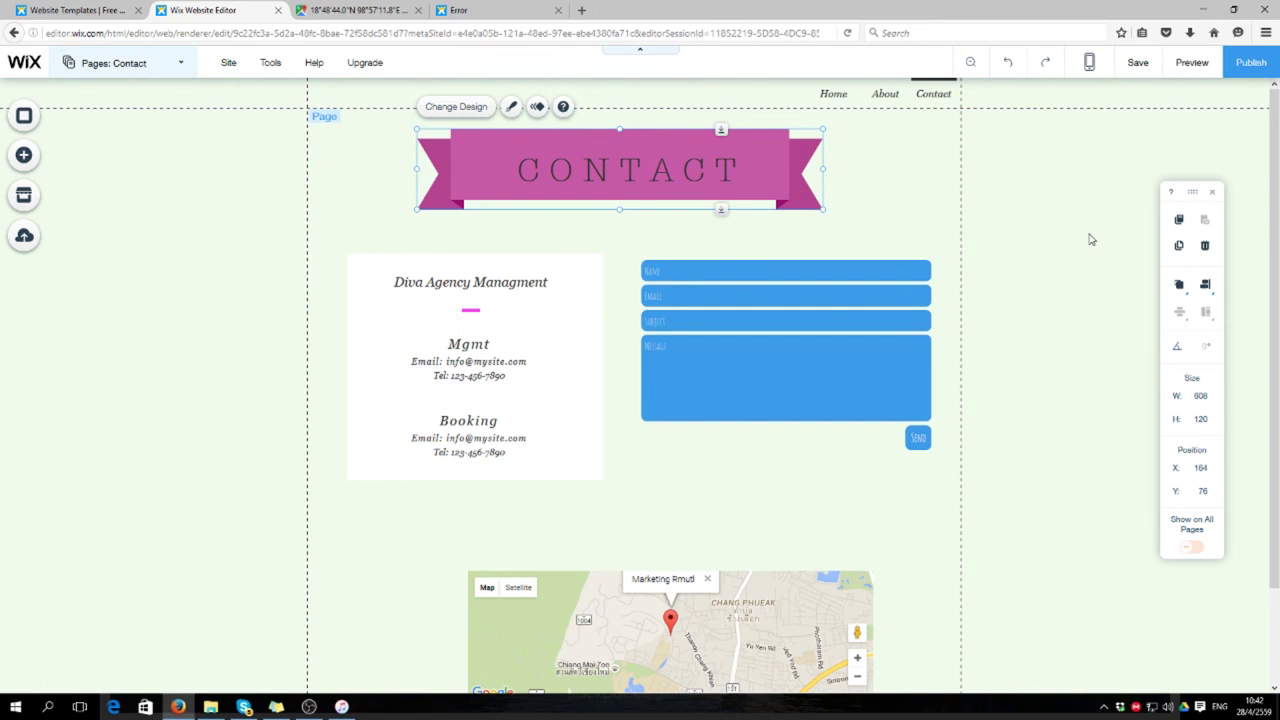
pyautogui.click(1245, 66)
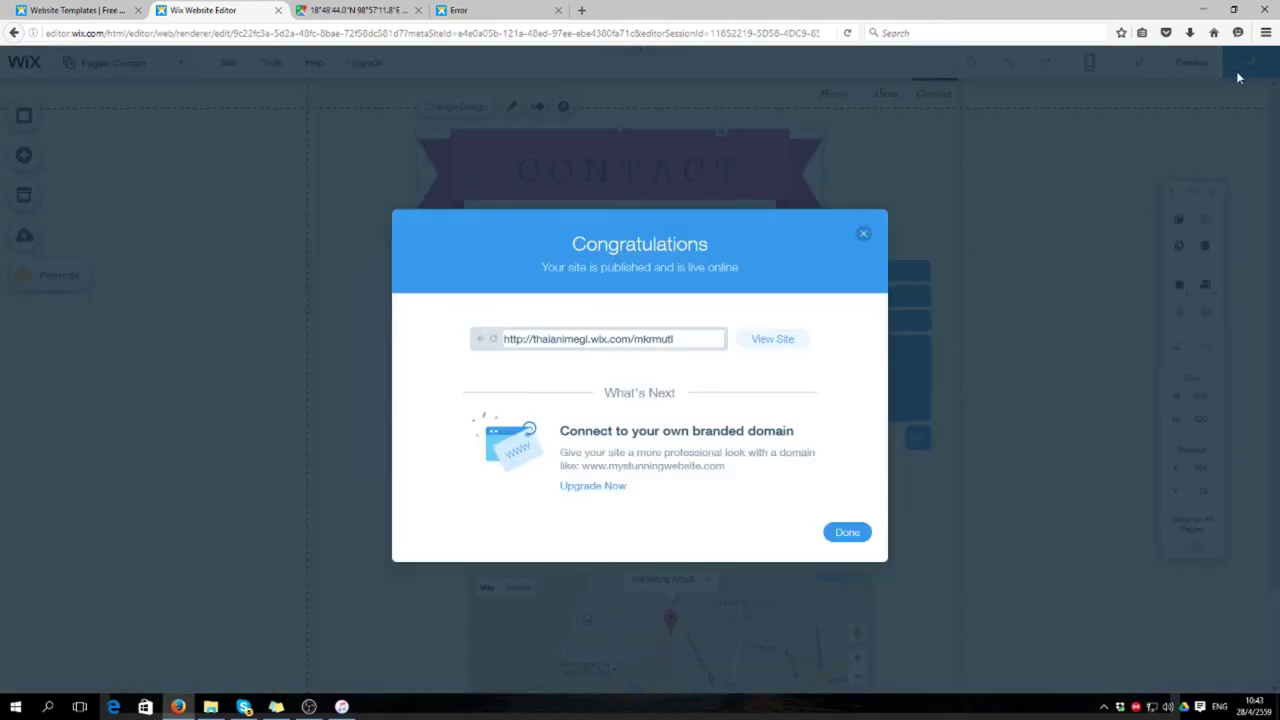
pyautogui.click(847, 533)
pyautogui.click(495, 11)
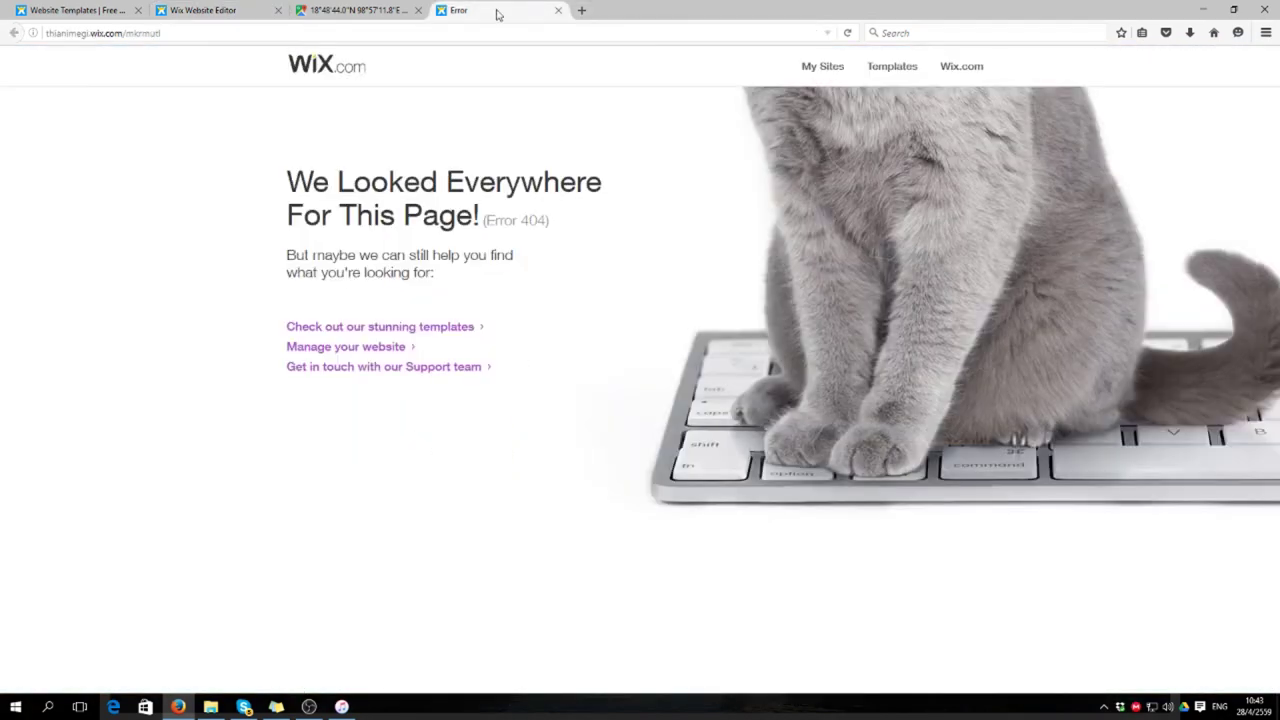
pyautogui.click(312, 36)
pyautogui.press('Return')
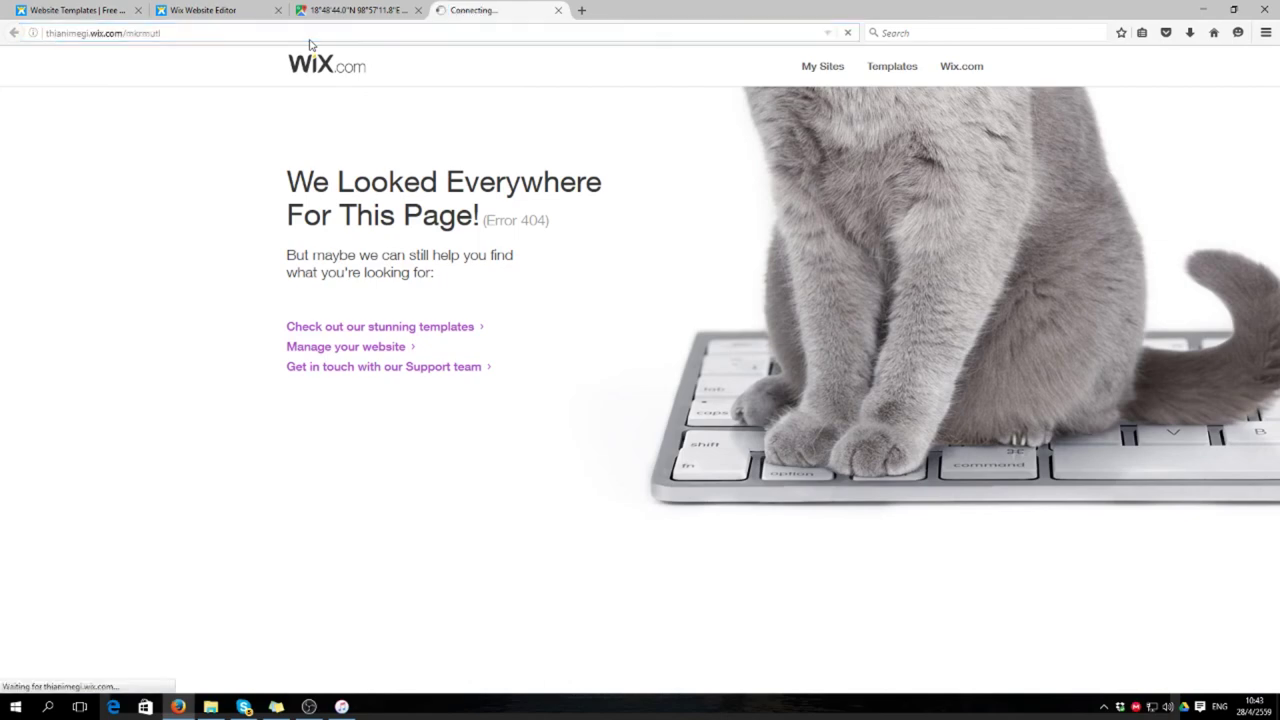
pyautogui.click(48, 33)
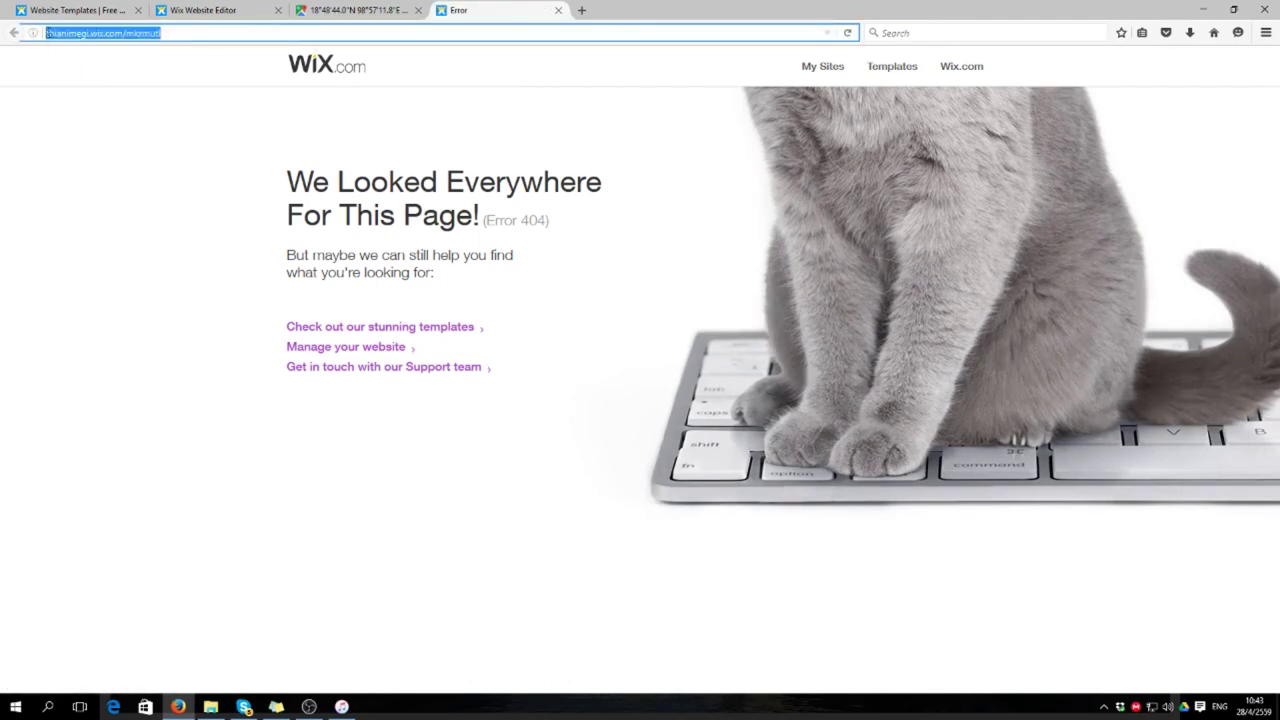
pyautogui.click(47, 33)
pyautogui.write('http:')
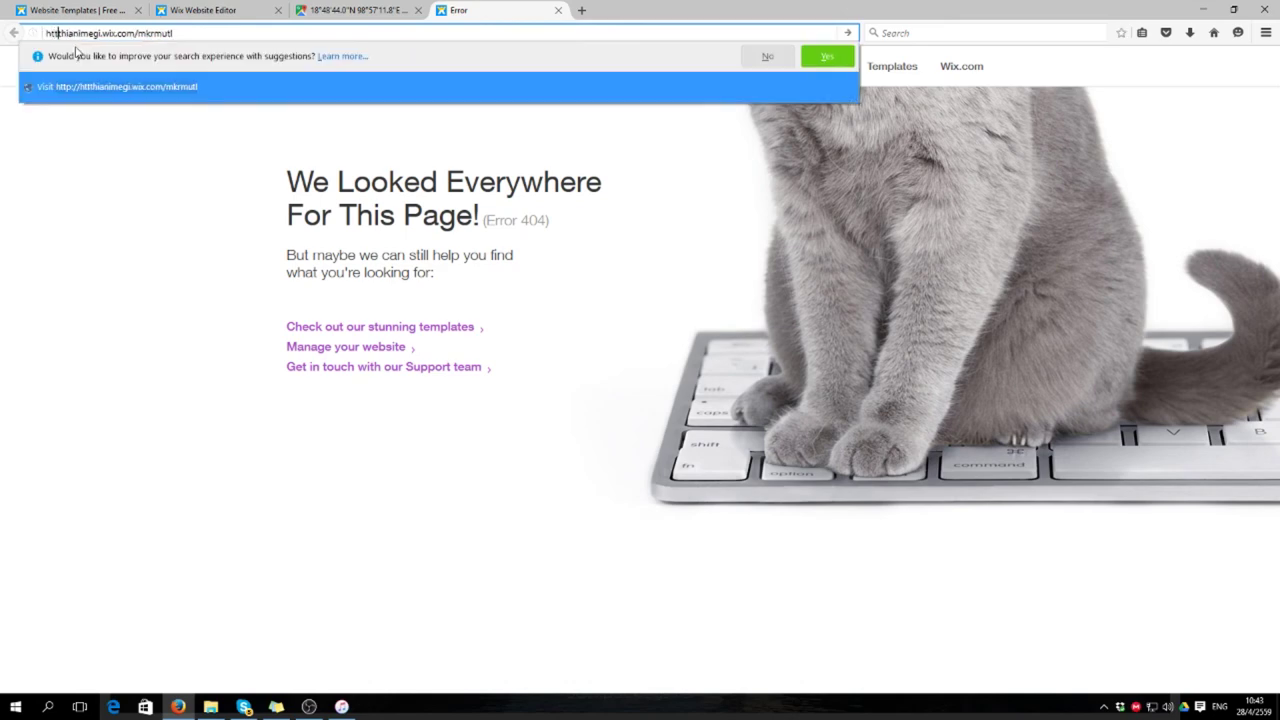
pyautogui.write('//')
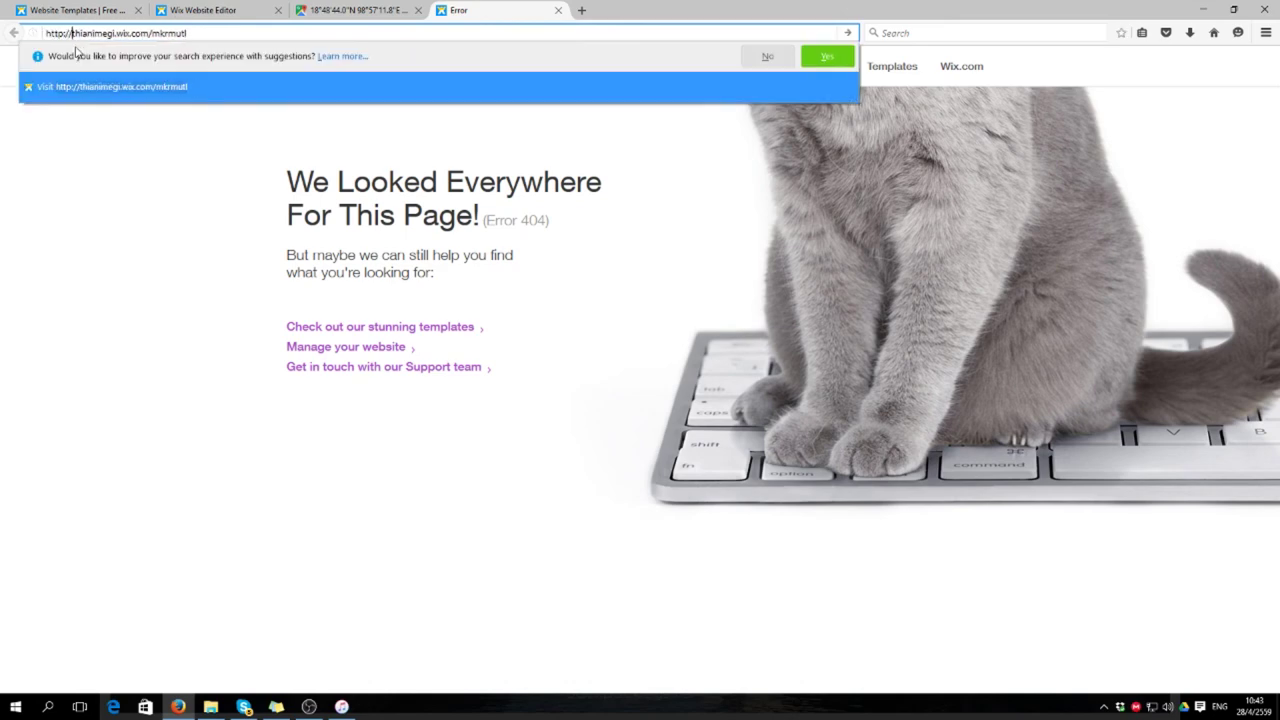
pyautogui.press('Return')
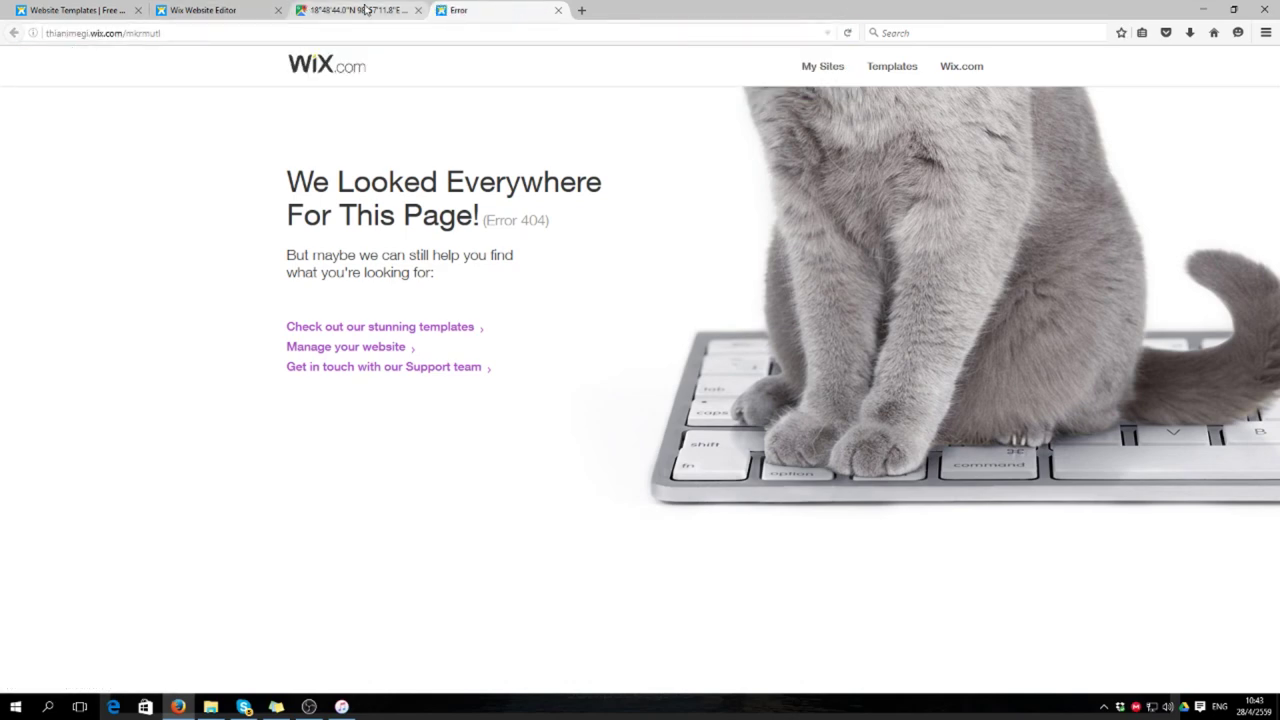
# Step: Publish the site again from the Wix editor, open its live version, and switch back to the error tab
pyautogui.click(171, 14)
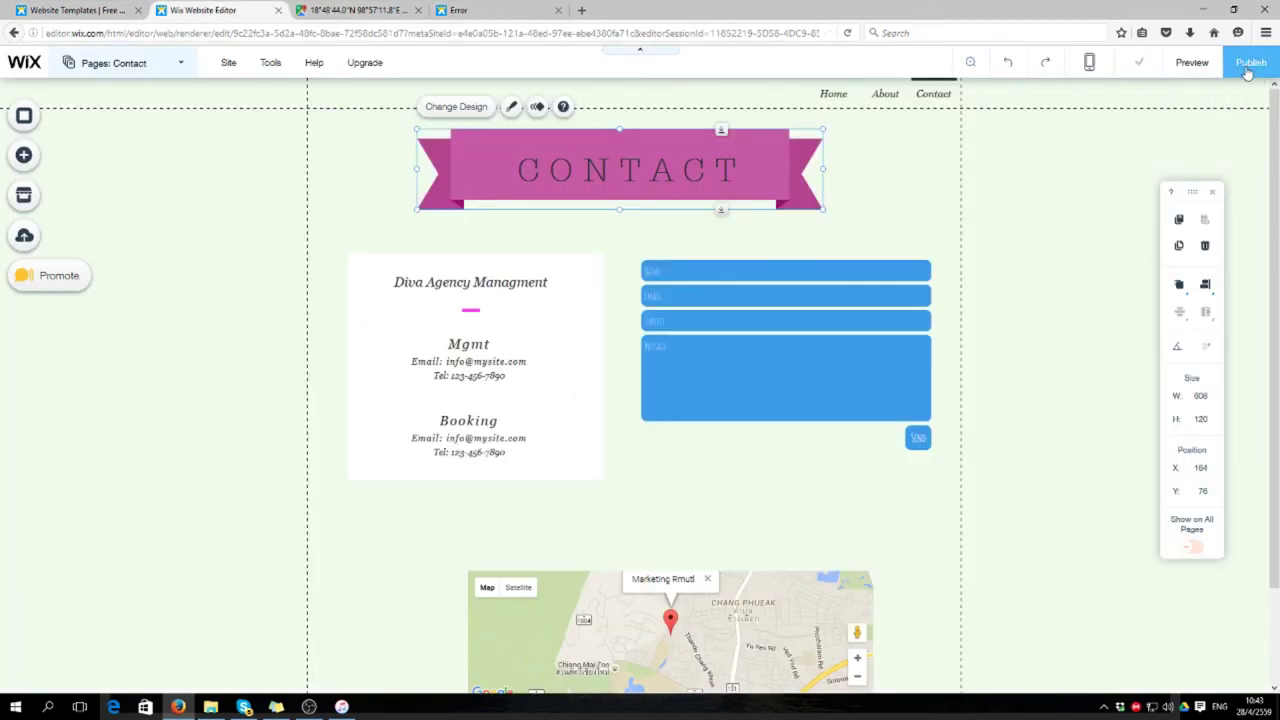
pyautogui.click(1250, 62)
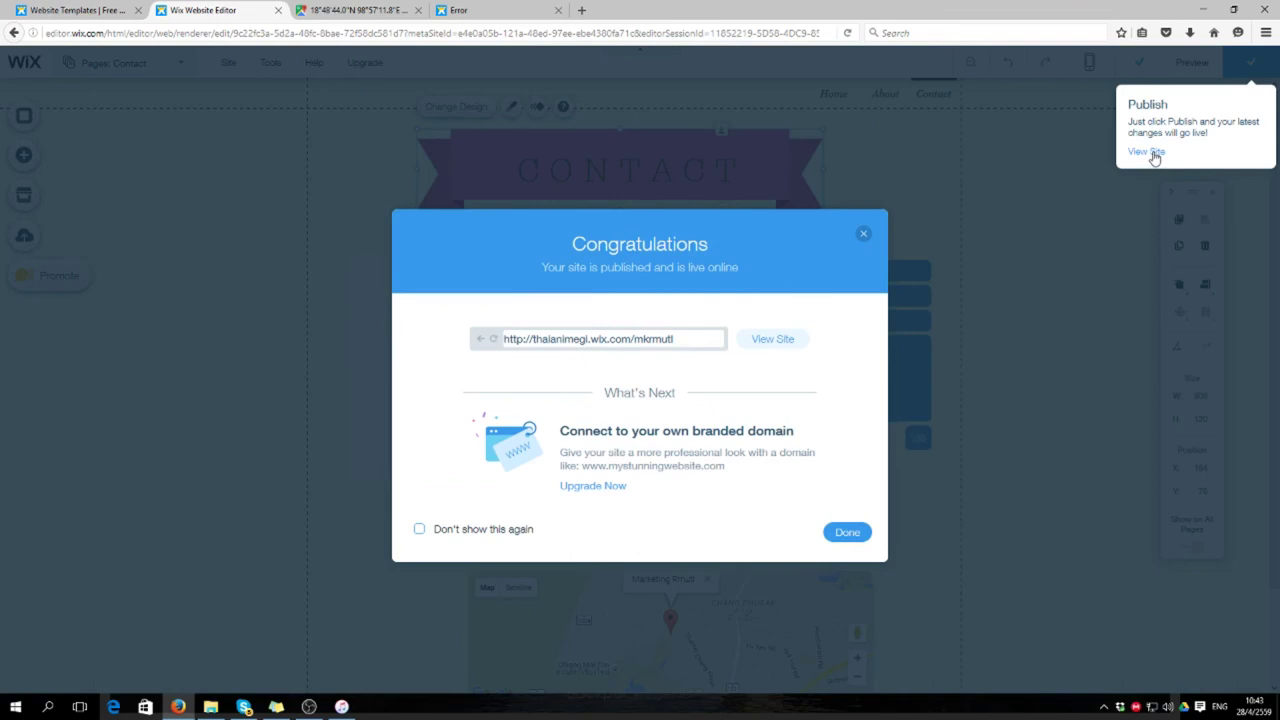
pyautogui.click(790, 342)
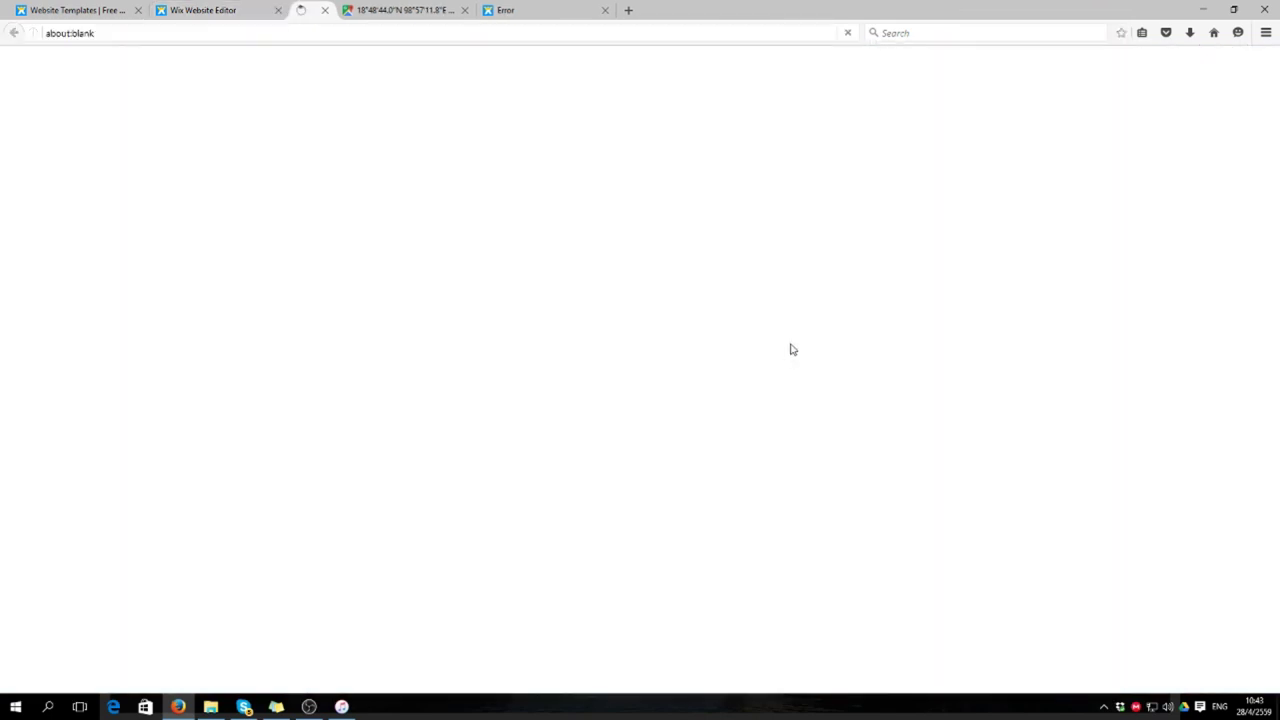
pyautogui.click(635, 12)
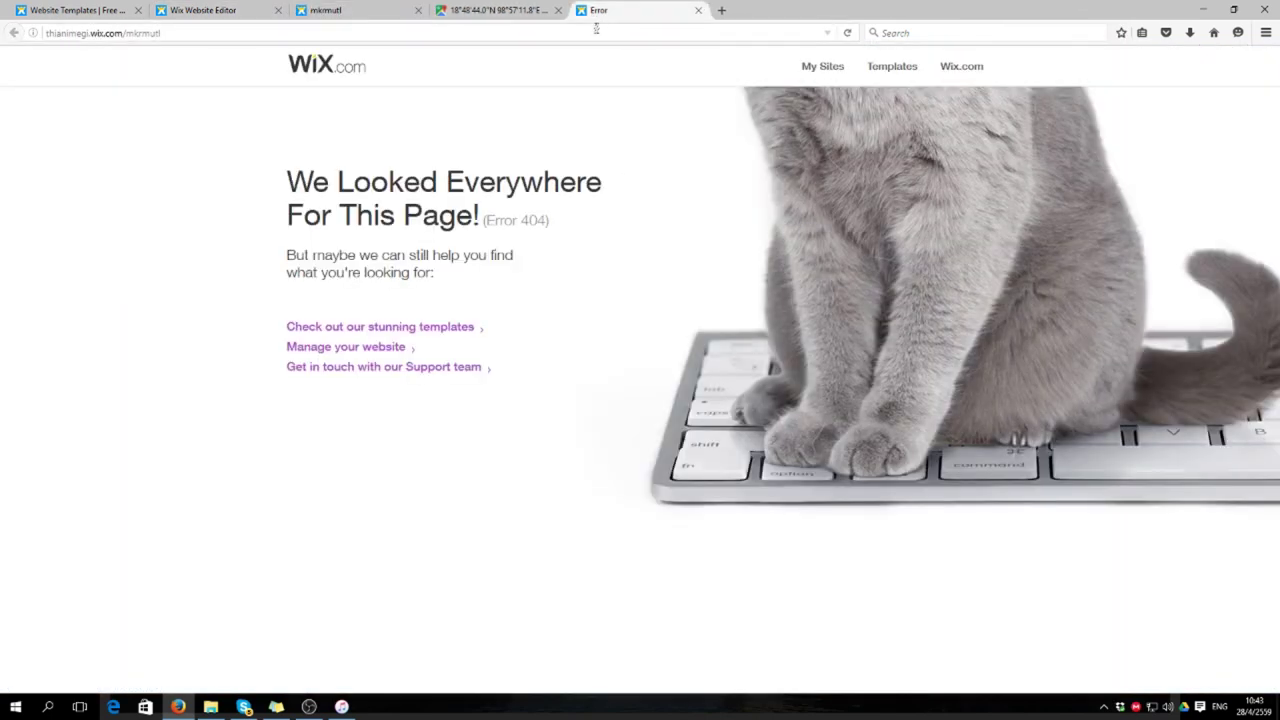
# Step: Close the error tab and look through the Home and About pages of the live site
pyautogui.click(698, 10)
pyautogui.click(323, 12)
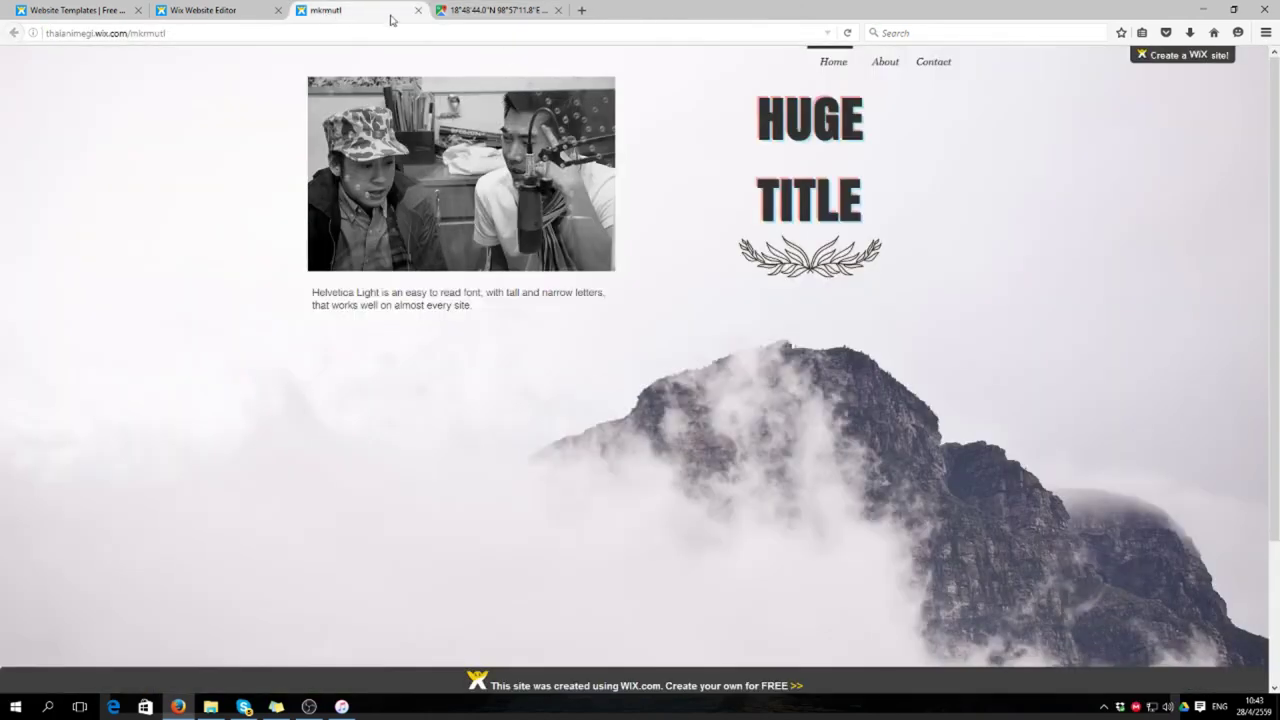
pyautogui.scroll(-3, 798, 276)
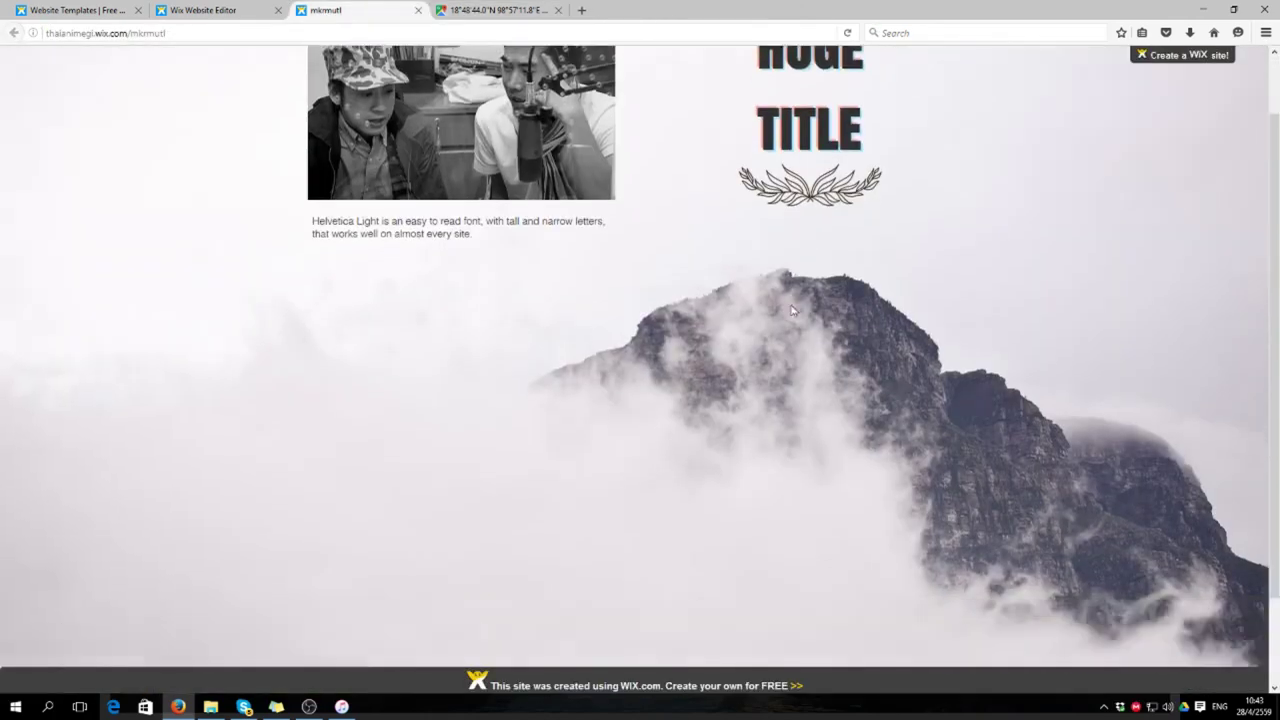
pyautogui.scroll(3, 795, 300)
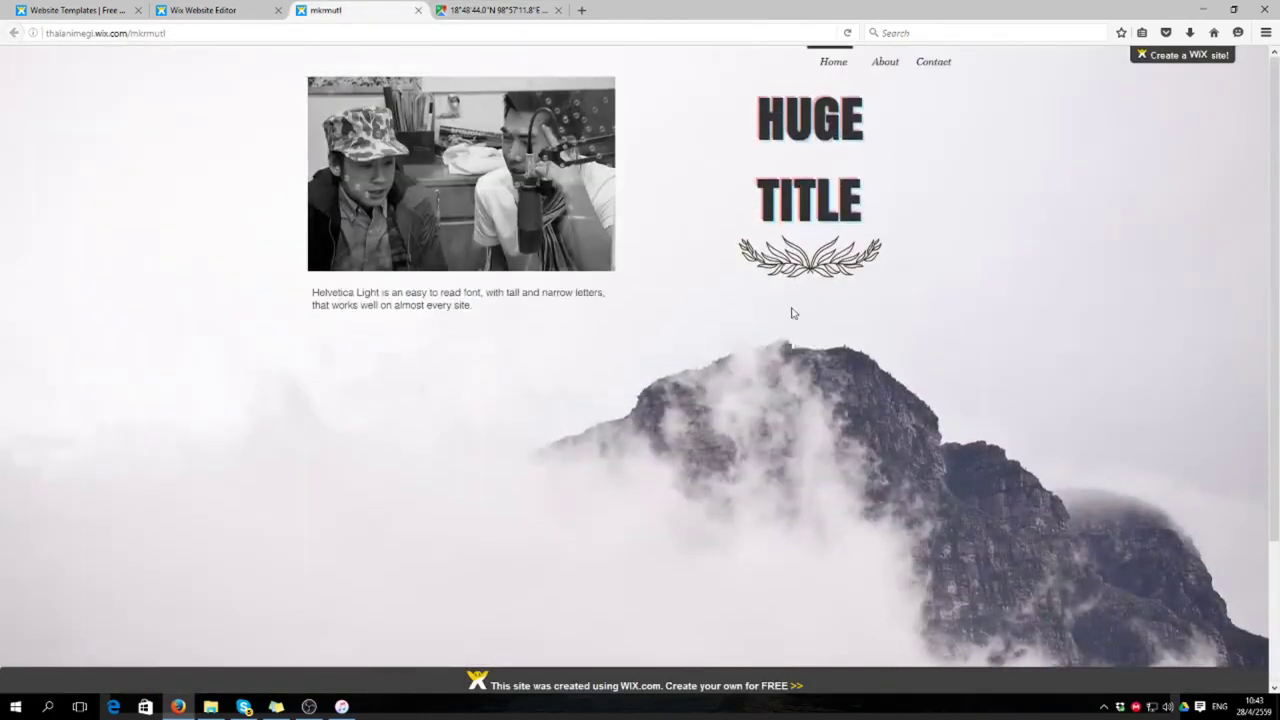
pyautogui.click(880, 61)
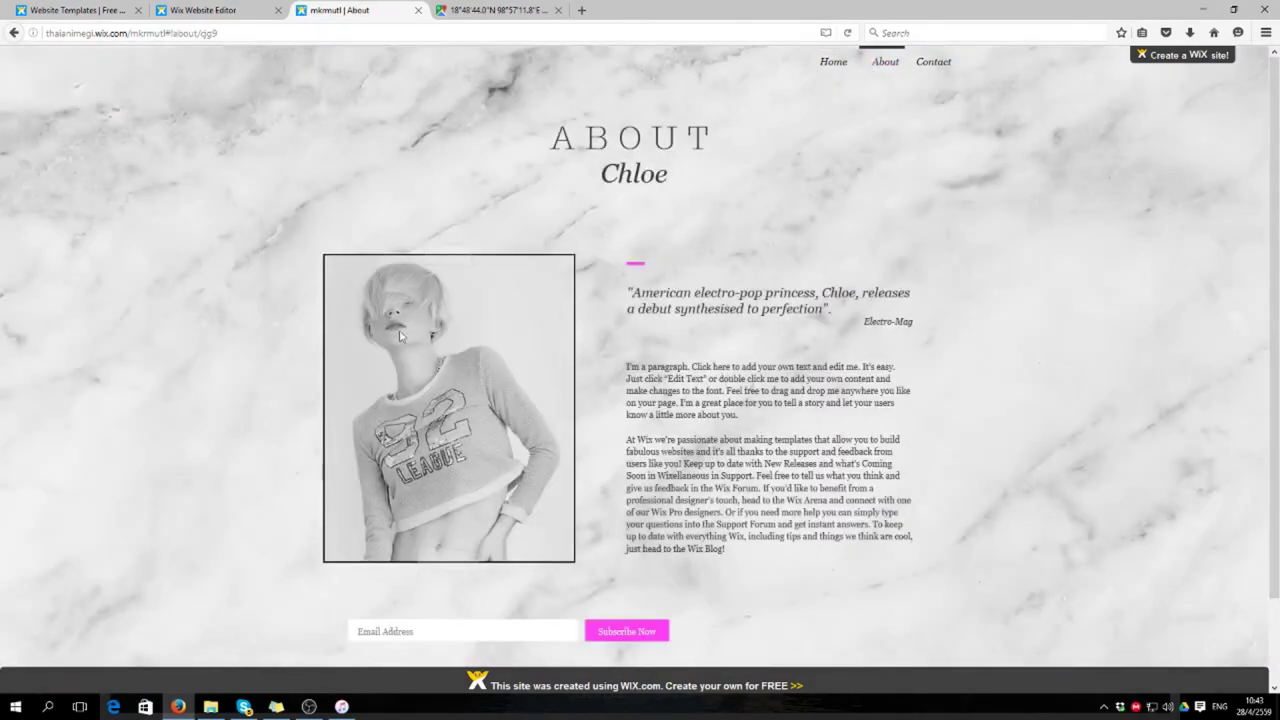
pyautogui.scroll(-2, 497, 449)
pyautogui.scroll(2, 755, 520)
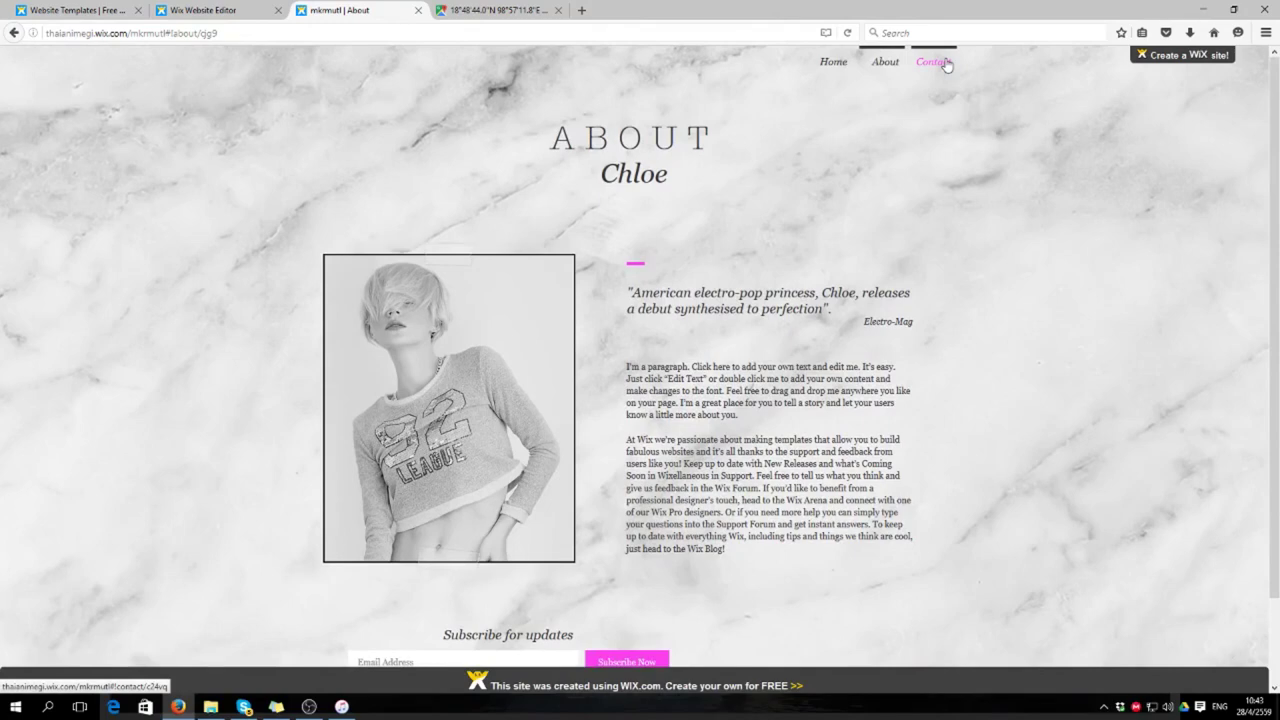
# Step: View the live Contact page and test zooming its embedded map out and back in
pyautogui.click(946, 65)
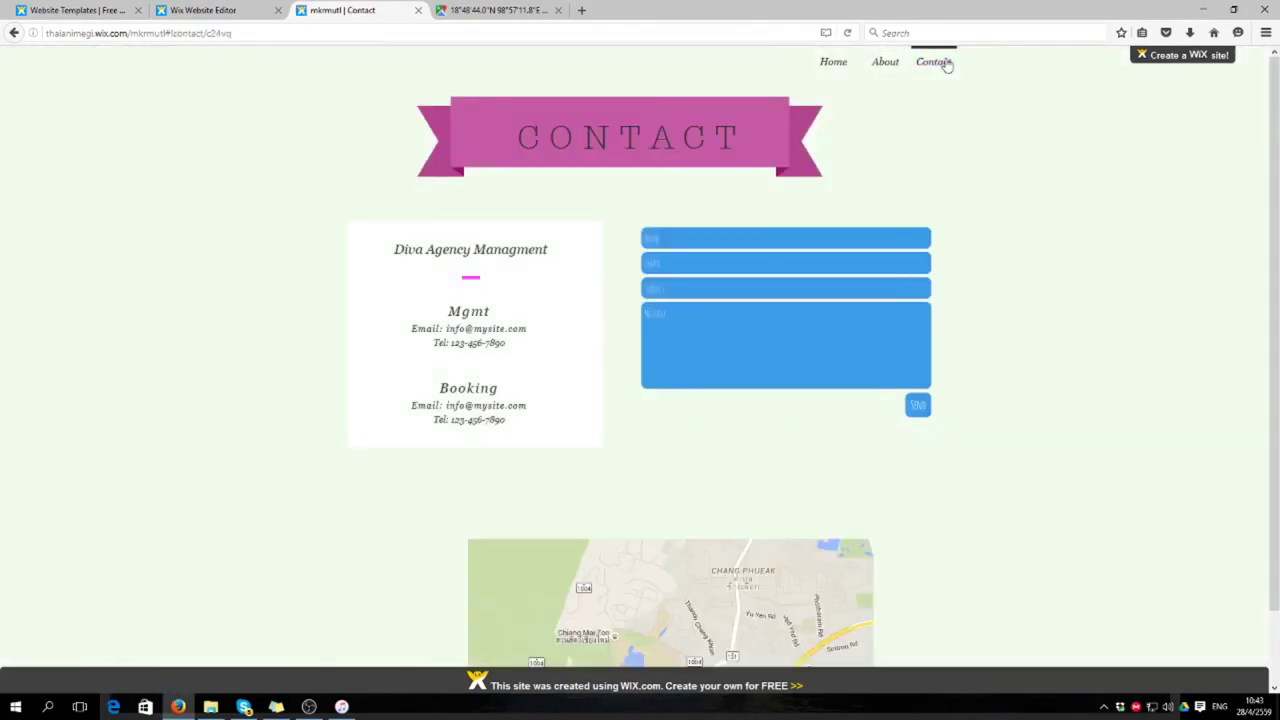
pyautogui.scroll(-2, 1031, 357)
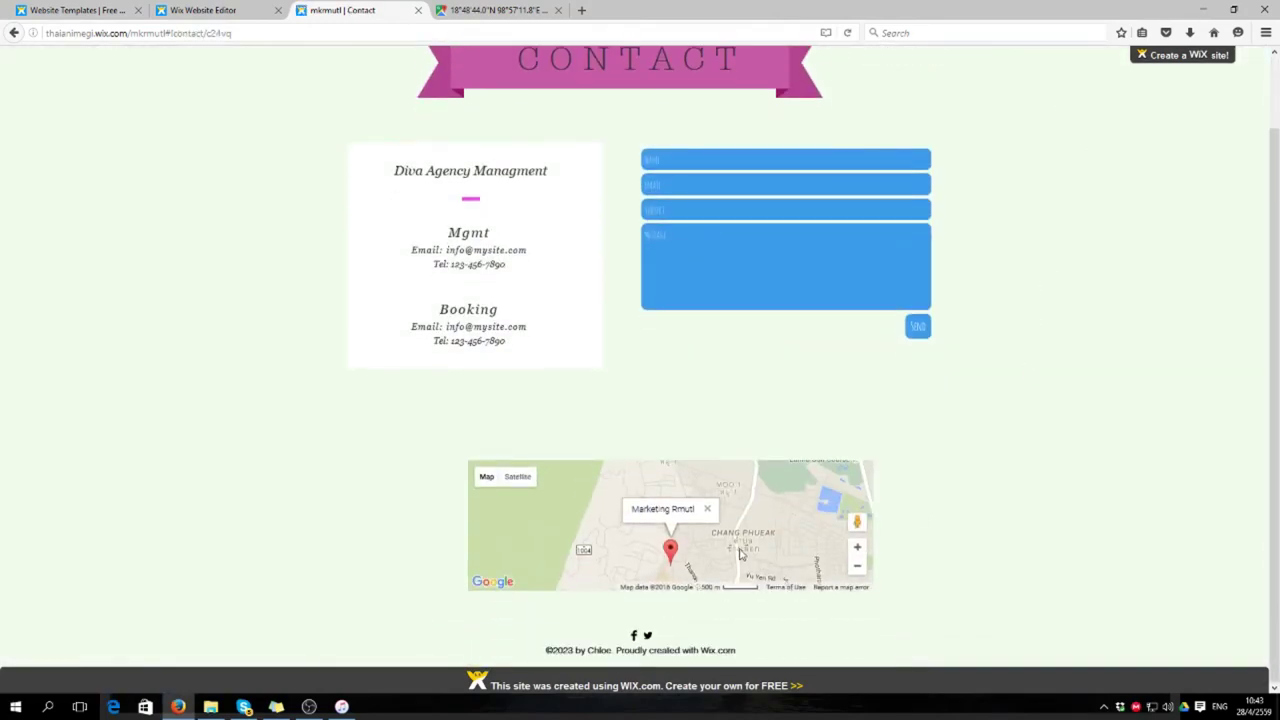
pyautogui.click(857, 566)
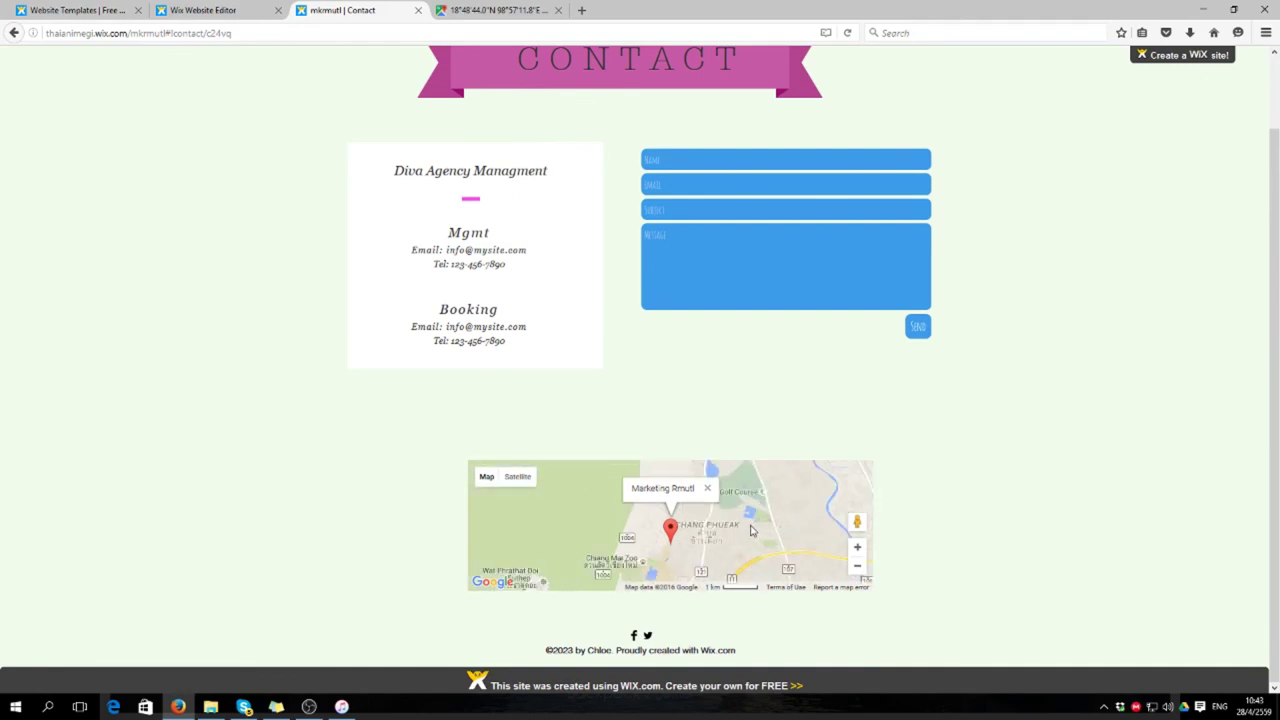
pyautogui.click(857, 548)
pyautogui.scroll(1, 630, 423)
pyautogui.scroll(-1, 613, 447)
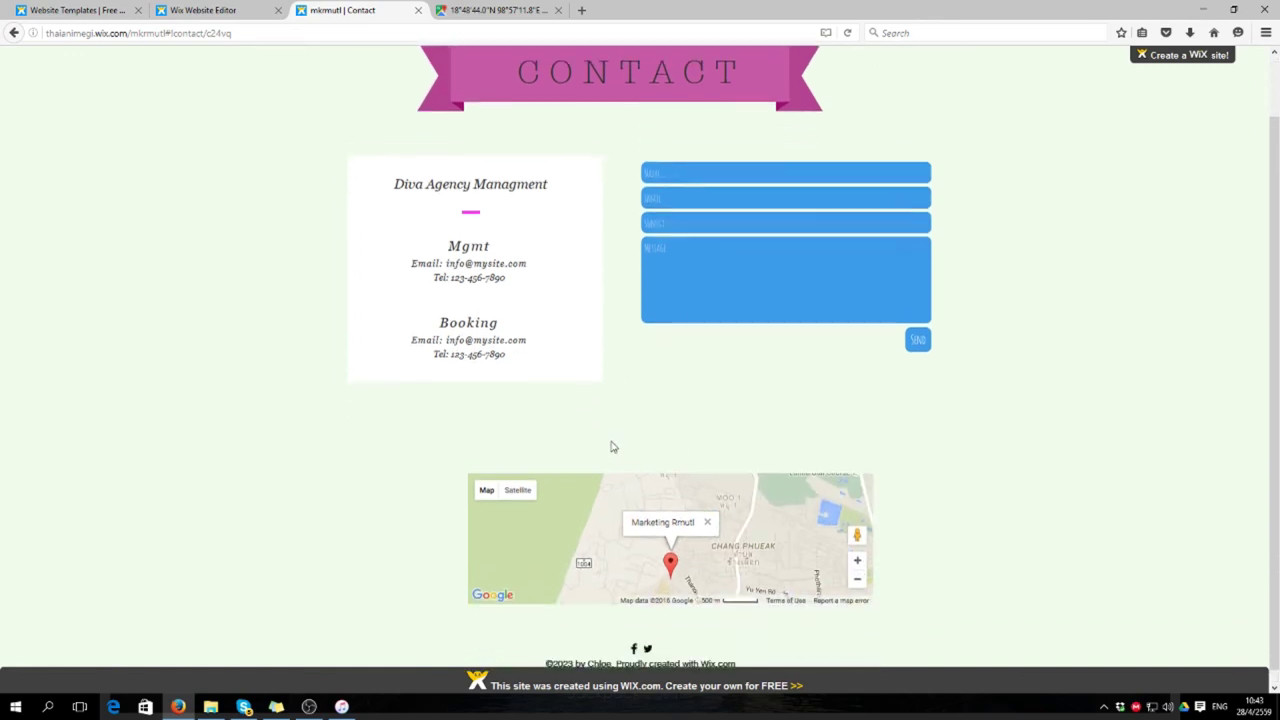
pyautogui.scroll(1, 613, 447)
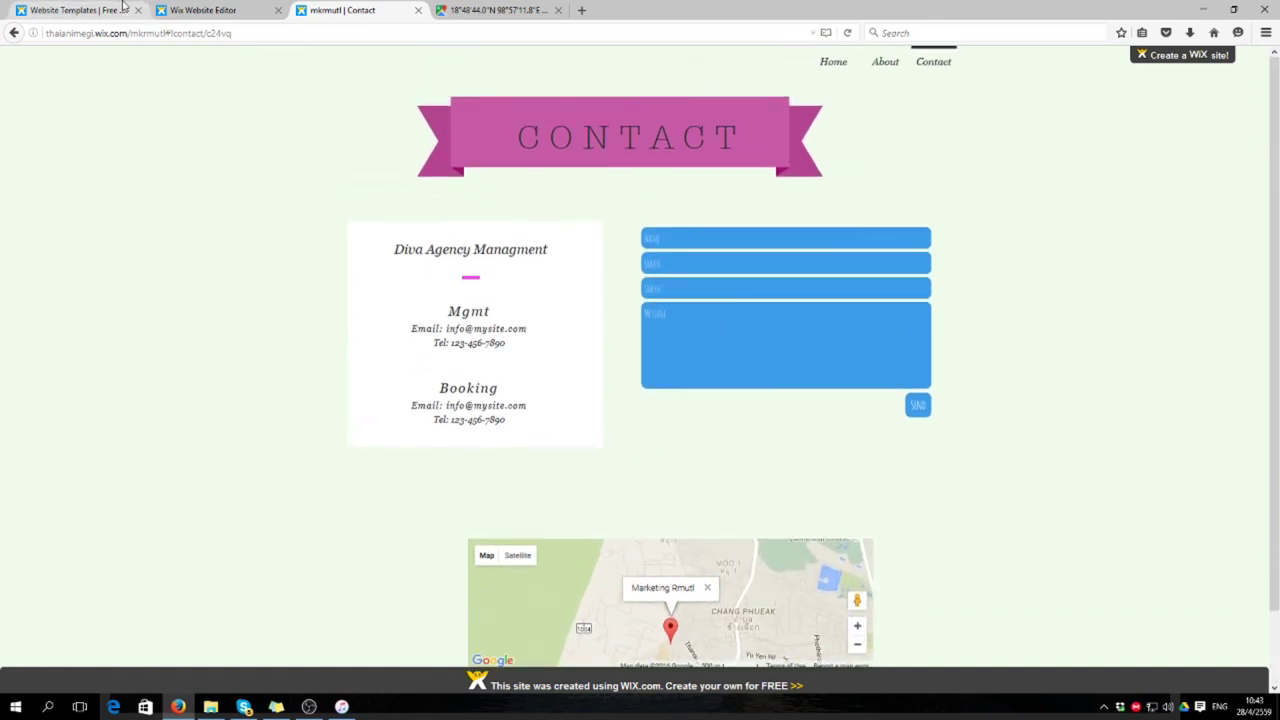
# Step: Return to the Wix editor, dismiss the publish confirmation and look over the Contact page
pyautogui.click(195, 14)
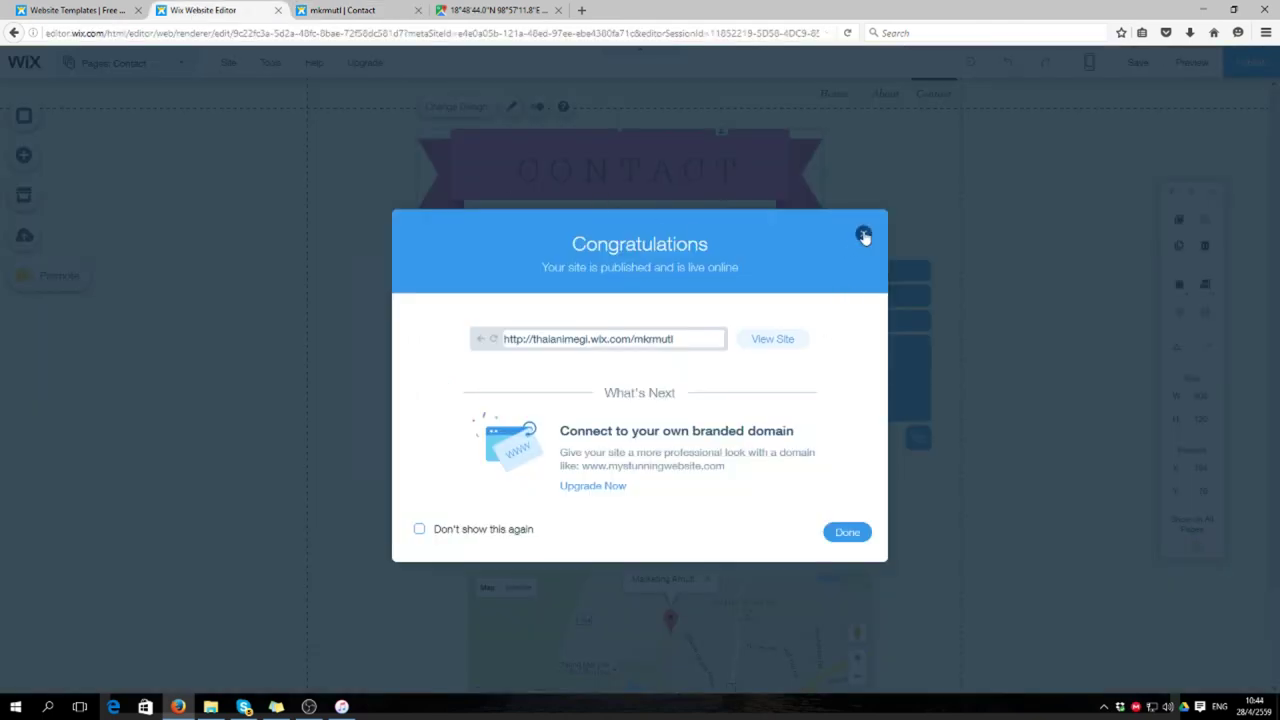
pyautogui.click(864, 236)
pyautogui.scroll(-2, 425, 431)
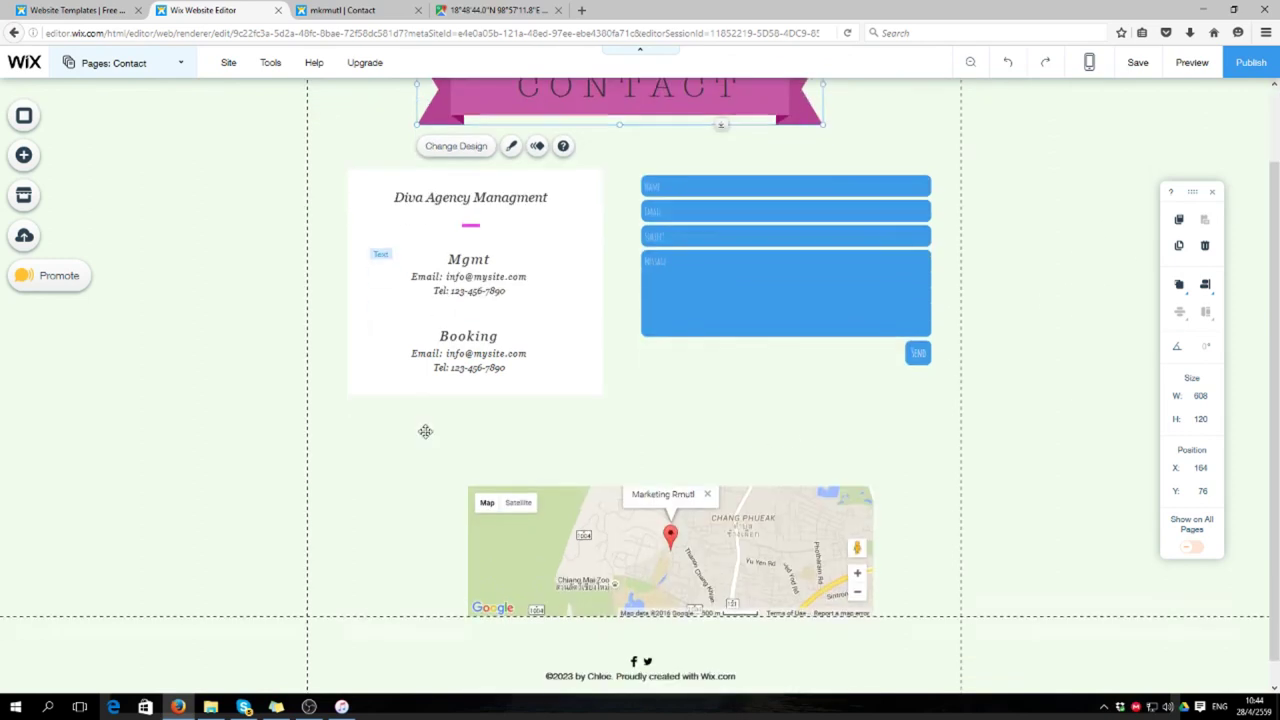
pyautogui.scroll(3, 250, 165)
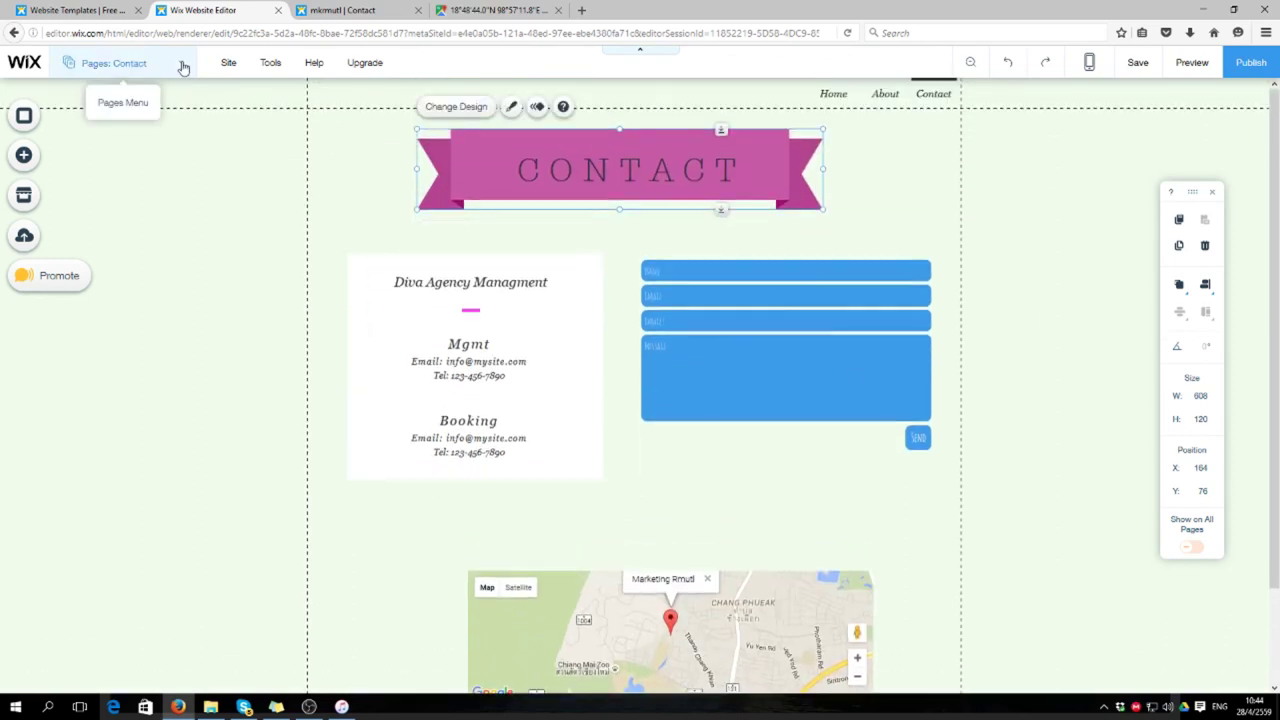
# Step: Switch the editor to the About page
pyautogui.click(183, 67)
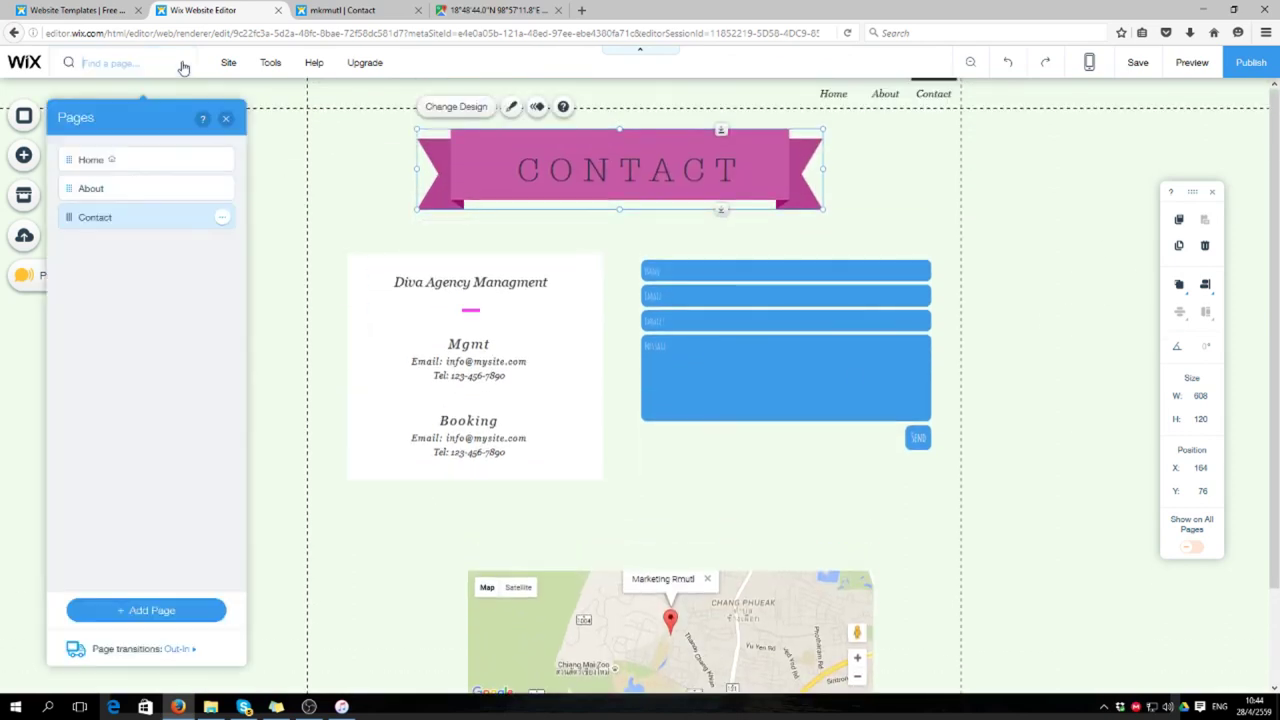
pyautogui.click(100, 189)
pyautogui.scroll(-1, 720, 474)
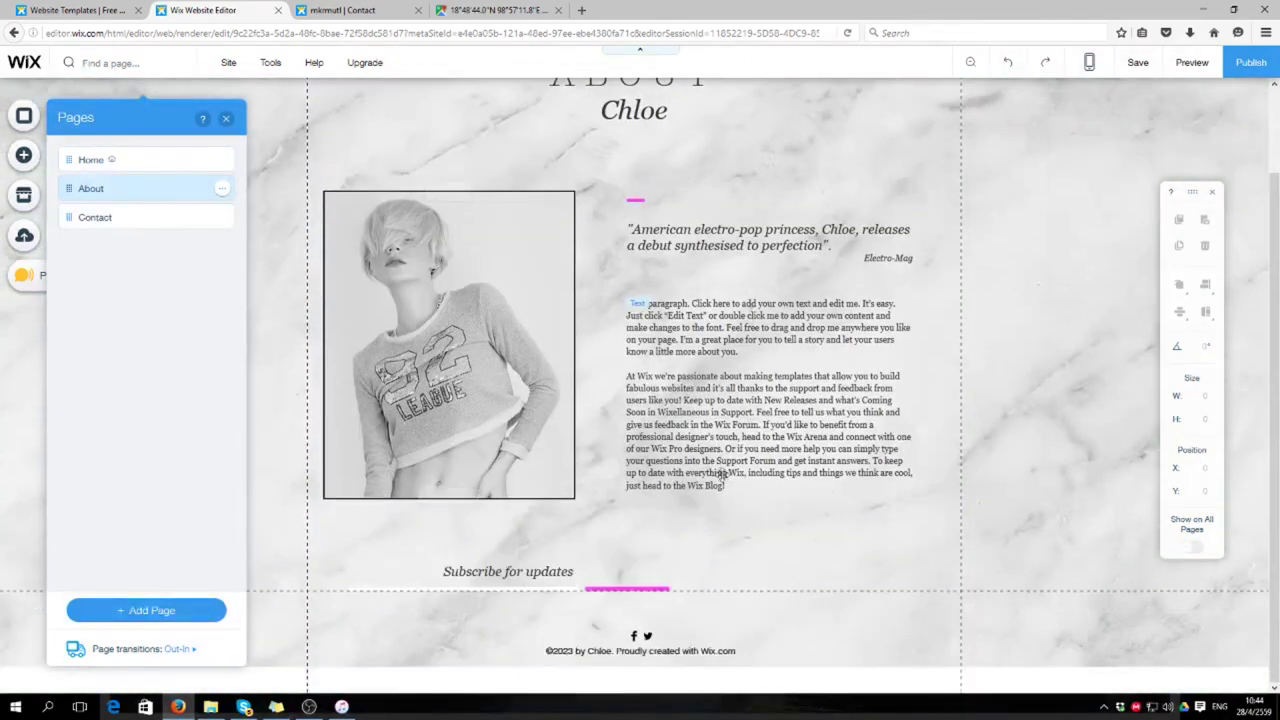
# Step: Look through the subscribe form's settings, including Signup Form, Popup, Style & Colors and Welcome Email, and close them
pyautogui.click(497, 596)
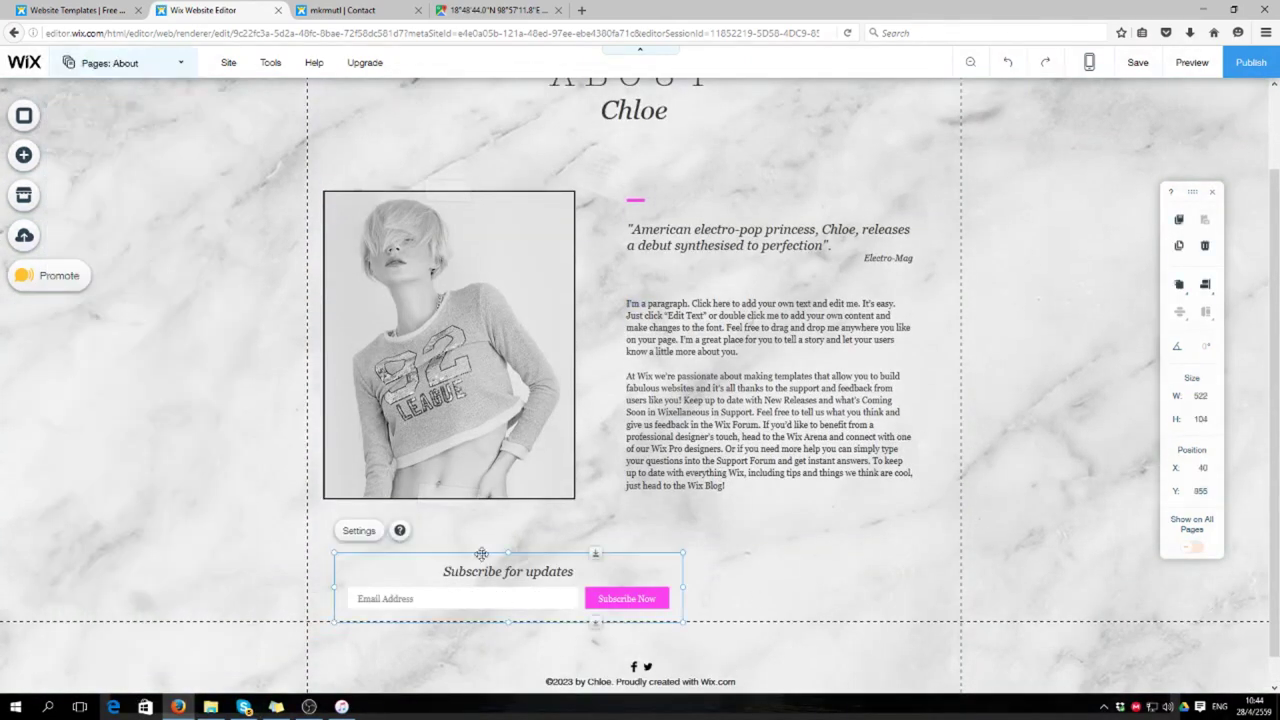
pyautogui.click(366, 534)
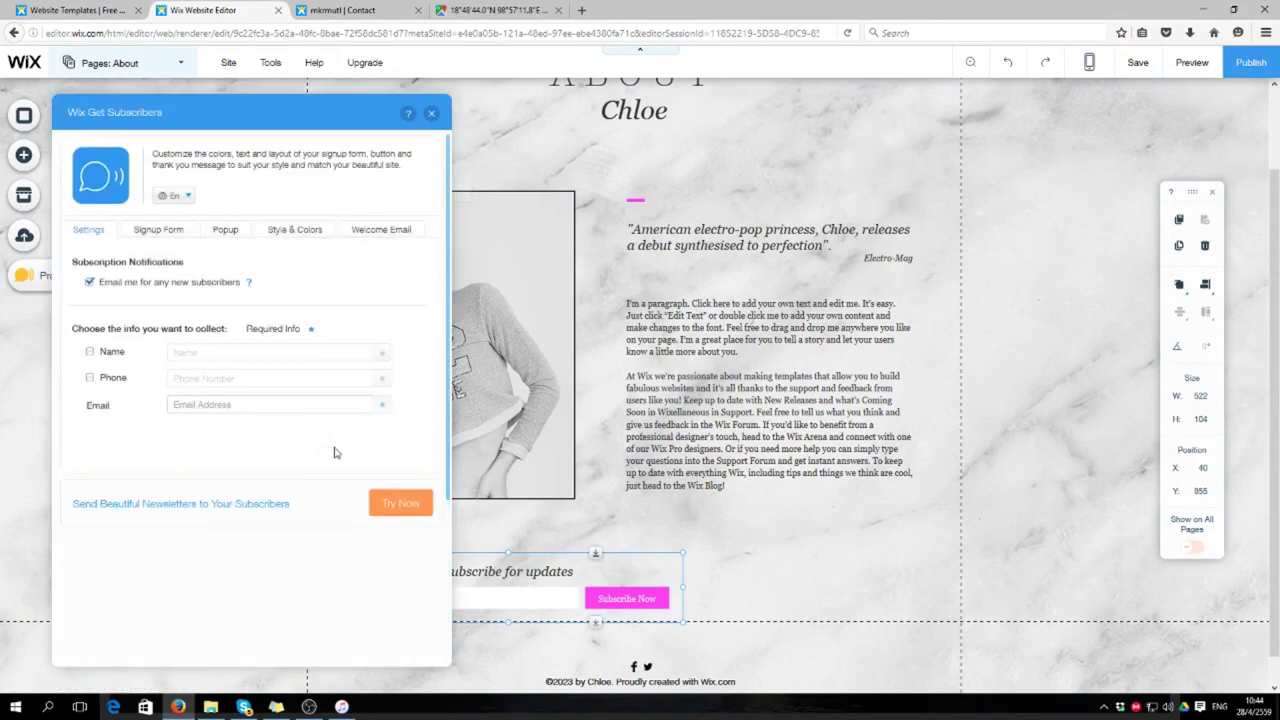
pyautogui.click(158, 231)
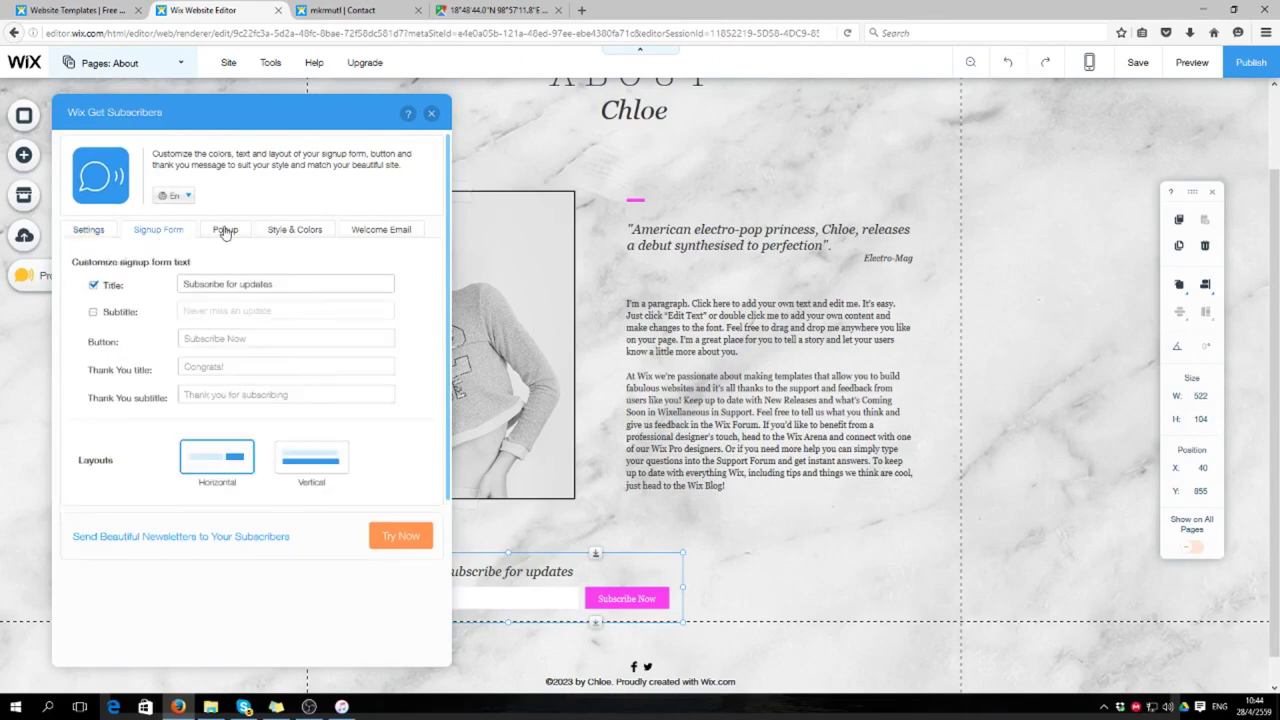
pyautogui.click(225, 232)
pyautogui.click(276, 232)
pyautogui.click(350, 233)
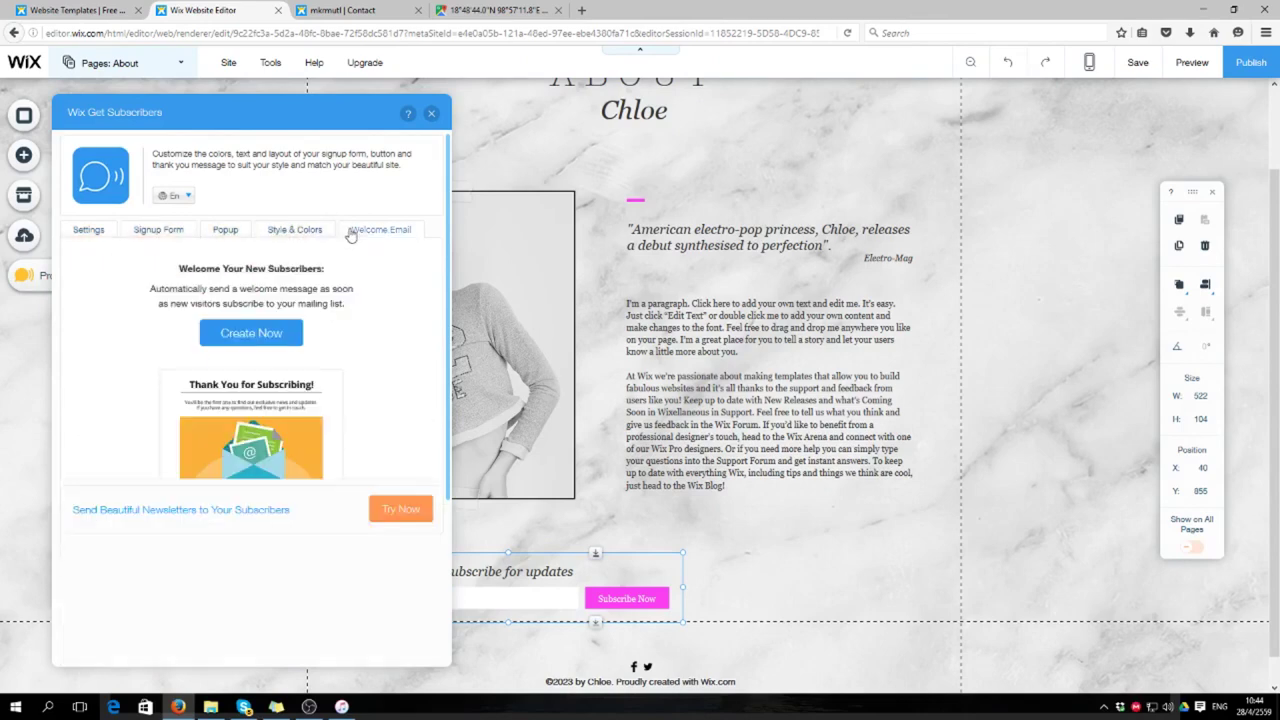
pyautogui.click(431, 113)
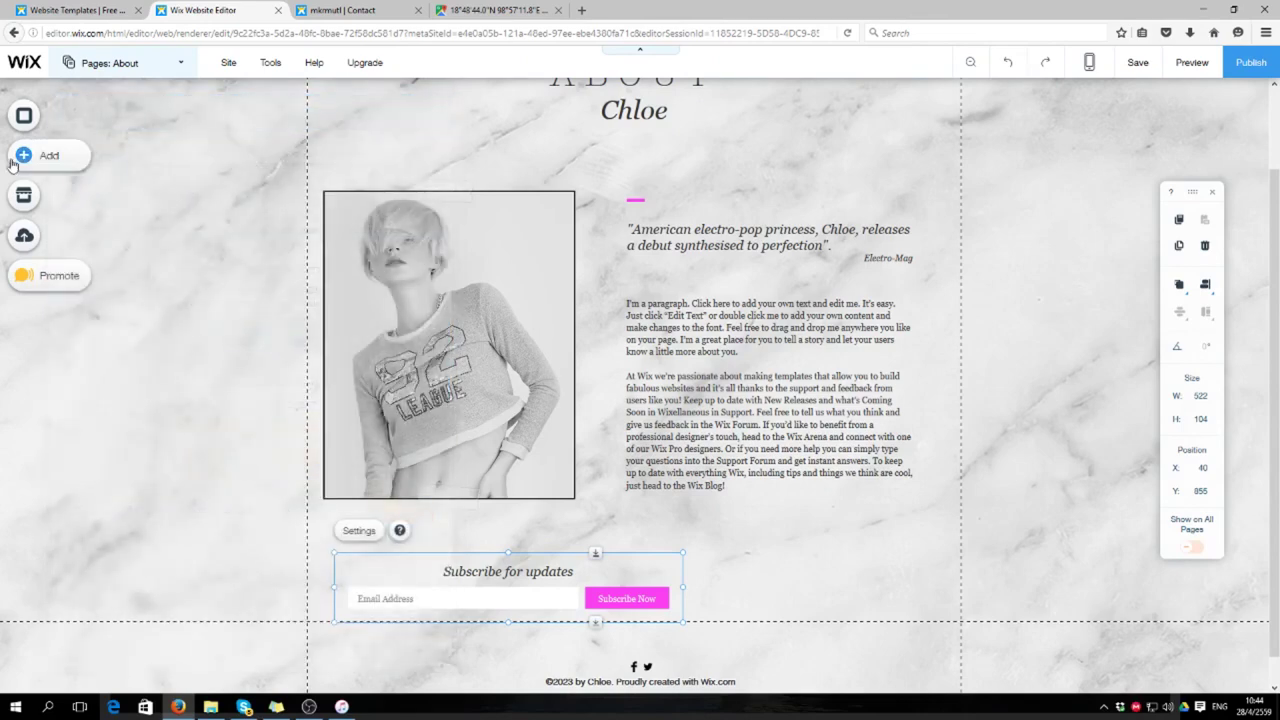
# Step: Add the social bar with coloured square icons below the About page's paragraph text, at about X 619, Y 790
pyautogui.click(14, 160)
pyautogui.click(97, 14)
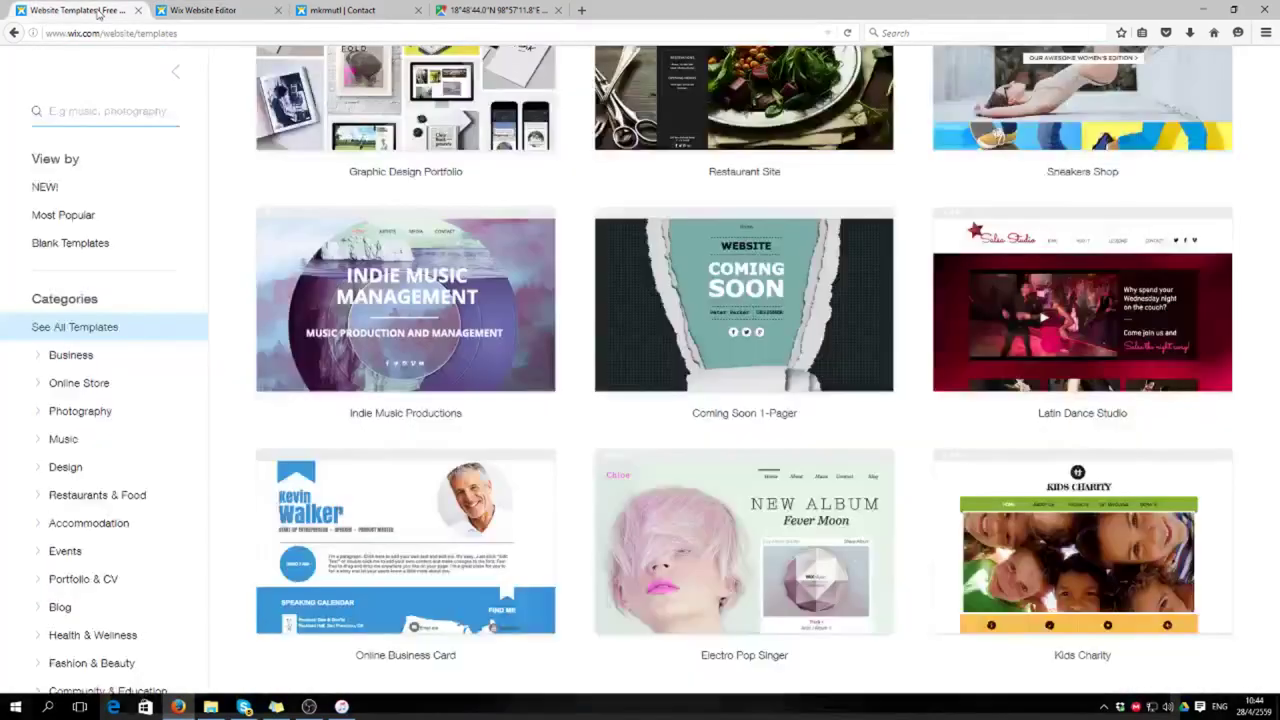
pyautogui.scroll(5, 192, 135)
pyautogui.click(203, 10)
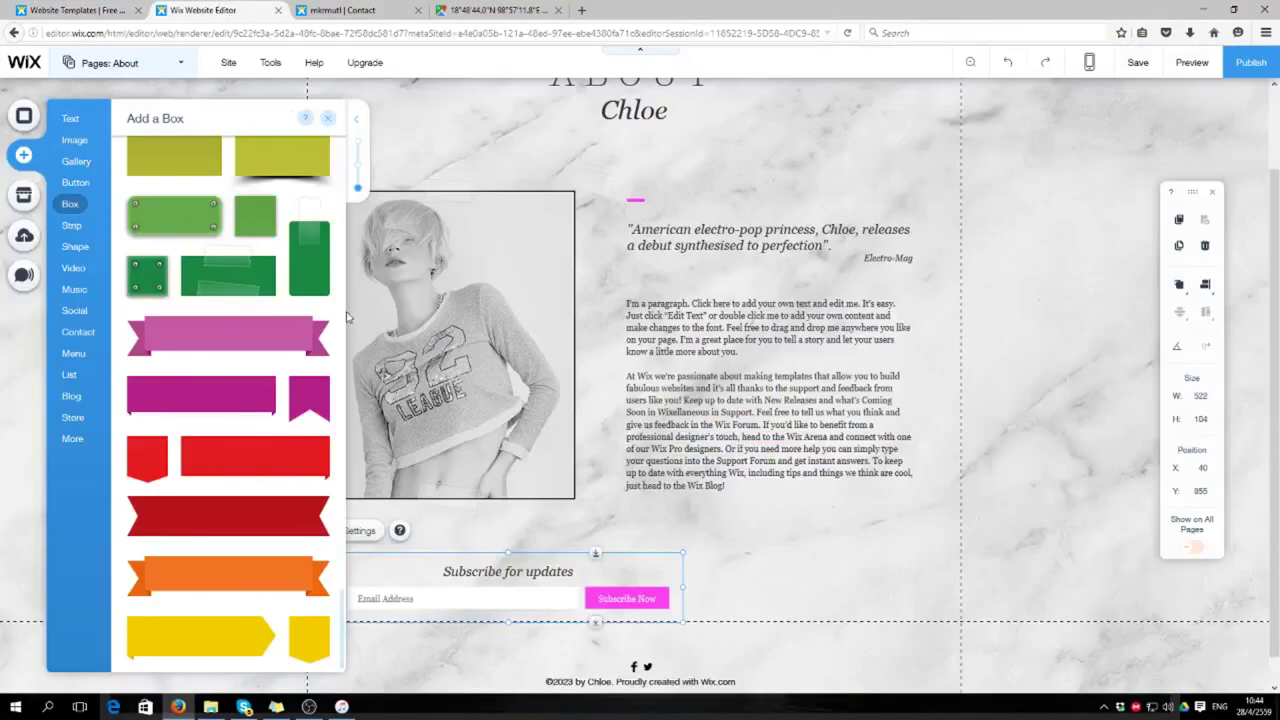
pyautogui.scroll(1, 347, 318)
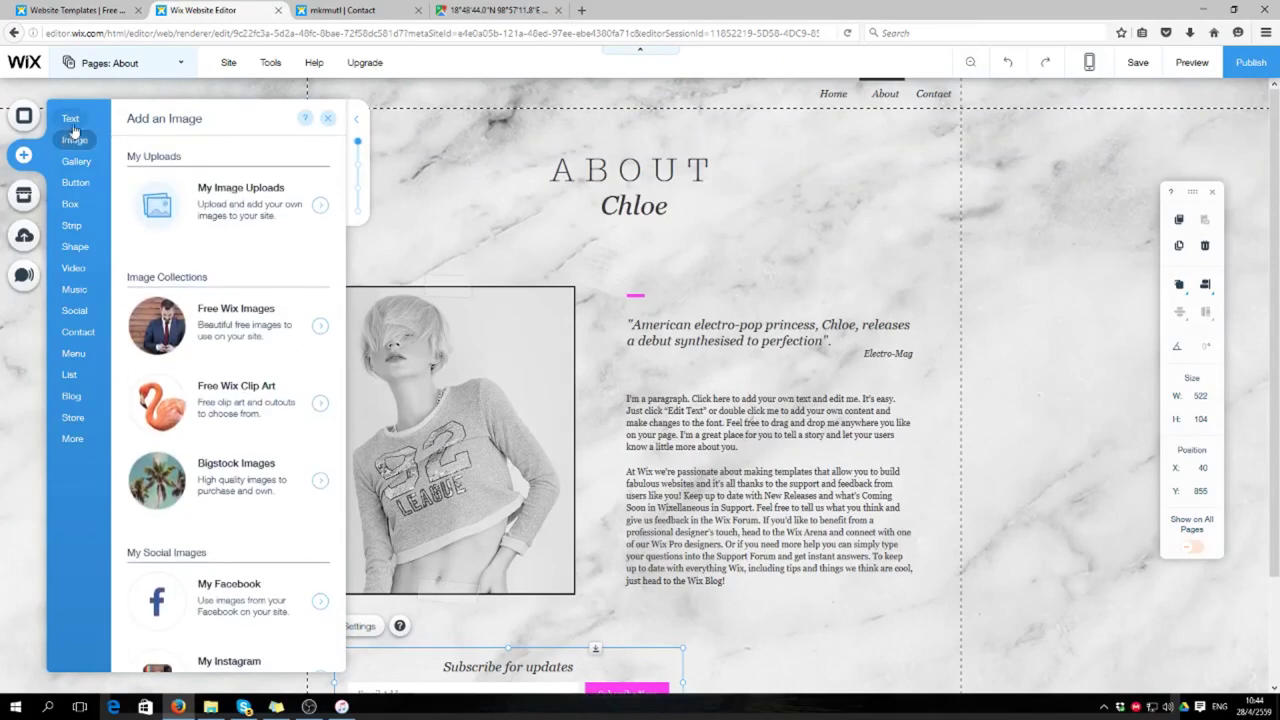
pyautogui.moveTo(74, 310)
pyautogui.scroll(-4, 244, 383)
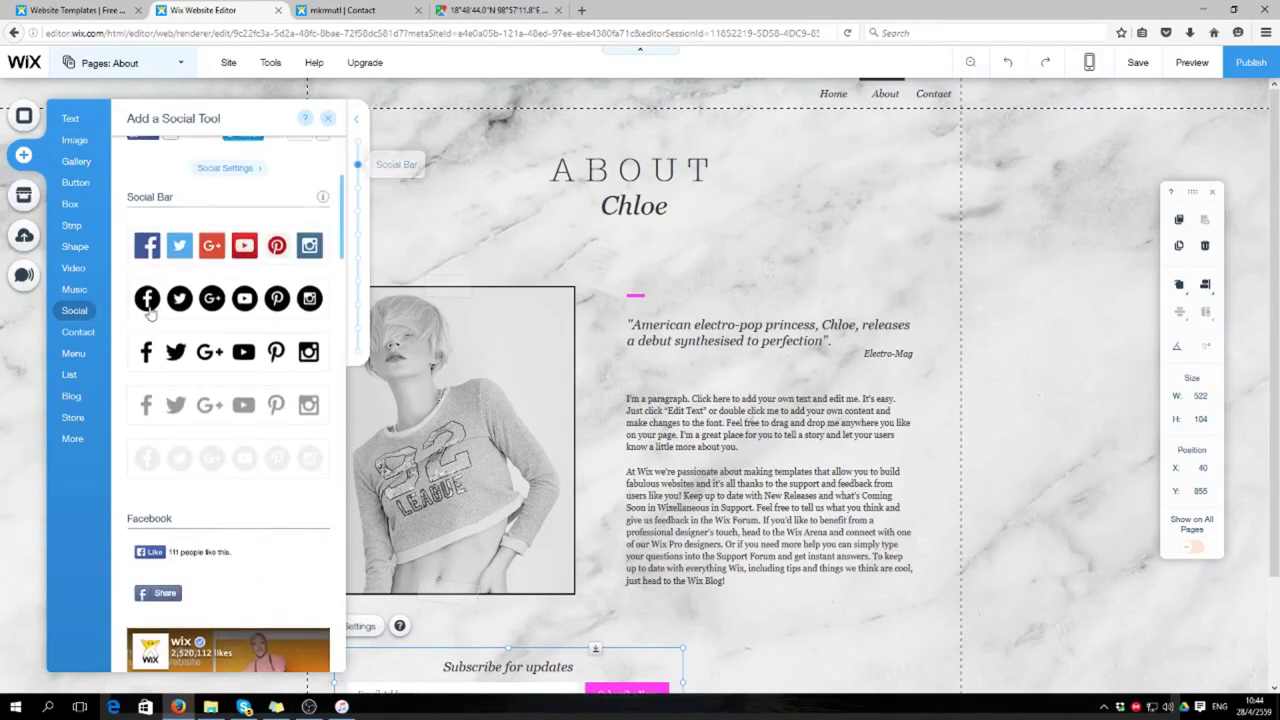
pyautogui.scroll(3, 146, 262)
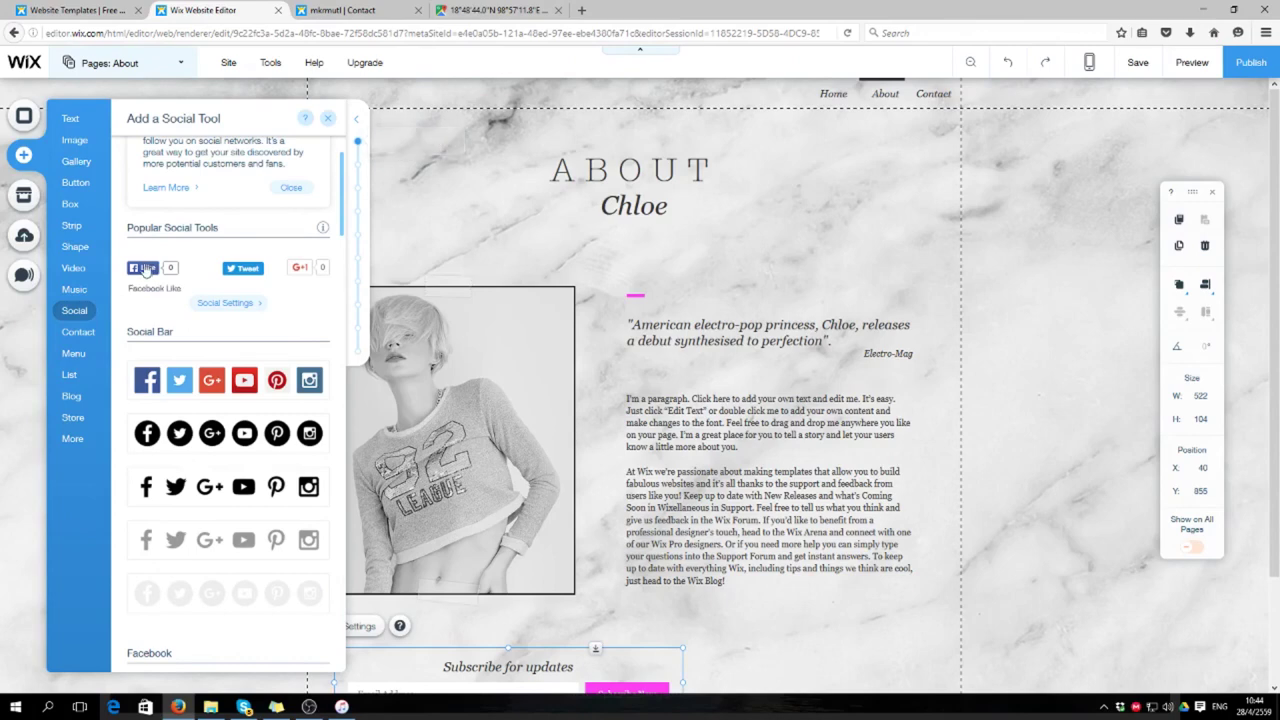
pyautogui.scroll(-1, 236, 278)
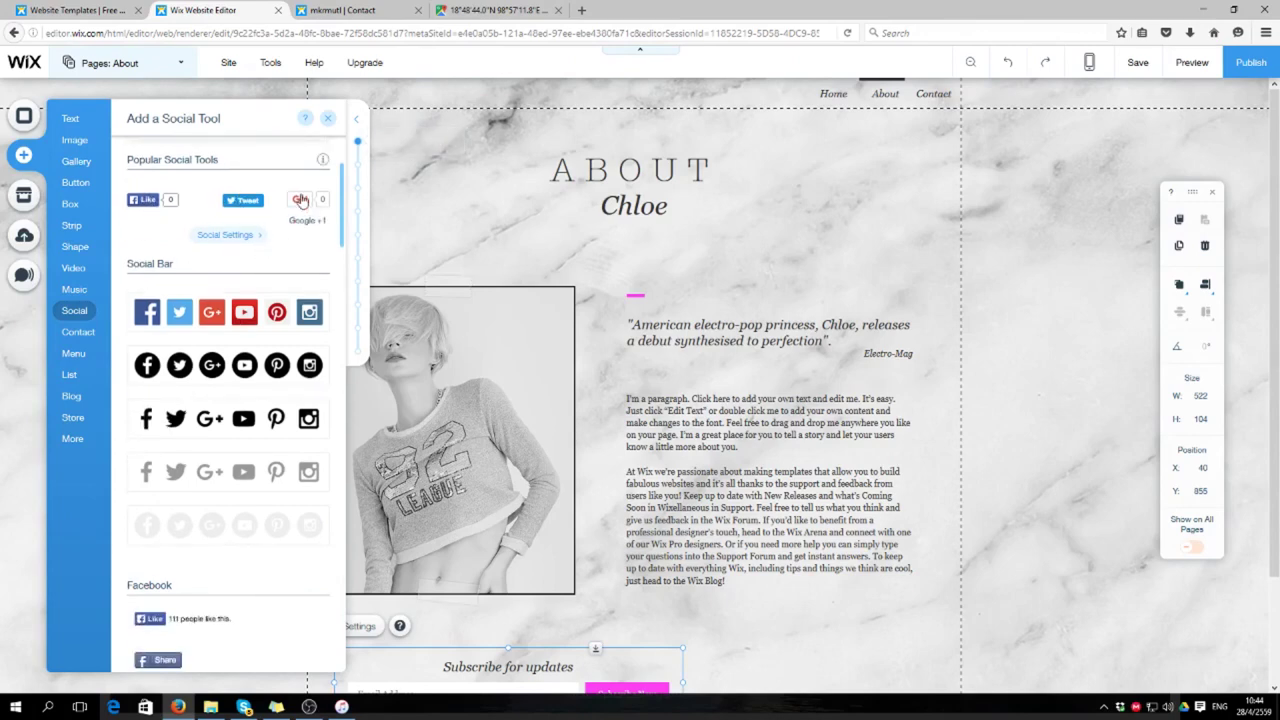
pyautogui.scroll(-2, 309, 230)
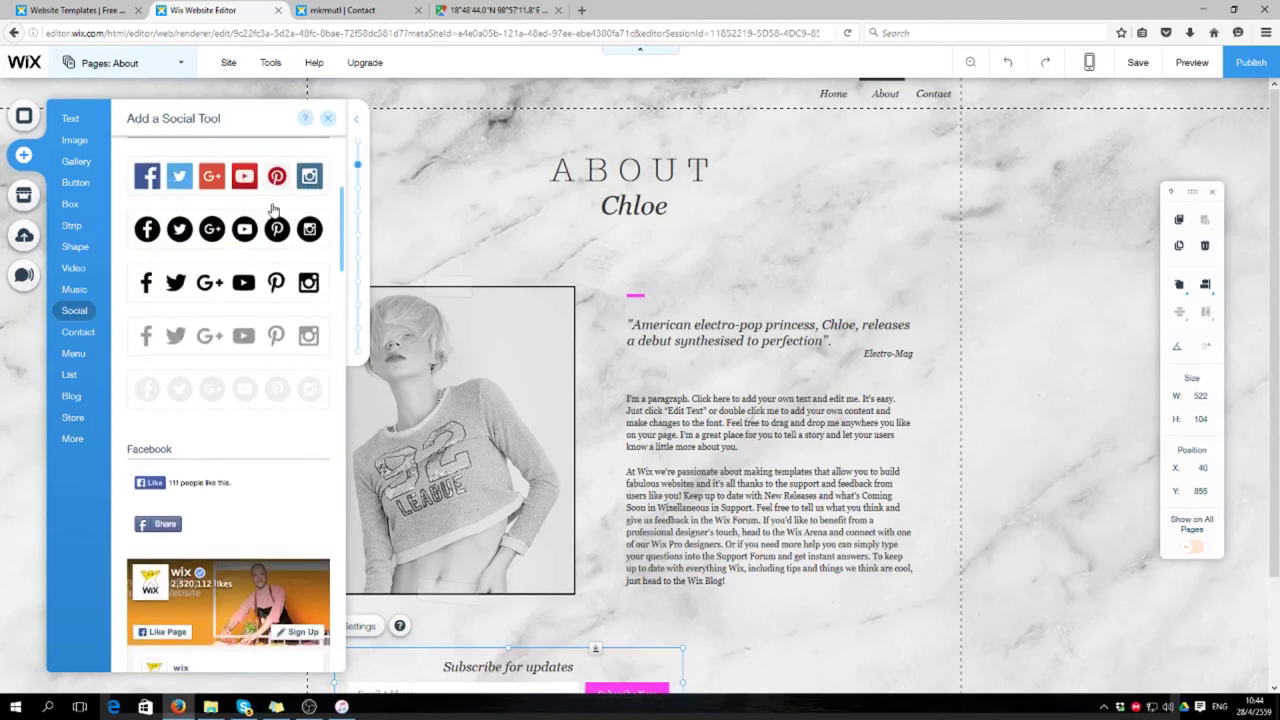
pyautogui.scroll(-2, 250, 330)
pyautogui.scroll(2, 229, 380)
pyautogui.scroll(-7, 277, 414)
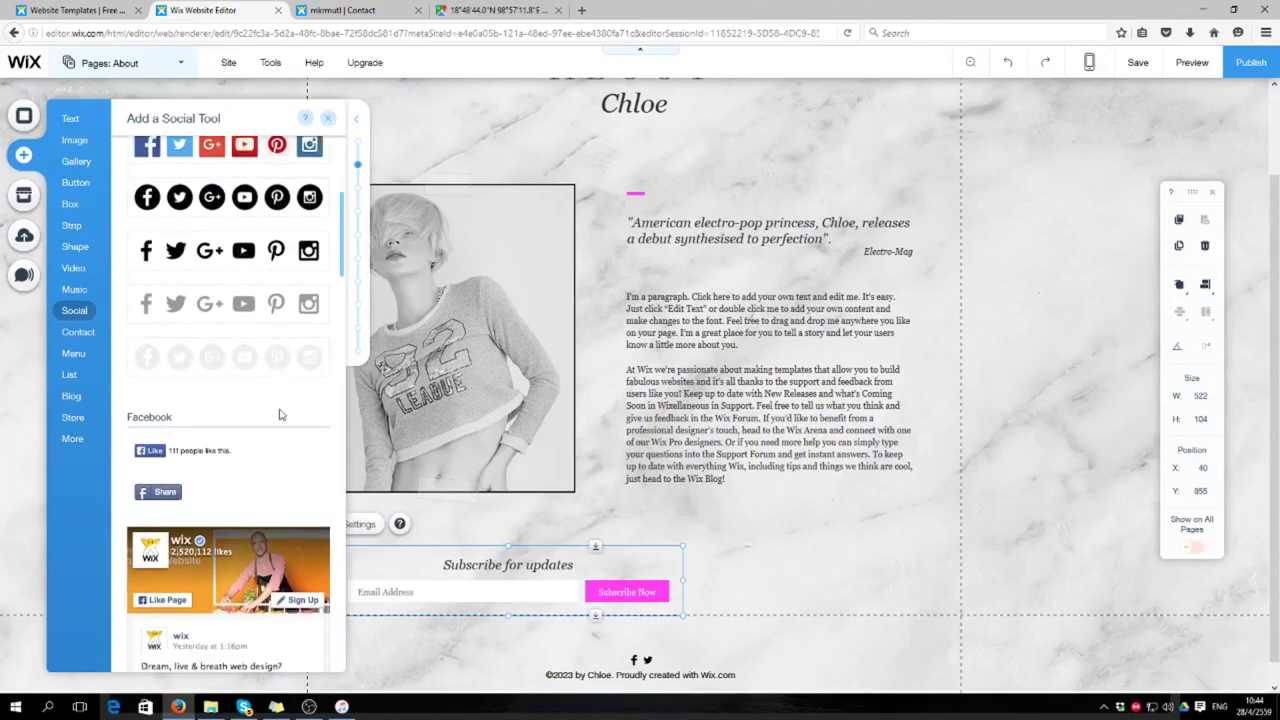
pyautogui.scroll(8, 296, 271)
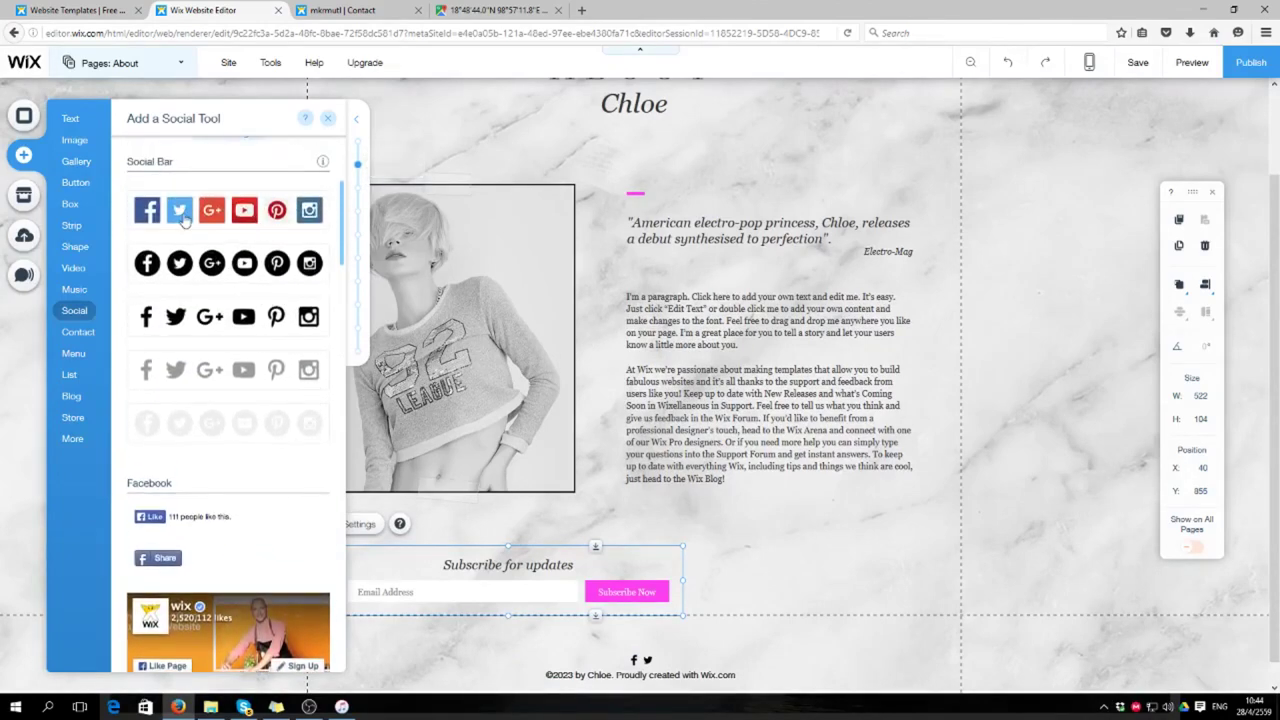
pyautogui.moveTo(608, 325); pyautogui.dragTo(774, 518)
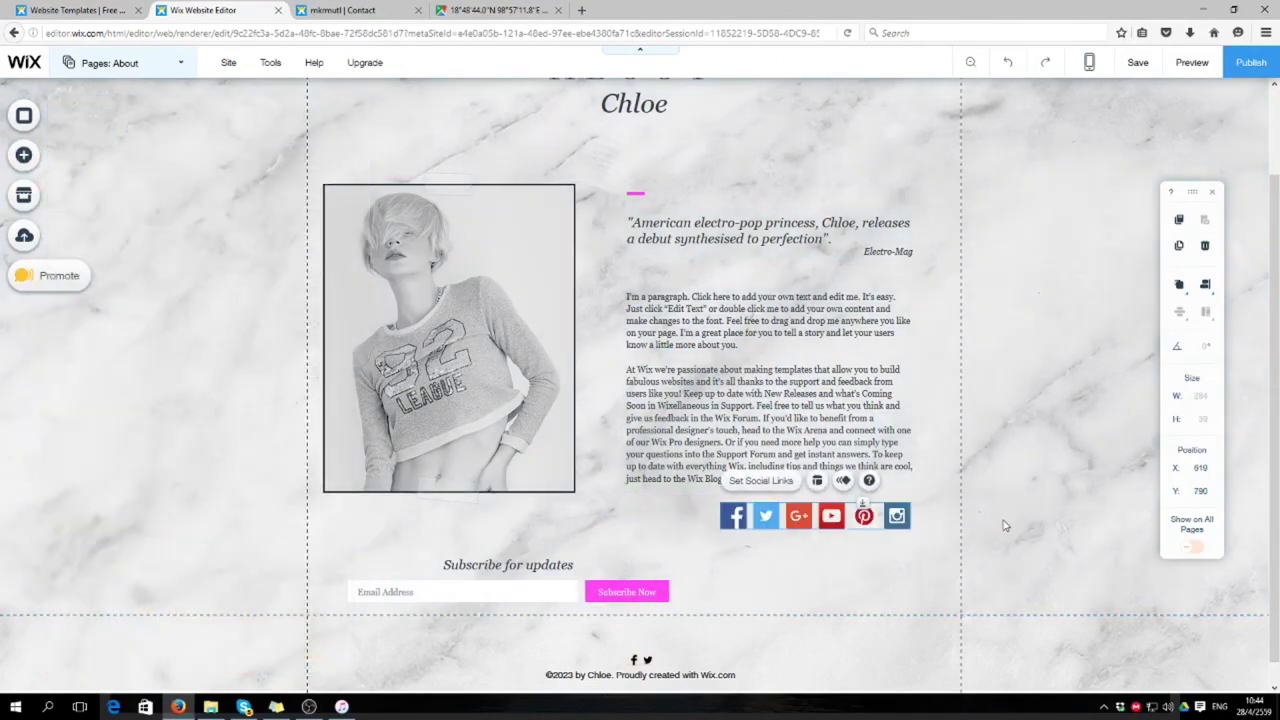
pyautogui.click(772, 565)
pyautogui.click(765, 515)
pyautogui.click(755, 480)
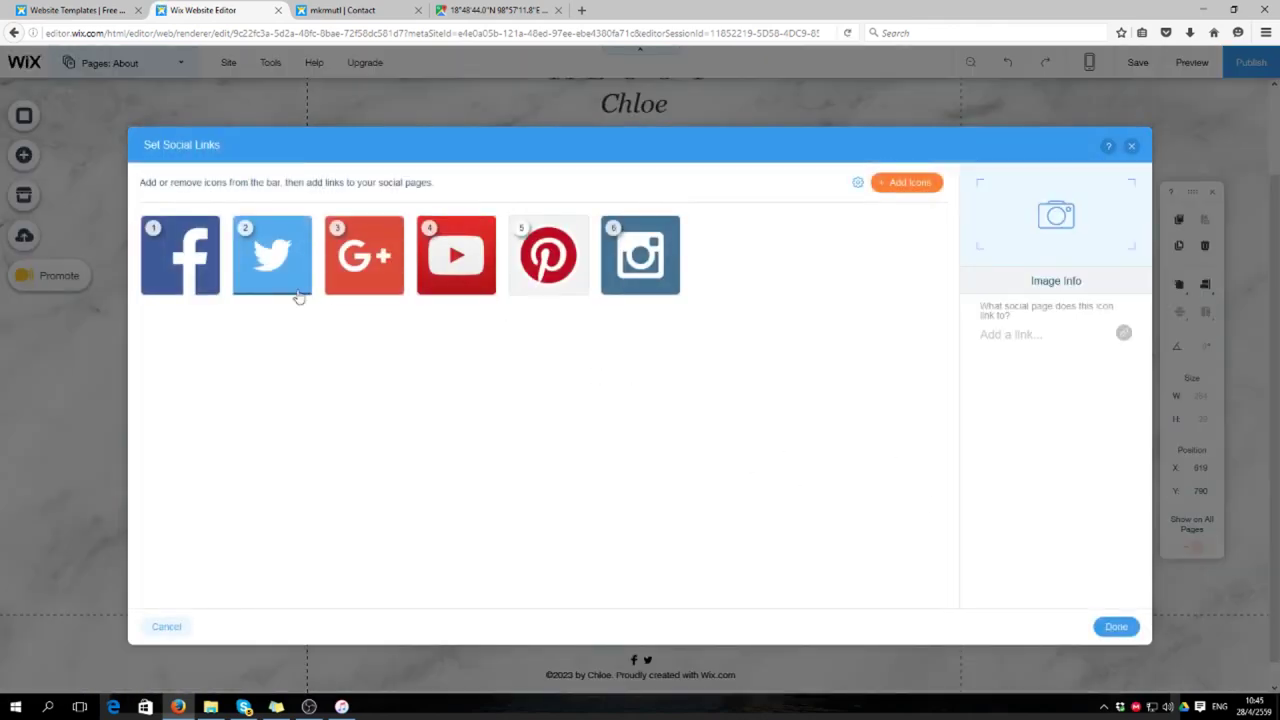
pyautogui.click(199, 272)
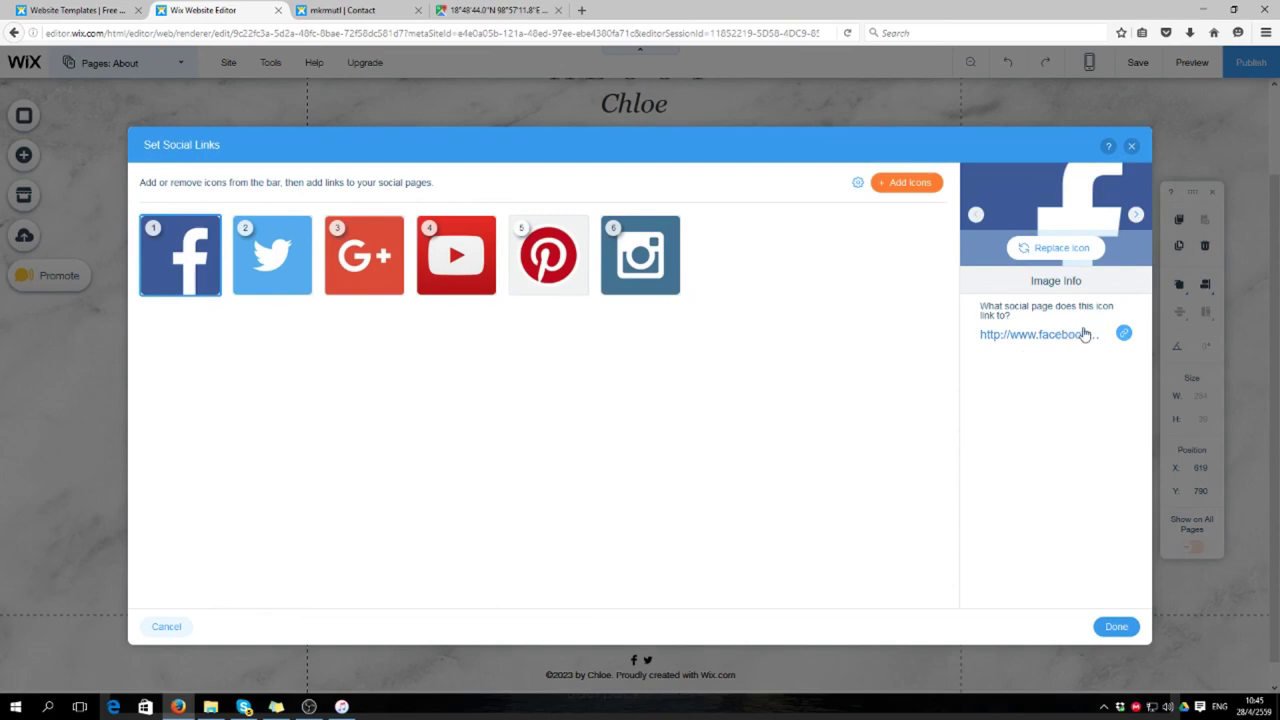
pyautogui.click(1124, 334)
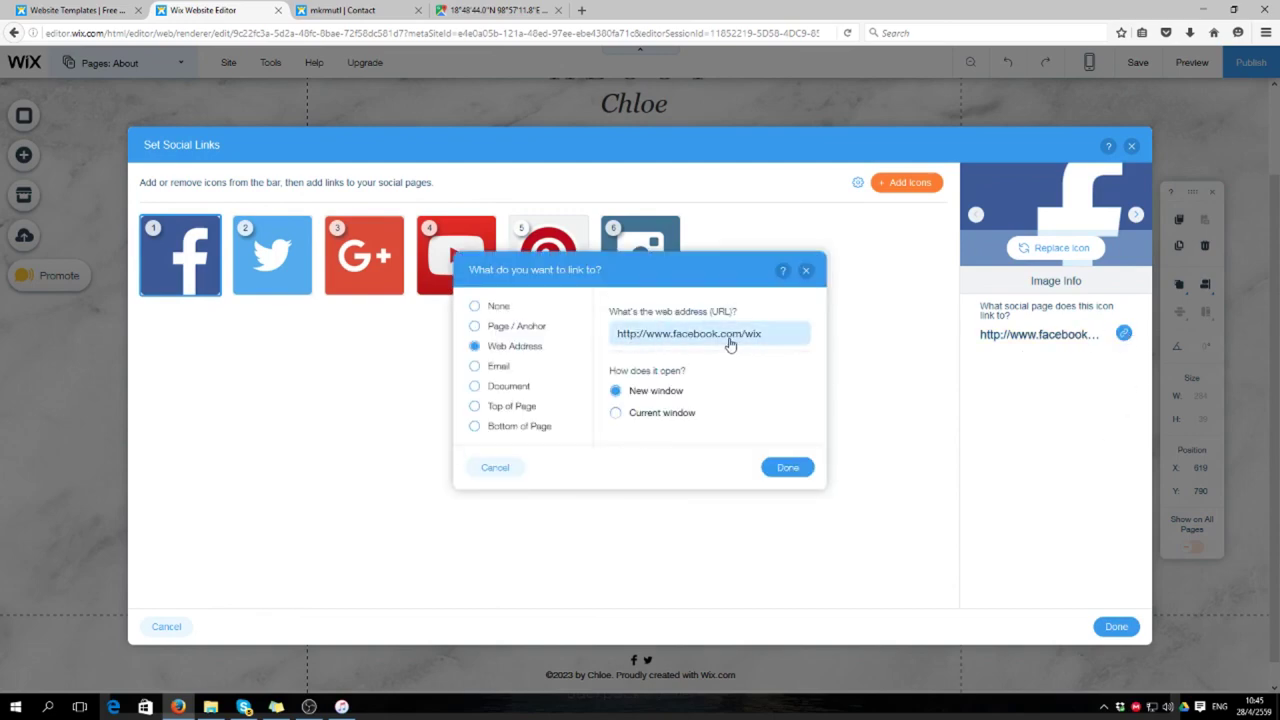
pyautogui.click(767, 336)
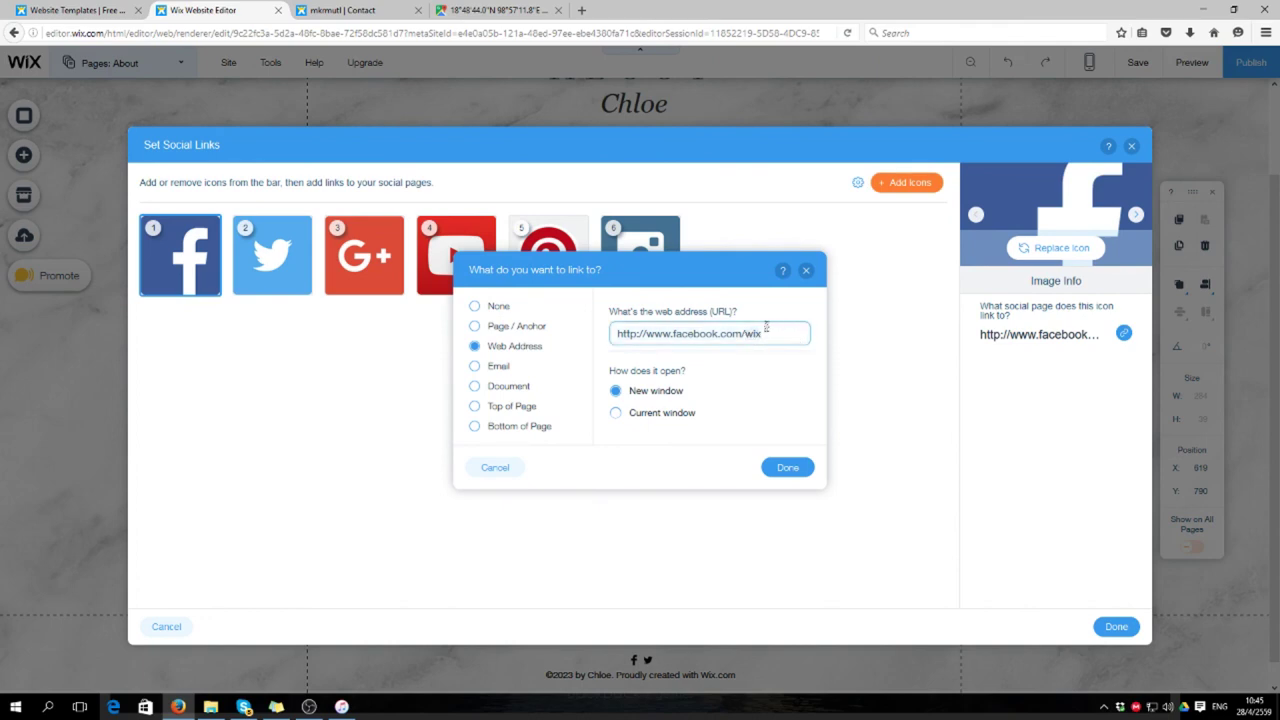
pyautogui.click(790, 472)
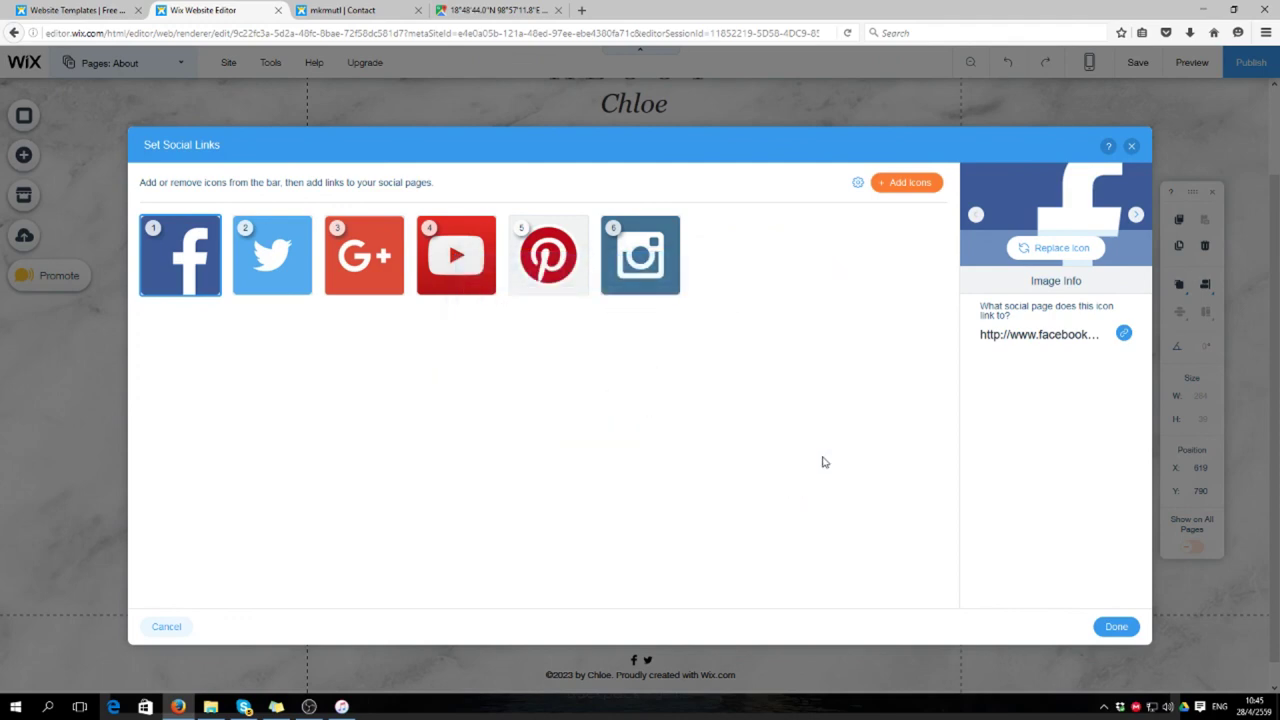
# Step: Look through the web addresses set for the Twitter, Google+, YouTube, Pinterest and Instagram icons of the social bar
pyautogui.click(253, 271)
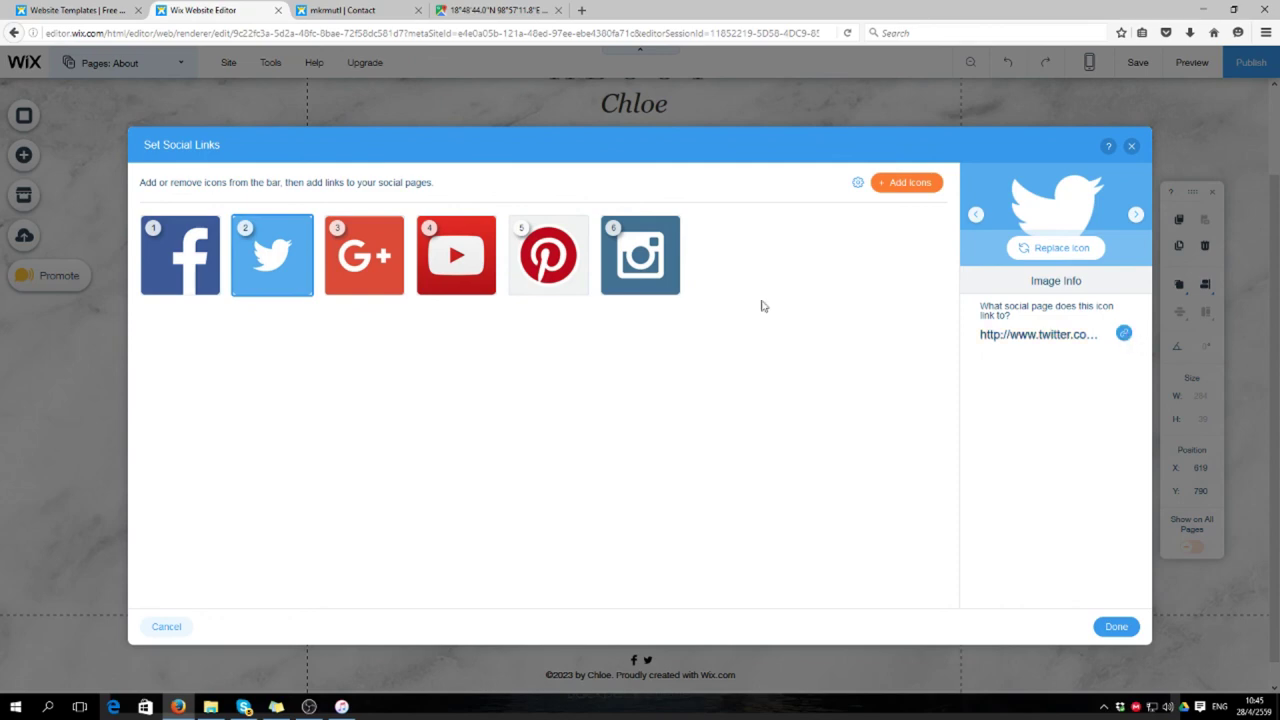
pyautogui.click(380, 255)
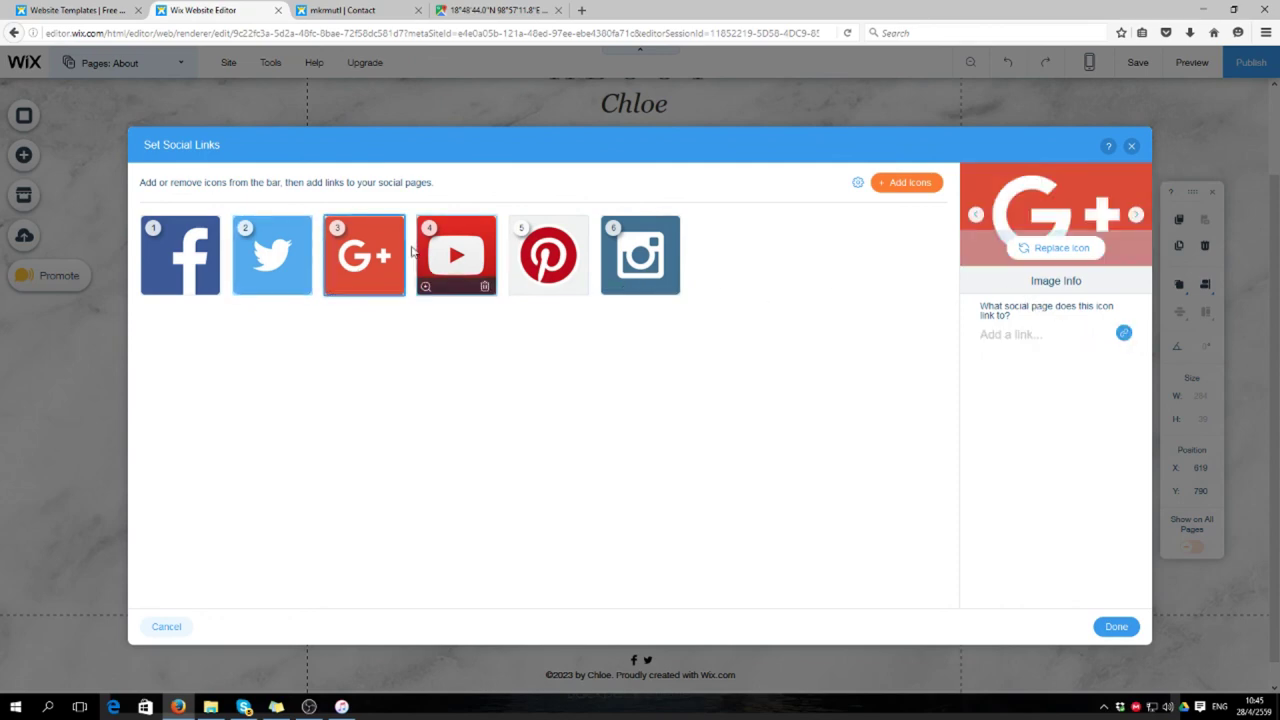
pyautogui.click(456, 255)
pyautogui.click(548, 255)
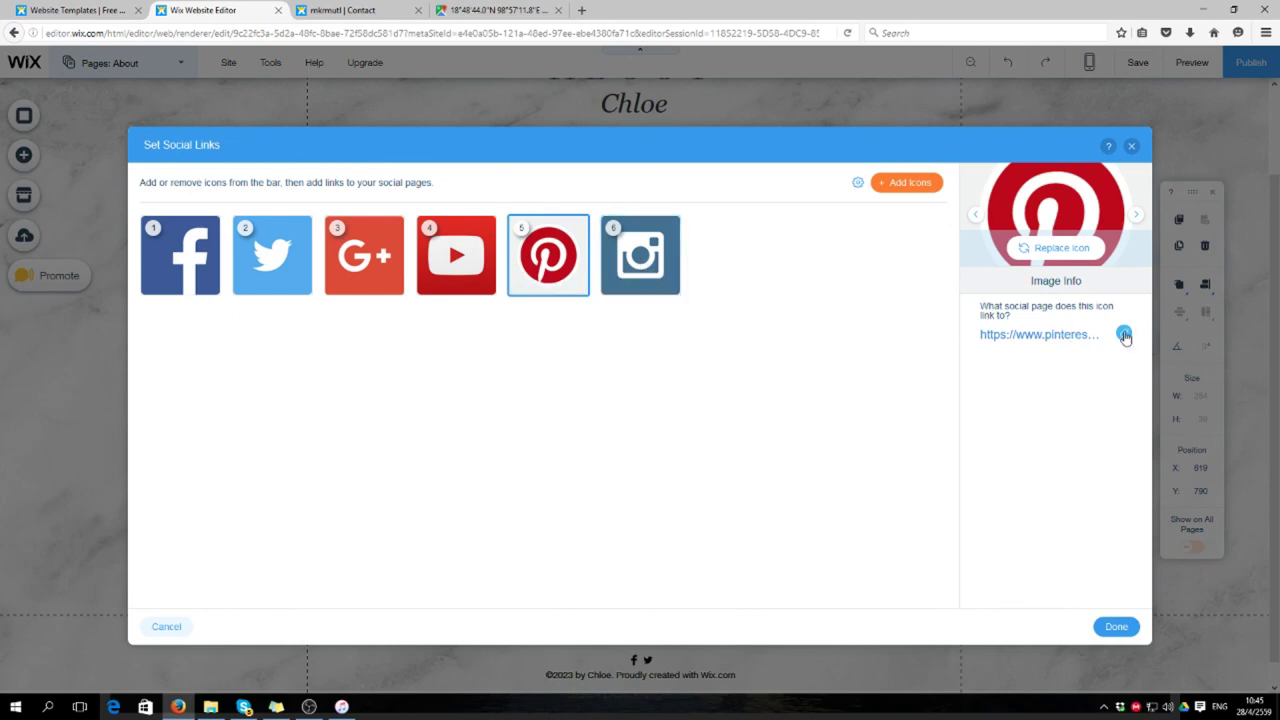
pyautogui.click(645, 249)
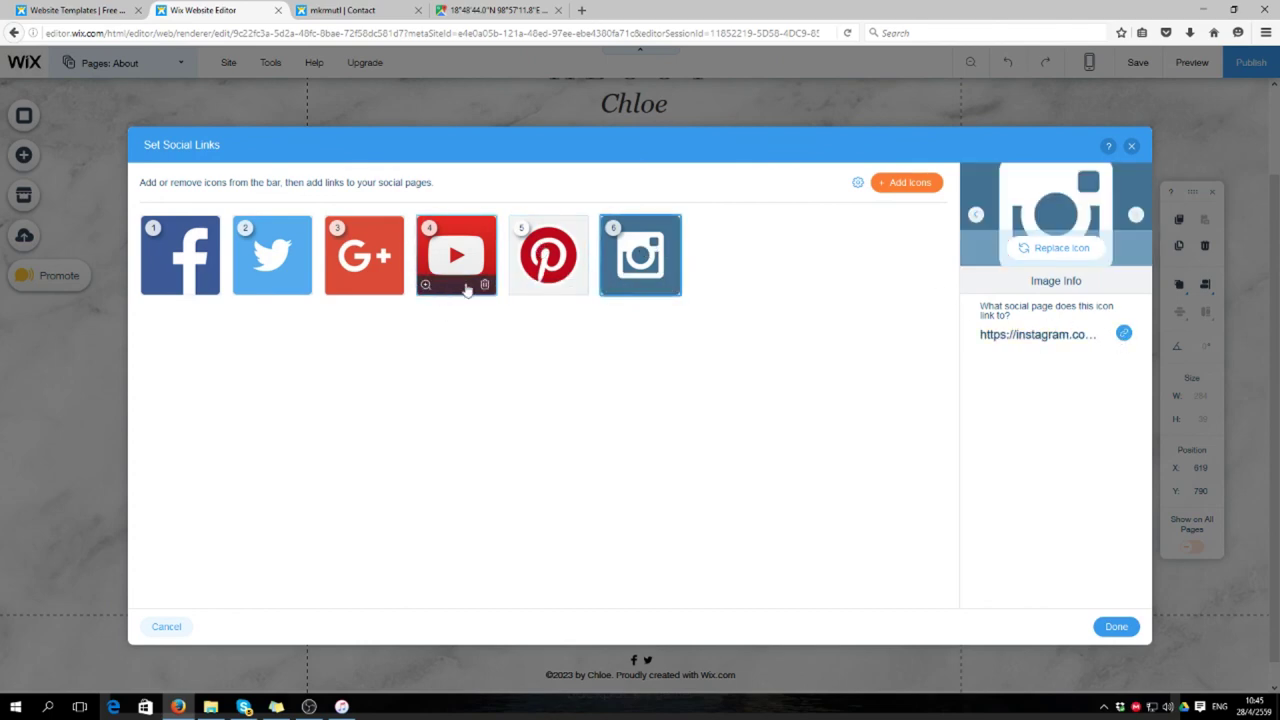
# Step: Remove the Pinterest and Google+ icons from the social bar and move the bar to about X 722, Y 783
pyautogui.moveTo(523, 277); pyautogui.dragTo(577, 262)
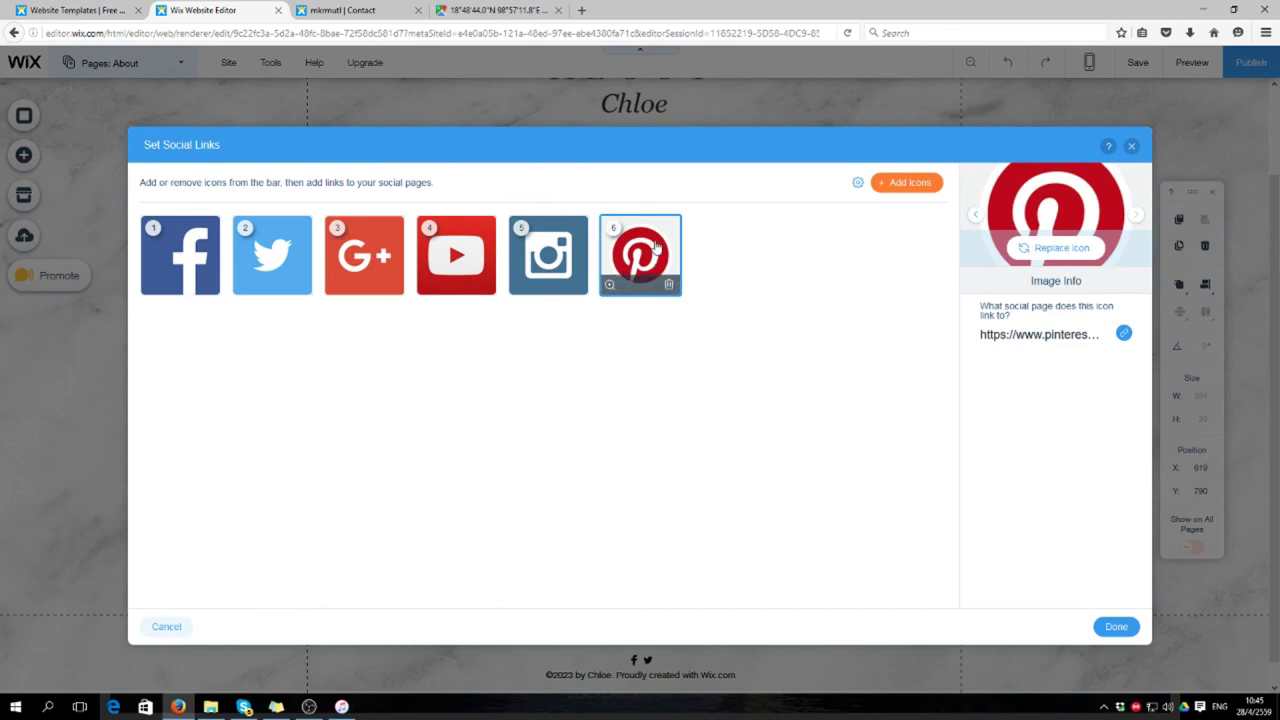
pyautogui.click(669, 285)
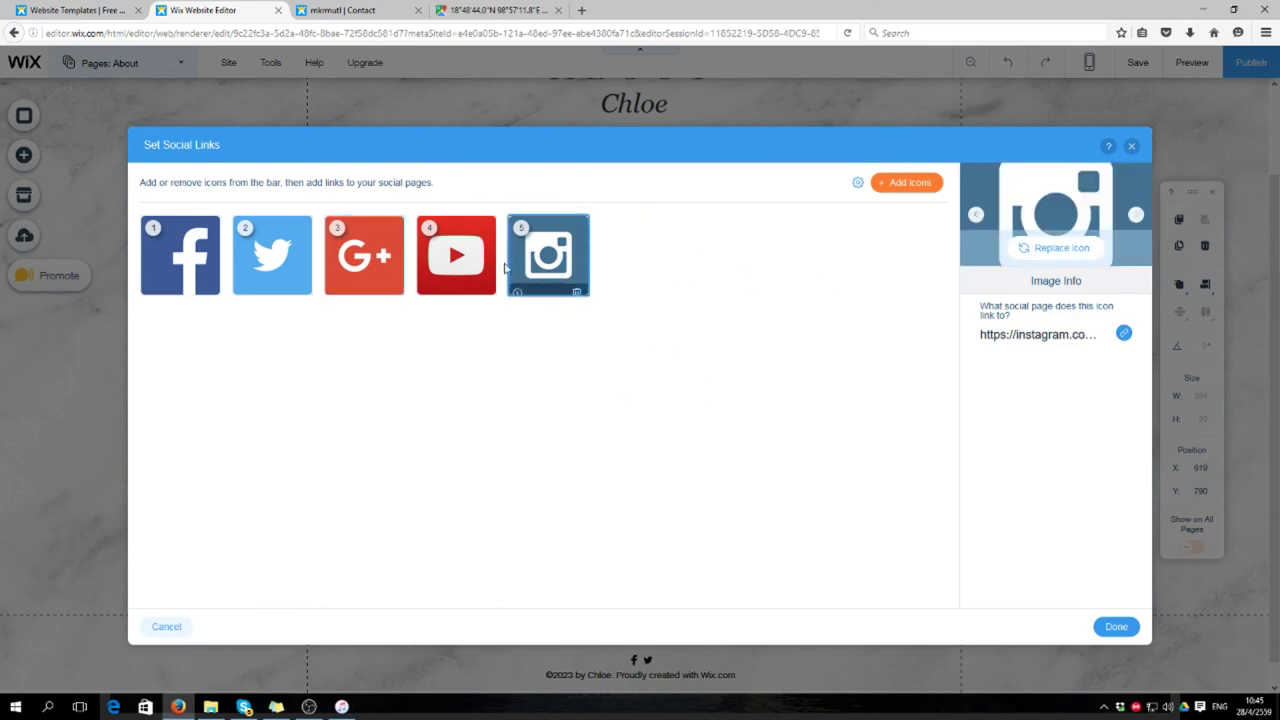
pyautogui.click(447, 258)
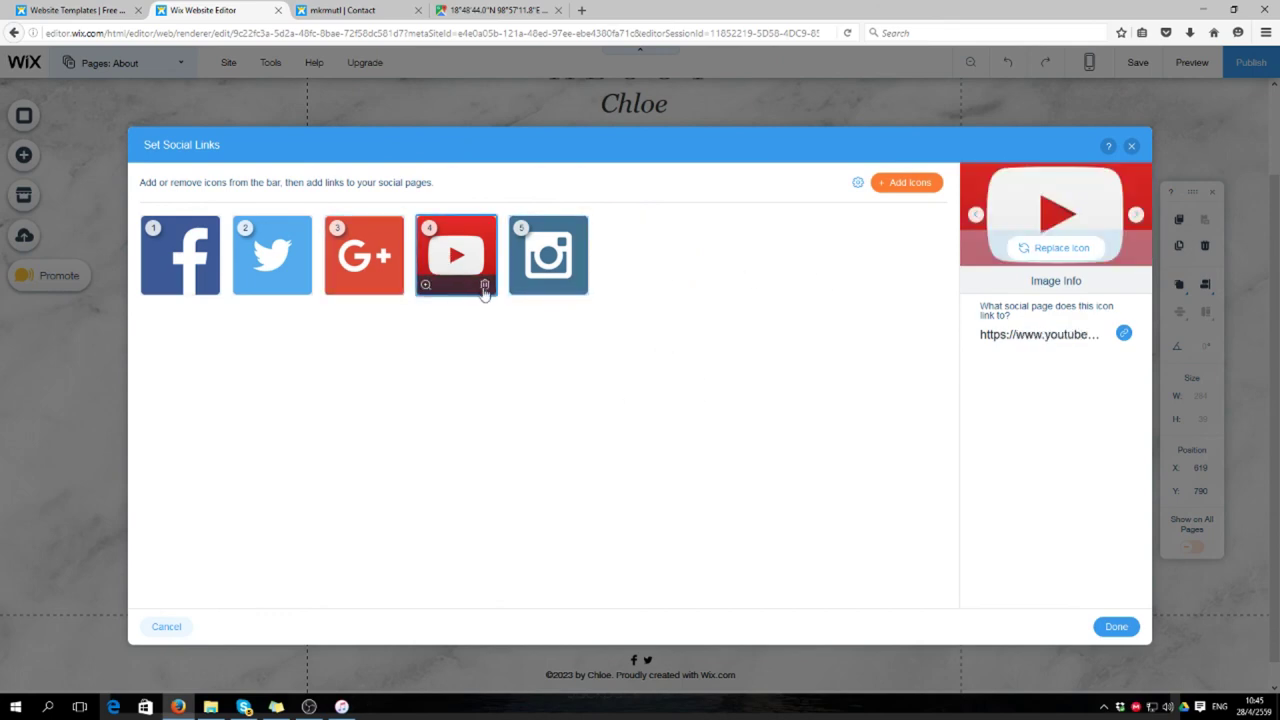
pyautogui.click(390, 282)
pyautogui.click(393, 285)
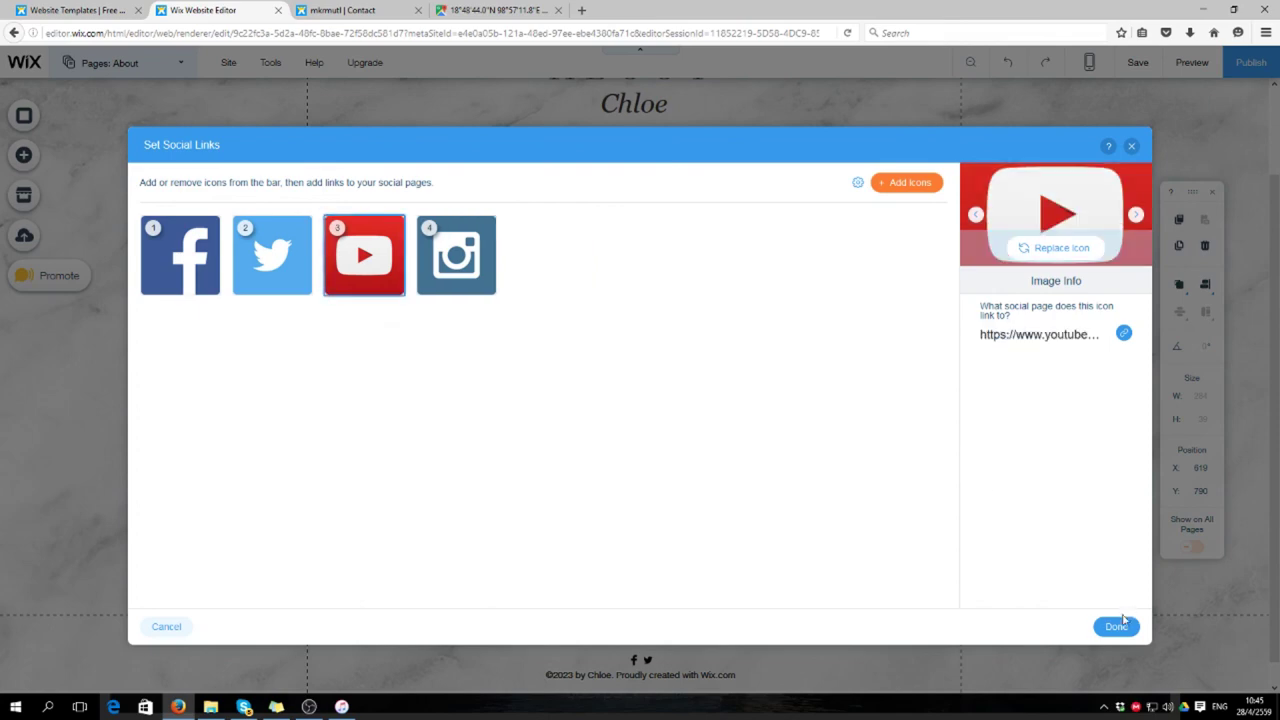
pyautogui.press('Escape')
pyautogui.moveTo(750, 517); pyautogui.dragTo(818, 514)
pyautogui.click(24, 152)
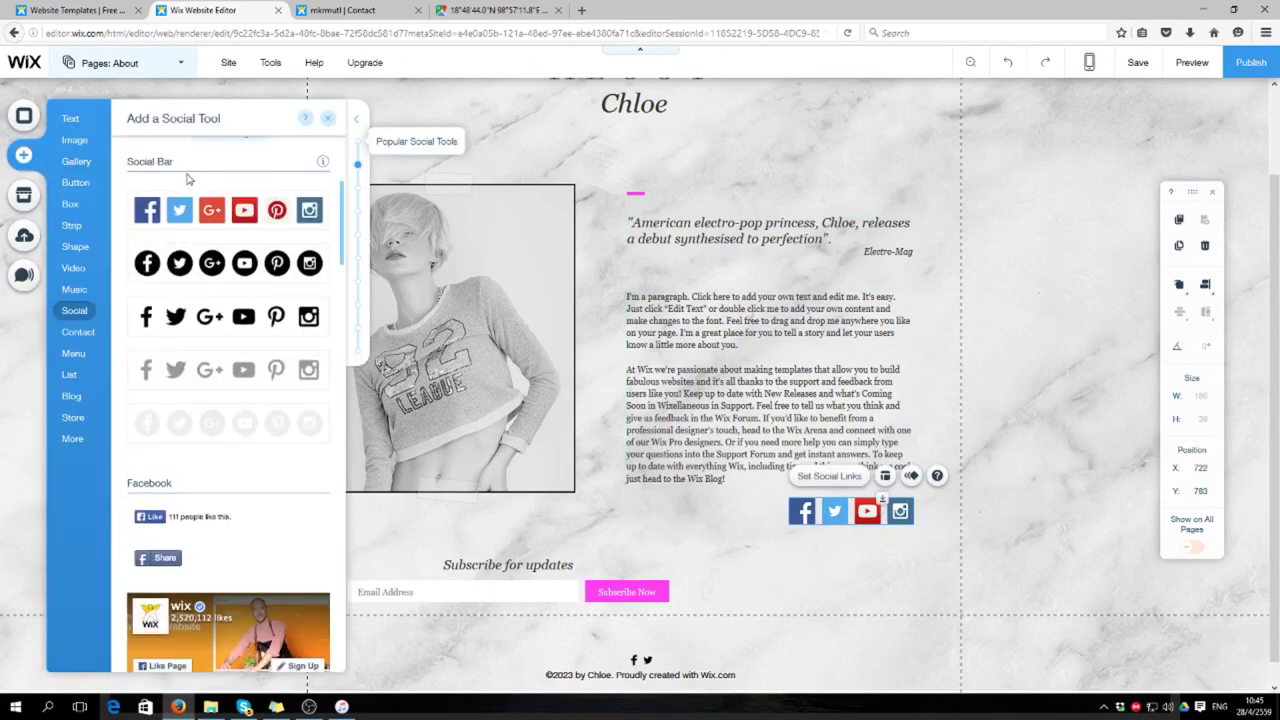
pyautogui.scroll(-5, 260, 330)
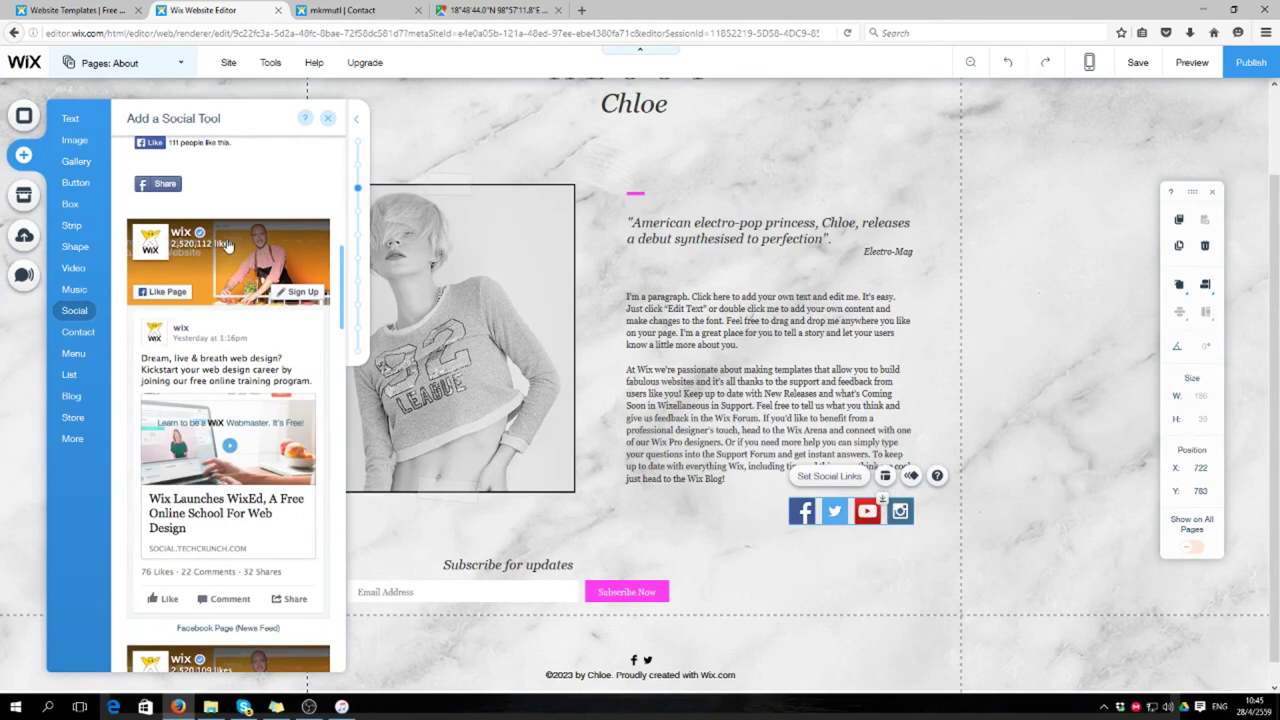
pyautogui.click(328, 120)
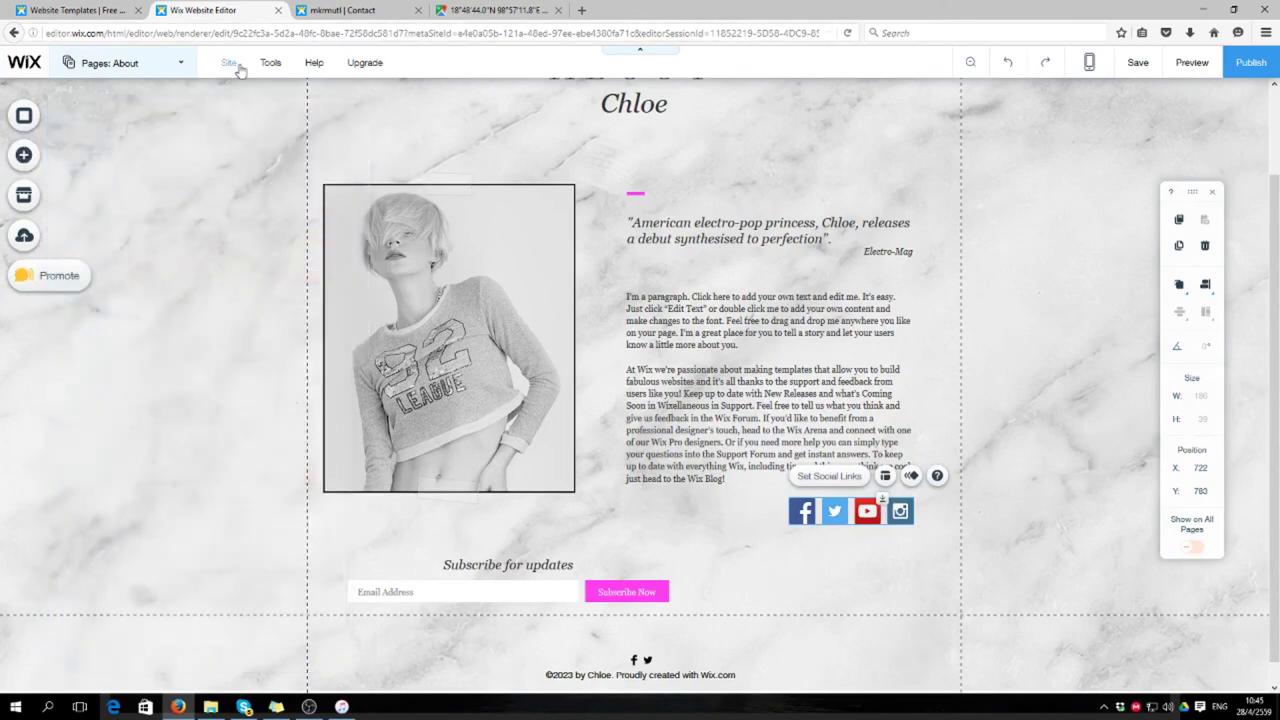
# Step: Switch the editor to the Home page and place a Facebook page news feed box below the leaf ornament, at about X 603, Y 412
pyautogui.click(150, 64)
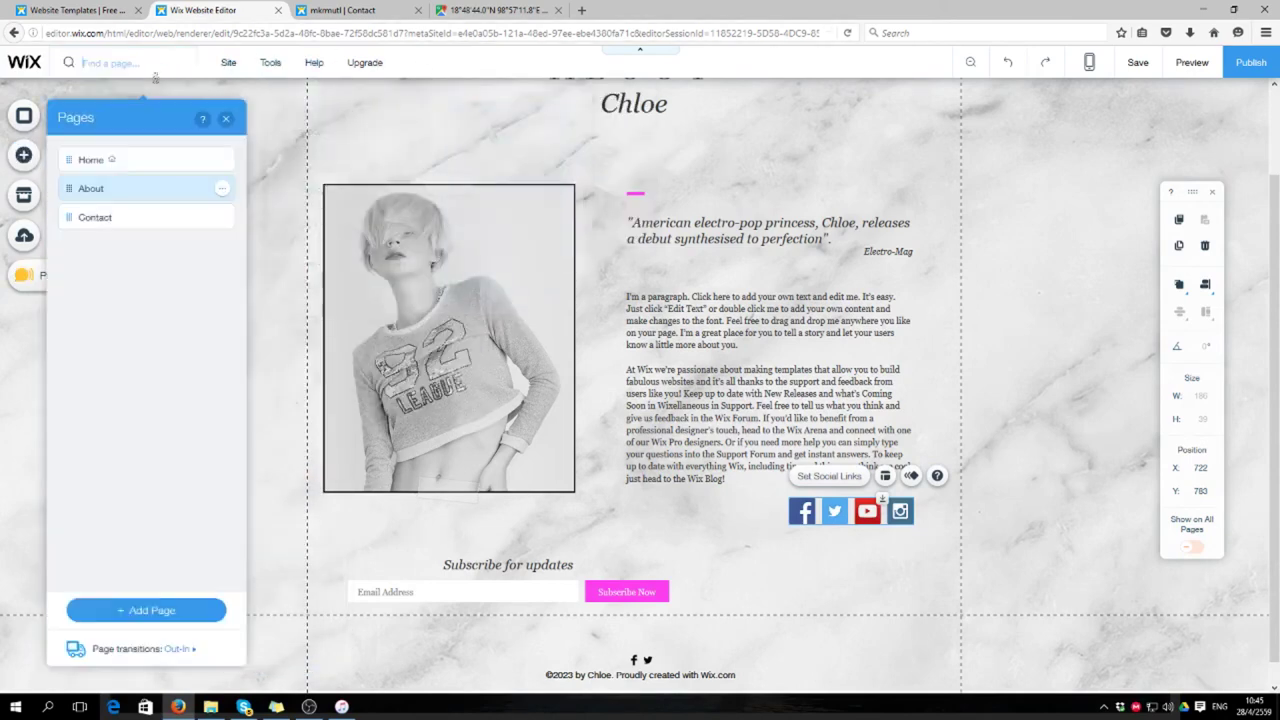
pyautogui.click(125, 159)
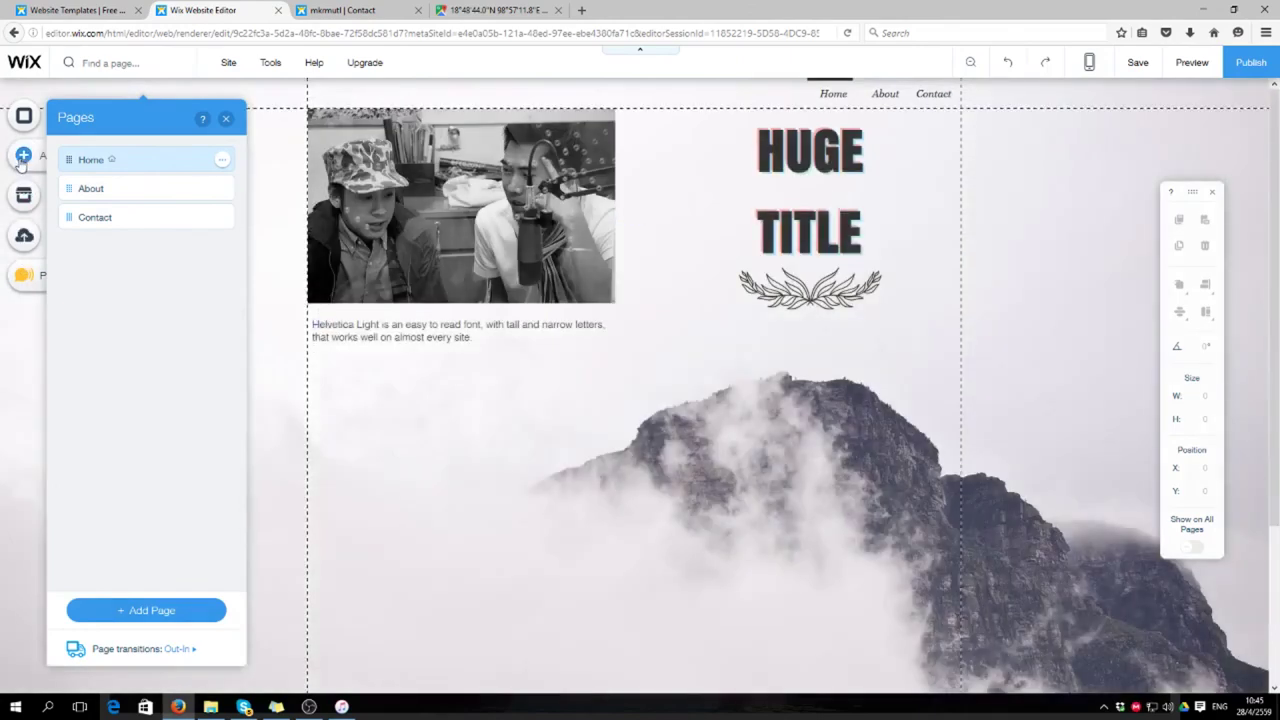
pyautogui.click(25, 162)
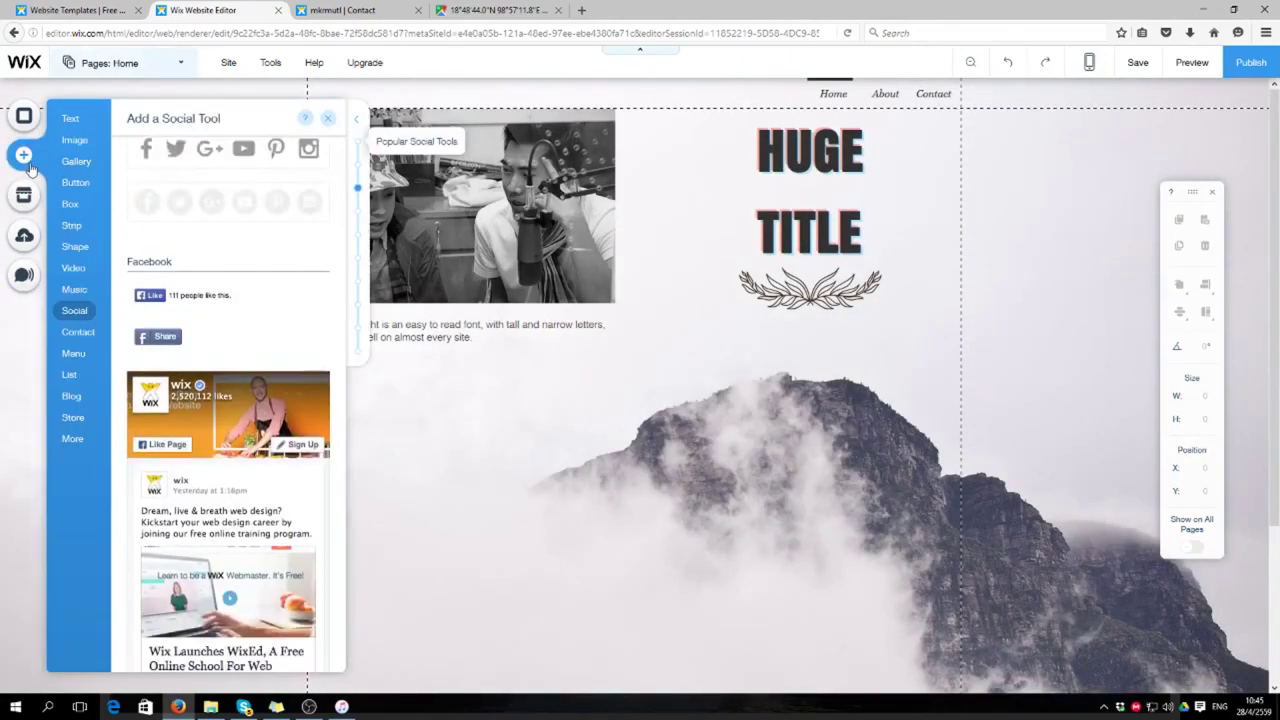
pyautogui.scroll(-3, 185, 327)
pyautogui.scroll(-5, 185, 327)
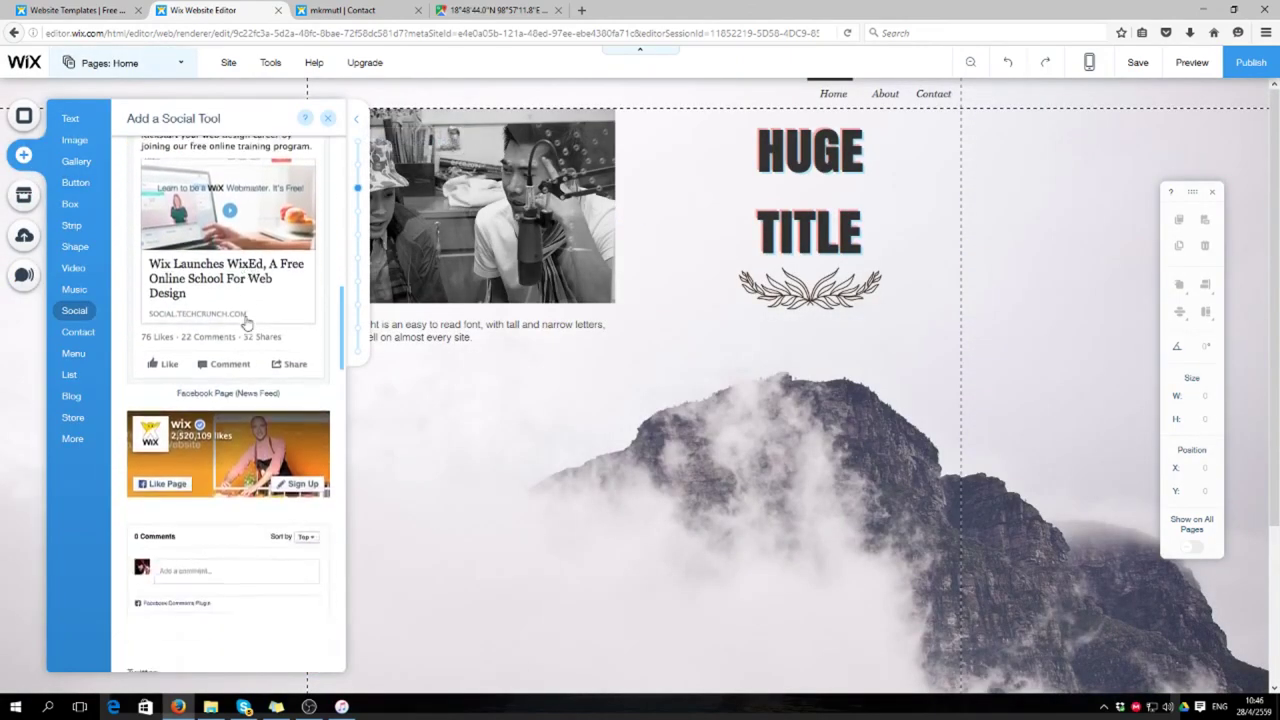
pyautogui.scroll(5, 249, 330)
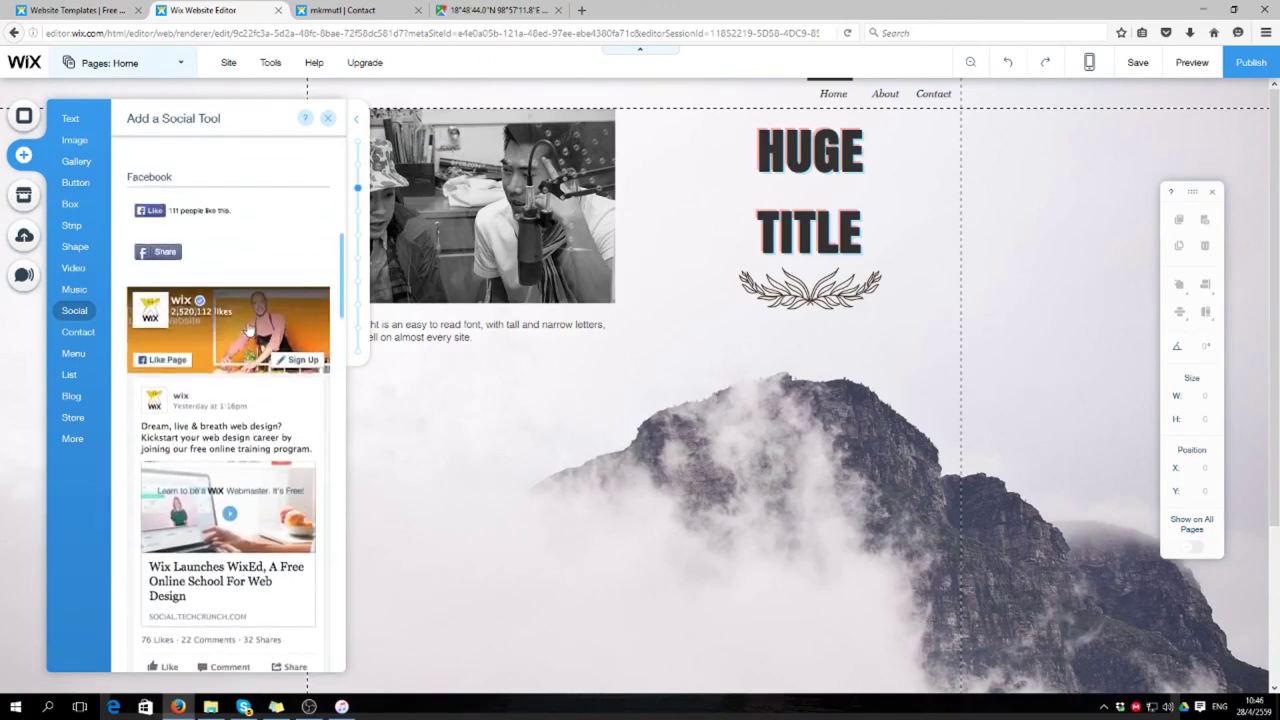
pyautogui.moveTo(555, 336); pyautogui.dragTo(808, 372)
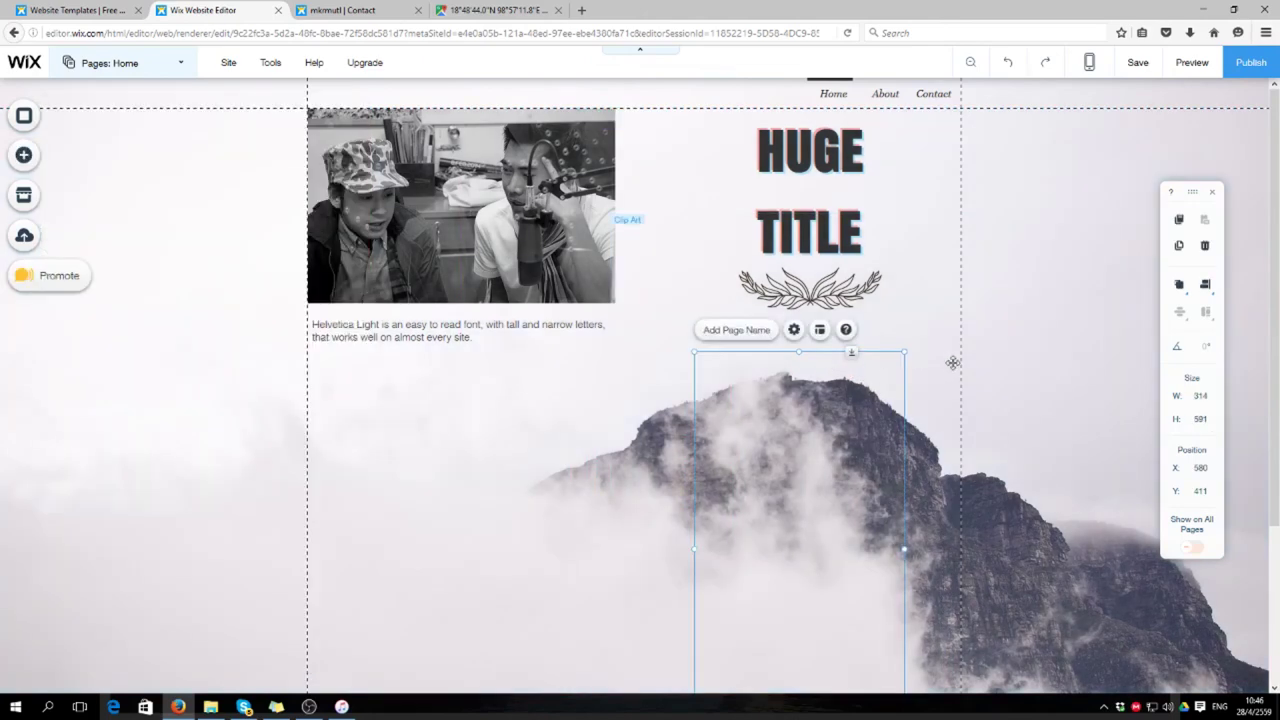
pyautogui.scroll(-1, 1020, 395)
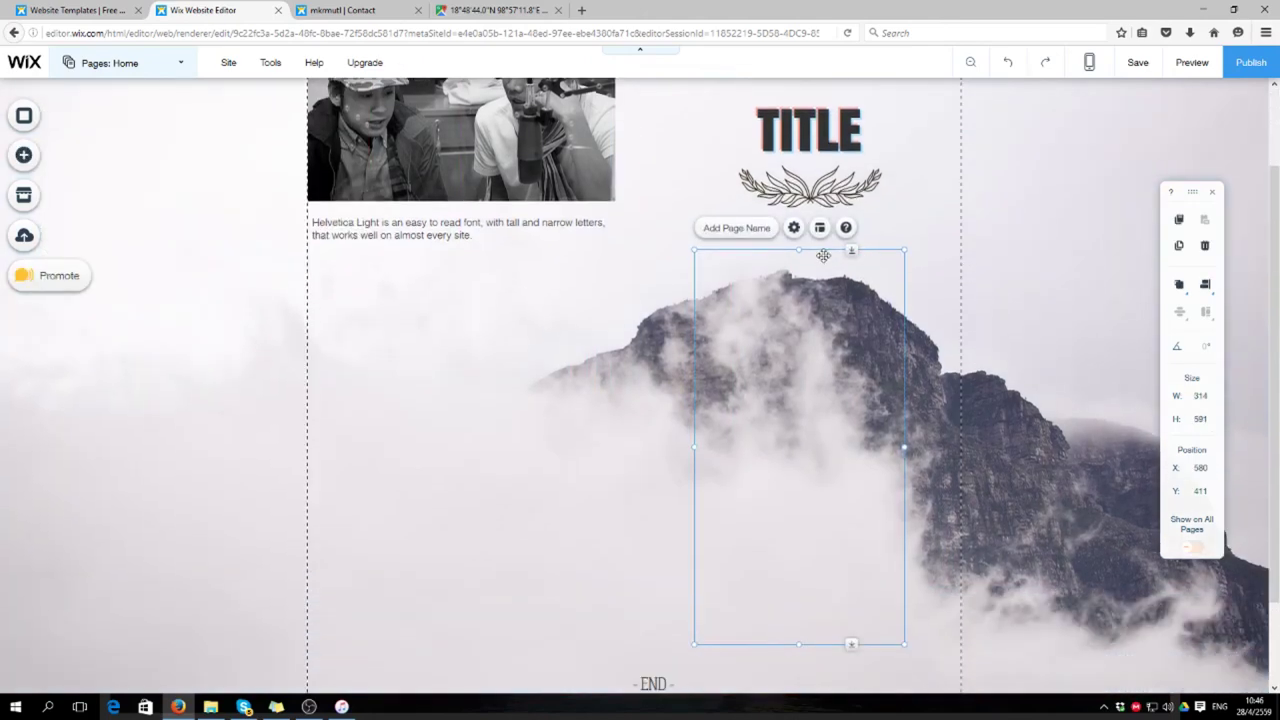
pyautogui.moveTo(823, 256); pyautogui.dragTo(845, 256)
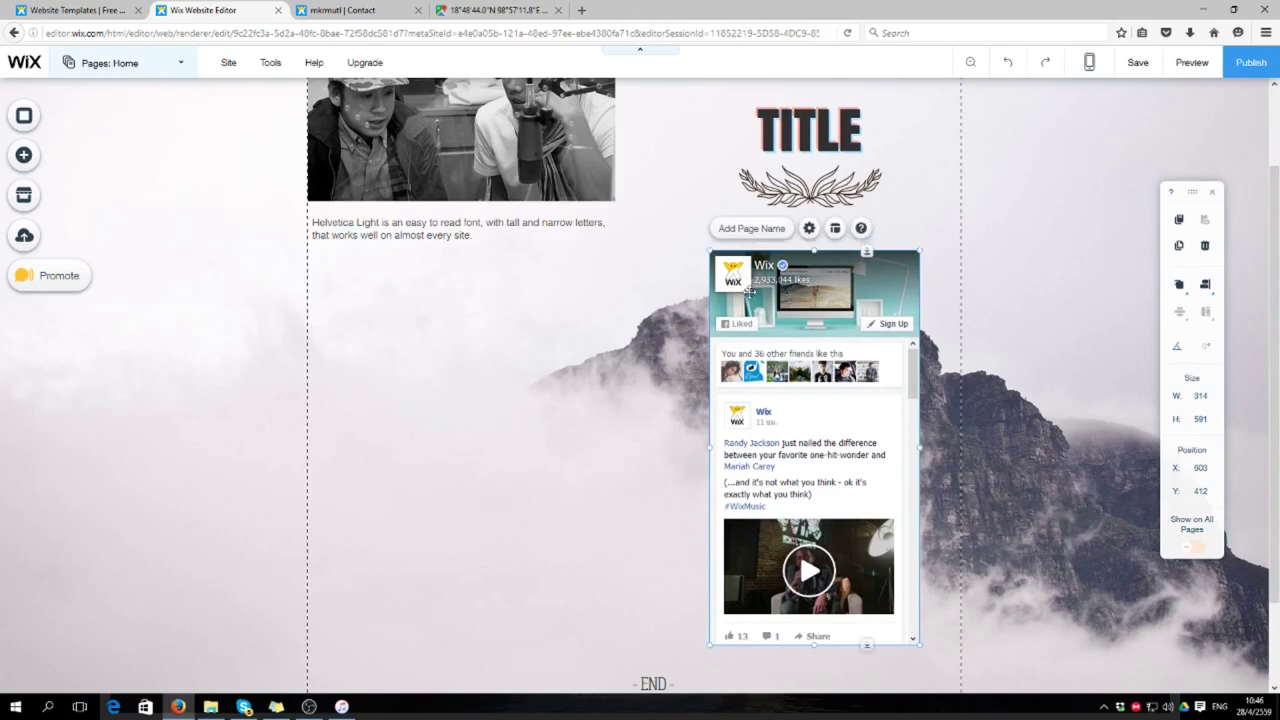
# Step: Try to connect the Facebook box to the site owner's page by entering and updating its Facebook page ID
pyautogui.click(748, 230)
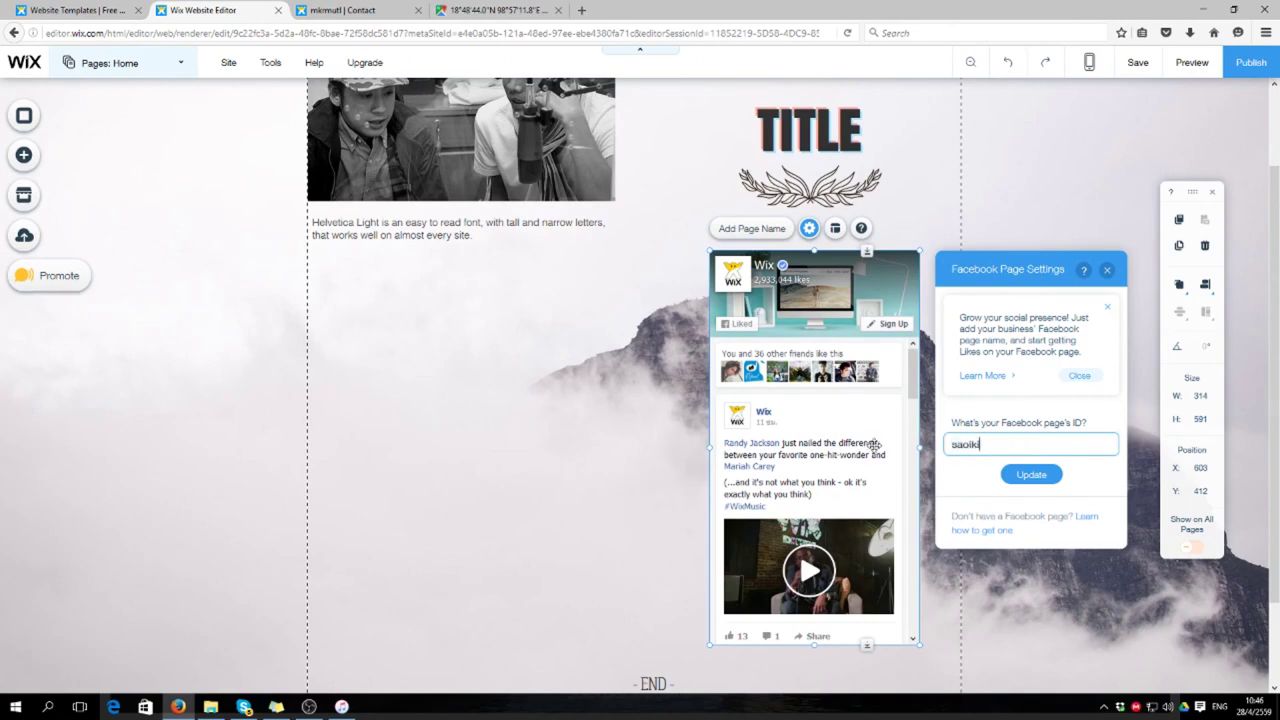
pyautogui.click(1031, 475)
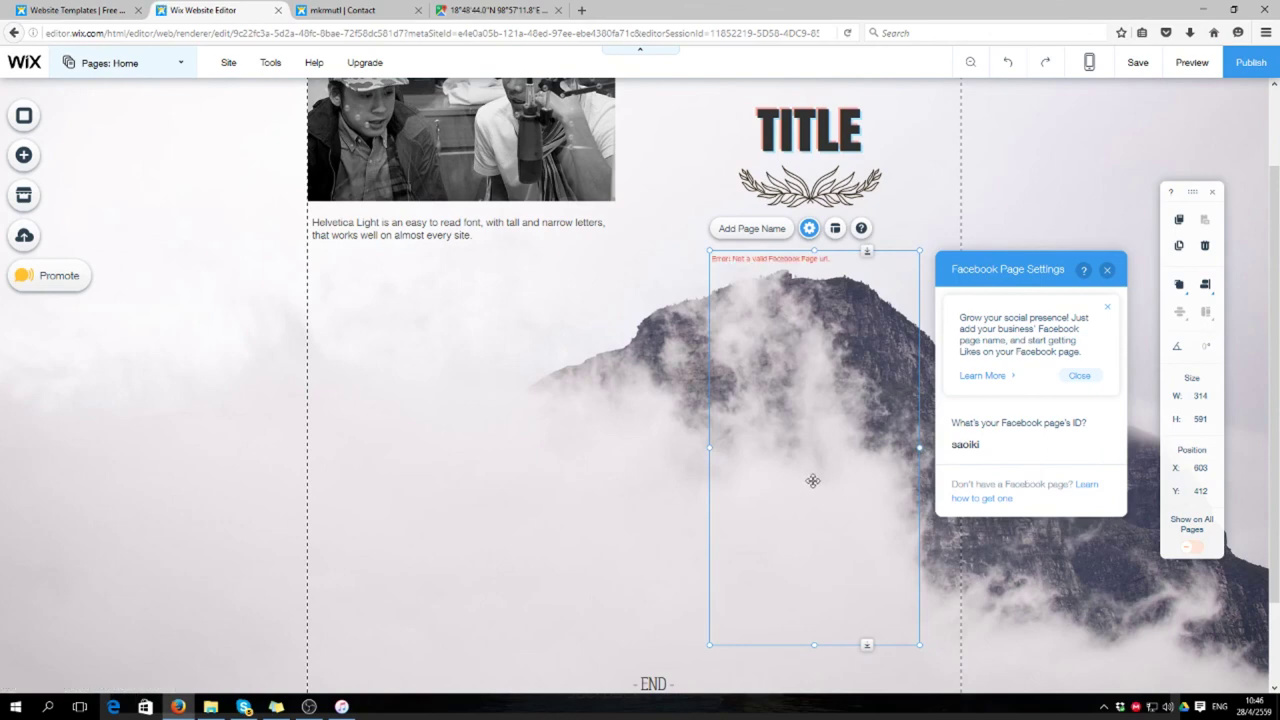
pyautogui.click(1026, 451)
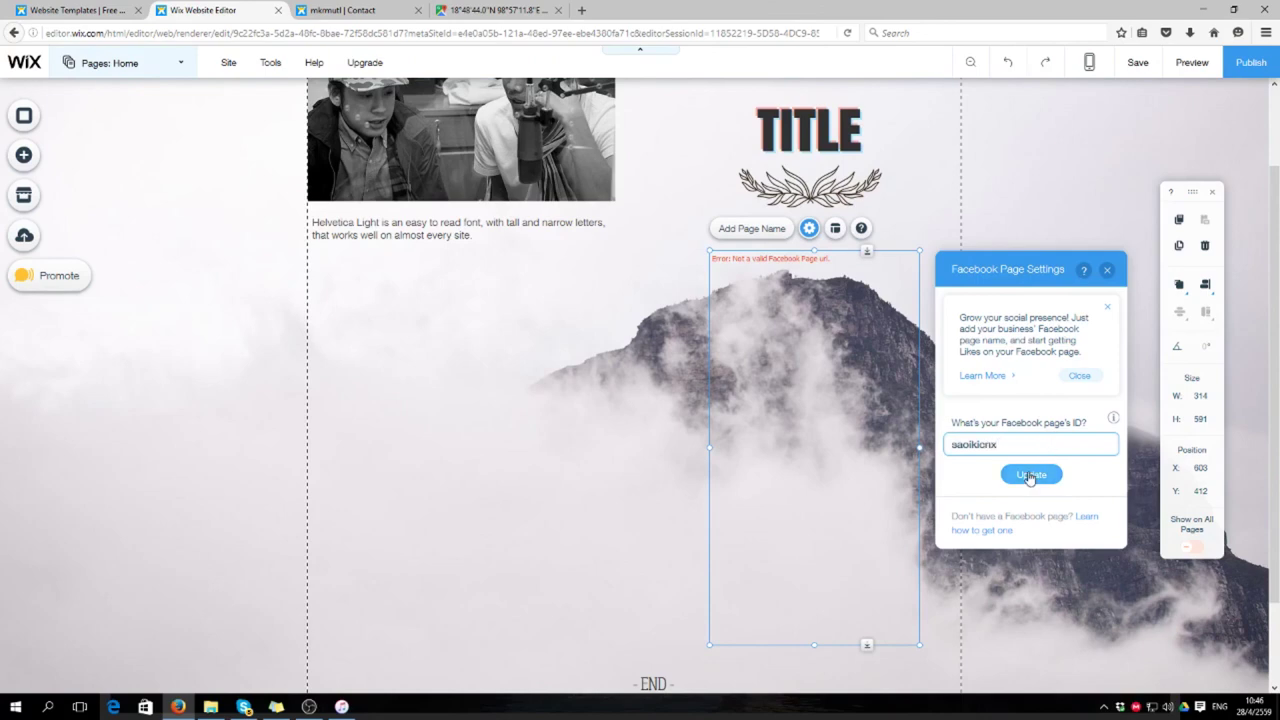
pyautogui.click(1031, 476)
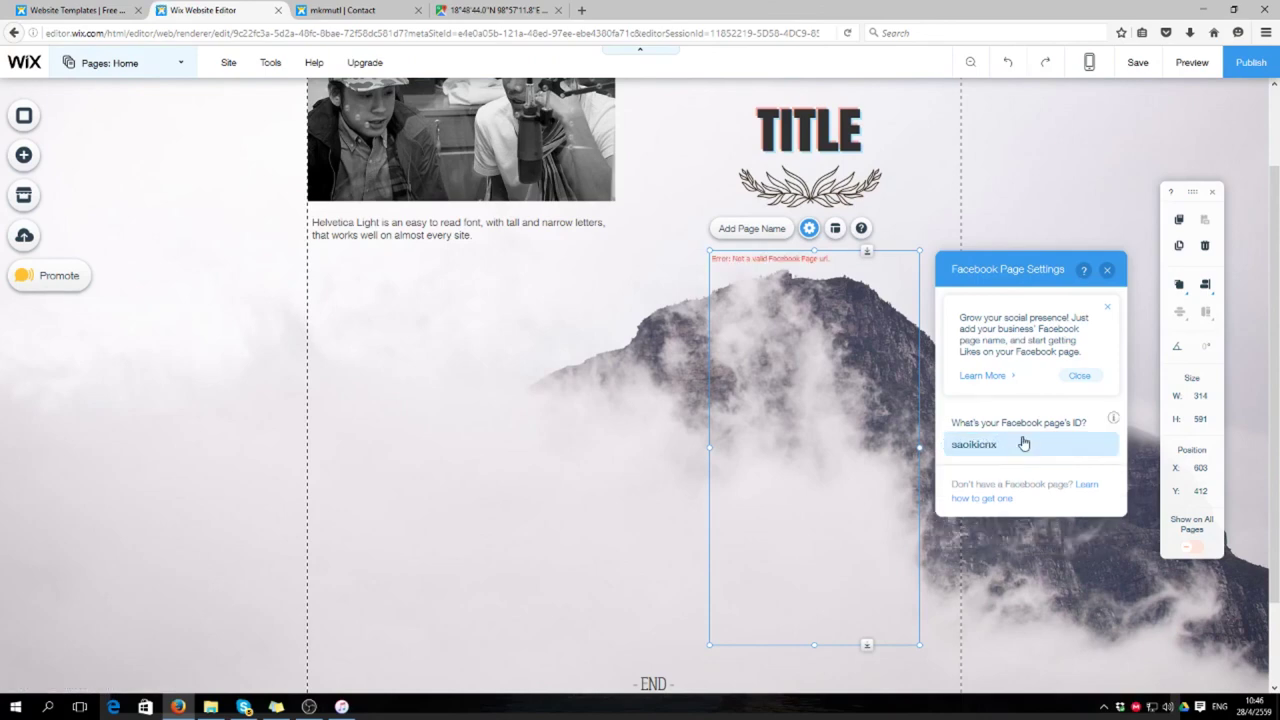
pyautogui.click(1019, 443)
pyautogui.click(1036, 476)
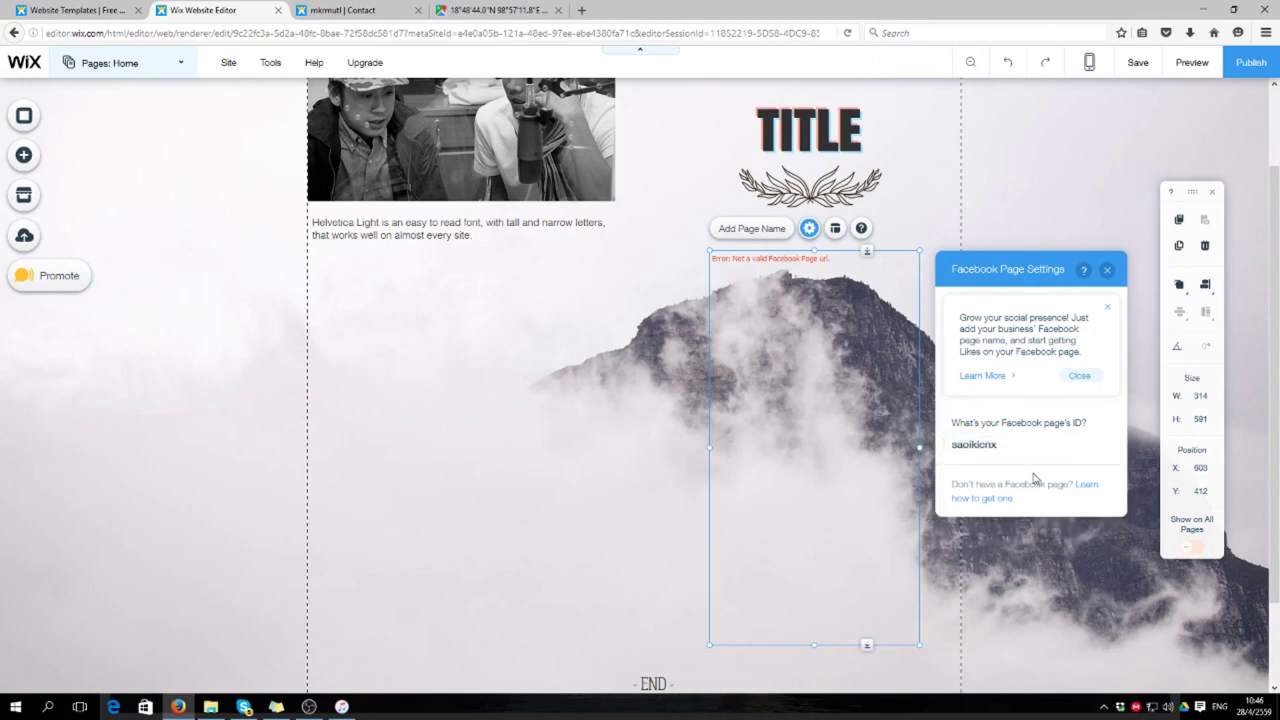
# Step: Open Facebook in a new browser tab, removing the gojav2.net and facebook.com thumbnails from the new tab page
pyautogui.click(581, 10)
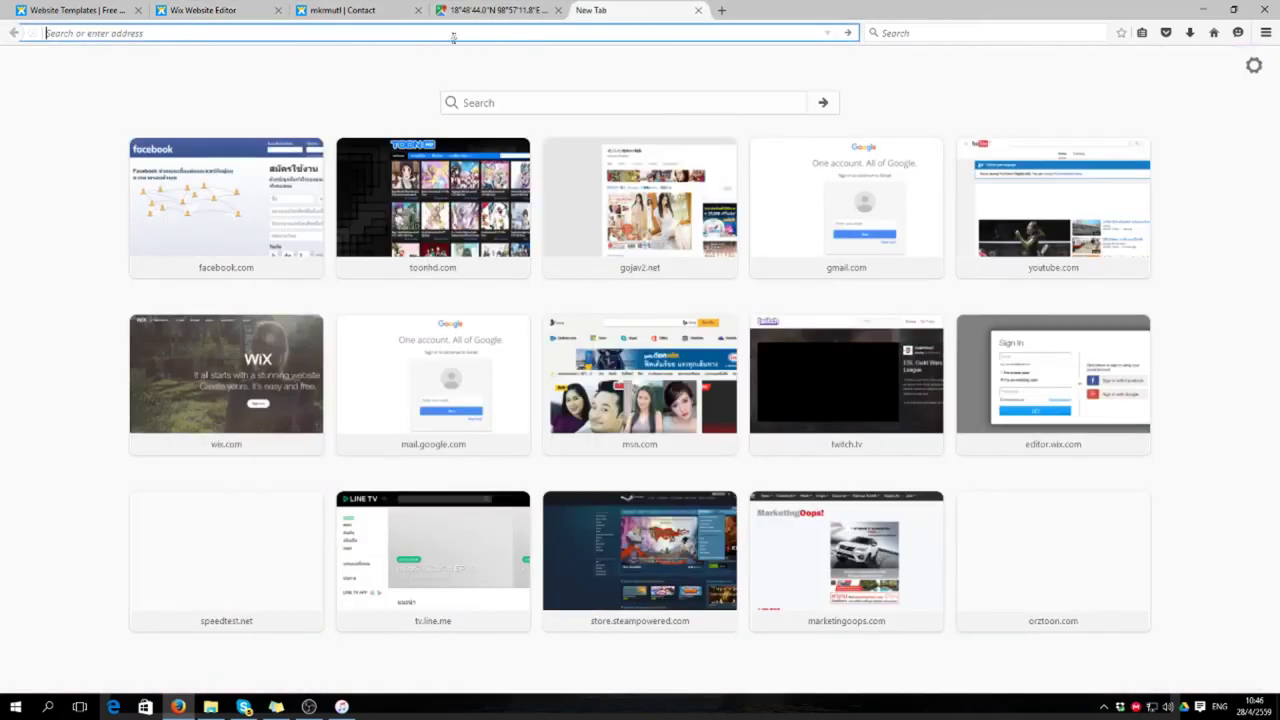
pyautogui.write('face\\')
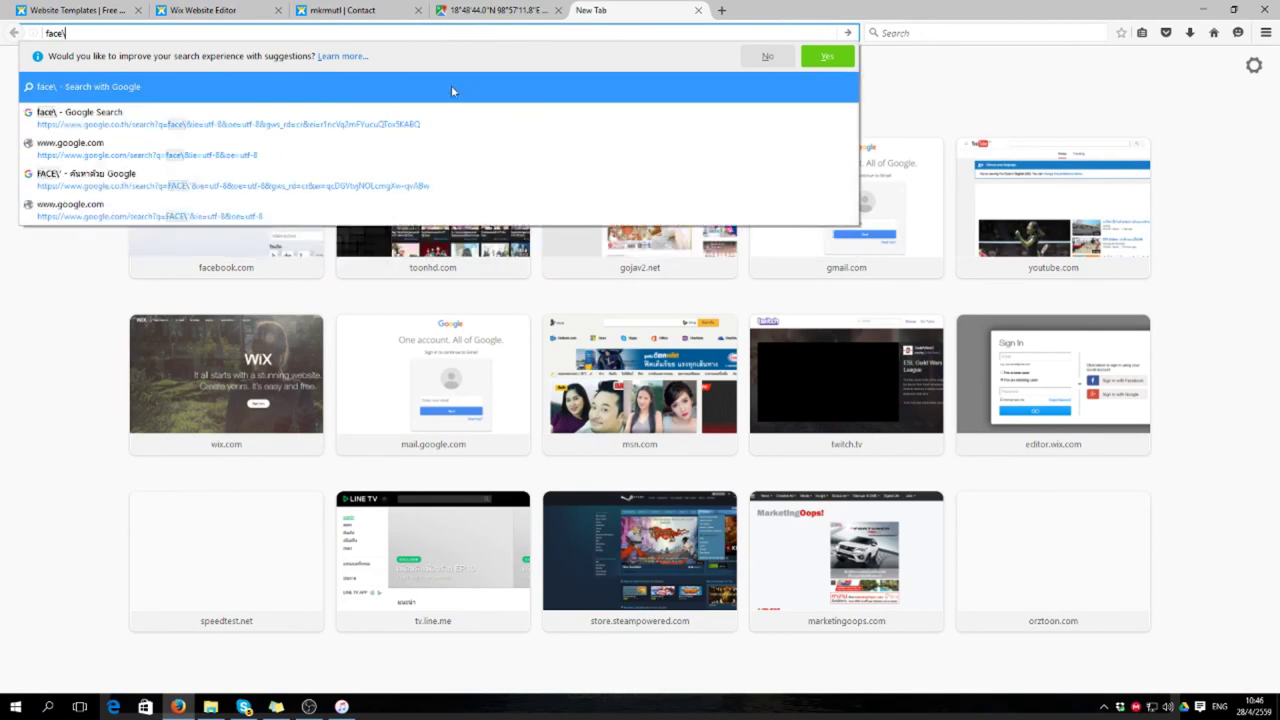
pyautogui.press('BackSpace')
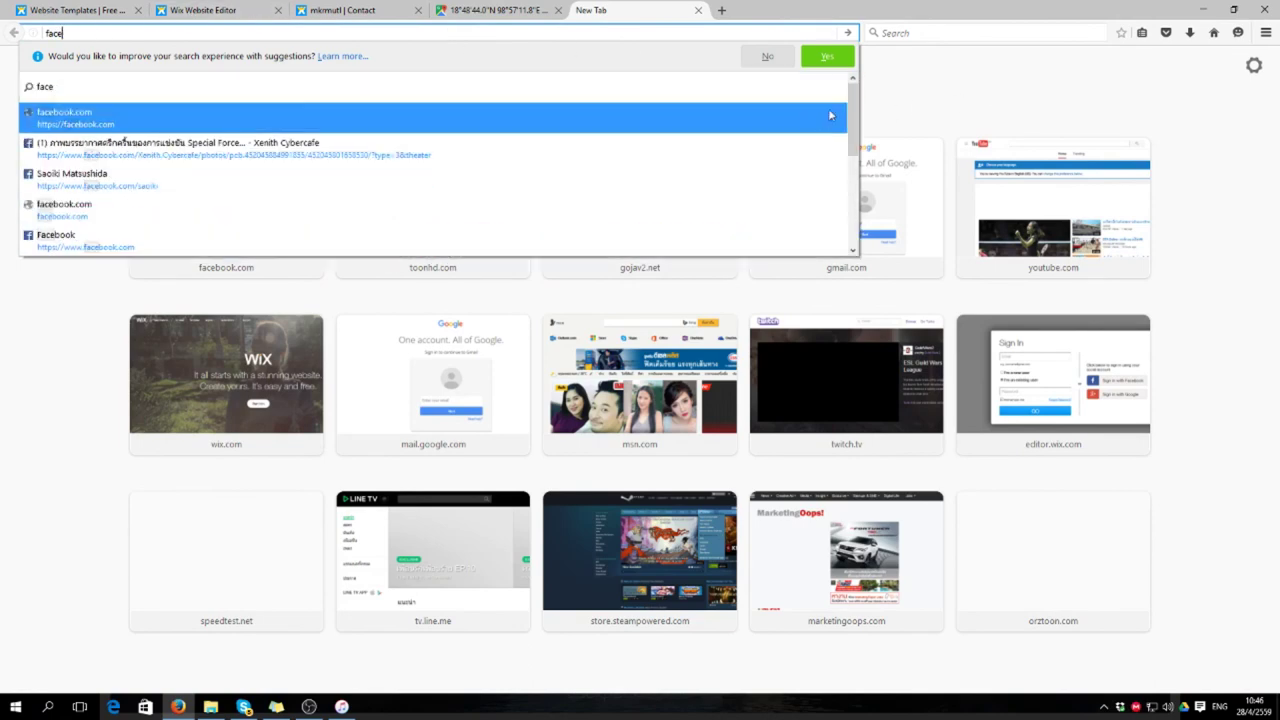
pyautogui.click(908, 80)
pyautogui.click(728, 149)
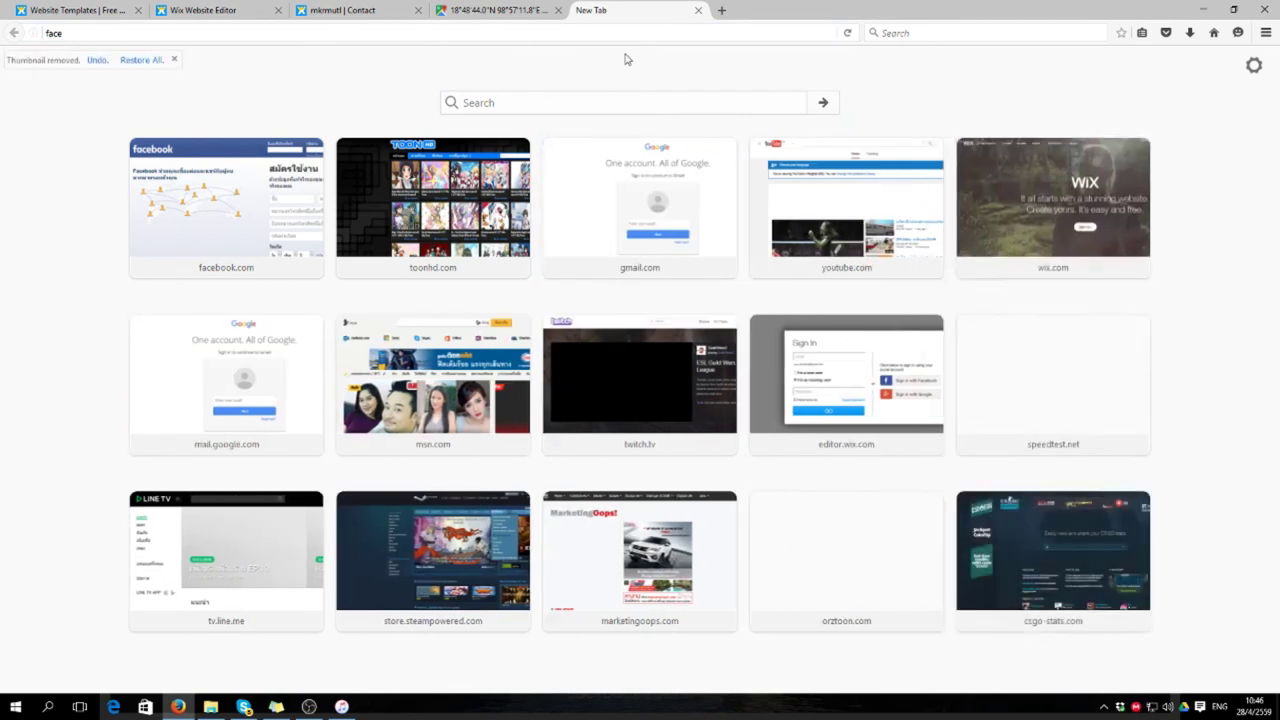
pyautogui.click(312, 148)
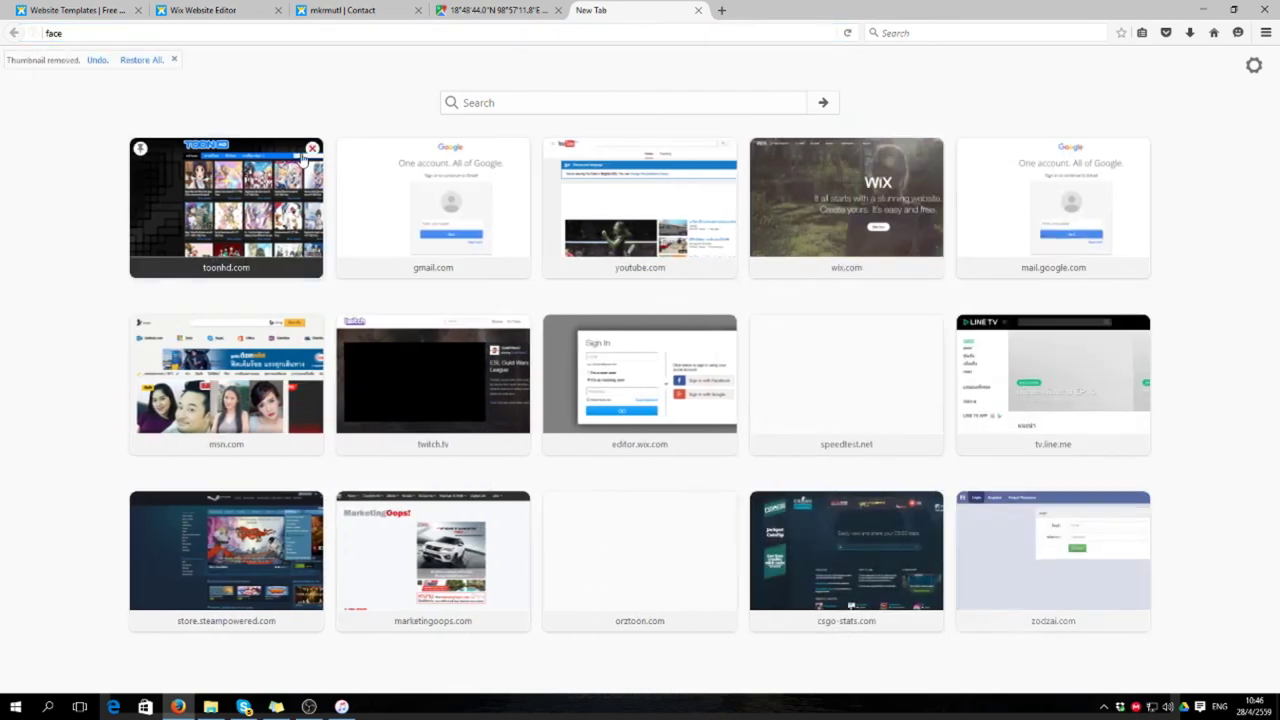
pyautogui.click(363, 32)
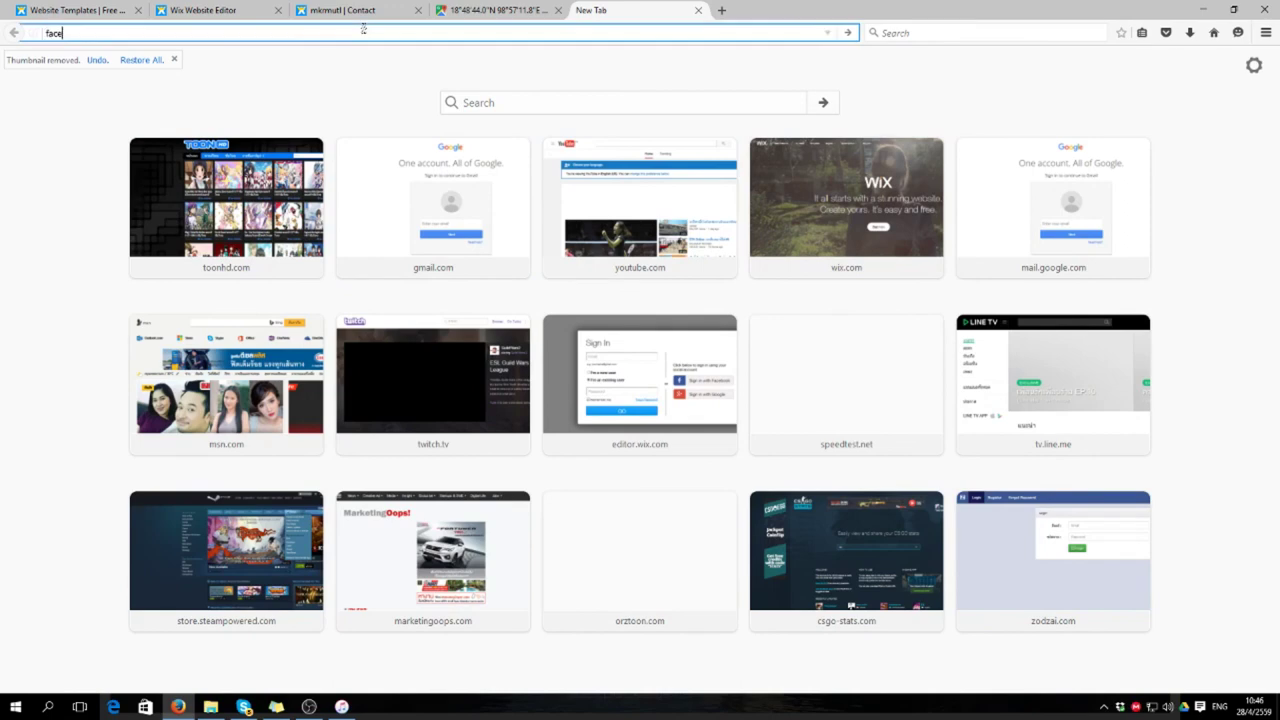
pyautogui.write('boo')
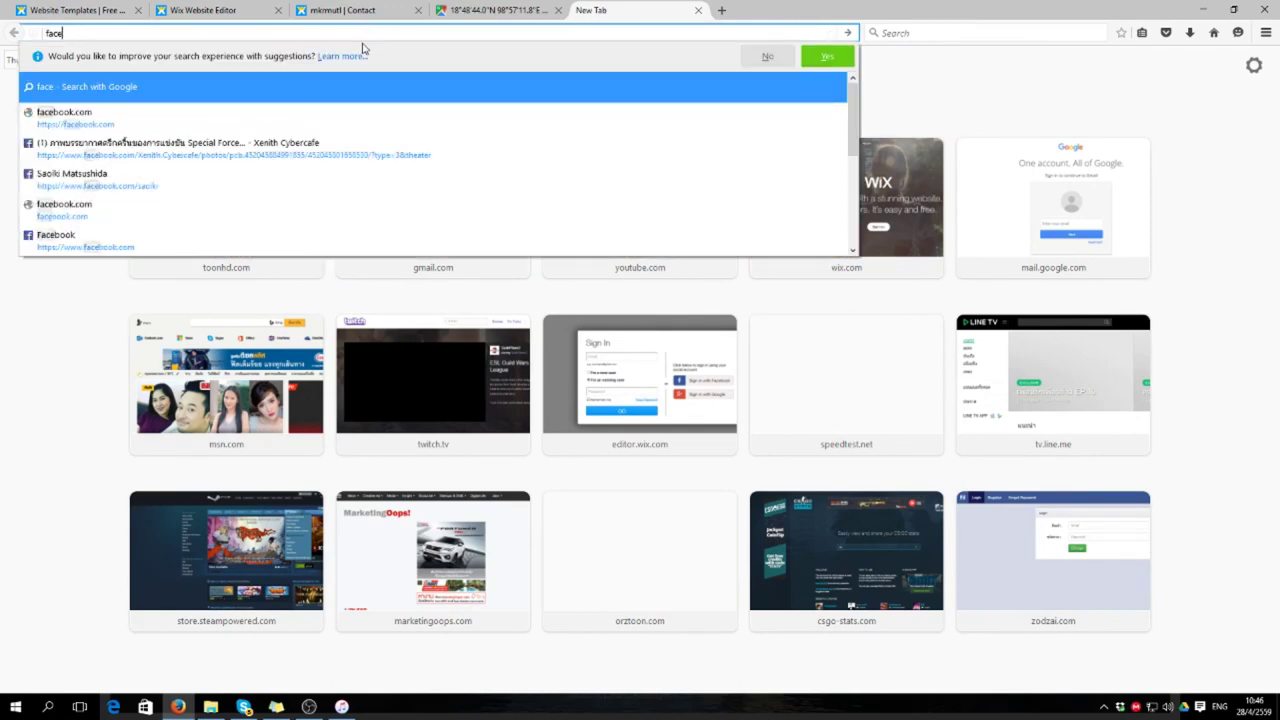
pyautogui.write('k')
pyautogui.press('Return')
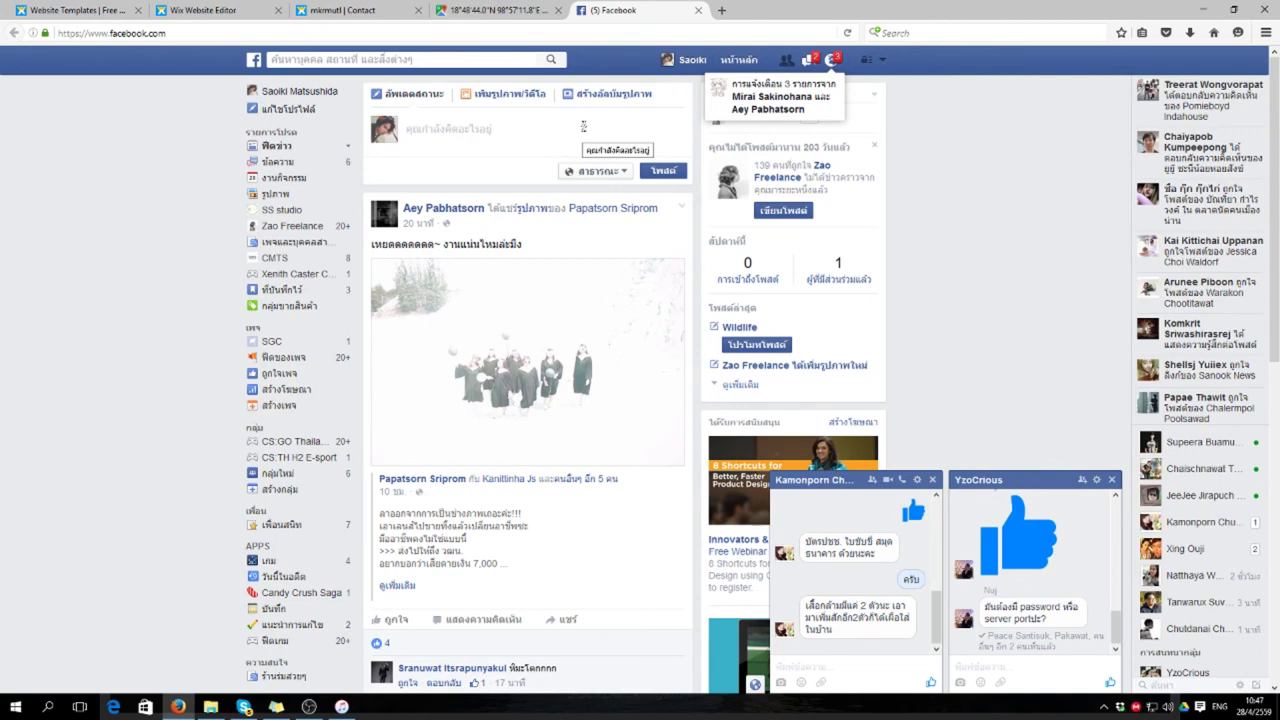
# Step: Open the Zao Freelance Facebook page and copy its page ID from the web address
pyautogui.click(412, 52)
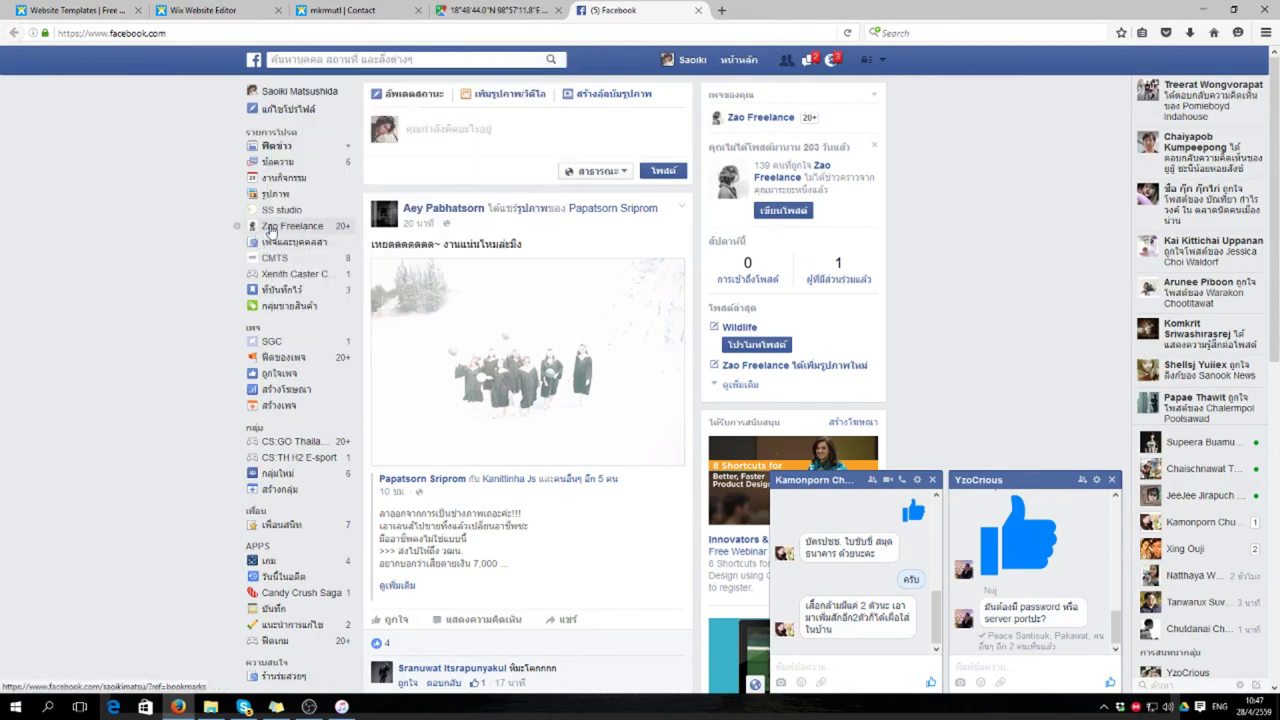
pyautogui.click(271, 228)
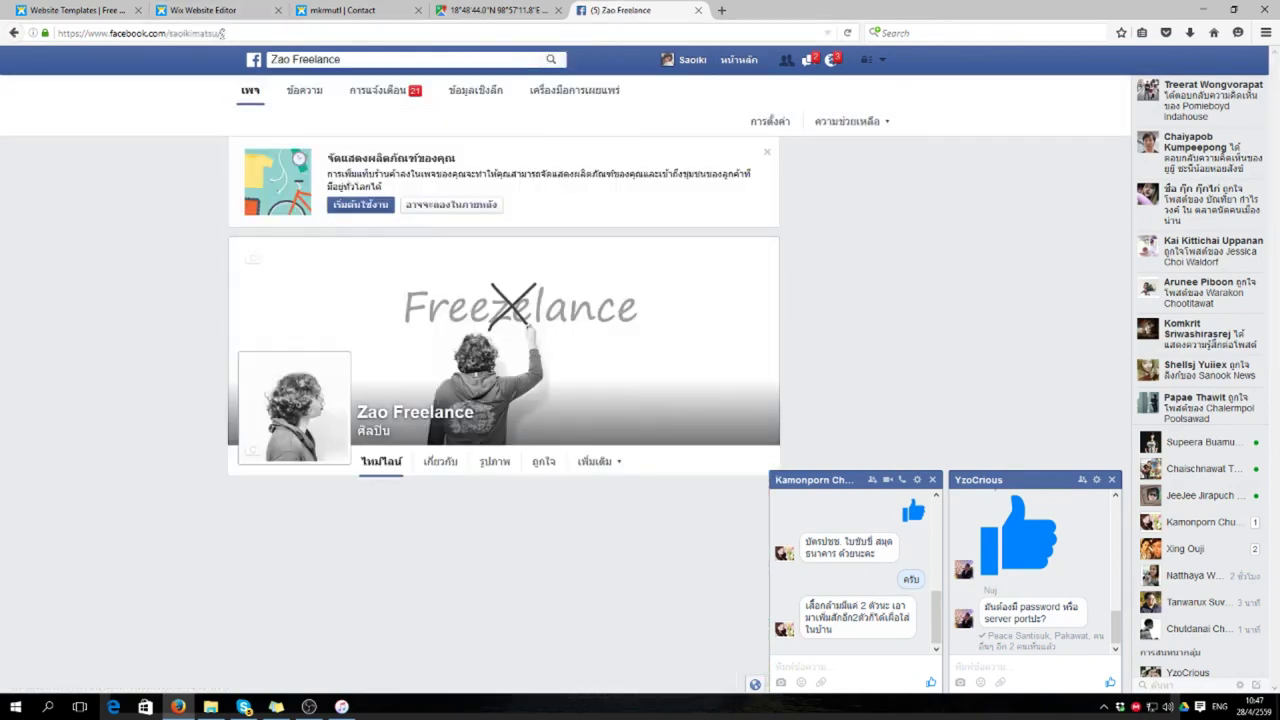
pyautogui.click(219, 33)
pyautogui.press('Return')
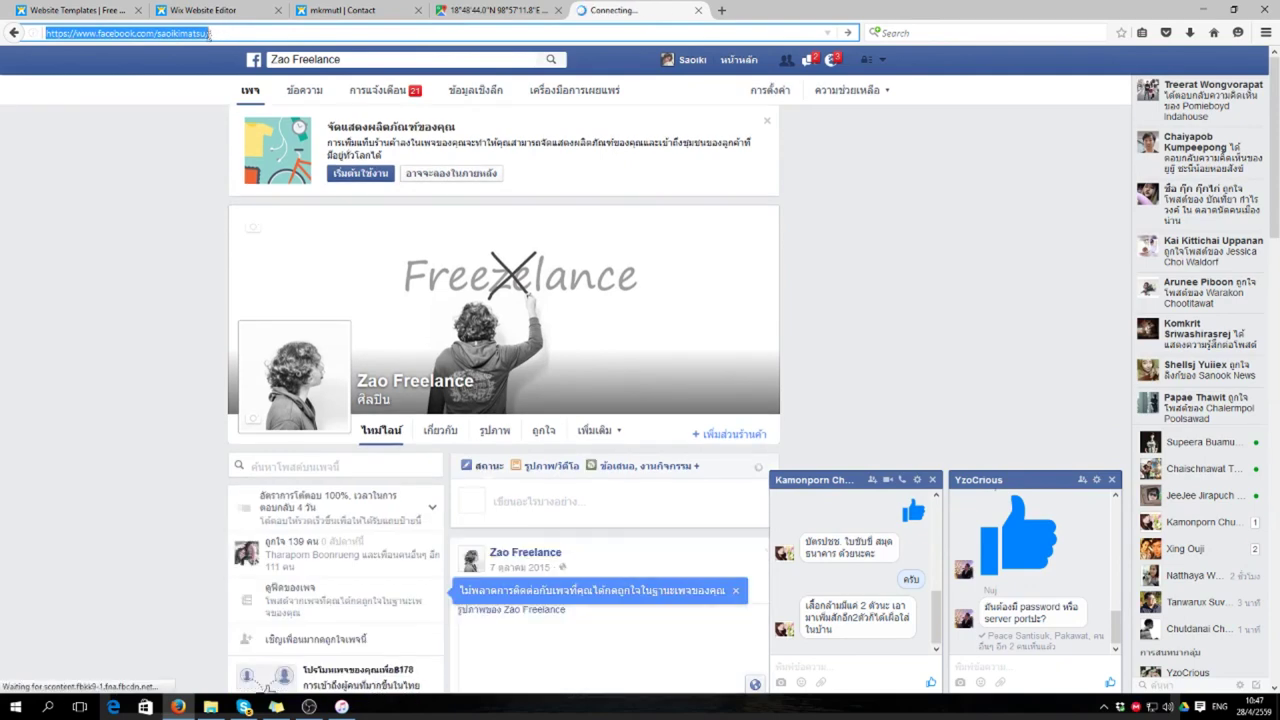
pyautogui.moveTo(218, 33); pyautogui.dragTo(169, 33)
pyautogui.hotkey('ctrl', 'c')
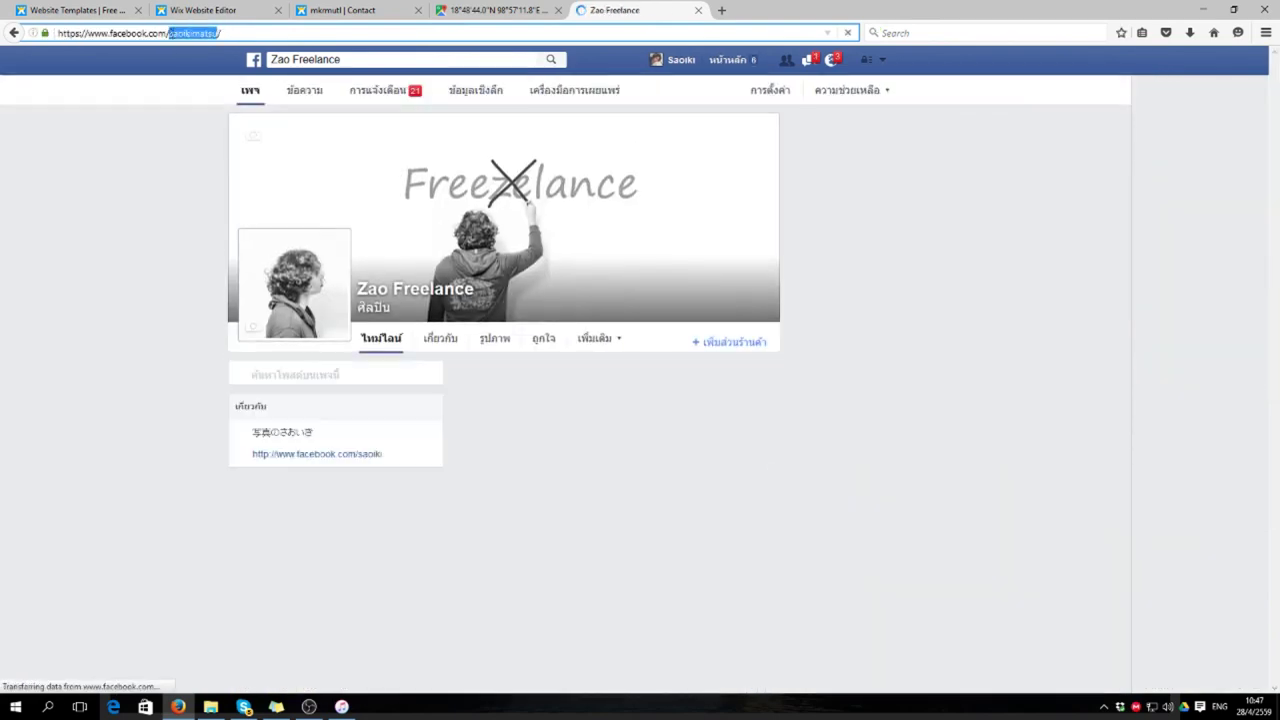
# Step: Return to the Wix editor, replace the Facebook box's page ID with the copied one, and update it
pyautogui.click(195, 10)
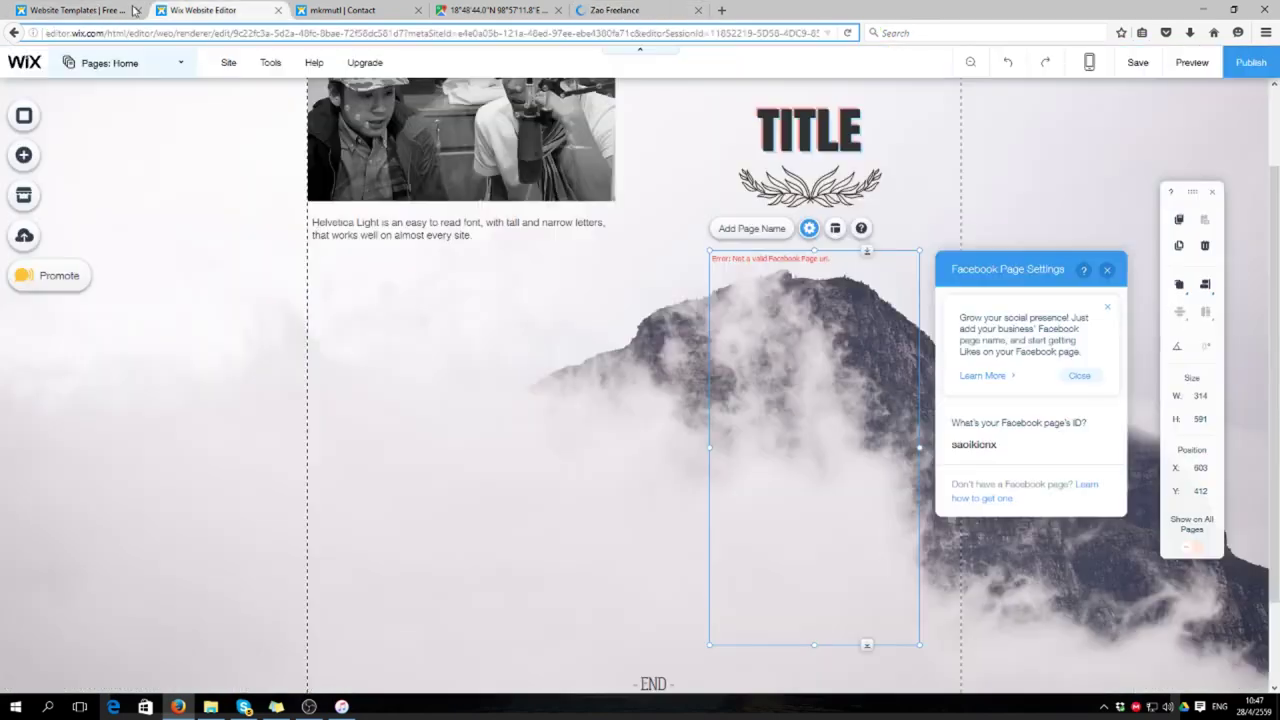
pyautogui.click(88, 12)
pyautogui.click(200, 10)
pyautogui.click(1008, 446)
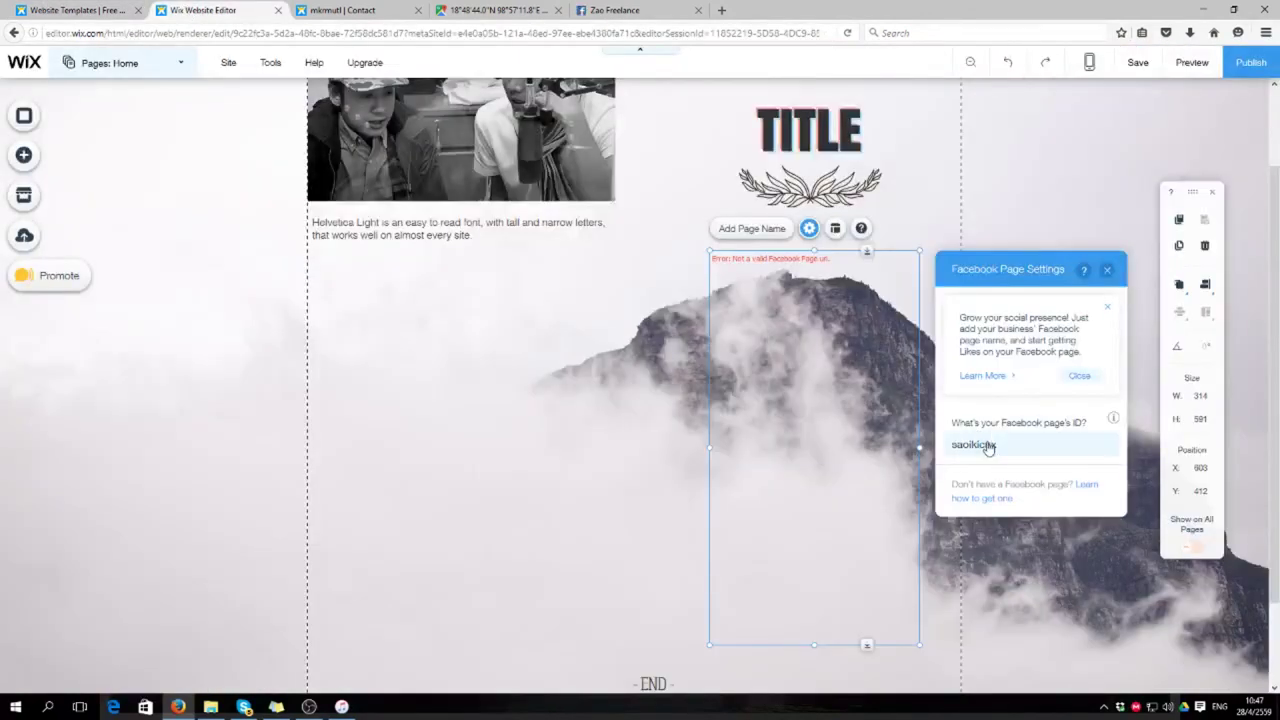
pyautogui.hotkey('ctrl', 'a')
pyautogui.hotkey('ctrl', 'v')
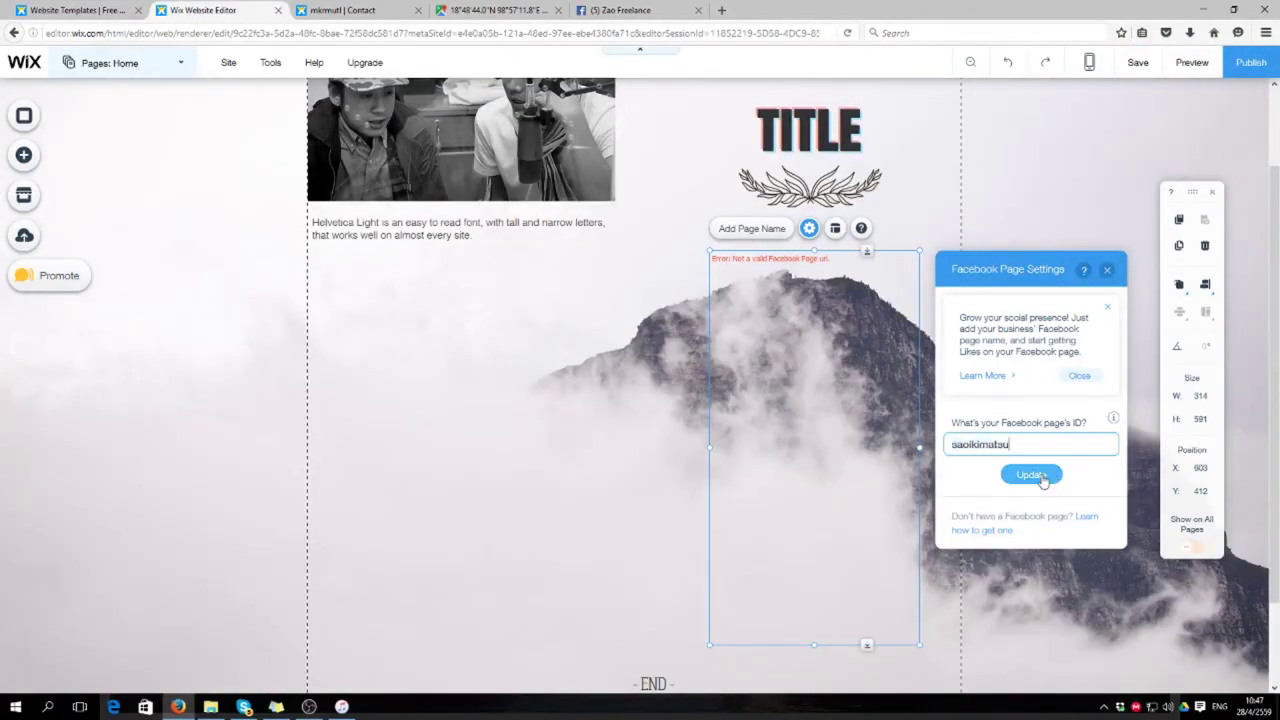
pyautogui.click(1038, 476)
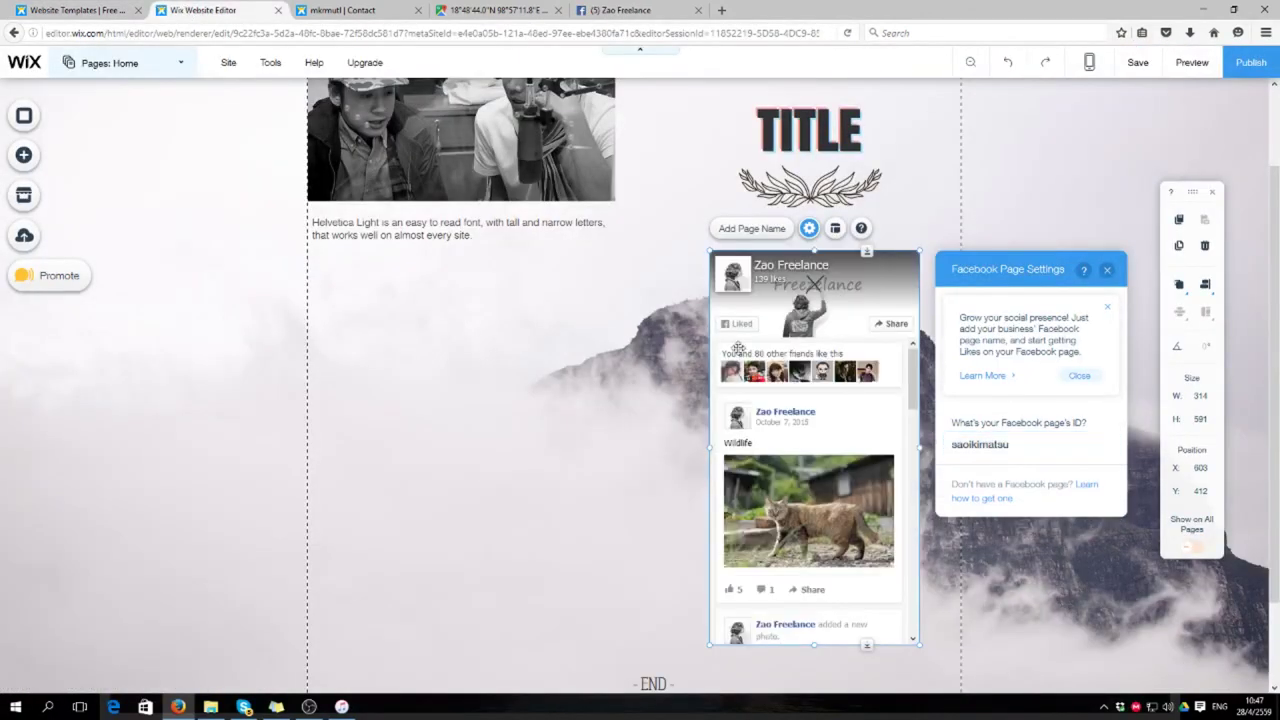
# Step: Add the Instagram Feed app from the related social apps and place it beside the Facebook box at about X 17, Y 440
pyautogui.click(23, 155)
pyautogui.scroll(-5, 193, 455)
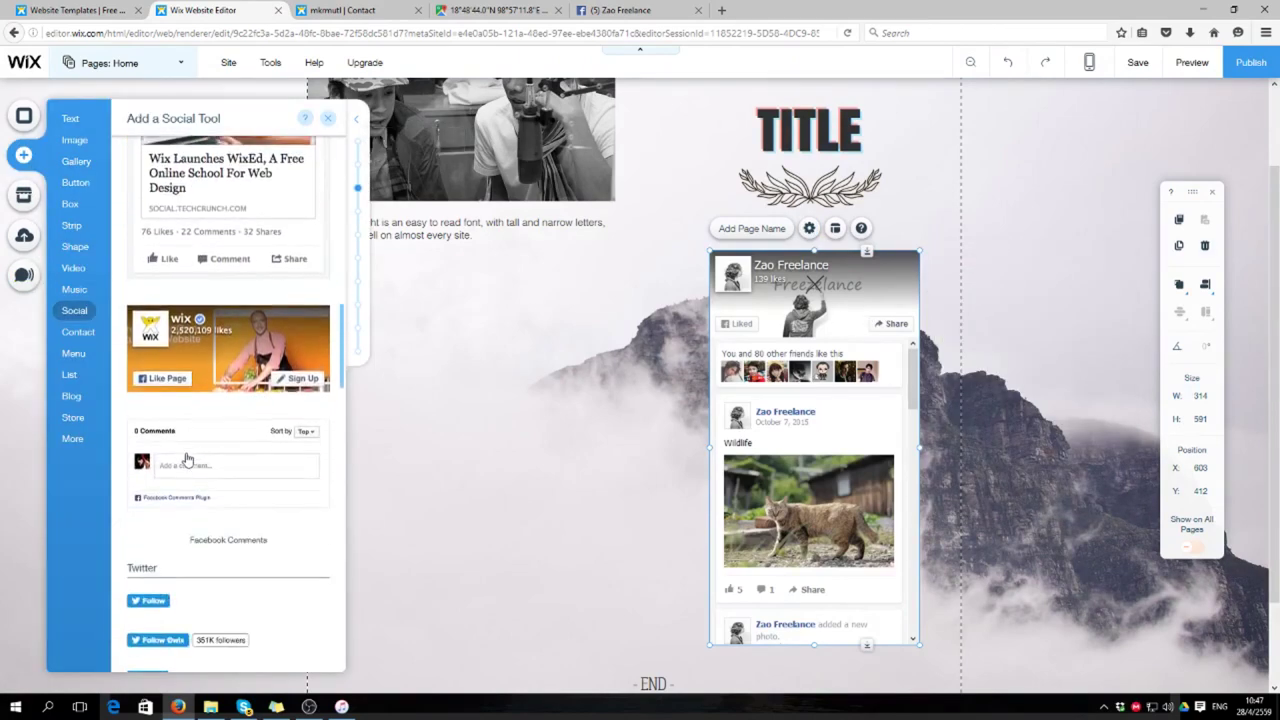
pyautogui.scroll(-7, 190, 458)
pyautogui.scroll(-12, 185, 465)
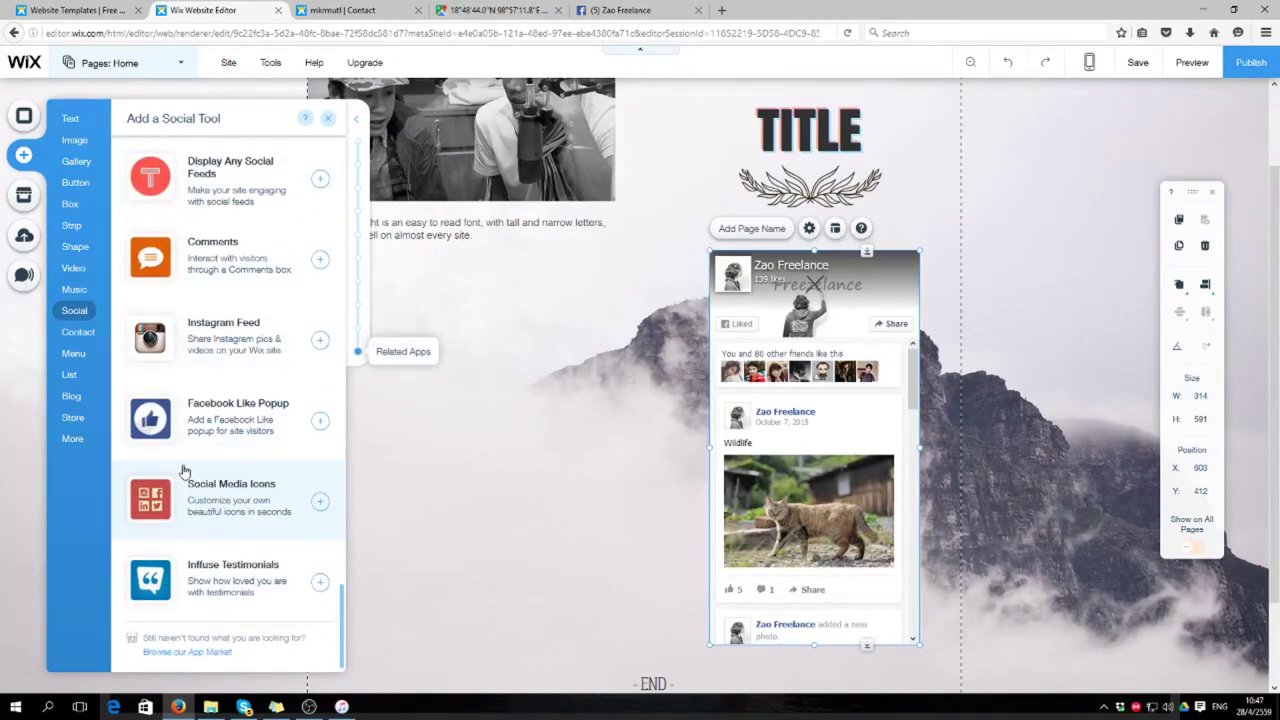
pyautogui.click(161, 343)
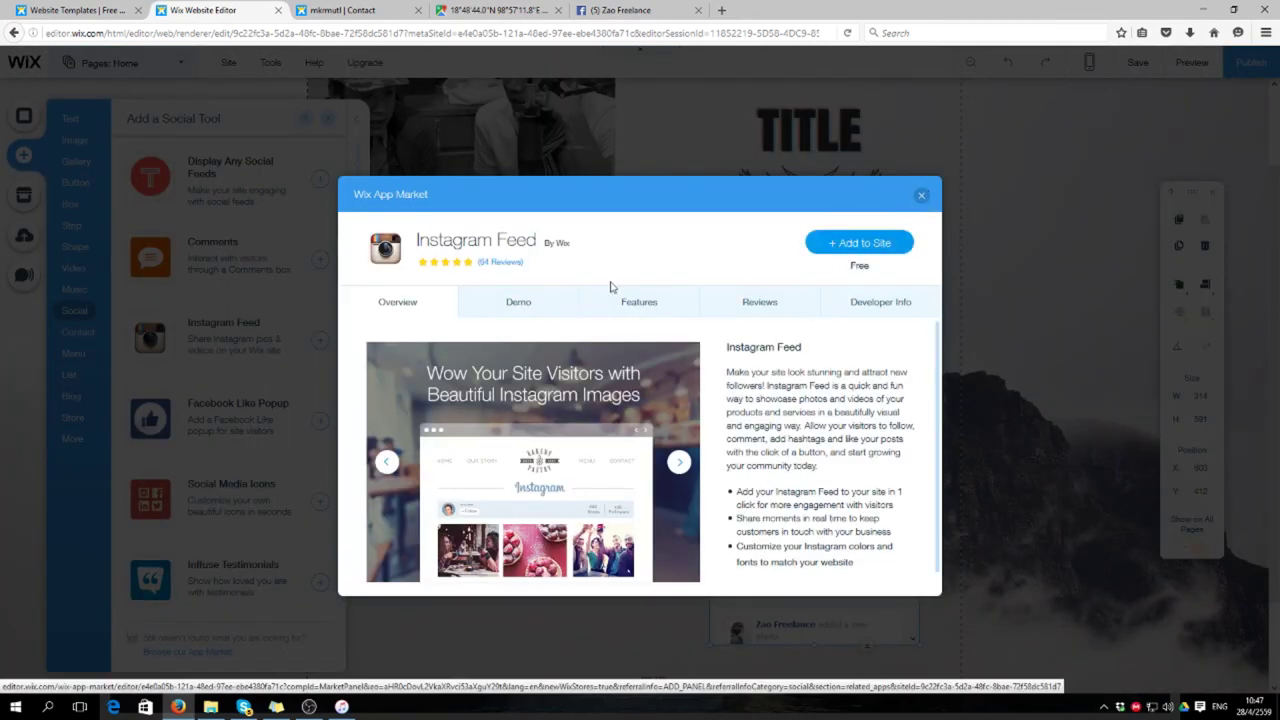
pyautogui.press('Escape')
pyautogui.click(320, 340)
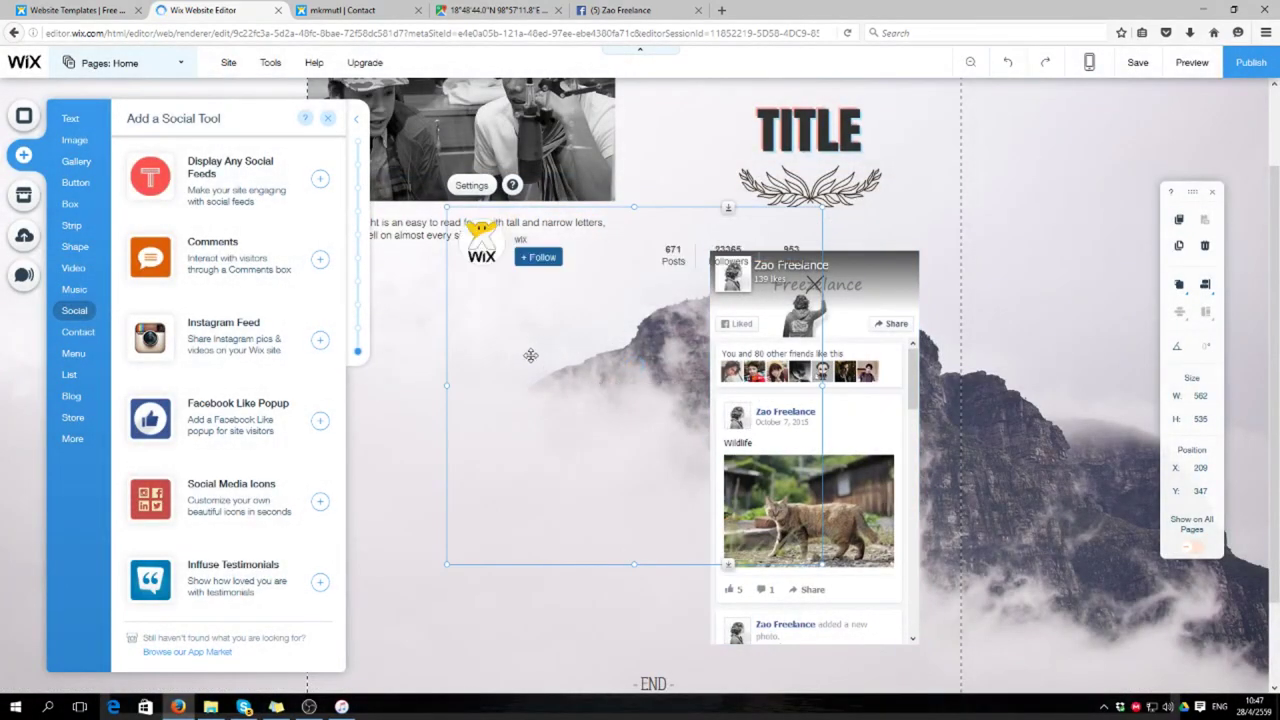
pyautogui.moveTo(530, 359); pyautogui.dragTo(420, 423)
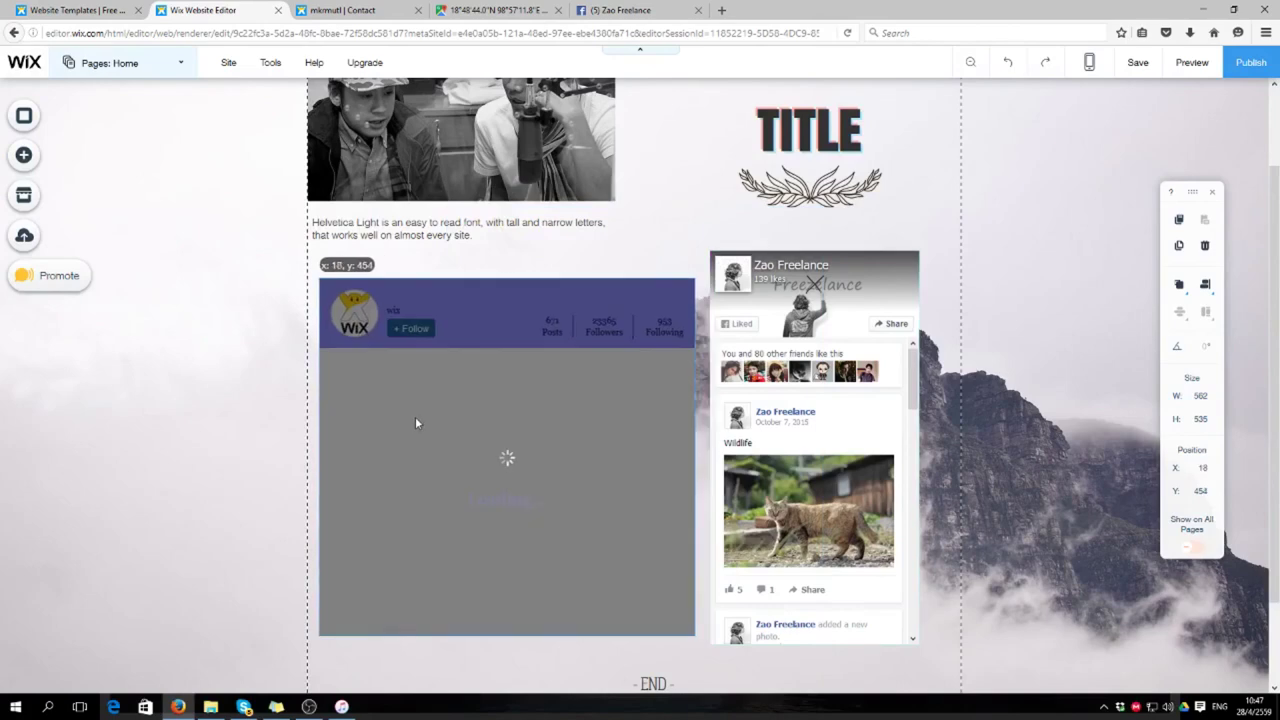
pyautogui.moveTo(414, 386); pyautogui.dragTo(409, 390)
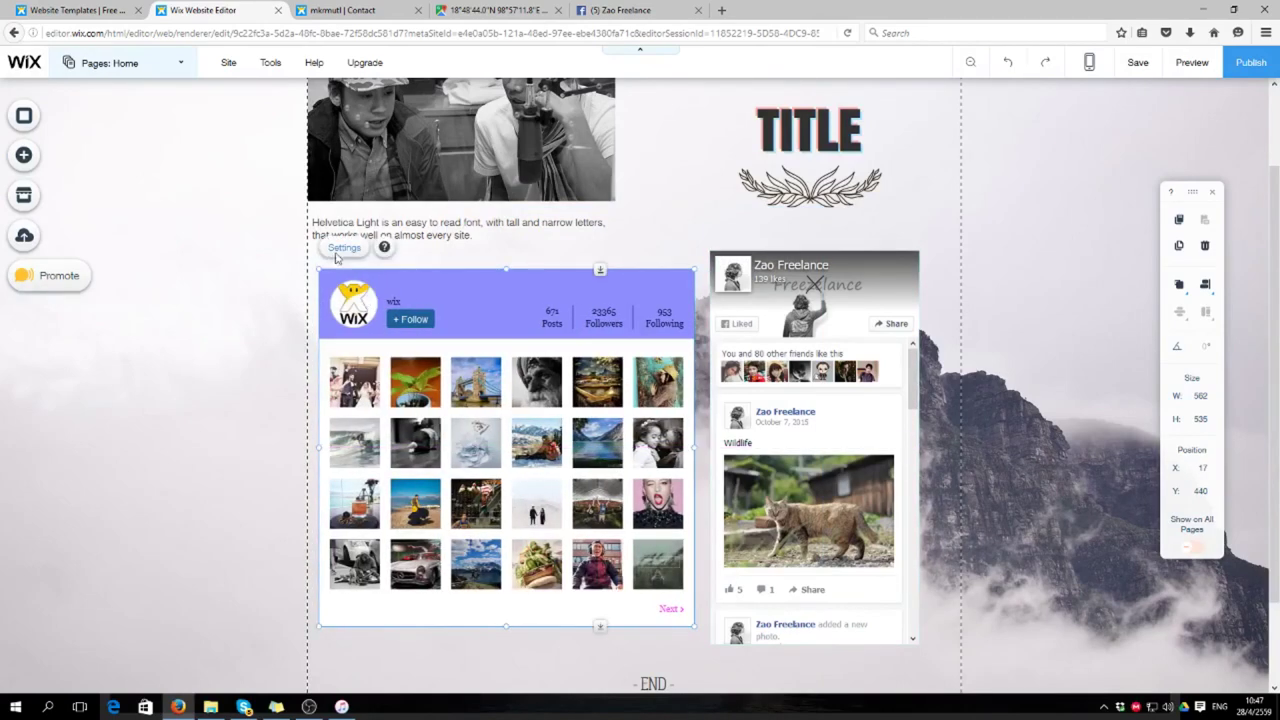
# Step: Connect the Instagram feed to the site owner's account by logging in with the Instagram username and account password
pyautogui.click(344, 248)
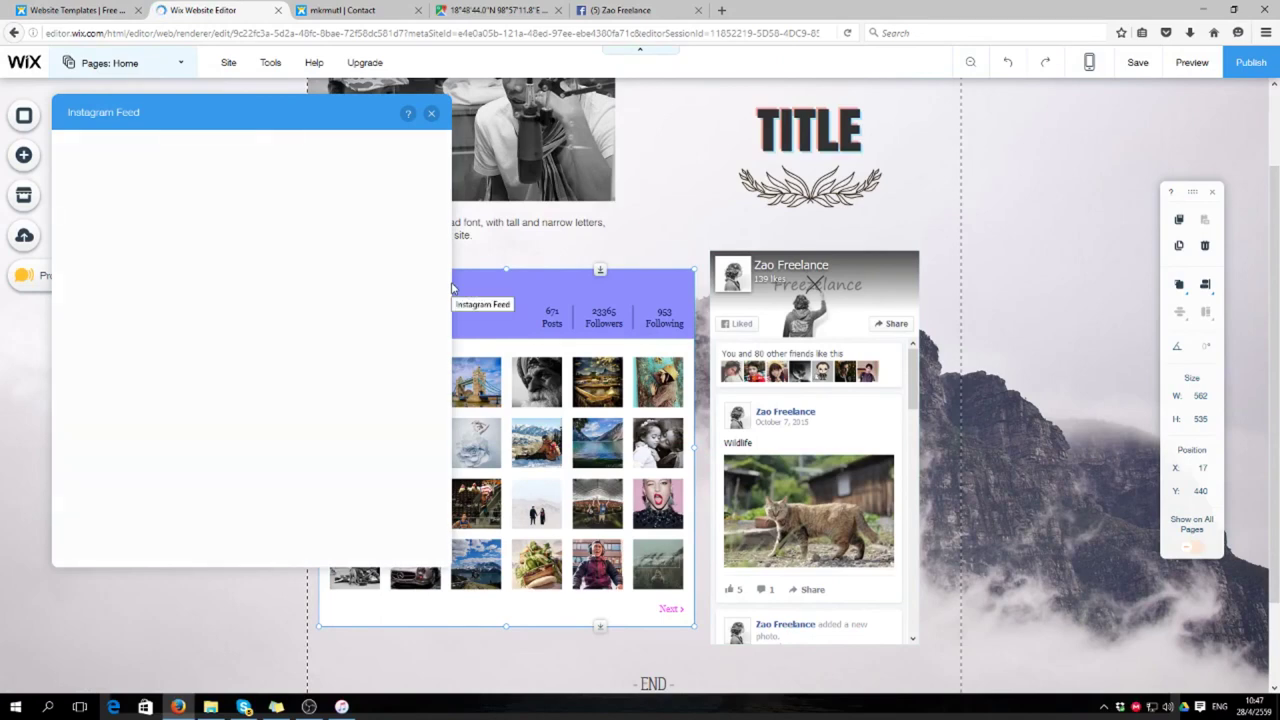
pyautogui.click(406, 204)
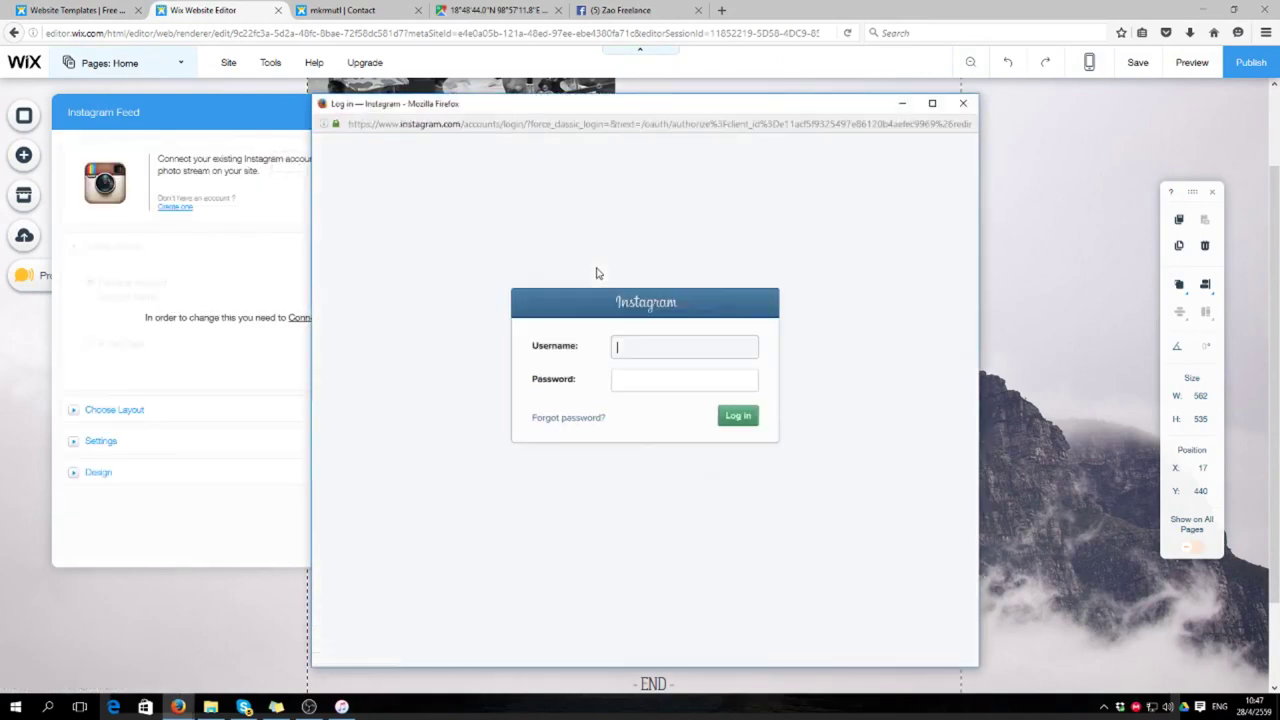
pyautogui.write('saoi')
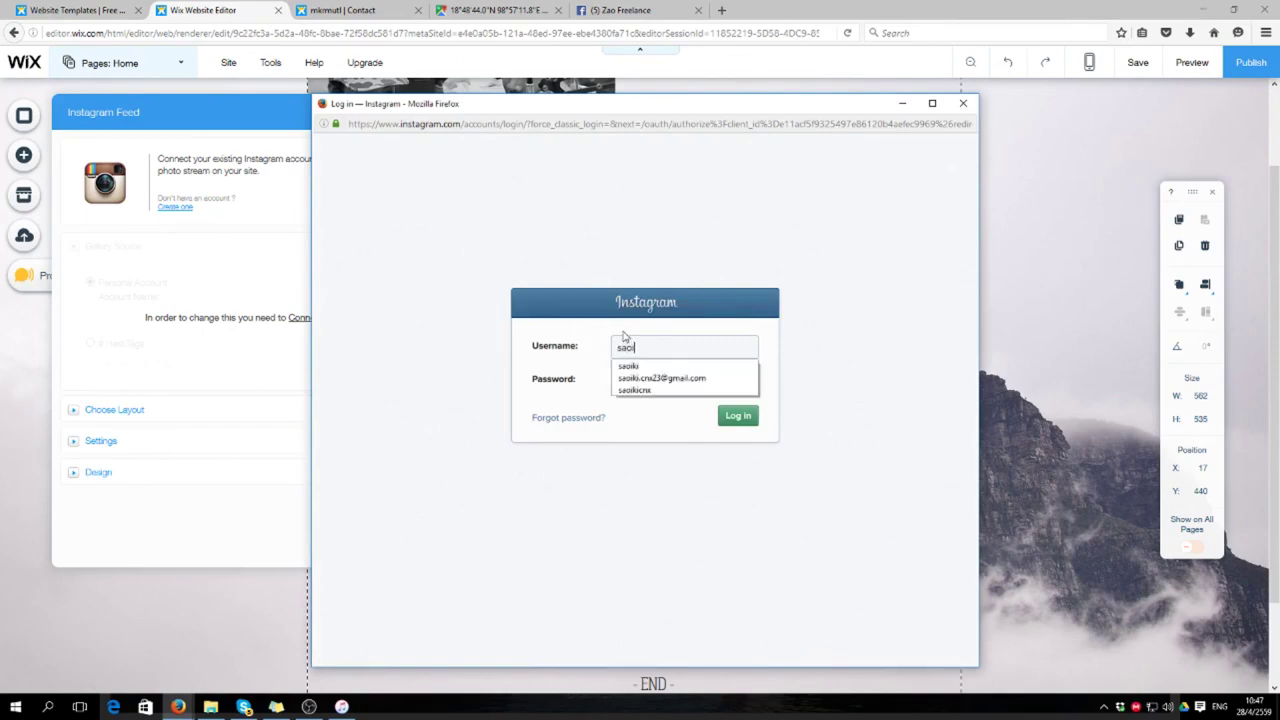
pyautogui.write('ki')
pyautogui.press('Tab')
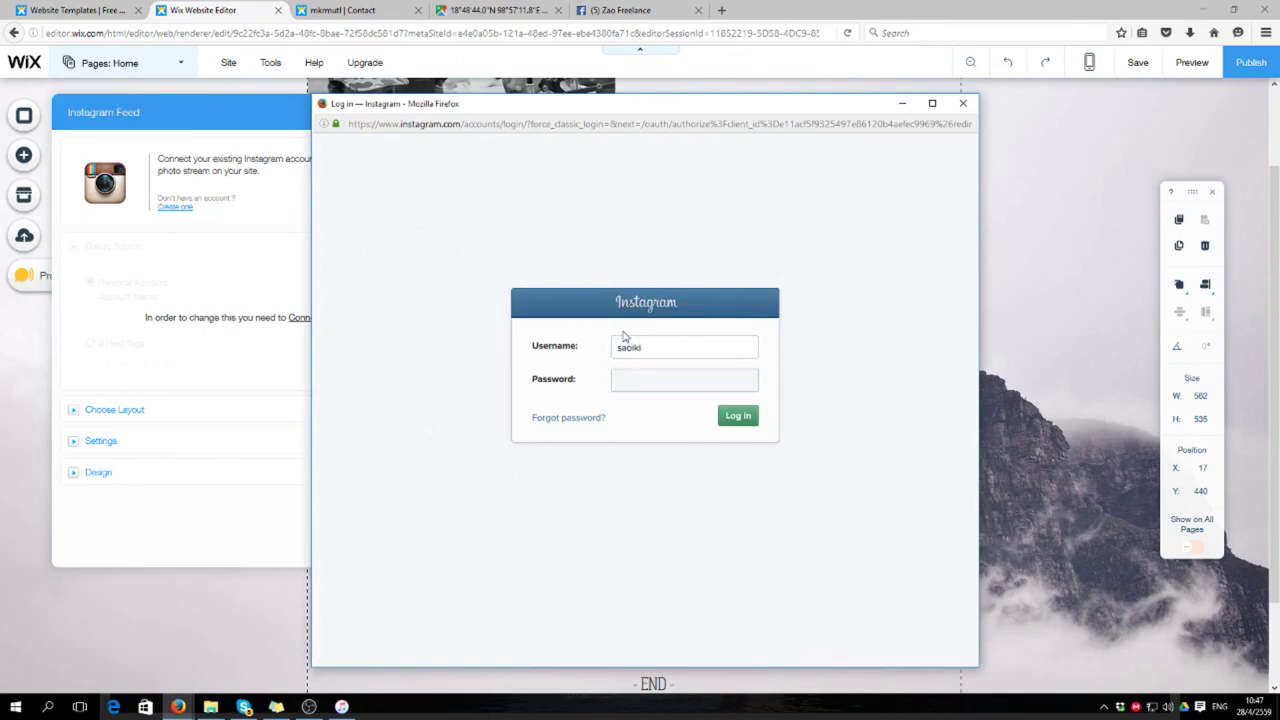
pyautogui.write('•••••••')
pyautogui.press('Return')
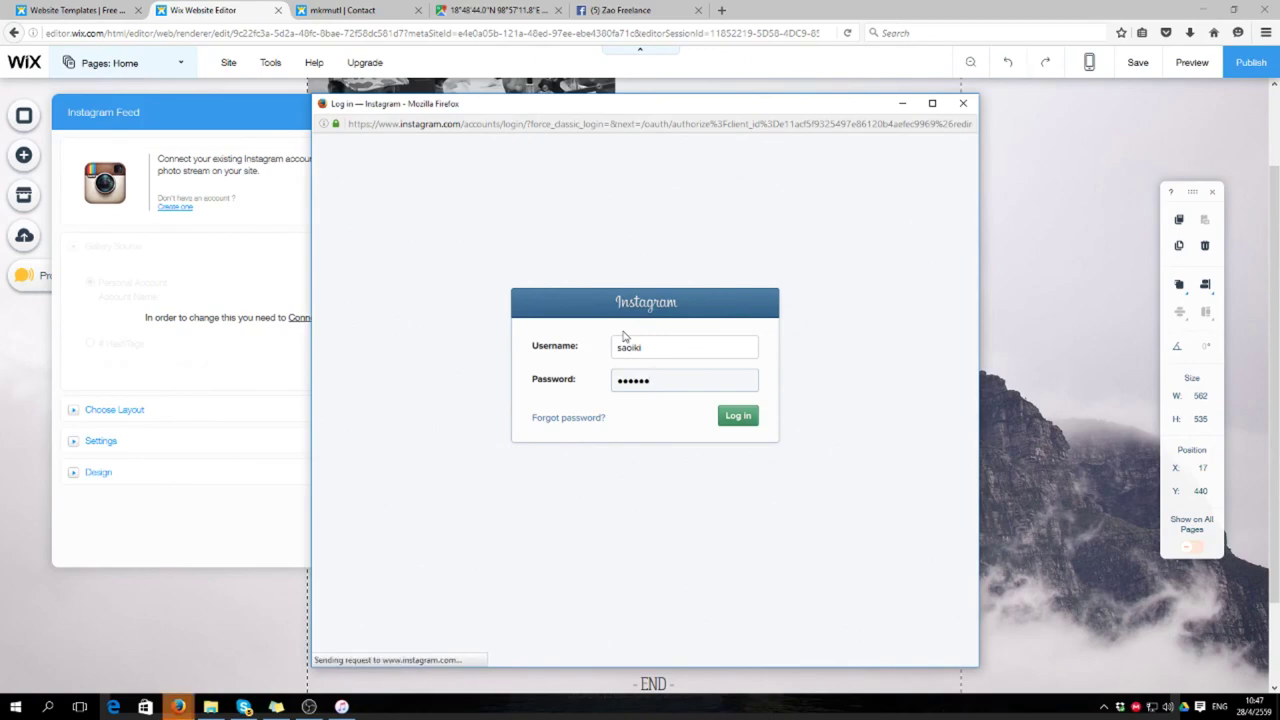
pyautogui.click(792, 423)
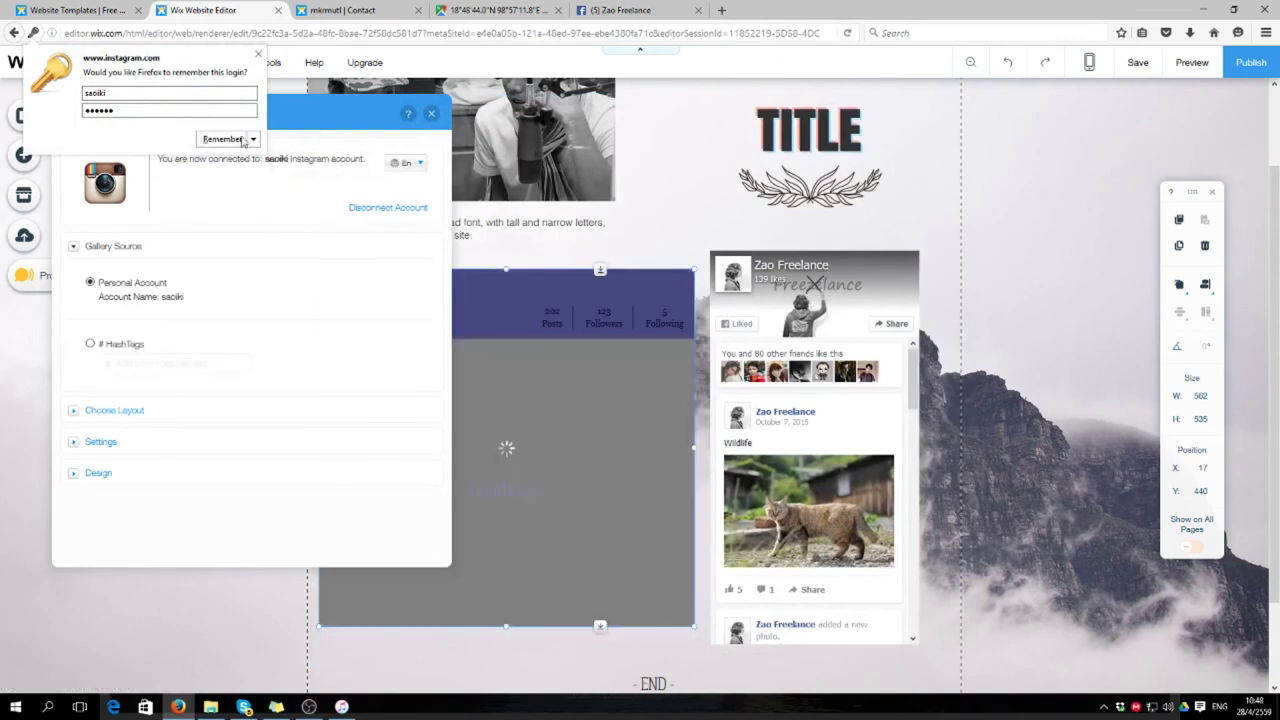
# Step: Switch the Instagram feed's gallery source to HashTags and enter the owner's username as the hashtag
pyautogui.moveTo(302, 109); pyautogui.dragTo(961, 117)
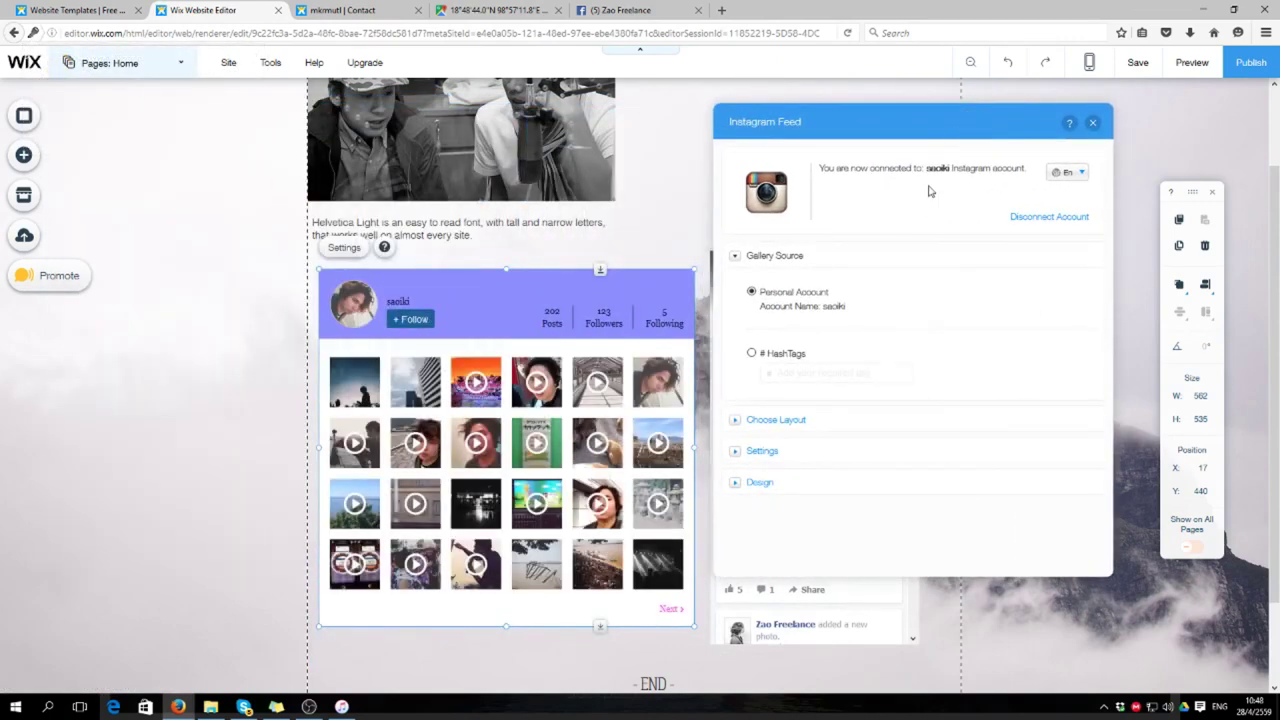
pyautogui.click(751, 354)
pyautogui.write('saoiki')
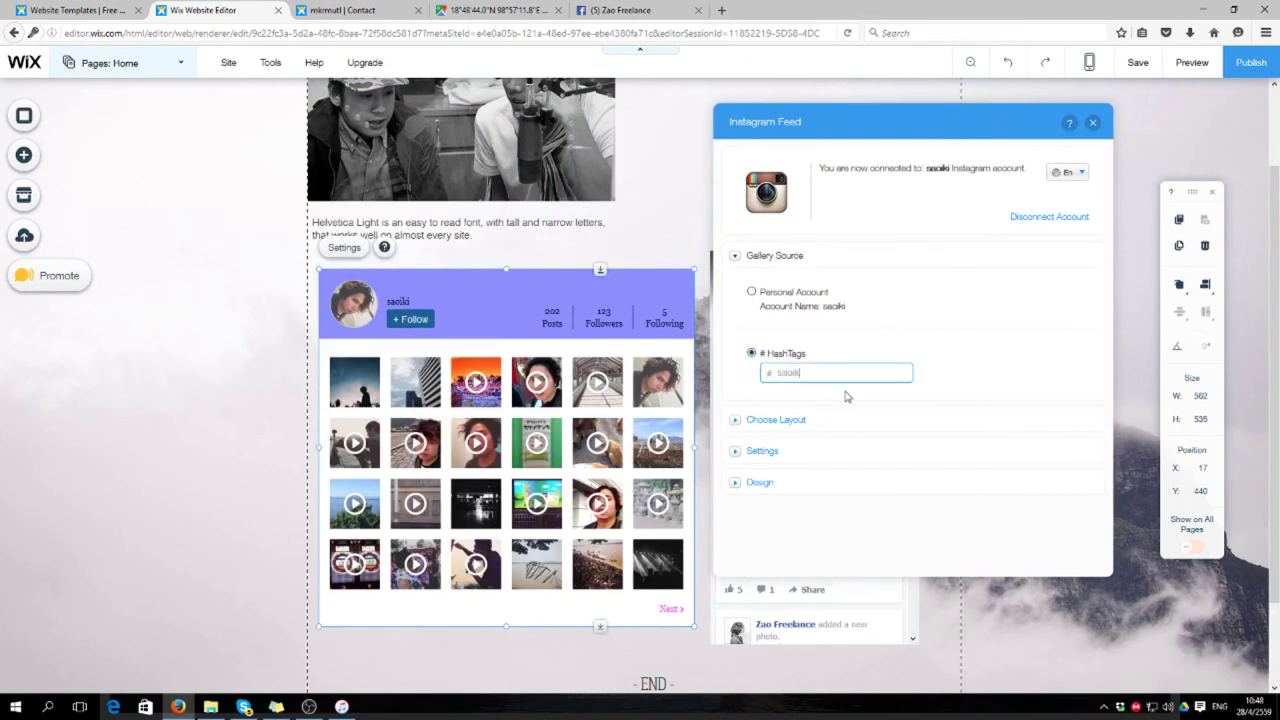
# Step: Try the Instagram feed's left preview, bottom preview, preview-only and Thumbnails + Popup window layouts, and view its display settings
pyautogui.click(737, 421)
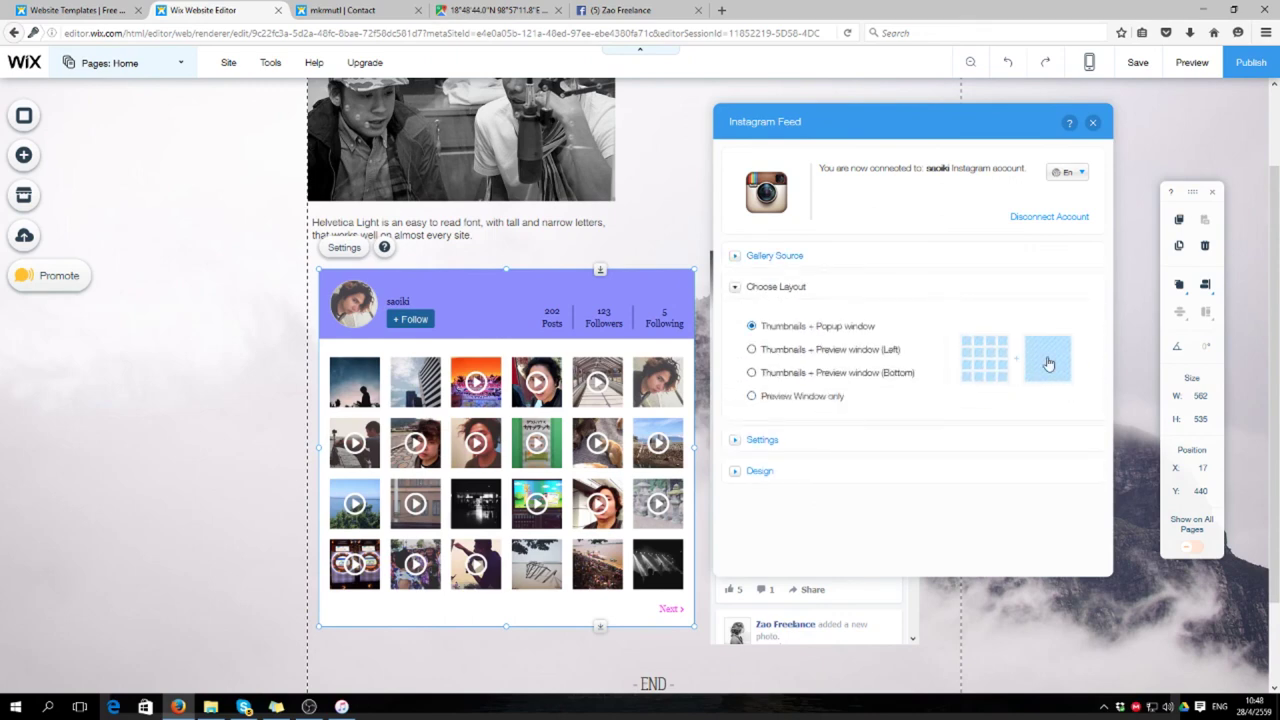
pyautogui.click(785, 355)
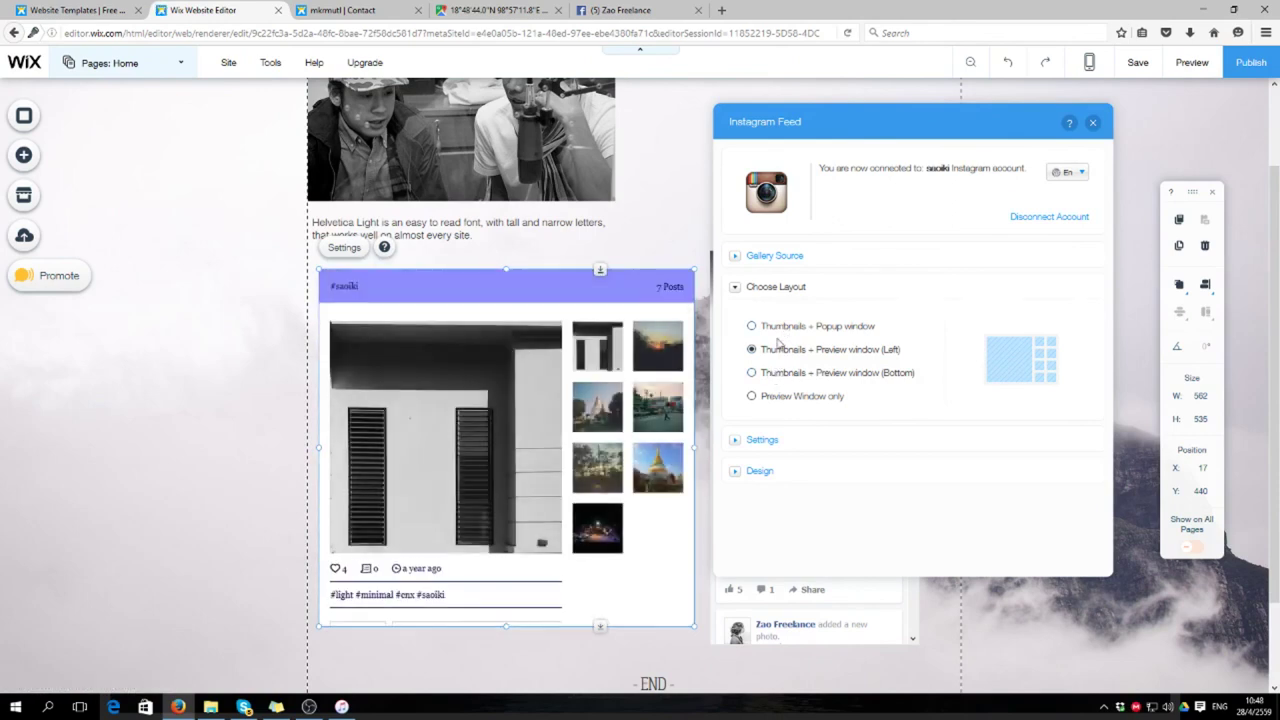
pyautogui.click(760, 373)
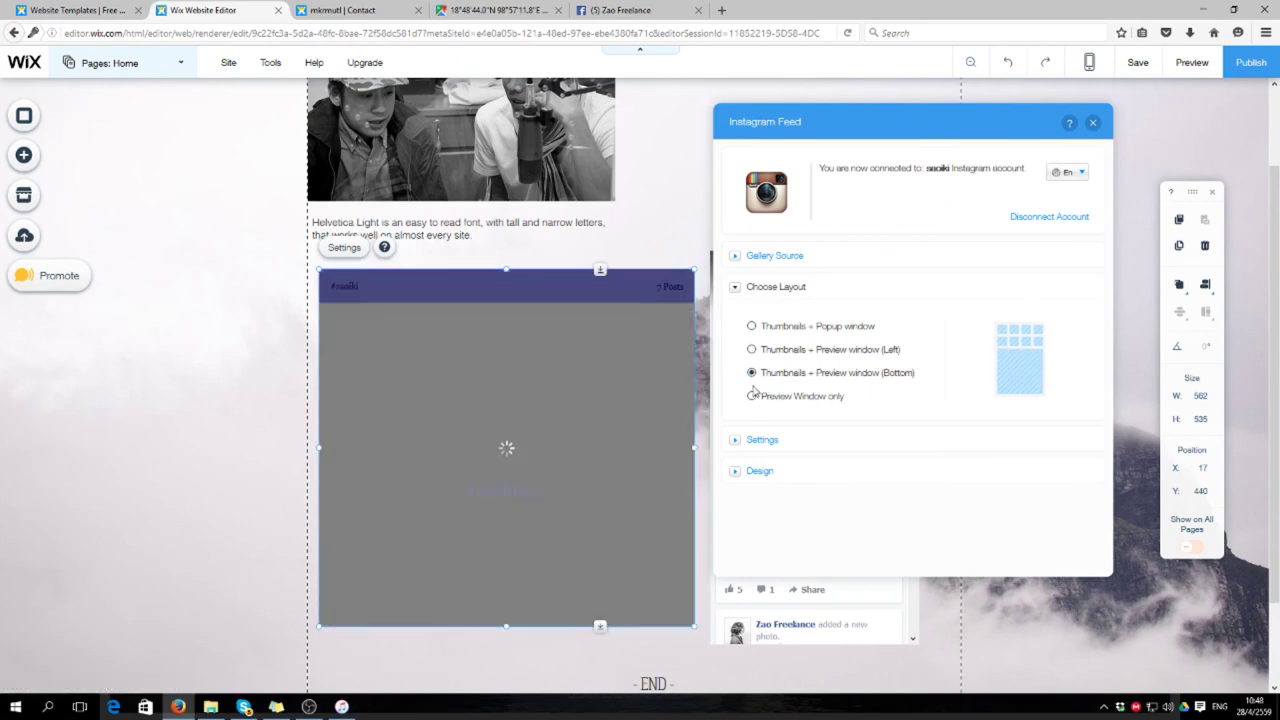
pyautogui.click(752, 397)
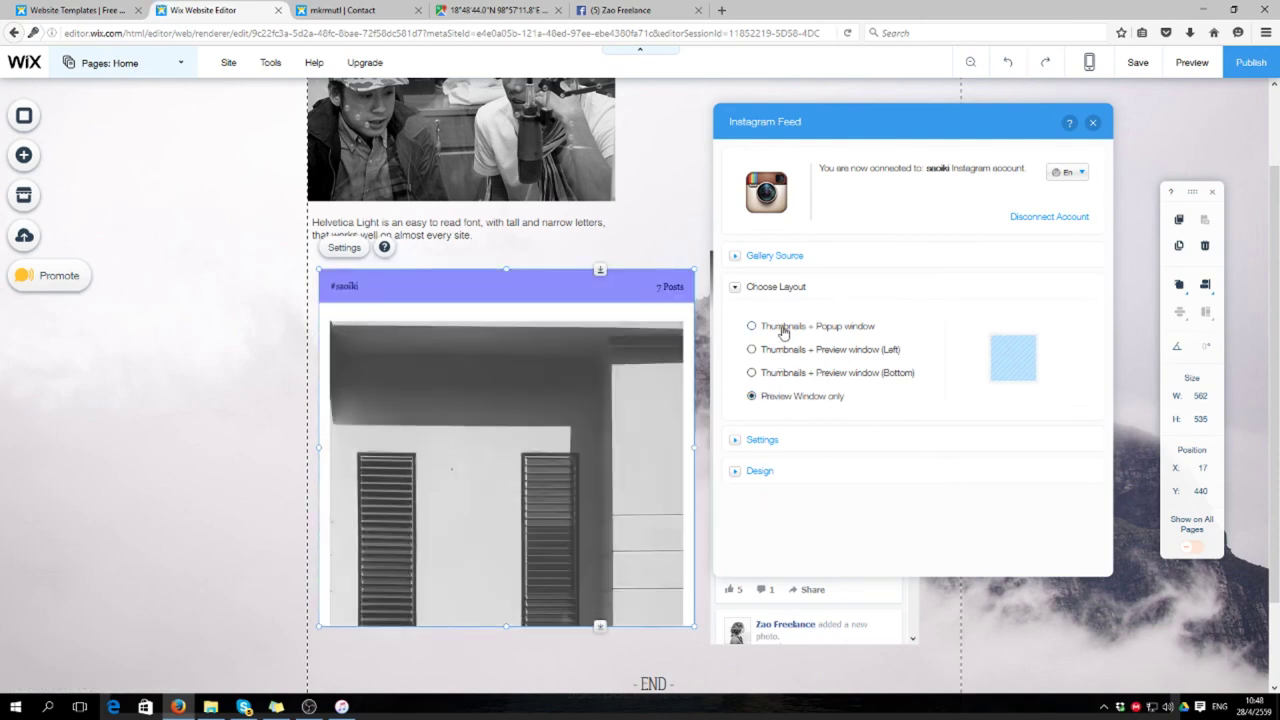
pyautogui.click(783, 332)
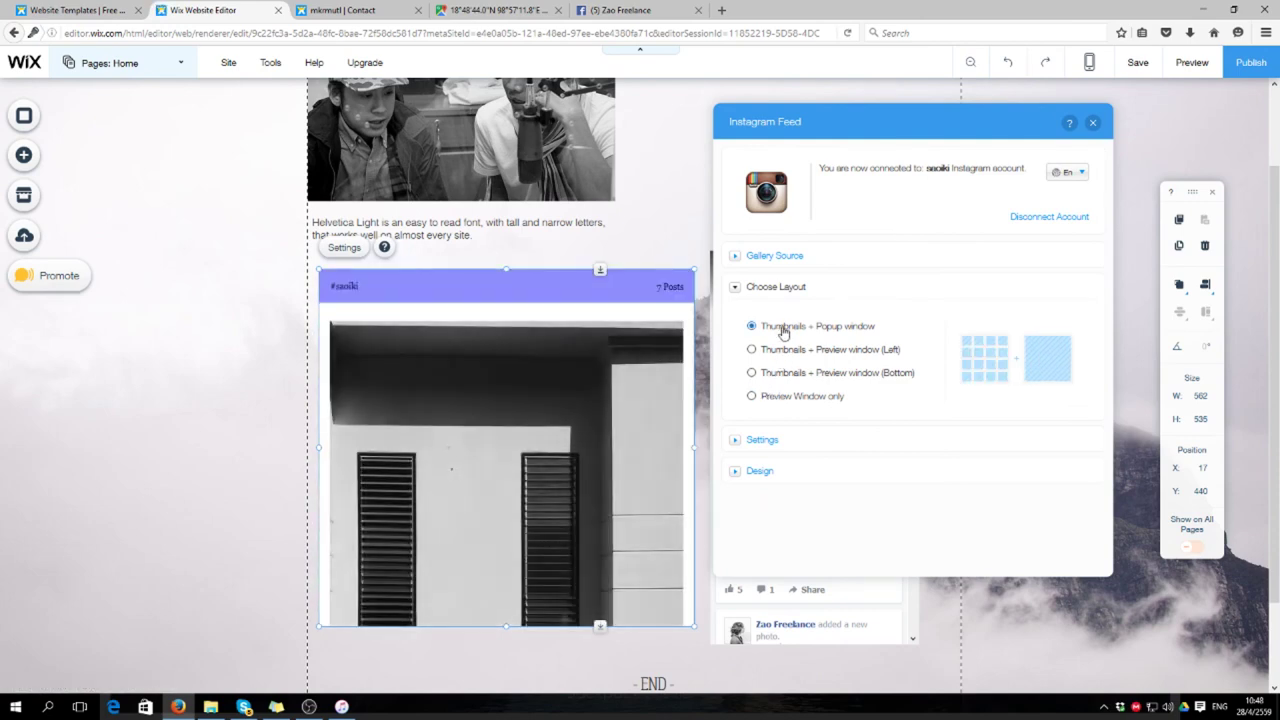
pyautogui.click(769, 441)
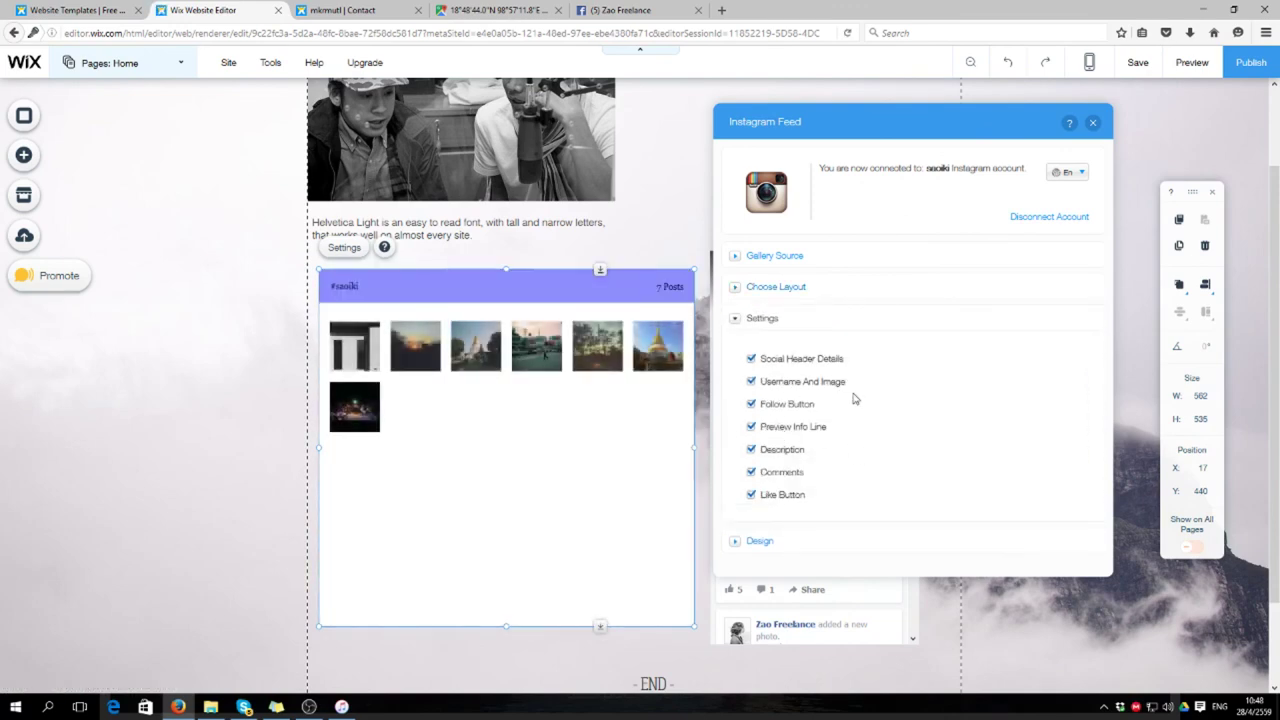
# Step: Set the Instagram feed's layout to Thumbnails + Preview window (Left) and extend the feed's height to 584
pyautogui.click(778, 292)
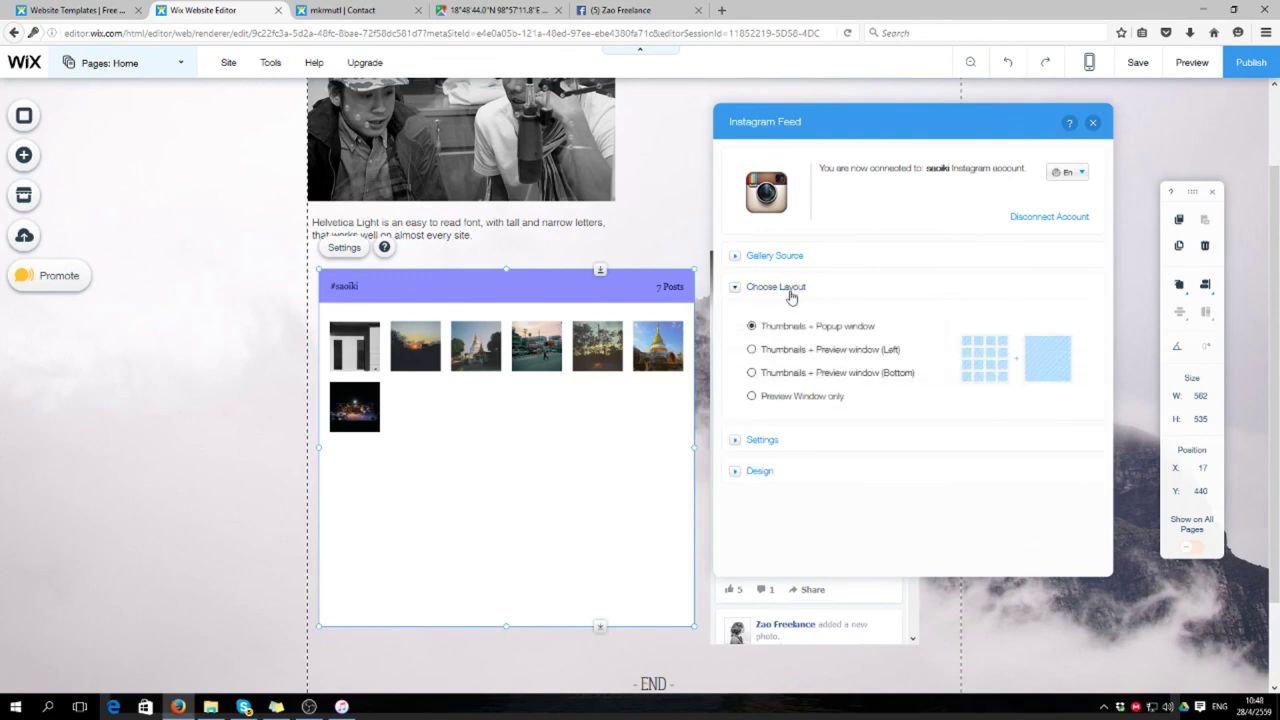
pyautogui.click(764, 352)
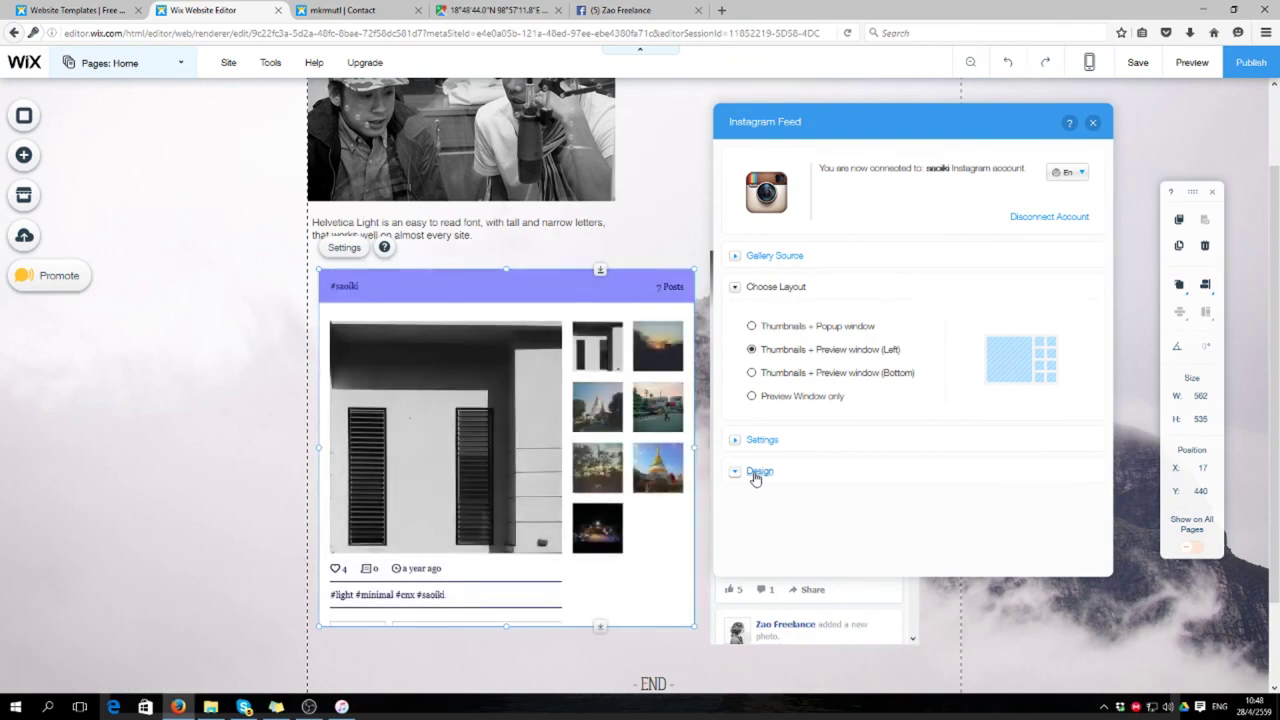
pyautogui.click(756, 474)
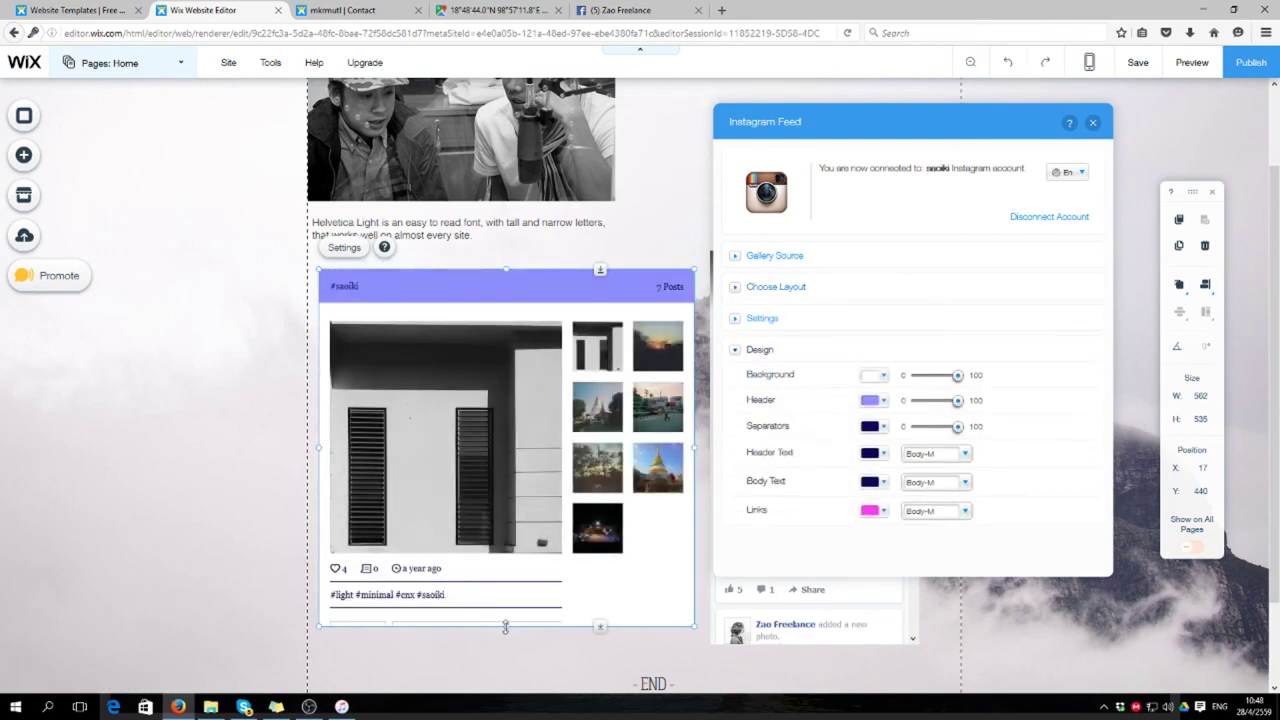
pyautogui.moveTo(505, 627); pyautogui.dragTo(506, 658)
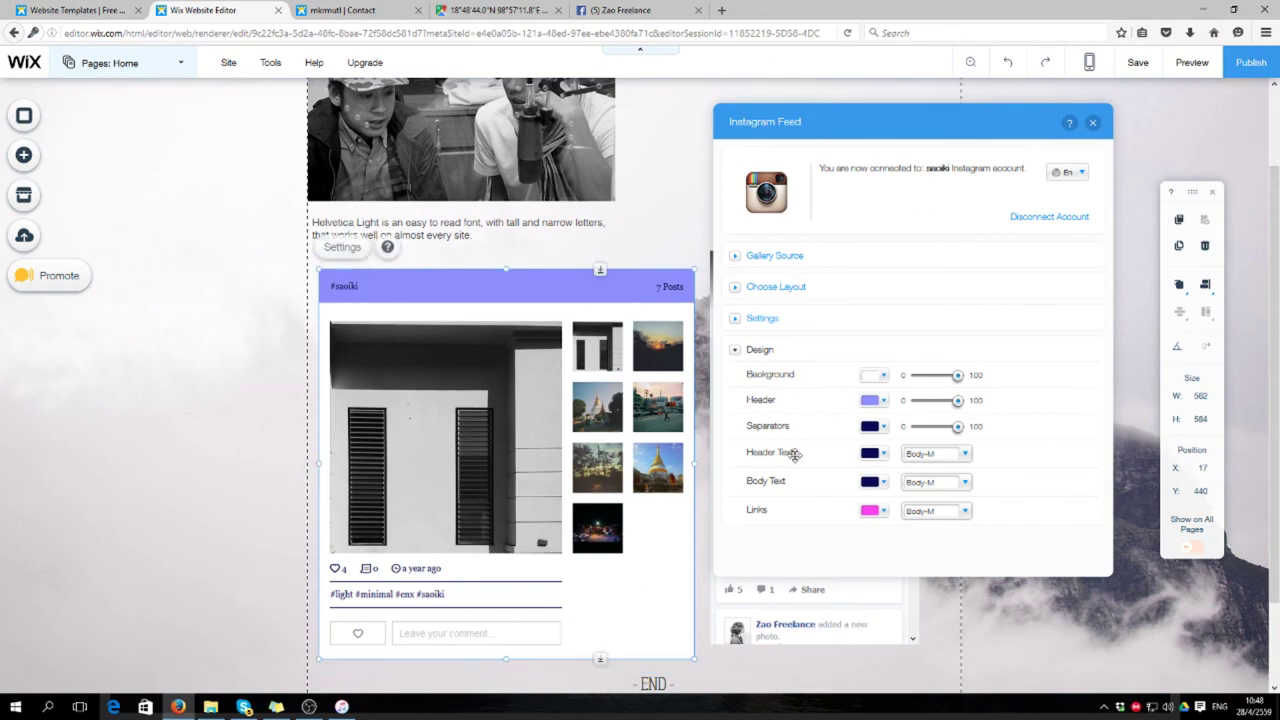
# Step: Change the Instagram feed's header color to dark gray and its link color to medium gray
pyautogui.click(884, 404)
pyautogui.click(925, 397)
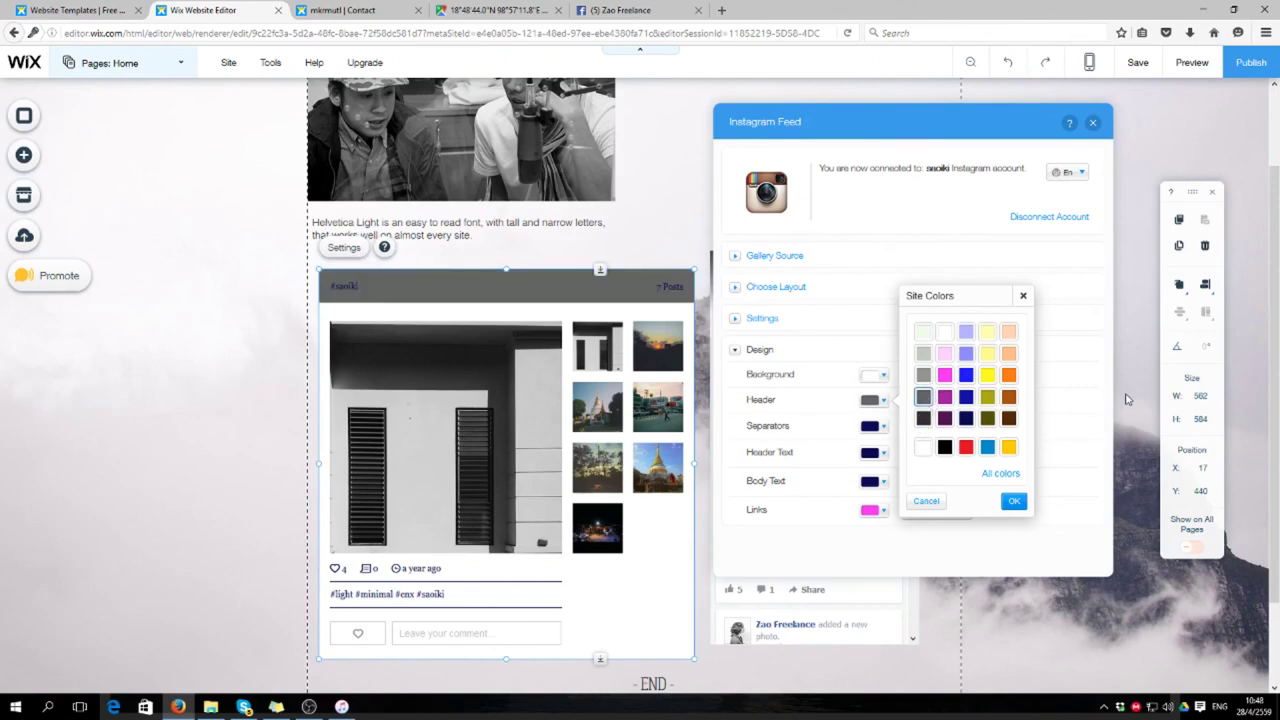
pyautogui.click(883, 512)
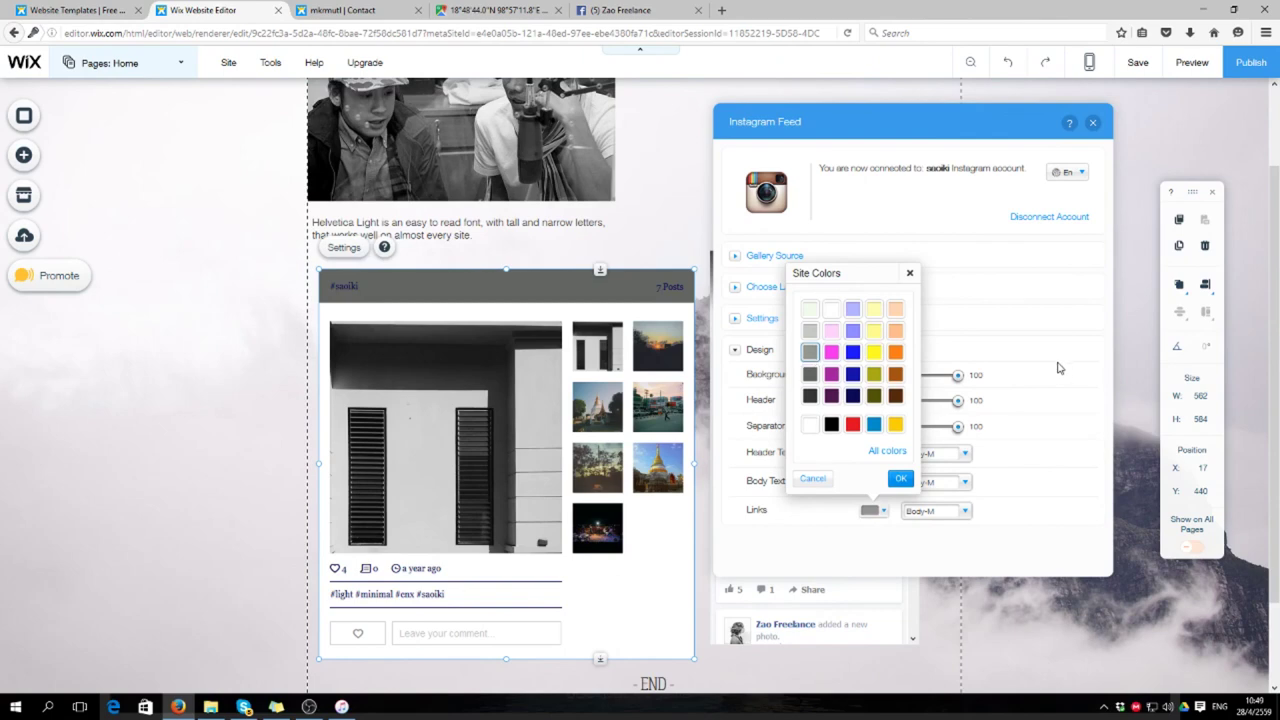
pyautogui.click(980, 485)
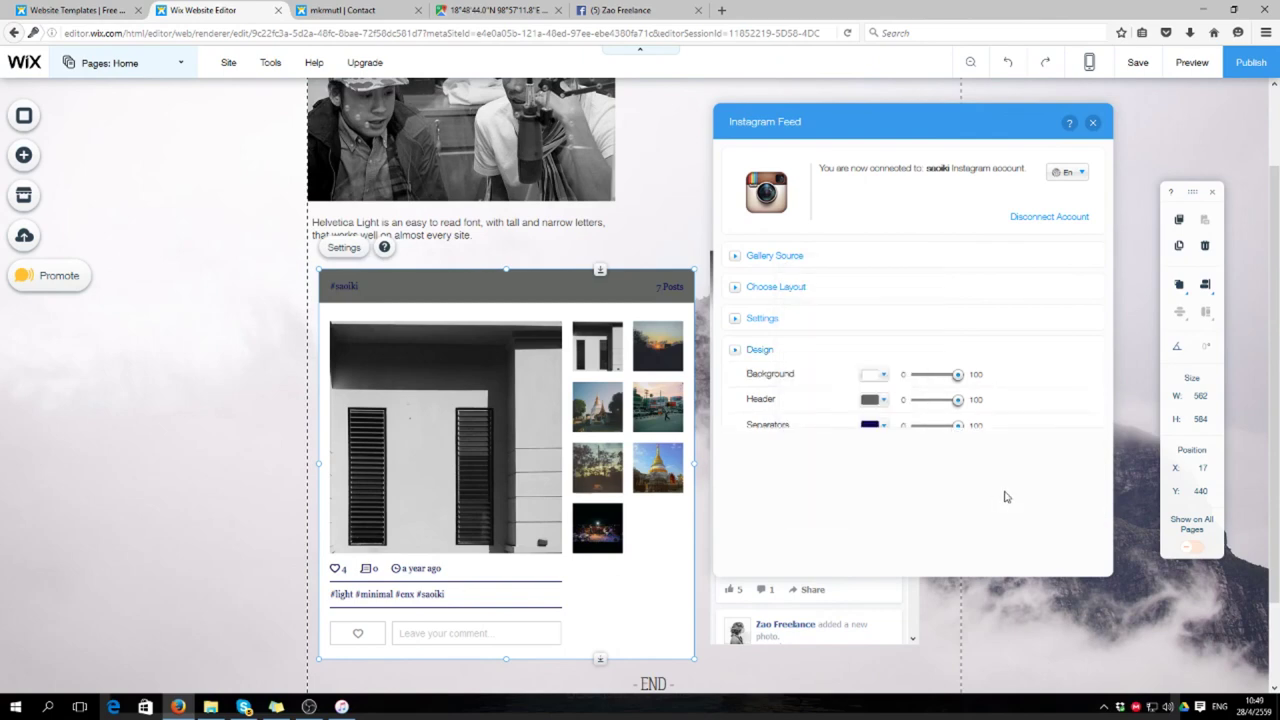
# Step: Reduce the Instagram feed's background opacity to about one third, keeping the background white
pyautogui.click(748, 350)
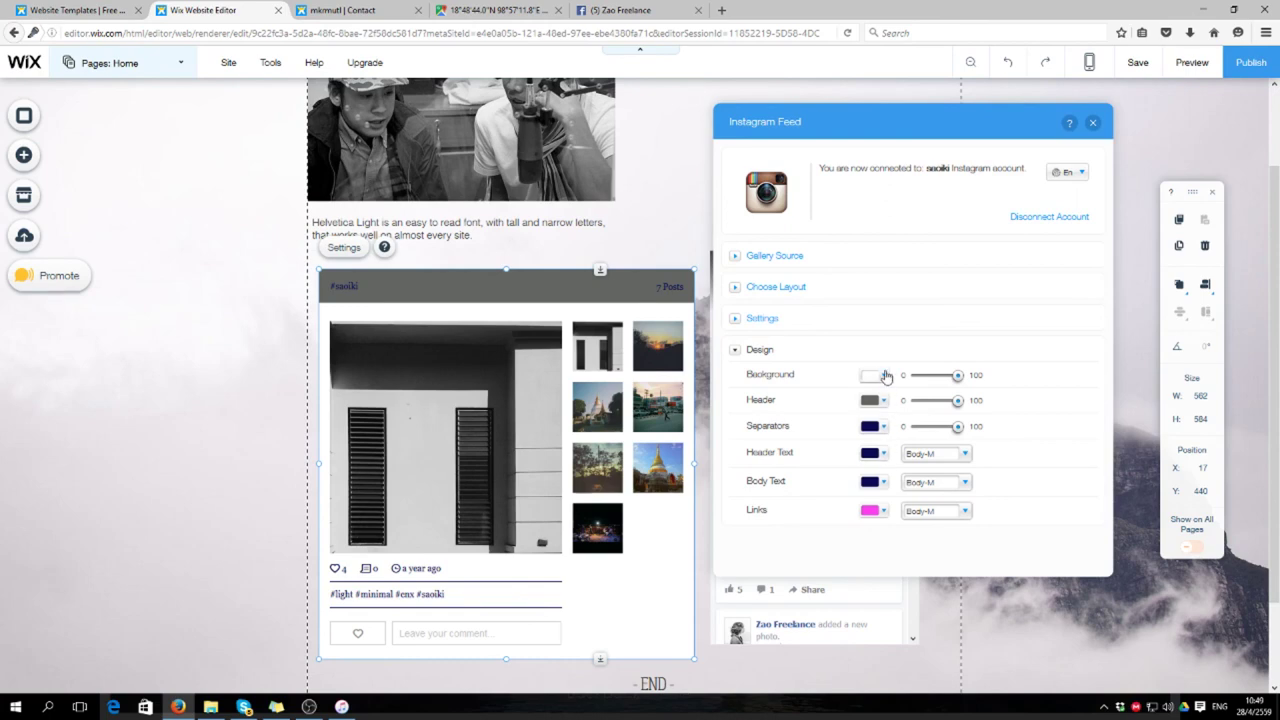
pyautogui.click(884, 375)
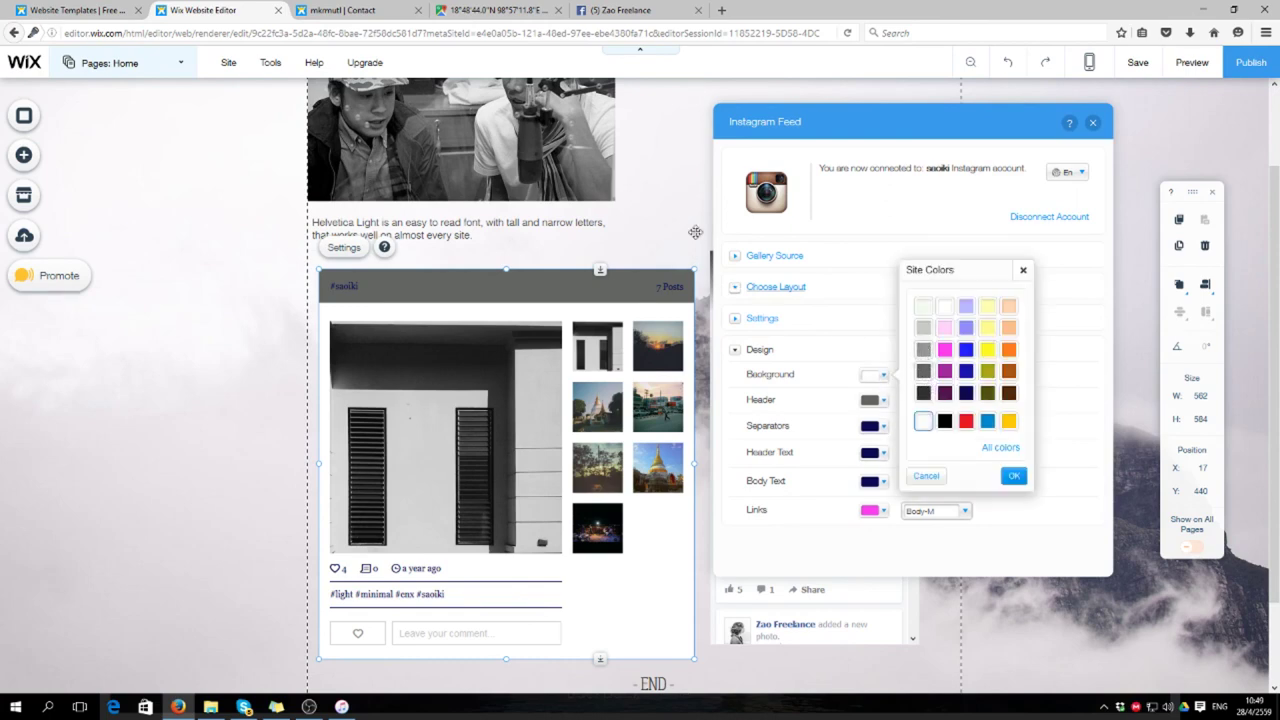
pyautogui.click(1080, 393)
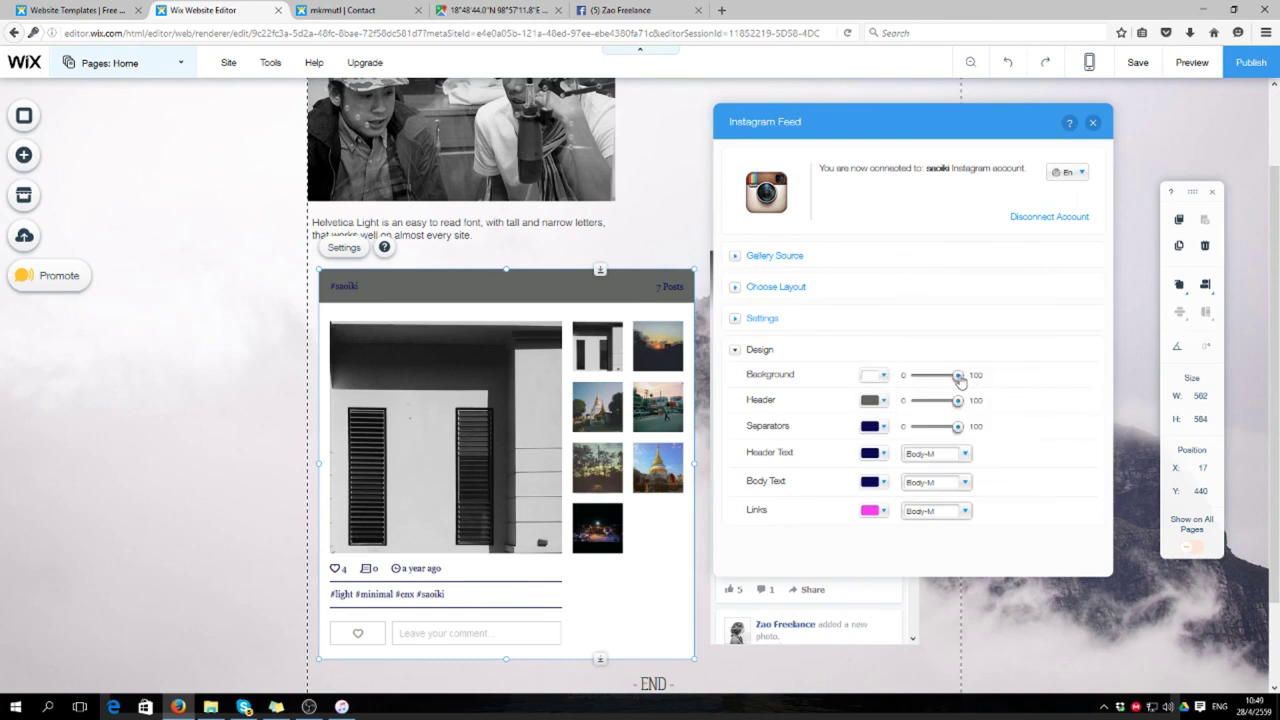
pyautogui.moveTo(958, 377); pyautogui.dragTo(928, 378)
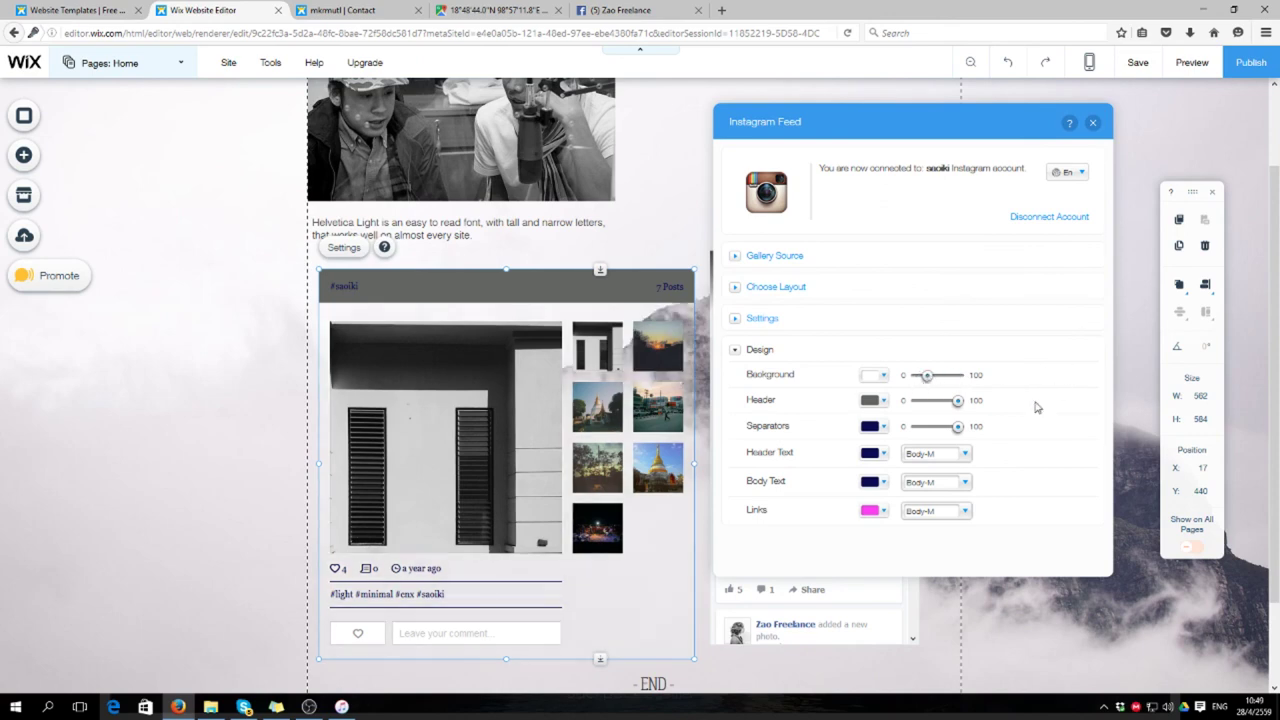
# Step: Change the Instagram feed's separator color to light gray
pyautogui.click(884, 400)
pyautogui.click(884, 430)
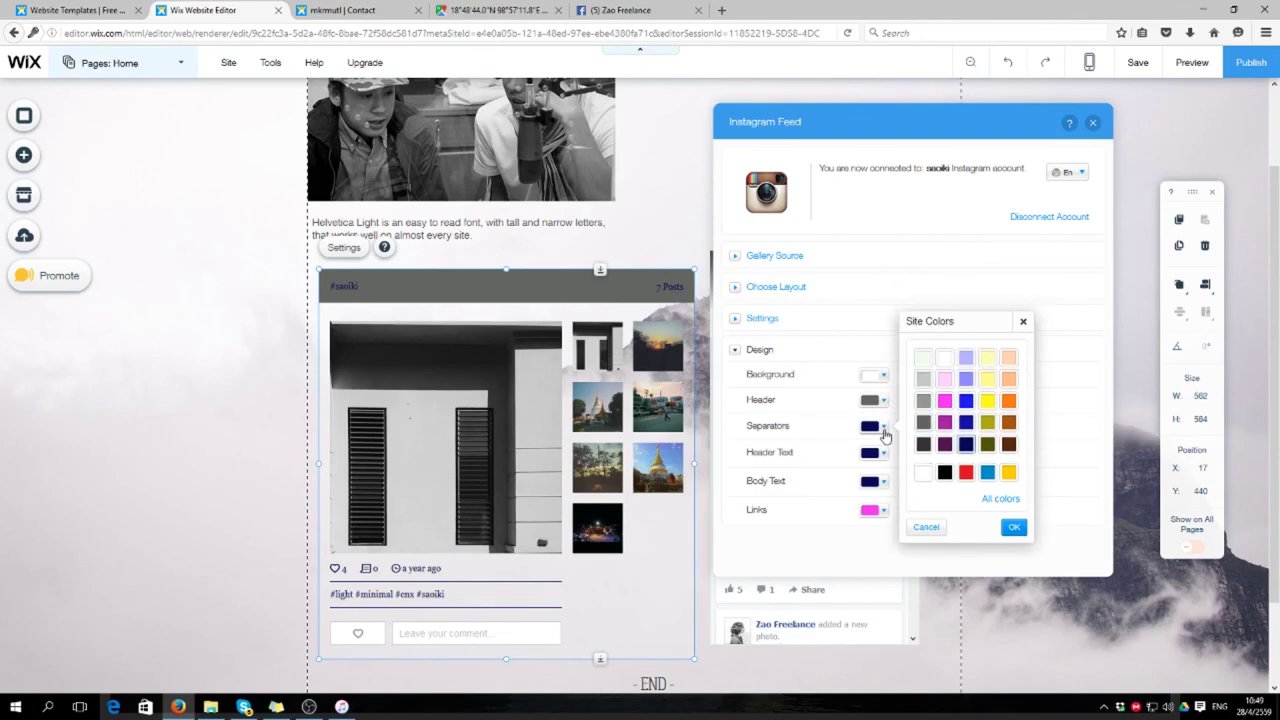
pyautogui.click(945, 358)
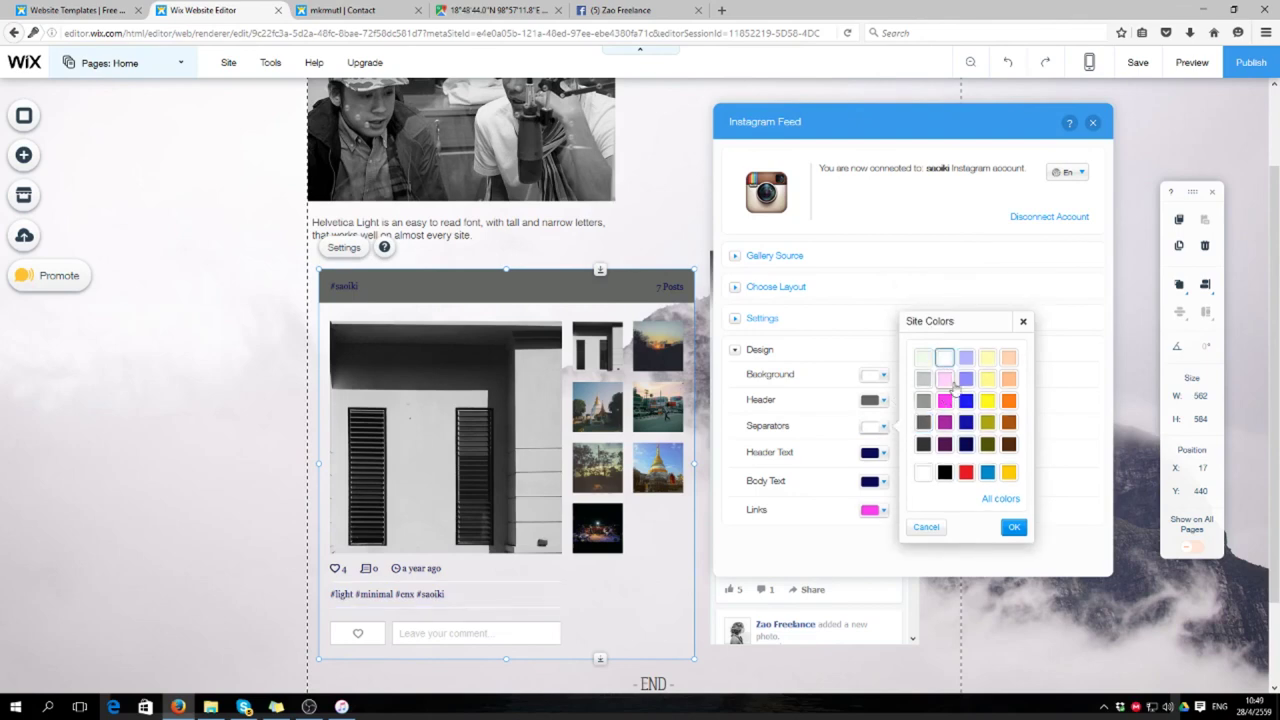
pyautogui.click(922, 401)
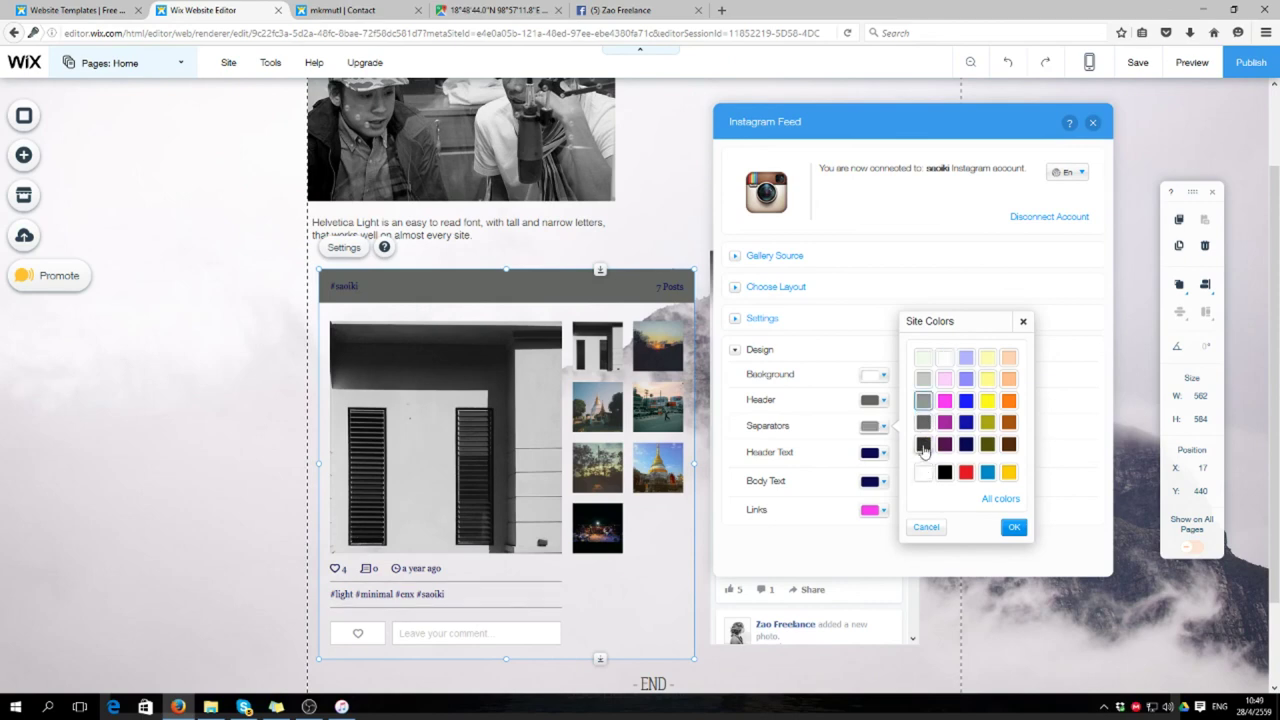
pyautogui.click(922, 379)
pyautogui.click(1012, 527)
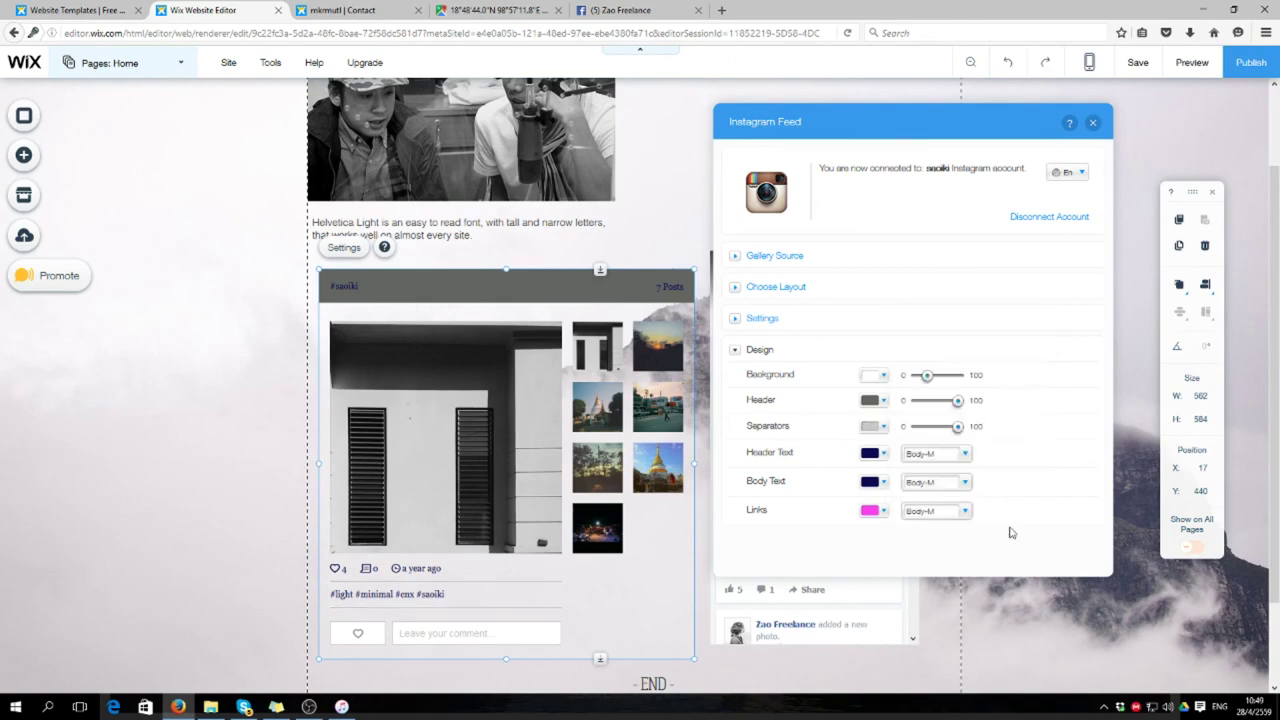
# Step: Set the Instagram feed's header text color to light gray
pyautogui.click(884, 455)
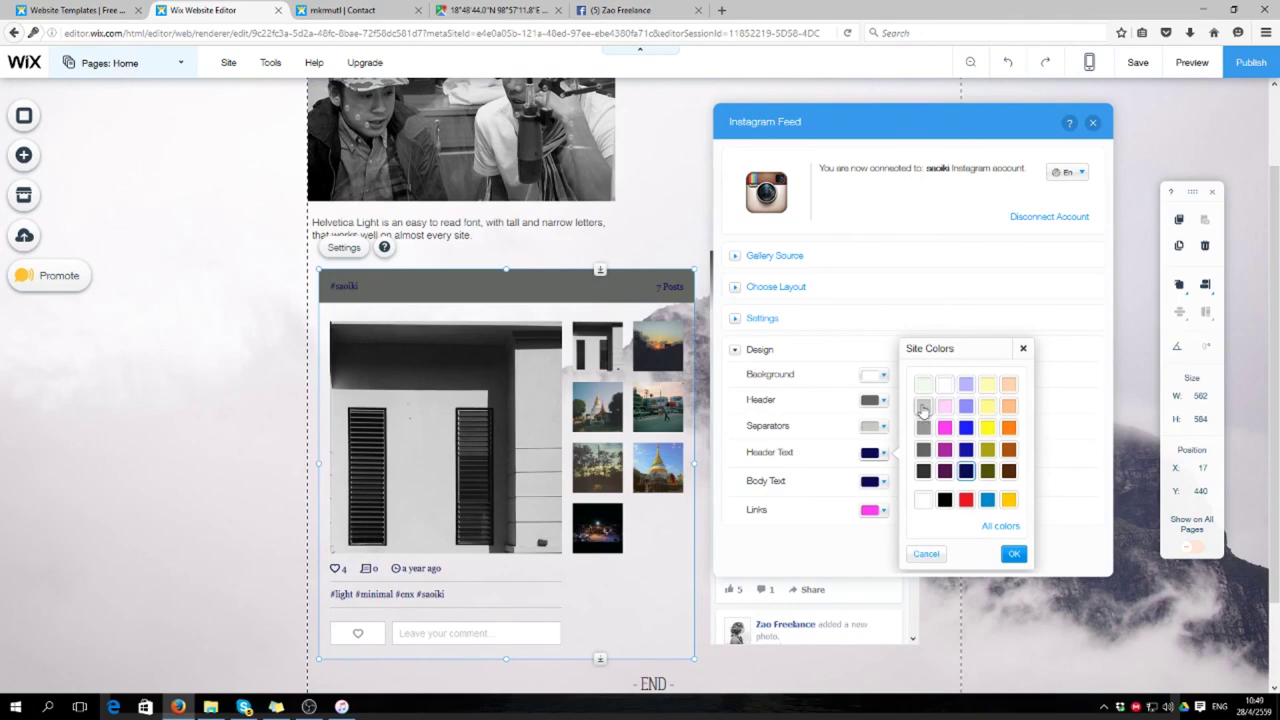
pyautogui.click(923, 405)
pyautogui.click(1013, 554)
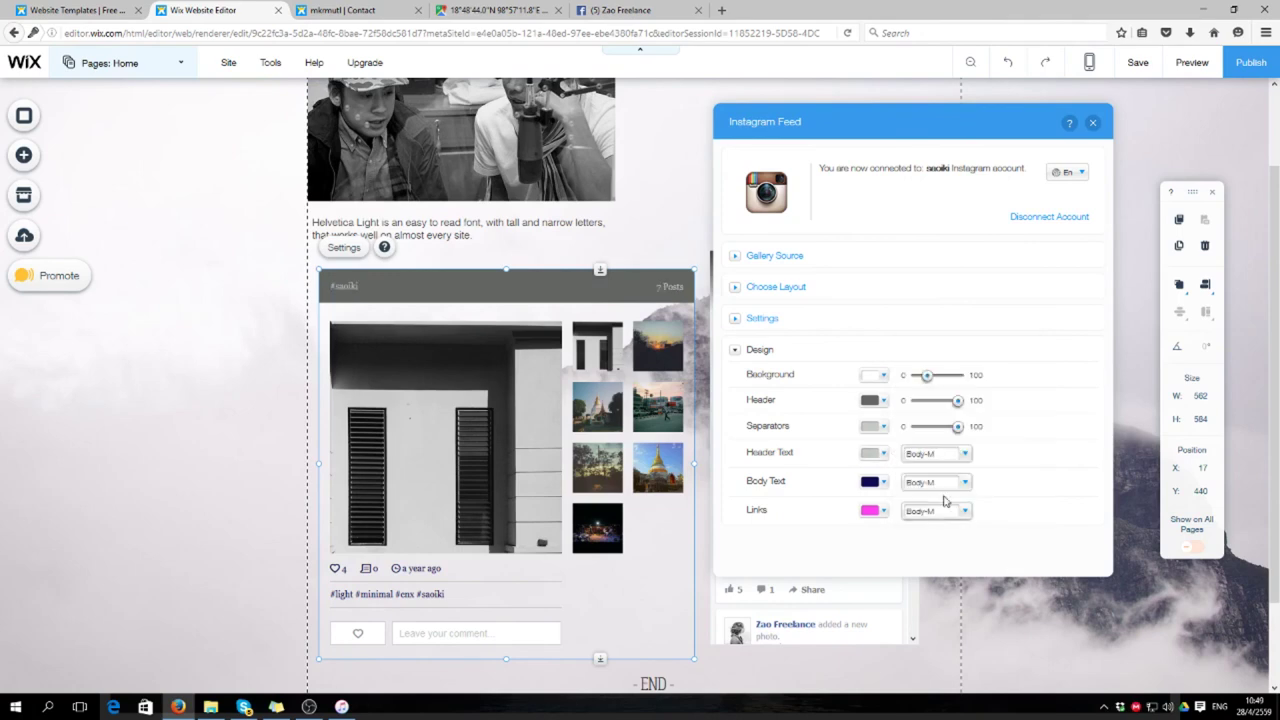
# Step: Set the Instagram feed's body text color to dark gray
pyautogui.click(885, 483)
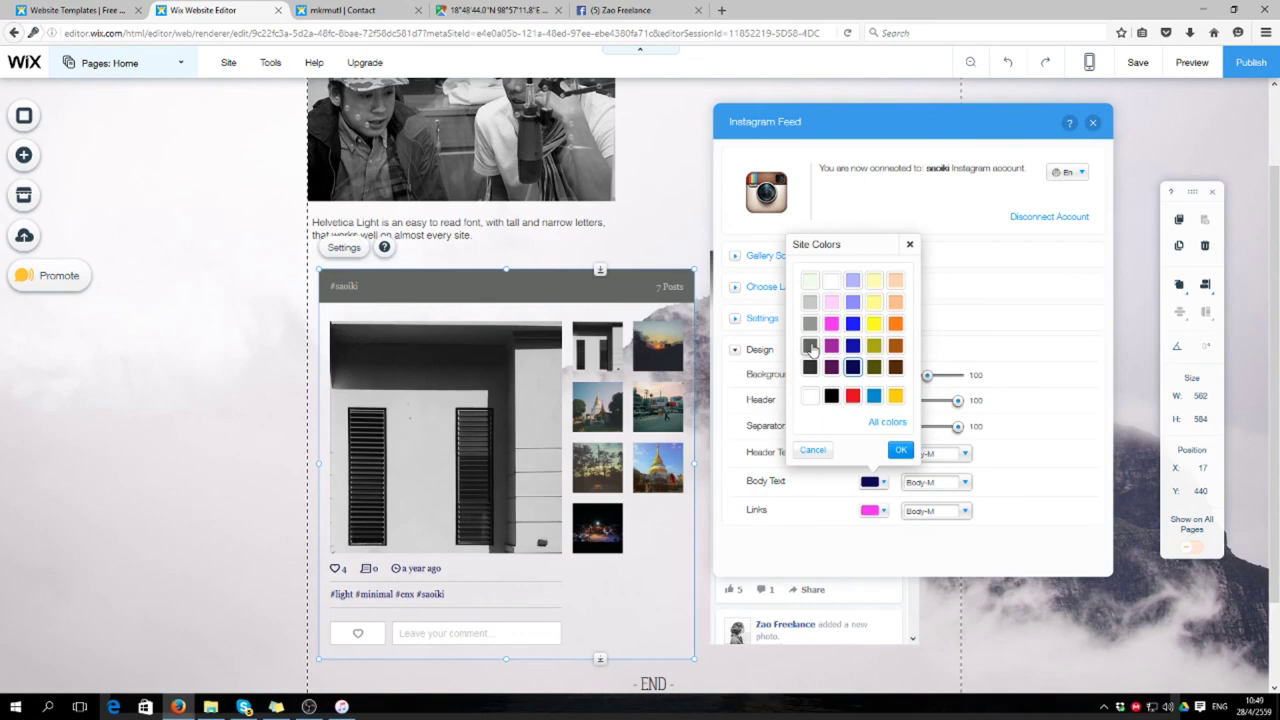
pyautogui.click(1066, 390)
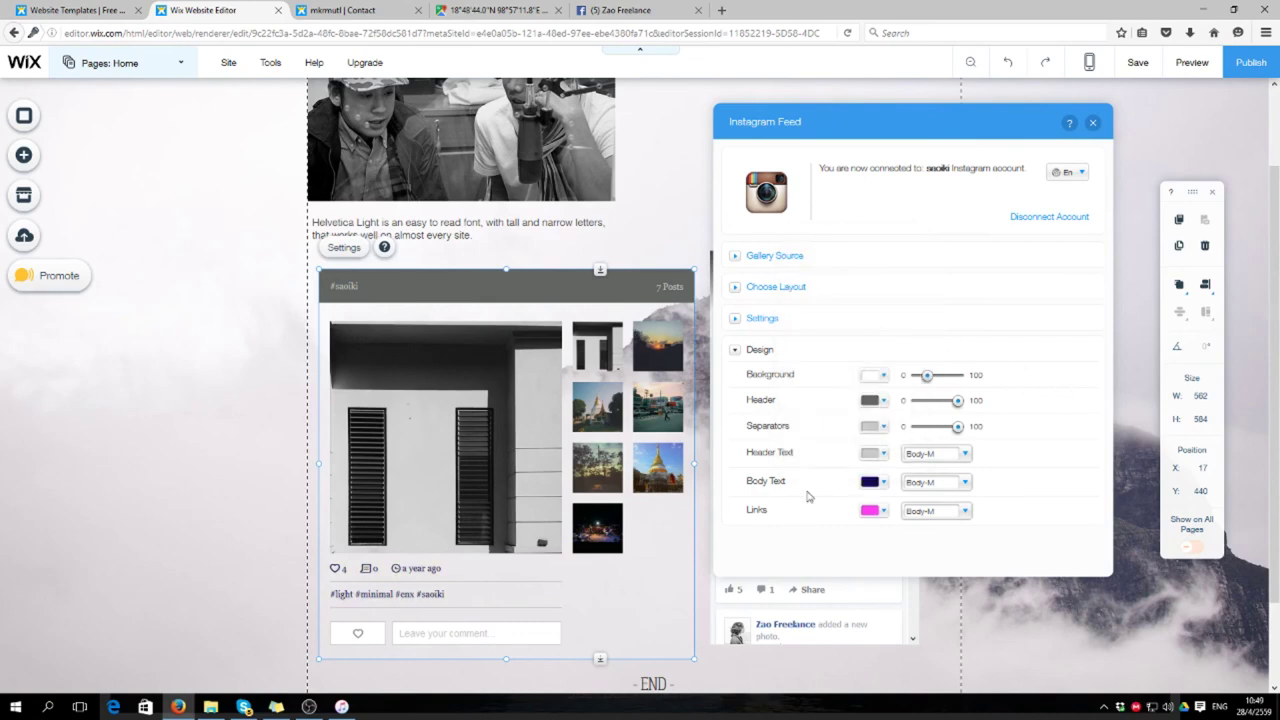
pyautogui.click(884, 483)
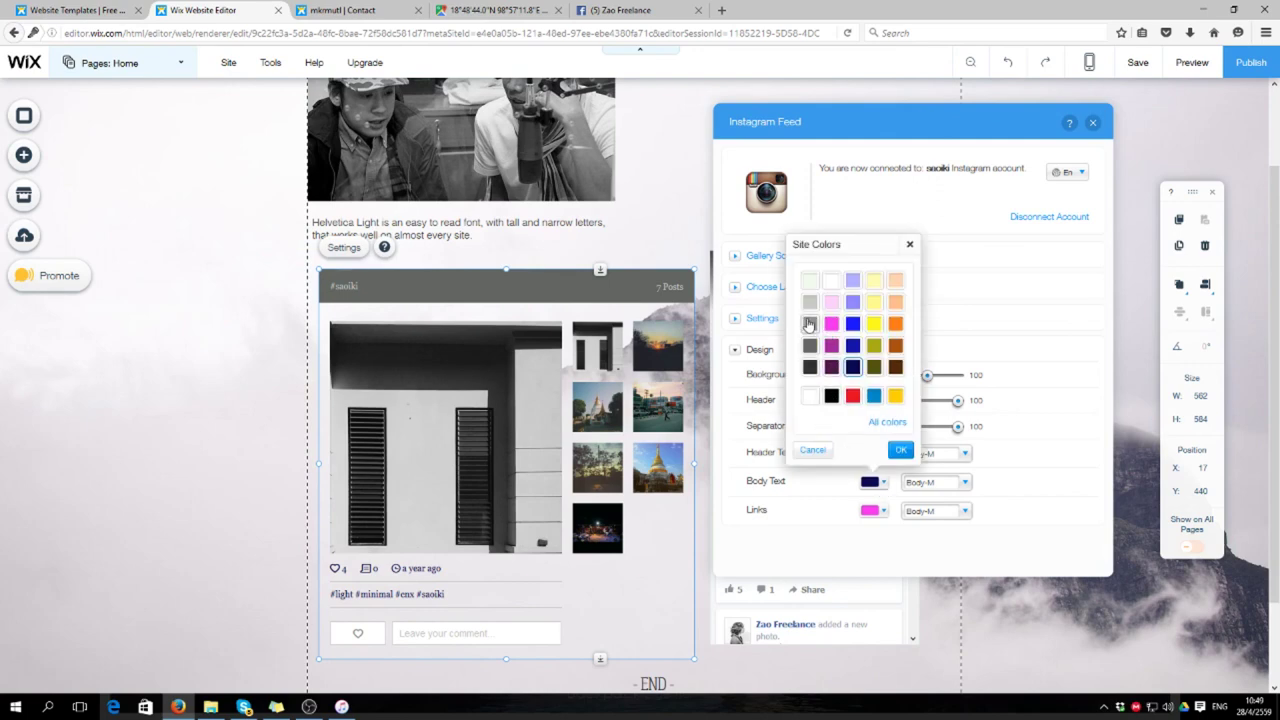
pyautogui.click(810, 350)
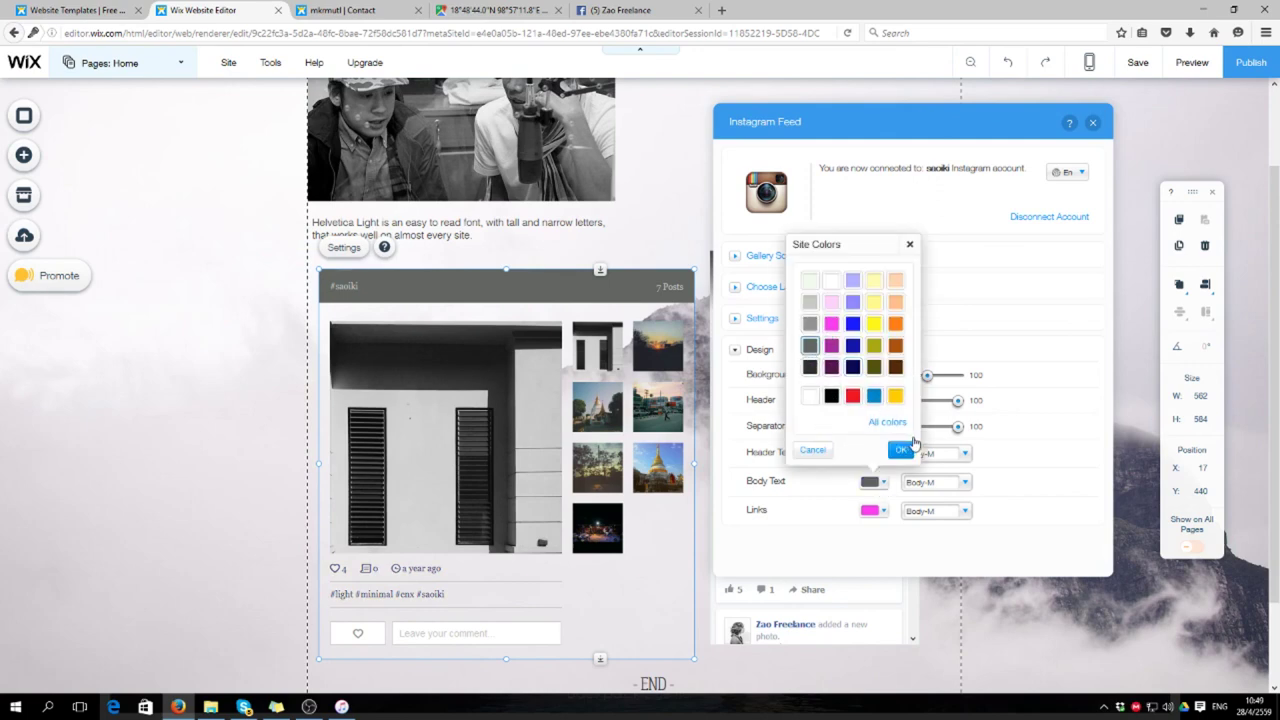
pyautogui.click(900, 449)
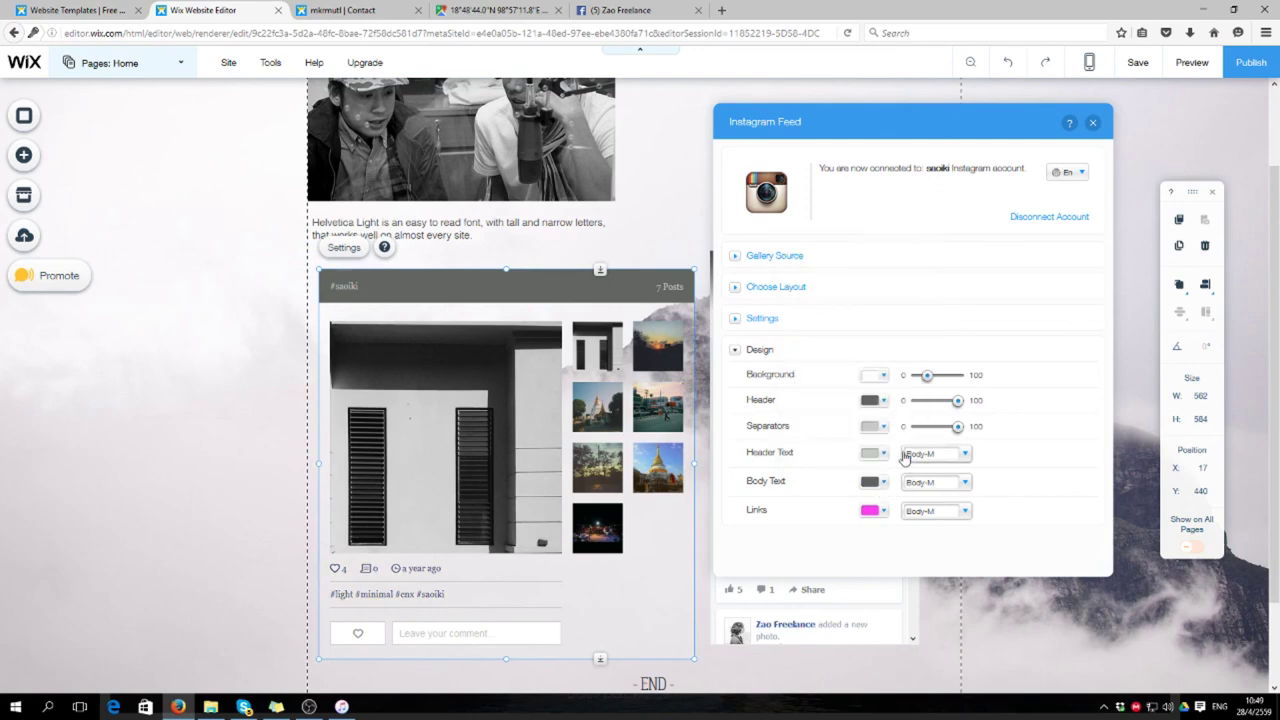
# Step: Try a light gray background on the Instagram feed and set it back to white
pyautogui.click(874, 376)
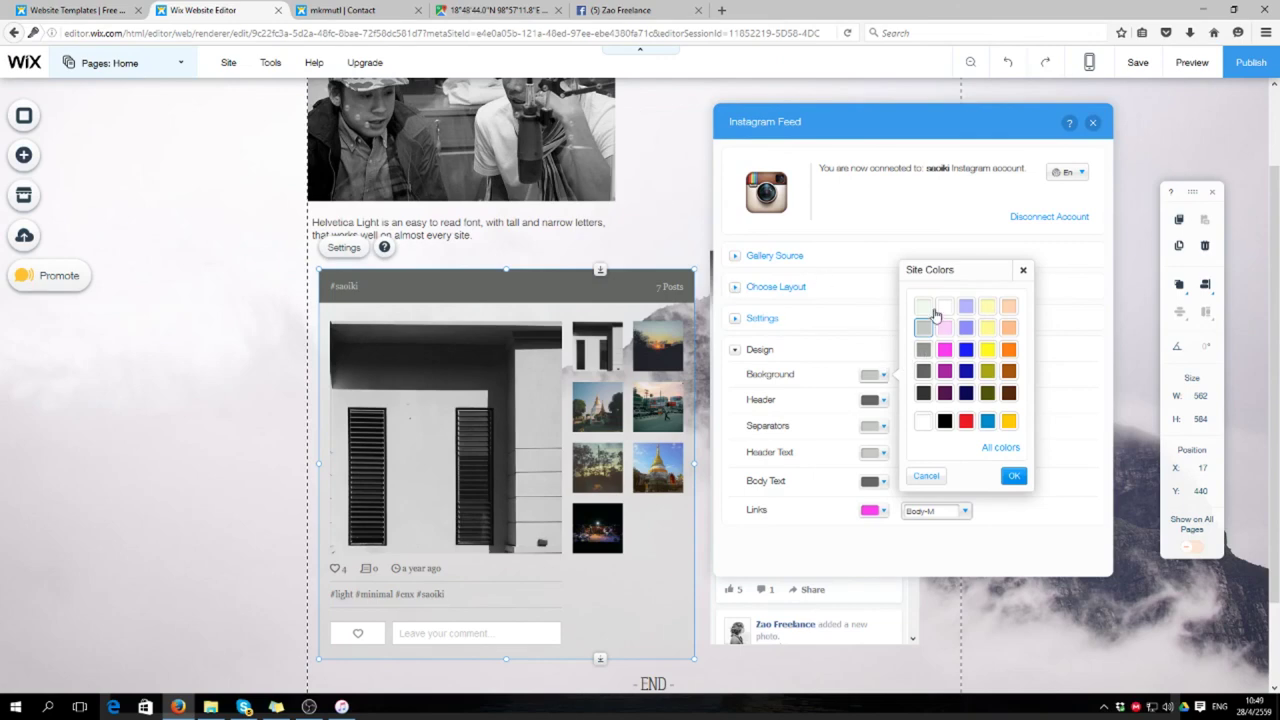
pyautogui.click(923, 421)
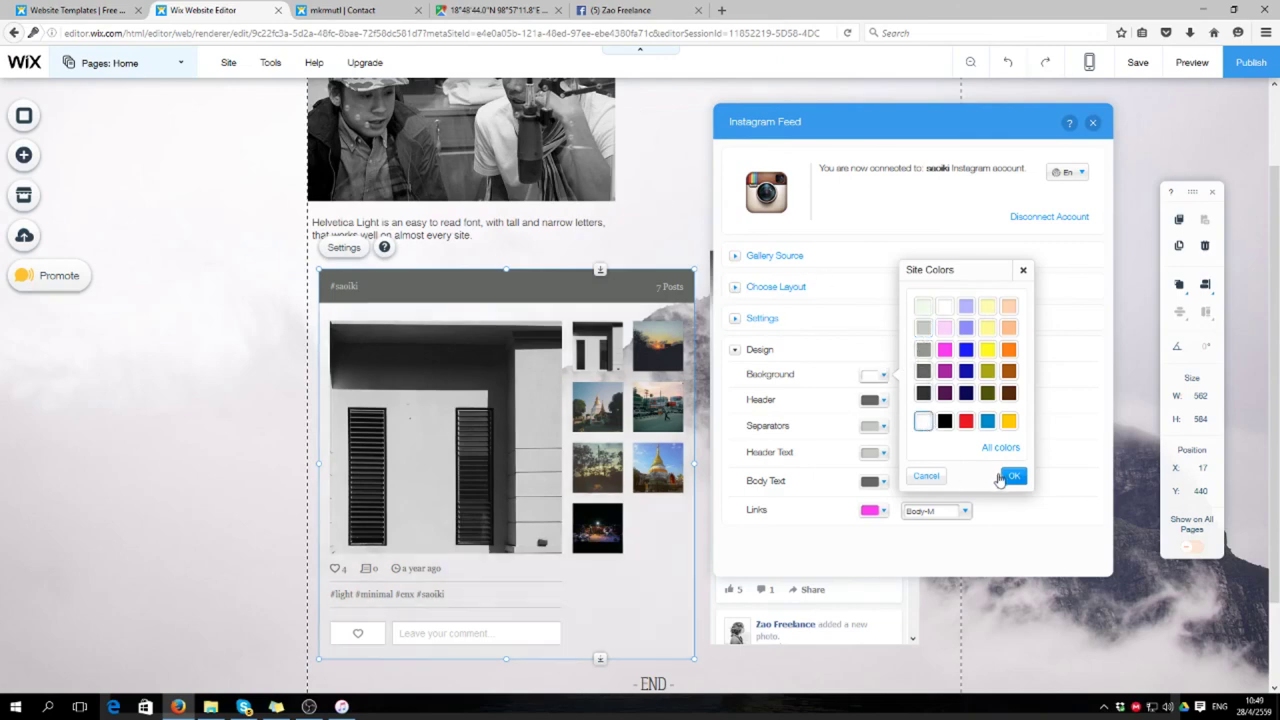
pyautogui.click(1014, 477)
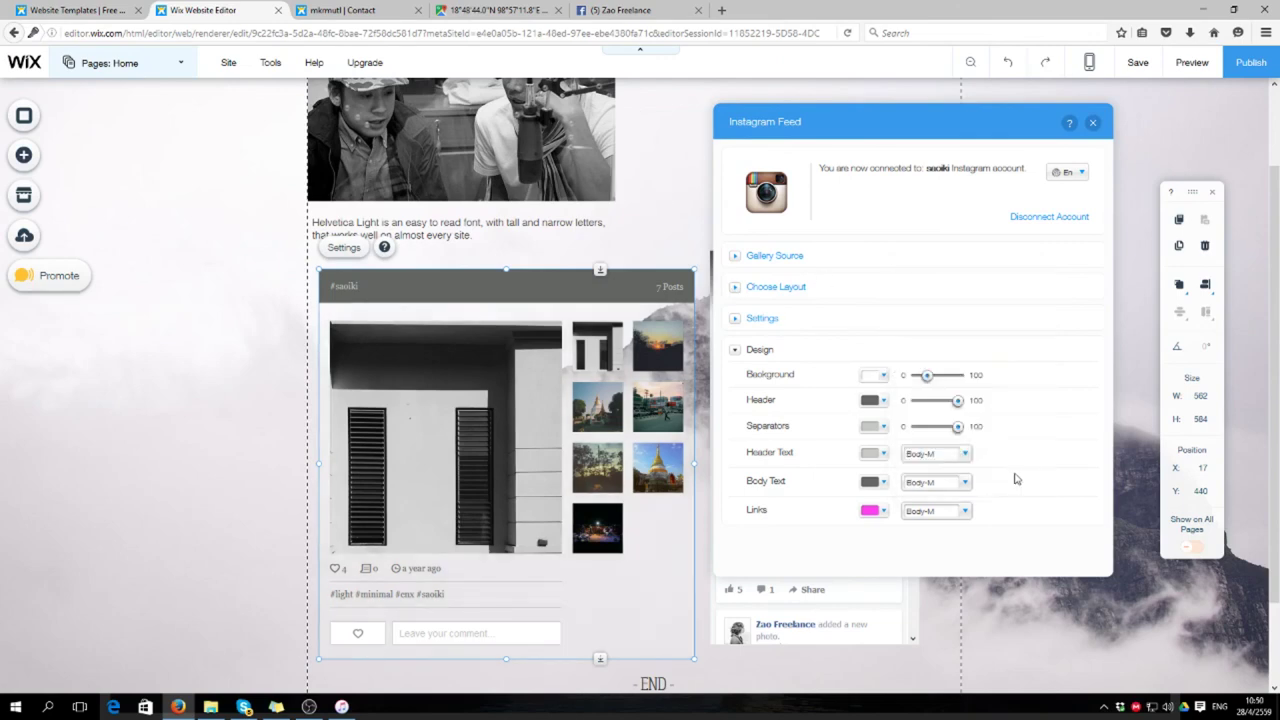
# Step: Set the Instagram feed's header color to light gray and its header text to near-black, and close the feed's settings
pyautogui.click(882, 403)
pyautogui.click(923, 353)
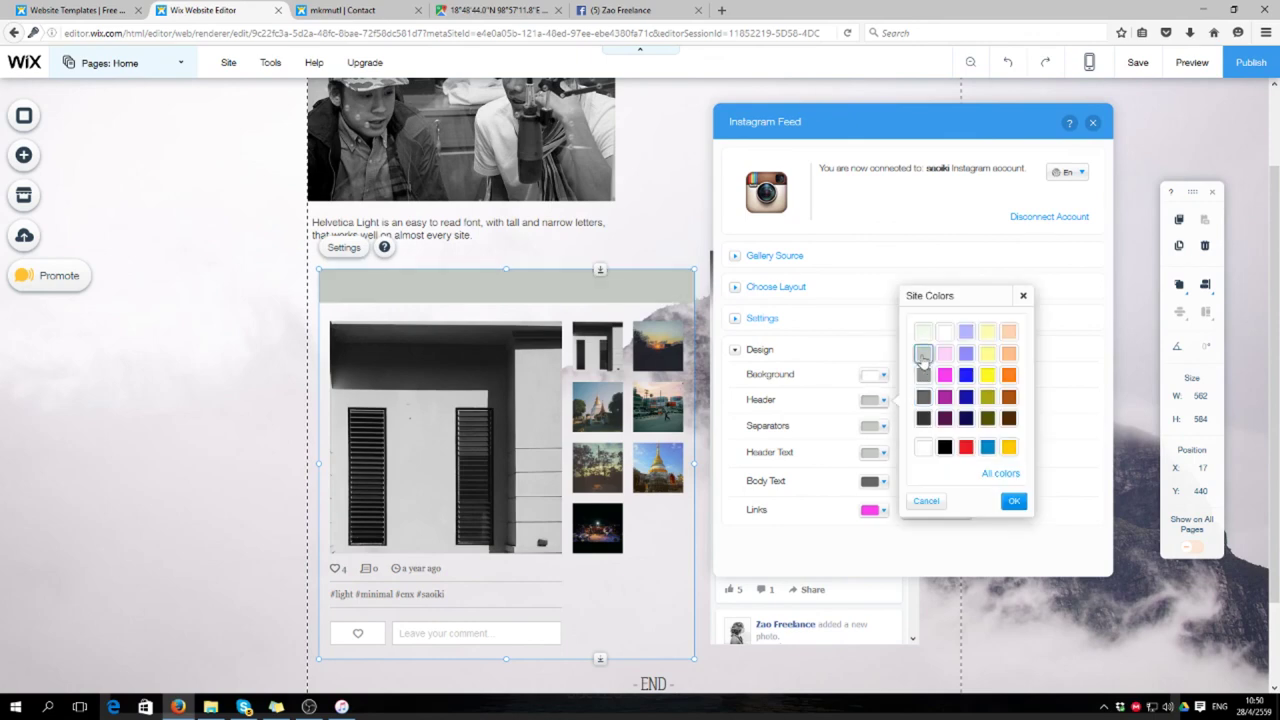
pyautogui.click(1014, 501)
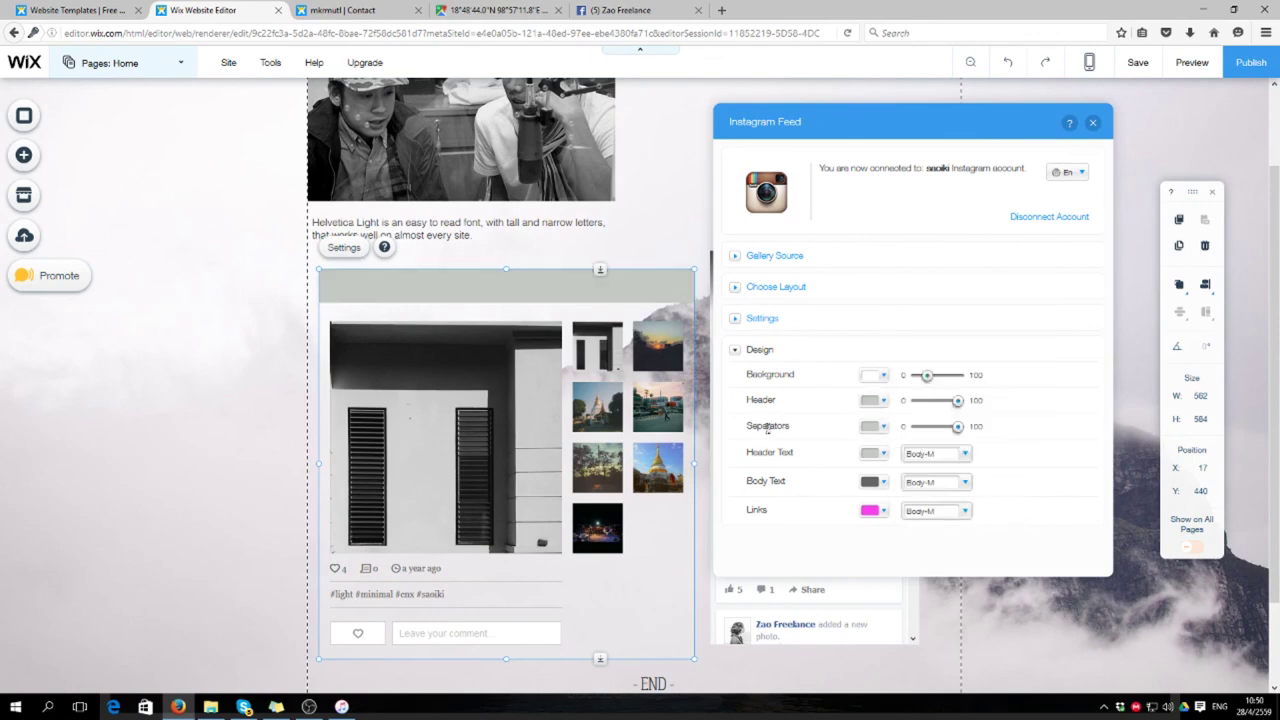
pyautogui.click(878, 453)
pyautogui.click(923, 472)
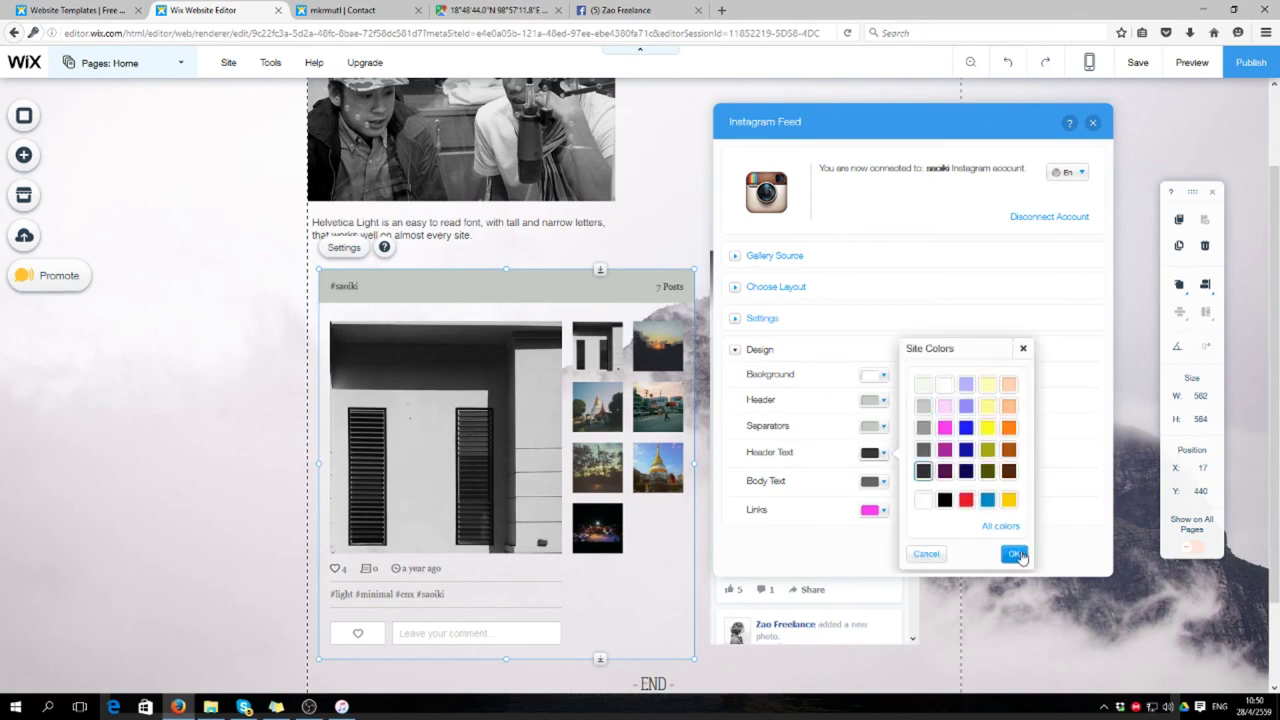
pyautogui.click(1013, 553)
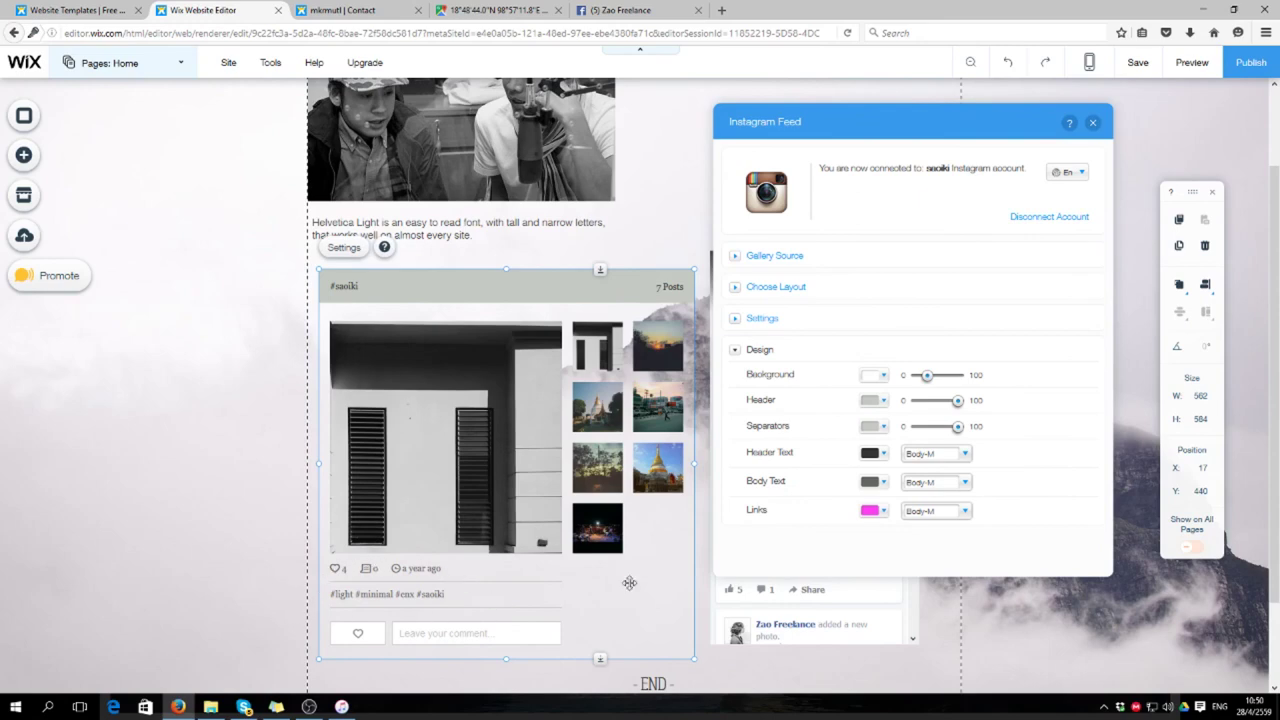
pyautogui.click(737, 349)
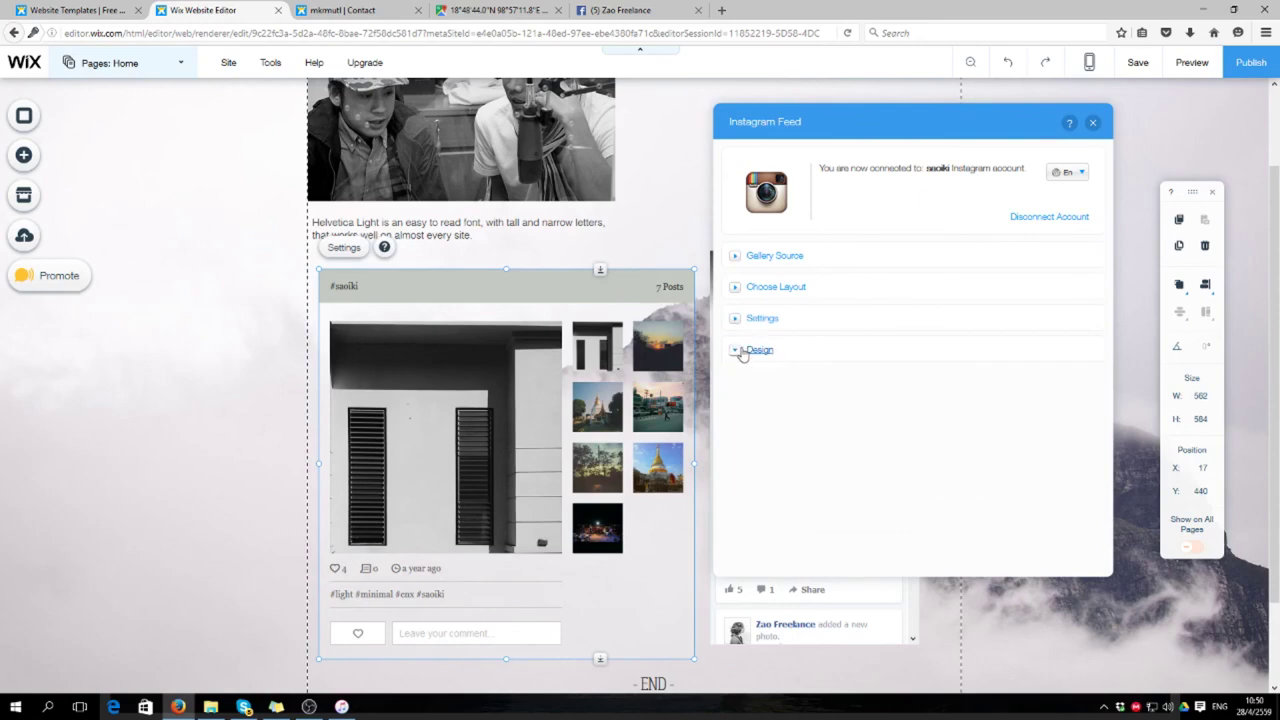
pyautogui.click(1093, 122)
# Step: Align the Facebook feed beside the Instagram feed at Y 440, extend its height to 584, and shift it slightly to the right
pyautogui.scroll(-1, 434, 596)
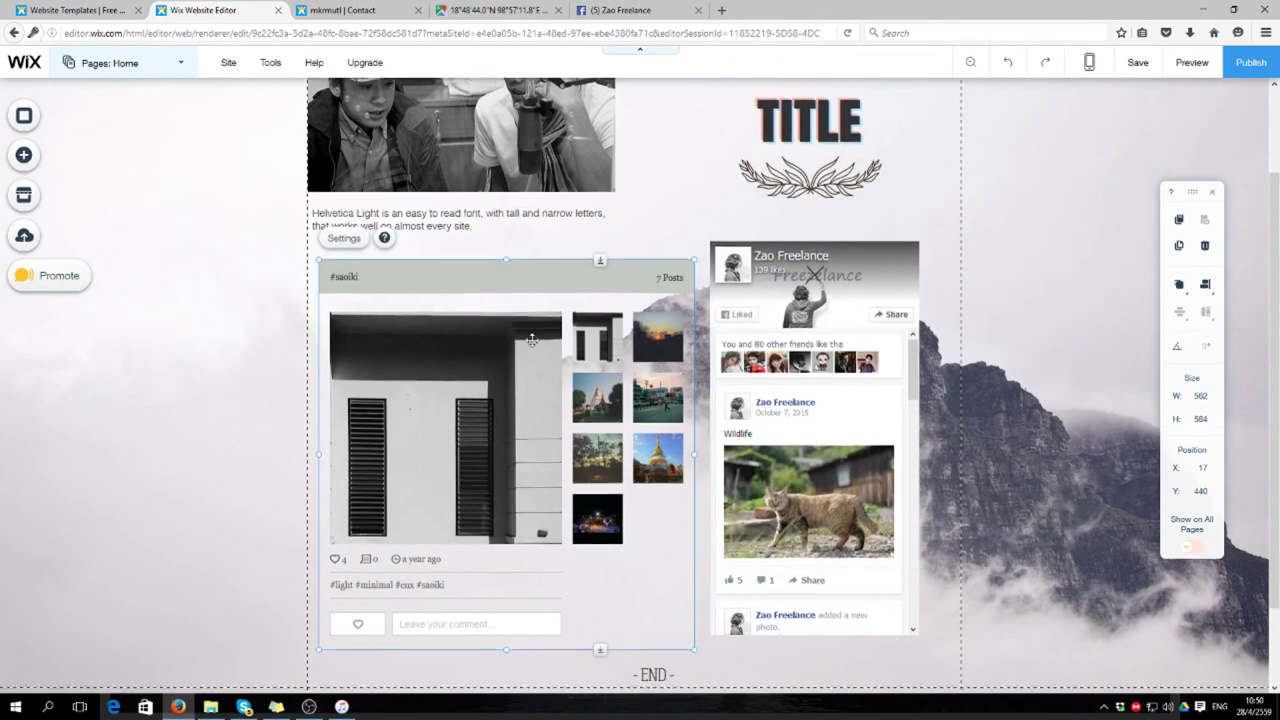
pyautogui.click(420, 581)
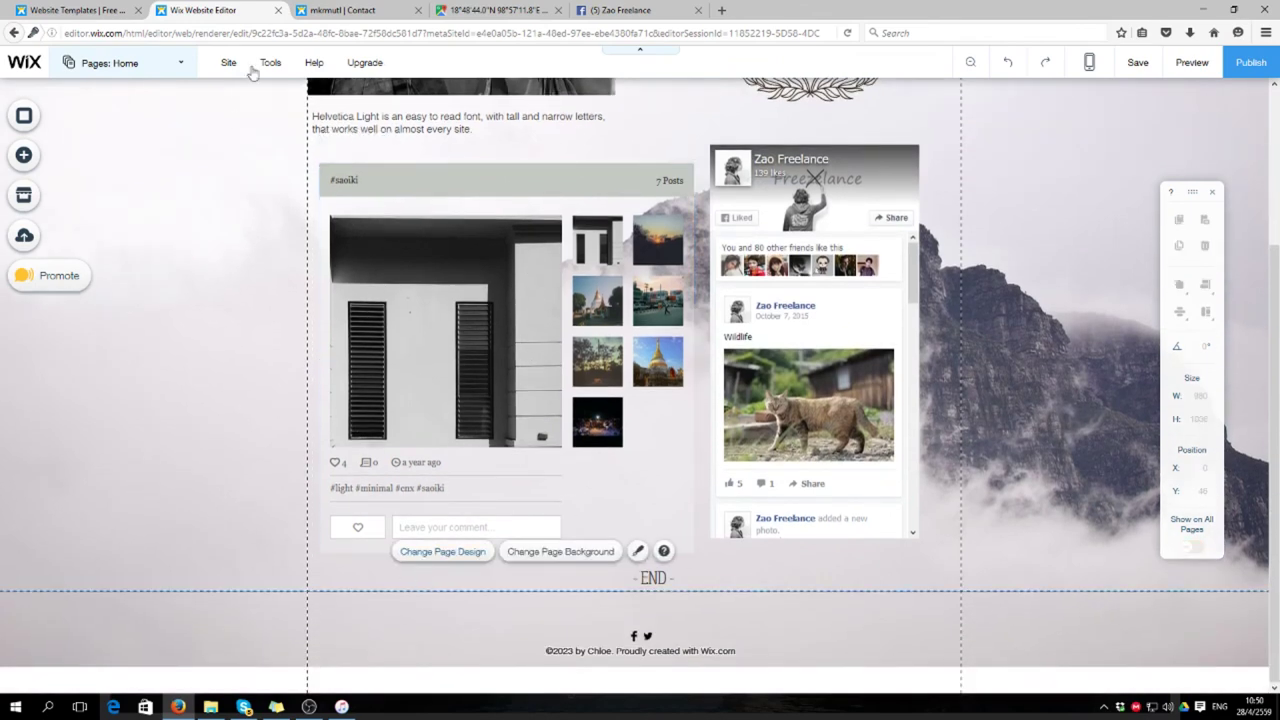
pyautogui.moveTo(863, 165); pyautogui.dragTo(864, 193)
pyautogui.moveTo(817, 555); pyautogui.dragTo(818, 550)
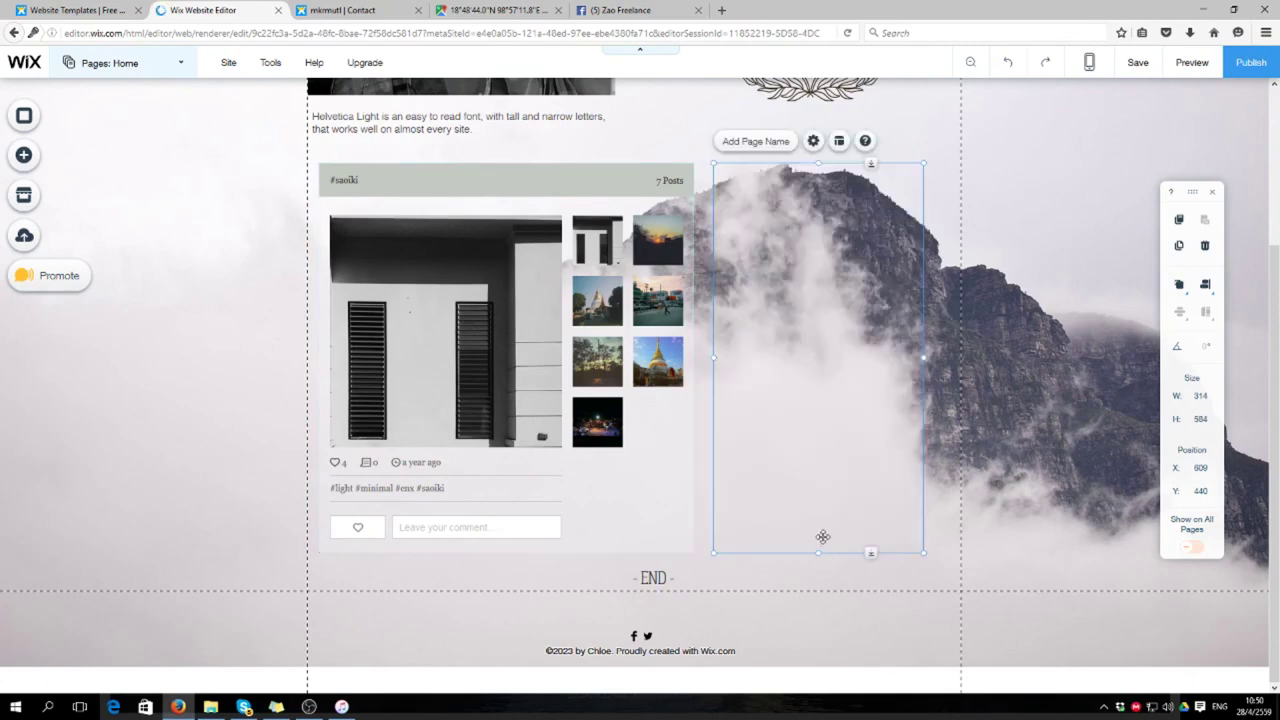
pyautogui.scroll(2, 900, 401)
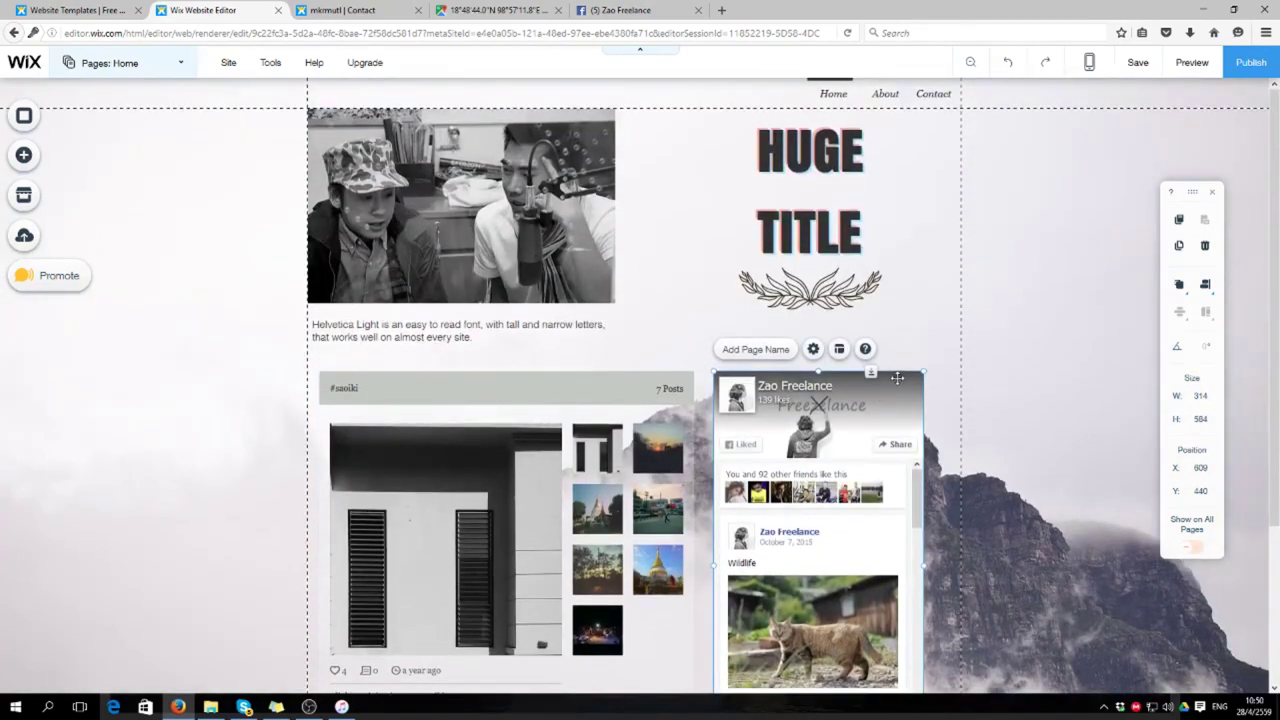
pyautogui.moveTo(895, 378); pyautogui.dragTo(908, 376)
pyautogui.click(1065, 355)
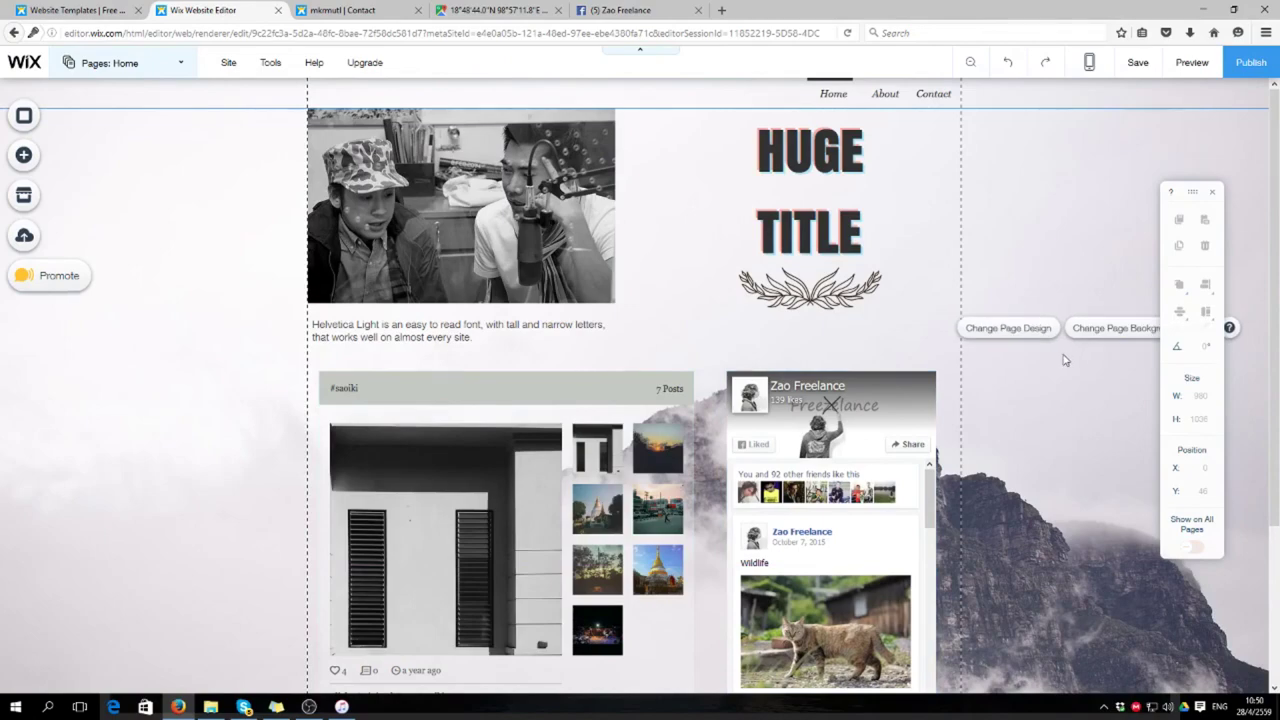
pyautogui.scroll(-2, 1065, 360)
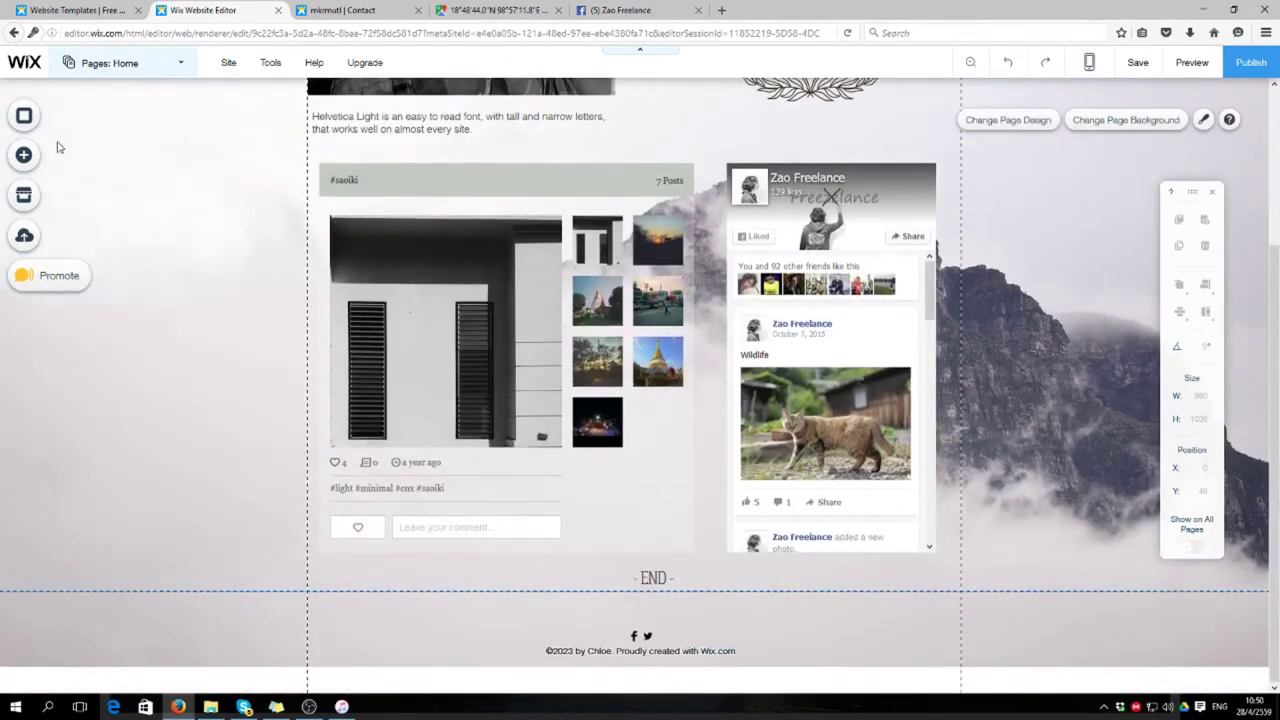
# Step: Browse the social tools and the video elements that can be added to the Home page
pyautogui.click(24, 154)
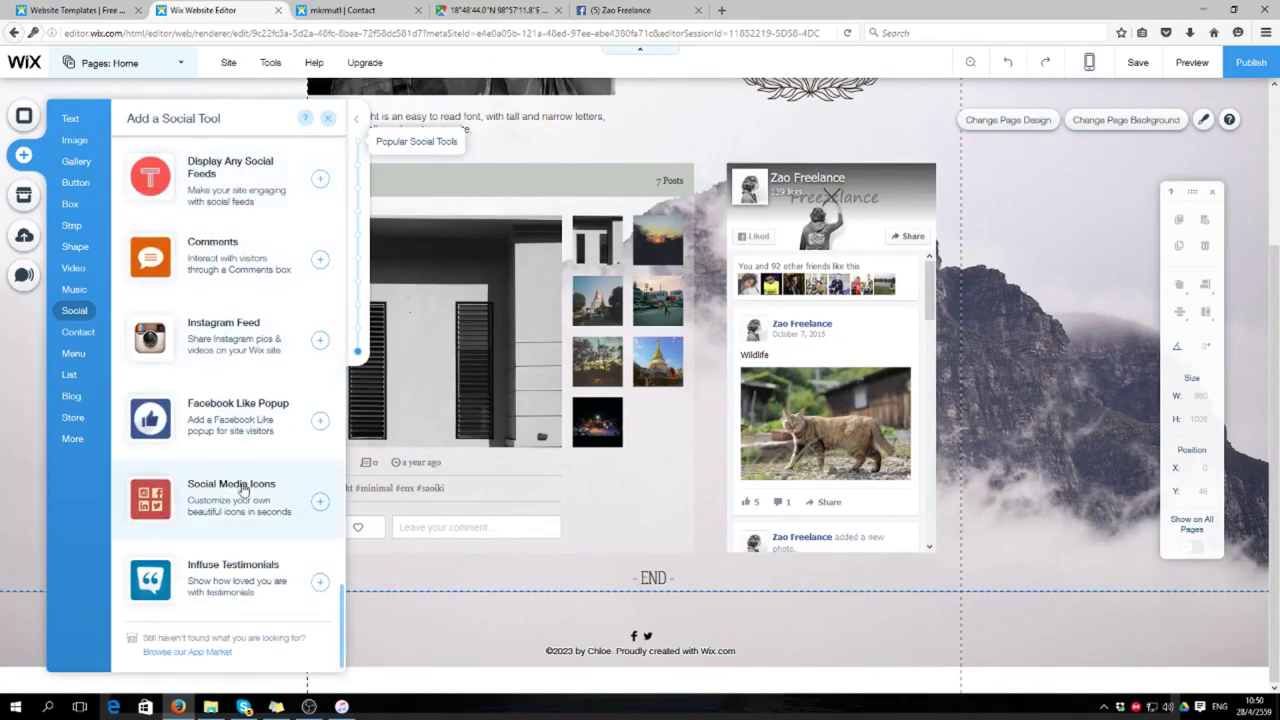
pyautogui.scroll(6, 242, 487)
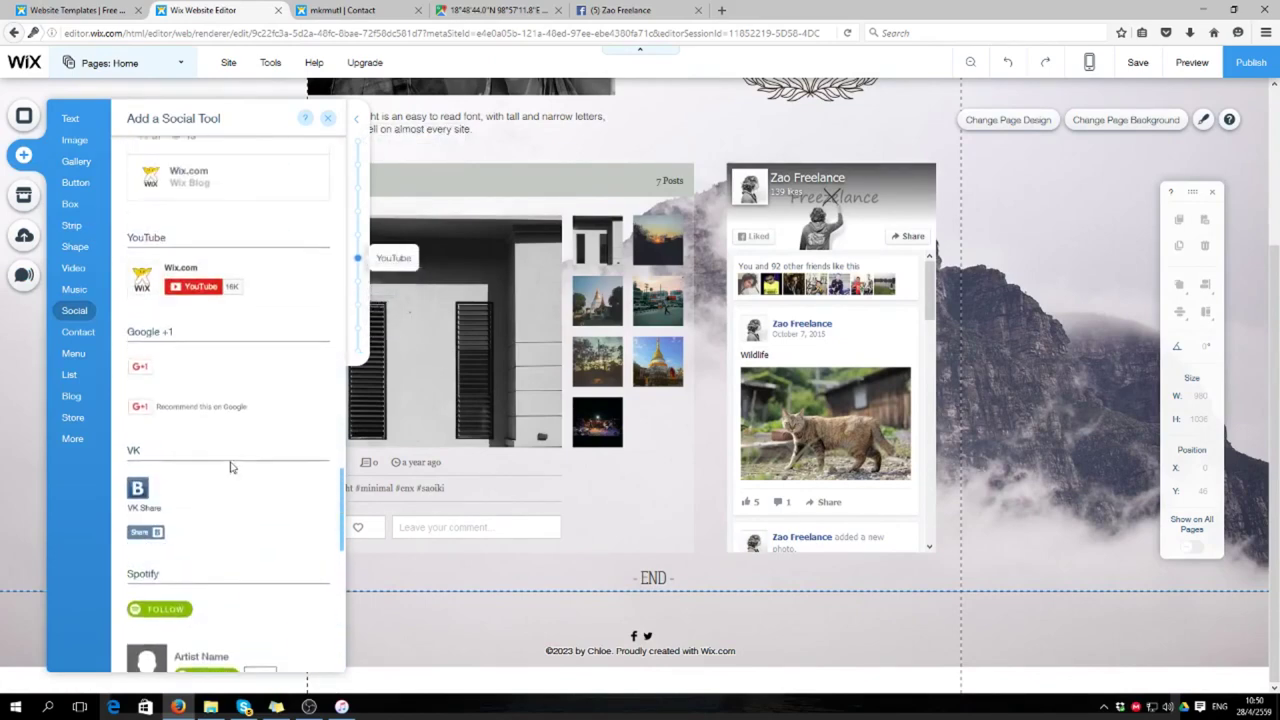
pyautogui.scroll(10, 235, 467)
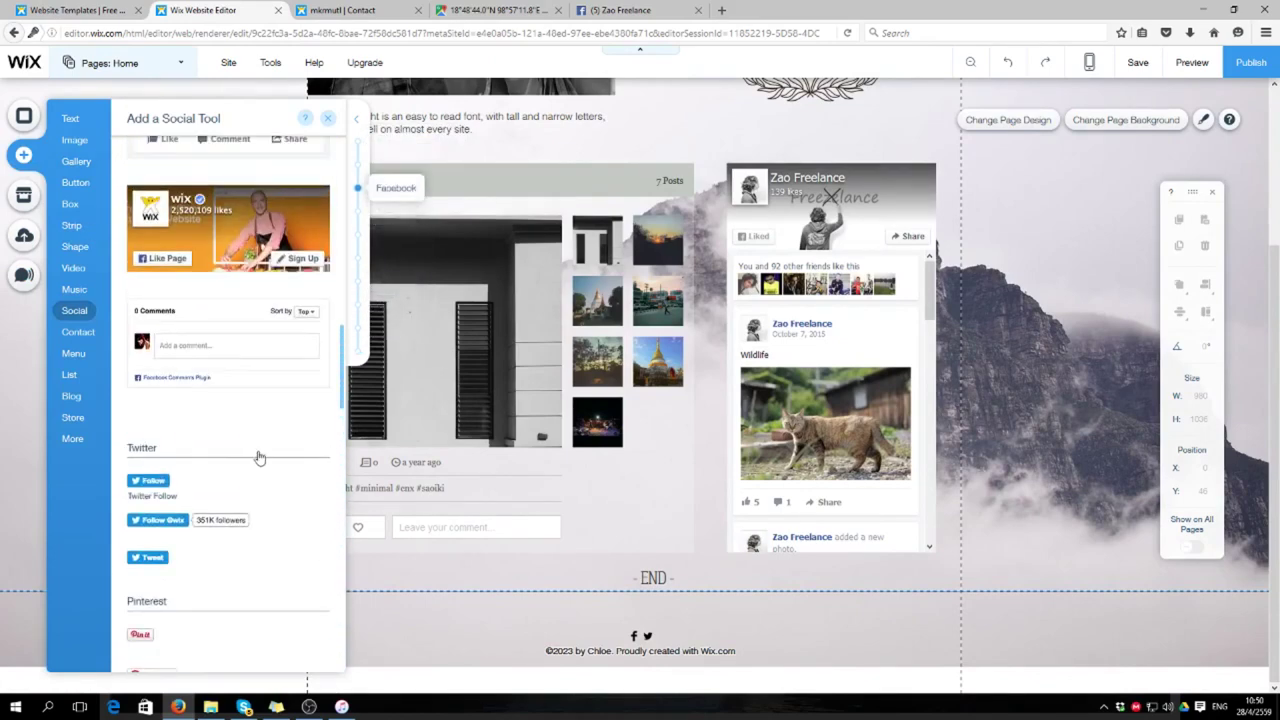
pyautogui.scroll(8, 258, 457)
pyautogui.click(73, 268)
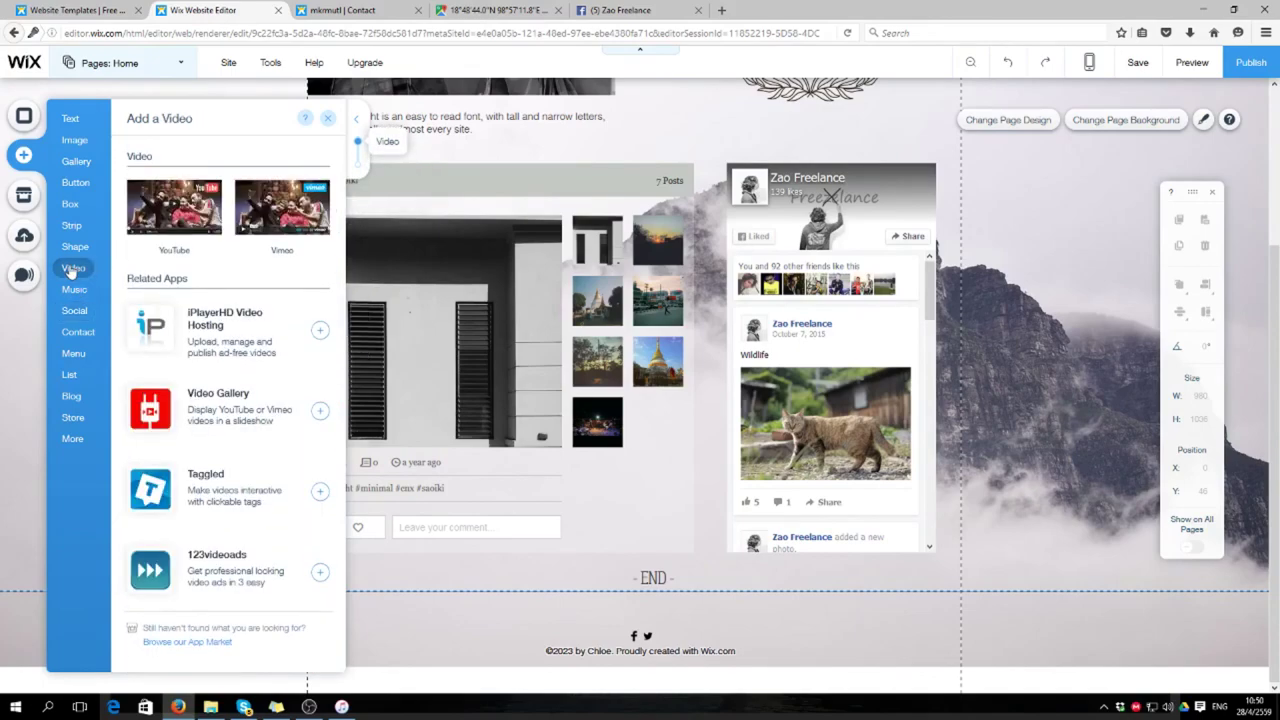
pyautogui.scroll(-1, 211, 372)
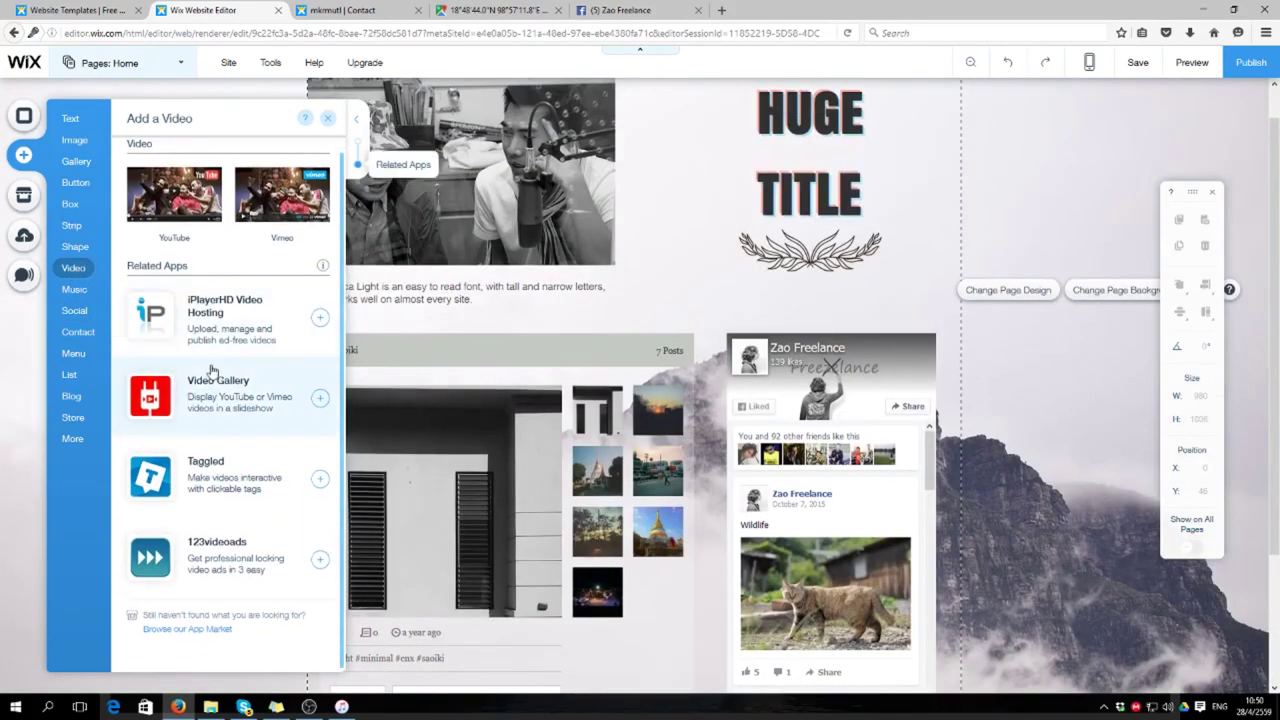
pyautogui.scroll(1, 214, 330)
pyautogui.scroll(-1, 300, 310)
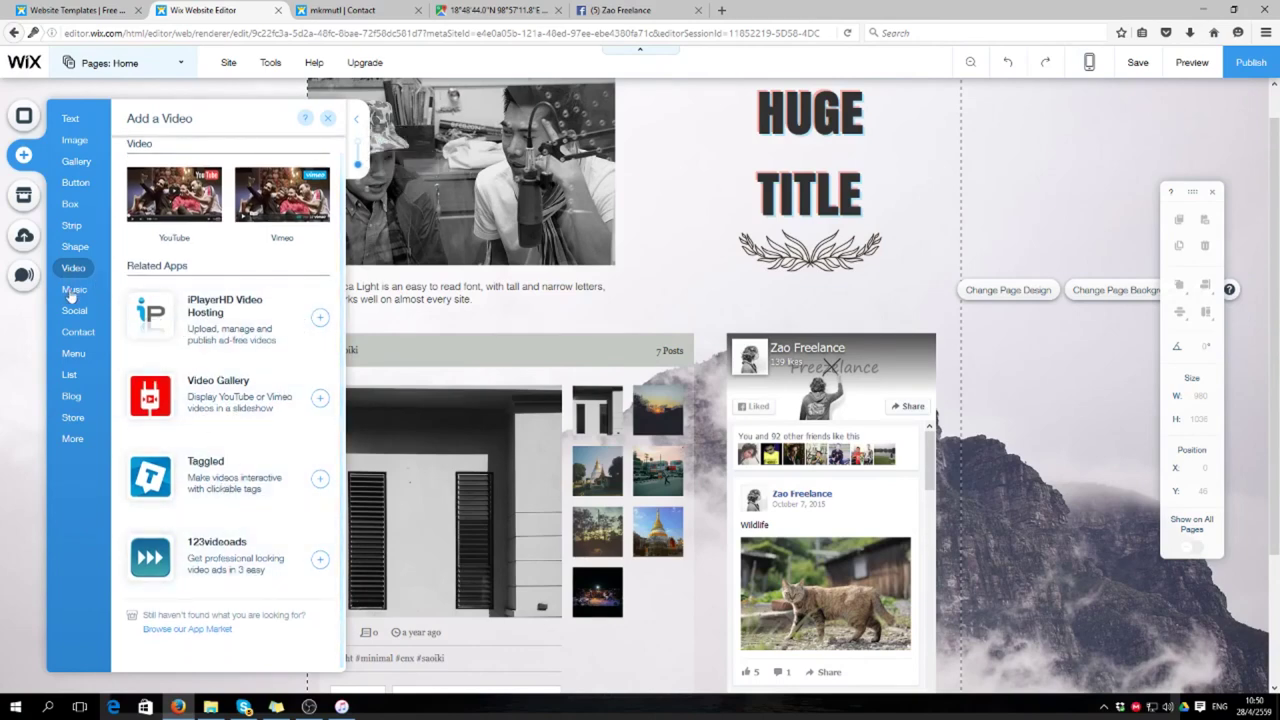
# Step: Try adding the Parallax (Fine Flavors) strip to the Home page
pyautogui.moveTo(71, 225)
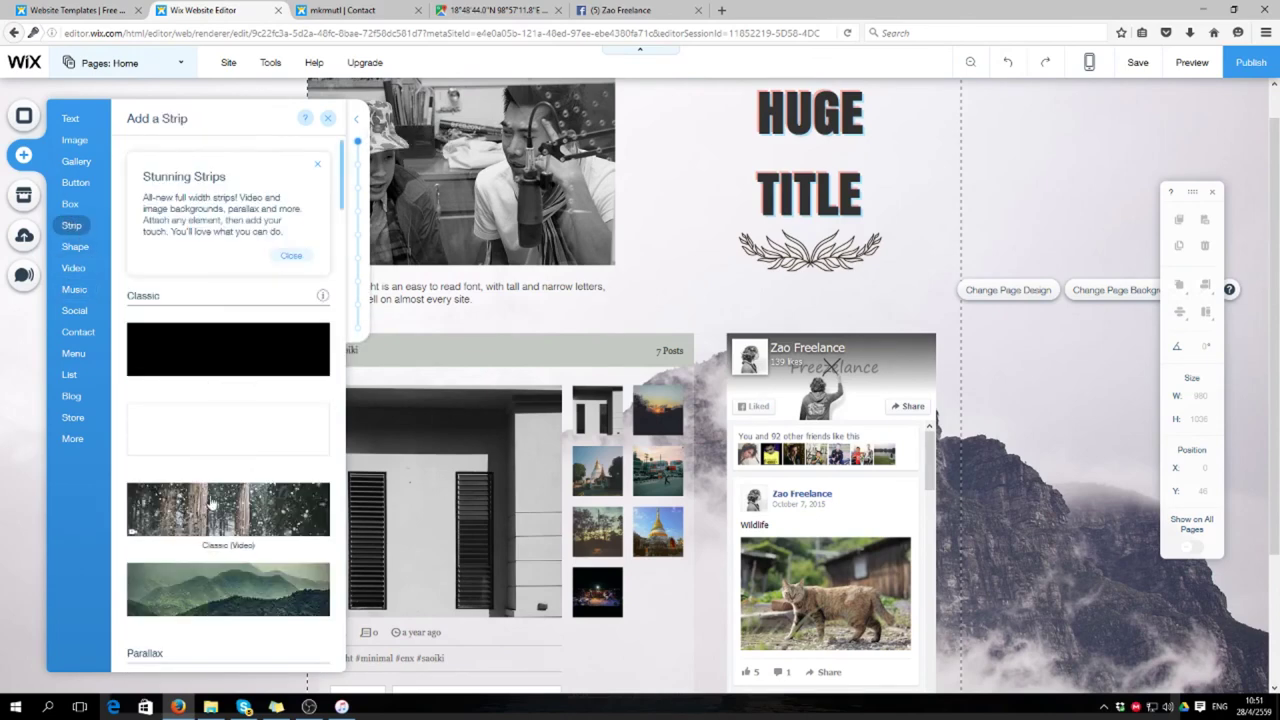
pyautogui.scroll(-10, 226, 487)
pyautogui.scroll(-2, 226, 487)
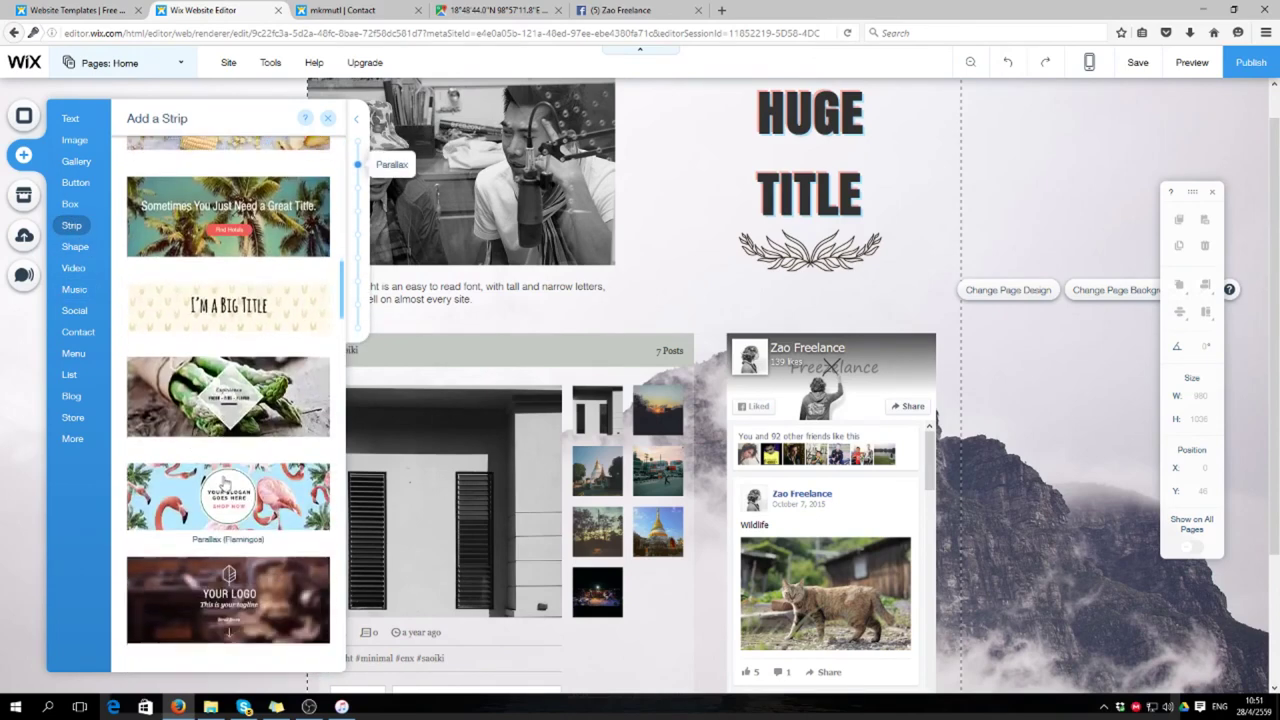
pyautogui.scroll(3, 224, 487)
pyautogui.scroll(-1, 222, 487)
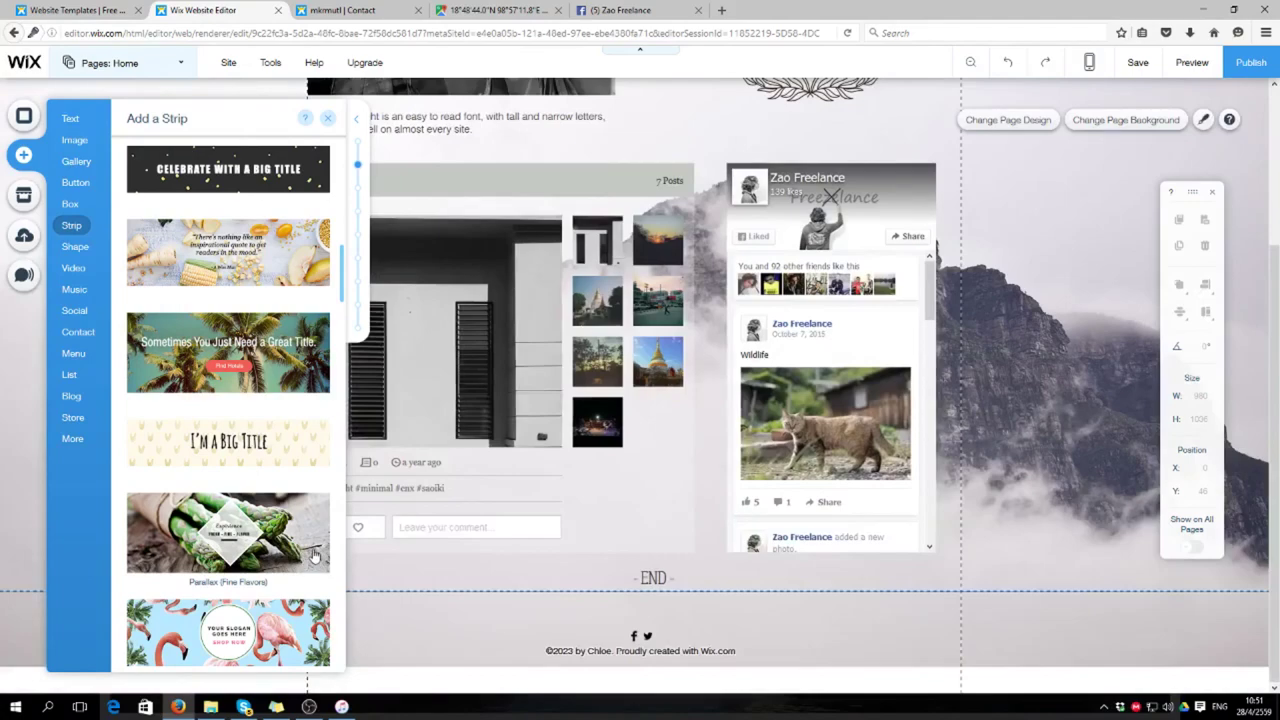
pyautogui.click(605, 457)
pyautogui.scroll(3, 605, 457)
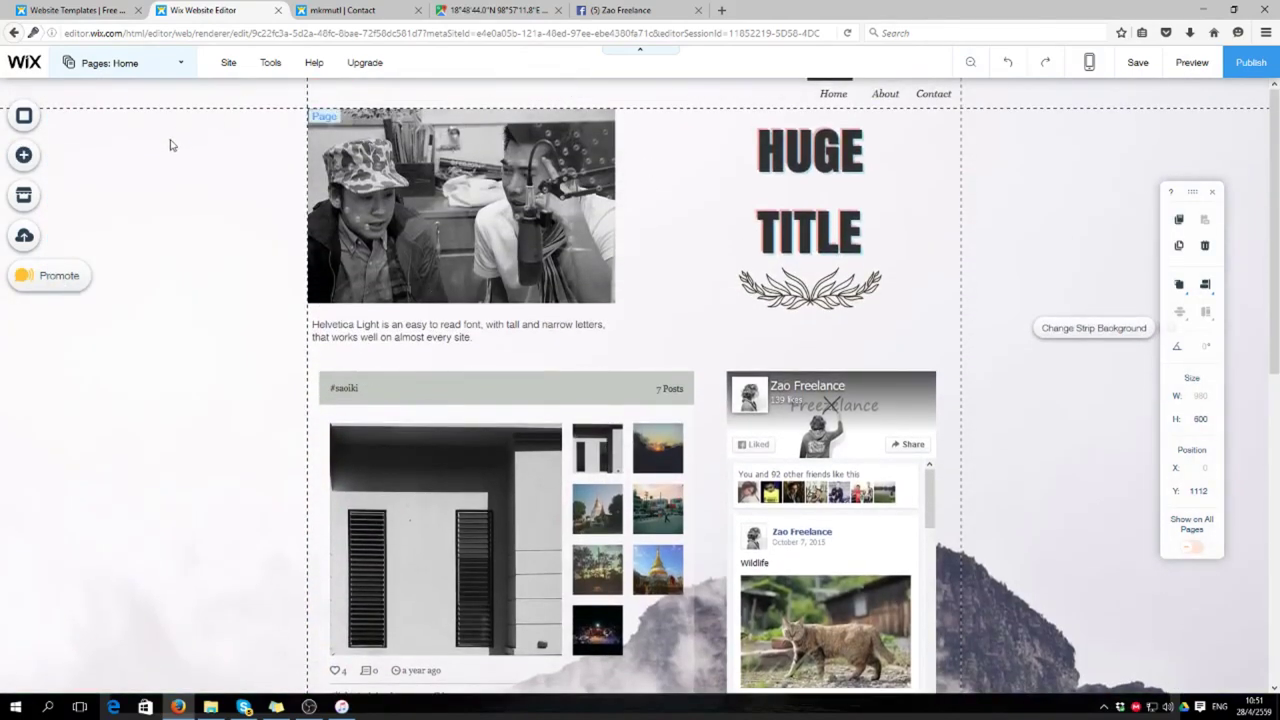
pyautogui.click(197, 166)
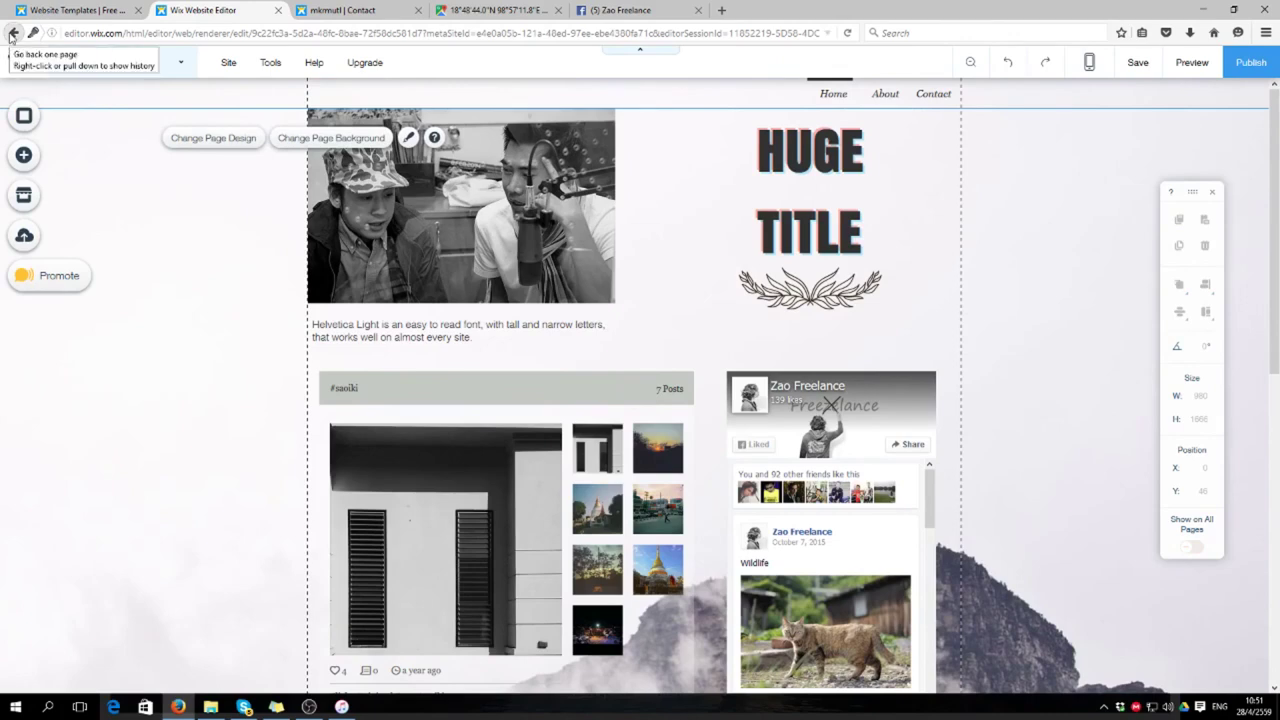
pyautogui.click(24, 155)
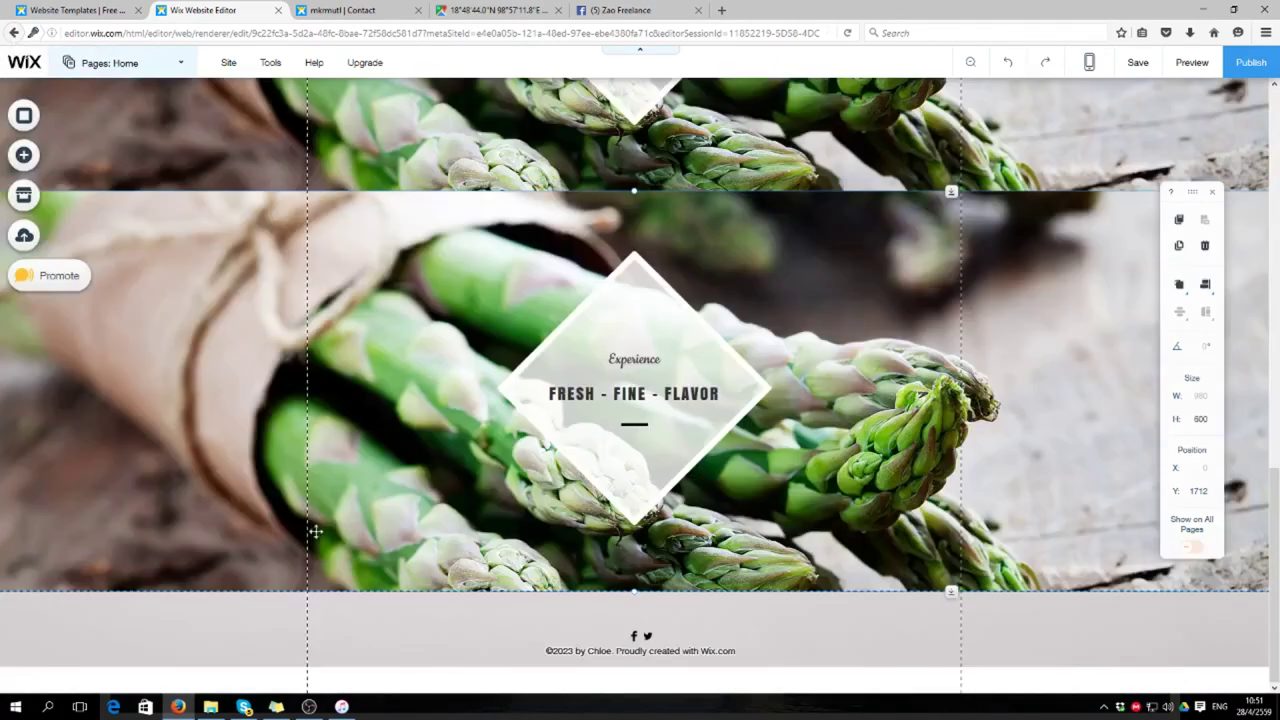
# Step: Try moving the asparagus strip up the Home page to Y 303, and delete the added strips
pyautogui.moveTo(487, 522); pyautogui.dragTo(484, 357)
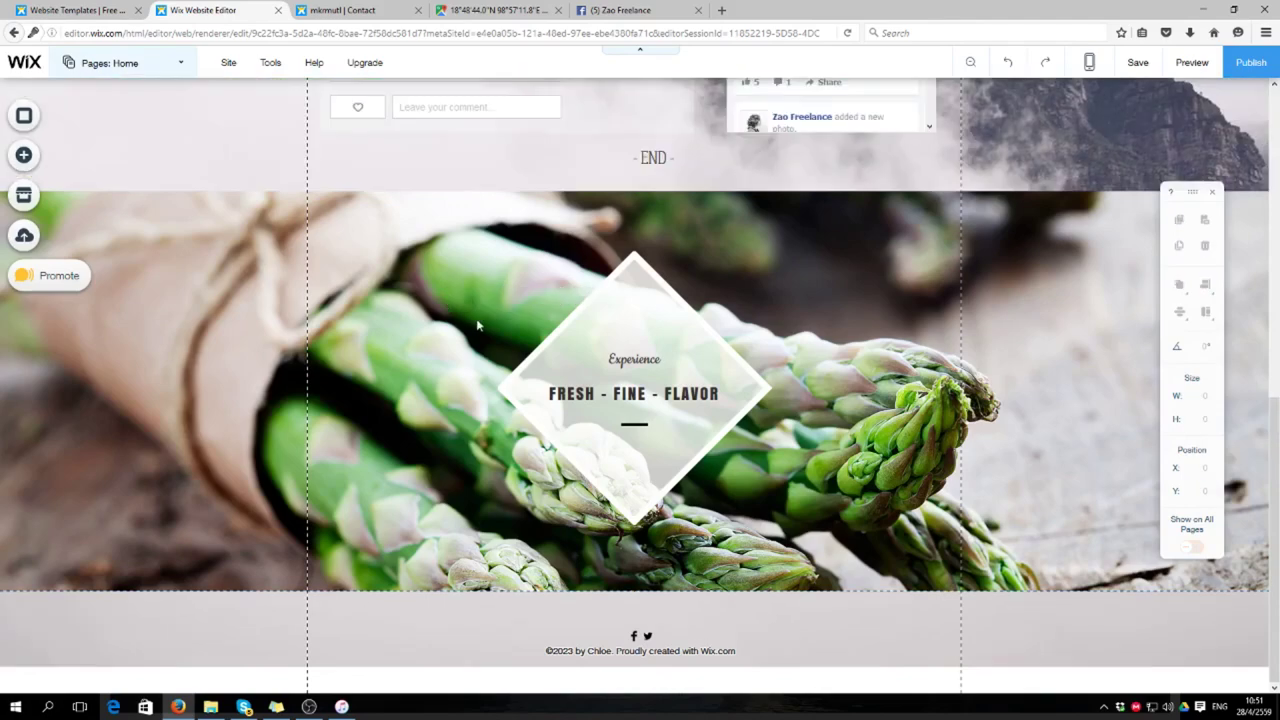
pyautogui.moveTo(430, 318); pyautogui.dragTo(421, 224)
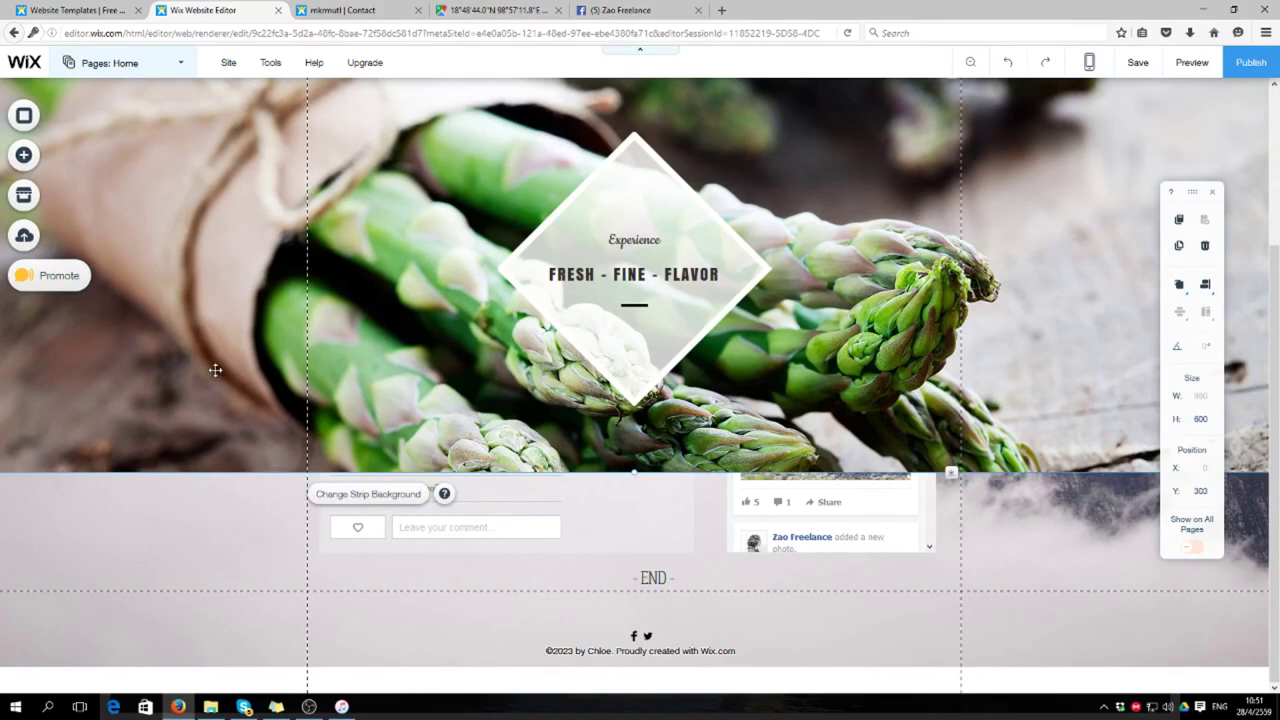
pyautogui.press('Delete')
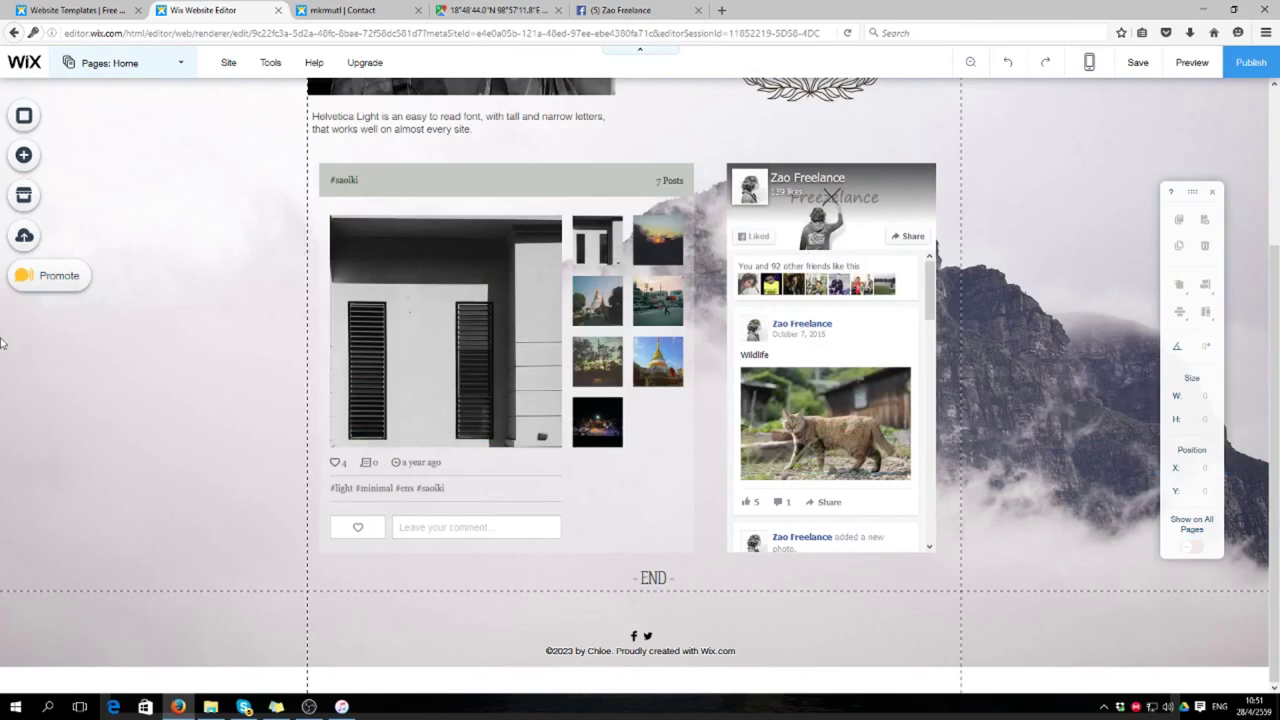
# Step: Examine the box designs and the text and icon button designs available for the page
pyautogui.click(25, 156)
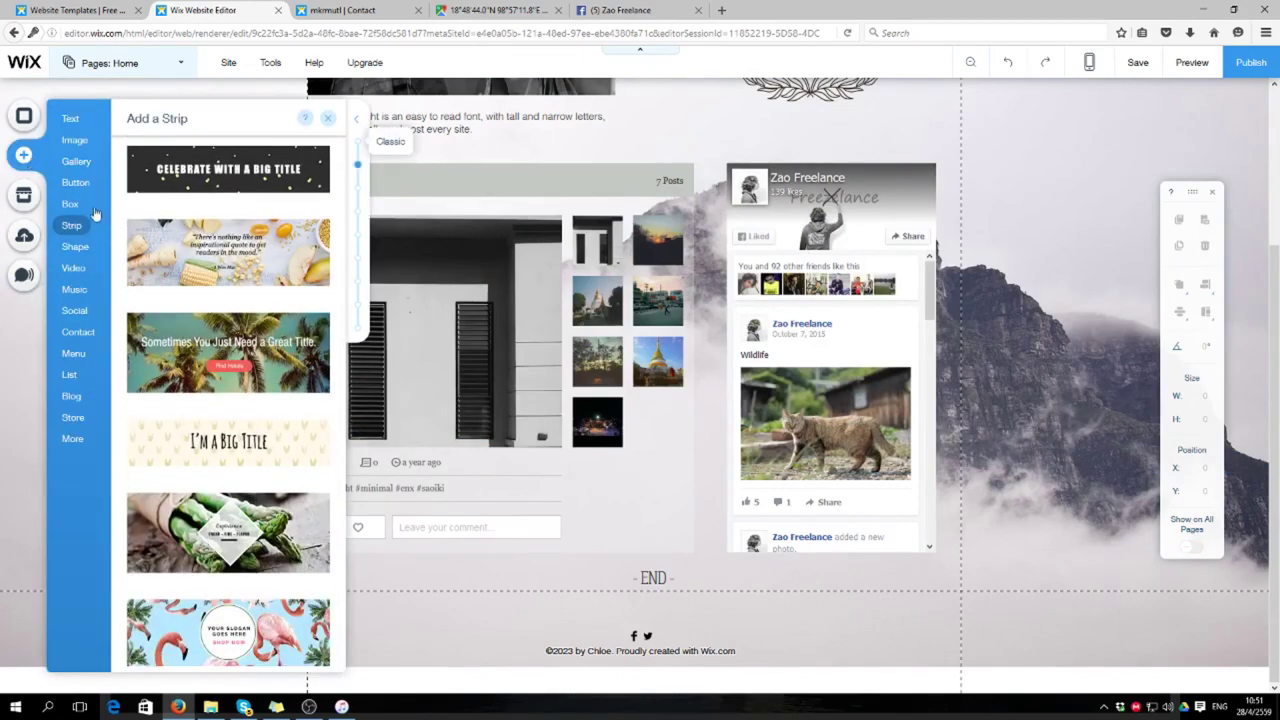
pyautogui.click(75, 205)
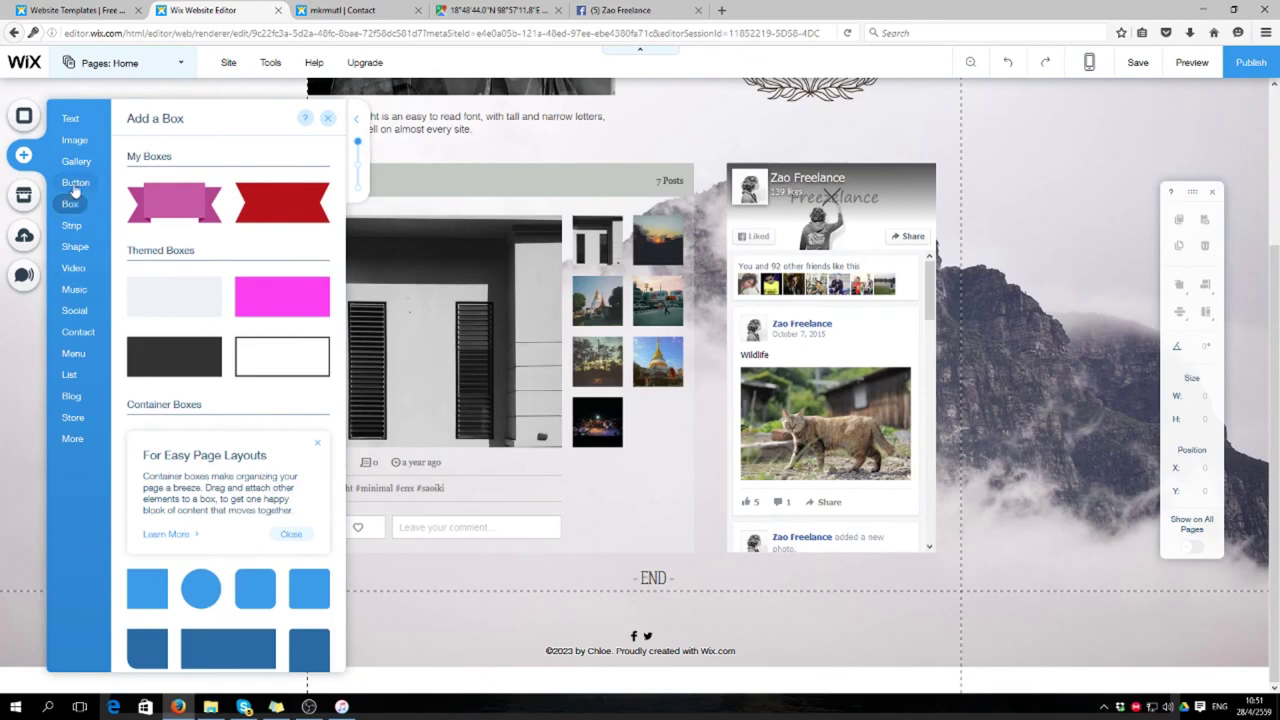
pyautogui.click(75, 185)
pyautogui.click(75, 207)
pyautogui.scroll(-10, 203, 468)
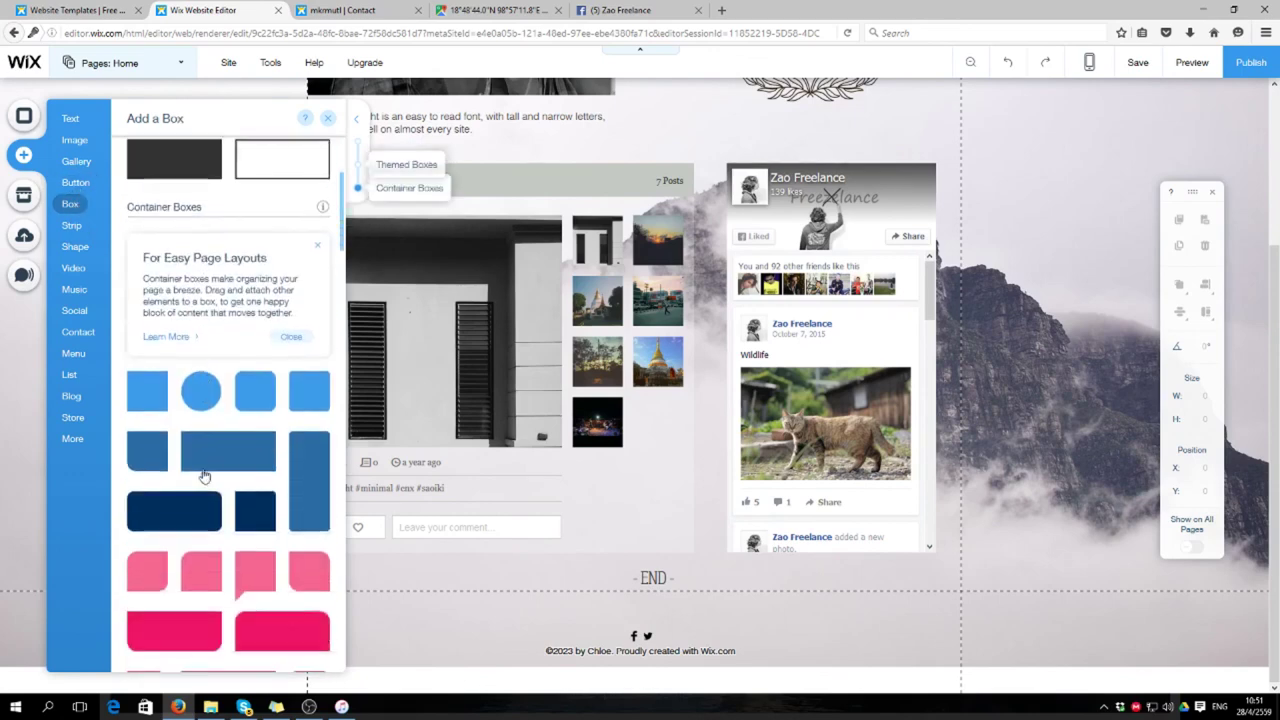
pyautogui.scroll(-10, 203, 468)
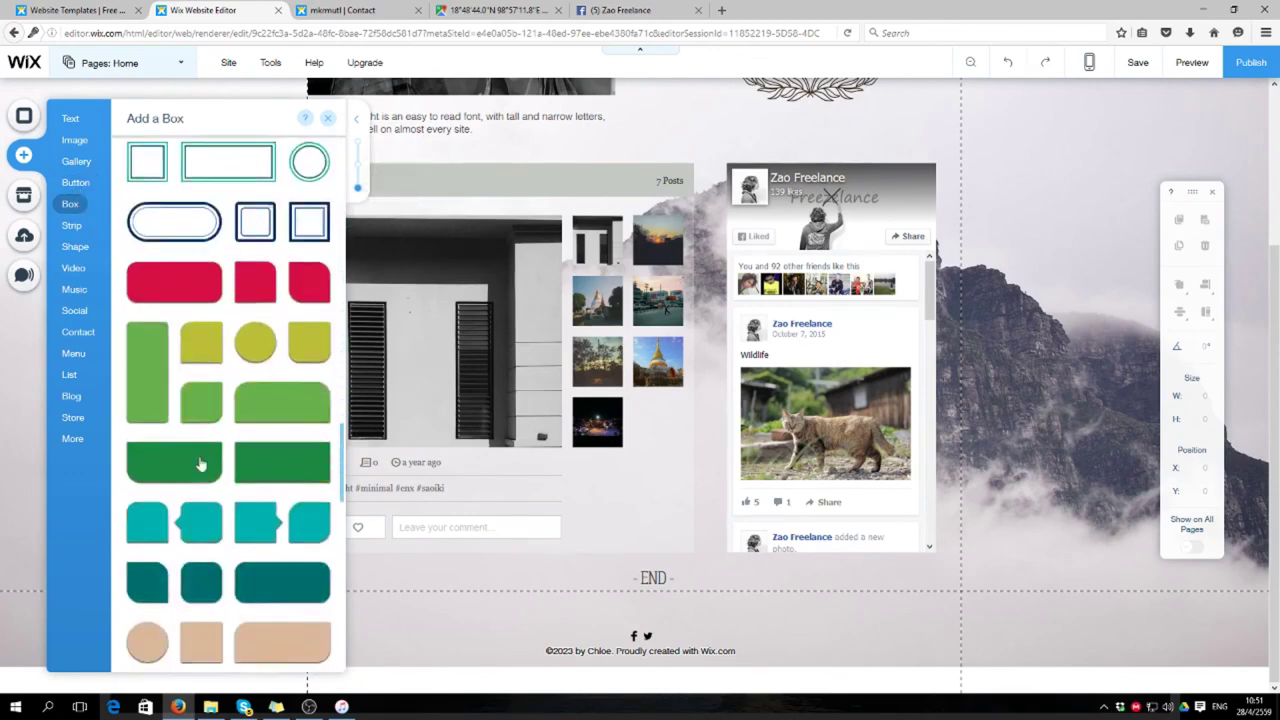
pyautogui.click(70, 185)
pyautogui.scroll(-15, 202, 411)
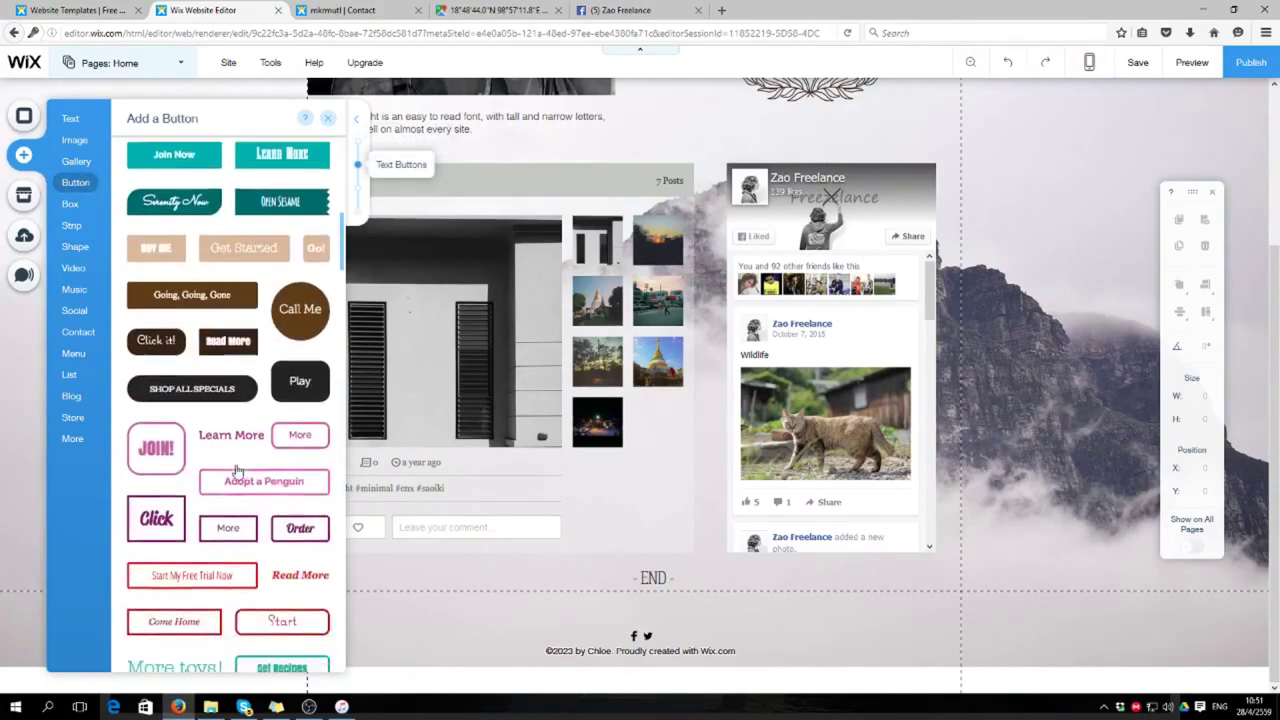
pyautogui.scroll(-4, 230, 479)
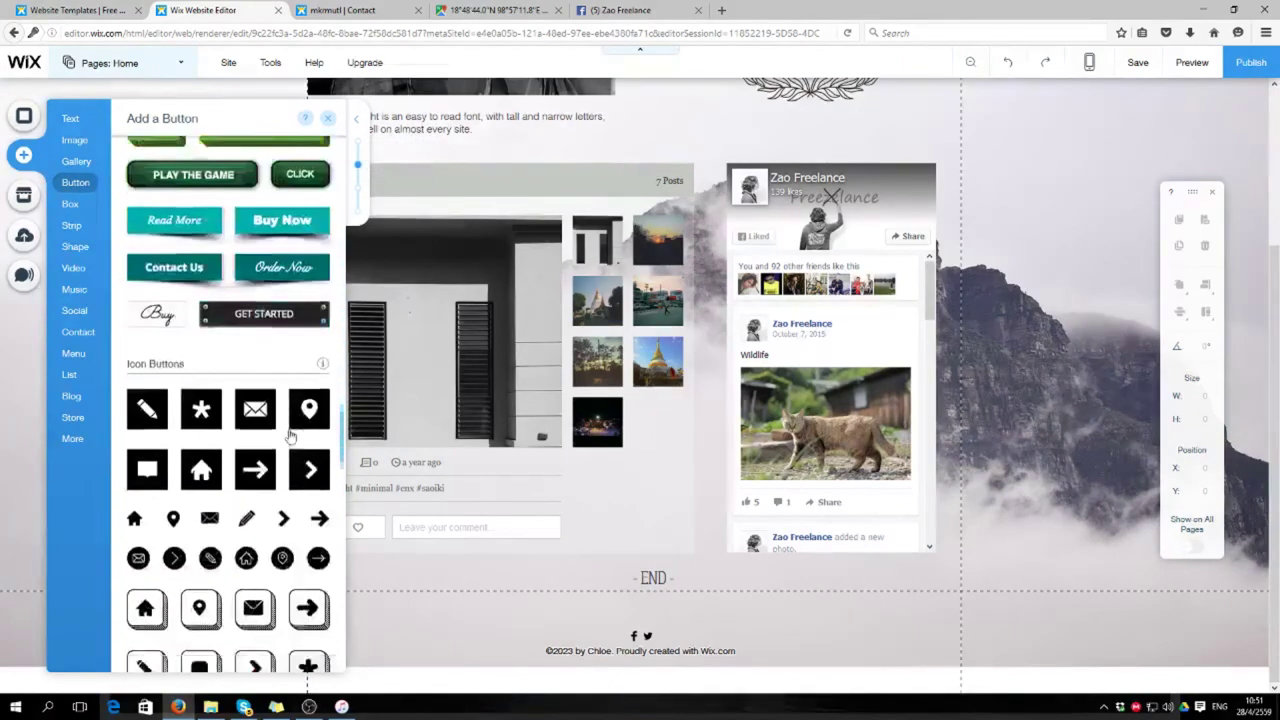
pyautogui.scroll(-4, 289, 436)
pyautogui.scroll(-5, 238, 453)
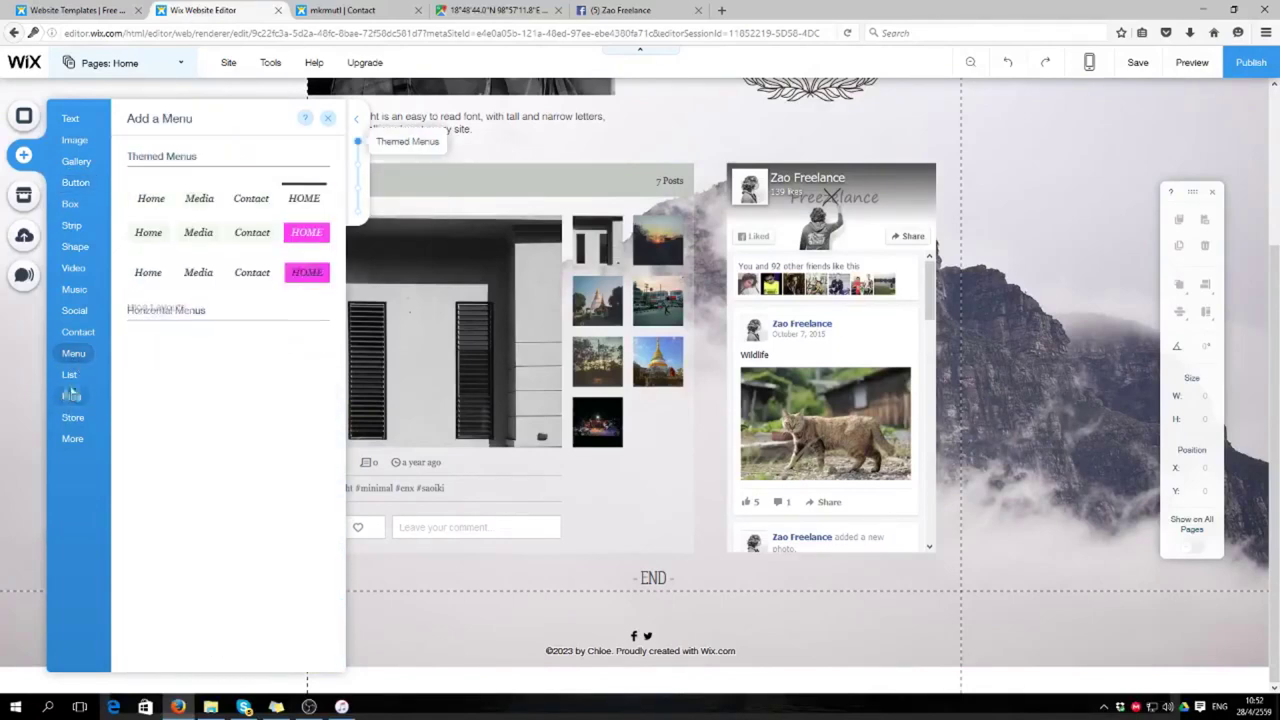
# Step: Look through the list, menu, social, store and miscellaneous elements, and close the element library
pyautogui.moveTo(70, 383)
pyautogui.scroll(-3, 192, 511)
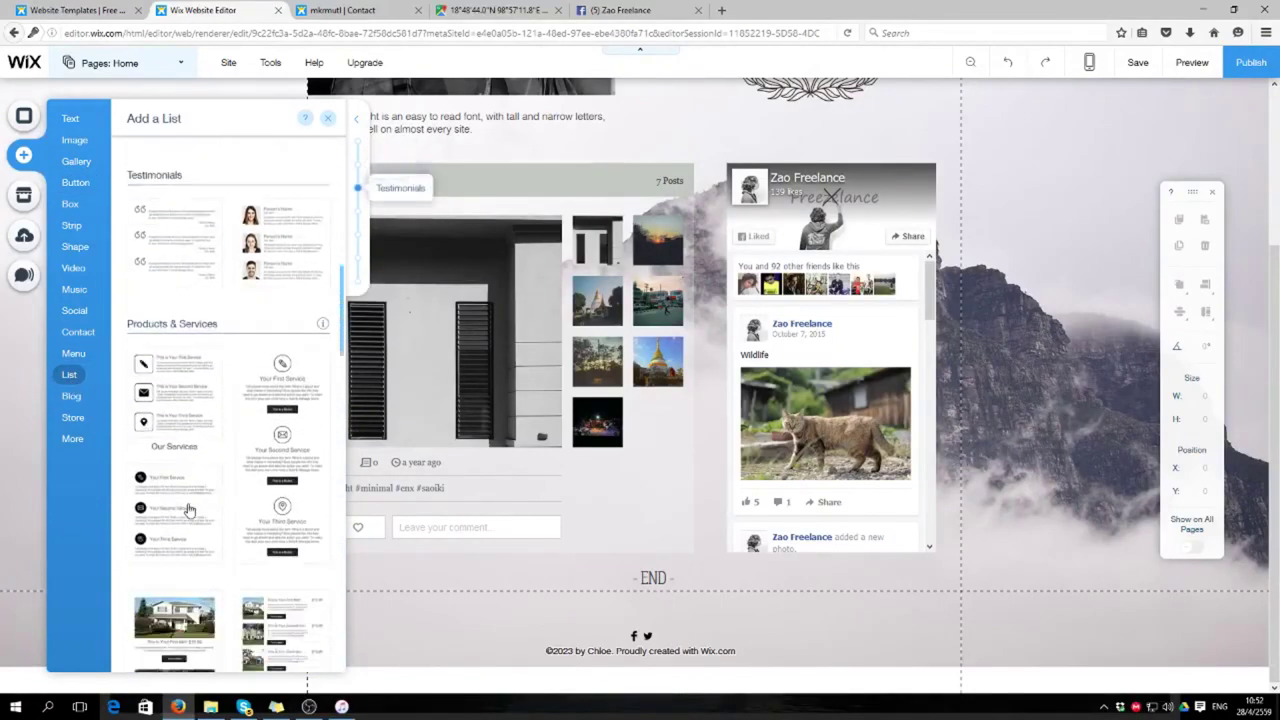
pyautogui.scroll(2, 180, 494)
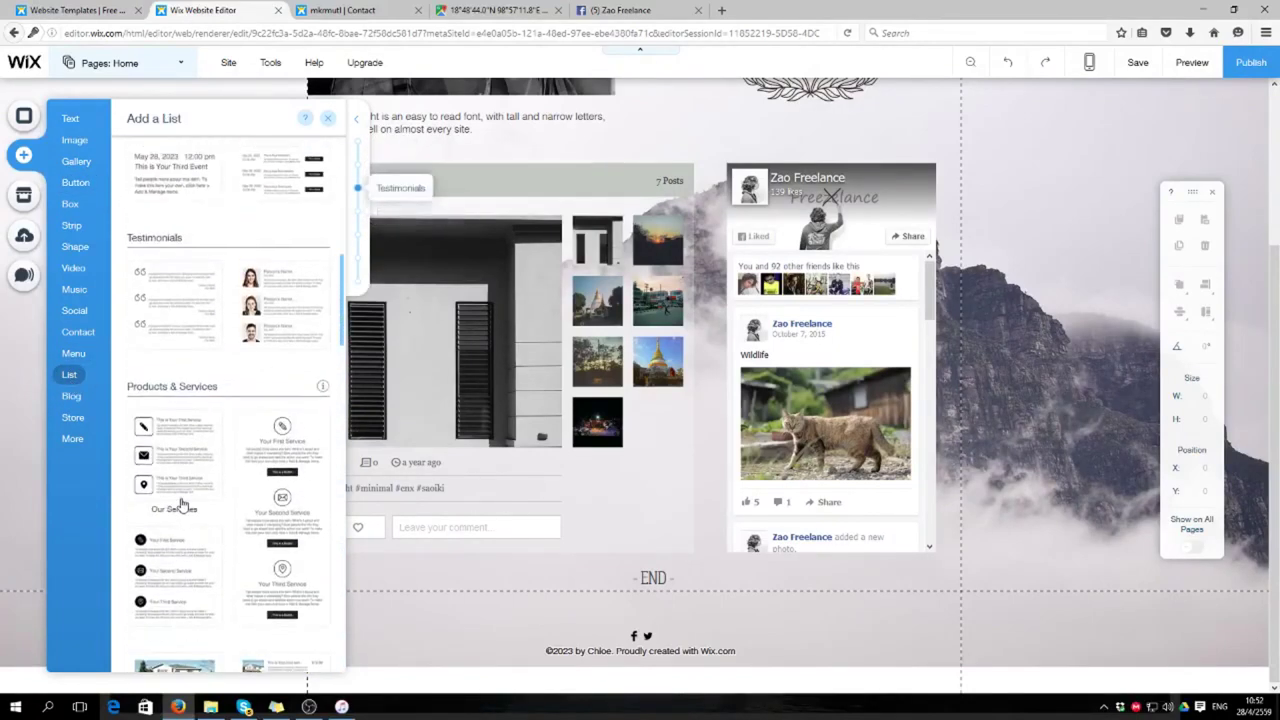
pyautogui.click(72, 354)
pyautogui.click(78, 312)
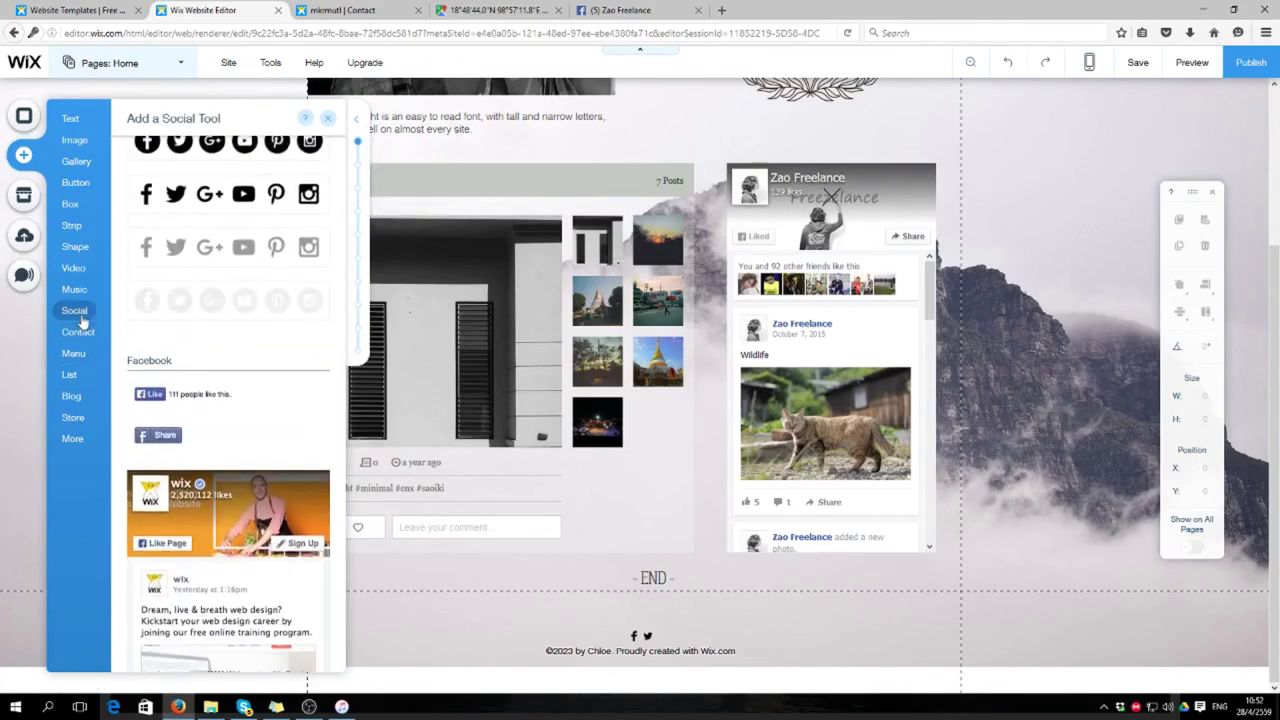
pyautogui.click(76, 417)
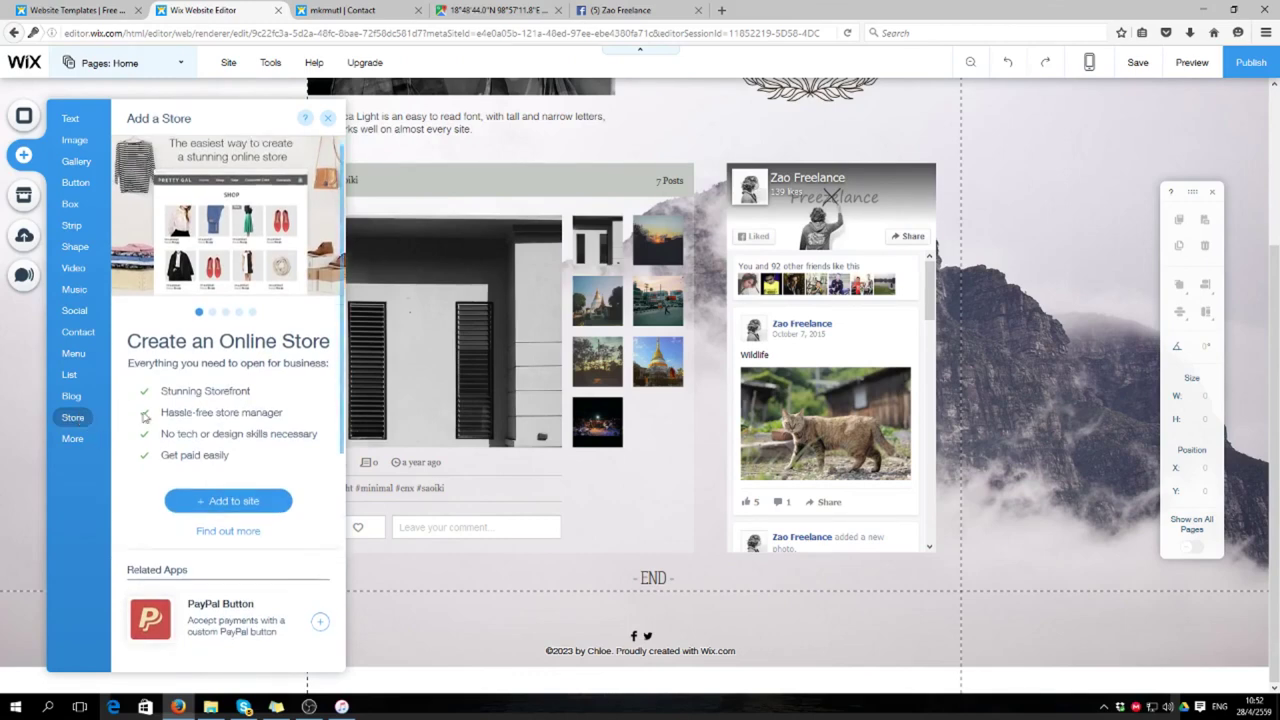
pyautogui.scroll(-3, 251, 423)
pyautogui.scroll(3, 217, 380)
pyautogui.scroll(1, 190, 435)
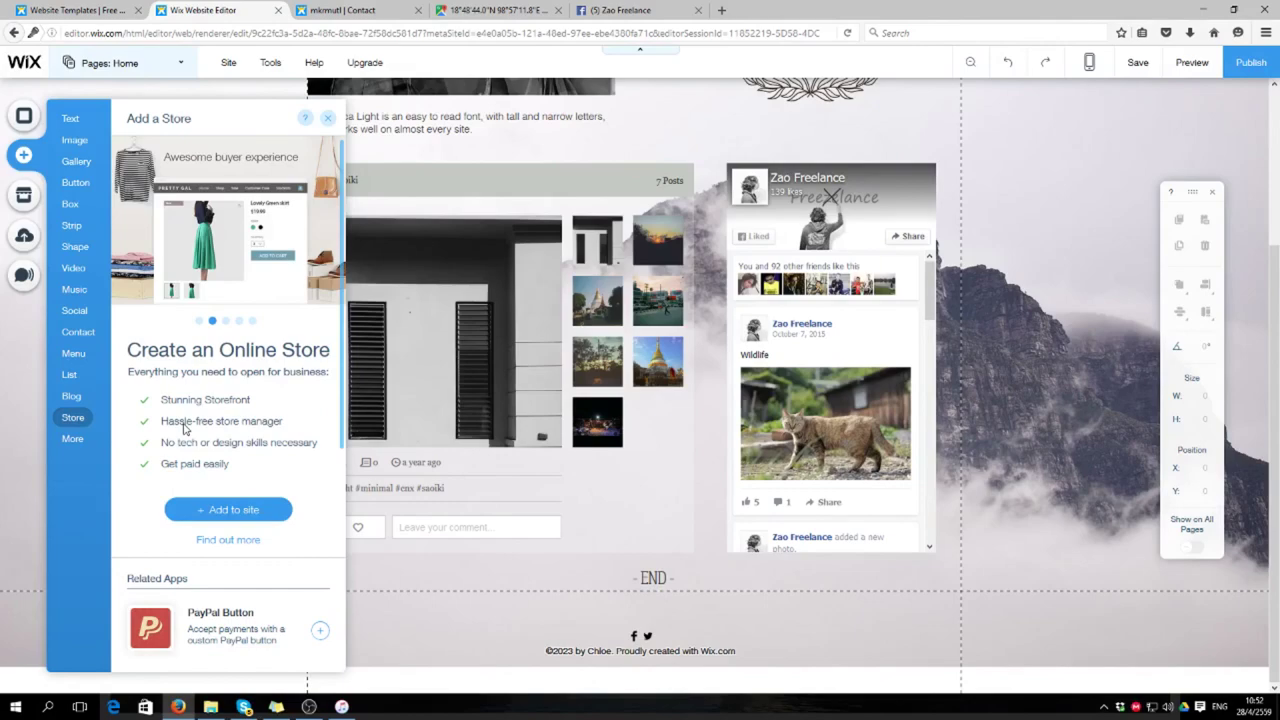
pyautogui.click(72, 439)
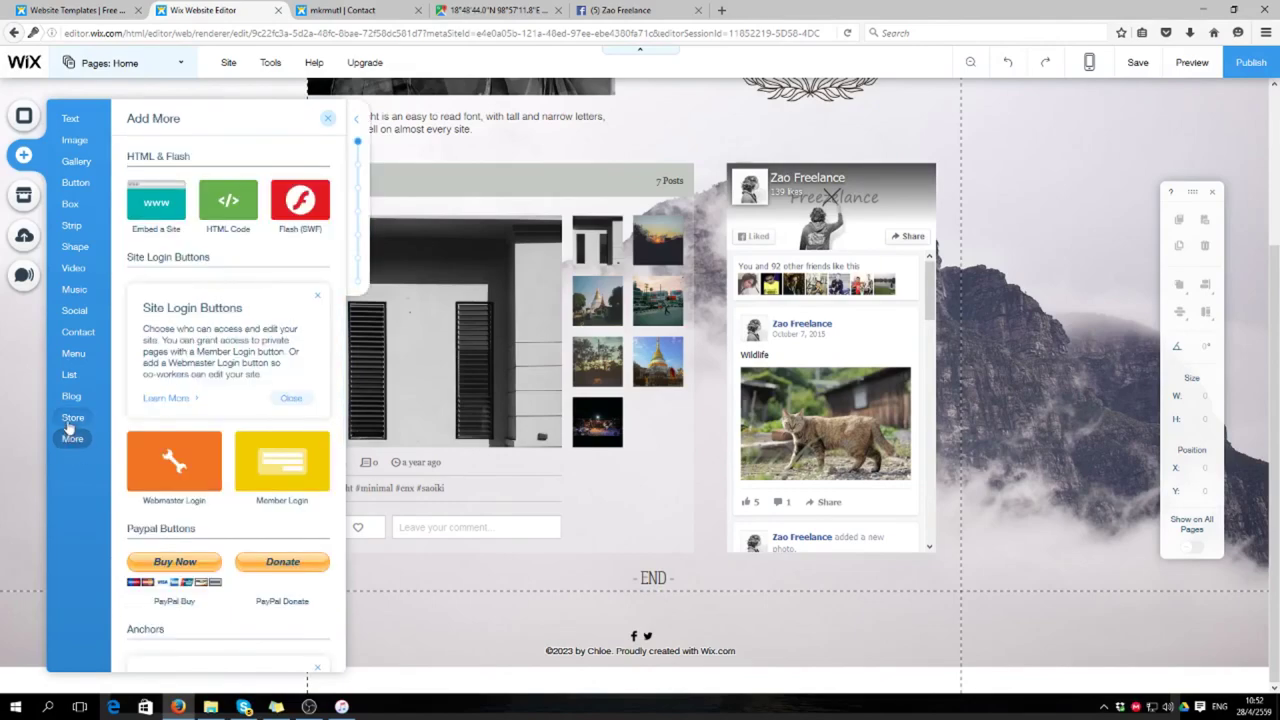
pyautogui.click(70, 420)
pyautogui.click(1035, 312)
pyautogui.scroll(2, 1035, 312)
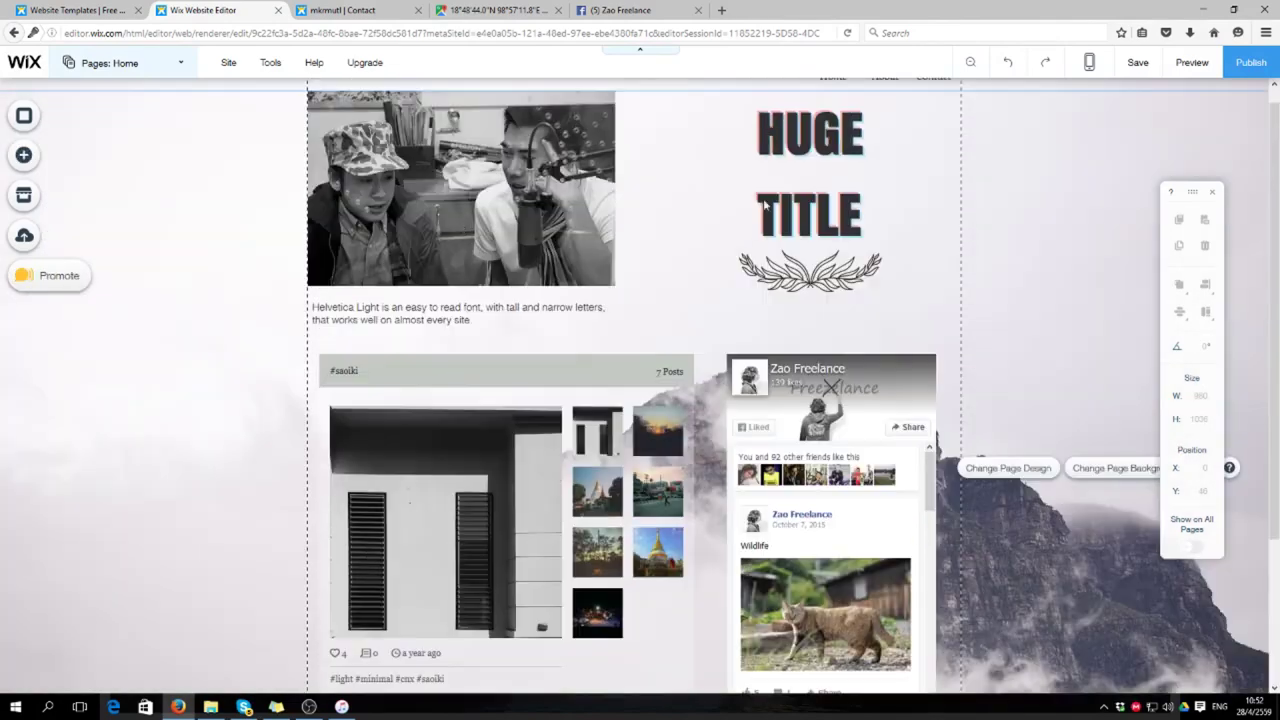
# Step: Open the site's About page and Contact page in turn and review their content from top to bottom
pyautogui.moveTo(229, 70)
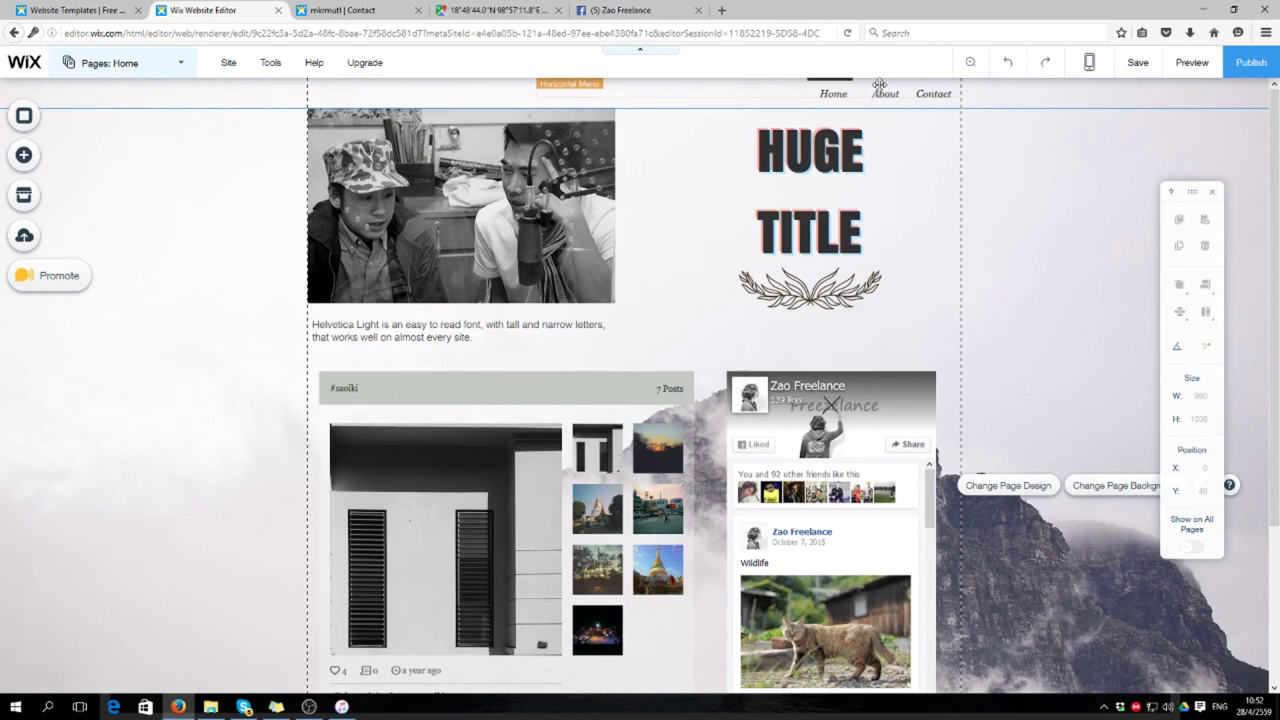
pyautogui.click(107, 68)
pyautogui.click(96, 189)
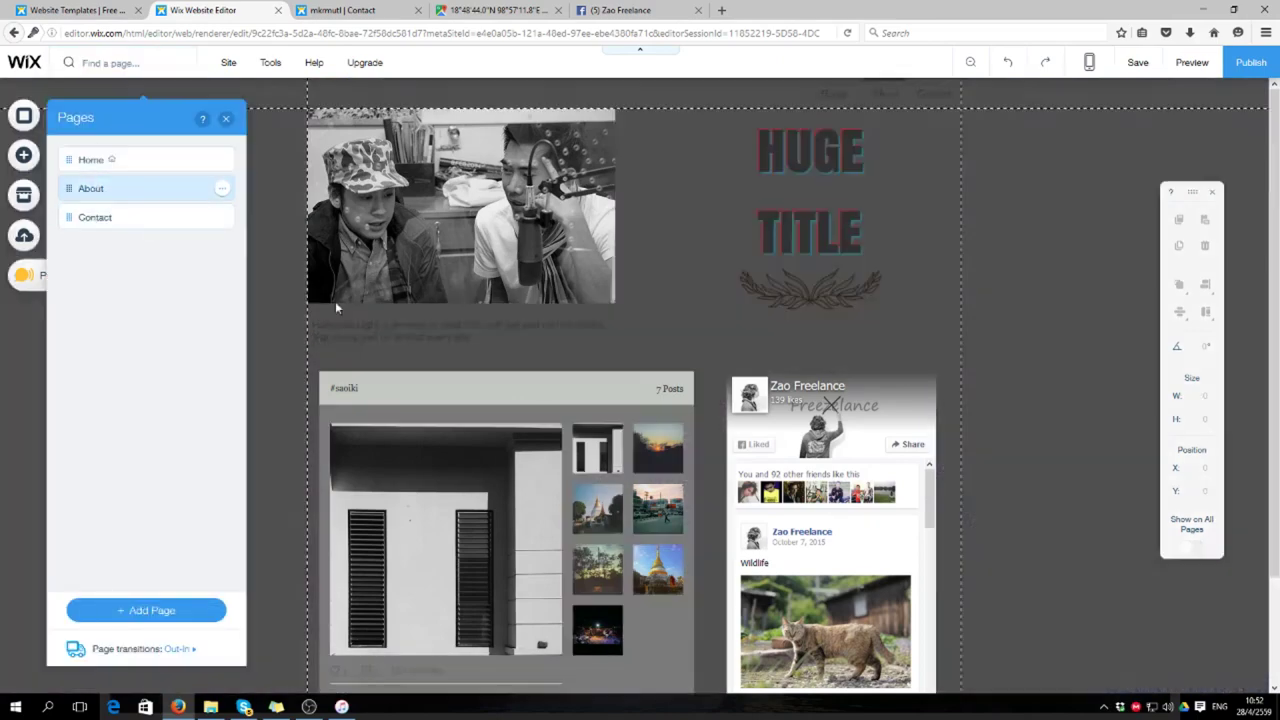
pyautogui.scroll(-3, 623, 427)
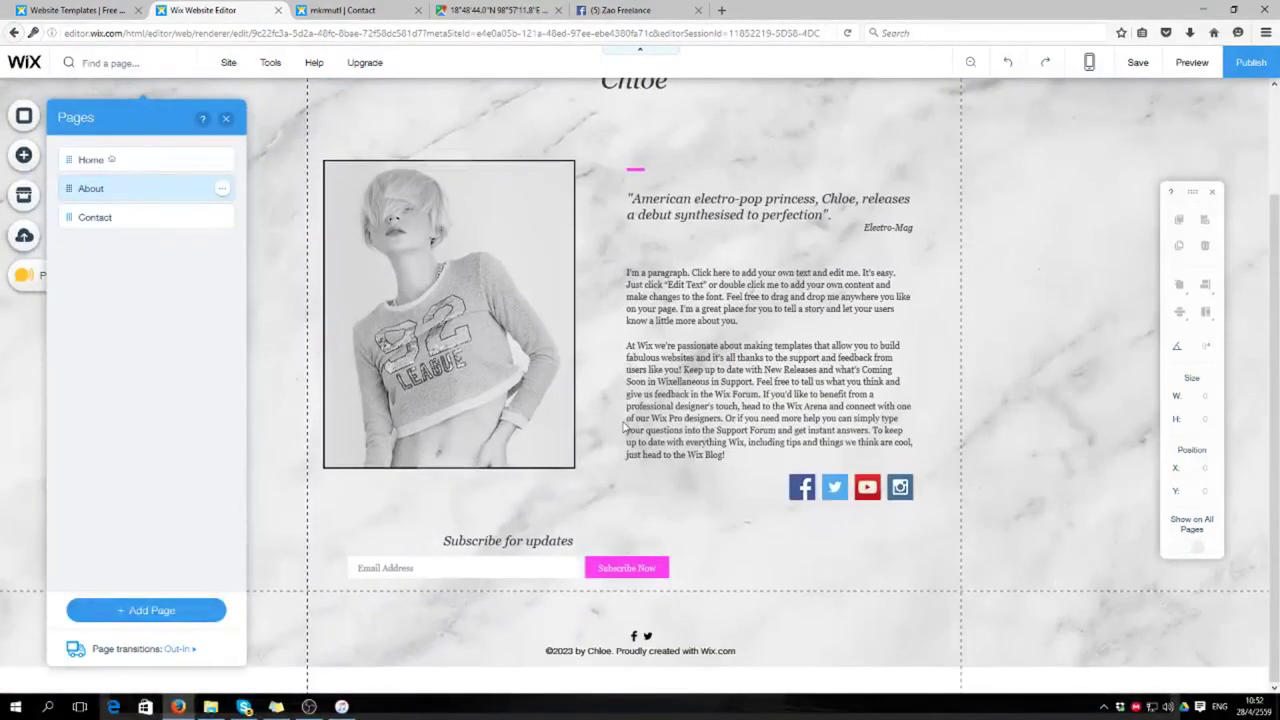
pyautogui.scroll(3, 628, 426)
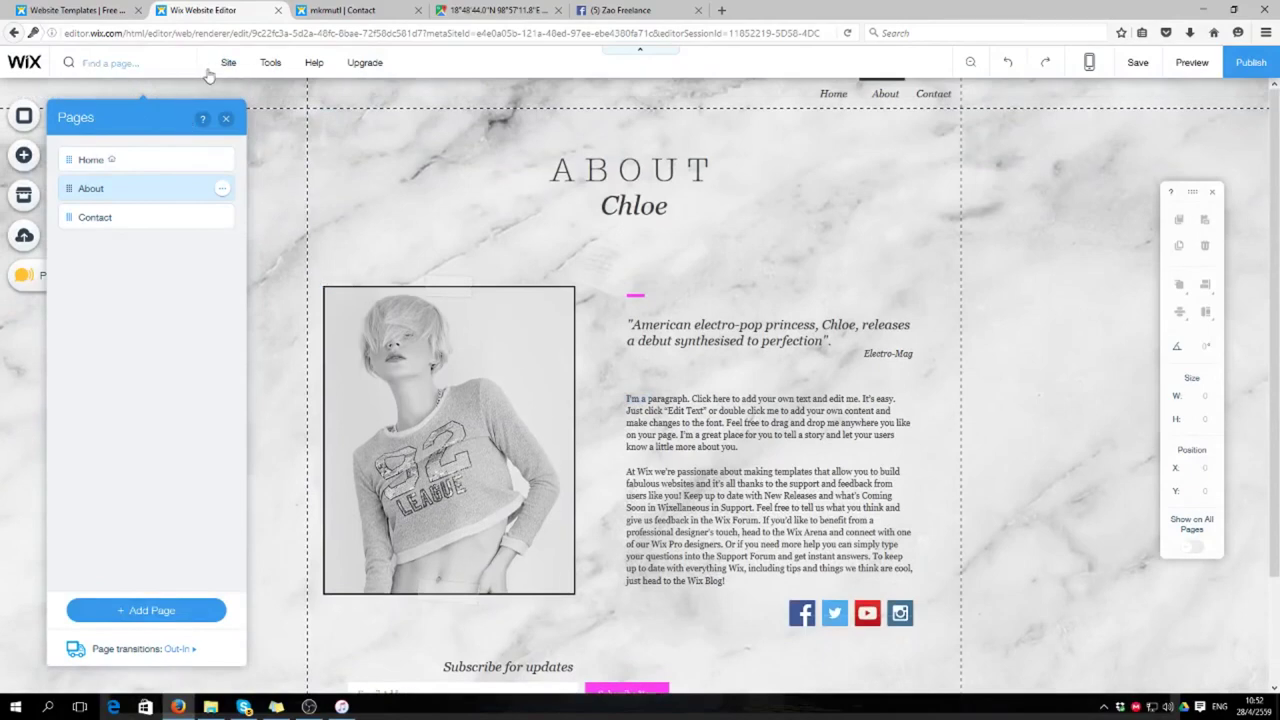
pyautogui.click(89, 212)
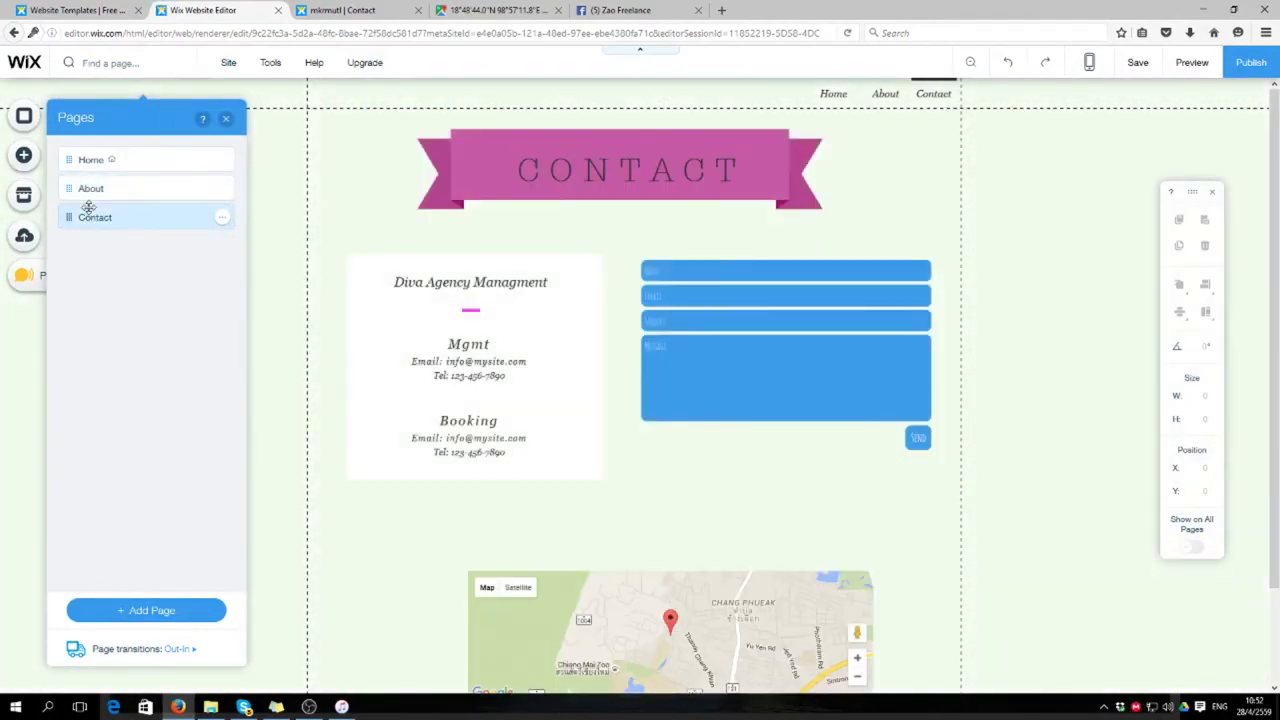
pyautogui.scroll(-2, 326, 366)
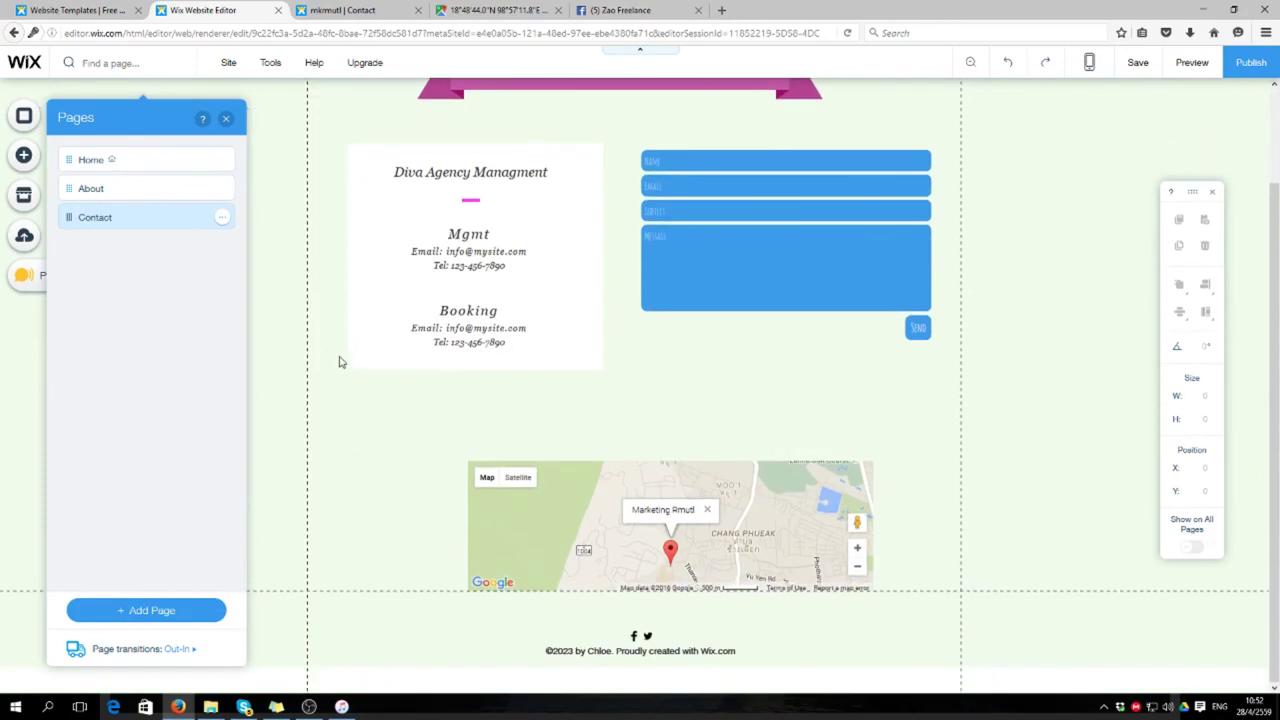
# Step: Close the page list, save and publish the site, and save it once more
pyautogui.click(227, 120)
pyautogui.scroll(2, 371, 277)
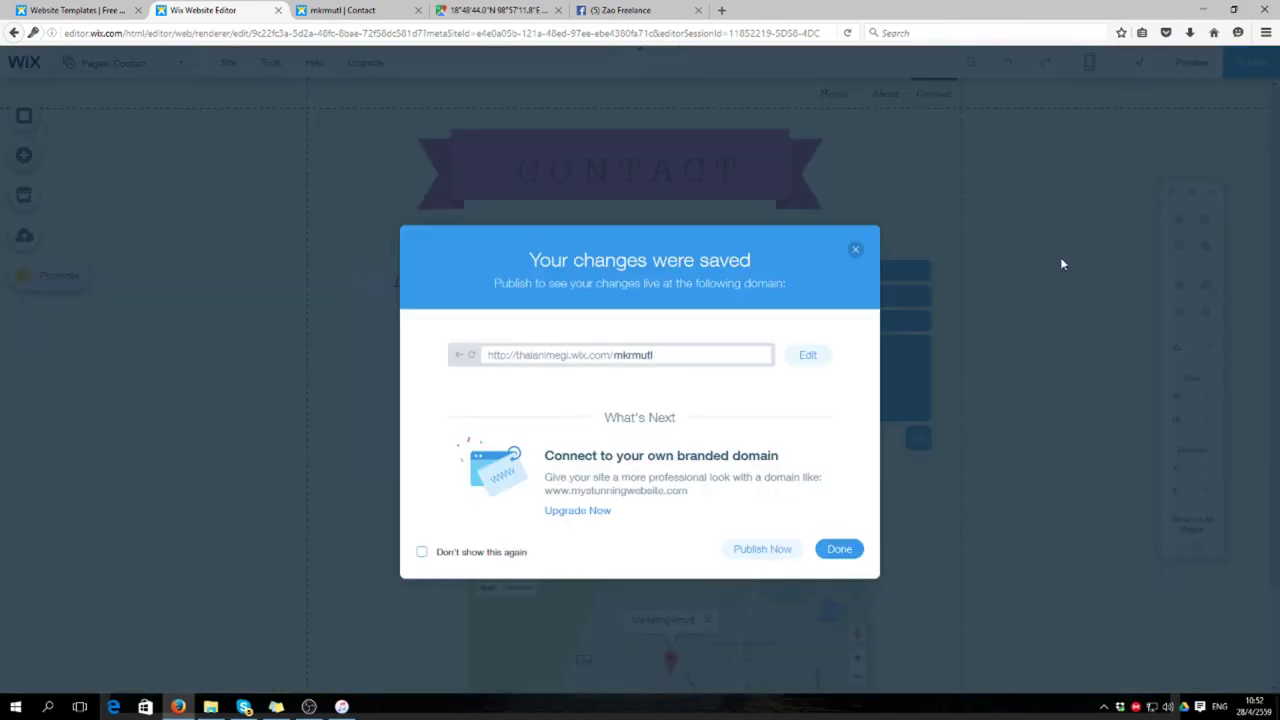
pyautogui.click(838, 551)
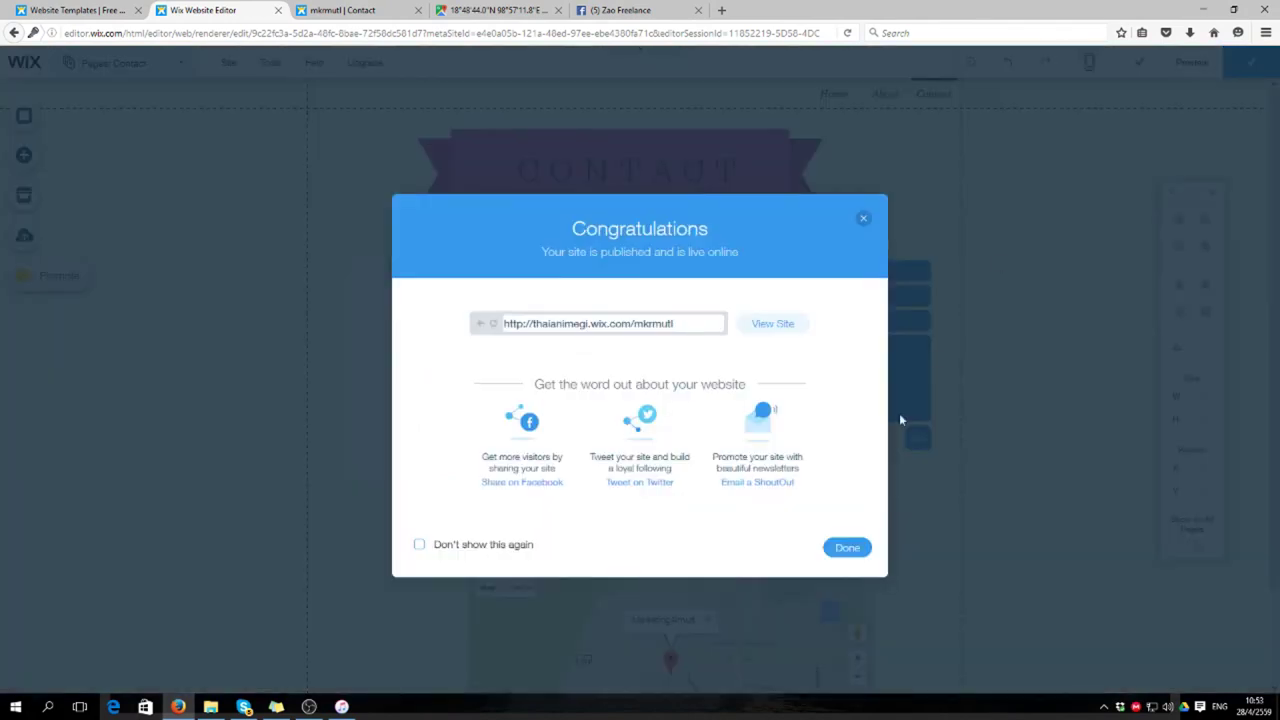
pyautogui.click(847, 547)
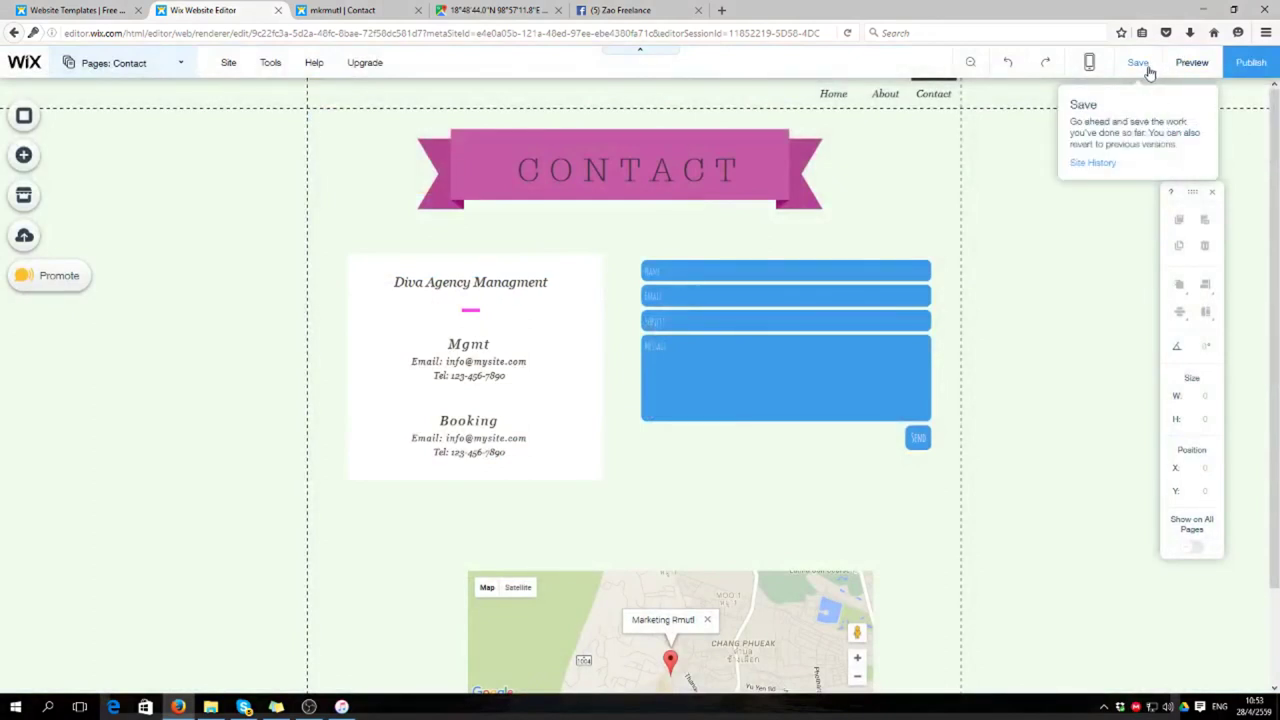
pyautogui.click(1150, 74)
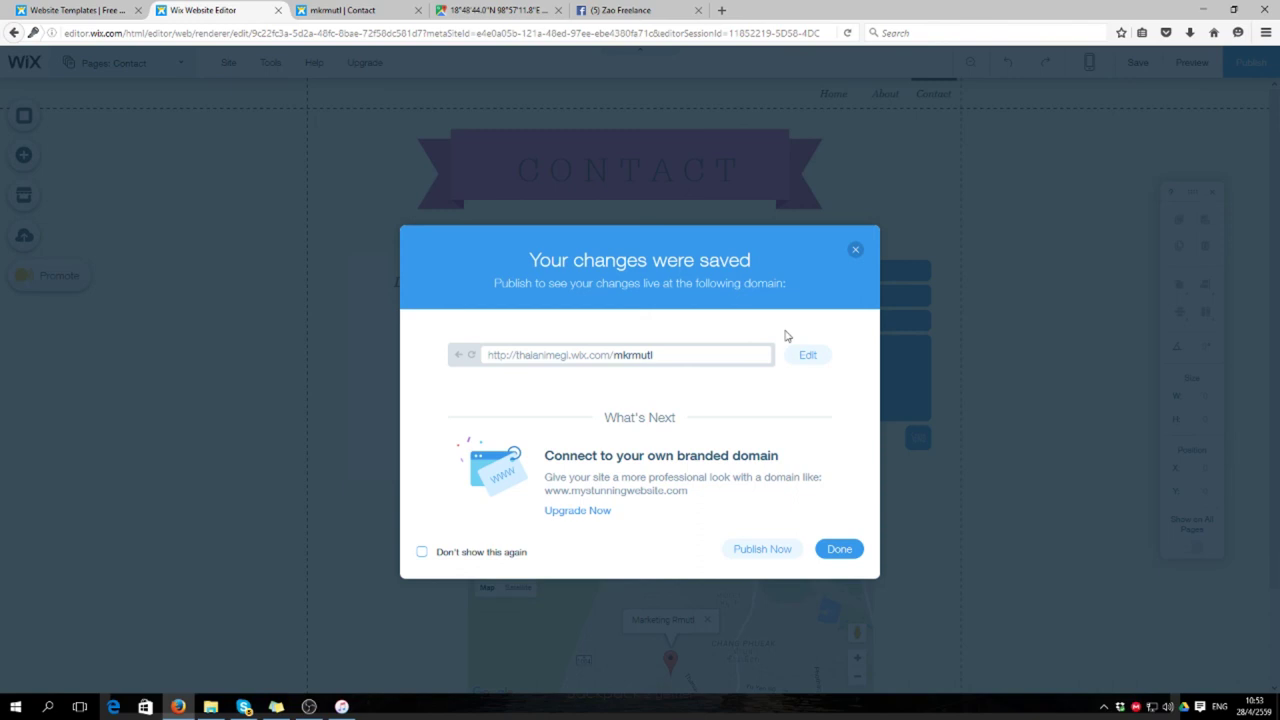
pyautogui.click(839, 548)
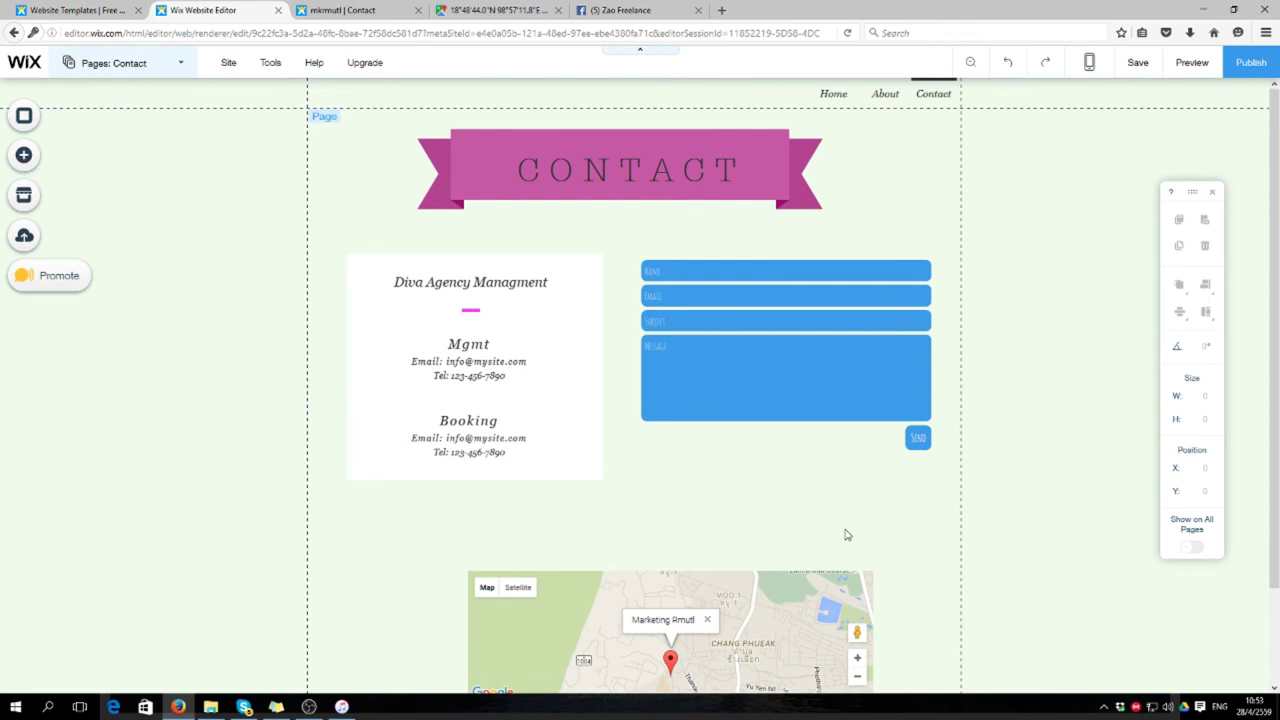
pyautogui.click(249, 131)
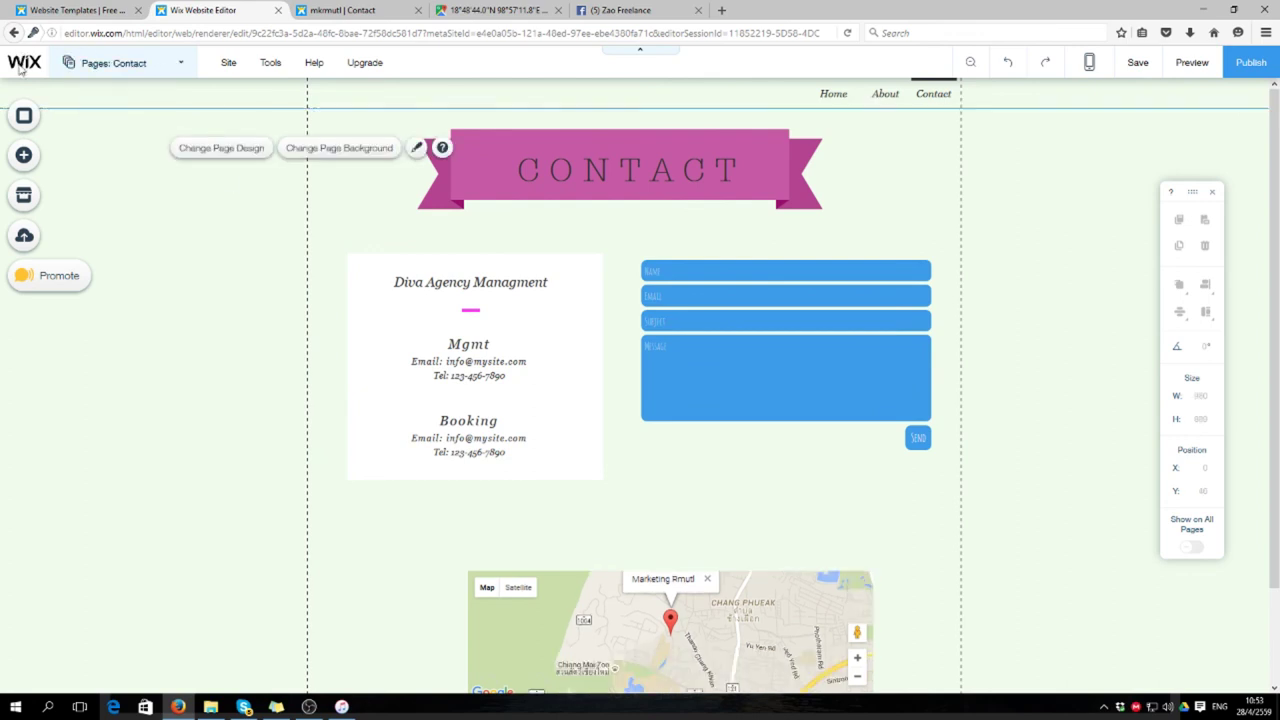
pyautogui.click(228, 65)
pyautogui.click(166, 62)
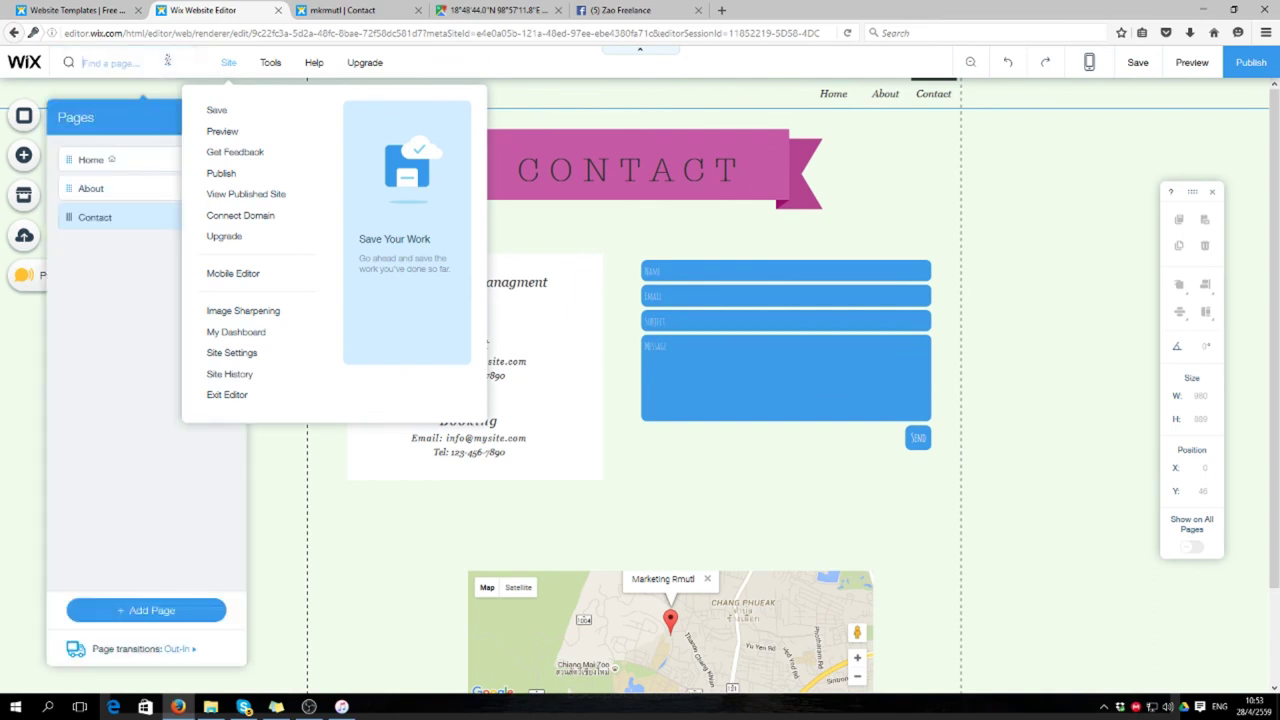
pyautogui.moveTo(272, 70)
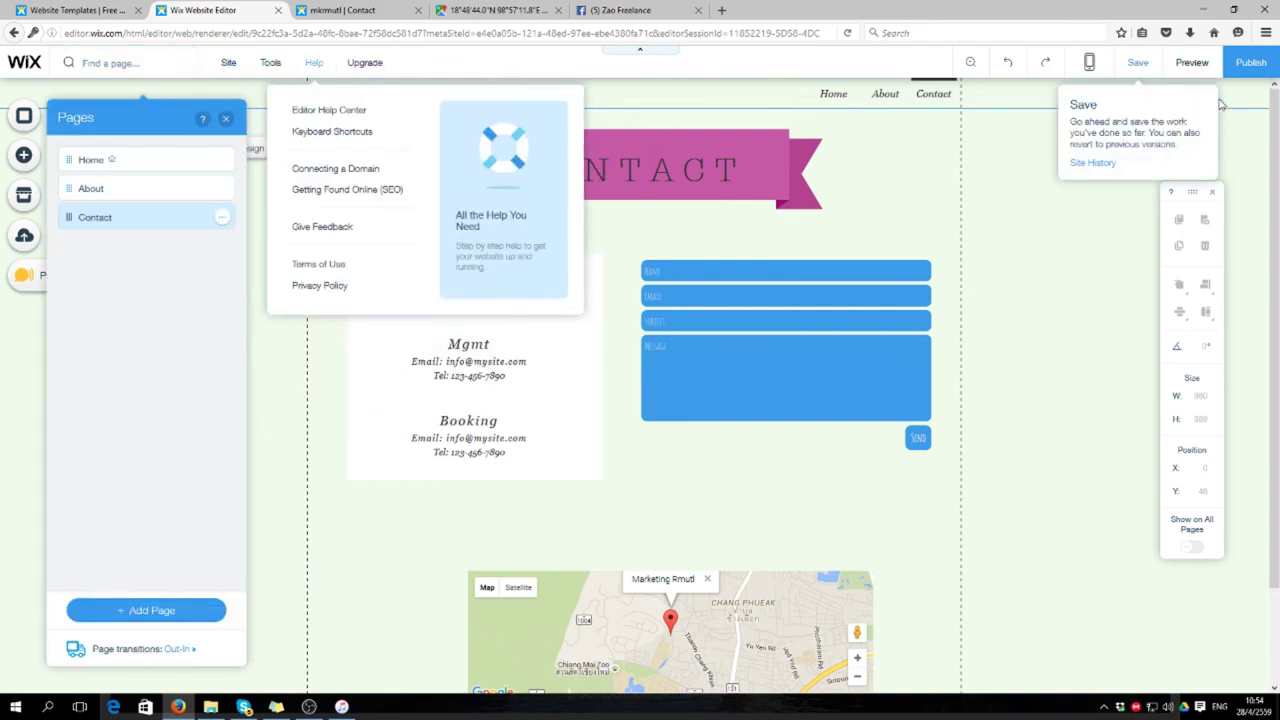
# Step: Save the site again, and close the website editor and the published mkrmutl site
pyautogui.click(1138, 62)
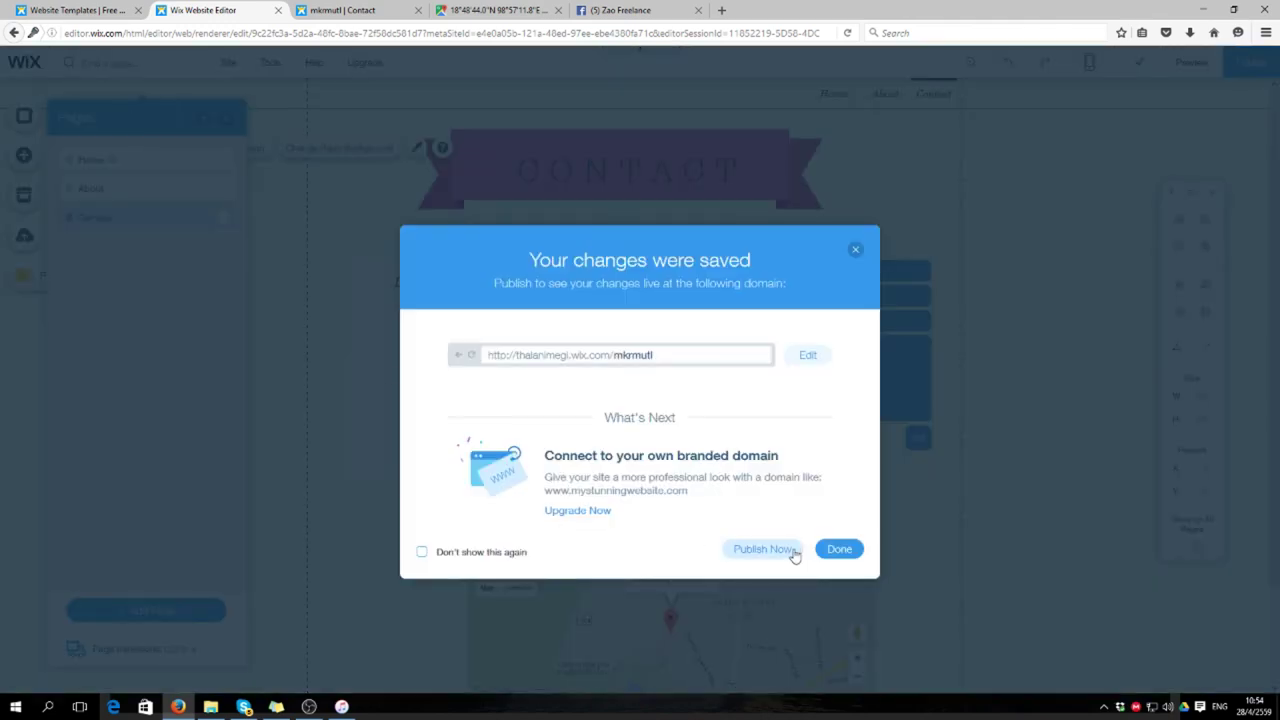
pyautogui.click(838, 549)
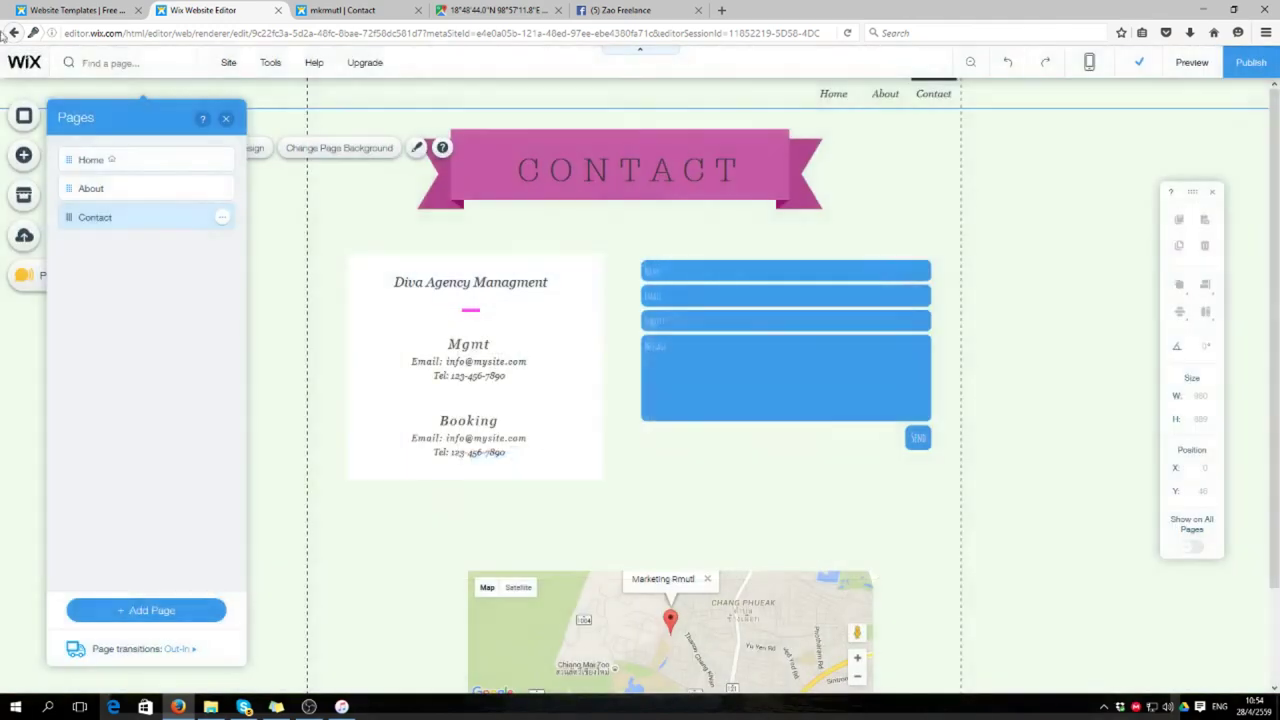
pyautogui.click(228, 120)
pyautogui.hotkey('ctrl', 'w')
pyautogui.hotkey('ctrl', 'w')
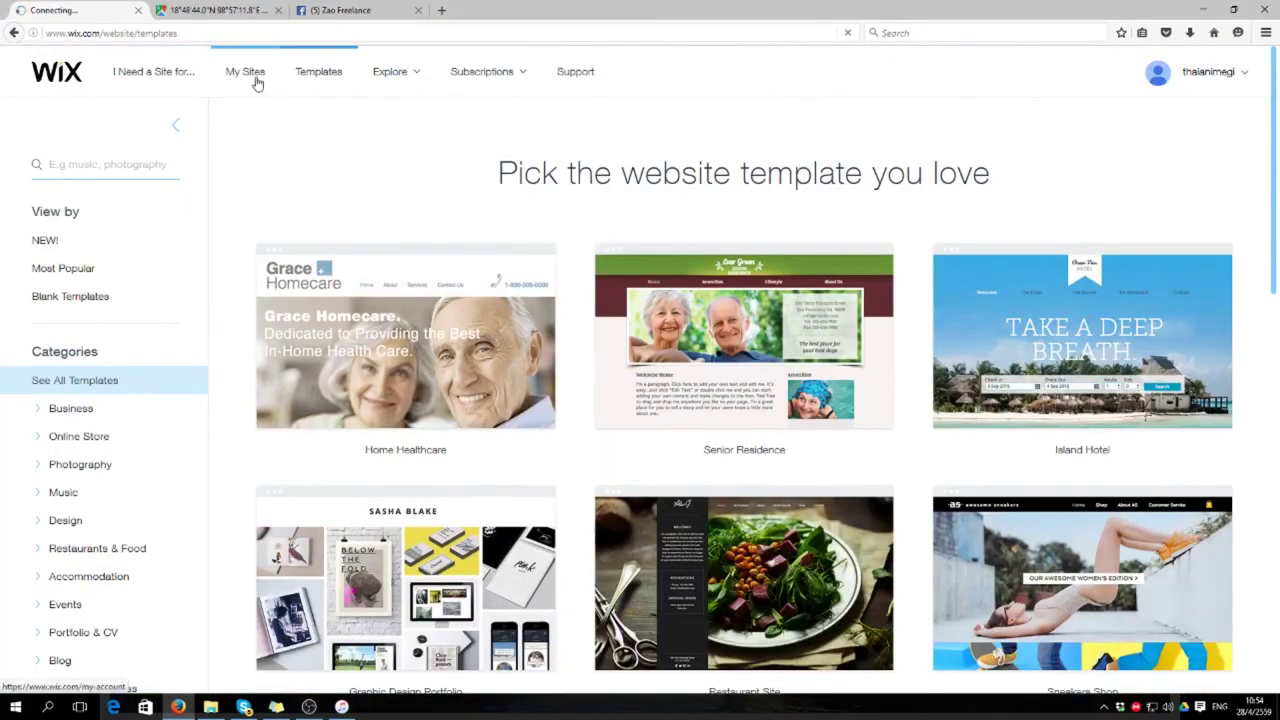